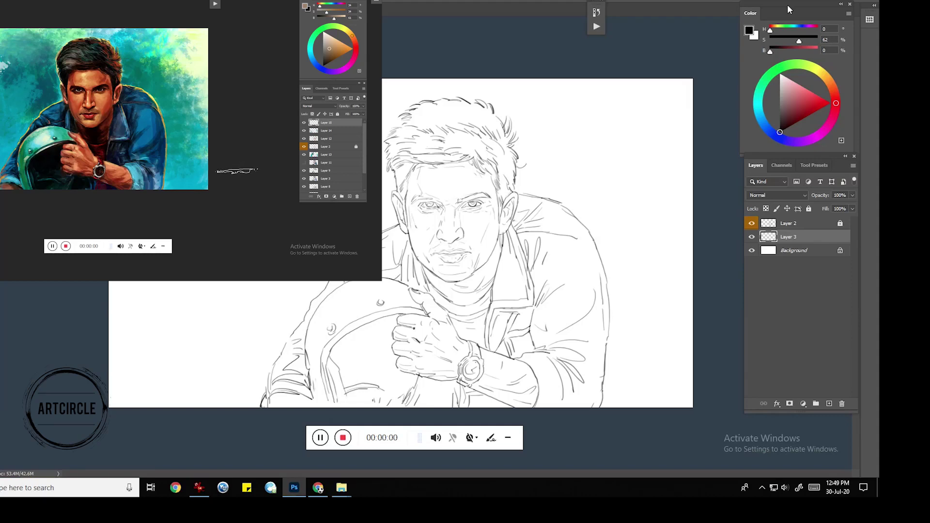
- Dock the Layers panel under Color and pick a mid grey for the hair
{"action": "mouse_move", "coordinate": [812, 156]}
{"action": "left_mouse_down"}
{"action": "mouse_move", "coordinate": [798, 168]}
{"action": "mouse_move", "coordinate": [803, 162]}
{"action": "left_mouse_up"}
{"action": "left_click_drag", "start_coordinate": [852, 410], "coordinate": [852, 359]}
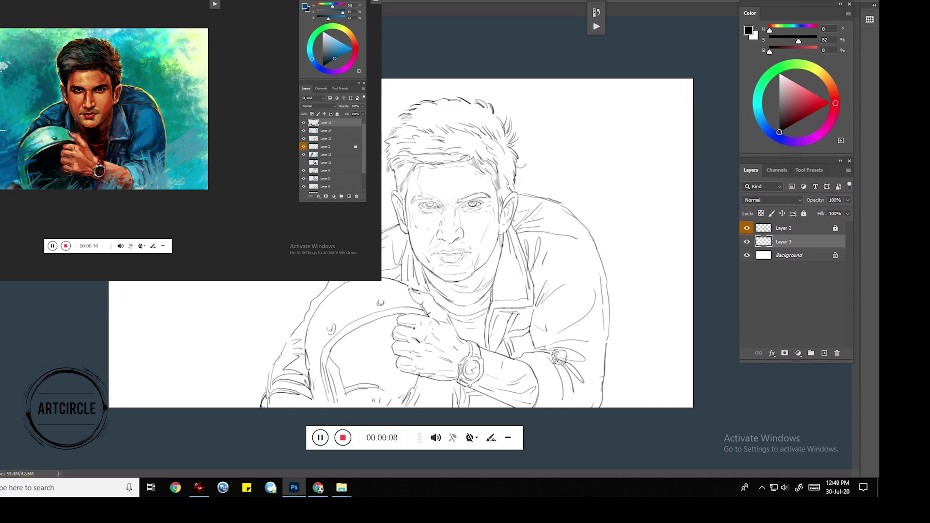
{"action": "left_click_drag", "start_coordinate": [774, 124], "coordinate": [784, 110]}
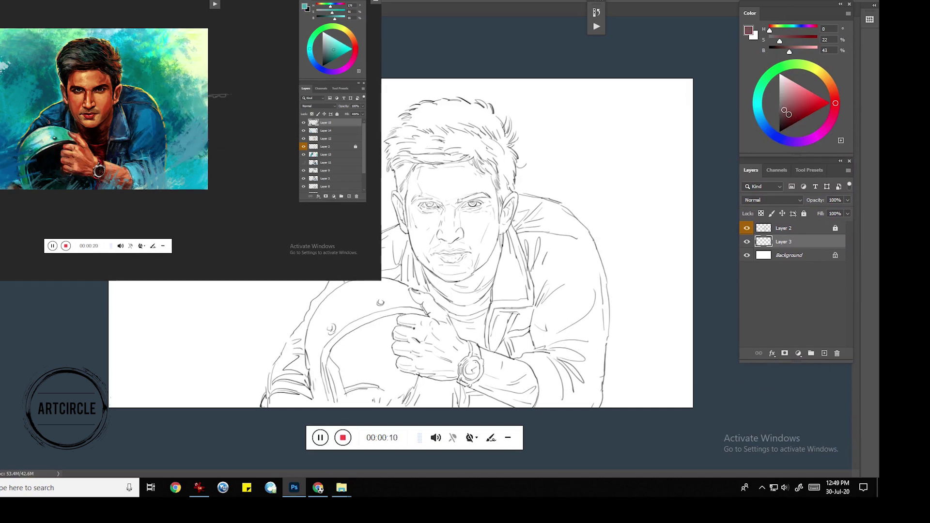
{"action": "left_click", "coordinate": [419, 156], "text": "shift"}
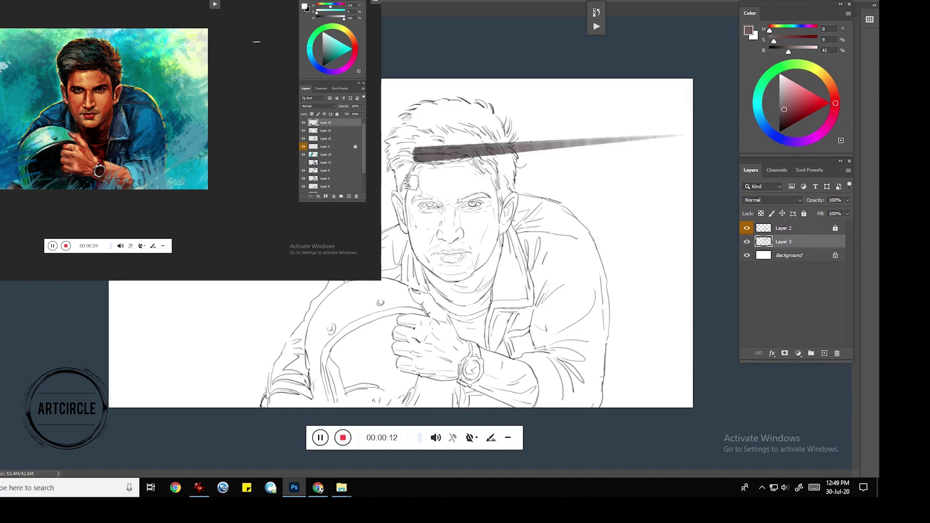
{"action": "key", "text": "ctrl+z"}
- Paint dark grey over the hair's left side, top edge and right side
{"action": "left_click_drag", "start_coordinate": [416, 160], "coordinate": [441, 160]}
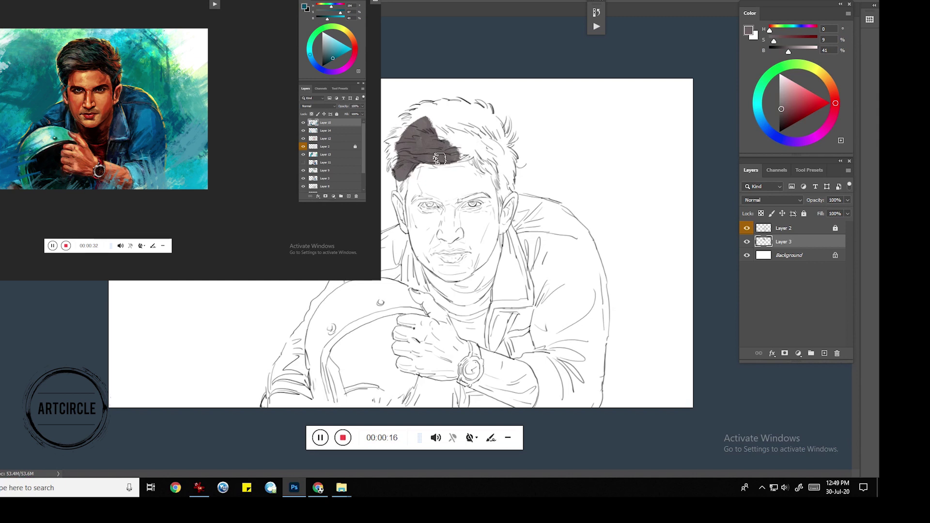
{"action": "mouse_move", "coordinate": [411, 138]}
{"action": "left_mouse_down"}
{"action": "mouse_move", "coordinate": [398, 132]}
{"action": "mouse_move", "coordinate": [392, 147]}
{"action": "mouse_move", "coordinate": [403, 186]}
{"action": "left_mouse_up"}
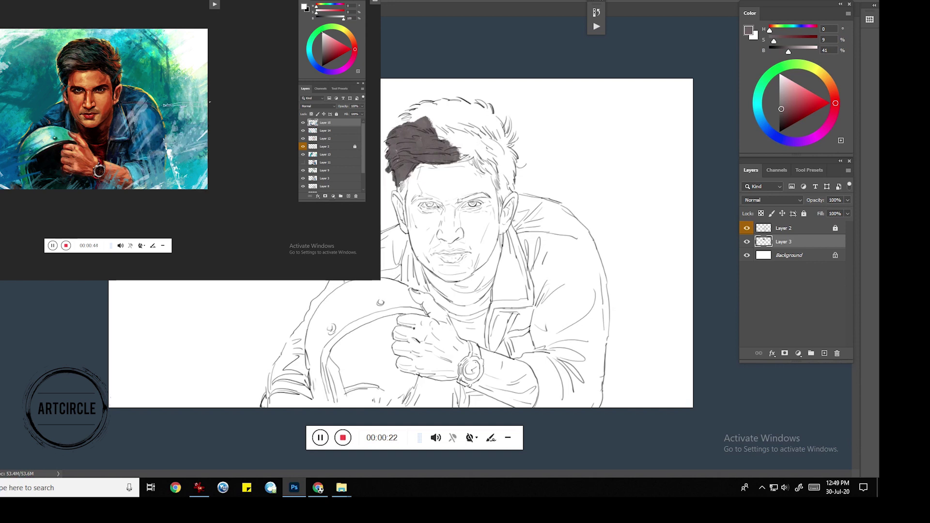
{"action": "mouse_move", "coordinate": [409, 128]}
{"action": "left_mouse_down"}
{"action": "mouse_move", "coordinate": [422, 123]}
{"action": "mouse_move", "coordinate": [411, 118]}
{"action": "mouse_move", "coordinate": [449, 116]}
{"action": "mouse_move", "coordinate": [448, 145]}
{"action": "left_mouse_up"}
{"action": "mouse_move", "coordinate": [463, 108]}
{"action": "left_mouse_down"}
{"action": "mouse_move", "coordinate": [489, 109]}
{"action": "mouse_move", "coordinate": [492, 118]}
{"action": "mouse_move", "coordinate": [456, 121]}
{"action": "mouse_move", "coordinate": [473, 128]}
{"action": "mouse_move", "coordinate": [466, 158]}
{"action": "mouse_move", "coordinate": [467, 131]}
{"action": "mouse_move", "coordinate": [475, 158]}
{"action": "left_mouse_up"}
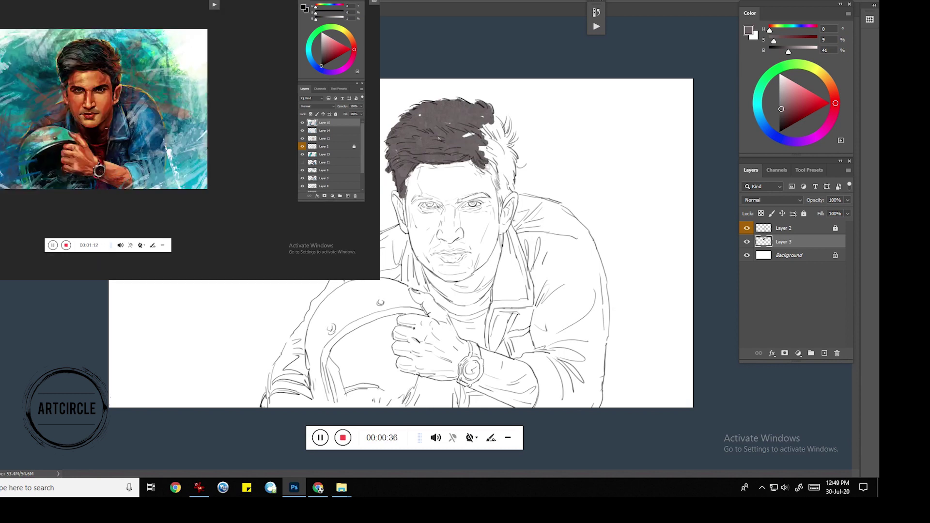
{"action": "mouse_move", "coordinate": [501, 179]}
{"action": "left_mouse_down"}
{"action": "mouse_move", "coordinate": [504, 196]}
{"action": "mouse_move", "coordinate": [516, 160]}
{"action": "mouse_move", "coordinate": [497, 123]}
{"action": "mouse_move", "coordinate": [465, 137]}
{"action": "left_mouse_up"}
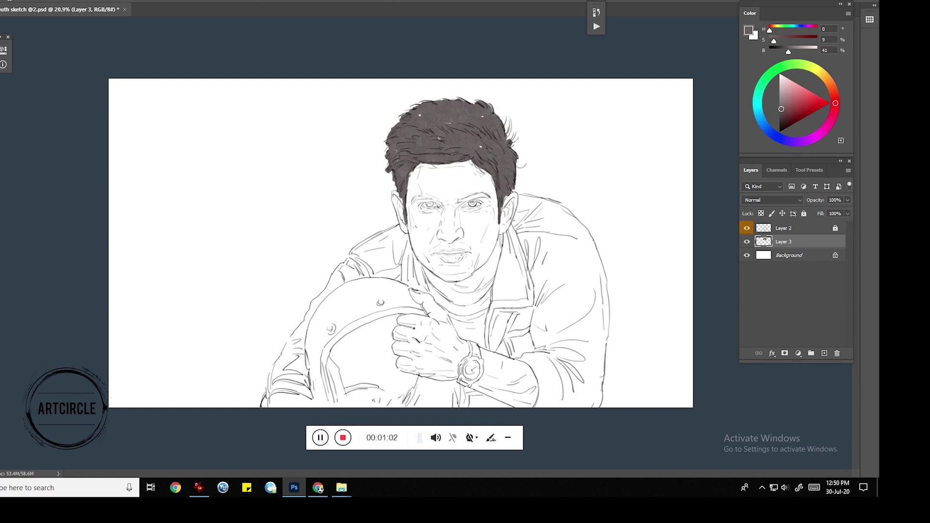
- Save the drawing, zoom into the left eye, and paint the iris dark grey
{"action": "key", "text": "ctrl+s"}
{"action": "scroll", "coordinate": [412, 206], "scroll_direction": "up", "scroll_amount": 5}
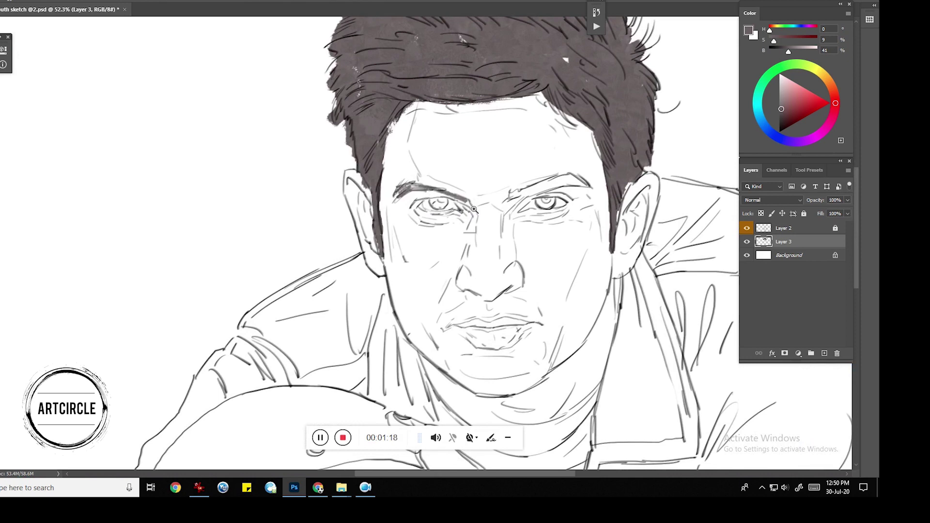
{"action": "left_click_drag", "start_coordinate": [474, 209], "coordinate": [490, 247]}
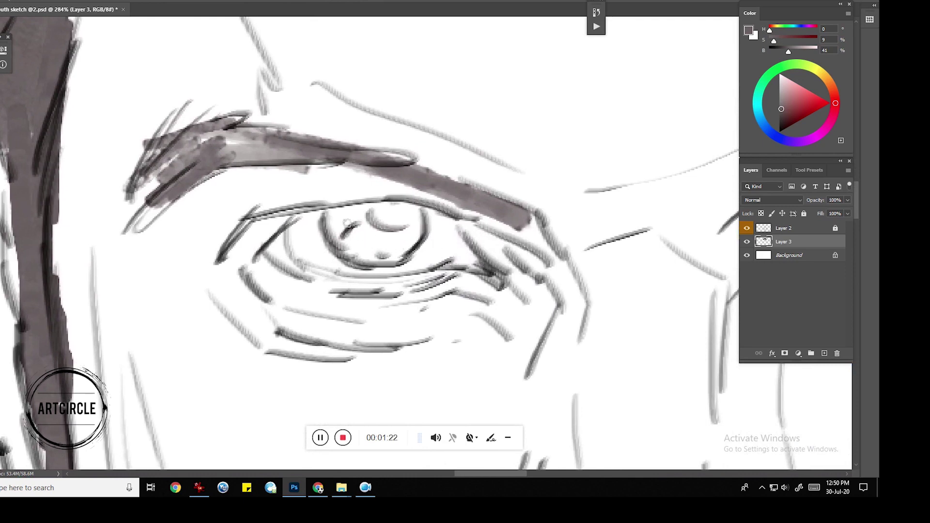
{"action": "left_click_drag", "start_coordinate": [339, 219], "coordinate": [379, 268]}
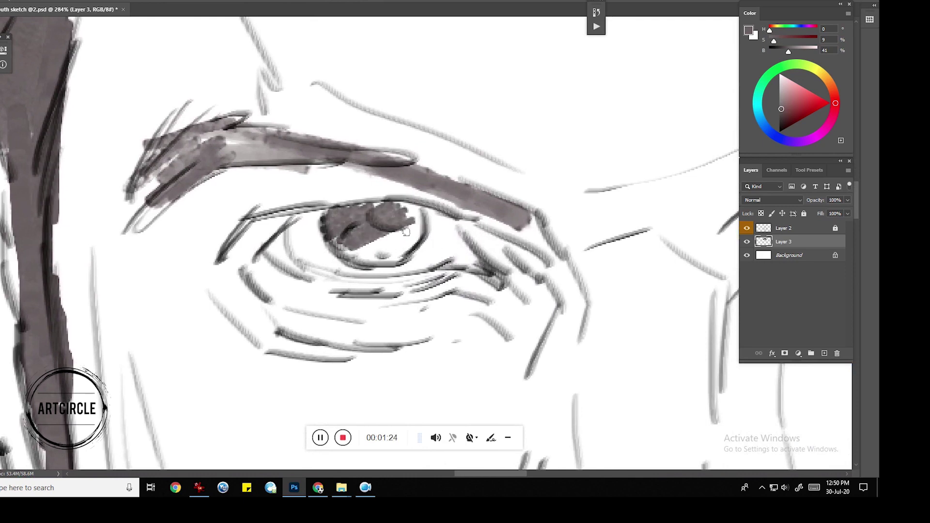
{"action": "left_click_drag", "start_coordinate": [336, 244], "coordinate": [415, 215]}
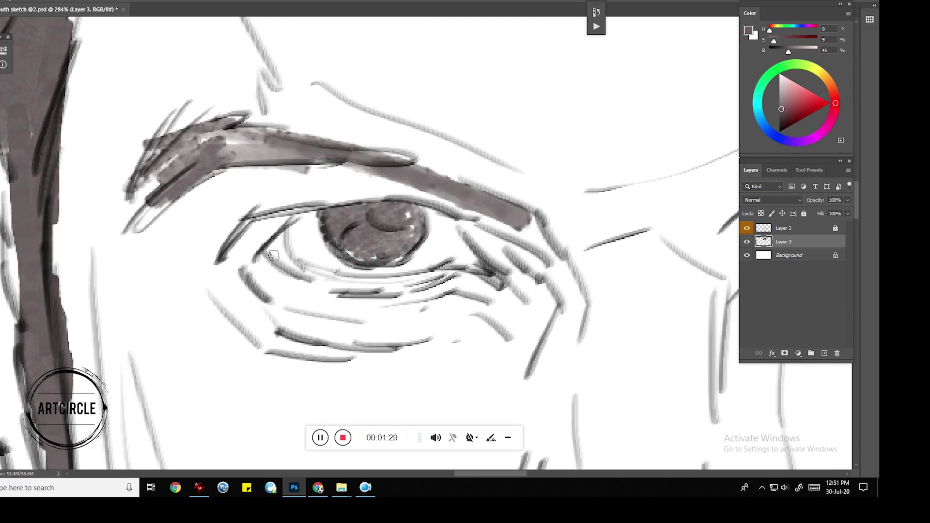
- Darken the left eye's upper and lower eyelid lines and add outer-corner lashes
{"action": "mouse_move", "coordinate": [269, 258]}
{"action": "left_mouse_down"}
{"action": "mouse_move", "coordinate": [308, 219]}
{"action": "mouse_move", "coordinate": [300, 274]}
{"action": "left_mouse_up"}
{"action": "left_click_drag", "start_coordinate": [296, 213], "coordinate": [215, 260]}
{"action": "left_click_drag", "start_coordinate": [250, 218], "coordinate": [341, 201]}
{"action": "mouse_move", "coordinate": [404, 196]}
{"action": "left_mouse_down"}
{"action": "mouse_move", "coordinate": [335, 210]}
{"action": "mouse_move", "coordinate": [465, 213]}
{"action": "mouse_move", "coordinate": [498, 278]}
{"action": "left_mouse_up"}
{"action": "mouse_move", "coordinate": [513, 244]}
{"action": "left_mouse_down"}
{"action": "mouse_move", "coordinate": [455, 215]}
{"action": "mouse_move", "coordinate": [542, 255]}
{"action": "left_mouse_up"}
{"action": "left_click_drag", "start_coordinate": [484, 235], "coordinate": [545, 280]}
{"action": "left_click_drag", "start_coordinate": [477, 257], "coordinate": [513, 292]}
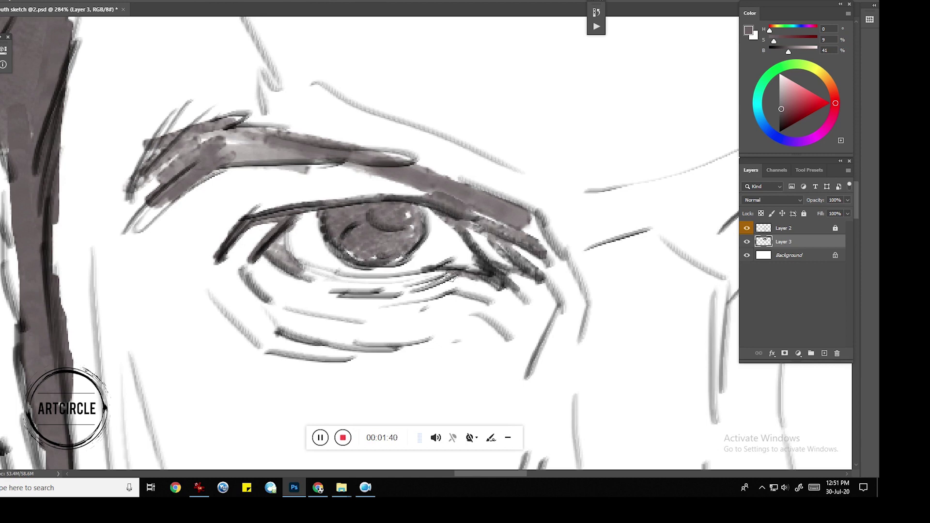
{"action": "mouse_move", "coordinate": [452, 285]}
{"action": "left_mouse_down"}
{"action": "mouse_move", "coordinate": [361, 295]}
{"action": "mouse_move", "coordinate": [307, 285]}
{"action": "left_mouse_up"}
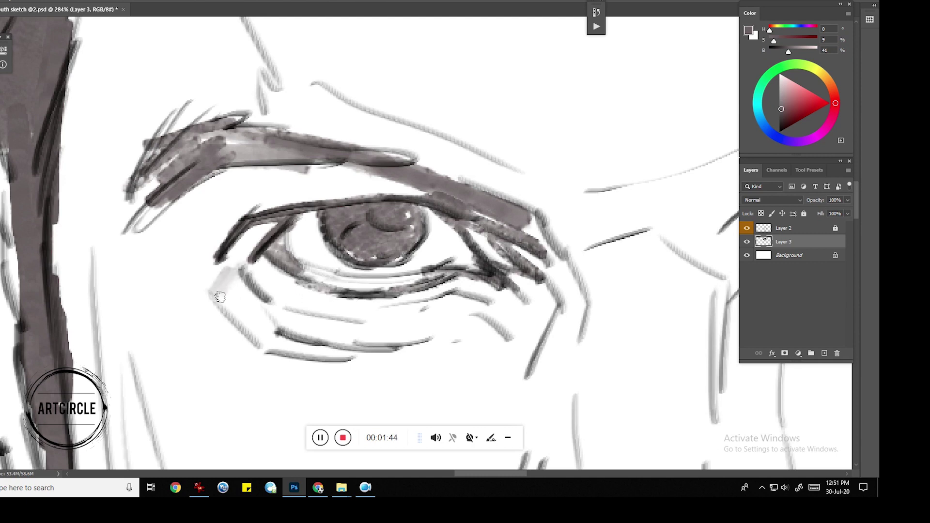
- Shade grey over the eye white, upper lid and along the brow, then the right brow
{"action": "mouse_move", "coordinate": [247, 264]}
{"action": "left_mouse_down"}
{"action": "mouse_move", "coordinate": [359, 325]}
{"action": "mouse_move", "coordinate": [333, 321]}
{"action": "mouse_move", "coordinate": [432, 307]}
{"action": "mouse_move", "coordinate": [479, 313]}
{"action": "mouse_move", "coordinate": [394, 349]}
{"action": "mouse_move", "coordinate": [408, 338]}
{"action": "mouse_move", "coordinate": [350, 346]}
{"action": "mouse_move", "coordinate": [225, 291]}
{"action": "mouse_move", "coordinate": [291, 351]}
{"action": "mouse_move", "coordinate": [384, 353]}
{"action": "mouse_move", "coordinate": [481, 319]}
{"action": "mouse_move", "coordinate": [504, 335]}
{"action": "mouse_move", "coordinate": [485, 296]}
{"action": "mouse_move", "coordinate": [518, 271]}
{"action": "mouse_move", "coordinate": [509, 256]}
{"action": "mouse_move", "coordinate": [521, 242]}
{"action": "left_mouse_up"}
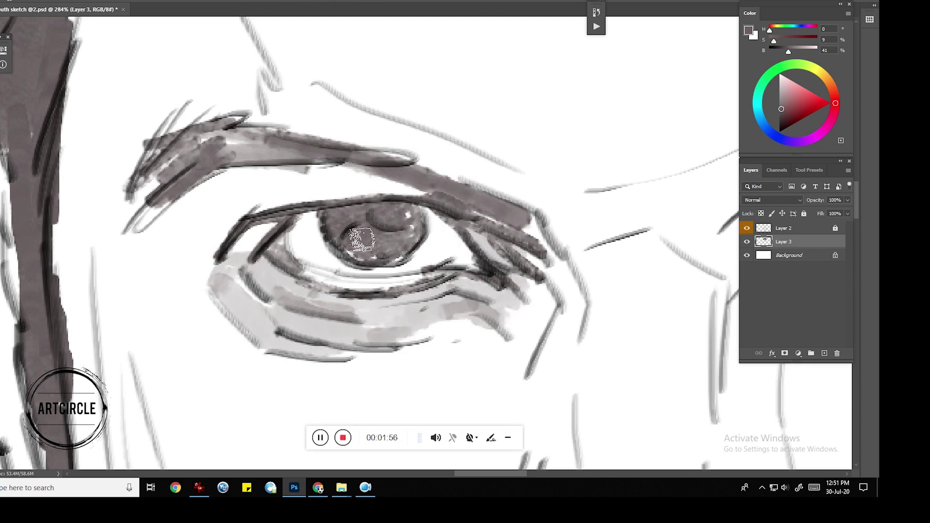
{"action": "mouse_move", "coordinate": [296, 271]}
{"action": "left_mouse_down"}
{"action": "mouse_move", "coordinate": [322, 230]}
{"action": "mouse_move", "coordinate": [450, 228]}
{"action": "mouse_move", "coordinate": [499, 262]}
{"action": "mouse_move", "coordinate": [310, 273]}
{"action": "mouse_move", "coordinate": [484, 262]}
{"action": "mouse_move", "coordinate": [363, 220]}
{"action": "mouse_move", "coordinate": [244, 243]}
{"action": "left_mouse_up"}
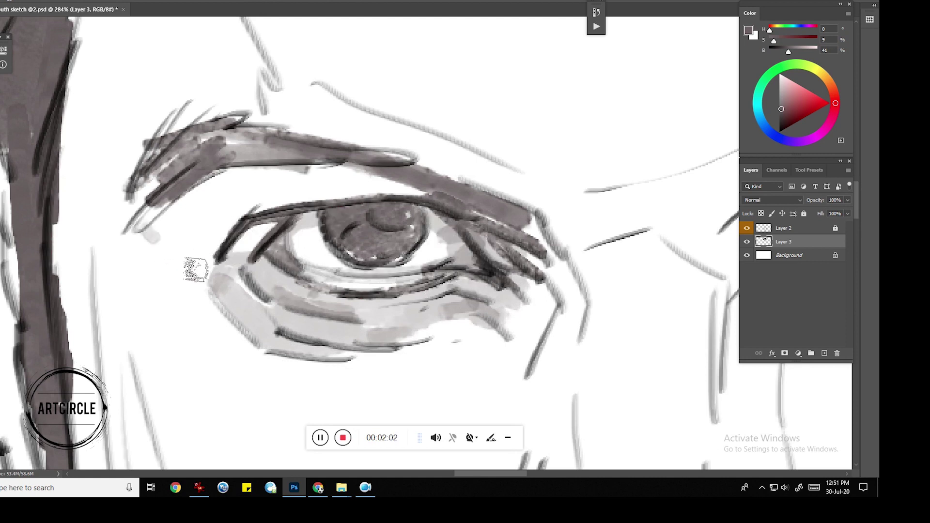
{"action": "left_click_drag", "start_coordinate": [141, 231], "coordinate": [223, 276]}
{"action": "mouse_move", "coordinate": [161, 206]}
{"action": "left_mouse_down"}
{"action": "mouse_move", "coordinate": [242, 167]}
{"action": "mouse_move", "coordinate": [280, 176]}
{"action": "mouse_move", "coordinate": [213, 243]}
{"action": "mouse_move", "coordinate": [313, 214]}
{"action": "left_mouse_up"}
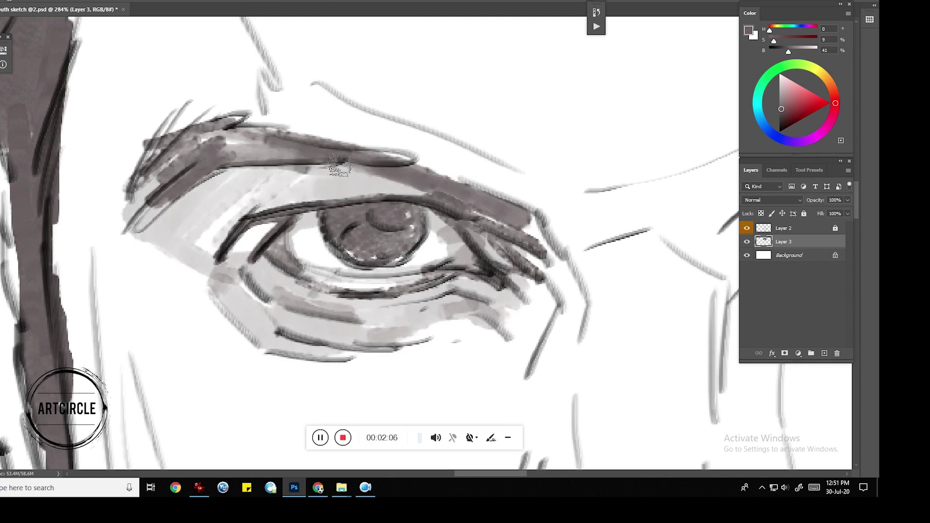
{"action": "left_click_drag", "start_coordinate": [160, 119], "coordinate": [147, 209]}
{"action": "left_click_drag", "start_coordinate": [189, 114], "coordinate": [421, 182]}
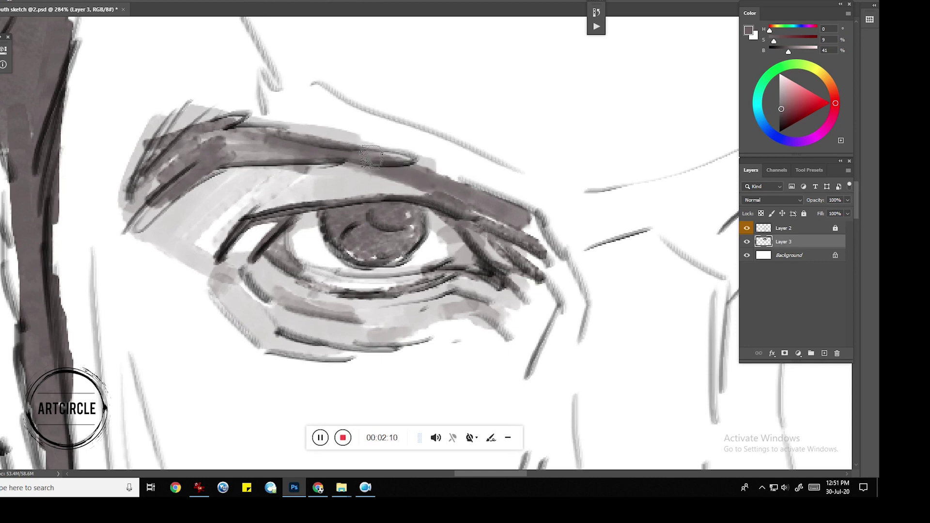
{"action": "mouse_move", "coordinate": [357, 131]}
{"action": "left_mouse_down"}
{"action": "mouse_move", "coordinate": [438, 151]}
{"action": "mouse_move", "coordinate": [533, 199]}
{"action": "left_mouse_up"}
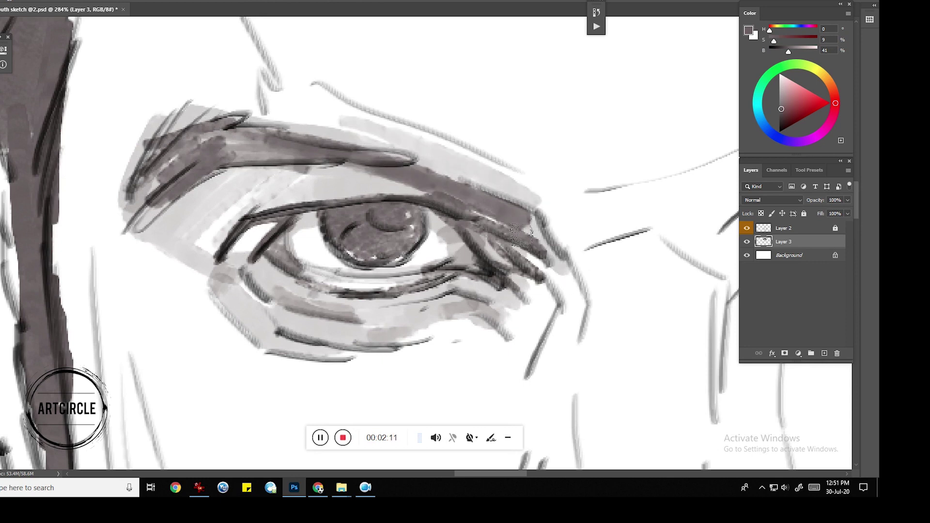
{"action": "mouse_move", "coordinate": [520, 235]}
{"action": "left_mouse_down"}
{"action": "mouse_move", "coordinate": [370, 235]}
{"action": "mouse_move", "coordinate": [320, 223]}
{"action": "mouse_move", "coordinate": [339, 243]}
{"action": "mouse_move", "coordinate": [407, 247]}
{"action": "mouse_move", "coordinate": [395, 216]}
{"action": "mouse_move", "coordinate": [412, 228]}
{"action": "mouse_move", "coordinate": [407, 237]}
{"action": "mouse_move", "coordinate": [316, 204]}
{"action": "mouse_move", "coordinate": [359, 140]}
{"action": "mouse_move", "coordinate": [228, 187]}
{"action": "mouse_move", "coordinate": [189, 186]}
{"action": "mouse_move", "coordinate": [197, 240]}
{"action": "mouse_move", "coordinate": [160, 287]}
{"action": "mouse_move", "coordinate": [155, 281]}
{"action": "mouse_move", "coordinate": [183, 291]}
{"action": "mouse_move", "coordinate": [228, 242]}
{"action": "mouse_move", "coordinate": [348, 206]}
{"action": "mouse_move", "coordinate": [417, 164]}
{"action": "mouse_move", "coordinate": [369, 209]}
{"action": "mouse_move", "coordinate": [419, 198]}
{"action": "mouse_move", "coordinate": [509, 220]}
{"action": "left_mouse_up"}
{"action": "mouse_move", "coordinate": [516, 114]}
{"action": "left_mouse_down"}
{"action": "mouse_move", "coordinate": [291, 160]}
{"action": "mouse_move", "coordinate": [247, 196]}
{"action": "mouse_move", "coordinate": [504, 87]}
{"action": "mouse_move", "coordinate": [581, 135]}
{"action": "mouse_move", "coordinate": [423, 144]}
{"action": "mouse_move", "coordinate": [606, 151]}
{"action": "mouse_move", "coordinate": [614, 170]}
{"action": "mouse_move", "coordinate": [535, 222]}
{"action": "mouse_move", "coordinate": [596, 160]}
{"action": "mouse_move", "coordinate": [412, 175]}
{"action": "mouse_move", "coordinate": [623, 155]}
{"action": "left_mouse_up"}
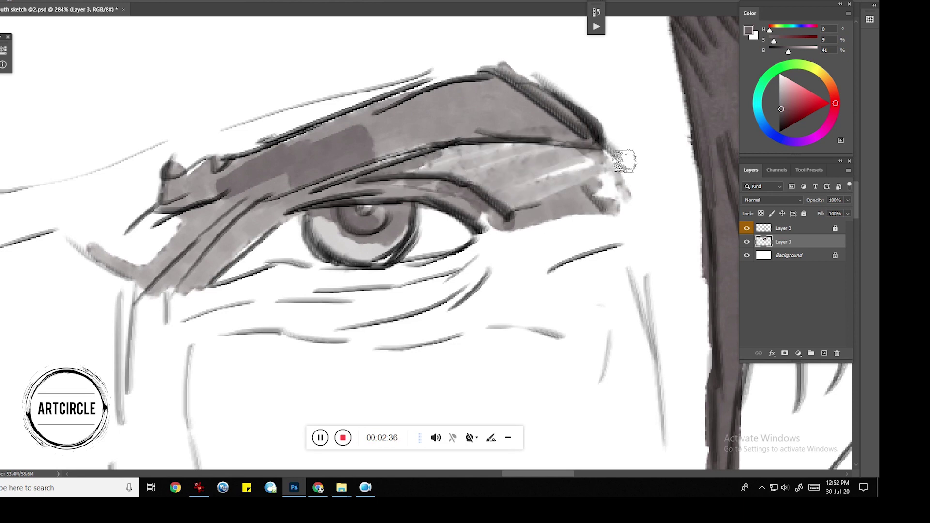
- Shade the right eye's outer corner, lower lid and under-eye area in grey
{"action": "mouse_move", "coordinate": [522, 237]}
{"action": "left_mouse_down"}
{"action": "mouse_move", "coordinate": [485, 230]}
{"action": "mouse_move", "coordinate": [494, 251]}
{"action": "mouse_move", "coordinate": [395, 296]}
{"action": "left_mouse_up"}
{"action": "mouse_move", "coordinate": [335, 293]}
{"action": "left_mouse_down"}
{"action": "mouse_move", "coordinate": [453, 274]}
{"action": "mouse_move", "coordinate": [233, 301]}
{"action": "mouse_move", "coordinate": [237, 291]}
{"action": "mouse_move", "coordinate": [213, 293]}
{"action": "left_mouse_up"}
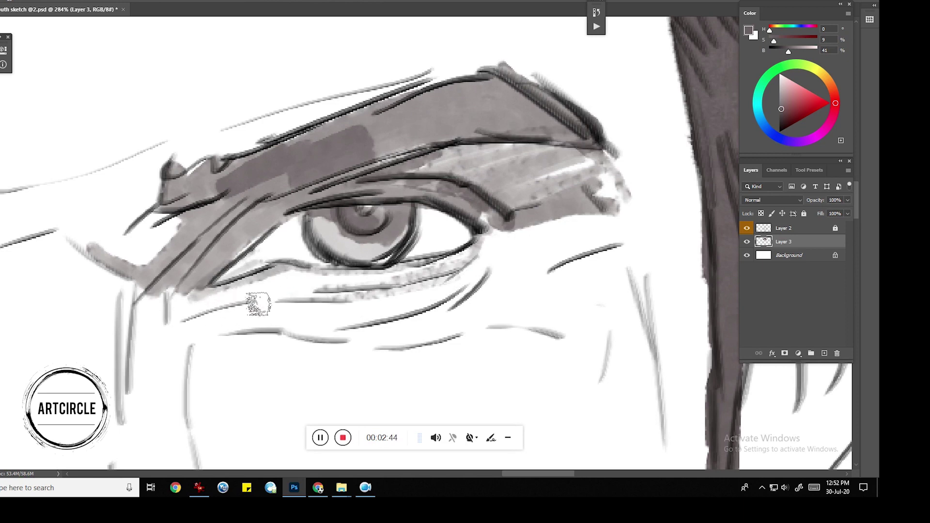
{"action": "left_click_drag", "start_coordinate": [187, 319], "coordinate": [301, 307]}
{"action": "mouse_move", "coordinate": [365, 300]}
{"action": "left_mouse_down"}
{"action": "mouse_move", "coordinate": [245, 332]}
{"action": "mouse_move", "coordinate": [307, 322]}
{"action": "mouse_move", "coordinate": [216, 332]}
{"action": "mouse_move", "coordinate": [363, 349]}
{"action": "mouse_move", "coordinate": [291, 312]}
{"action": "mouse_move", "coordinate": [513, 259]}
{"action": "mouse_move", "coordinate": [379, 332]}
{"action": "mouse_move", "coordinate": [412, 329]}
{"action": "mouse_move", "coordinate": [505, 245]}
{"action": "mouse_move", "coordinate": [445, 280]}
{"action": "mouse_move", "coordinate": [480, 240]}
{"action": "mouse_move", "coordinate": [441, 247]}
{"action": "mouse_move", "coordinate": [432, 223]}
{"action": "mouse_move", "coordinate": [395, 244]}
{"action": "mouse_move", "coordinate": [349, 221]}
{"action": "mouse_move", "coordinate": [320, 243]}
{"action": "mouse_move", "coordinate": [389, 262]}
{"action": "mouse_move", "coordinate": [315, 218]}
{"action": "mouse_move", "coordinate": [252, 276]}
{"action": "mouse_move", "coordinate": [328, 201]}
{"action": "mouse_move", "coordinate": [228, 243]}
{"action": "mouse_move", "coordinate": [174, 233]}
{"action": "mouse_move", "coordinate": [203, 184]}
{"action": "left_mouse_up"}
{"action": "key", "text": "ctrl+minus"}
{"action": "key", "text": "ctrl+minus"}
- Darken the nostril line and softly shade grey beneath the nose tip
{"action": "scroll", "coordinate": [291, 203], "scroll_direction": "left", "scroll_amount": 3}
{"action": "scroll", "coordinate": [340, 208], "scroll_direction": "down", "scroll_amount": 2}
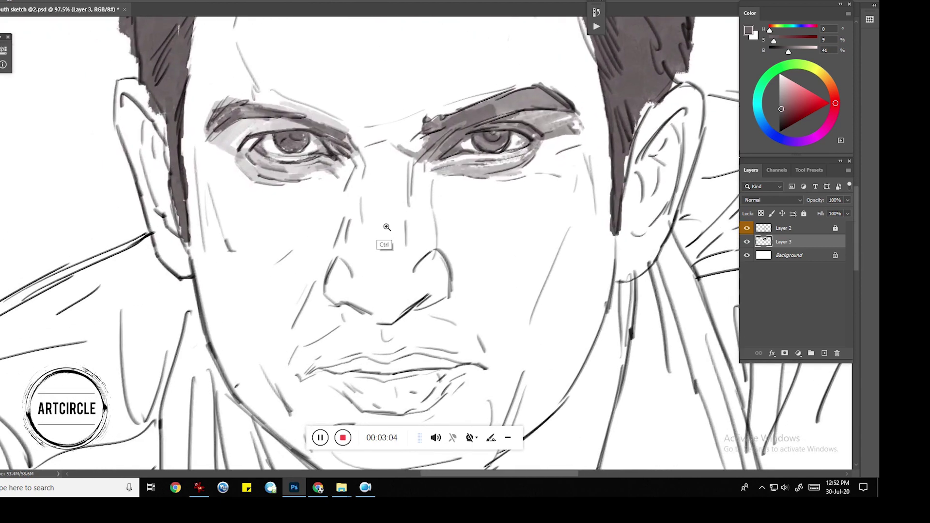
{"action": "left_click_drag", "start_coordinate": [394, 222], "coordinate": [383, 221]}
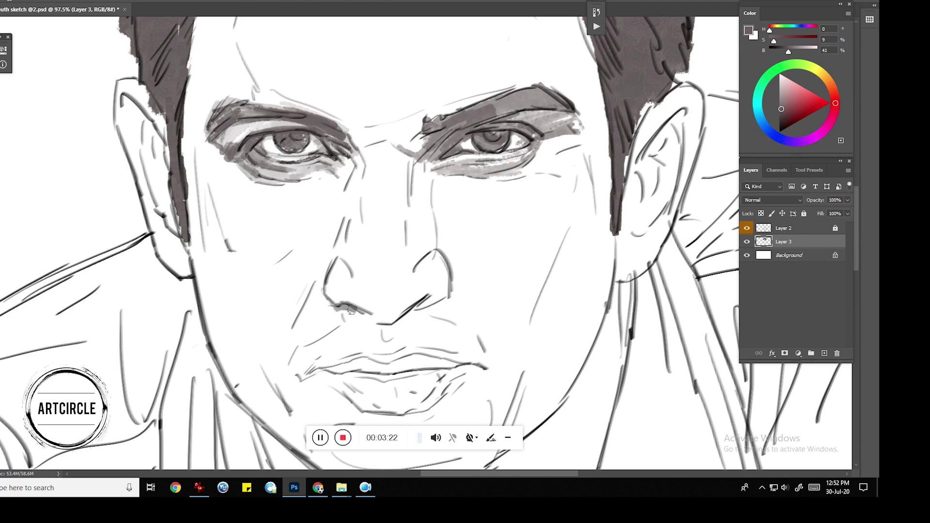
{"action": "mouse_move", "coordinate": [400, 322]}
{"action": "left_mouse_down"}
{"action": "mouse_move", "coordinate": [427, 296]}
{"action": "mouse_move", "coordinate": [423, 314]}
{"action": "mouse_move", "coordinate": [393, 333]}
{"action": "left_mouse_up"}
{"action": "left_click_drag", "start_coordinate": [442, 305], "coordinate": [391, 333]}
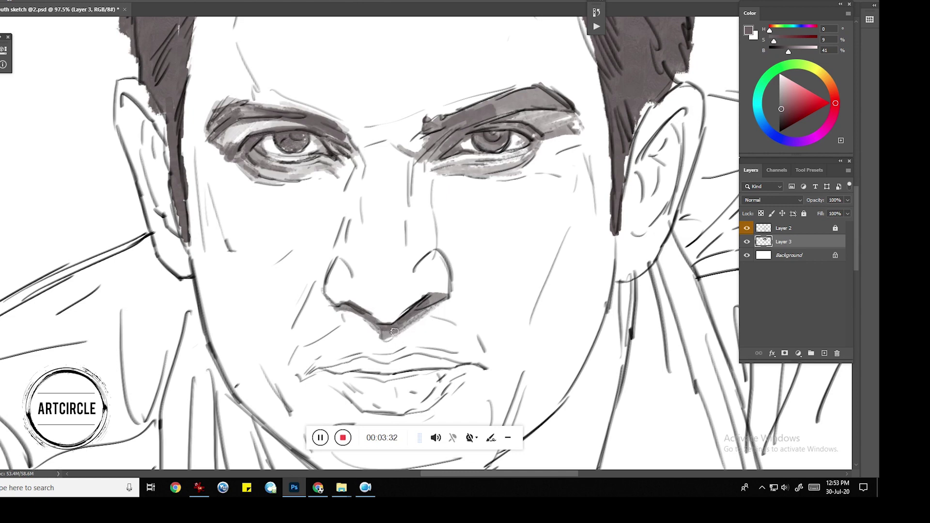
{"action": "scroll", "coordinate": [388, 337], "scroll_direction": "down", "scroll_amount": 3}
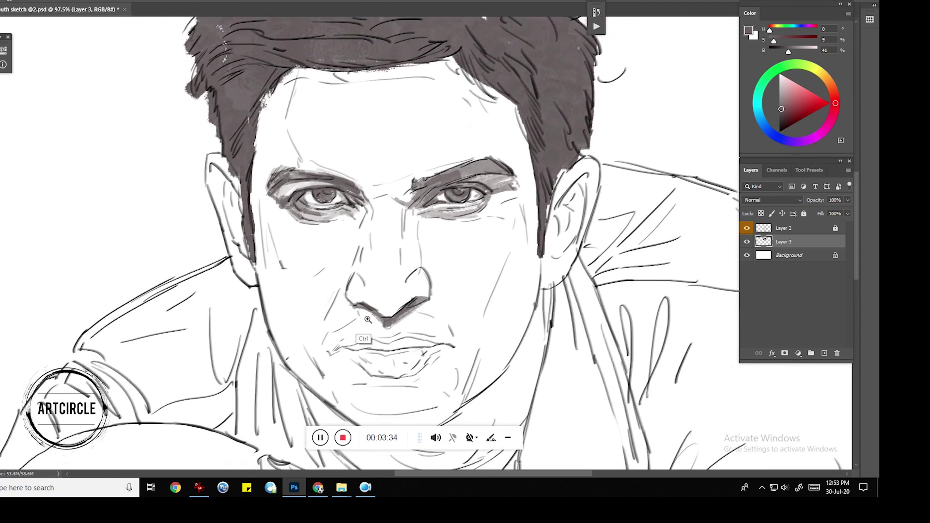
- Paint grey over white specks at the top of the hair and around the right-side curl
{"action": "left_click", "coordinate": [508, 439]}
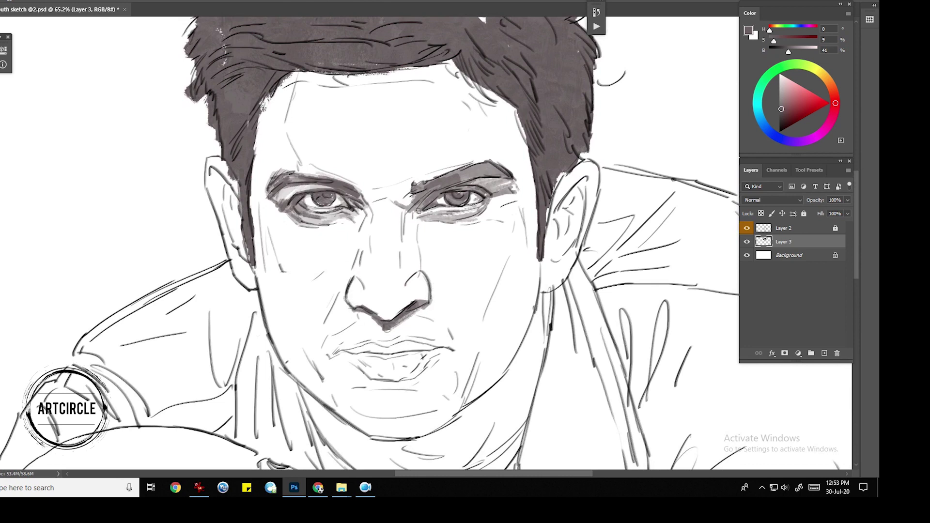
{"action": "left_click_drag", "start_coordinate": [426, 181], "coordinate": [463, 277]}
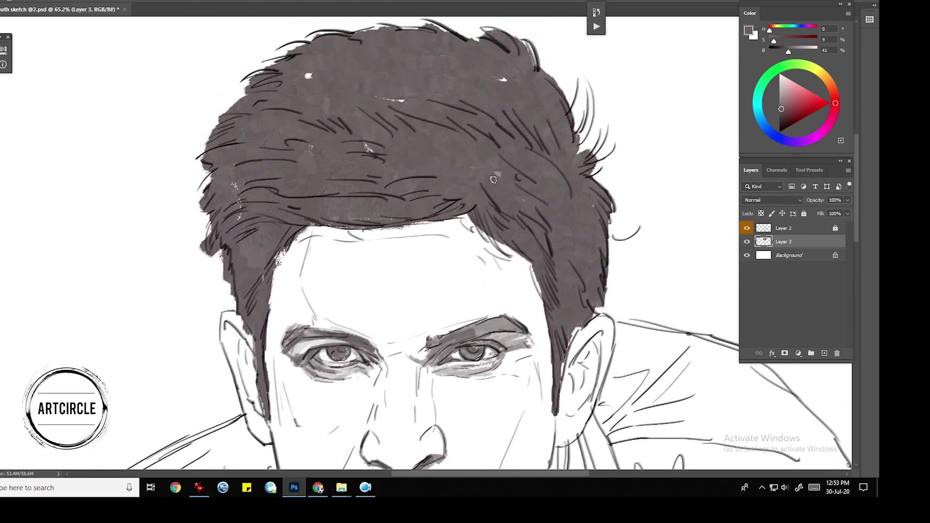
{"action": "mouse_move", "coordinate": [416, 132]}
{"action": "left_mouse_down"}
{"action": "mouse_move", "coordinate": [394, 145]}
{"action": "mouse_move", "coordinate": [353, 124]}
{"action": "mouse_move", "coordinate": [322, 73]}
{"action": "mouse_move", "coordinate": [262, 148]}
{"action": "mouse_move", "coordinate": [245, 229]}
{"action": "mouse_move", "coordinate": [243, 129]}
{"action": "mouse_move", "coordinate": [221, 117]}
{"action": "mouse_move", "coordinate": [299, 55]}
{"action": "mouse_move", "coordinate": [394, 37]}
{"action": "mouse_move", "coordinate": [504, 42]}
{"action": "mouse_move", "coordinate": [532, 51]}
{"action": "mouse_move", "coordinate": [562, 95]}
{"action": "mouse_move", "coordinate": [584, 83]}
{"action": "mouse_move", "coordinate": [586, 145]}
{"action": "mouse_move", "coordinate": [594, 131]}
{"action": "mouse_move", "coordinate": [603, 154]}
{"action": "mouse_move", "coordinate": [588, 182]}
{"action": "left_mouse_up"}
{"action": "mouse_move", "coordinate": [609, 256]}
{"action": "left_mouse_down"}
{"action": "mouse_move", "coordinate": [625, 245]}
{"action": "mouse_move", "coordinate": [616, 235]}
{"action": "left_mouse_up"}
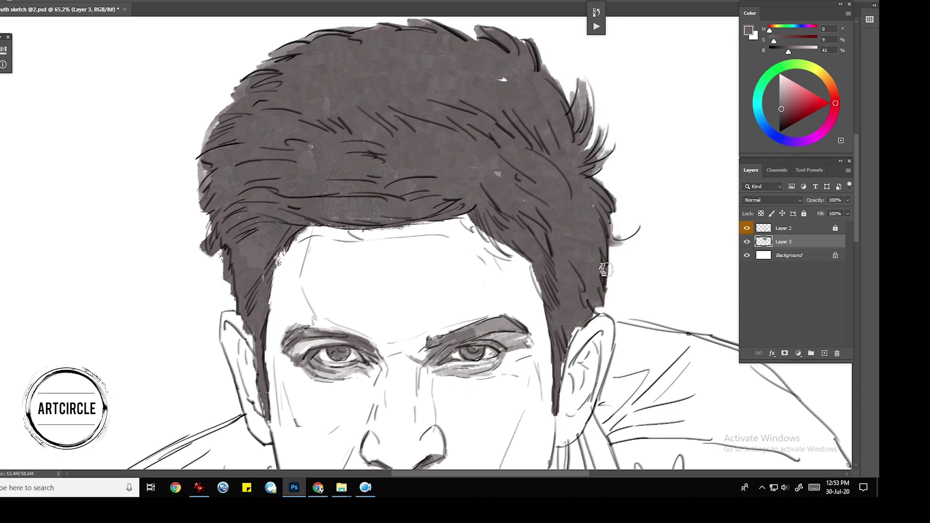
- Shade inside the right ear, including its lower inner fold
{"action": "left_click_drag", "start_coordinate": [574, 298], "coordinate": [568, 161]}
{"action": "mouse_move", "coordinate": [601, 208]}
{"action": "left_mouse_down"}
{"action": "mouse_move", "coordinate": [579, 233]}
{"action": "mouse_move", "coordinate": [598, 233]}
{"action": "mouse_move", "coordinate": [574, 241]}
{"action": "mouse_move", "coordinate": [581, 230]}
{"action": "mouse_move", "coordinate": [576, 267]}
{"action": "left_mouse_up"}
{"action": "mouse_move", "coordinate": [579, 228]}
{"action": "left_mouse_down"}
{"action": "mouse_move", "coordinate": [588, 278]}
{"action": "mouse_move", "coordinate": [561, 262]}
{"action": "mouse_move", "coordinate": [561, 315]}
{"action": "left_mouse_up"}
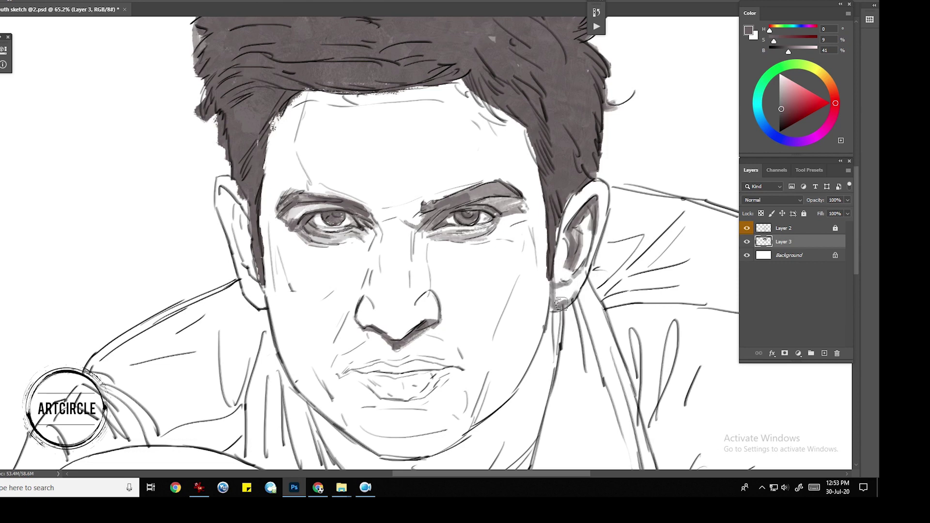
- With a smaller brush, darken the lip line and texture both lips in light grey
{"action": "scroll", "coordinate": [552, 218], "scroll_direction": "down", "scroll_amount": 3}
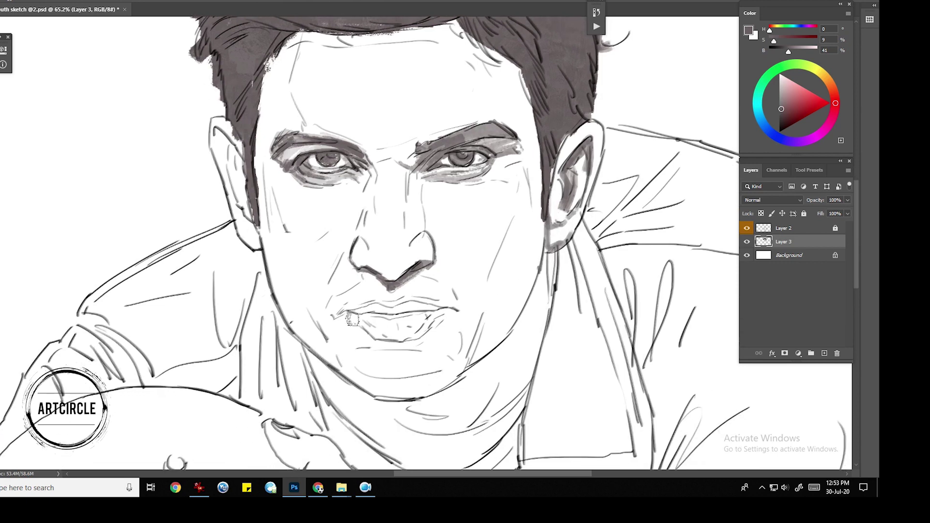
{"action": "left_click_drag", "start_coordinate": [373, 320], "coordinate": [364, 319]}
{"action": "scroll", "coordinate": [383, 318], "scroll_direction": "up", "scroll_amount": 5}
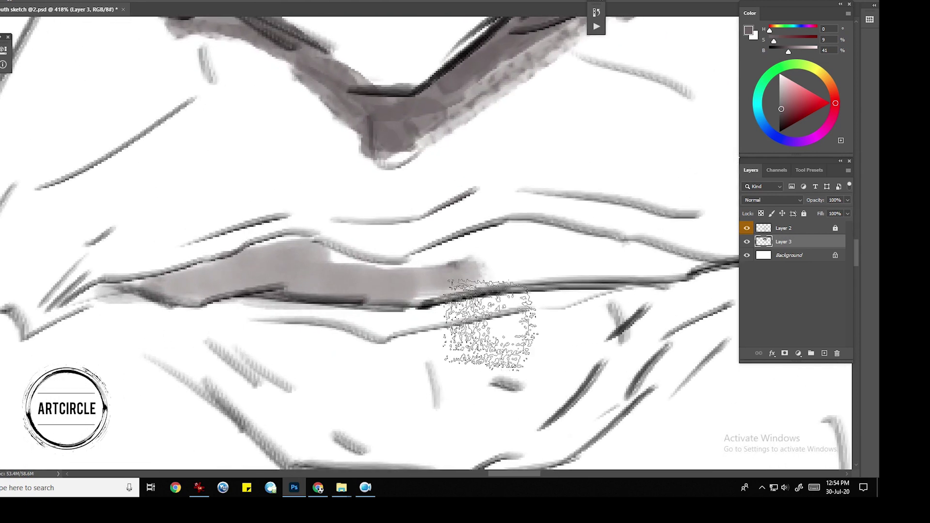
{"action": "key", "text": "["}
{"action": "key", "text": "["}
{"action": "key", "text": "["}
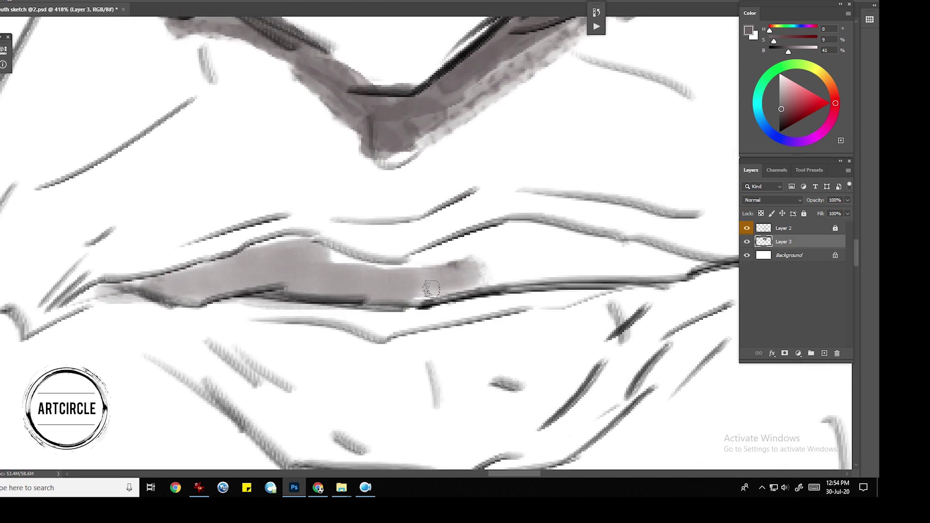
{"action": "left_click_drag", "start_coordinate": [422, 309], "coordinate": [378, 308]}
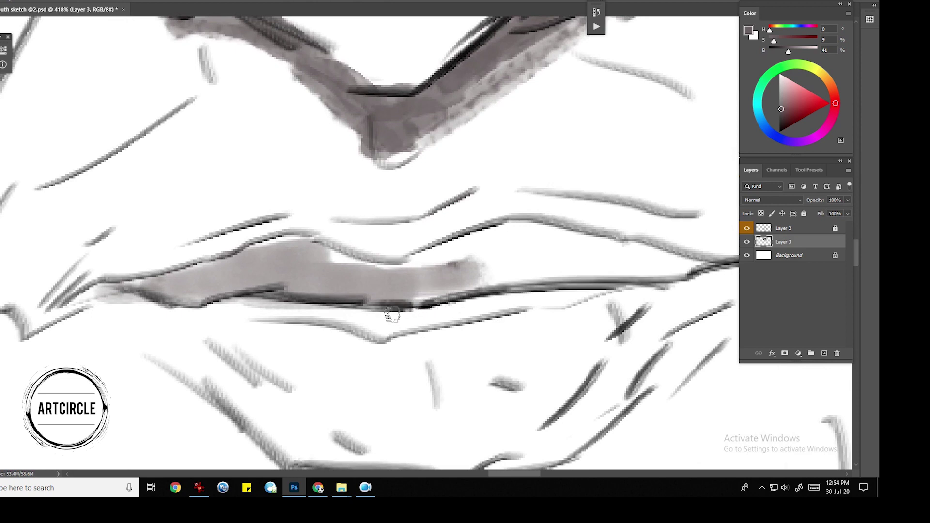
{"action": "mouse_move", "coordinate": [434, 296]}
{"action": "left_mouse_down"}
{"action": "mouse_move", "coordinate": [190, 311]}
{"action": "mouse_move", "coordinate": [232, 297]}
{"action": "left_mouse_up"}
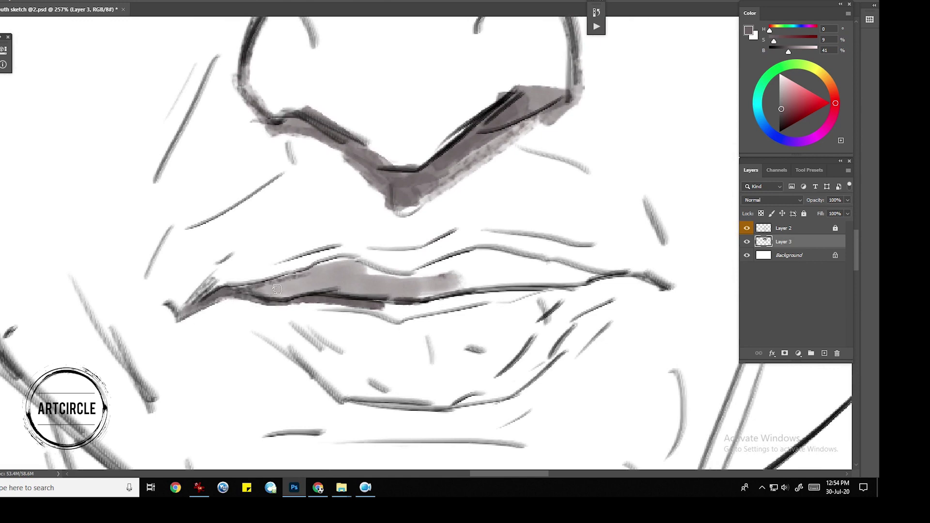
{"action": "mouse_move", "coordinate": [348, 264]}
{"action": "left_mouse_down"}
{"action": "mouse_move", "coordinate": [399, 275]}
{"action": "mouse_move", "coordinate": [444, 306]}
{"action": "mouse_move", "coordinate": [419, 318]}
{"action": "mouse_move", "coordinate": [503, 297]}
{"action": "mouse_move", "coordinate": [650, 285]}
{"action": "left_mouse_up"}
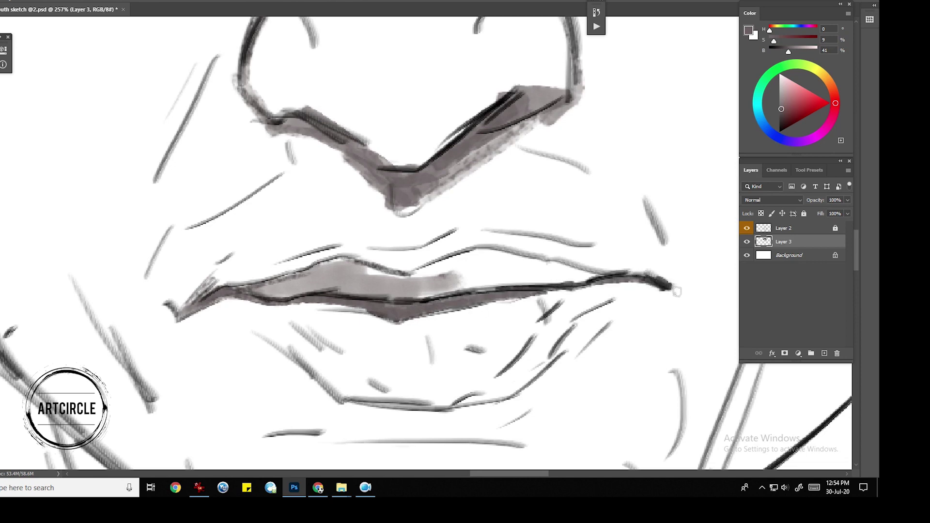
{"action": "mouse_move", "coordinate": [596, 281]}
{"action": "left_mouse_down"}
{"action": "mouse_move", "coordinate": [472, 290]}
{"action": "mouse_move", "coordinate": [505, 257]}
{"action": "mouse_move", "coordinate": [403, 285]}
{"action": "mouse_move", "coordinate": [335, 275]}
{"action": "mouse_move", "coordinate": [345, 293]}
{"action": "left_mouse_up"}
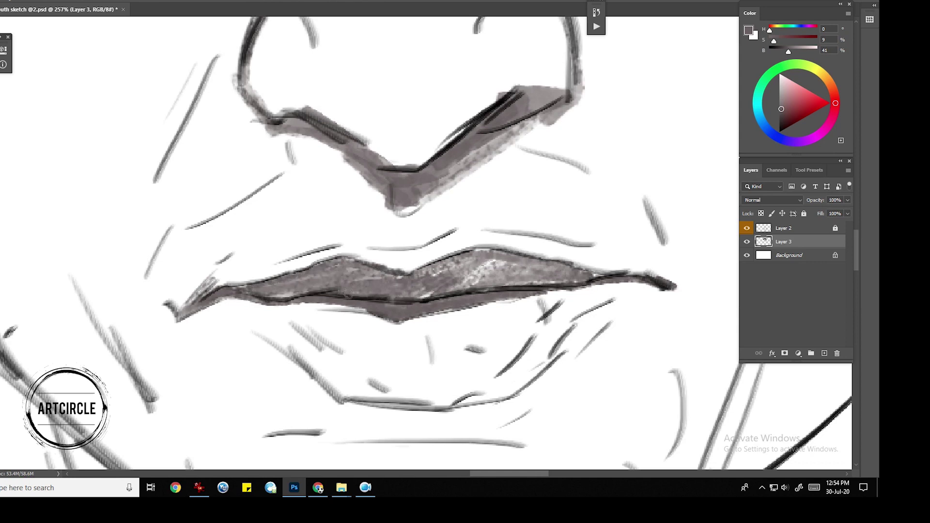
{"action": "mouse_move", "coordinate": [247, 306]}
{"action": "left_mouse_down"}
{"action": "mouse_move", "coordinate": [353, 373]}
{"action": "mouse_move", "coordinate": [339, 388]}
{"action": "mouse_move", "coordinate": [470, 405]}
{"action": "mouse_move", "coordinate": [562, 345]}
{"action": "mouse_move", "coordinate": [507, 395]}
{"action": "mouse_move", "coordinate": [392, 423]}
{"action": "mouse_move", "coordinate": [447, 421]}
{"action": "left_mouse_up"}
- Shade under the upper lip and around the mouth's lower right corner
{"action": "left_click_drag", "start_coordinate": [426, 330], "coordinate": [433, 361]}
{"action": "left_click_drag", "start_coordinate": [582, 294], "coordinate": [538, 336]}
{"action": "mouse_move", "coordinate": [570, 297]}
{"action": "left_mouse_down"}
{"action": "mouse_move", "coordinate": [523, 306]}
{"action": "mouse_move", "coordinate": [485, 385]}
{"action": "left_mouse_up"}
{"action": "left_click_drag", "start_coordinate": [583, 311], "coordinate": [536, 339]}
{"action": "mouse_move", "coordinate": [596, 296]}
{"action": "left_mouse_down"}
{"action": "mouse_move", "coordinate": [536, 367]}
{"action": "mouse_move", "coordinate": [562, 337]}
{"action": "left_mouse_up"}
{"action": "left_click_drag", "start_coordinate": [581, 285], "coordinate": [674, 287]}
{"action": "key", "text": "ctrl+minus"}
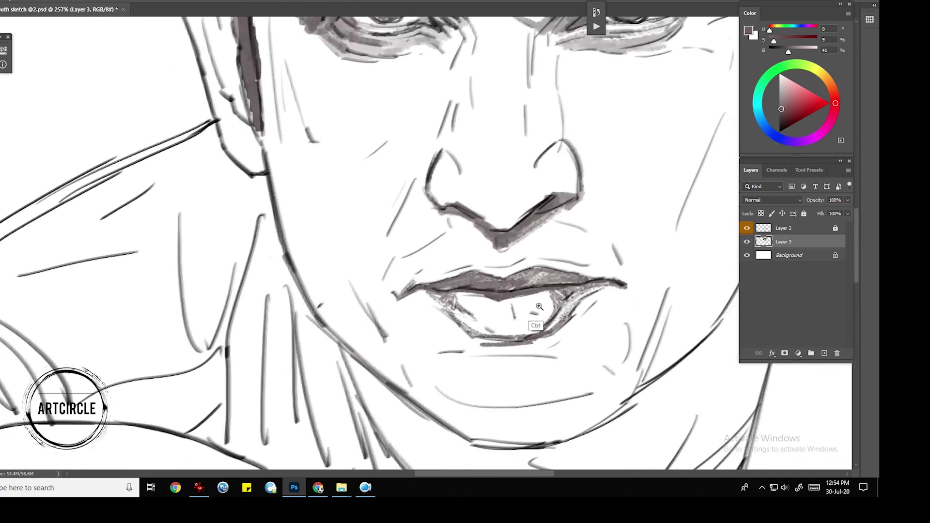
{"action": "left_click_drag", "start_coordinate": [539, 307], "coordinate": [530, 299]}
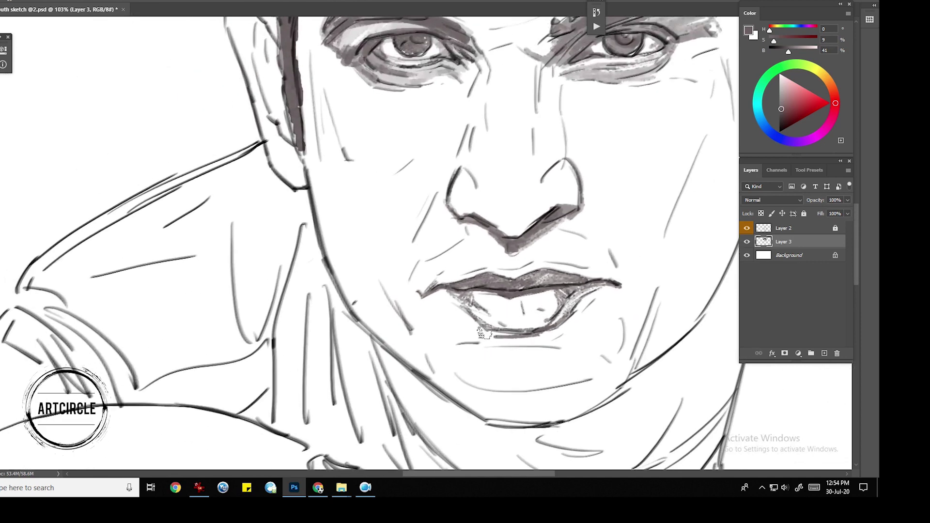
- Shade inside the mouth, above the upper lip, under the lower lip and along the chin
{"action": "mouse_move", "coordinate": [499, 298]}
{"action": "left_mouse_down"}
{"action": "mouse_move", "coordinate": [475, 315]}
{"action": "mouse_move", "coordinate": [528, 329]}
{"action": "mouse_move", "coordinate": [533, 303]}
{"action": "mouse_move", "coordinate": [550, 310]}
{"action": "mouse_move", "coordinate": [557, 297]}
{"action": "mouse_move", "coordinate": [511, 314]}
{"action": "mouse_move", "coordinate": [513, 332]}
{"action": "mouse_move", "coordinate": [571, 305]}
{"action": "mouse_move", "coordinate": [527, 289]}
{"action": "mouse_move", "coordinate": [514, 256]}
{"action": "mouse_move", "coordinate": [479, 252]}
{"action": "mouse_move", "coordinate": [453, 261]}
{"action": "mouse_move", "coordinate": [489, 246]}
{"action": "mouse_move", "coordinate": [409, 288]}
{"action": "mouse_move", "coordinate": [601, 262]}
{"action": "left_mouse_up"}
{"action": "mouse_move", "coordinate": [524, 257]}
{"action": "left_mouse_down"}
{"action": "mouse_move", "coordinate": [586, 240]}
{"action": "mouse_move", "coordinate": [614, 260]}
{"action": "mouse_move", "coordinate": [579, 262]}
{"action": "mouse_move", "coordinate": [633, 276]}
{"action": "mouse_move", "coordinate": [520, 265]}
{"action": "mouse_move", "coordinate": [497, 252]}
{"action": "mouse_move", "coordinate": [420, 294]}
{"action": "left_mouse_up"}
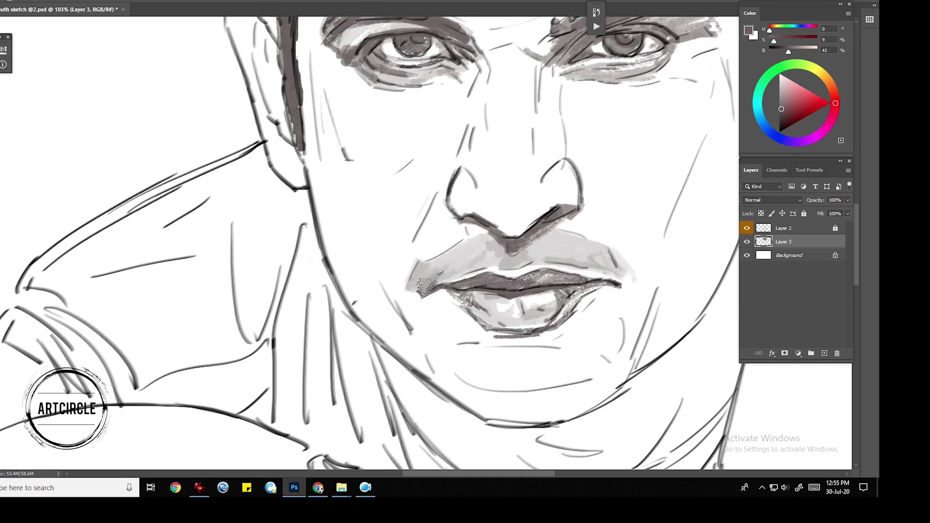
{"action": "mouse_move", "coordinate": [490, 341]}
{"action": "left_mouse_down"}
{"action": "mouse_move", "coordinate": [553, 345]}
{"action": "mouse_move", "coordinate": [504, 349]}
{"action": "mouse_move", "coordinate": [438, 385]}
{"action": "mouse_move", "coordinate": [504, 424]}
{"action": "left_mouse_up"}
{"action": "mouse_move", "coordinate": [441, 393]}
{"action": "left_mouse_down"}
{"action": "mouse_move", "coordinate": [492, 429]}
{"action": "mouse_move", "coordinate": [513, 428]}
{"action": "left_mouse_up"}
- Shade the neck, collar band, jaw edge and left temple, then save
{"action": "left_click_drag", "start_coordinate": [516, 358], "coordinate": [455, 341]}
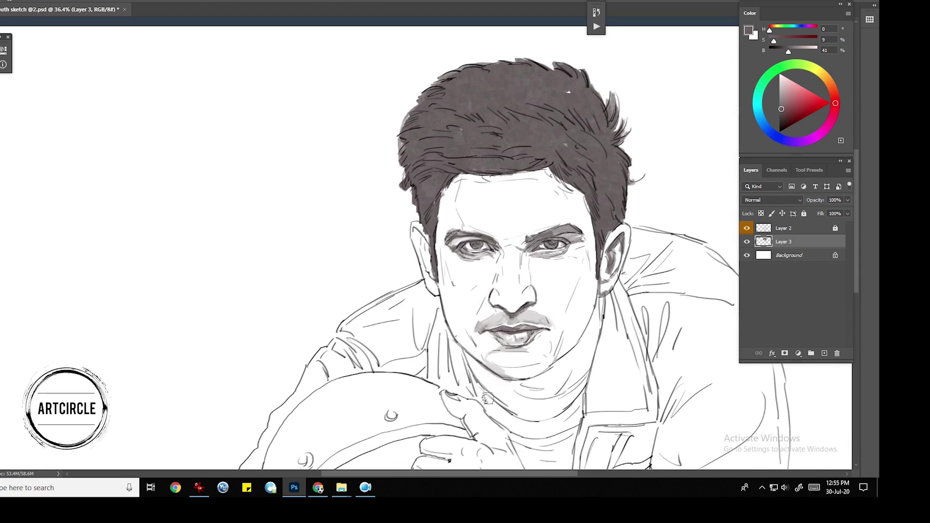
{"action": "mouse_move", "coordinate": [478, 373]}
{"action": "left_mouse_down"}
{"action": "mouse_move", "coordinate": [465, 356]}
{"action": "mouse_move", "coordinate": [511, 399]}
{"action": "mouse_move", "coordinate": [493, 392]}
{"action": "mouse_move", "coordinate": [482, 410]}
{"action": "mouse_move", "coordinate": [538, 436]}
{"action": "mouse_move", "coordinate": [547, 387]}
{"action": "mouse_move", "coordinate": [562, 377]}
{"action": "mouse_move", "coordinate": [526, 401]}
{"action": "mouse_move", "coordinate": [596, 373]}
{"action": "left_mouse_up"}
{"action": "mouse_move", "coordinate": [553, 402]}
{"action": "left_mouse_down"}
{"action": "mouse_move", "coordinate": [603, 320]}
{"action": "mouse_move", "coordinate": [587, 384]}
{"action": "mouse_move", "coordinate": [516, 417]}
{"action": "left_mouse_up"}
{"action": "mouse_move", "coordinate": [582, 410]}
{"action": "left_mouse_down"}
{"action": "mouse_move", "coordinate": [548, 439]}
{"action": "mouse_move", "coordinate": [524, 442]}
{"action": "left_mouse_up"}
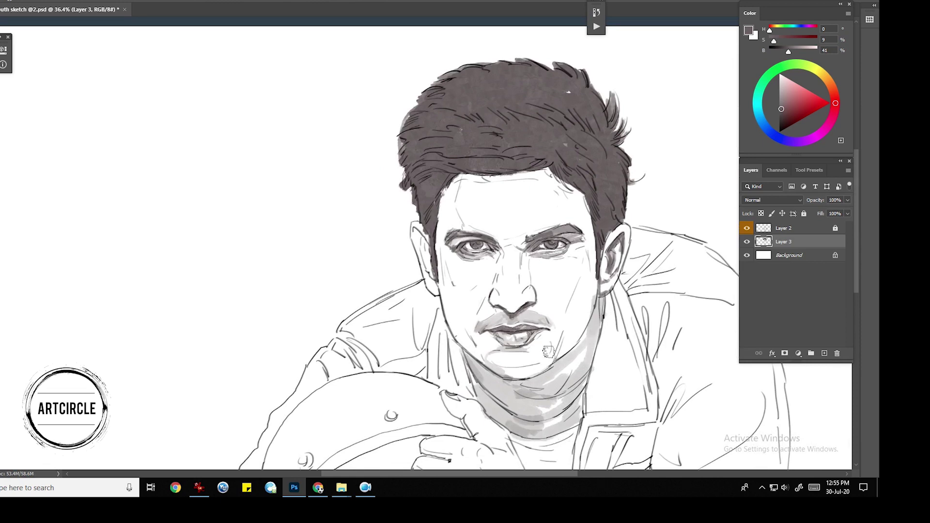
{"action": "mouse_move", "coordinate": [606, 314]}
{"action": "left_mouse_down"}
{"action": "mouse_move", "coordinate": [588, 359]}
{"action": "mouse_move", "coordinate": [565, 377]}
{"action": "mouse_move", "coordinate": [582, 403]}
{"action": "mouse_move", "coordinate": [579, 328]}
{"action": "left_mouse_up"}
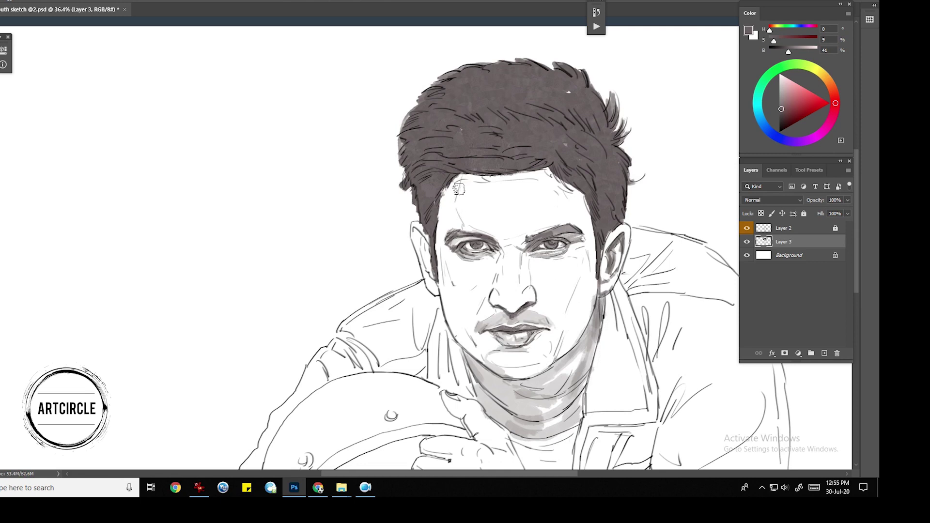
{"action": "left_click_drag", "start_coordinate": [460, 185], "coordinate": [443, 266]}
{"action": "key", "text": "ctrl+s"}
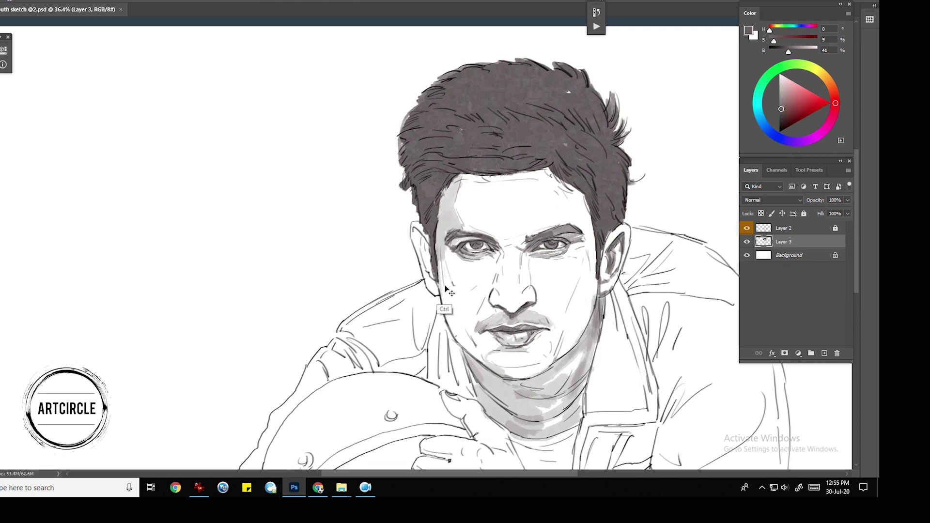
{"action": "mouse_move", "coordinate": [464, 251]}
{"action": "left_mouse_down"}
{"action": "mouse_move", "coordinate": [510, 208]}
{"action": "mouse_move", "coordinate": [450, 255]}
{"action": "left_mouse_up"}
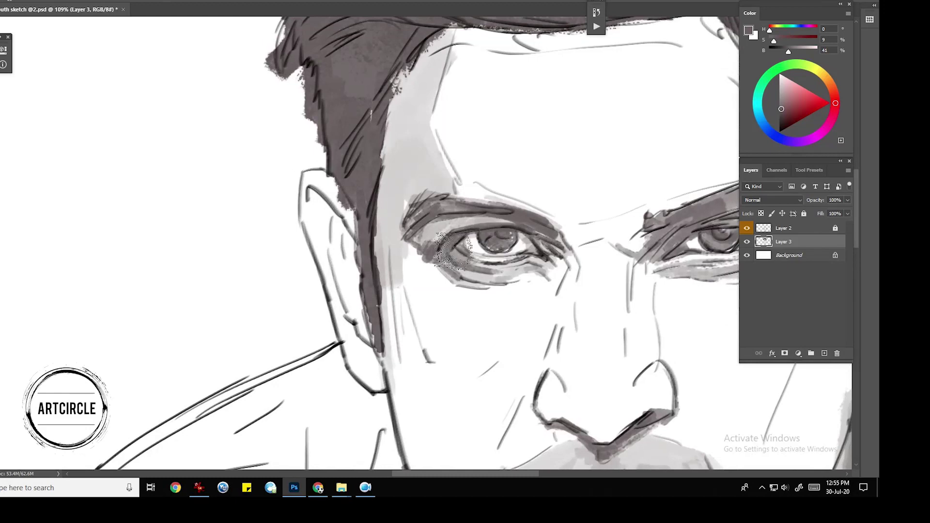
- With a smaller brush, shade the left ear, its rim, earlobe and the jaw edge below
{"action": "key", "text": "bracketleft"}
{"action": "key", "text": "bracketleft"}
{"action": "mouse_move", "coordinate": [316, 200]}
{"action": "left_mouse_down"}
{"action": "mouse_move", "coordinate": [312, 220]}
{"action": "mouse_move", "coordinate": [342, 242]}
{"action": "mouse_move", "coordinate": [329, 267]}
{"action": "mouse_move", "coordinate": [359, 275]}
{"action": "mouse_move", "coordinate": [365, 310]}
{"action": "left_mouse_up"}
{"action": "left_click_drag", "start_coordinate": [331, 265], "coordinate": [376, 362]}
{"action": "mouse_move", "coordinate": [328, 290]}
{"action": "left_mouse_down"}
{"action": "mouse_move", "coordinate": [364, 383]}
{"action": "mouse_move", "coordinate": [384, 395]}
{"action": "mouse_move", "coordinate": [308, 193]}
{"action": "mouse_move", "coordinate": [334, 186]}
{"action": "left_mouse_up"}
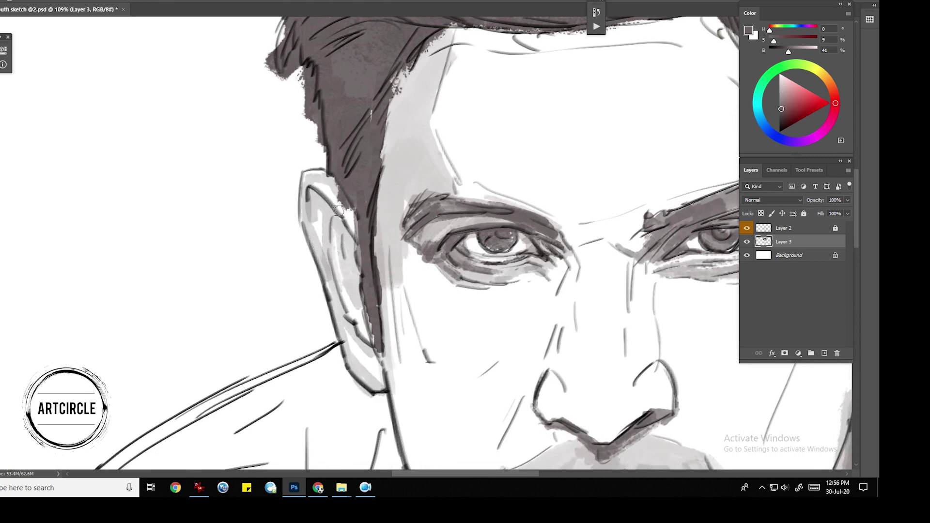
{"action": "mouse_move", "coordinate": [319, 206]}
{"action": "left_mouse_down"}
{"action": "mouse_move", "coordinate": [310, 194]}
{"action": "mouse_move", "coordinate": [317, 237]}
{"action": "mouse_move", "coordinate": [326, 210]}
{"action": "mouse_move", "coordinate": [351, 242]}
{"action": "mouse_move", "coordinate": [342, 279]}
{"action": "left_mouse_up"}
{"action": "left_click_drag", "start_coordinate": [327, 235], "coordinate": [347, 317]}
{"action": "left_click_drag", "start_coordinate": [310, 204], "coordinate": [354, 328]}
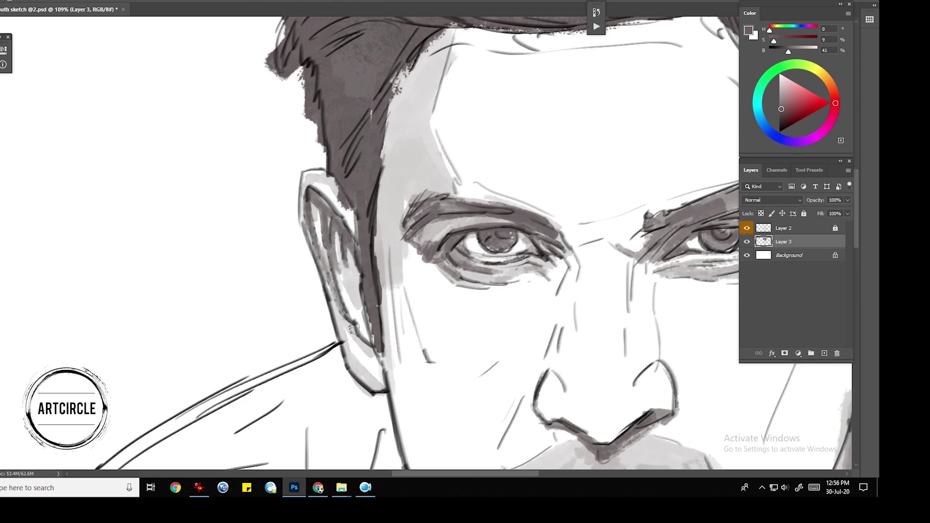
{"action": "left_click_drag", "start_coordinate": [334, 291], "coordinate": [368, 347]}
{"action": "left_click_drag", "start_coordinate": [364, 387], "coordinate": [387, 402]}
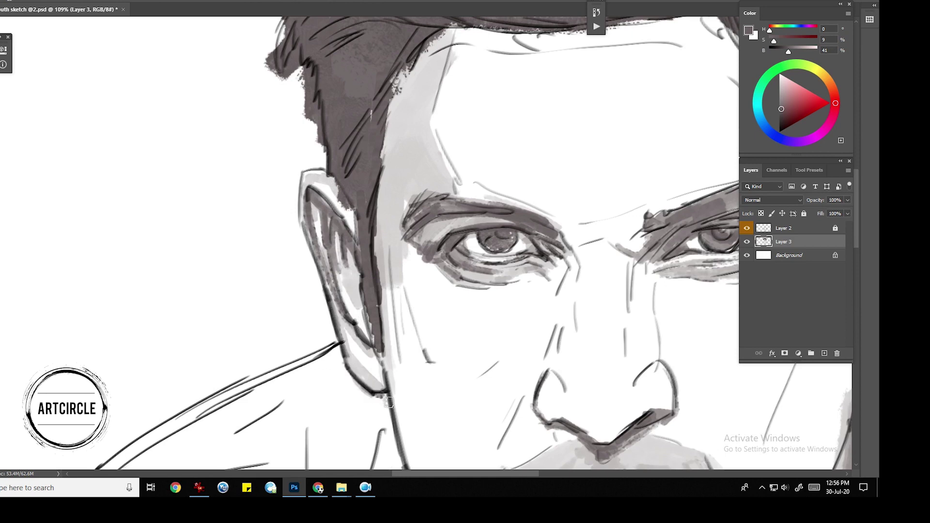
- Darken the left iris and set the paint colour to dark red-brown
{"action": "left_click_drag", "start_coordinate": [495, 242], "coordinate": [484, 236]}
{"action": "left_click_drag", "start_coordinate": [795, 116], "coordinate": [779, 131]}
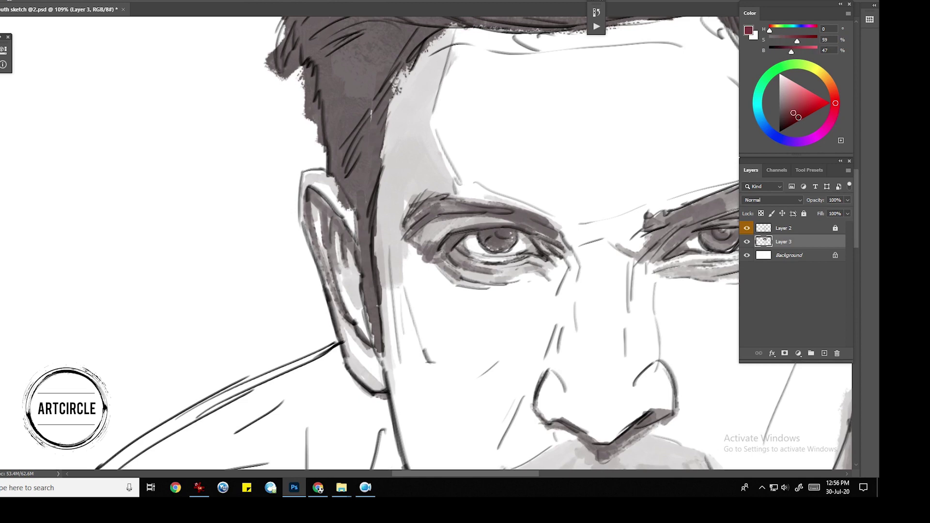
{"action": "left_click_drag", "start_coordinate": [442, 208], "coordinate": [407, 226]}
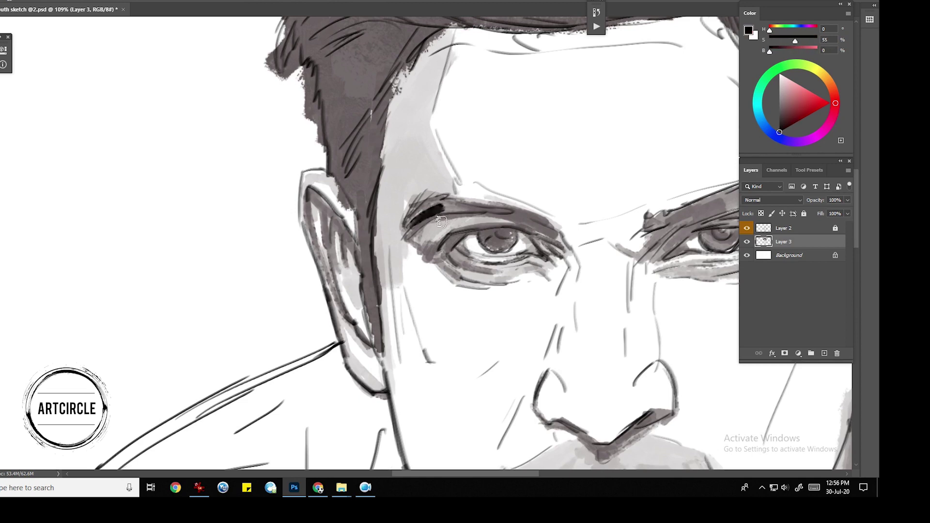
{"action": "key", "text": "ctrl+z"}
{"action": "left_click", "coordinate": [789, 126]}
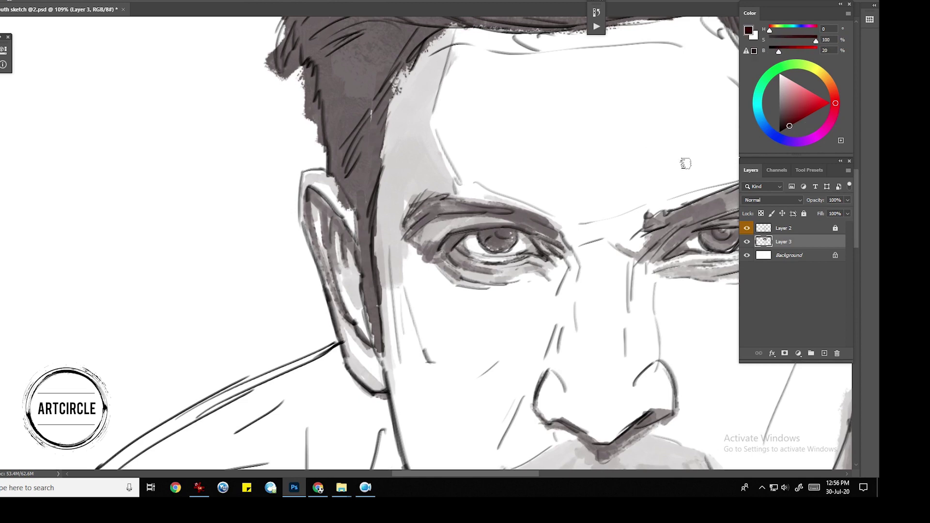
- Paint the left eyebrow and lid, then the right eye's lids and brow, in red-brown
{"action": "mouse_move", "coordinate": [456, 217]}
{"action": "left_mouse_down"}
{"action": "mouse_move", "coordinate": [422, 230]}
{"action": "mouse_move", "coordinate": [443, 208]}
{"action": "mouse_move", "coordinate": [414, 213]}
{"action": "mouse_move", "coordinate": [467, 209]}
{"action": "mouse_move", "coordinate": [487, 214]}
{"action": "mouse_move", "coordinate": [451, 209]}
{"action": "mouse_move", "coordinate": [549, 228]}
{"action": "left_mouse_up"}
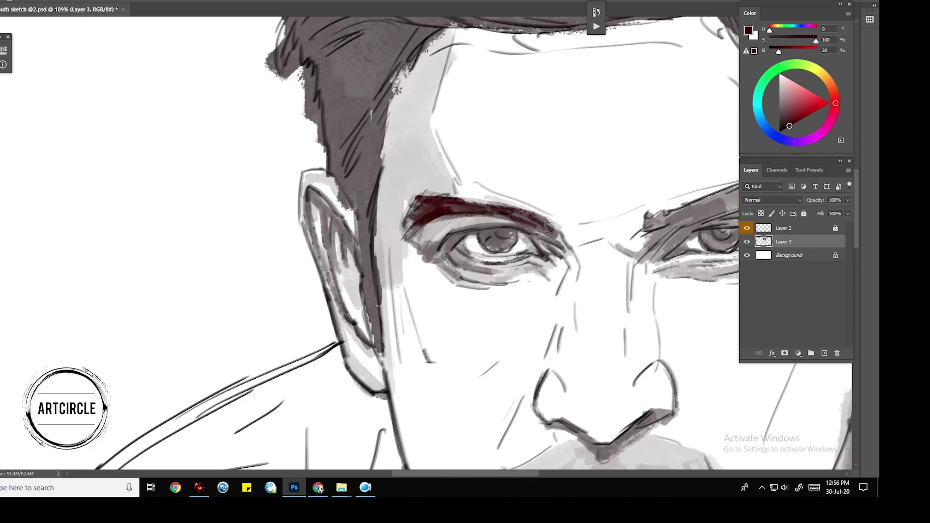
{"action": "mouse_move", "coordinate": [481, 213]}
{"action": "left_mouse_down"}
{"action": "mouse_move", "coordinate": [533, 222]}
{"action": "mouse_move", "coordinate": [435, 222]}
{"action": "mouse_move", "coordinate": [403, 235]}
{"action": "left_mouse_up"}
{"action": "mouse_move", "coordinate": [485, 233]}
{"action": "left_mouse_down"}
{"action": "mouse_move", "coordinate": [441, 249]}
{"action": "mouse_move", "coordinate": [519, 238]}
{"action": "mouse_move", "coordinate": [544, 250]}
{"action": "mouse_move", "coordinate": [465, 248]}
{"action": "mouse_move", "coordinate": [463, 287]}
{"action": "left_mouse_up"}
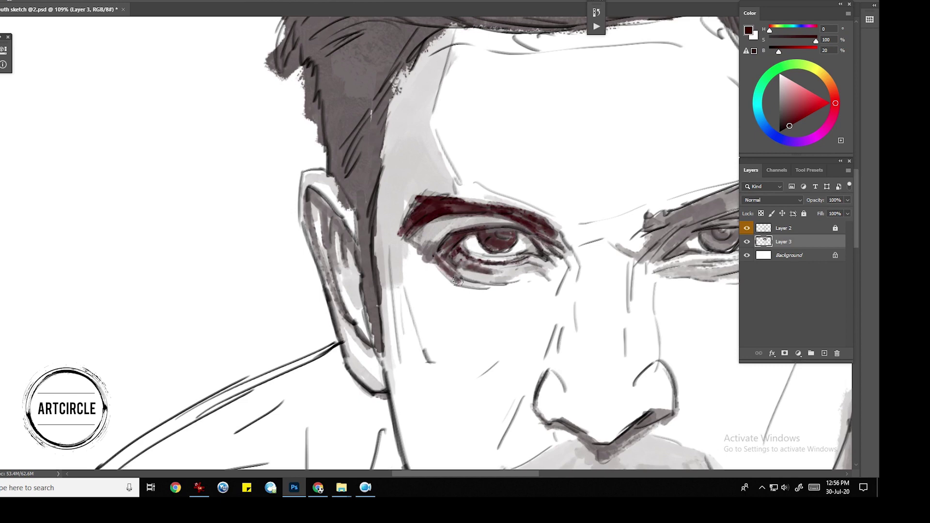
{"action": "left_click_drag", "start_coordinate": [564, 230], "coordinate": [358, 239]}
{"action": "mouse_move", "coordinate": [504, 245]}
{"action": "left_mouse_down"}
{"action": "mouse_move", "coordinate": [458, 274]}
{"action": "mouse_move", "coordinate": [504, 244]}
{"action": "mouse_move", "coordinate": [520, 253]}
{"action": "mouse_move", "coordinate": [509, 262]}
{"action": "mouse_move", "coordinate": [528, 257]}
{"action": "mouse_move", "coordinate": [520, 243]}
{"action": "mouse_move", "coordinate": [557, 242]}
{"action": "mouse_move", "coordinate": [461, 262]}
{"action": "mouse_move", "coordinate": [494, 232]}
{"action": "mouse_move", "coordinate": [456, 251]}
{"action": "mouse_move", "coordinate": [477, 224]}
{"action": "mouse_move", "coordinate": [557, 199]}
{"action": "left_mouse_up"}
{"action": "mouse_move", "coordinate": [508, 227]}
{"action": "left_mouse_down"}
{"action": "mouse_move", "coordinate": [603, 213]}
{"action": "mouse_move", "coordinate": [530, 267]}
{"action": "left_mouse_up"}
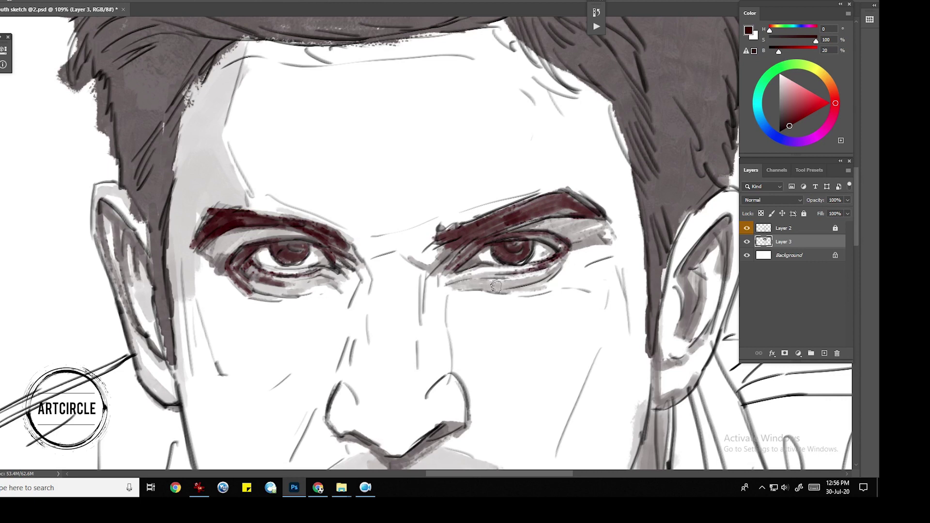
{"action": "mouse_move", "coordinate": [500, 282]}
{"action": "left_mouse_down"}
{"action": "mouse_move", "coordinate": [469, 279]}
{"action": "mouse_move", "coordinate": [561, 265]}
{"action": "left_mouse_up"}
- Add red-brown to the left lids and deepen both eyes' inner and outer corners
{"action": "left_click_drag", "start_coordinate": [278, 286], "coordinate": [243, 272]}
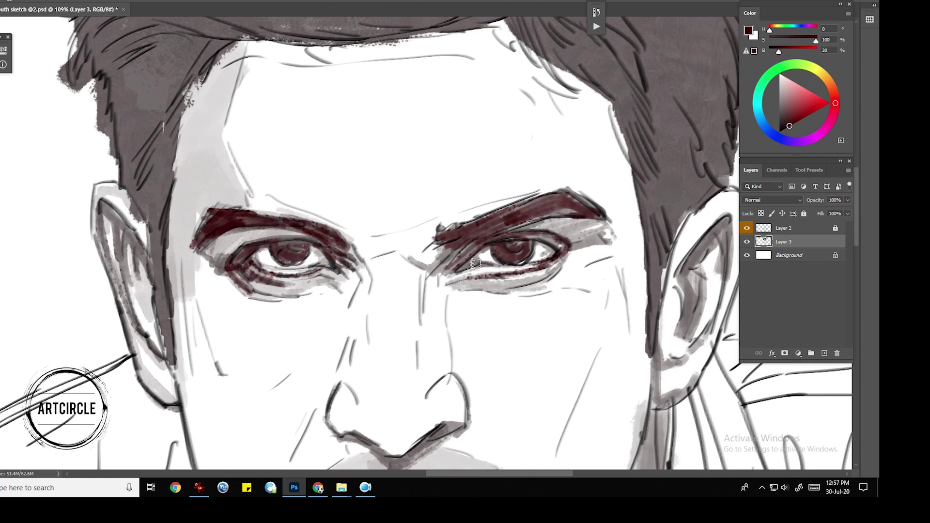
{"action": "mouse_move", "coordinate": [460, 264]}
{"action": "left_mouse_down"}
{"action": "mouse_move", "coordinate": [434, 252]}
{"action": "mouse_move", "coordinate": [504, 221]}
{"action": "mouse_move", "coordinate": [574, 227]}
{"action": "mouse_move", "coordinate": [597, 219]}
{"action": "left_mouse_up"}
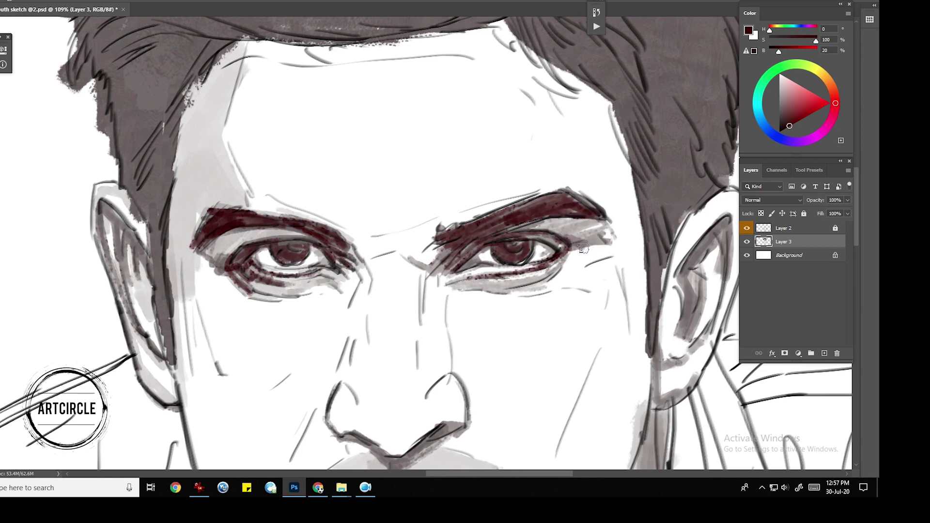
{"action": "mouse_move", "coordinate": [583, 248]}
{"action": "left_mouse_down"}
{"action": "mouse_move", "coordinate": [595, 248]}
{"action": "mouse_move", "coordinate": [539, 230]}
{"action": "mouse_move", "coordinate": [608, 240]}
{"action": "left_mouse_up"}
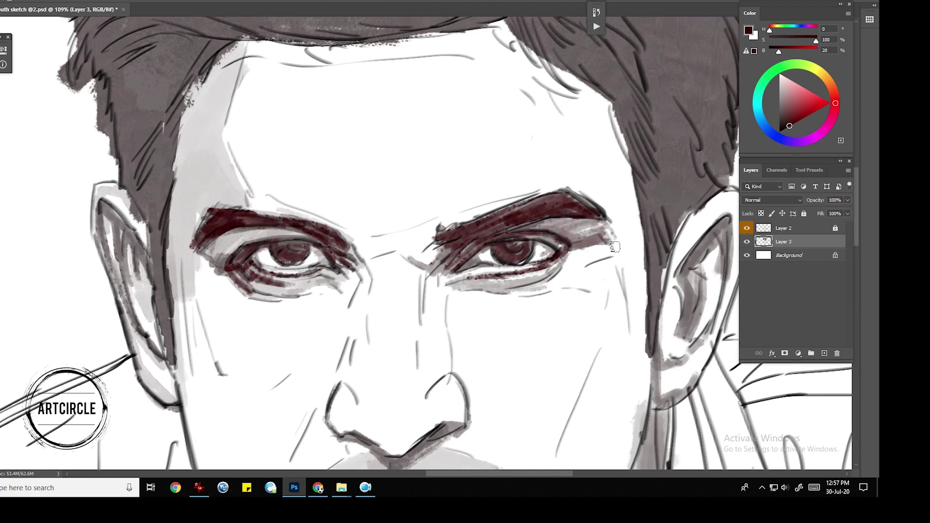
{"action": "mouse_move", "coordinate": [207, 257]}
{"action": "left_mouse_down"}
{"action": "mouse_move", "coordinate": [236, 274]}
{"action": "mouse_move", "coordinate": [262, 243]}
{"action": "mouse_move", "coordinate": [315, 231]}
{"action": "mouse_move", "coordinate": [234, 237]}
{"action": "left_mouse_up"}
{"action": "left_click_drag", "start_coordinate": [354, 352], "coordinate": [340, 273]}
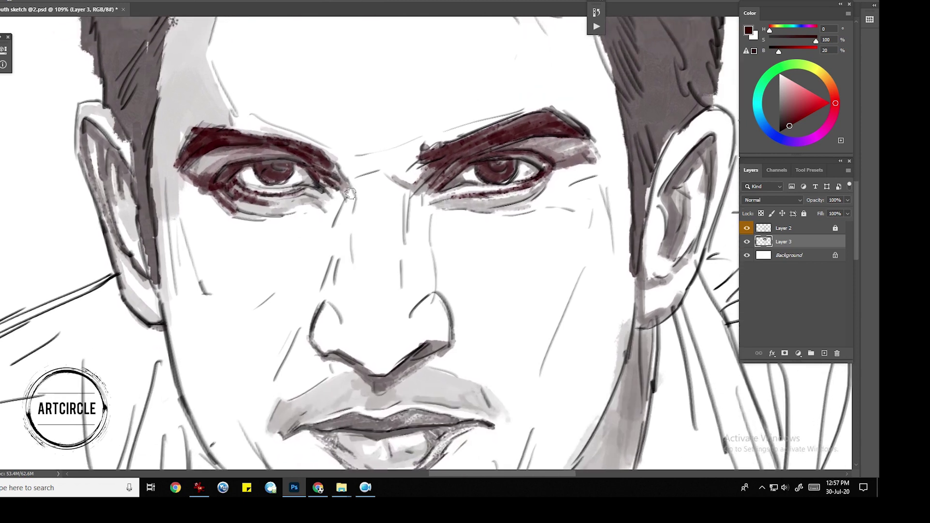
{"action": "mouse_move", "coordinate": [341, 183]}
{"action": "left_mouse_down"}
{"action": "mouse_move", "coordinate": [352, 198]}
{"action": "mouse_move", "coordinate": [343, 233]}
{"action": "left_mouse_up"}
{"action": "mouse_move", "coordinate": [411, 190]}
{"action": "left_mouse_down"}
{"action": "mouse_move", "coordinate": [419, 200]}
{"action": "mouse_move", "coordinate": [408, 240]}
{"action": "mouse_move", "coordinate": [429, 203]}
{"action": "mouse_move", "coordinate": [405, 169]}
{"action": "mouse_move", "coordinate": [344, 170]}
{"action": "left_mouse_up"}
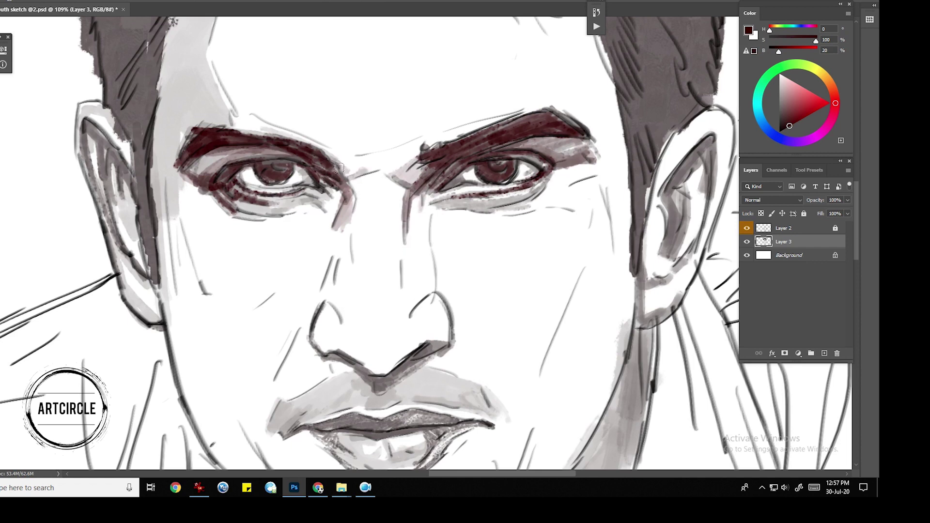
{"action": "left_click_drag", "start_coordinate": [462, 213], "coordinate": [411, 216]}
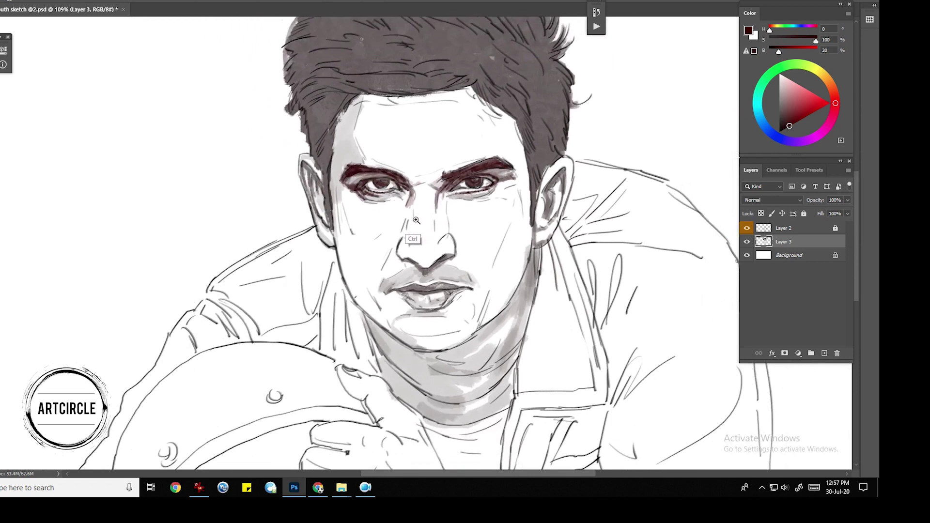
- Paint pinkish shading on the left temple, cheek, jawline, chin and nose bridge
{"action": "scroll", "coordinate": [411, 217], "scroll_direction": "up", "scroll_amount": 3}
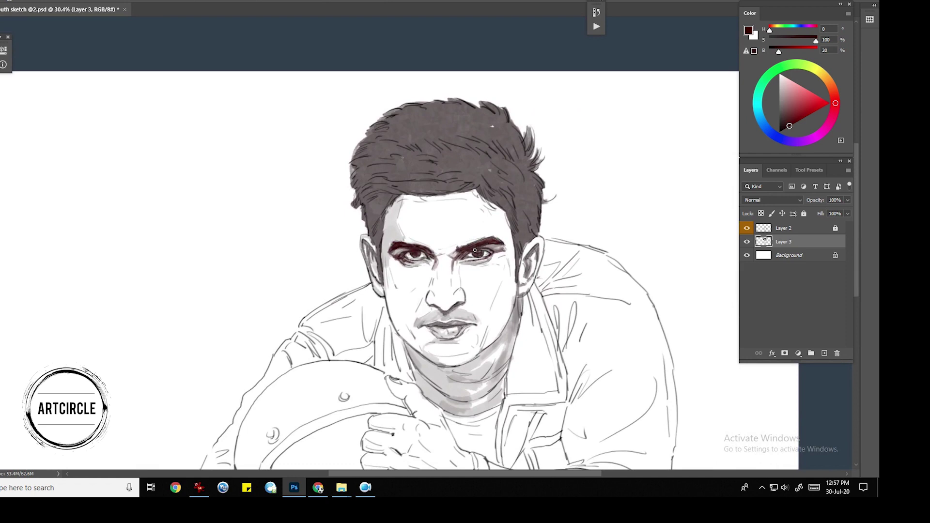
{"action": "key", "text": "ctrl"}
{"action": "left_click", "coordinate": [365, 487]}
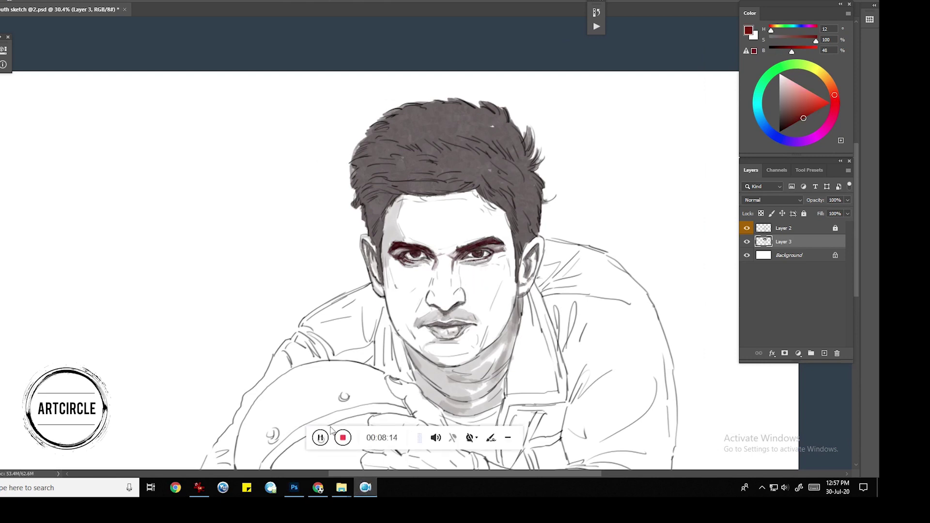
{"action": "left_click", "coordinate": [435, 252]}
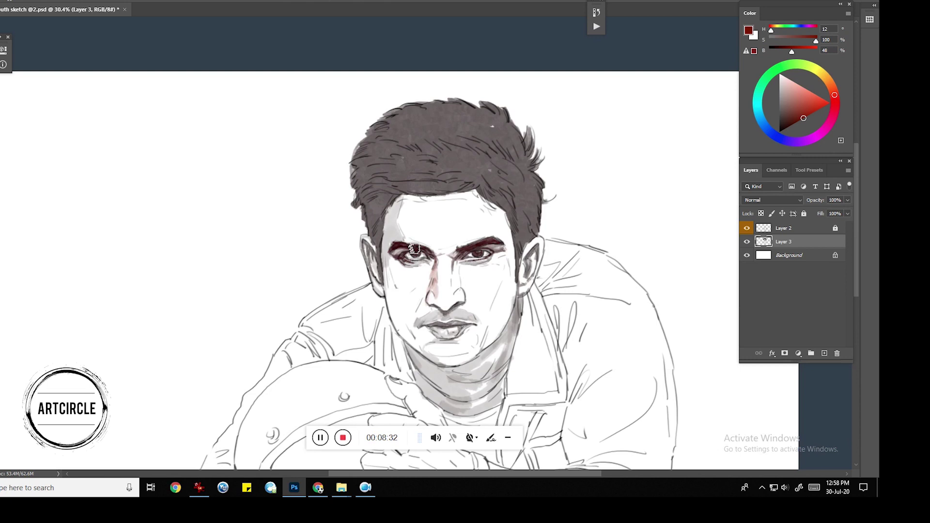
{"action": "left_click_drag", "start_coordinate": [403, 223], "coordinate": [394, 231]}
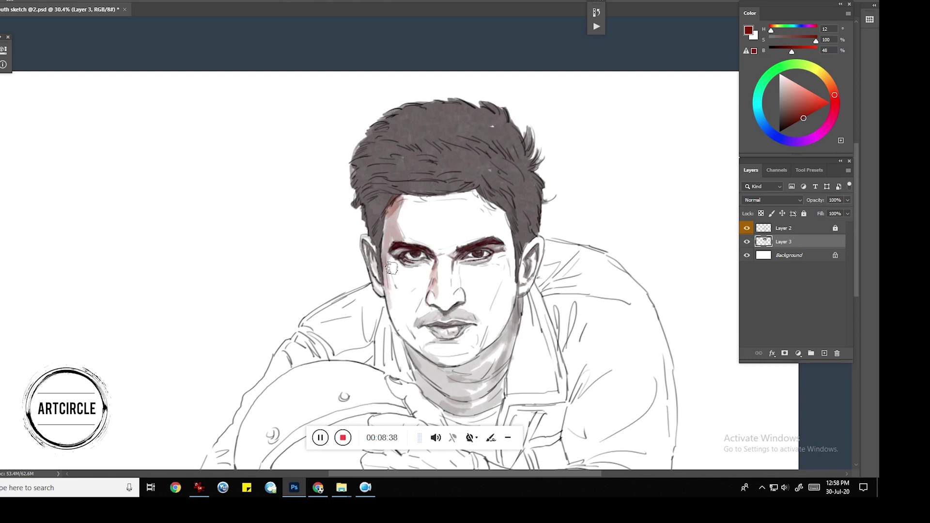
{"action": "mouse_move", "coordinate": [392, 278]}
{"action": "left_mouse_down"}
{"action": "mouse_move", "coordinate": [402, 322]}
{"action": "mouse_move", "coordinate": [376, 277]}
{"action": "left_mouse_up"}
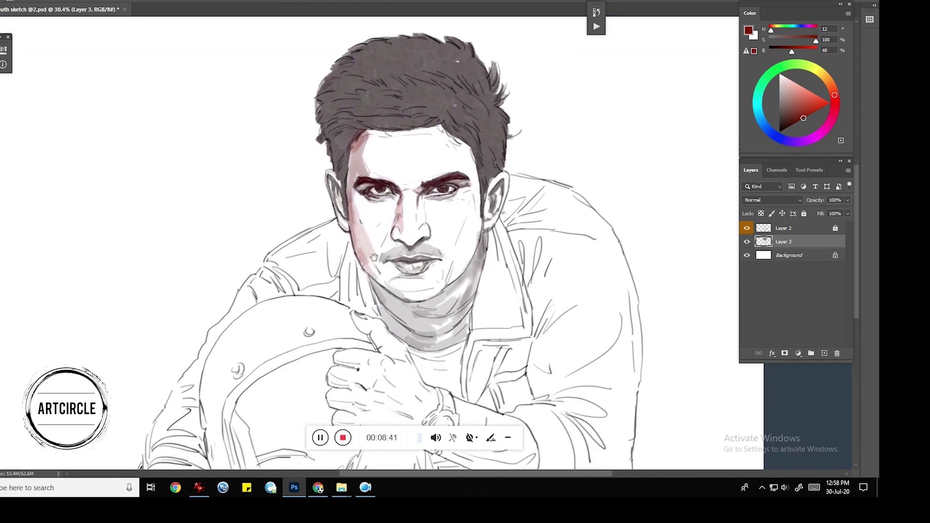
{"action": "mouse_move", "coordinate": [379, 270]}
{"action": "left_mouse_down"}
{"action": "mouse_move", "coordinate": [417, 303]}
{"action": "mouse_move", "coordinate": [445, 290]}
{"action": "mouse_move", "coordinate": [407, 278]}
{"action": "mouse_move", "coordinate": [443, 272]}
{"action": "mouse_move", "coordinate": [450, 283]}
{"action": "mouse_move", "coordinate": [402, 297]}
{"action": "mouse_move", "coordinate": [436, 299]}
{"action": "left_mouse_up"}
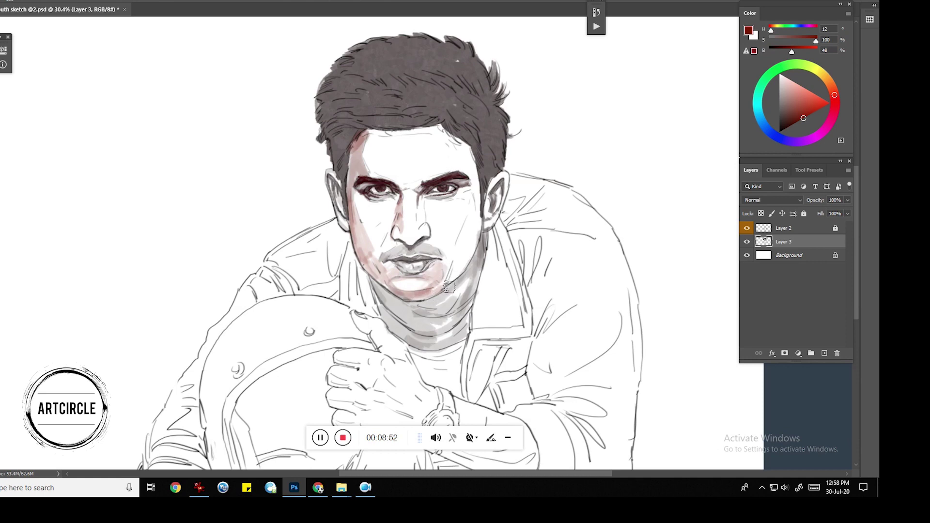
{"action": "mouse_move", "coordinate": [432, 290]}
{"action": "left_mouse_down"}
{"action": "mouse_move", "coordinate": [409, 296]}
{"action": "mouse_move", "coordinate": [455, 285]}
{"action": "mouse_move", "coordinate": [486, 223]}
{"action": "left_mouse_up"}
{"action": "mouse_move", "coordinate": [475, 174]}
{"action": "left_mouse_down"}
{"action": "mouse_move", "coordinate": [455, 146]}
{"action": "mouse_move", "coordinate": [485, 213]}
{"action": "mouse_move", "coordinate": [465, 271]}
{"action": "mouse_move", "coordinate": [473, 242]}
{"action": "mouse_move", "coordinate": [450, 286]}
{"action": "left_mouse_up"}
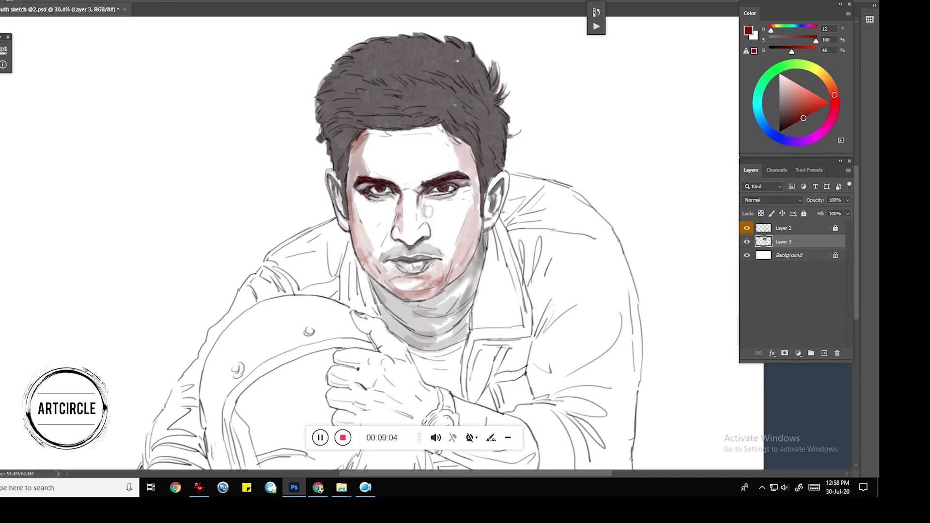
{"action": "left_click_drag", "start_coordinate": [428, 205], "coordinate": [425, 229]}
{"action": "mouse_move", "coordinate": [426, 259]}
{"action": "left_mouse_down"}
{"action": "mouse_move", "coordinate": [502, 211]}
{"action": "mouse_move", "coordinate": [621, 313]}
{"action": "left_mouse_up"}
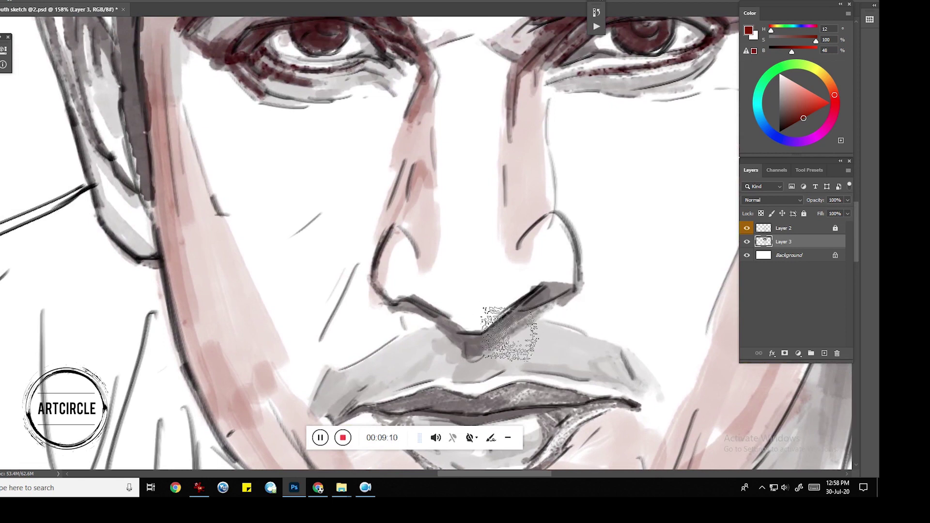
- Darken the nostril outlines and brush red-brown shading inside the nostrils and beneath the nose
{"action": "left_click_drag", "start_coordinate": [435, 316], "coordinate": [403, 310]}
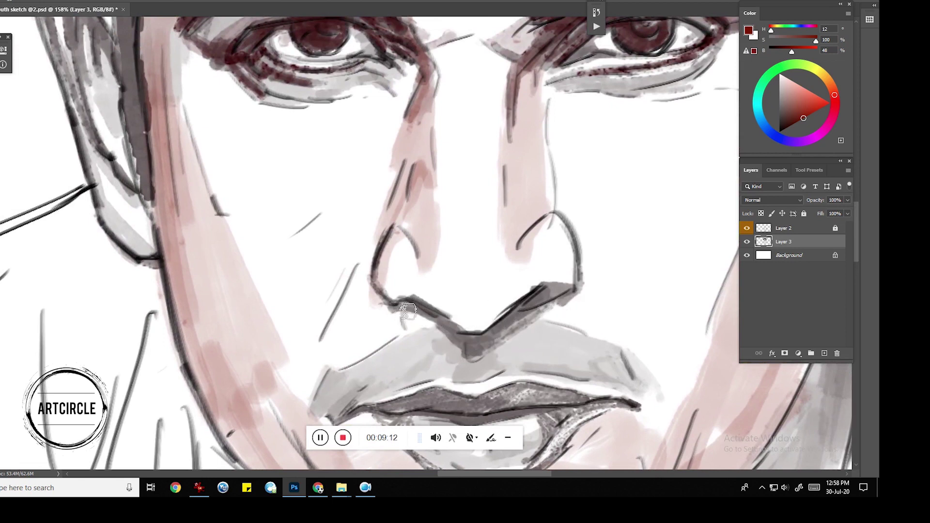
{"action": "mouse_move", "coordinate": [411, 258]}
{"action": "left_mouse_down"}
{"action": "mouse_move", "coordinate": [402, 237]}
{"action": "mouse_move", "coordinate": [394, 286]}
{"action": "mouse_move", "coordinate": [407, 235]}
{"action": "mouse_move", "coordinate": [421, 299]}
{"action": "mouse_move", "coordinate": [472, 332]}
{"action": "mouse_move", "coordinate": [511, 328]}
{"action": "mouse_move", "coordinate": [460, 323]}
{"action": "mouse_move", "coordinate": [525, 309]}
{"action": "left_mouse_up"}
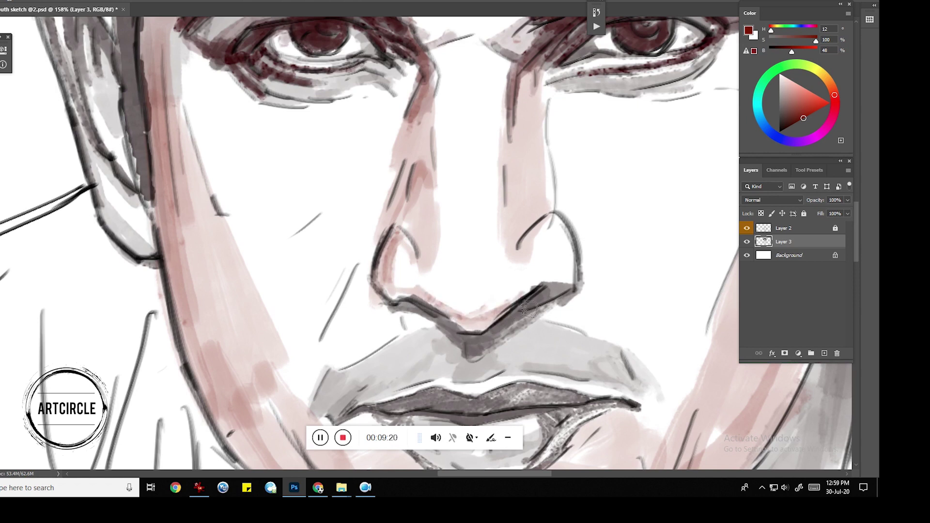
{"action": "left_click_drag", "start_coordinate": [535, 245], "coordinate": [525, 271]}
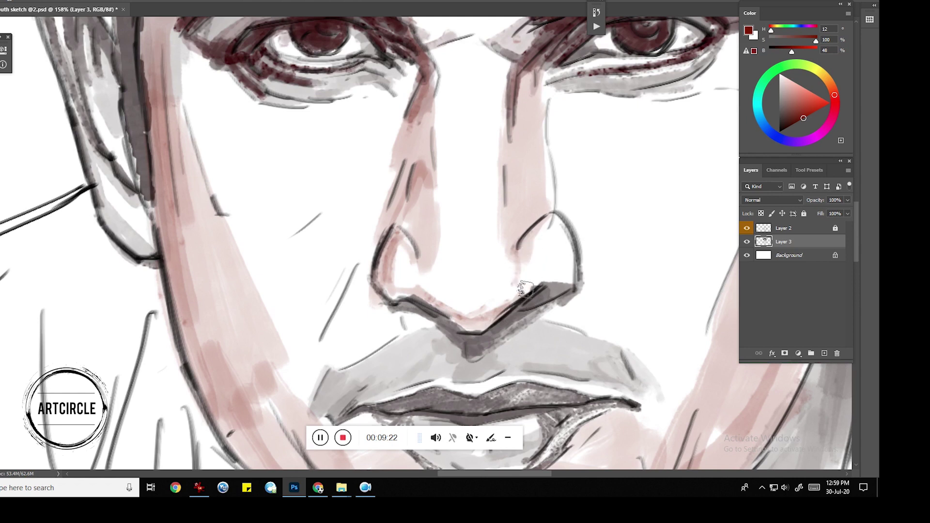
{"action": "mouse_move", "coordinate": [528, 242]}
{"action": "left_mouse_down"}
{"action": "mouse_move", "coordinate": [518, 290]}
{"action": "mouse_move", "coordinate": [562, 287]}
{"action": "mouse_move", "coordinate": [564, 209]}
{"action": "mouse_move", "coordinate": [514, 252]}
{"action": "mouse_move", "coordinate": [518, 175]}
{"action": "mouse_move", "coordinate": [563, 209]}
{"action": "mouse_move", "coordinate": [584, 255]}
{"action": "mouse_move", "coordinate": [585, 278]}
{"action": "mouse_move", "coordinate": [557, 325]}
{"action": "mouse_move", "coordinate": [549, 318]}
{"action": "mouse_move", "coordinate": [484, 346]}
{"action": "mouse_move", "coordinate": [537, 317]}
{"action": "mouse_move", "coordinate": [450, 330]}
{"action": "mouse_move", "coordinate": [417, 318]}
{"action": "left_mouse_up"}
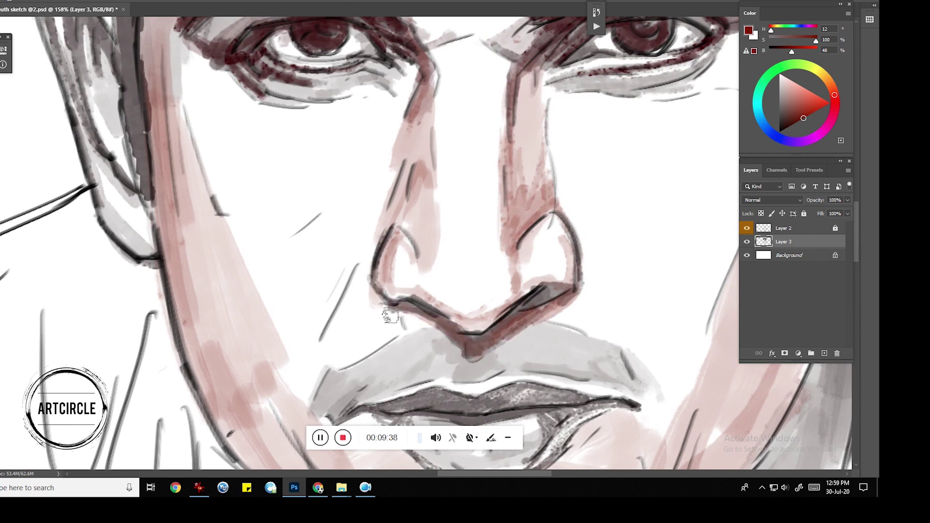
{"action": "mouse_move", "coordinate": [374, 249]}
{"action": "left_mouse_down"}
{"action": "mouse_move", "coordinate": [324, 282]}
{"action": "mouse_move", "coordinate": [334, 263]}
{"action": "left_mouse_up"}
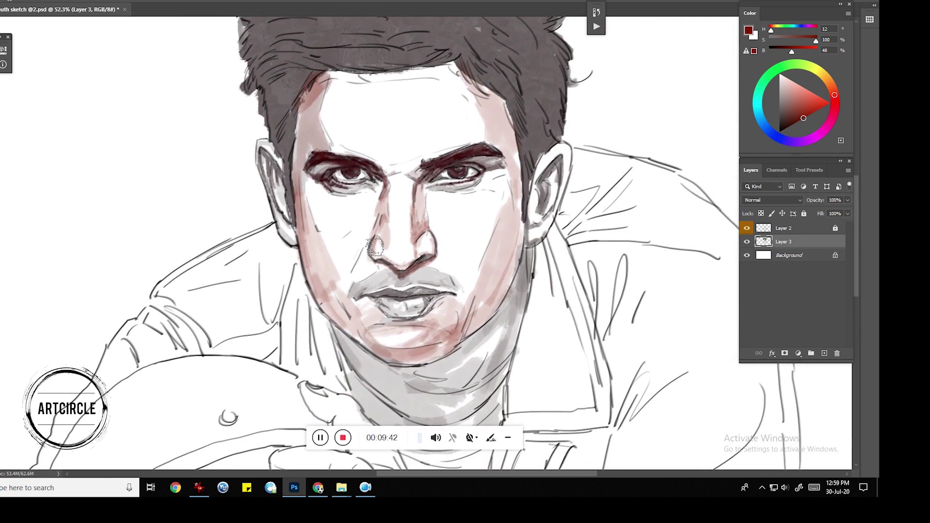
- Brush lighter salmon-pink over the left forehead, right cheek, under the chin and neck, then save
{"action": "left_click", "coordinate": [815, 103]}
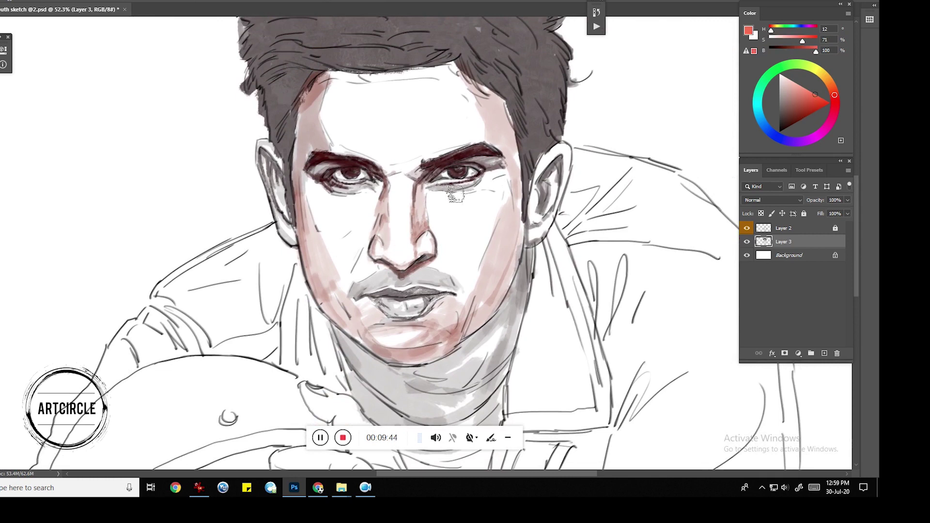
{"action": "mouse_move", "coordinate": [355, 99]}
{"action": "left_mouse_down"}
{"action": "mouse_move", "coordinate": [480, 114]}
{"action": "mouse_move", "coordinate": [518, 160]}
{"action": "mouse_move", "coordinate": [512, 309]}
{"action": "mouse_move", "coordinate": [390, 346]}
{"action": "mouse_move", "coordinate": [330, 272]}
{"action": "mouse_move", "coordinate": [339, 269]}
{"action": "mouse_move", "coordinate": [335, 257]}
{"action": "mouse_move", "coordinate": [386, 242]}
{"action": "mouse_move", "coordinate": [339, 301]}
{"action": "mouse_move", "coordinate": [387, 242]}
{"action": "mouse_move", "coordinate": [325, 225]}
{"action": "left_mouse_up"}
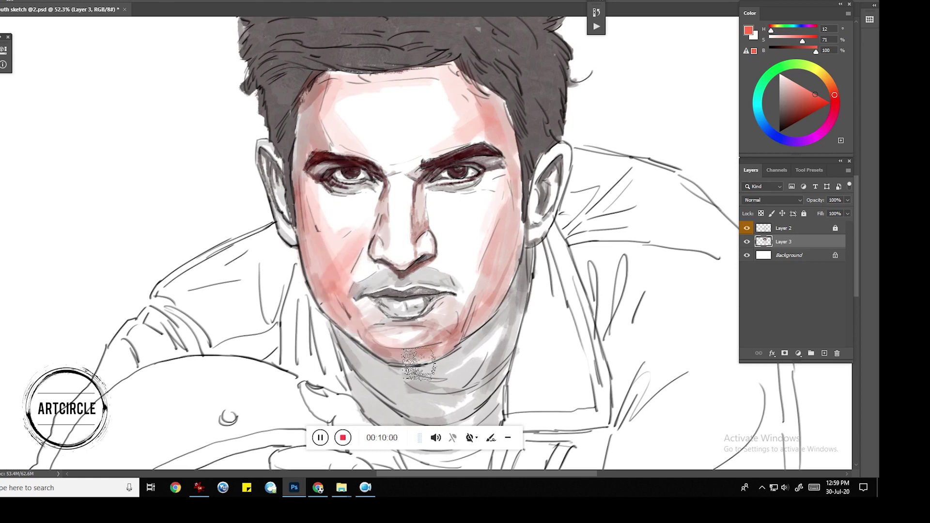
{"action": "mouse_move", "coordinate": [491, 308]}
{"action": "left_mouse_down"}
{"action": "mouse_move", "coordinate": [466, 280]}
{"action": "mouse_move", "coordinate": [467, 249]}
{"action": "mouse_move", "coordinate": [485, 277]}
{"action": "left_mouse_up"}
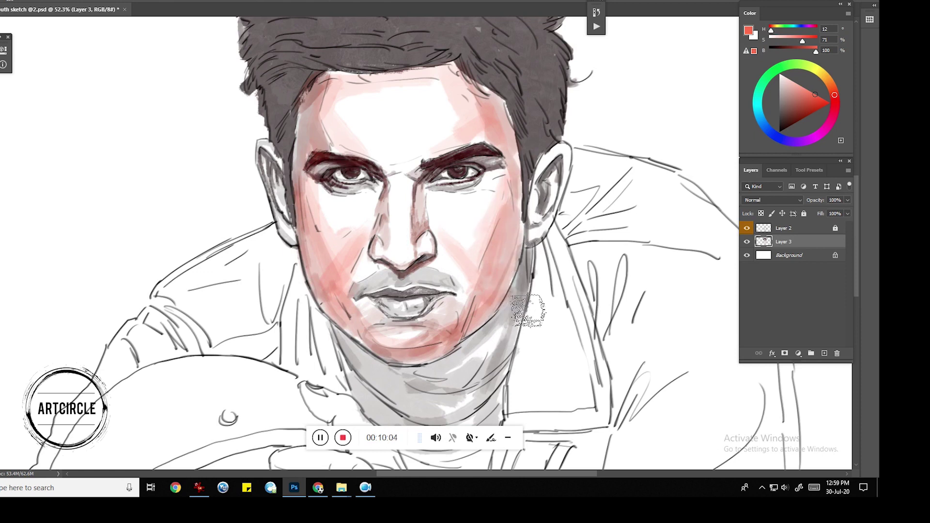
{"action": "mouse_move", "coordinate": [492, 383]}
{"action": "left_mouse_down"}
{"action": "mouse_move", "coordinate": [438, 391]}
{"action": "mouse_move", "coordinate": [358, 369]}
{"action": "mouse_move", "coordinate": [397, 426]}
{"action": "mouse_move", "coordinate": [436, 422]}
{"action": "left_mouse_up"}
{"action": "scroll", "coordinate": [458, 330], "scroll_direction": "down", "scroll_amount": 5}
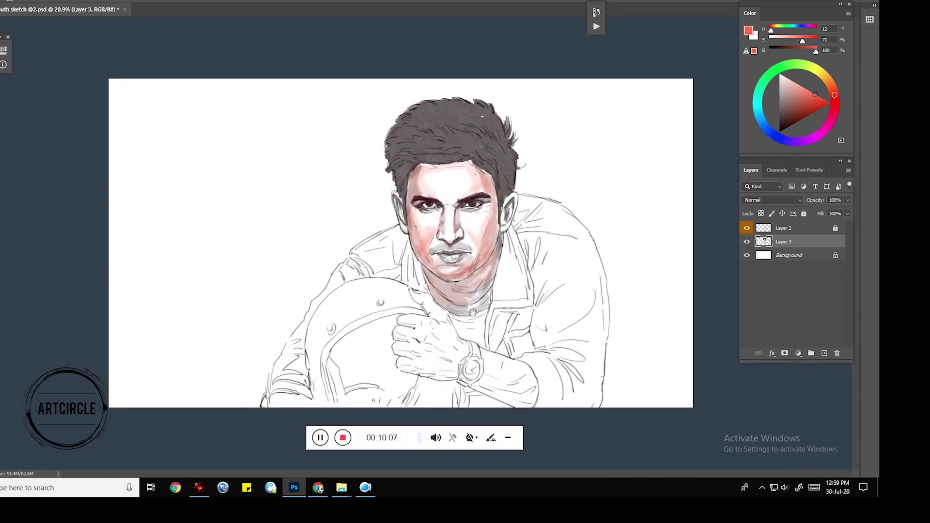
{"action": "scroll", "coordinate": [441, 305], "scroll_direction": "up", "scroll_amount": 2}
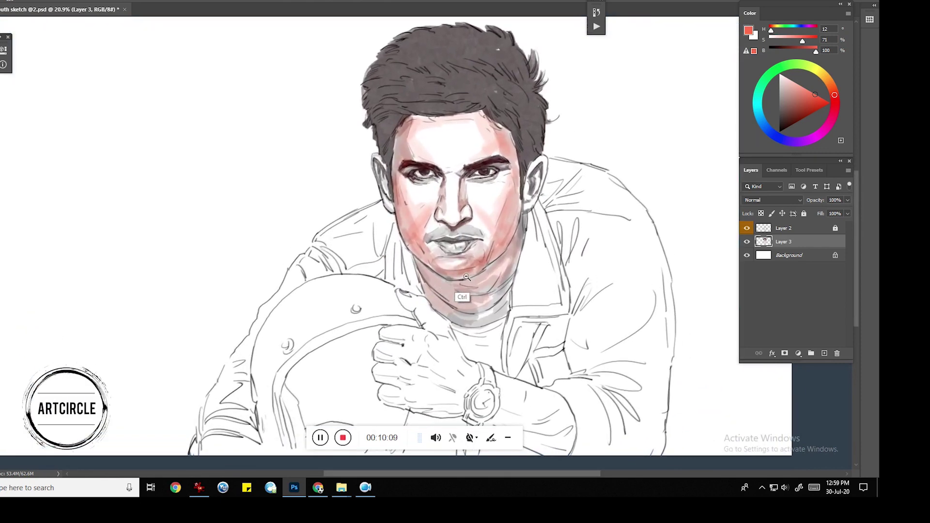
{"action": "mouse_move", "coordinate": [489, 303]}
{"action": "left_mouse_down"}
{"action": "mouse_move", "coordinate": [499, 310]}
{"action": "mouse_move", "coordinate": [480, 332]}
{"action": "mouse_move", "coordinate": [507, 313]}
{"action": "mouse_move", "coordinate": [467, 320]}
{"action": "mouse_move", "coordinate": [444, 295]}
{"action": "mouse_move", "coordinate": [484, 305]}
{"action": "left_mouse_up"}
{"action": "key", "text": "ctrl+s"}
{"action": "left_click", "coordinate": [284, 345], "text": "alt"}
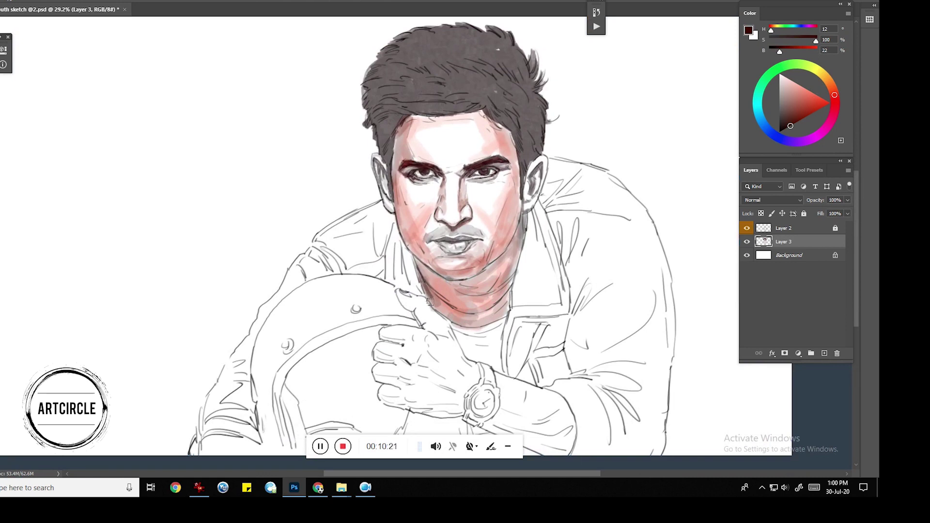
- Paint dark red-brown shading along the jaw and across the lower neck
{"action": "mouse_move", "coordinate": [422, 274]}
{"action": "left_mouse_down"}
{"action": "mouse_move", "coordinate": [453, 296]}
{"action": "mouse_move", "coordinate": [482, 283]}
{"action": "mouse_move", "coordinate": [446, 290]}
{"action": "mouse_move", "coordinate": [482, 308]}
{"action": "mouse_move", "coordinate": [461, 306]}
{"action": "mouse_move", "coordinate": [489, 302]}
{"action": "mouse_move", "coordinate": [491, 291]}
{"action": "left_mouse_up"}
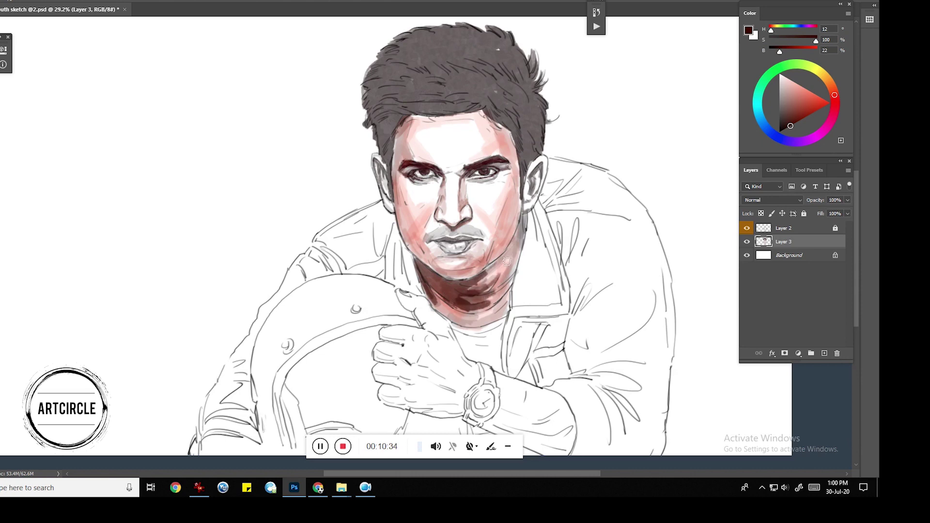
{"action": "left_click_drag", "start_coordinate": [513, 283], "coordinate": [473, 311]}
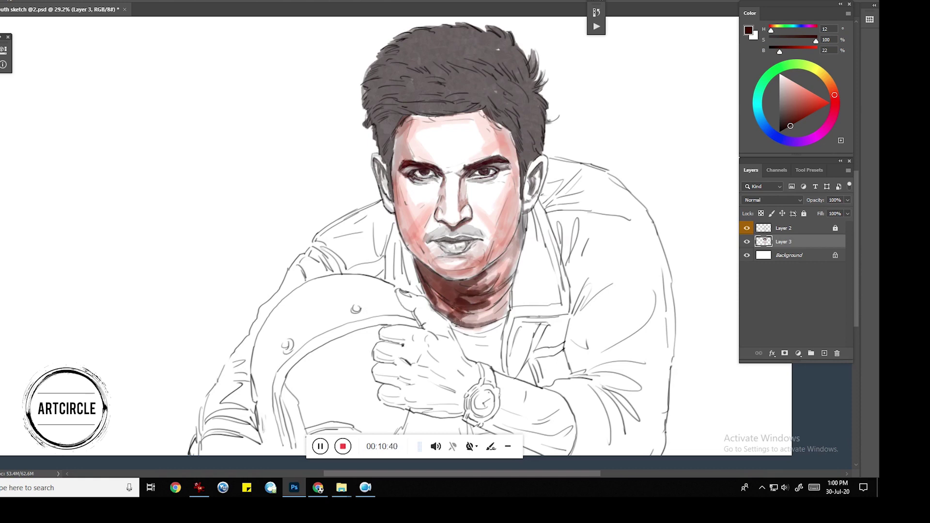
{"action": "left_click_drag", "start_coordinate": [477, 319], "coordinate": [471, 322]}
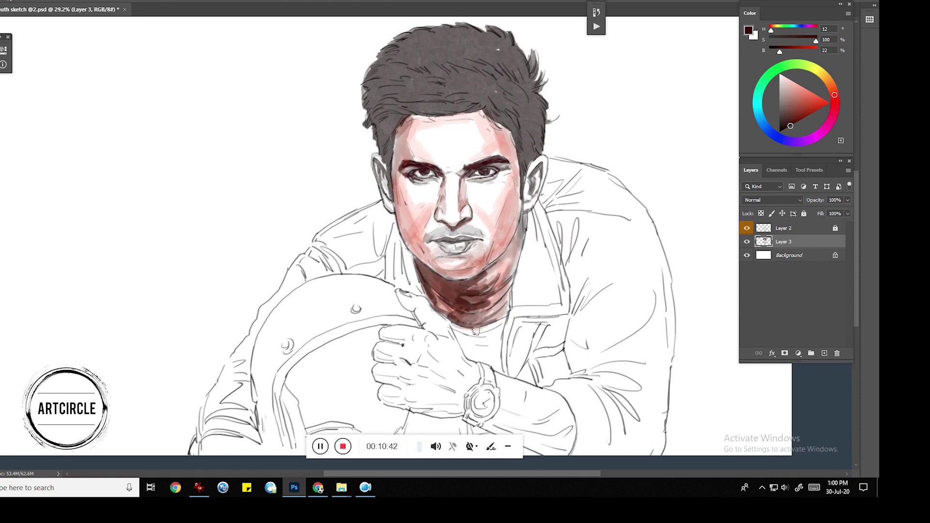
{"action": "mouse_move", "coordinate": [449, 313]}
{"action": "left_mouse_down"}
{"action": "mouse_move", "coordinate": [480, 340]}
{"action": "mouse_move", "coordinate": [499, 332]}
{"action": "mouse_move", "coordinate": [490, 337]}
{"action": "left_mouse_up"}
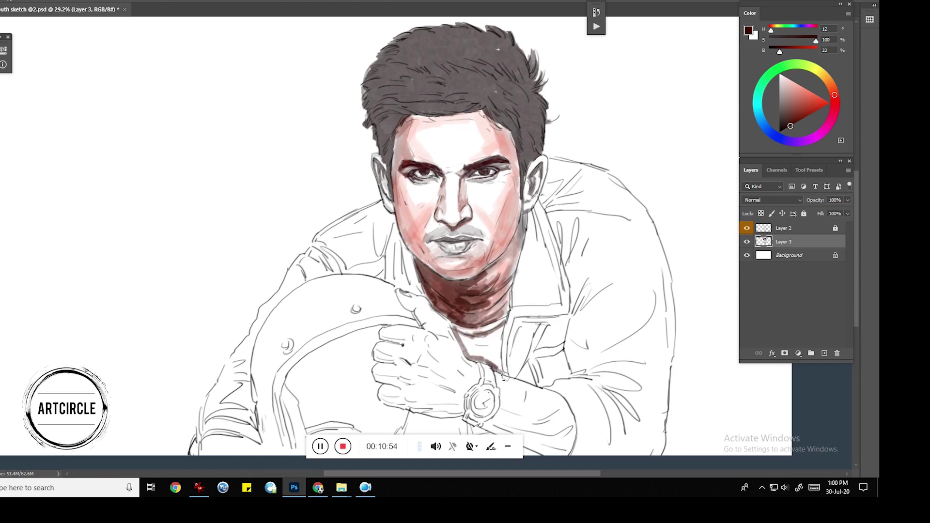
- Darken the collar edge and jaw line, then lay a first near-black stroke on the helmet
{"action": "mouse_move", "coordinate": [506, 328]}
{"action": "left_mouse_down"}
{"action": "mouse_move", "coordinate": [505, 362]}
{"action": "mouse_move", "coordinate": [476, 355]}
{"action": "mouse_move", "coordinate": [500, 329]}
{"action": "left_mouse_up"}
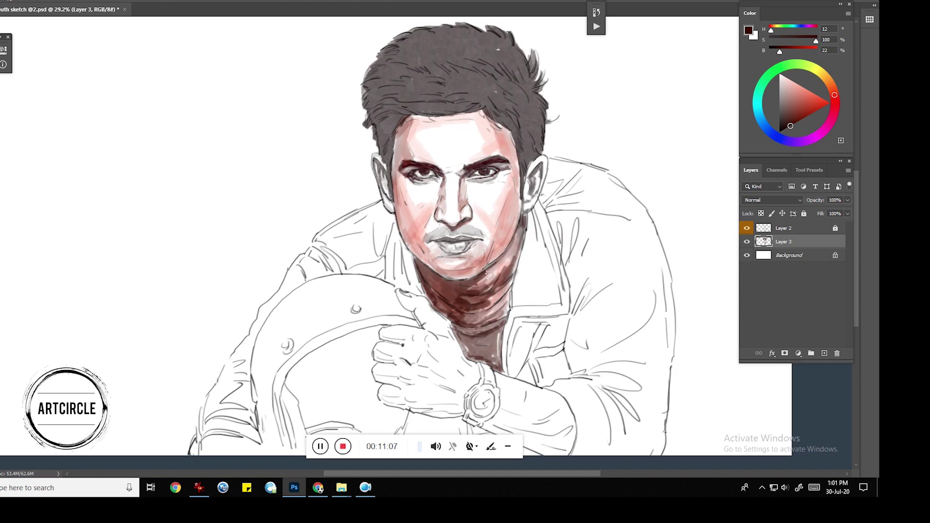
{"action": "mouse_move", "coordinate": [519, 236]}
{"action": "left_mouse_down"}
{"action": "mouse_move", "coordinate": [511, 315]}
{"action": "mouse_move", "coordinate": [500, 332]}
{"action": "left_mouse_up"}
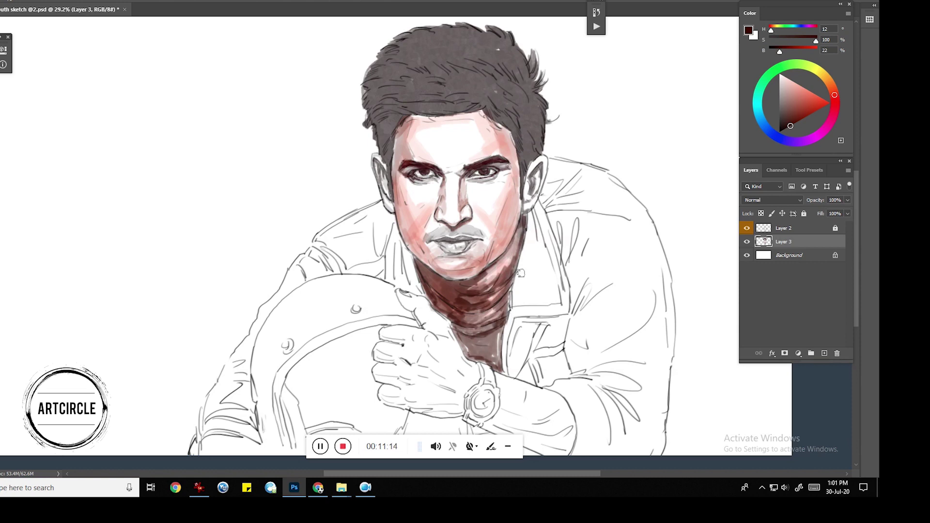
{"action": "left_click_drag", "start_coordinate": [799, 131], "coordinate": [795, 137]}
{"action": "mouse_move", "coordinate": [351, 353]}
{"action": "left_mouse_down"}
{"action": "mouse_move", "coordinate": [305, 376]}
{"action": "mouse_move", "coordinate": [359, 333]}
{"action": "mouse_move", "coordinate": [360, 297]}
{"action": "left_mouse_up"}
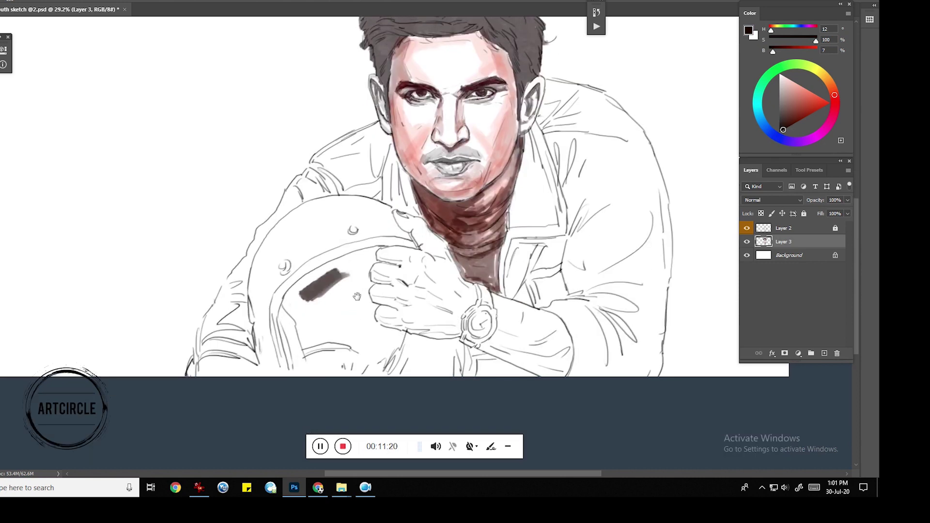
- Fill the helmet interior and rim with dark brownish-grey strokes up to the hand
{"action": "scroll", "coordinate": [325, 304], "scroll_direction": "up", "scroll_amount": 5}
{"action": "mouse_move", "coordinate": [375, 257]}
{"action": "left_mouse_down"}
{"action": "mouse_move", "coordinate": [364, 246]}
{"action": "mouse_move", "coordinate": [308, 268]}
{"action": "left_mouse_up"}
{"action": "left_click_drag", "start_coordinate": [351, 242], "coordinate": [311, 266]}
{"action": "left_click_drag", "start_coordinate": [339, 225], "coordinate": [446, 193]}
{"action": "left_click_drag", "start_coordinate": [338, 252], "coordinate": [445, 192]}
{"action": "left_click_drag", "start_coordinate": [397, 213], "coordinate": [461, 189]}
{"action": "mouse_move", "coordinate": [421, 228]}
{"action": "left_mouse_down"}
{"action": "mouse_move", "coordinate": [436, 196]}
{"action": "mouse_move", "coordinate": [402, 216]}
{"action": "left_mouse_up"}
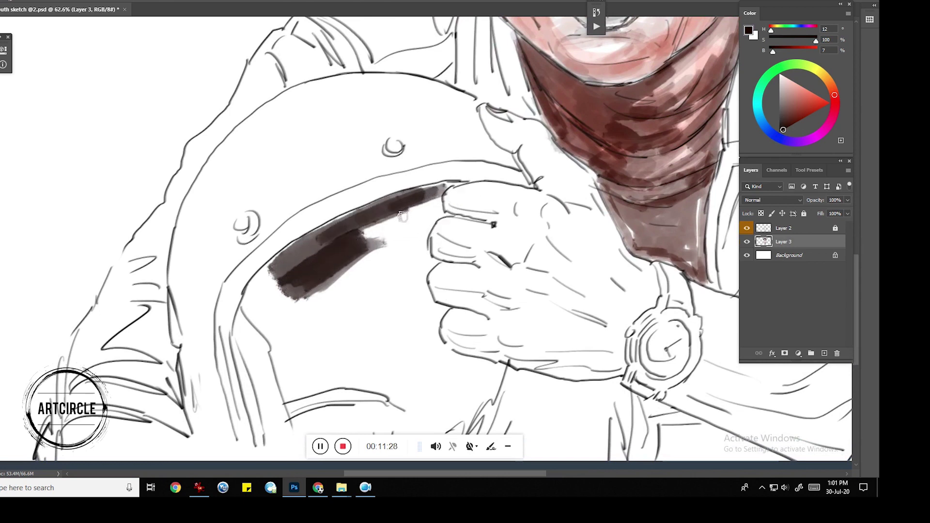
{"action": "mouse_move", "coordinate": [402, 213]}
{"action": "left_mouse_down"}
{"action": "mouse_move", "coordinate": [463, 180]}
{"action": "mouse_move", "coordinate": [424, 238]}
{"action": "mouse_move", "coordinate": [438, 269]}
{"action": "mouse_move", "coordinate": [430, 305]}
{"action": "mouse_move", "coordinate": [451, 314]}
{"action": "mouse_move", "coordinate": [436, 326]}
{"action": "mouse_move", "coordinate": [449, 354]}
{"action": "mouse_move", "coordinate": [494, 372]}
{"action": "left_mouse_up"}
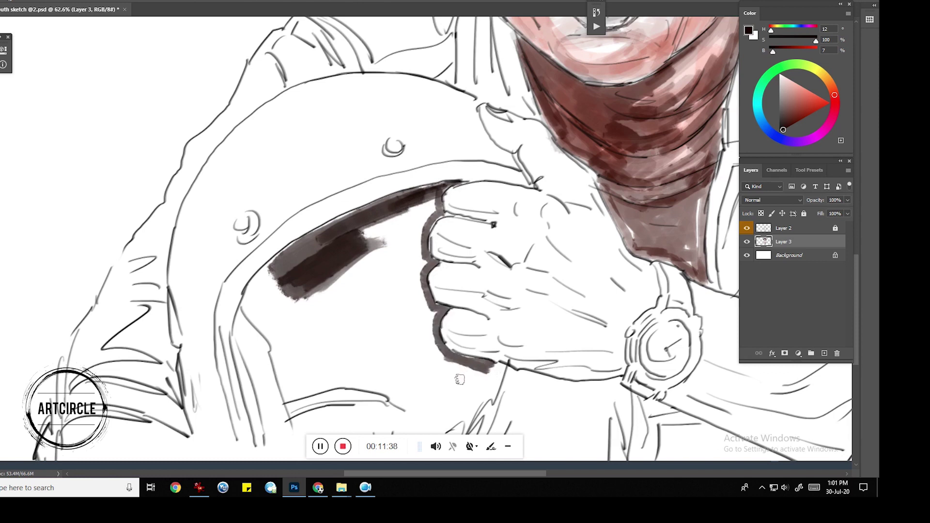
- Outline the hand's lower edge and knuckles in dark tone and deepen the helmet's grey patch
{"action": "mouse_move", "coordinate": [459, 371]}
{"action": "left_mouse_down"}
{"action": "mouse_move", "coordinate": [505, 369]}
{"action": "mouse_move", "coordinate": [499, 387]}
{"action": "mouse_move", "coordinate": [494, 395]}
{"action": "mouse_move", "coordinate": [484, 301]}
{"action": "left_mouse_up"}
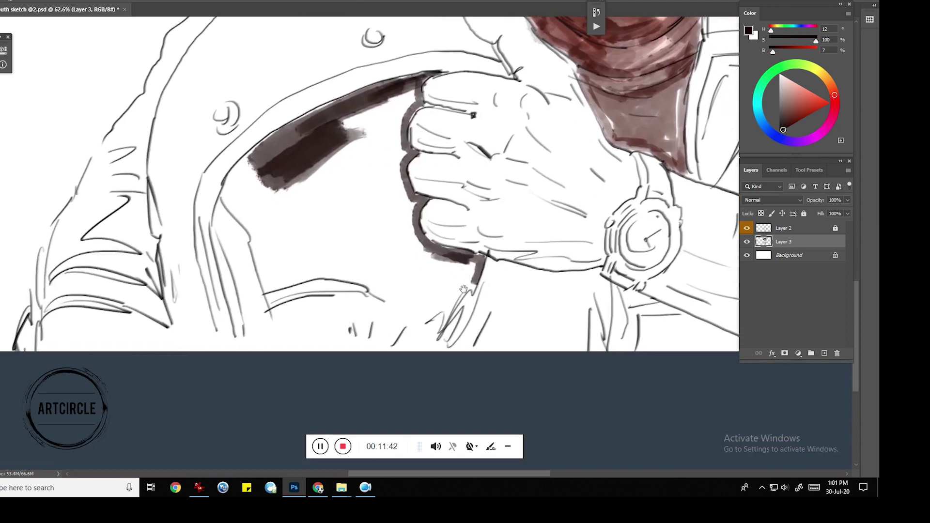
{"action": "mouse_move", "coordinate": [480, 264]}
{"action": "left_mouse_down"}
{"action": "mouse_move", "coordinate": [499, 278]}
{"action": "mouse_move", "coordinate": [431, 325]}
{"action": "mouse_move", "coordinate": [375, 289]}
{"action": "mouse_move", "coordinate": [294, 292]}
{"action": "mouse_move", "coordinate": [279, 329]}
{"action": "mouse_move", "coordinate": [310, 306]}
{"action": "mouse_move", "coordinate": [341, 303]}
{"action": "mouse_move", "coordinate": [291, 322]}
{"action": "mouse_move", "coordinate": [305, 347]}
{"action": "mouse_move", "coordinate": [339, 310]}
{"action": "mouse_move", "coordinate": [417, 334]}
{"action": "mouse_move", "coordinate": [380, 320]}
{"action": "mouse_move", "coordinate": [373, 355]}
{"action": "mouse_move", "coordinate": [436, 329]}
{"action": "mouse_move", "coordinate": [484, 276]}
{"action": "mouse_move", "coordinate": [448, 359]}
{"action": "left_mouse_up"}
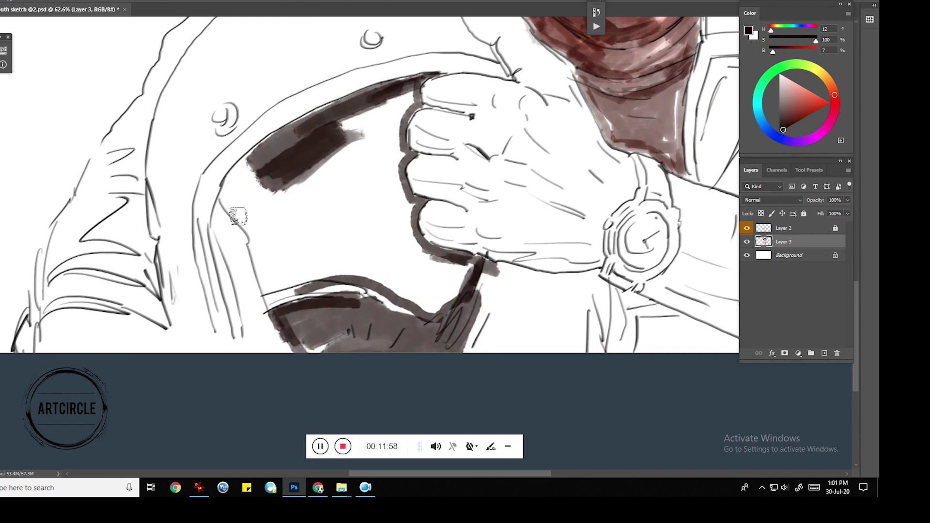
{"action": "mouse_move", "coordinate": [227, 197]}
{"action": "left_mouse_down"}
{"action": "mouse_move", "coordinate": [270, 161]}
{"action": "mouse_move", "coordinate": [232, 207]}
{"action": "mouse_move", "coordinate": [266, 245]}
{"action": "mouse_move", "coordinate": [273, 293]}
{"action": "mouse_move", "coordinate": [374, 261]}
{"action": "mouse_move", "coordinate": [279, 256]}
{"action": "mouse_move", "coordinate": [303, 248]}
{"action": "mouse_move", "coordinate": [291, 217]}
{"action": "mouse_move", "coordinate": [276, 210]}
{"action": "mouse_move", "coordinate": [305, 180]}
{"action": "mouse_move", "coordinate": [337, 188]}
{"action": "mouse_move", "coordinate": [264, 276]}
{"action": "mouse_move", "coordinate": [395, 245]}
{"action": "mouse_move", "coordinate": [388, 140]}
{"action": "mouse_move", "coordinate": [417, 119]}
{"action": "mouse_move", "coordinate": [402, 213]}
{"action": "mouse_move", "coordinate": [417, 227]}
{"action": "mouse_move", "coordinate": [394, 254]}
{"action": "mouse_move", "coordinate": [412, 223]}
{"action": "mouse_move", "coordinate": [436, 290]}
{"action": "mouse_move", "coordinate": [339, 276]}
{"action": "mouse_move", "coordinate": [430, 299]}
{"action": "mouse_move", "coordinate": [456, 286]}
{"action": "mouse_move", "coordinate": [436, 314]}
{"action": "mouse_move", "coordinate": [410, 330]}
{"action": "mouse_move", "coordinate": [359, 296]}
{"action": "mouse_move", "coordinate": [315, 291]}
{"action": "mouse_move", "coordinate": [286, 305]}
{"action": "mouse_move", "coordinate": [425, 295]}
{"action": "mouse_move", "coordinate": [465, 325]}
{"action": "mouse_move", "coordinate": [453, 269]}
{"action": "left_mouse_up"}
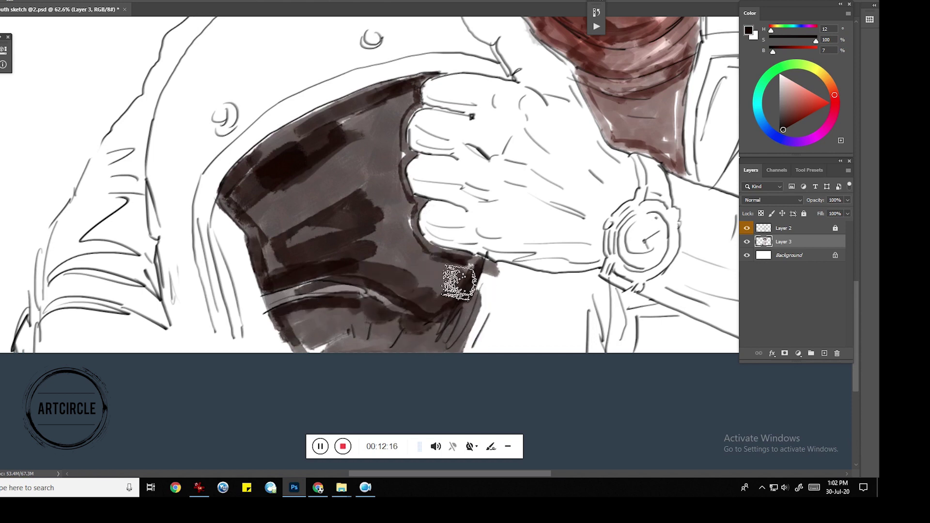
{"action": "mouse_move", "coordinate": [437, 301]}
{"action": "left_mouse_down"}
{"action": "mouse_move", "coordinate": [460, 274]}
{"action": "mouse_move", "coordinate": [557, 298]}
{"action": "mouse_move", "coordinate": [600, 293]}
{"action": "mouse_move", "coordinate": [604, 305]}
{"action": "mouse_move", "coordinate": [668, 335]}
{"action": "mouse_move", "coordinate": [638, 353]}
{"action": "mouse_move", "coordinate": [565, 358]}
{"action": "mouse_move", "coordinate": [571, 338]}
{"action": "mouse_move", "coordinate": [484, 339]}
{"action": "mouse_move", "coordinate": [508, 365]}
{"action": "left_mouse_up"}
{"action": "left_click", "coordinate": [767, 128]}
{"action": "left_click", "coordinate": [792, 118]}
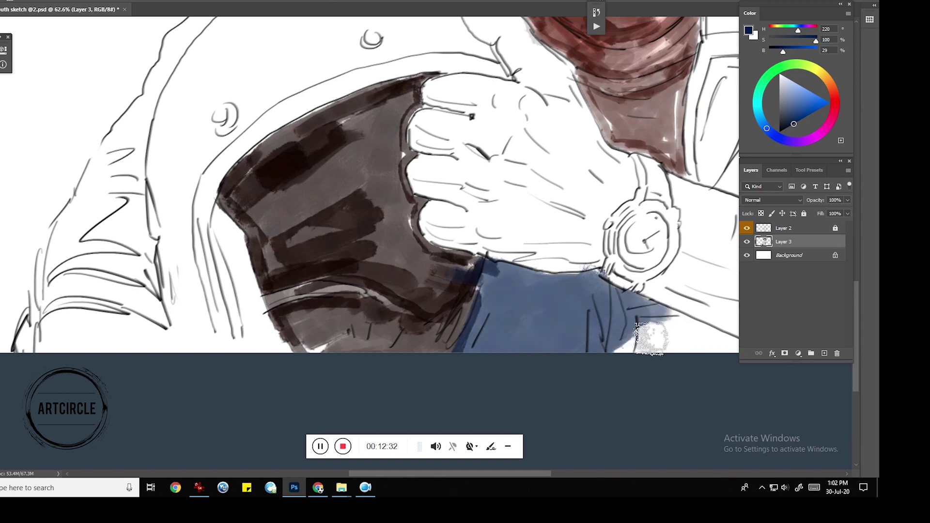
- Pick a brighter blue and paint the left shoulder and its outline up to the collar
{"action": "mouse_move", "coordinate": [572, 319]}
{"action": "left_mouse_down"}
{"action": "mouse_move", "coordinate": [533, 332]}
{"action": "mouse_move", "coordinate": [506, 371]}
{"action": "left_mouse_up"}
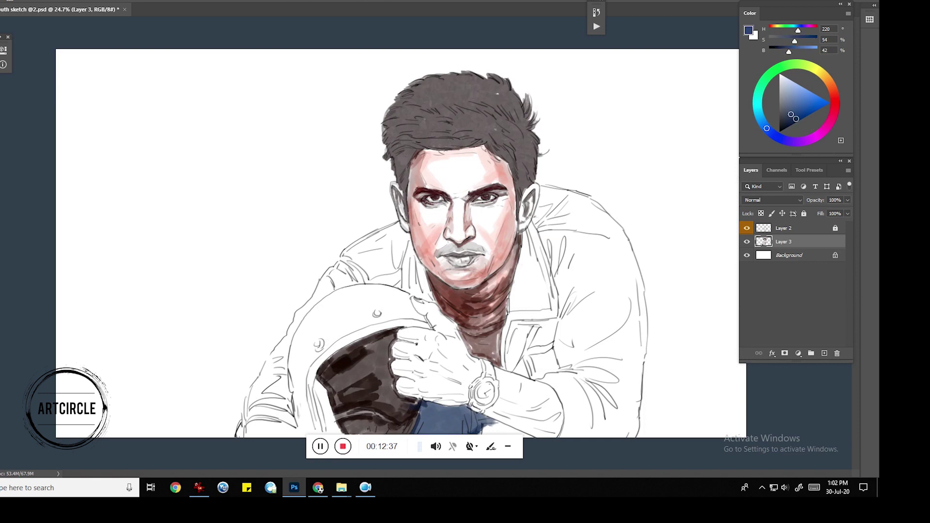
{"action": "left_click_drag", "start_coordinate": [767, 127], "coordinate": [762, 121]}
{"action": "left_click", "coordinate": [812, 113]}
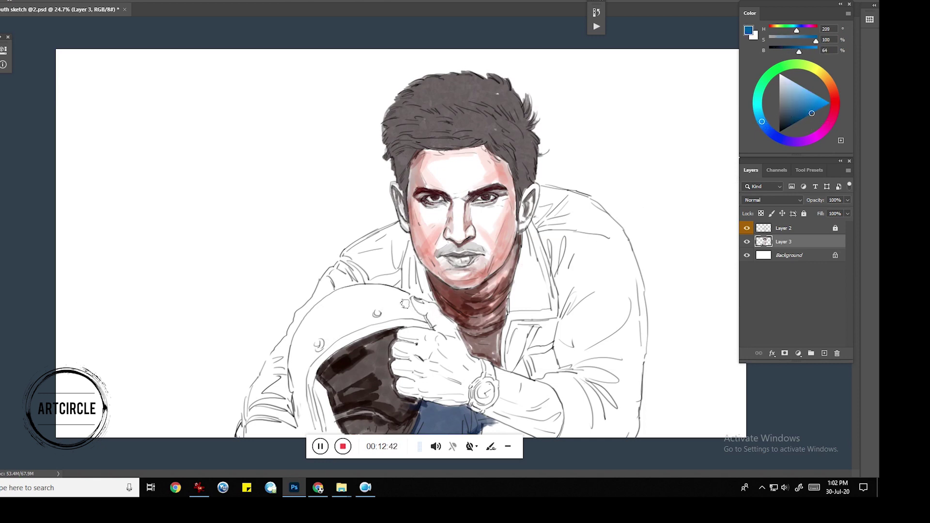
{"action": "left_click_drag", "start_coordinate": [358, 256], "coordinate": [348, 261]}
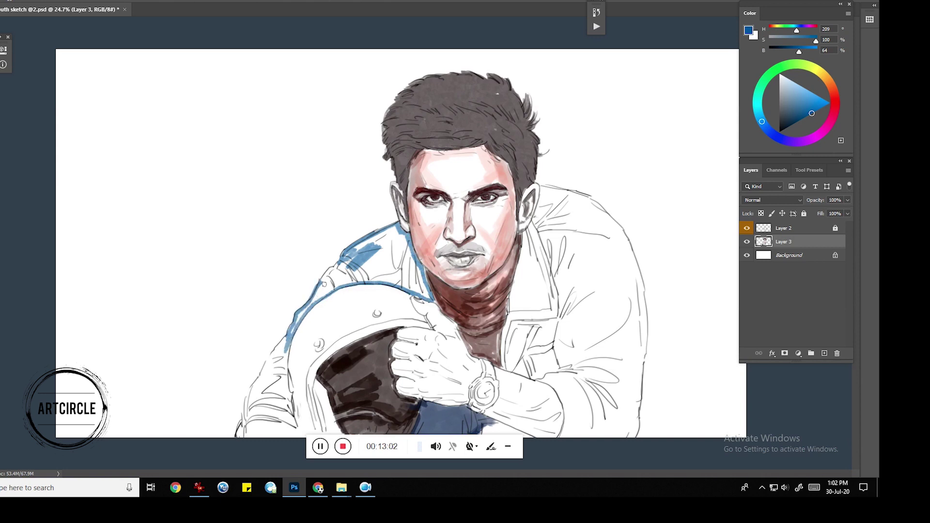
{"action": "left_click_drag", "start_coordinate": [304, 319], "coordinate": [332, 288]}
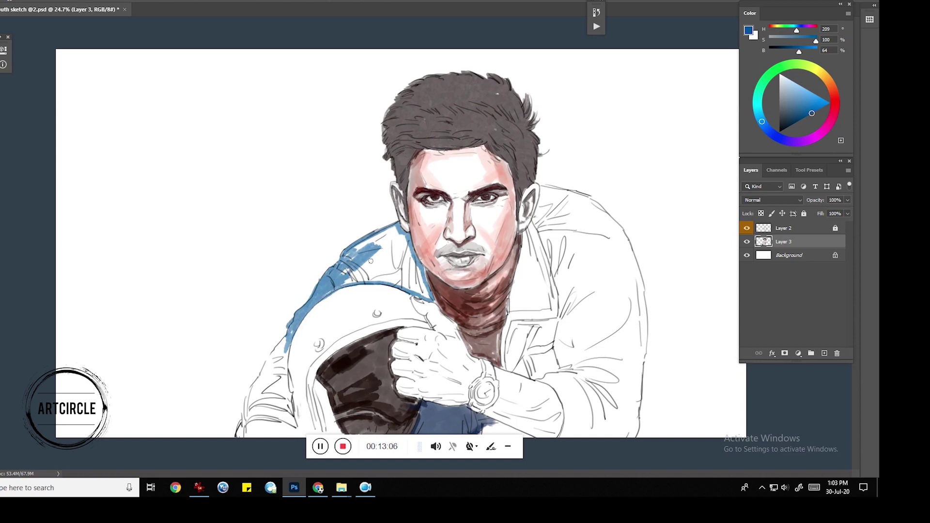
{"action": "mouse_move", "coordinate": [362, 252]}
{"action": "left_mouse_down"}
{"action": "mouse_move", "coordinate": [397, 230]}
{"action": "mouse_move", "coordinate": [339, 281]}
{"action": "mouse_move", "coordinate": [387, 271]}
{"action": "mouse_move", "coordinate": [343, 288]}
{"action": "mouse_move", "coordinate": [371, 274]}
{"action": "left_mouse_up"}
{"action": "mouse_move", "coordinate": [405, 243]}
{"action": "left_mouse_down"}
{"action": "mouse_move", "coordinate": [383, 269]}
{"action": "mouse_move", "coordinate": [428, 291]}
{"action": "left_mouse_up"}
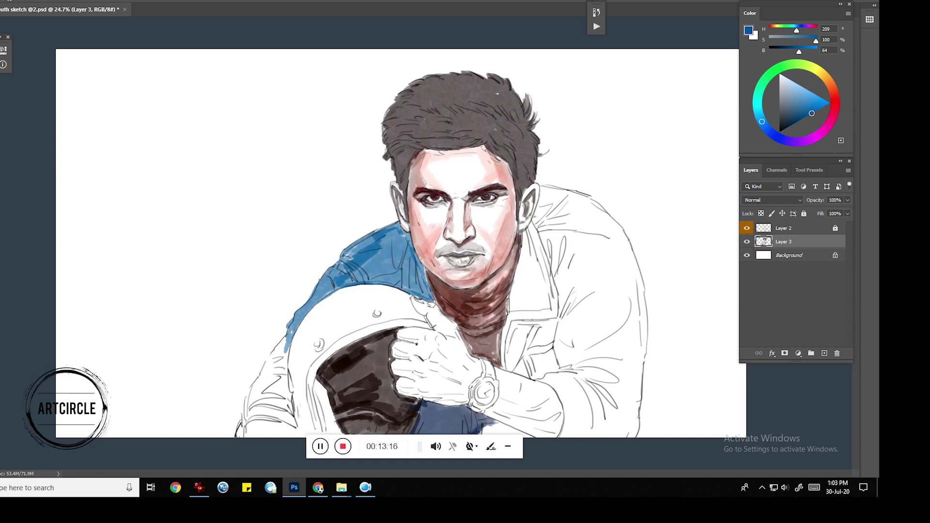
- Paint blue down the left arm edge and over the jacket's right shoulder and sleeve
{"action": "left_click_drag", "start_coordinate": [296, 338], "coordinate": [252, 415]}
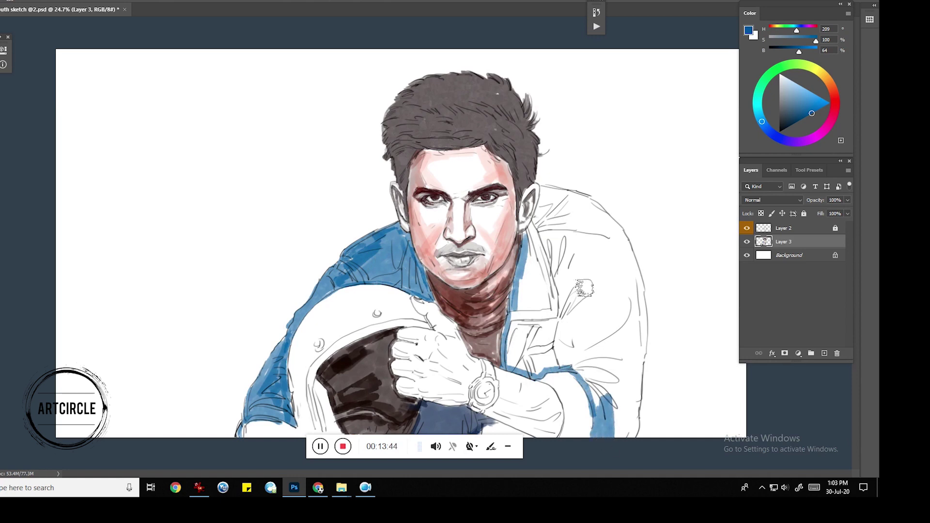
{"action": "mouse_move", "coordinate": [591, 299]}
{"action": "left_mouse_down"}
{"action": "mouse_move", "coordinate": [579, 343]}
{"action": "mouse_move", "coordinate": [594, 238]}
{"action": "mouse_move", "coordinate": [640, 301]}
{"action": "mouse_move", "coordinate": [644, 418]}
{"action": "mouse_move", "coordinate": [534, 353]}
{"action": "mouse_move", "coordinate": [558, 281]}
{"action": "mouse_move", "coordinate": [554, 249]}
{"action": "left_mouse_up"}
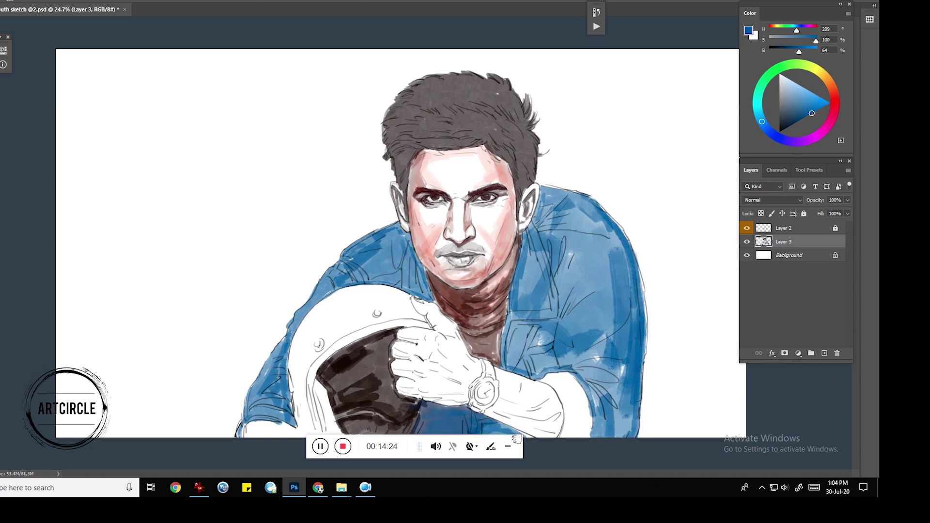
{"action": "left_click_drag", "start_coordinate": [409, 449], "coordinate": [116, 453]}
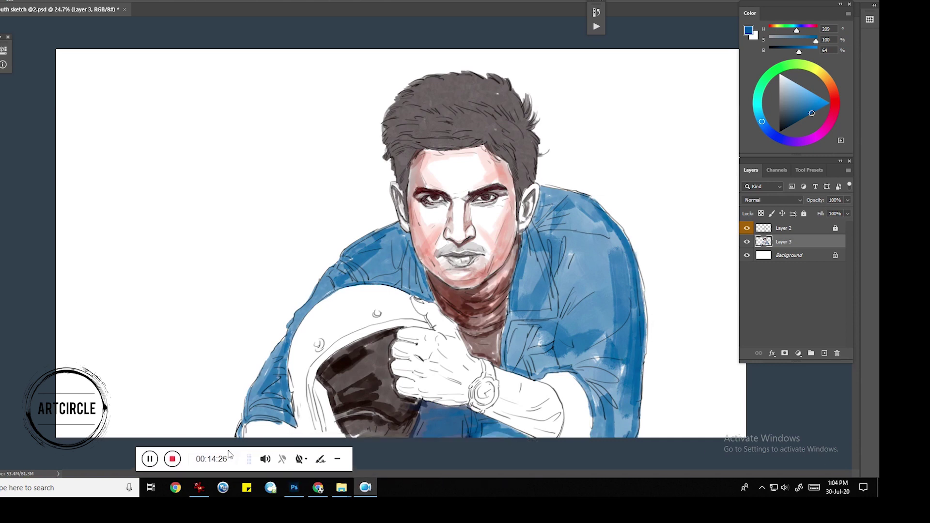
- Switch the paint colour to bright cyan (hue 192) and select the Background layer
{"action": "left_click", "coordinate": [519, 438]}
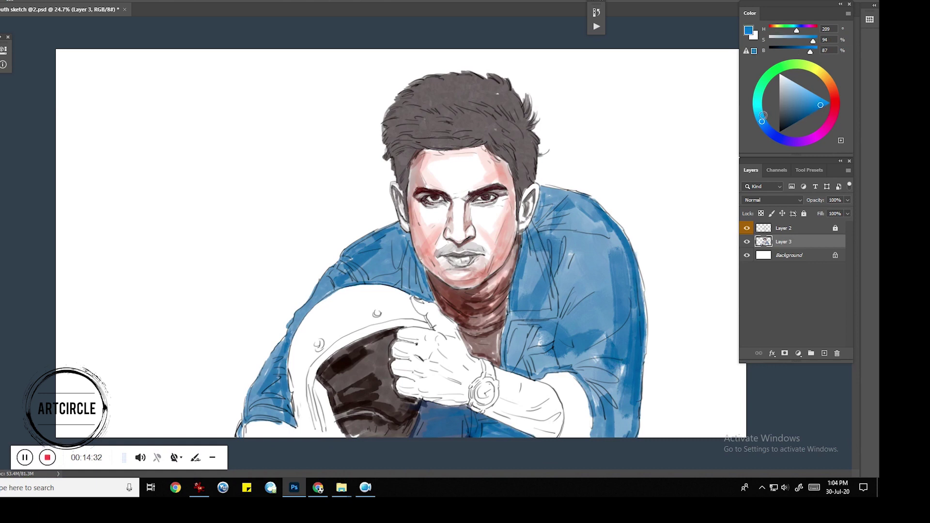
{"action": "left_click_drag", "start_coordinate": [762, 115], "coordinate": [758, 111]}
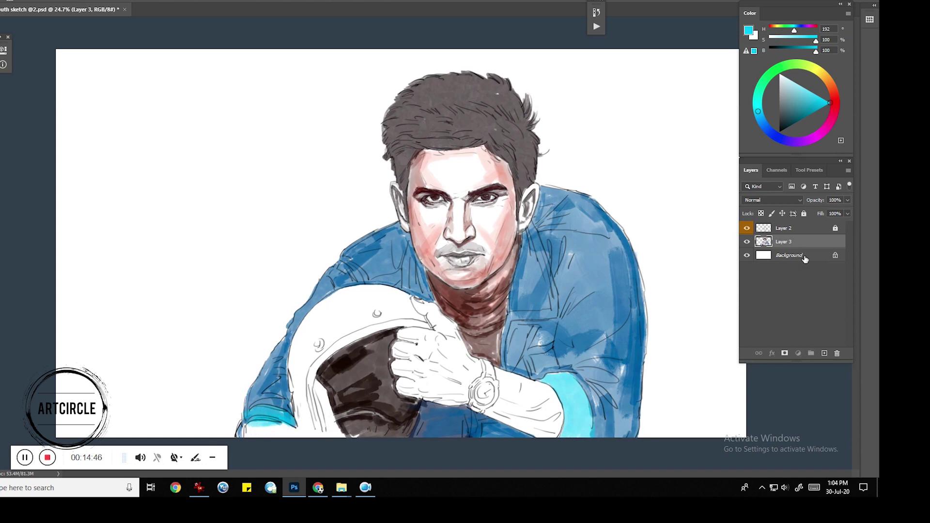
{"action": "left_click", "coordinate": [806, 259]}
- Add Layer 4 above the Background, save, and paint cyan beside and behind the head
{"action": "left_click", "coordinate": [825, 354]}
{"action": "key", "text": "ctrl+s"}
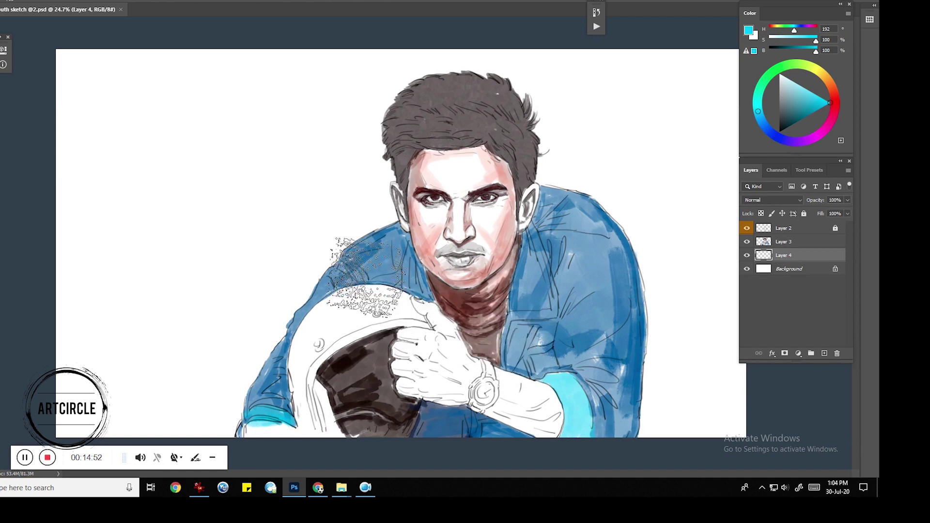
{"action": "left_click_drag", "start_coordinate": [262, 242], "coordinate": [334, 160]}
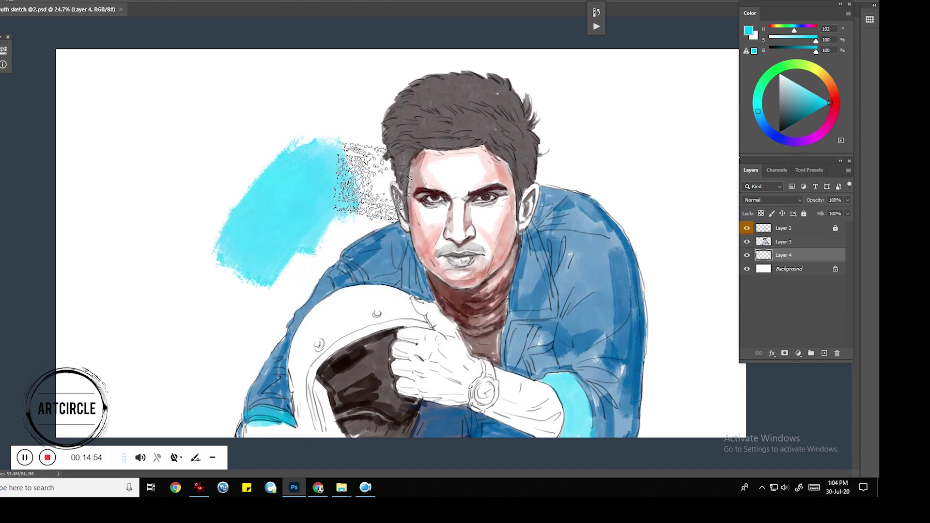
{"action": "mouse_move", "coordinate": [376, 199]}
{"action": "left_mouse_down"}
{"action": "mouse_move", "coordinate": [382, 145]}
{"action": "mouse_move", "coordinate": [368, 78]}
{"action": "left_mouse_up"}
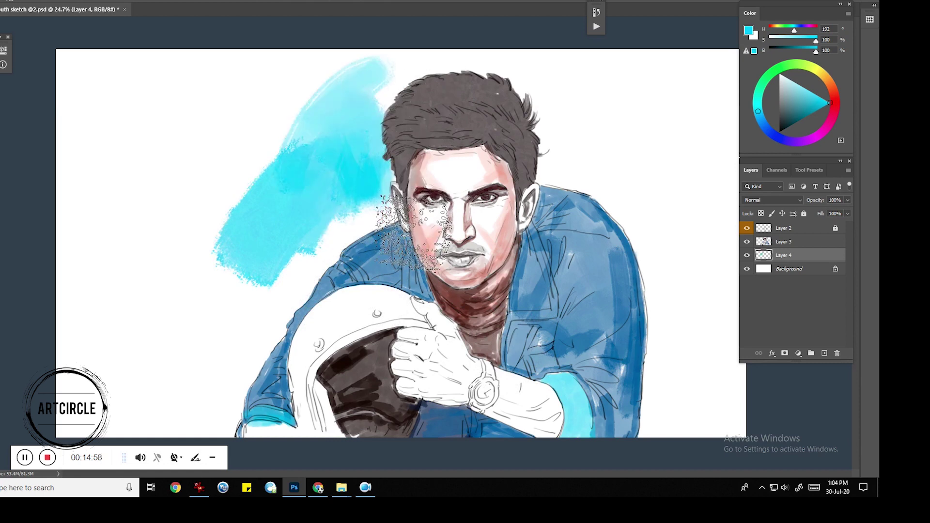
{"action": "left_click_drag", "start_coordinate": [296, 267], "coordinate": [235, 337]}
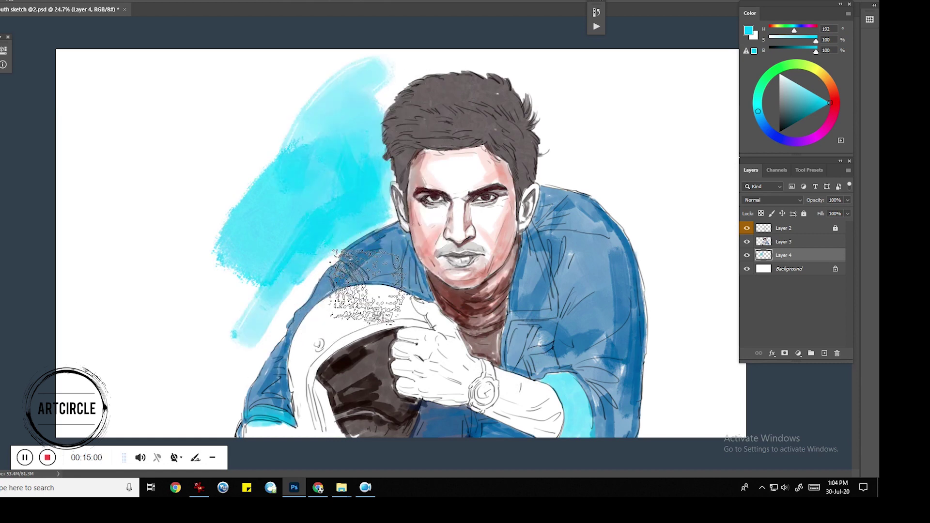
- Fill the left background and the area behind the head's right side with cyan using a larger brush
{"action": "mouse_move", "coordinate": [228, 421]}
{"action": "left_mouse_down"}
{"action": "mouse_move", "coordinate": [257, 269]}
{"action": "mouse_move", "coordinate": [339, 319]}
{"action": "left_mouse_up"}
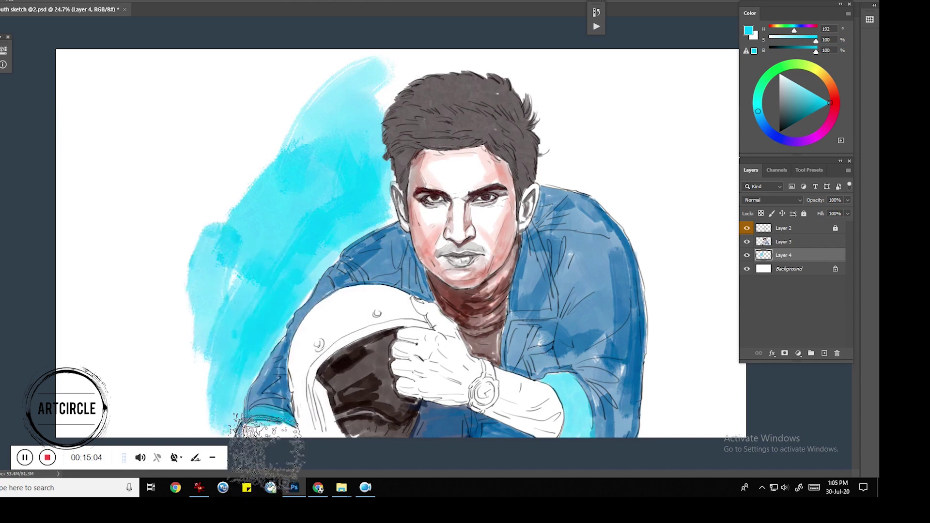
{"action": "mouse_move", "coordinate": [595, 192]}
{"action": "left_mouse_down"}
{"action": "mouse_move", "coordinate": [586, 167]}
{"action": "mouse_move", "coordinate": [601, 206]}
{"action": "mouse_move", "coordinate": [688, 272]}
{"action": "mouse_move", "coordinate": [697, 353]}
{"action": "mouse_move", "coordinate": [693, 422]}
{"action": "mouse_move", "coordinate": [685, 374]}
{"action": "mouse_move", "coordinate": [685, 446]}
{"action": "mouse_move", "coordinate": [717, 426]}
{"action": "mouse_move", "coordinate": [716, 249]}
{"action": "mouse_move", "coordinate": [644, 208]}
{"action": "mouse_move", "coordinate": [623, 145]}
{"action": "mouse_move", "coordinate": [504, 114]}
{"action": "mouse_move", "coordinate": [543, 116]}
{"action": "mouse_move", "coordinate": [436, 133]}
{"action": "mouse_move", "coordinate": [269, 218]}
{"action": "mouse_move", "coordinate": [307, 187]}
{"action": "mouse_move", "coordinate": [284, 191]}
{"action": "mouse_move", "coordinate": [266, 213]}
{"action": "mouse_move", "coordinate": [266, 245]}
{"action": "mouse_move", "coordinate": [232, 332]}
{"action": "mouse_move", "coordinate": [260, 361]}
{"action": "mouse_move", "coordinate": [239, 436]}
{"action": "mouse_move", "coordinate": [242, 427]}
{"action": "left_mouse_up"}
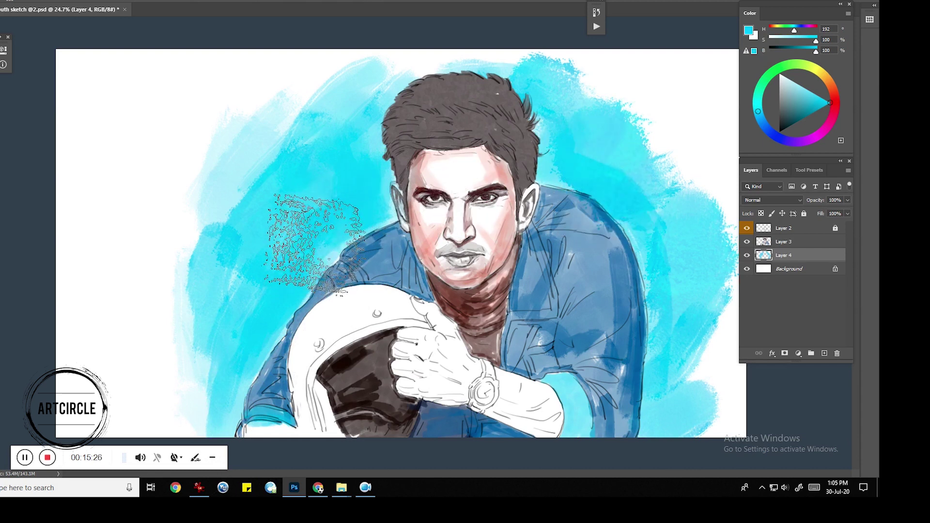
{"action": "key", "text": "bracketright"}
{"action": "key", "text": "bracketright"}
{"action": "key", "text": "bracketright"}
{"action": "mouse_move", "coordinate": [281, 202]}
{"action": "left_mouse_down"}
{"action": "mouse_move", "coordinate": [92, 369]}
{"action": "mouse_move", "coordinate": [160, 114]}
{"action": "mouse_move", "coordinate": [145, 111]}
{"action": "mouse_move", "coordinate": [303, 225]}
{"action": "left_mouse_up"}
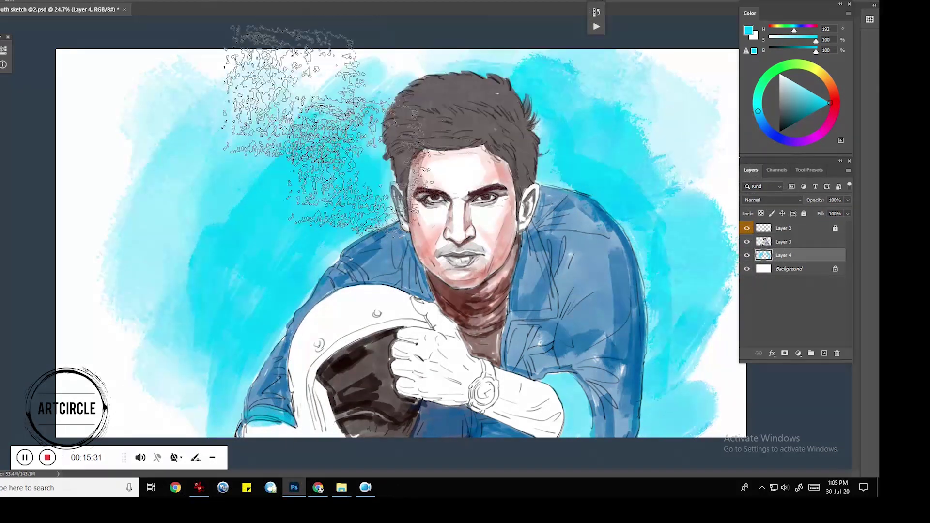
- Switch to the Acrylic_1 brush preset and add Layer 5
{"action": "left_click", "coordinate": [22, 4]}
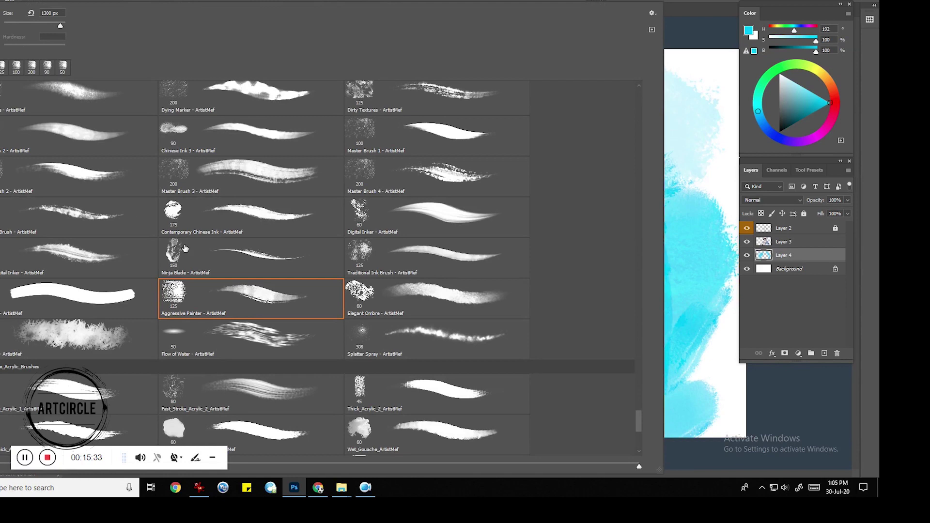
{"action": "left_click", "coordinate": [441, 305]}
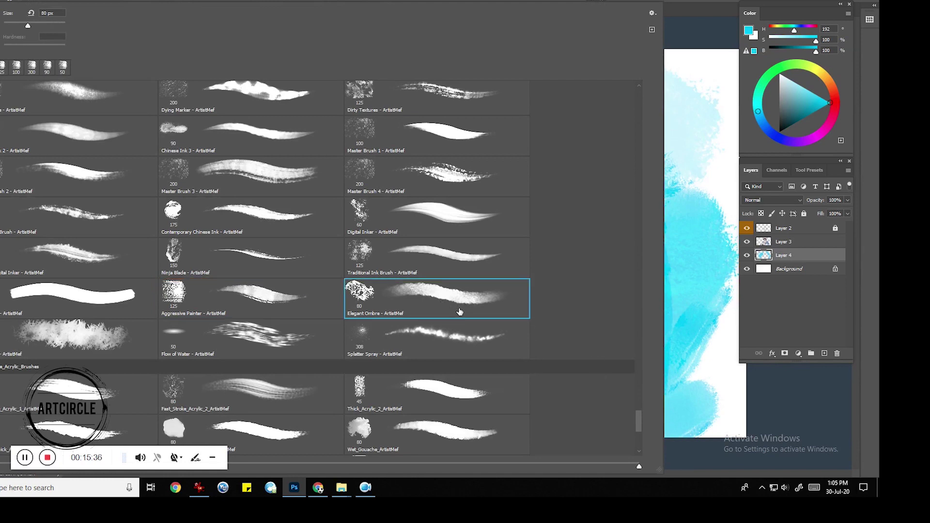
{"action": "left_click", "coordinate": [87, 386]}
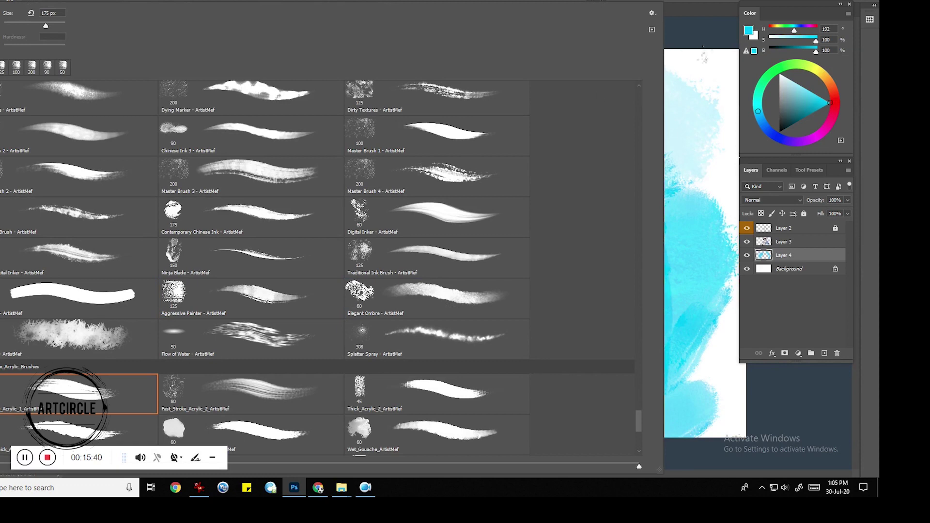
{"action": "key", "text": "Return"}
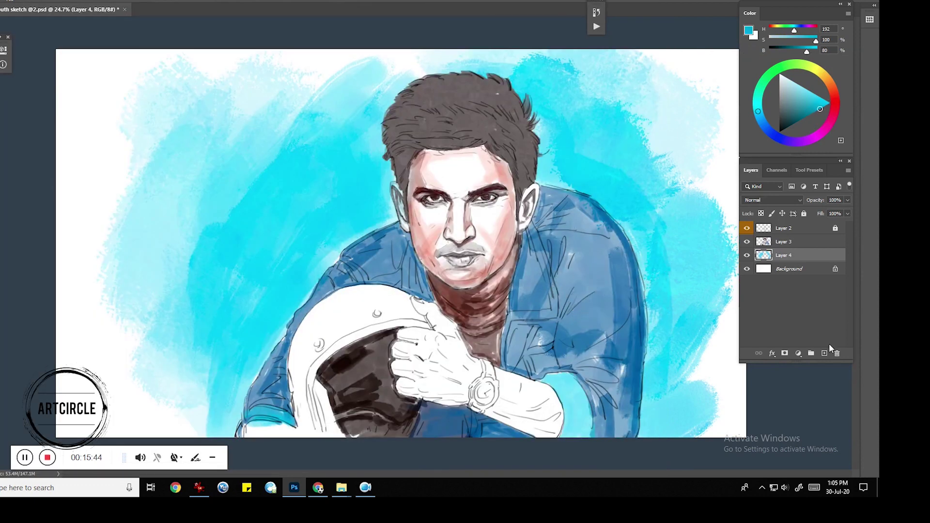
{"action": "left_click", "coordinate": [824, 353]}
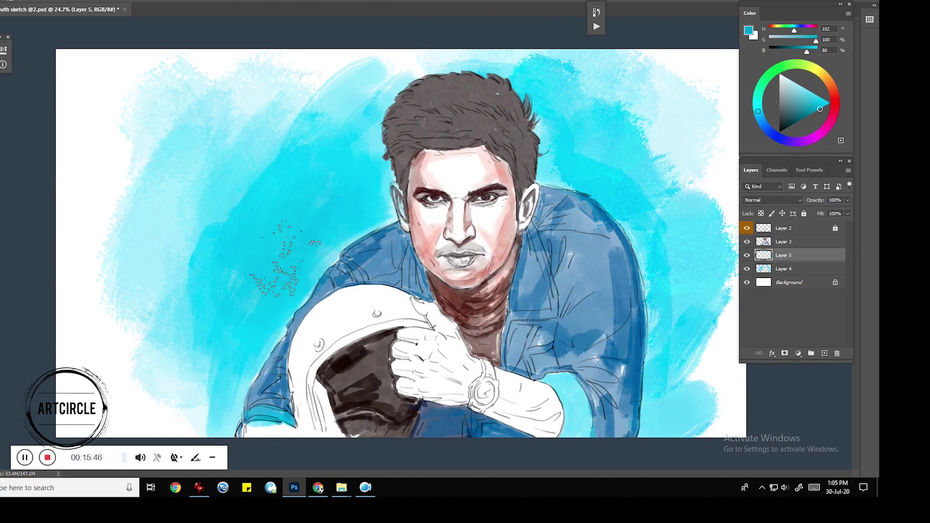
- Paint darker teal strokes over the left, left-of-hair and lower-left background
{"action": "left_click_drag", "start_coordinate": [262, 141], "coordinate": [170, 325]}
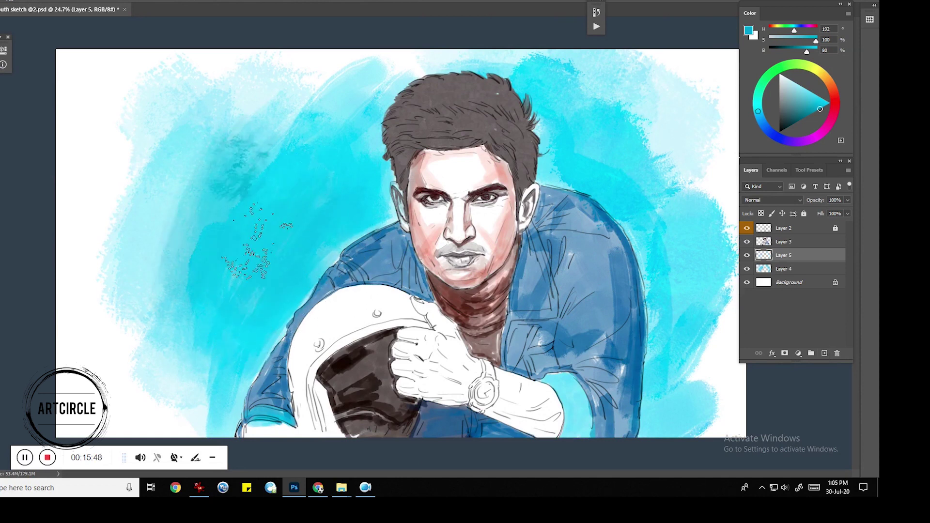
{"action": "left_click_drag", "start_coordinate": [368, 240], "coordinate": [339, 106]}
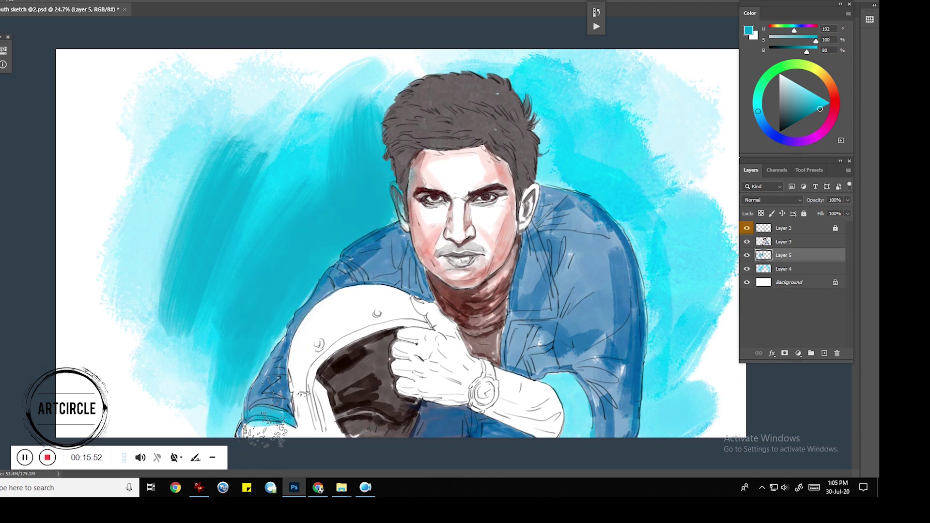
{"action": "left_click_drag", "start_coordinate": [203, 291], "coordinate": [145, 431]}
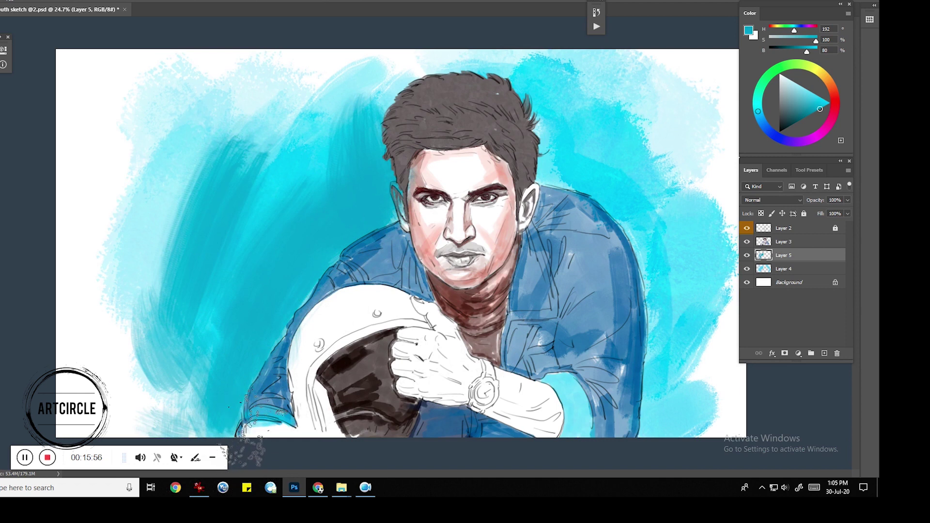
{"action": "key", "text": "ctrl+minus"}
{"action": "key", "text": "ctrl+minus"}
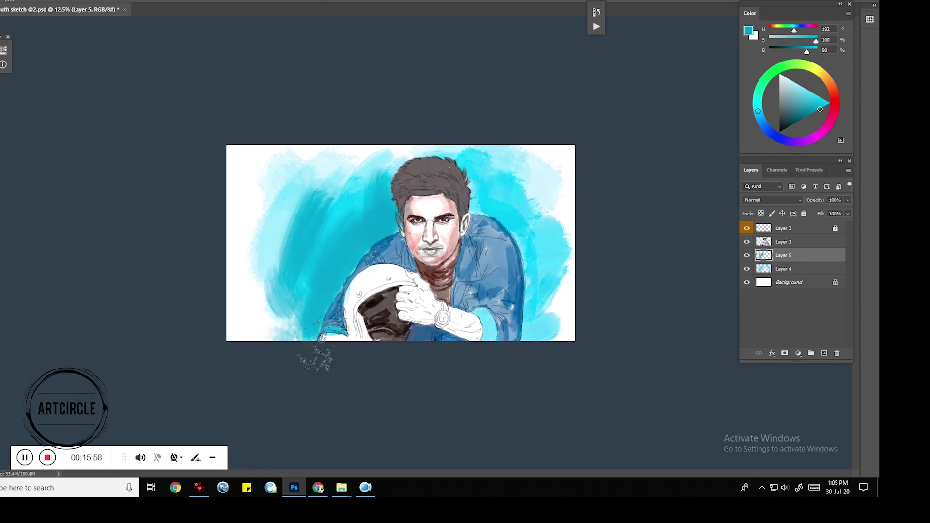
- Scatter teal strokes across the background, right of the figure and over the helmet top
{"action": "mouse_move", "coordinate": [322, 366]}
{"action": "left_mouse_down"}
{"action": "mouse_move", "coordinate": [261, 291]}
{"action": "mouse_move", "coordinate": [272, 204]}
{"action": "mouse_move", "coordinate": [344, 208]}
{"action": "mouse_move", "coordinate": [558, 334]}
{"action": "left_mouse_up"}
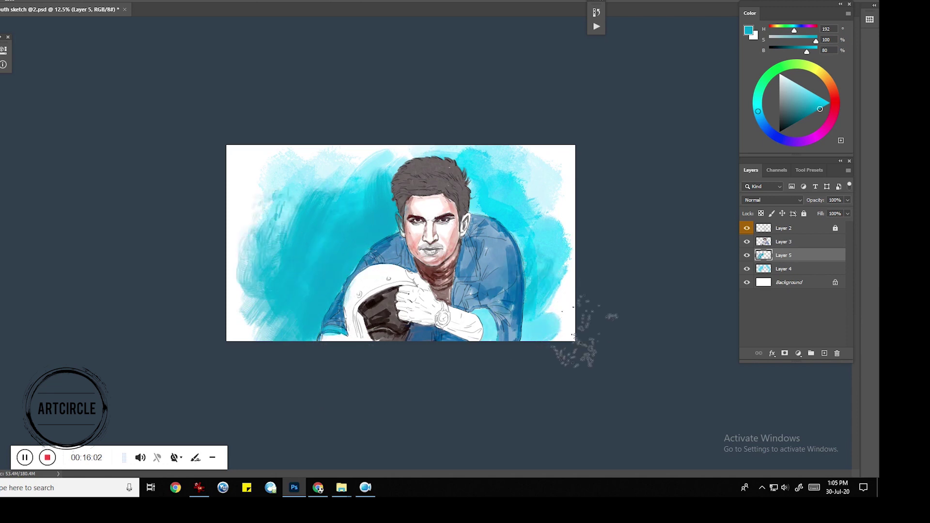
{"action": "mouse_move", "coordinate": [533, 291]}
{"action": "left_mouse_down"}
{"action": "mouse_move", "coordinate": [509, 184]}
{"action": "mouse_move", "coordinate": [540, 310]}
{"action": "left_mouse_up"}
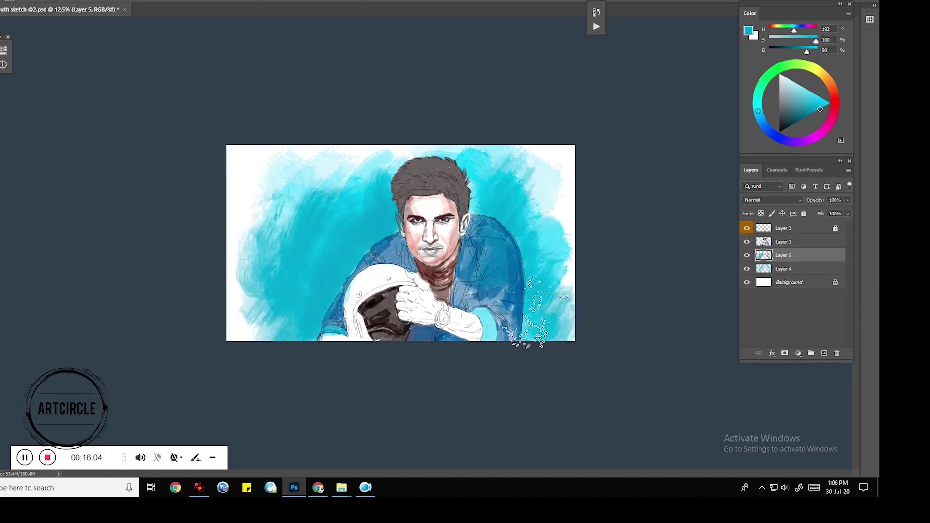
{"action": "left_click_drag", "start_coordinate": [390, 322], "coordinate": [361, 298]}
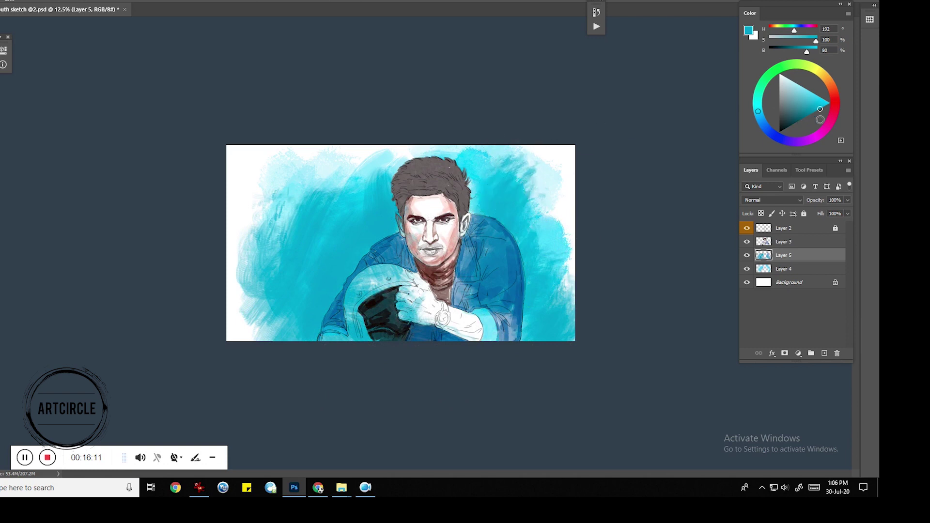
- Paint bright cyan in the upper-right background and yellow-green along the right side
{"action": "left_click", "coordinate": [757, 101]}
{"action": "left_click_drag", "start_coordinate": [513, 170], "coordinate": [557, 260]}
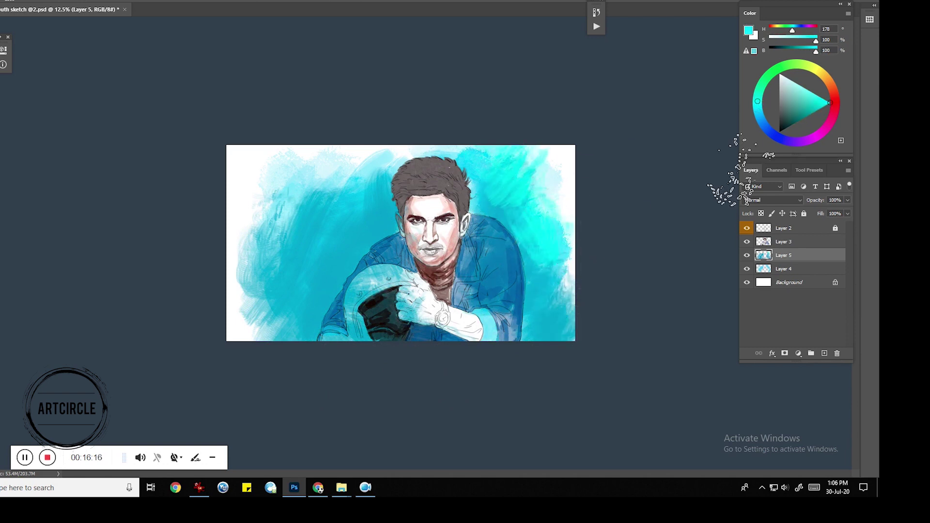
{"action": "left_click", "coordinate": [815, 74]}
{"action": "left_click", "coordinate": [798, 64]}
{"action": "left_click_drag", "start_coordinate": [571, 271], "coordinate": [557, 204]}
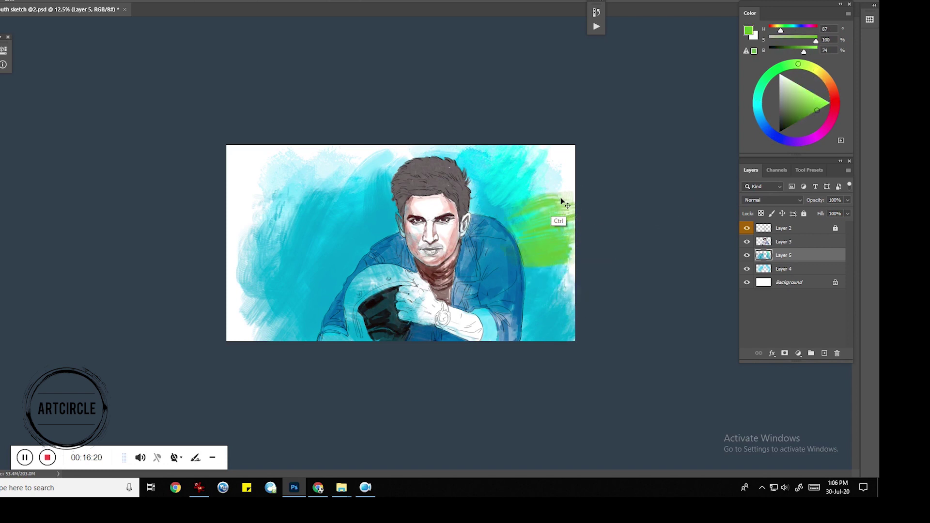
{"action": "key", "text": "ctrl+z"}
{"action": "left_click", "coordinate": [807, 65]}
{"action": "mouse_move", "coordinate": [562, 256]}
{"action": "left_mouse_down"}
{"action": "mouse_move", "coordinate": [557, 203]}
{"action": "mouse_move", "coordinate": [598, 184]}
{"action": "left_mouse_up"}
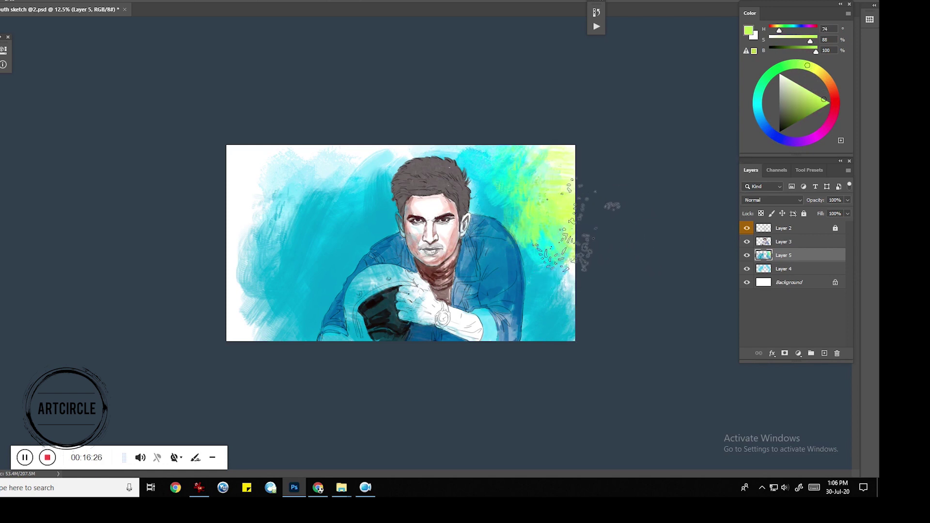
- Brush sampled green across the top background, cyan-blue left of the face, and add a new layer
{"action": "left_click", "coordinate": [561, 263], "text": "alt"}
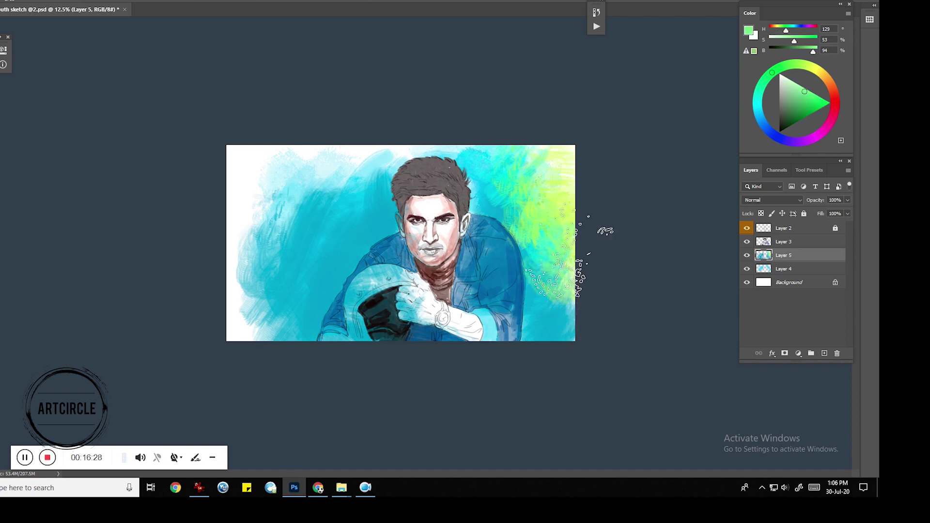
{"action": "left_click_drag", "start_coordinate": [310, 209], "coordinate": [446, 175]}
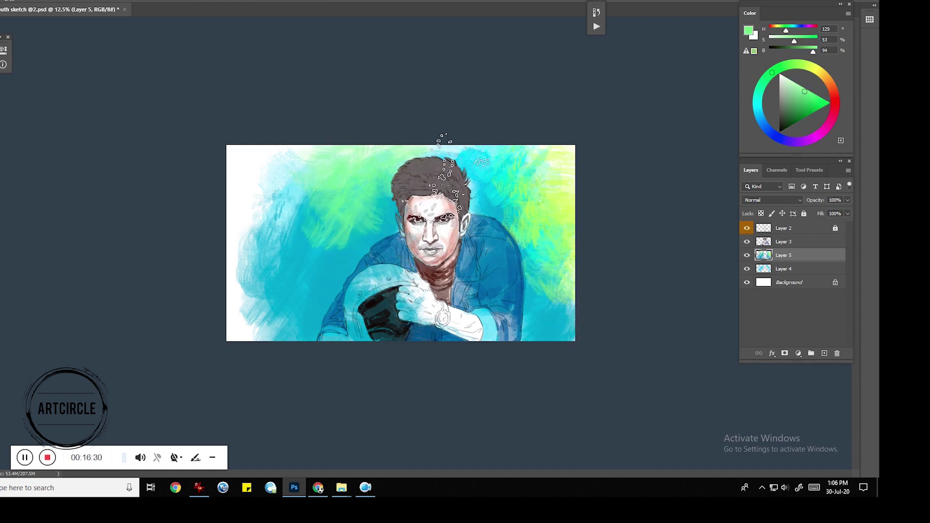
{"action": "left_click_drag", "start_coordinate": [315, 223], "coordinate": [416, 233]}
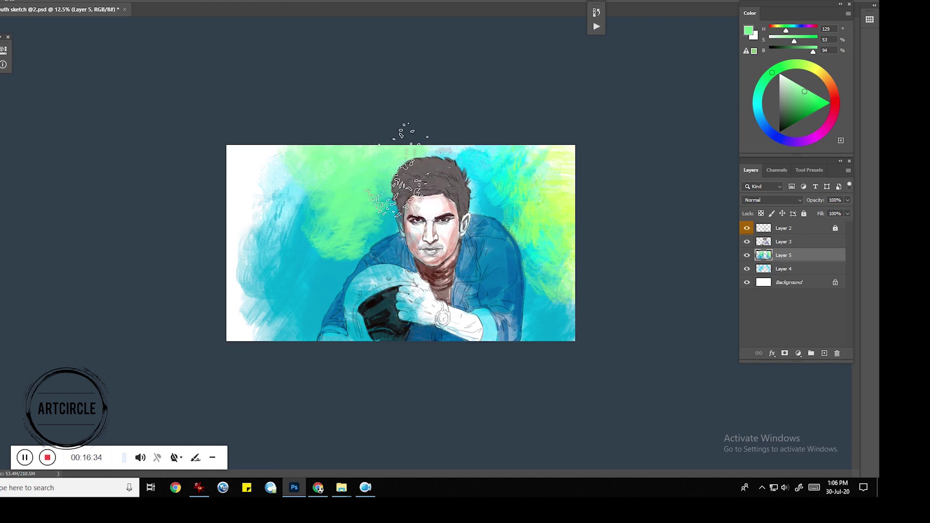
{"action": "left_click", "coordinate": [378, 301], "text": "alt"}
{"action": "left_click_drag", "start_coordinate": [329, 242], "coordinate": [363, 262]}
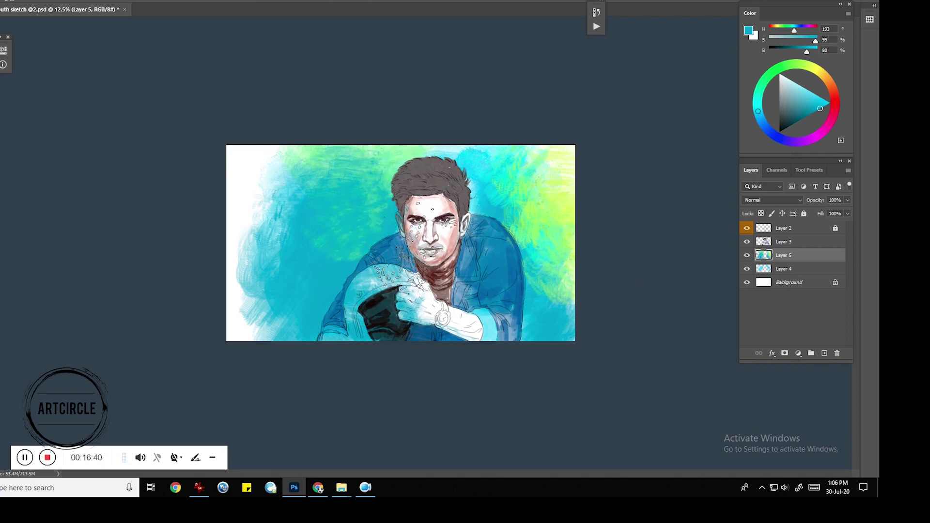
{"action": "left_click", "coordinate": [825, 353]}
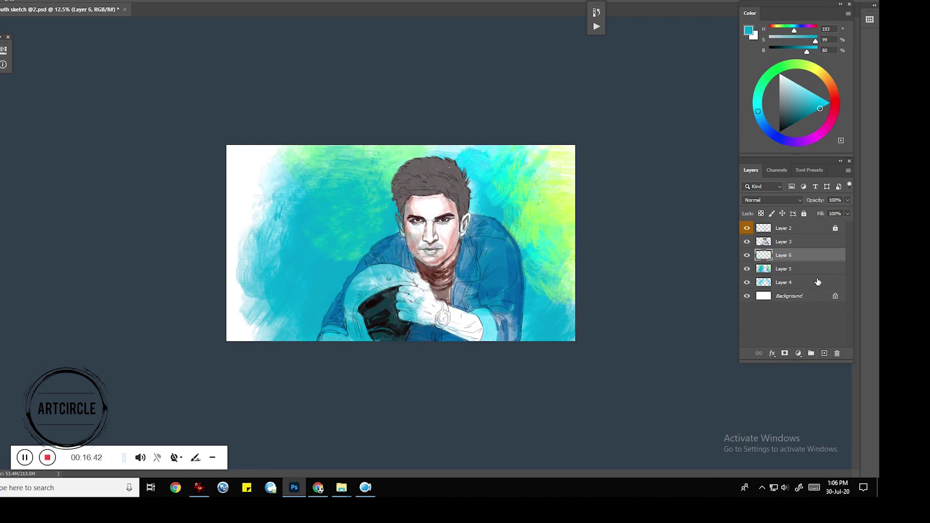
- Move Layer 6 below Layer 4 and paint the fist and hand white on Layer 5
{"action": "left_click_drag", "start_coordinate": [809, 261], "coordinate": [807, 289]}
{"action": "left_click", "coordinate": [806, 256]}
{"action": "left_click_drag", "start_coordinate": [420, 297], "coordinate": [482, 335]}
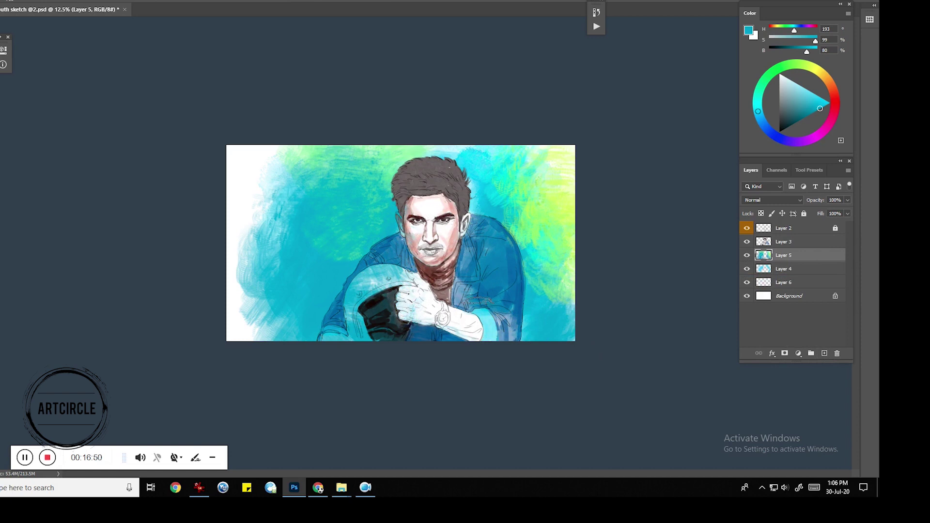
- Undo a stray line across the eyes, select Layer 6 and save the file
{"action": "left_click_drag", "start_coordinate": [458, 219], "coordinate": [407, 221]}
{"action": "key", "text": "ctrl+z"}
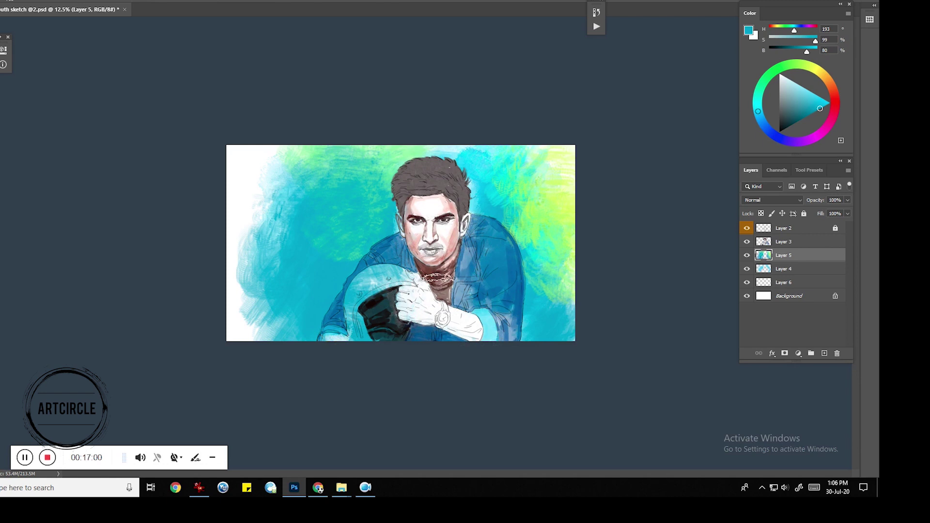
{"action": "left_click", "coordinate": [804, 286]}
{"action": "key", "text": "ctrl+s"}
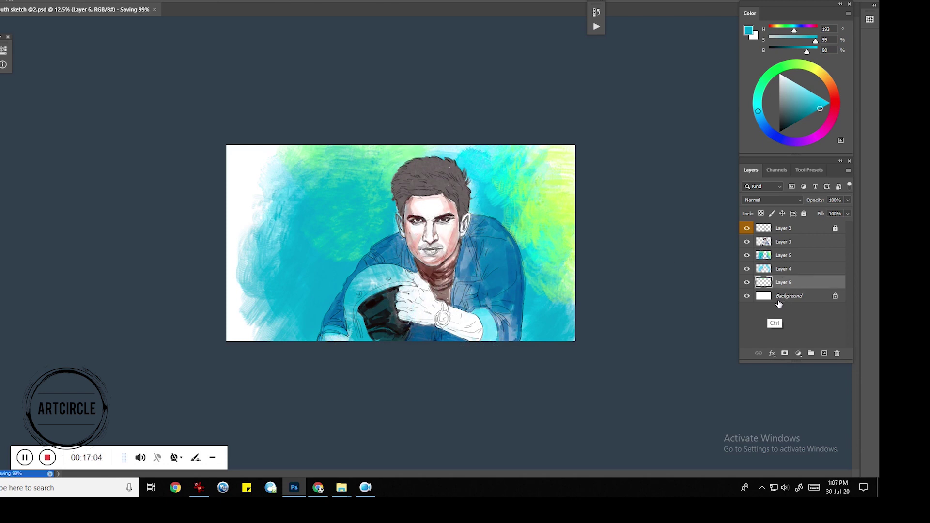
- Paint an orange skin tone with darker shading over the face, neck and hand
{"action": "left_click", "coordinate": [832, 88]}
{"action": "left_click", "coordinate": [811, 108]}
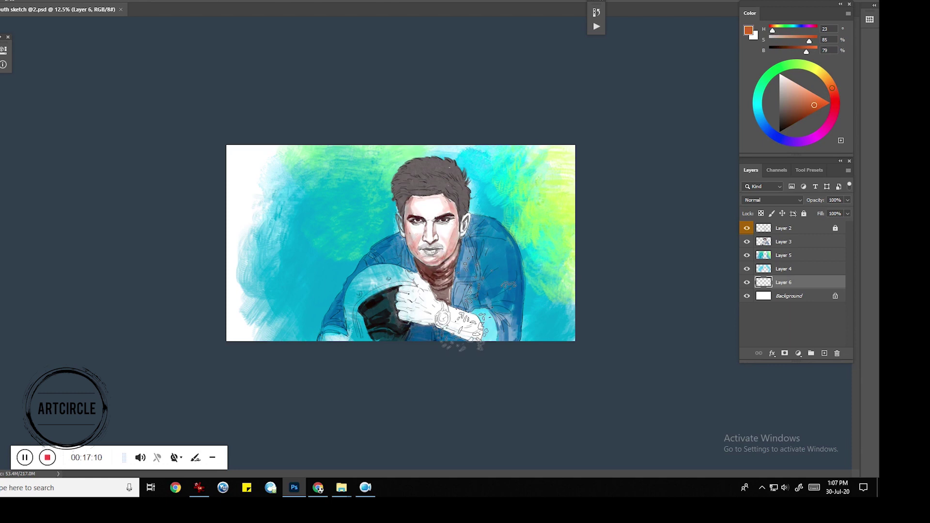
{"action": "mouse_move", "coordinate": [455, 242]}
{"action": "left_mouse_down"}
{"action": "mouse_move", "coordinate": [468, 272]}
{"action": "mouse_move", "coordinate": [438, 211]}
{"action": "mouse_move", "coordinate": [460, 256]}
{"action": "left_mouse_up"}
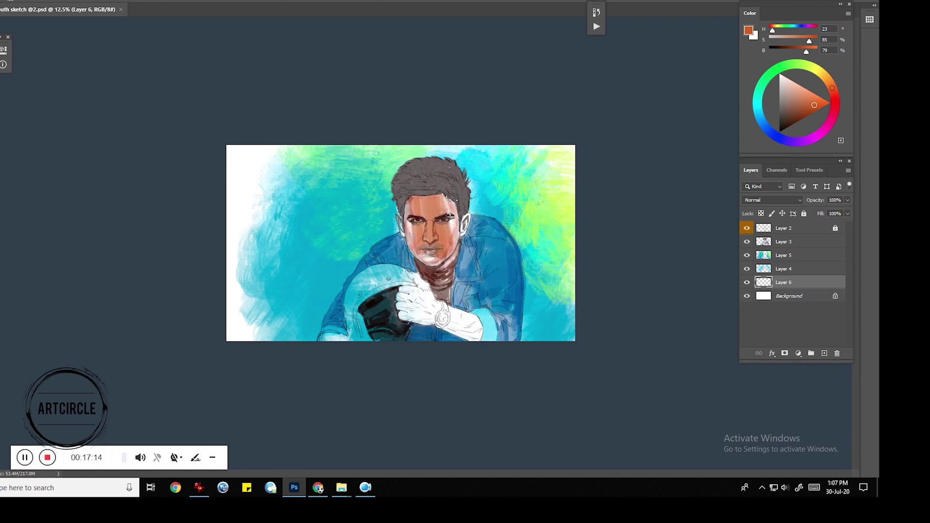
{"action": "mouse_move", "coordinate": [407, 203]}
{"action": "left_mouse_down"}
{"action": "mouse_move", "coordinate": [415, 256]}
{"action": "mouse_move", "coordinate": [441, 300]}
{"action": "left_mouse_up"}
{"action": "mouse_move", "coordinate": [431, 223]}
{"action": "left_mouse_down"}
{"action": "mouse_move", "coordinate": [455, 291]}
{"action": "mouse_move", "coordinate": [469, 267]}
{"action": "mouse_move", "coordinate": [466, 214]}
{"action": "left_mouse_up"}
{"action": "mouse_move", "coordinate": [444, 259]}
{"action": "left_mouse_down"}
{"action": "mouse_move", "coordinate": [444, 306]}
{"action": "mouse_move", "coordinate": [421, 317]}
{"action": "left_mouse_up"}
{"action": "mouse_move", "coordinate": [429, 283]}
{"action": "left_mouse_down"}
{"action": "mouse_move", "coordinate": [412, 305]}
{"action": "mouse_move", "coordinate": [398, 286]}
{"action": "mouse_move", "coordinate": [424, 325]}
{"action": "mouse_move", "coordinate": [470, 333]}
{"action": "mouse_move", "coordinate": [485, 347]}
{"action": "mouse_move", "coordinate": [482, 336]}
{"action": "mouse_move", "coordinate": [452, 335]}
{"action": "left_mouse_up"}
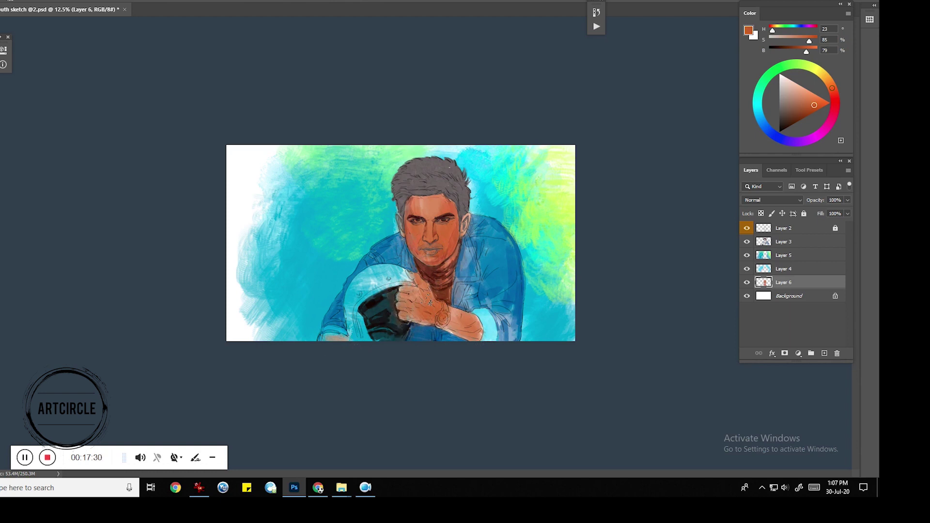
- Duplicate the skin layer to intensify it, save, and darken the lower iris
{"action": "key", "text": "ctrl+z"}
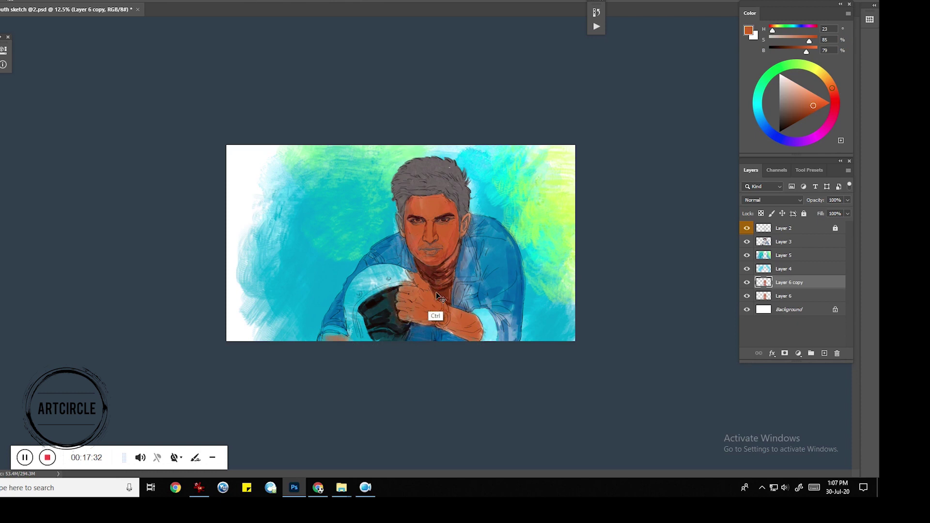
{"action": "left_click", "coordinate": [437, 267]}
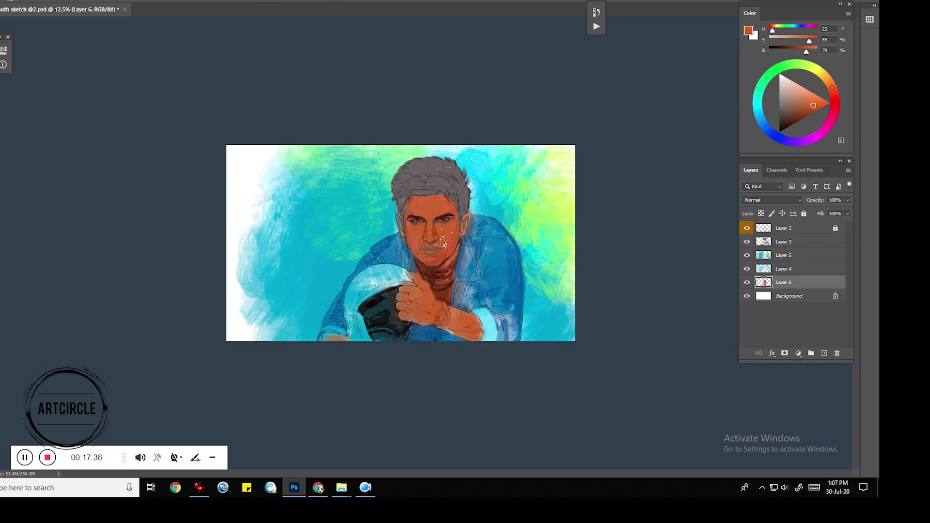
{"action": "key", "text": "ctrl+z"}
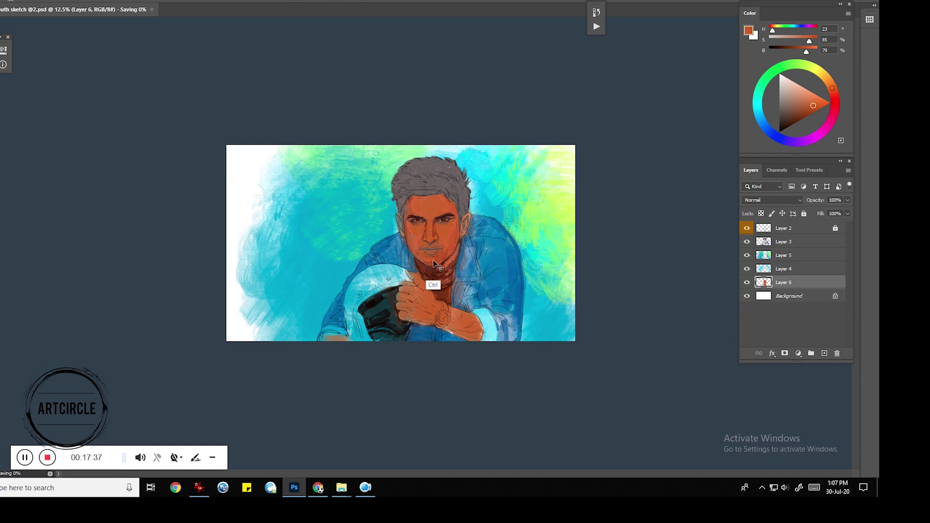
{"action": "left_click", "coordinate": [420, 300]}
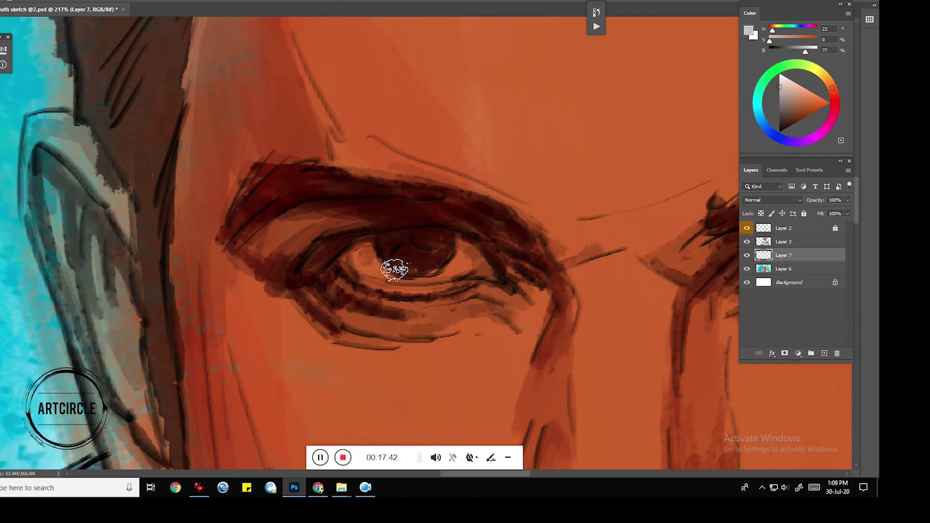
{"action": "left_click_drag", "start_coordinate": [394, 270], "coordinate": [374, 269]}
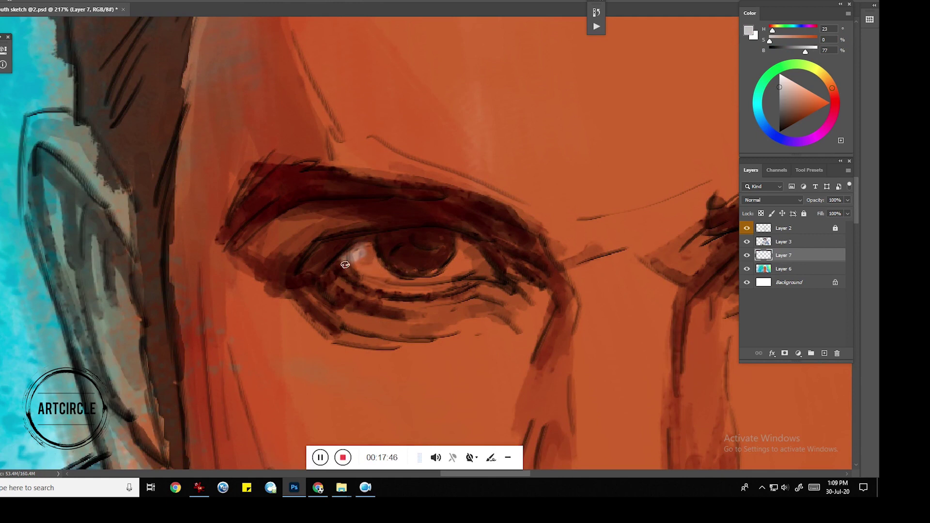
- Paint light whites into both eyes, with a pale highlight in the inner corner
{"action": "mouse_move", "coordinate": [376, 259]}
{"action": "left_mouse_down"}
{"action": "mouse_move", "coordinate": [364, 272]}
{"action": "mouse_move", "coordinate": [439, 279]}
{"action": "mouse_move", "coordinate": [460, 248]}
{"action": "mouse_move", "coordinate": [467, 267]}
{"action": "mouse_move", "coordinate": [486, 267]}
{"action": "left_mouse_up"}
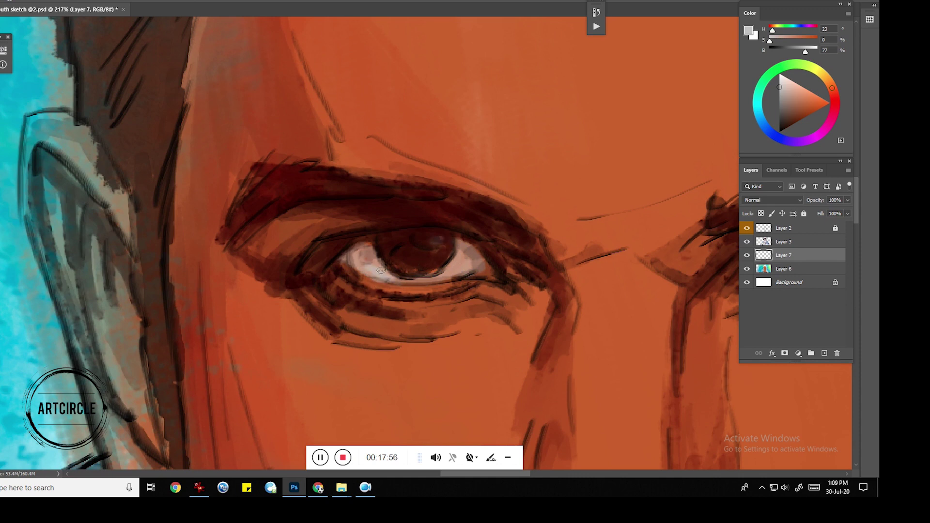
{"action": "left_click_drag", "start_coordinate": [409, 284], "coordinate": [469, 278]}
{"action": "left_click_drag", "start_coordinate": [533, 273], "coordinate": [475, 257]}
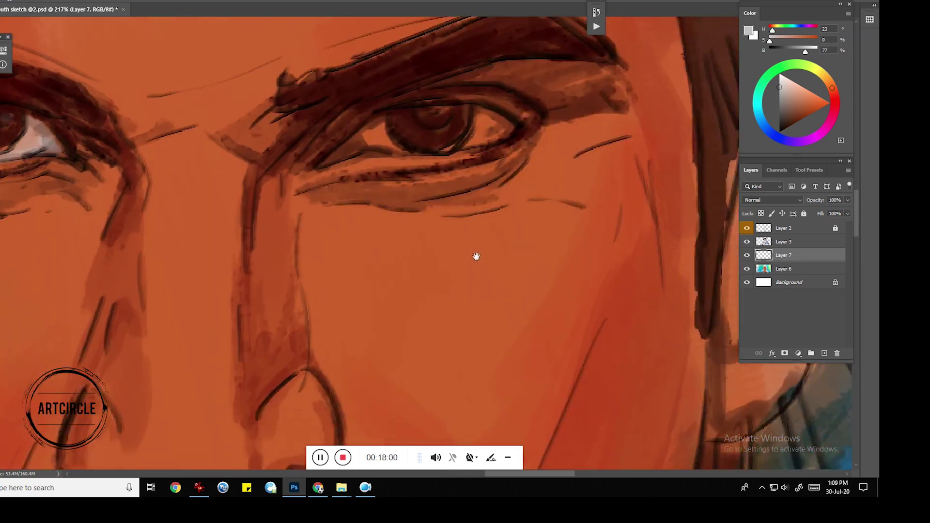
{"action": "mouse_move", "coordinate": [289, 204]}
{"action": "left_mouse_down"}
{"action": "mouse_move", "coordinate": [271, 201]}
{"action": "mouse_move", "coordinate": [285, 189]}
{"action": "left_mouse_up"}
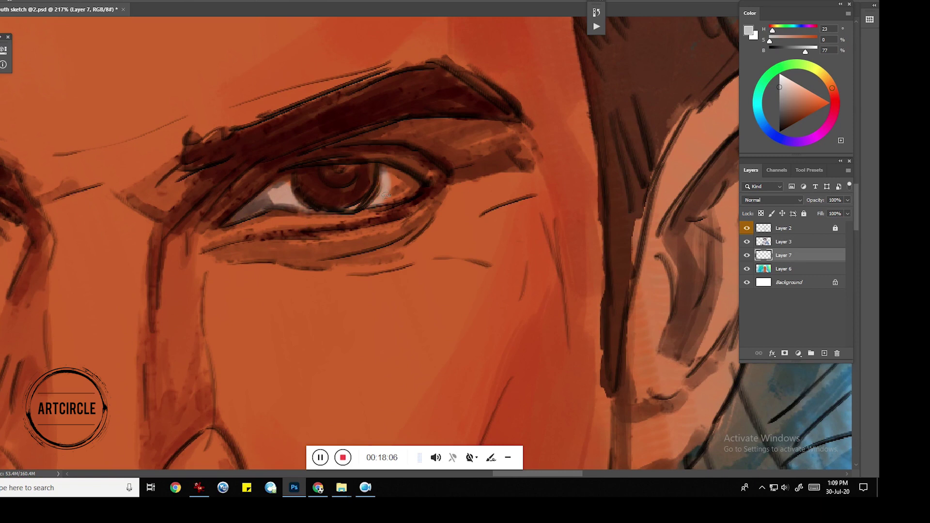
{"action": "left_click_drag", "start_coordinate": [382, 203], "coordinate": [416, 199]}
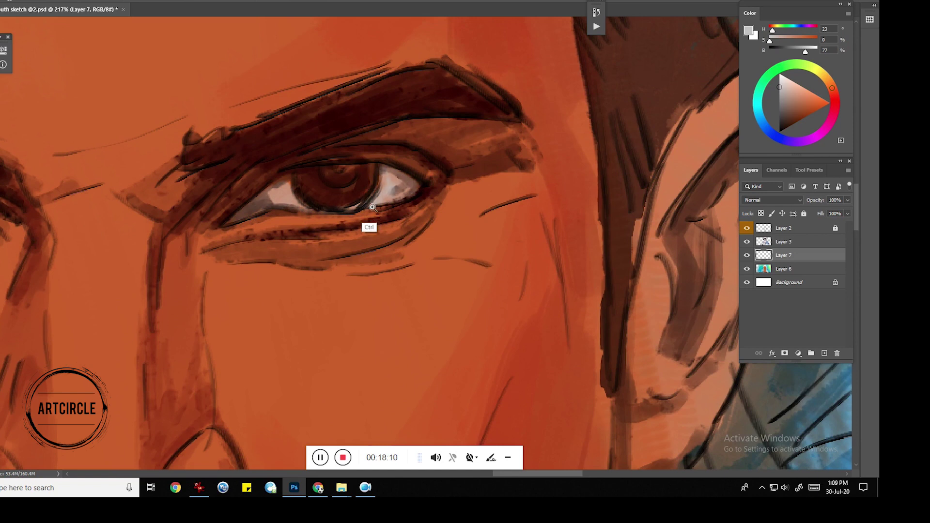
{"action": "scroll", "coordinate": [387, 218], "scroll_direction": "down", "scroll_amount": 5}
{"action": "scroll", "coordinate": [393, 219], "scroll_direction": "up", "scroll_amount": 1}
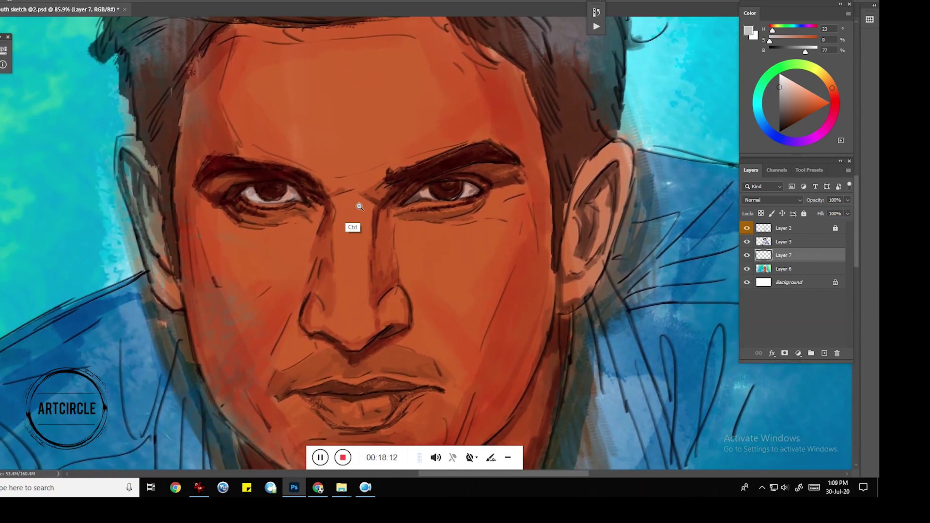
- Switch to black and shade the right eye's white and a patch of brow
{"action": "scroll", "coordinate": [376, 206], "scroll_direction": "up", "scroll_amount": 2}
{"action": "scroll", "coordinate": [383, 202], "scroll_direction": "up", "scroll_amount": 1}
{"action": "scroll", "coordinate": [382, 257], "scroll_direction": "up", "scroll_amount": 1}
{"action": "left_click_drag", "start_coordinate": [793, 121], "coordinate": [779, 132]}
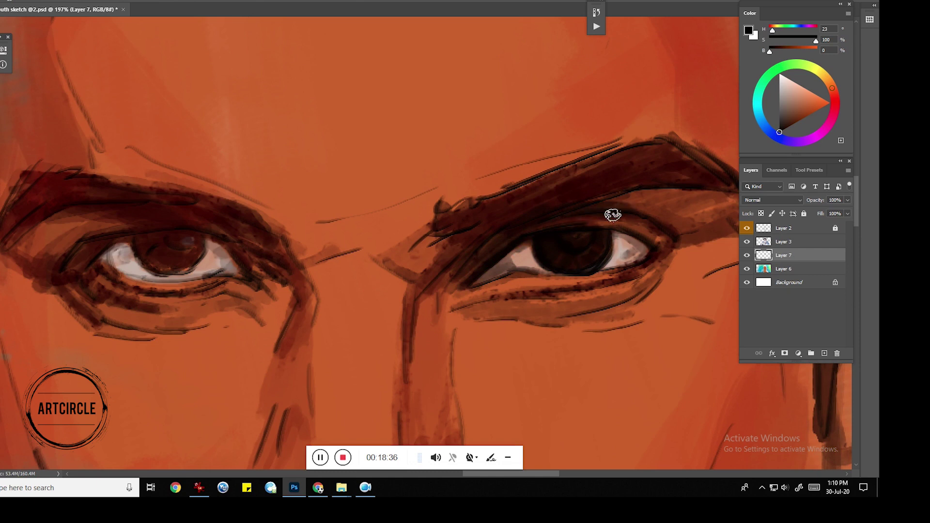
{"action": "left_click_drag", "start_coordinate": [636, 238], "coordinate": [456, 261]}
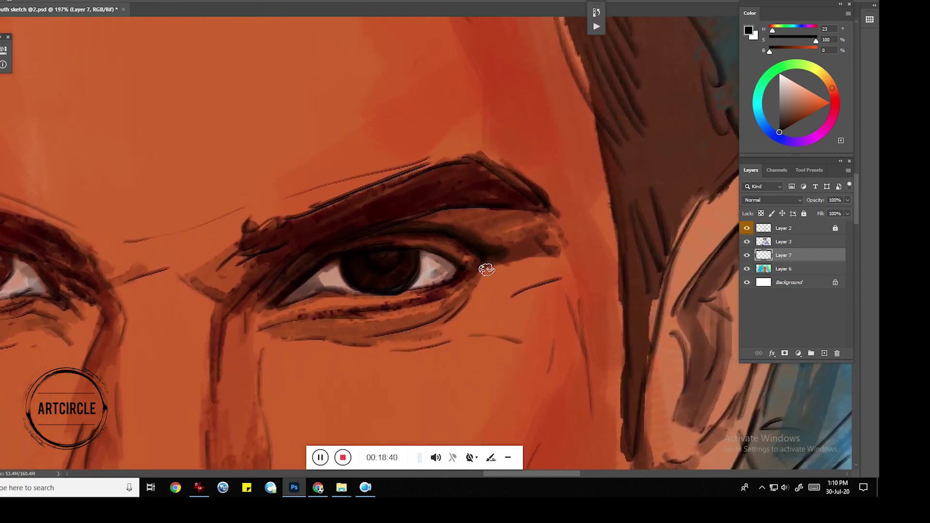
{"action": "left_click_drag", "start_coordinate": [435, 261], "coordinate": [461, 277]}
{"action": "mouse_move", "coordinate": [409, 226]}
{"action": "left_mouse_down"}
{"action": "mouse_move", "coordinate": [371, 231]}
{"action": "mouse_move", "coordinate": [363, 216]}
{"action": "mouse_move", "coordinate": [382, 210]}
{"action": "mouse_move", "coordinate": [309, 233]}
{"action": "mouse_move", "coordinate": [419, 185]}
{"action": "mouse_move", "coordinate": [459, 197]}
{"action": "mouse_move", "coordinate": [436, 210]}
{"action": "mouse_move", "coordinate": [524, 208]}
{"action": "left_mouse_up"}
- Sample dark red-brown to smooth the brow tail and deepen the lower eyelid shading
{"action": "left_click", "coordinate": [487, 204], "text": "alt"}
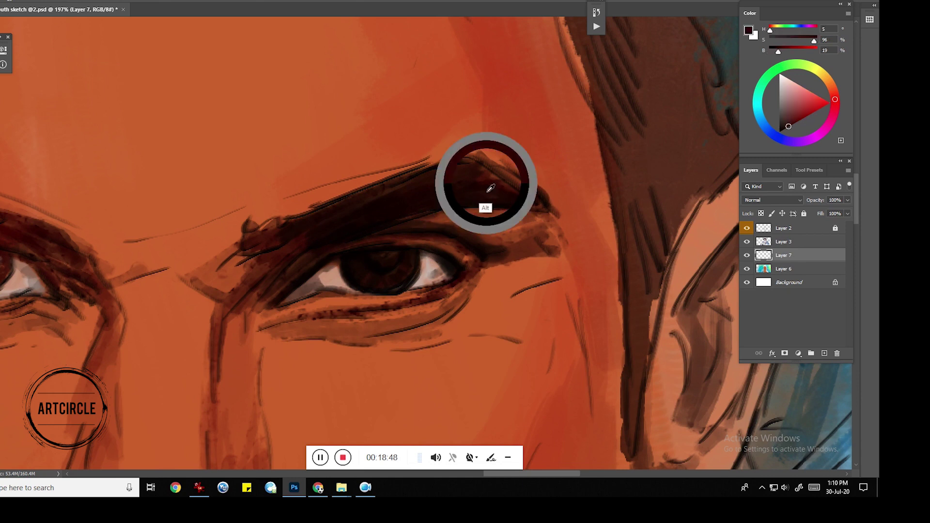
{"action": "mouse_move", "coordinate": [501, 188]}
{"action": "left_mouse_down"}
{"action": "mouse_move", "coordinate": [494, 168]}
{"action": "mouse_move", "coordinate": [571, 224]}
{"action": "mouse_move", "coordinate": [525, 212]}
{"action": "mouse_move", "coordinate": [561, 228]}
{"action": "mouse_move", "coordinate": [470, 218]}
{"action": "mouse_move", "coordinate": [546, 241]}
{"action": "mouse_move", "coordinate": [486, 239]}
{"action": "mouse_move", "coordinate": [513, 264]}
{"action": "mouse_move", "coordinate": [556, 251]}
{"action": "mouse_move", "coordinate": [469, 258]}
{"action": "left_mouse_up"}
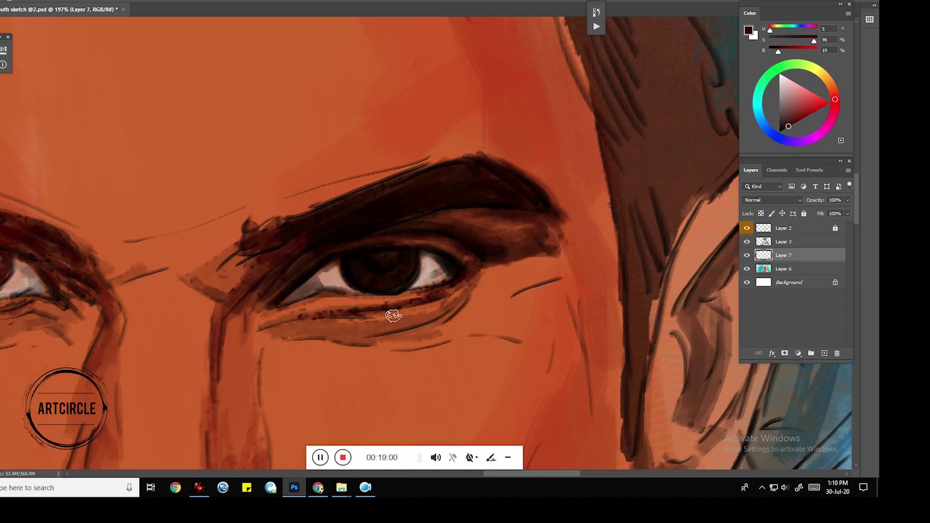
{"action": "mouse_move", "coordinate": [323, 322]}
{"action": "left_mouse_down"}
{"action": "mouse_move", "coordinate": [415, 301]}
{"action": "mouse_move", "coordinate": [277, 322]}
{"action": "mouse_move", "coordinate": [356, 326]}
{"action": "mouse_move", "coordinate": [228, 292]}
{"action": "mouse_move", "coordinate": [247, 270]}
{"action": "mouse_move", "coordinate": [251, 245]}
{"action": "mouse_move", "coordinate": [243, 245]}
{"action": "mouse_move", "coordinate": [309, 225]}
{"action": "mouse_move", "coordinate": [369, 191]}
{"action": "mouse_move", "coordinate": [466, 171]}
{"action": "left_mouse_up"}
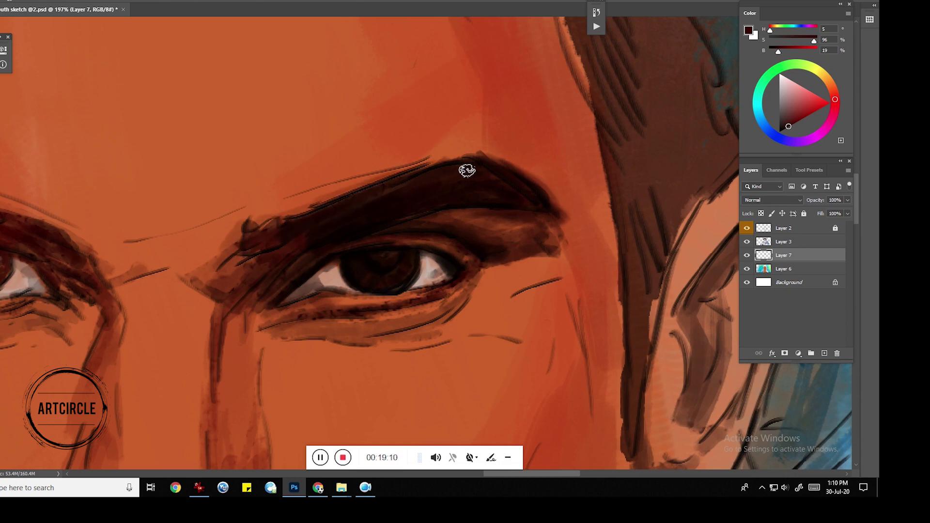
{"action": "left_click", "coordinate": [361, 193], "text": "alt"}
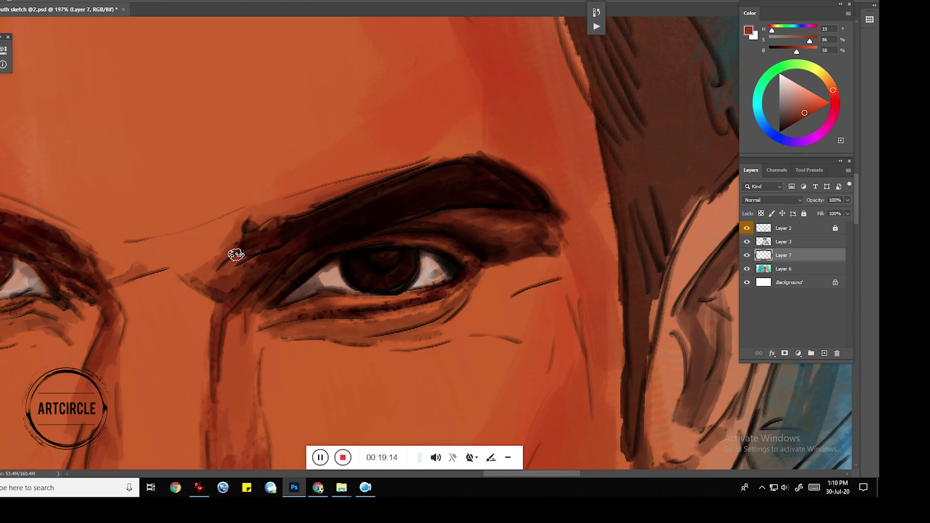
{"action": "scroll", "coordinate": [290, 247], "scroll_direction": "down", "scroll_amount": 1}
{"action": "scroll", "coordinate": [312, 262], "scroll_direction": "down", "scroll_amount": 1}
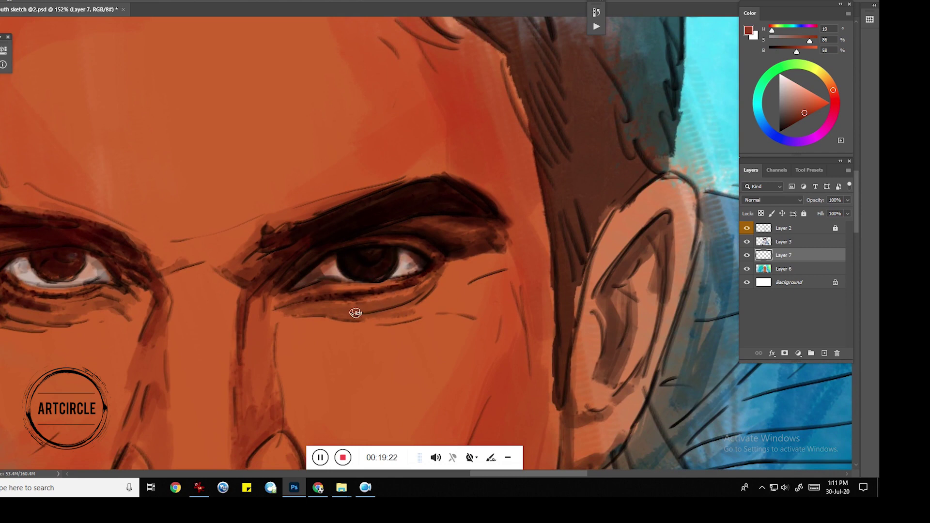
{"action": "left_click", "coordinate": [805, 118]}
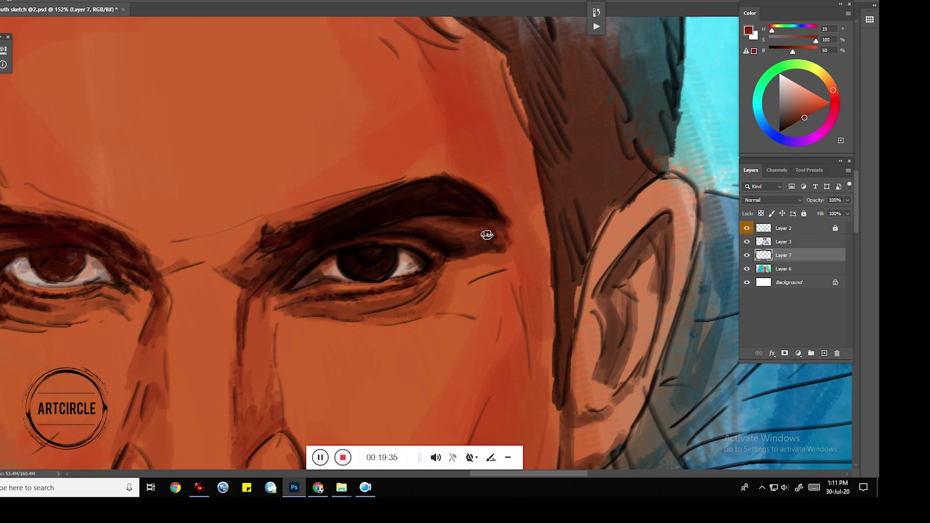
{"action": "left_click_drag", "start_coordinate": [444, 252], "coordinate": [482, 276]}
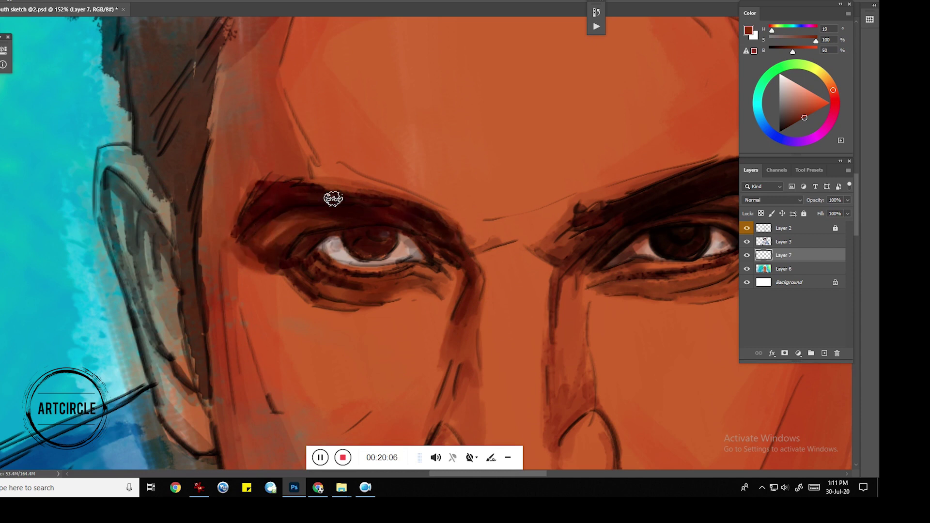
- Darken the left pupil, lower iris and eyebrow edges in black with a smaller brush
{"action": "key", "text": "d"}
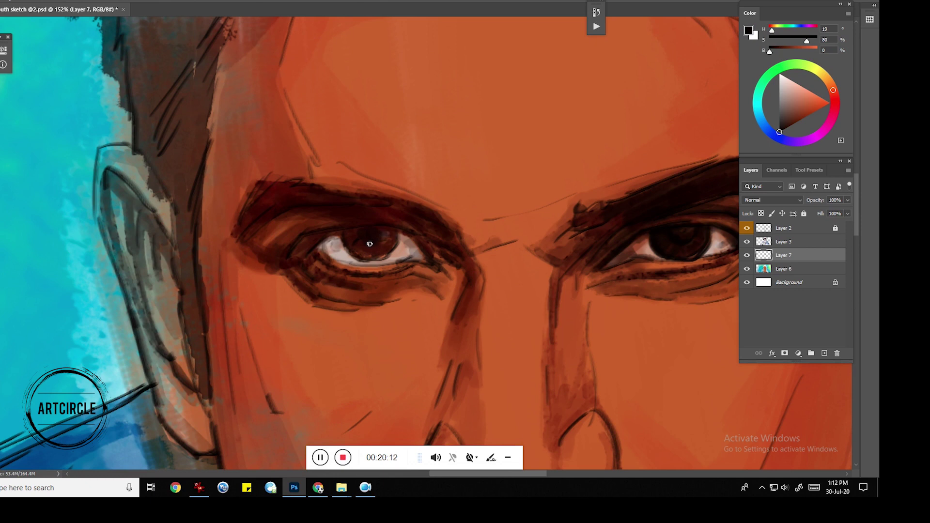
{"action": "mouse_move", "coordinate": [378, 236]}
{"action": "left_mouse_down"}
{"action": "mouse_move", "coordinate": [366, 243]}
{"action": "mouse_move", "coordinate": [390, 252]}
{"action": "mouse_move", "coordinate": [368, 262]}
{"action": "left_mouse_up"}
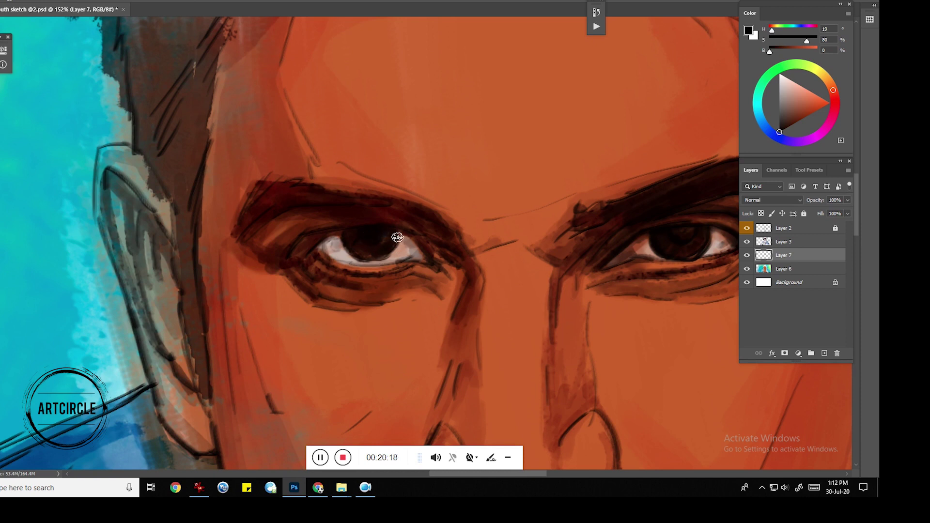
{"action": "mouse_move", "coordinate": [369, 262]}
{"action": "left_mouse_down"}
{"action": "mouse_move", "coordinate": [345, 236]}
{"action": "mouse_move", "coordinate": [303, 256]}
{"action": "left_mouse_up"}
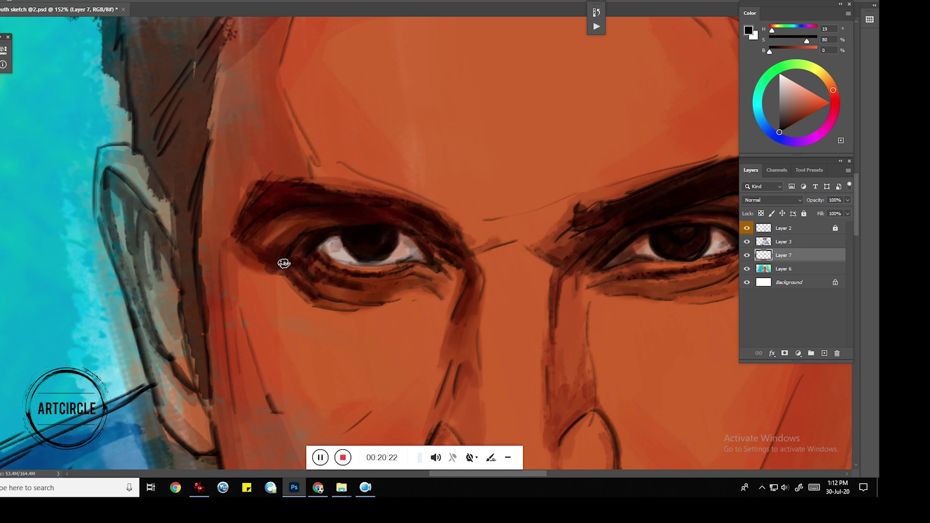
{"action": "key", "text": "bracketleft"}
{"action": "key", "text": "bracketleft"}
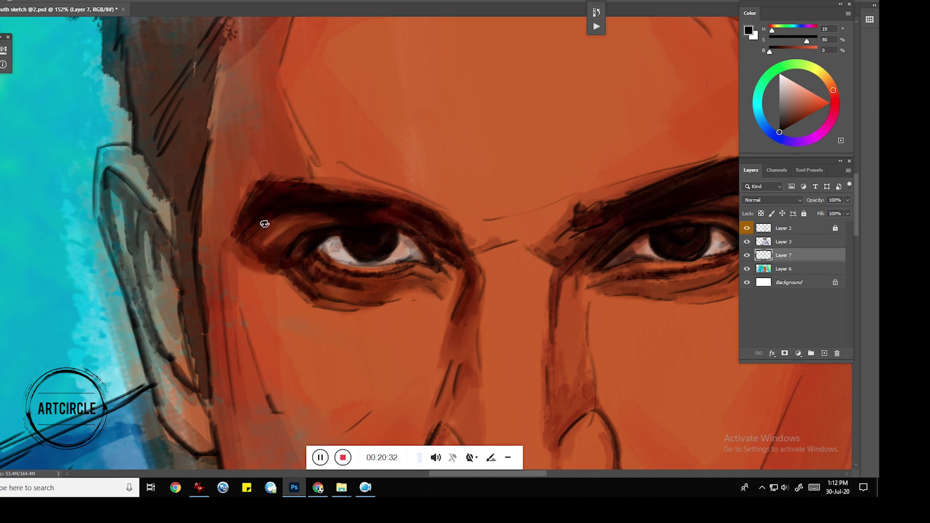
{"action": "left_click_drag", "start_coordinate": [333, 201], "coordinate": [373, 190]}
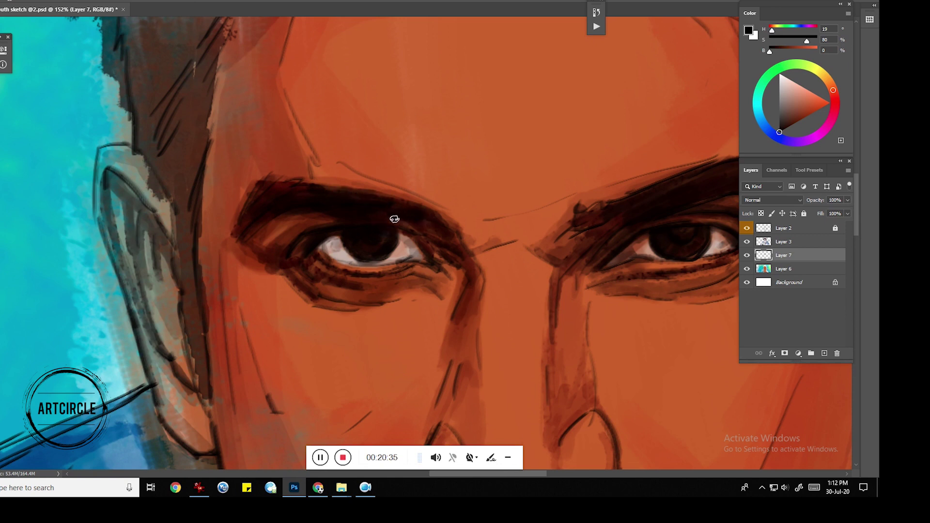
{"action": "left_click_drag", "start_coordinate": [405, 205], "coordinate": [426, 224]}
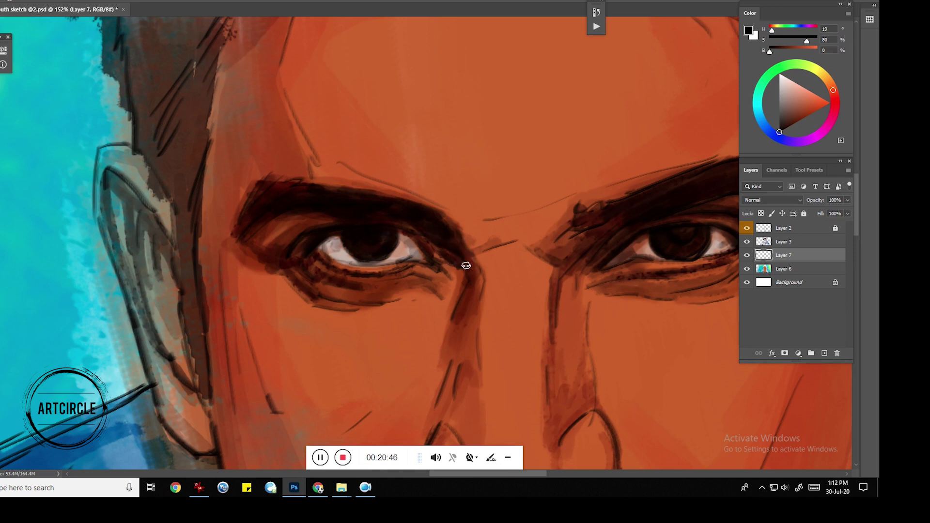
- Darken the lower eyelid line with a sampled darker brown
{"action": "left_click_drag", "start_coordinate": [469, 267], "coordinate": [474, 221]}
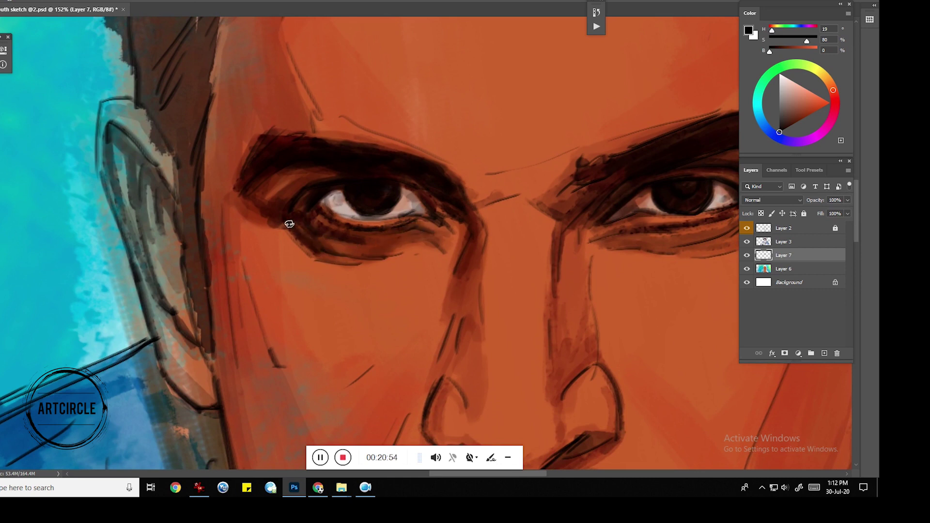
{"action": "key", "text": "ctrl+space"}
{"action": "mouse_move", "coordinate": [399, 184]}
{"action": "left_mouse_down"}
{"action": "mouse_move", "coordinate": [343, 208]}
{"action": "mouse_move", "coordinate": [375, 168]}
{"action": "left_mouse_up"}
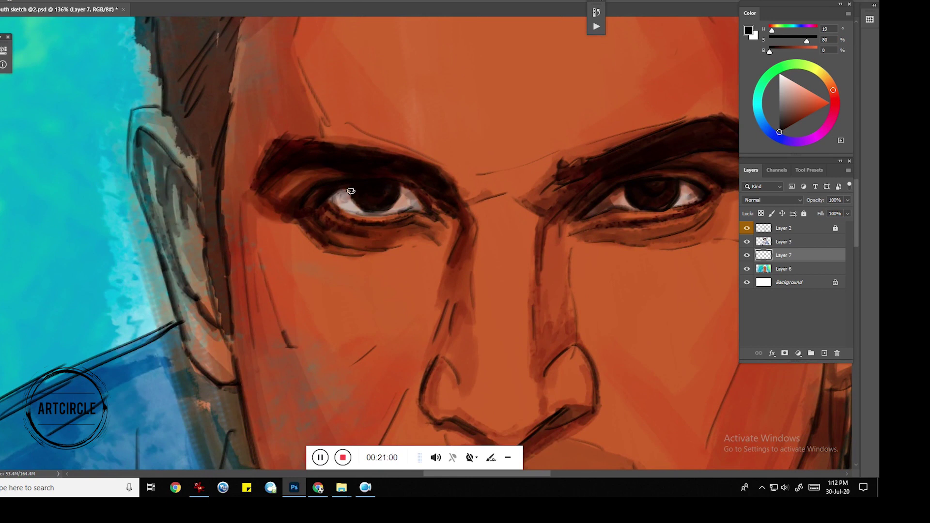
{"action": "left_click", "coordinate": [338, 205], "text": "alt"}
{"action": "left_click", "coordinate": [336, 205], "text": "alt"}
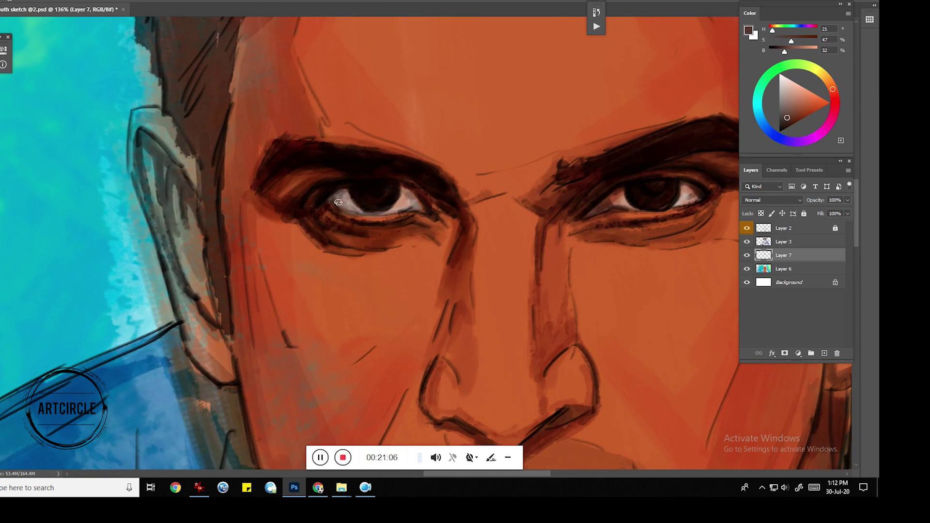
{"action": "left_click_drag", "start_coordinate": [405, 212], "coordinate": [380, 217]}
- Add dark red-brown strokes at the outer lower lid and sample a lighter skin tone
{"action": "left_click", "coordinate": [303, 162], "text": "alt"}
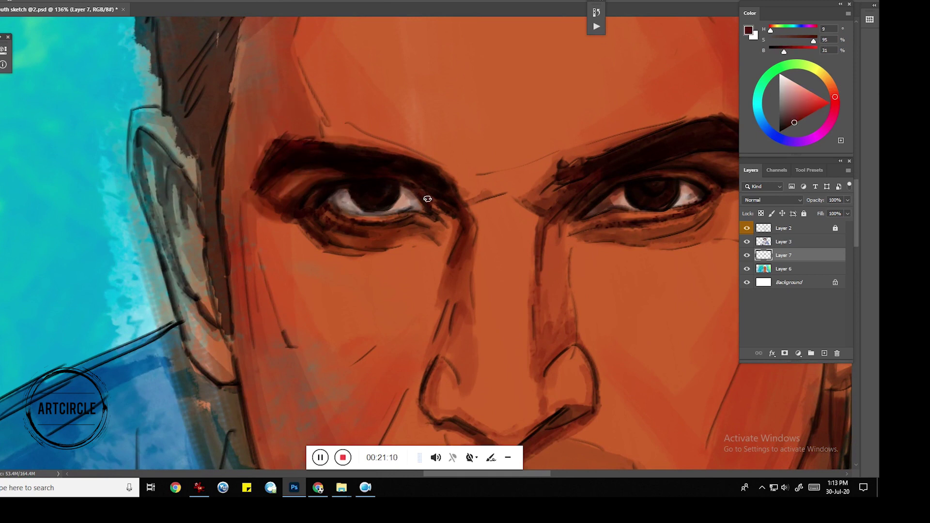
{"action": "left_click_drag", "start_coordinate": [418, 200], "coordinate": [404, 218]}
{"action": "left_click", "coordinate": [399, 214], "text": "alt"}
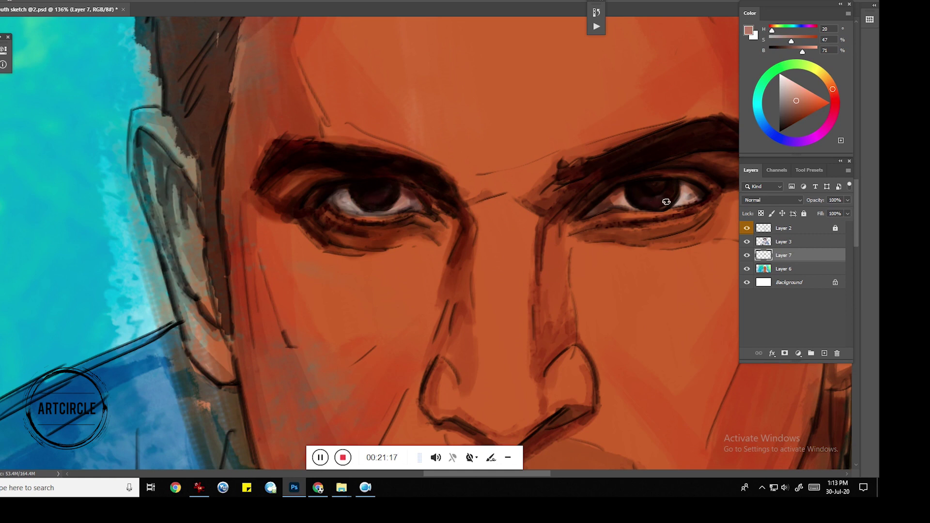
{"action": "scroll", "coordinate": [627, 224], "scroll_direction": "down", "scroll_amount": 3}
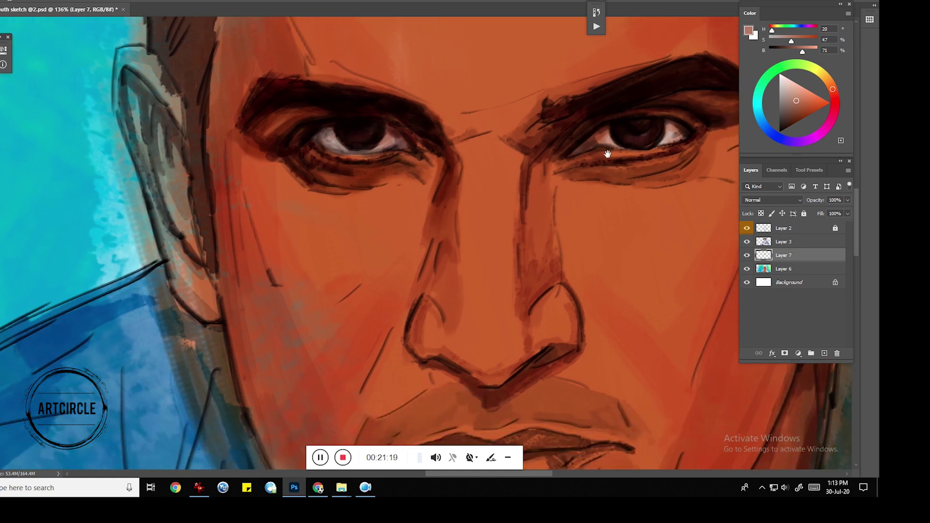
{"action": "scroll", "coordinate": [571, 229], "scroll_direction": "down", "scroll_amount": 3}
{"action": "scroll", "coordinate": [553, 240], "scroll_direction": "down", "scroll_amount": 3}
{"action": "left_click_drag", "start_coordinate": [575, 230], "coordinate": [465, 255]}
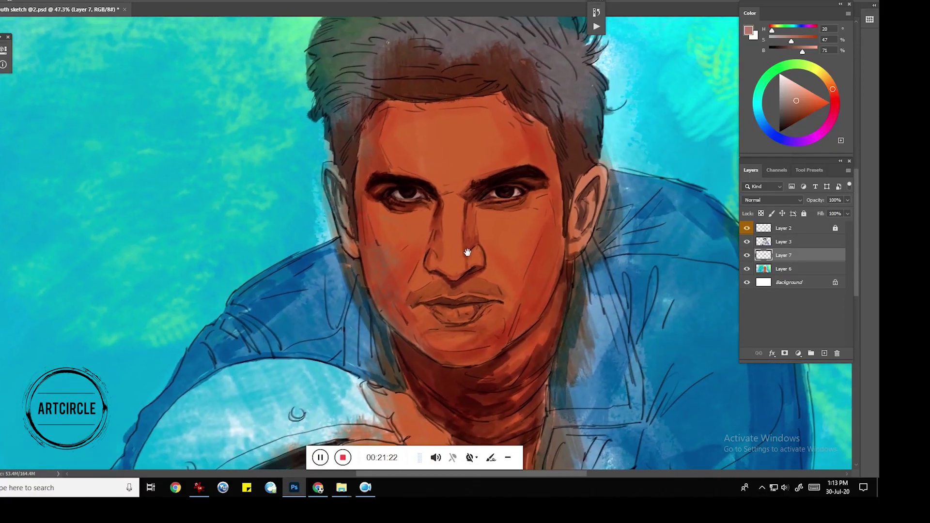
- Save, then choose a saturated red and smaller brush for tinting the nose
{"action": "key", "text": "ctrl+s"}
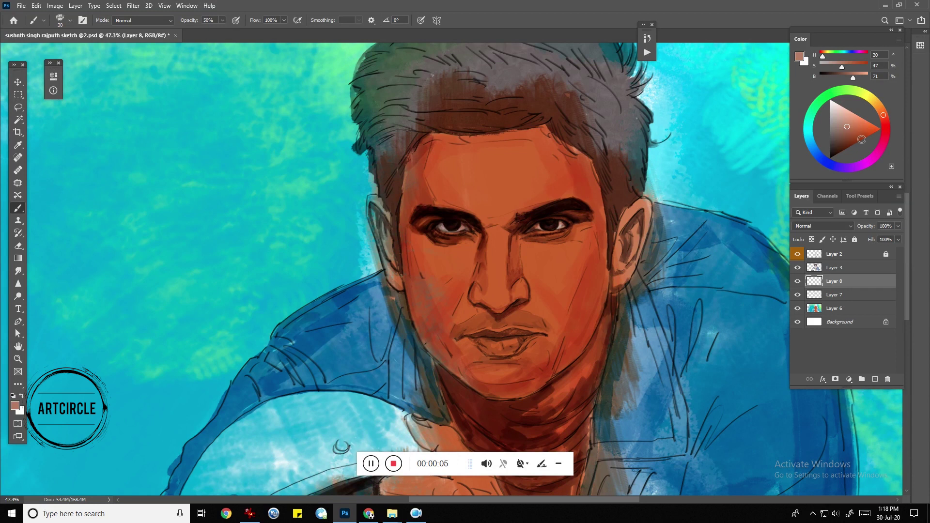
{"action": "left_click", "coordinate": [874, 132]}
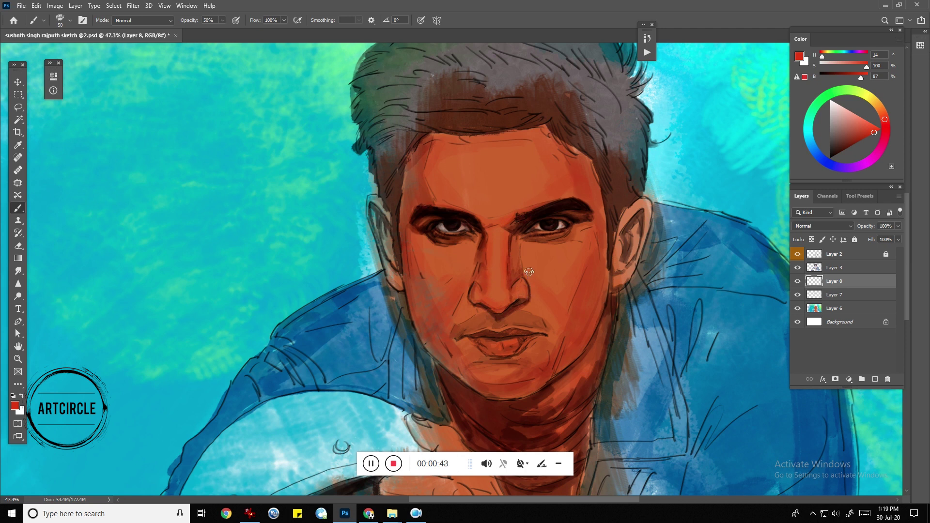
{"action": "scroll", "coordinate": [553, 264], "scroll_direction": "up", "scroll_amount": 3}
{"action": "scroll", "coordinate": [592, 260], "scroll_direction": "up", "scroll_amount": 3}
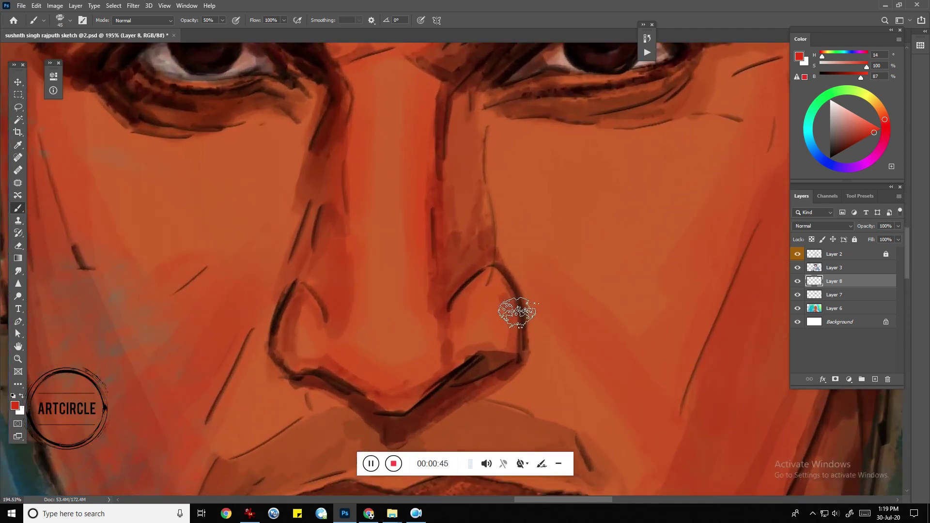
{"action": "key", "text": "bracketleft"}
{"action": "key", "text": "bracketleft"}
{"action": "key", "text": "bracketleft"}
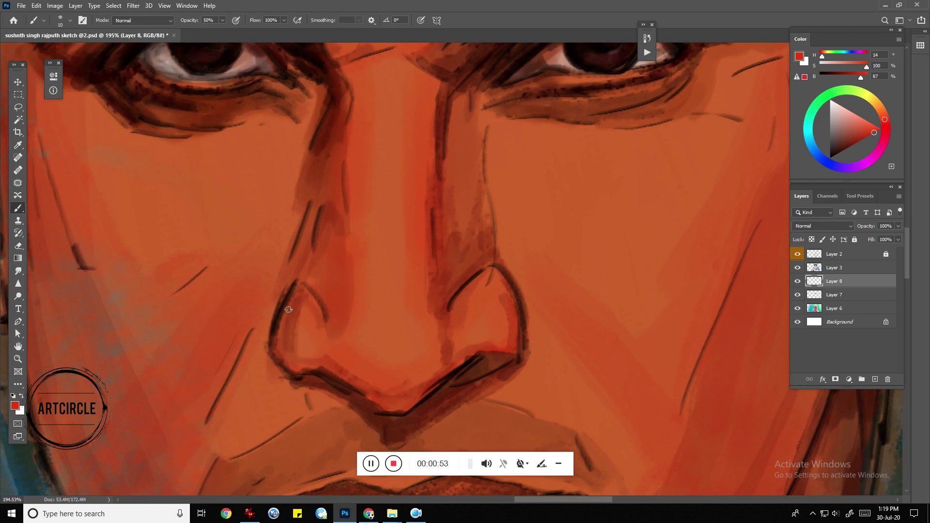
{"action": "left_click_drag", "start_coordinate": [293, 308], "coordinate": [276, 366]}
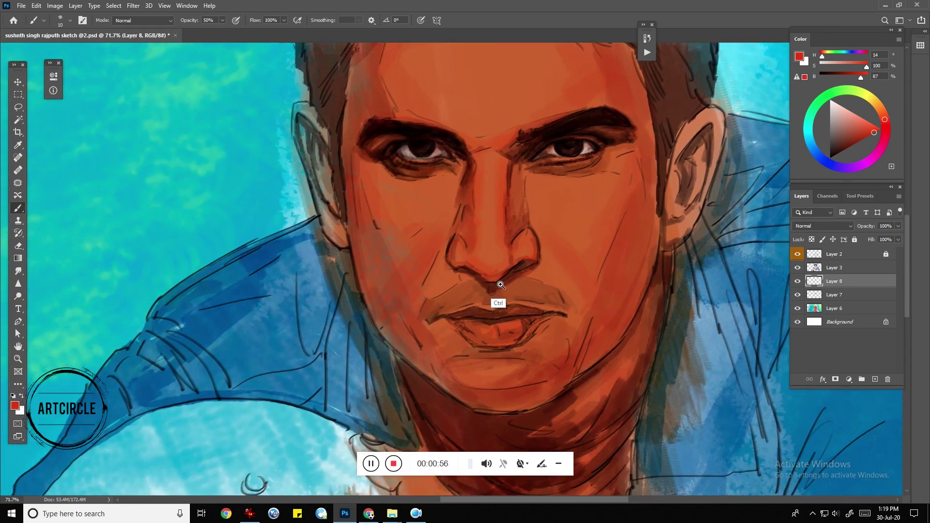
- Paint the lower lip a brighter red with an enlarged brush
{"action": "left_click_drag", "start_coordinate": [513, 281], "coordinate": [501, 280]}
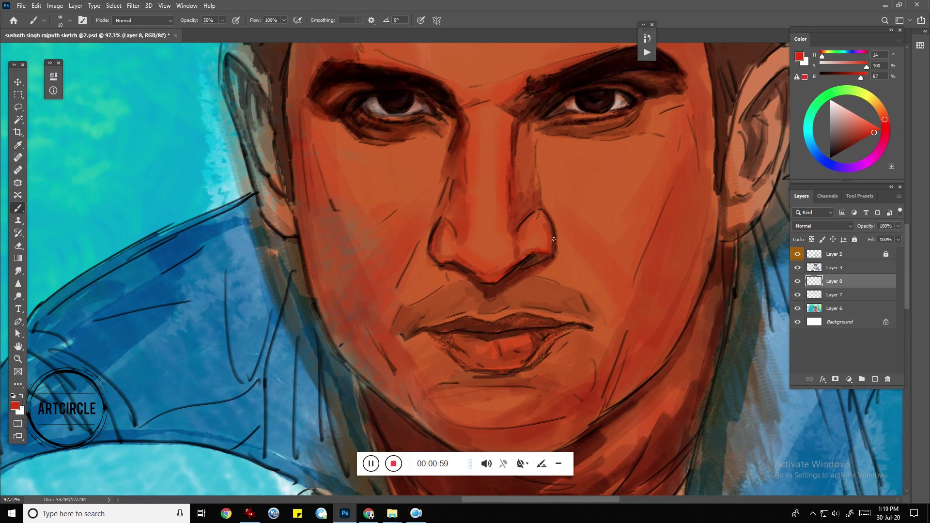
{"action": "left_click_drag", "start_coordinate": [492, 338], "coordinate": [511, 318]}
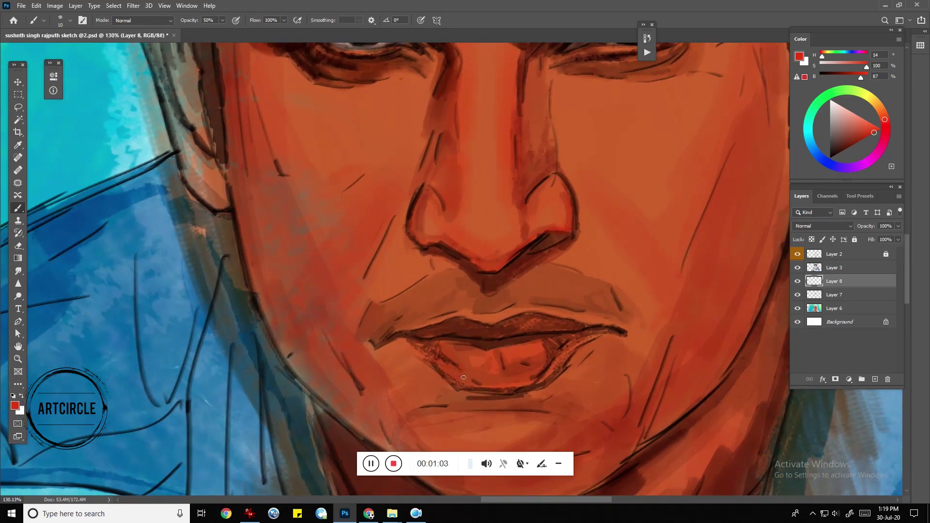
{"action": "key", "text": "bracketright"}
{"action": "key", "text": "bracketright"}
{"action": "key", "text": "bracketright"}
{"action": "key", "text": "bracketright"}
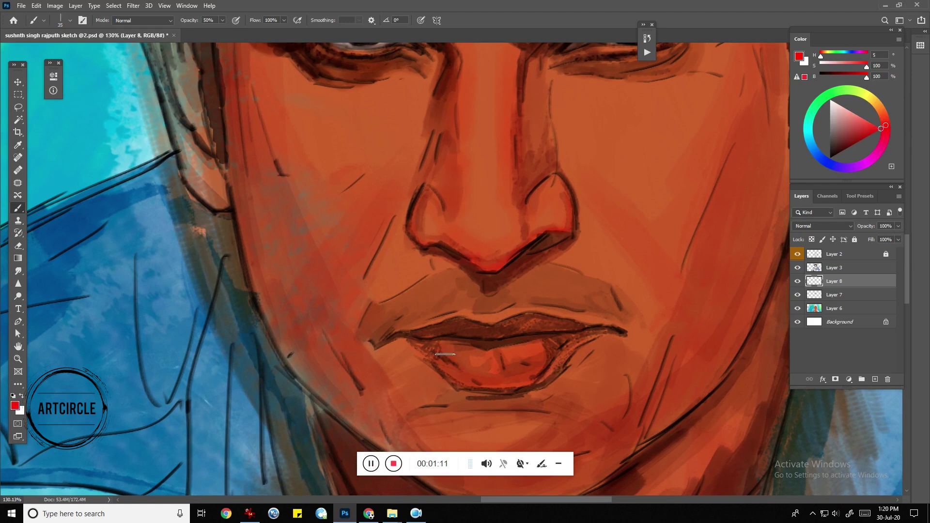
{"action": "mouse_move", "coordinate": [459, 347]}
{"action": "left_mouse_down"}
{"action": "mouse_move", "coordinate": [455, 354]}
{"action": "mouse_move", "coordinate": [478, 358]}
{"action": "mouse_move", "coordinate": [453, 369]}
{"action": "mouse_move", "coordinate": [479, 379]}
{"action": "mouse_move", "coordinate": [506, 360]}
{"action": "mouse_move", "coordinate": [496, 375]}
{"action": "left_mouse_up"}
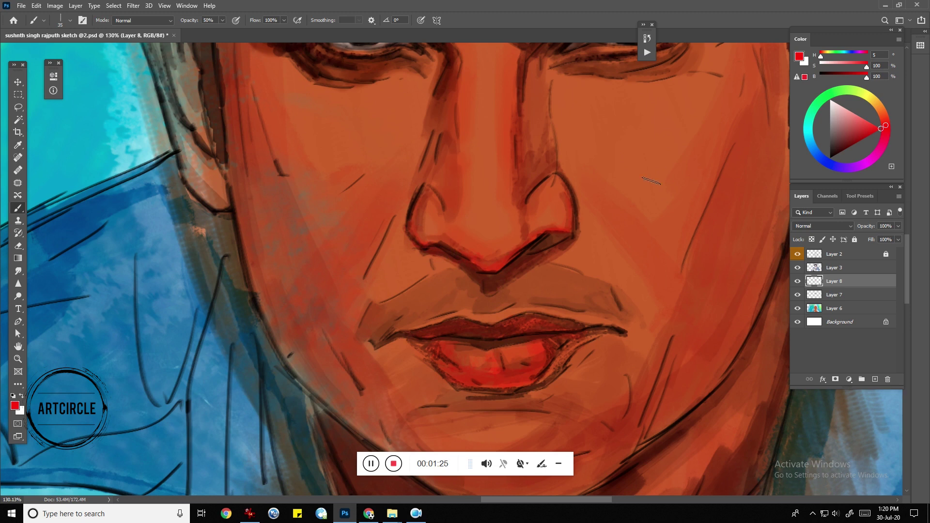
- Pick dark and medium browns for shading the area above the upper lip
{"action": "left_click", "coordinate": [831, 142]}
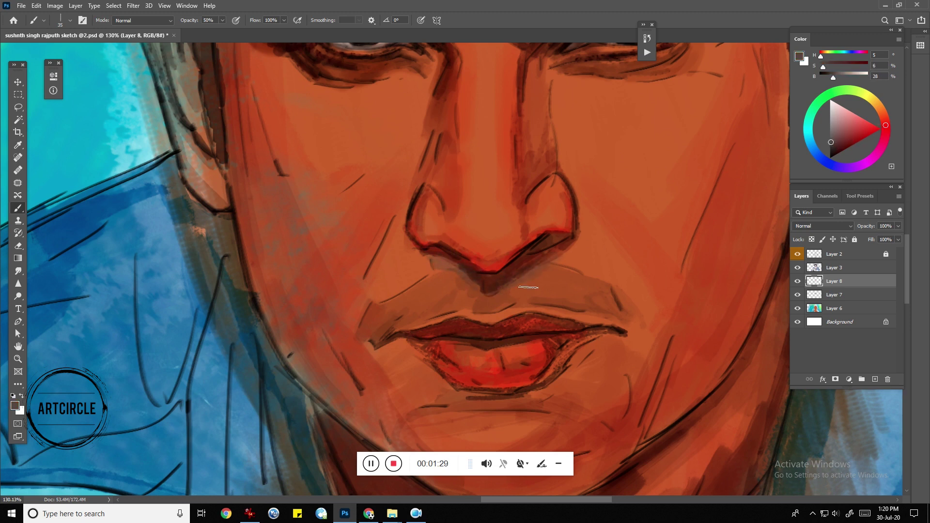
{"action": "left_click", "coordinate": [528, 266], "text": "alt"}
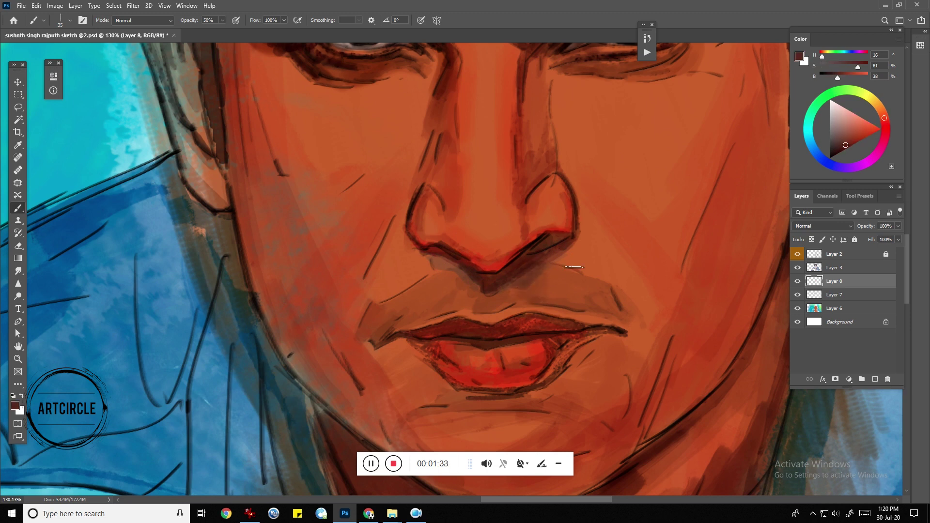
{"action": "left_click", "coordinate": [877, 104]}
{"action": "left_click", "coordinate": [843, 137]}
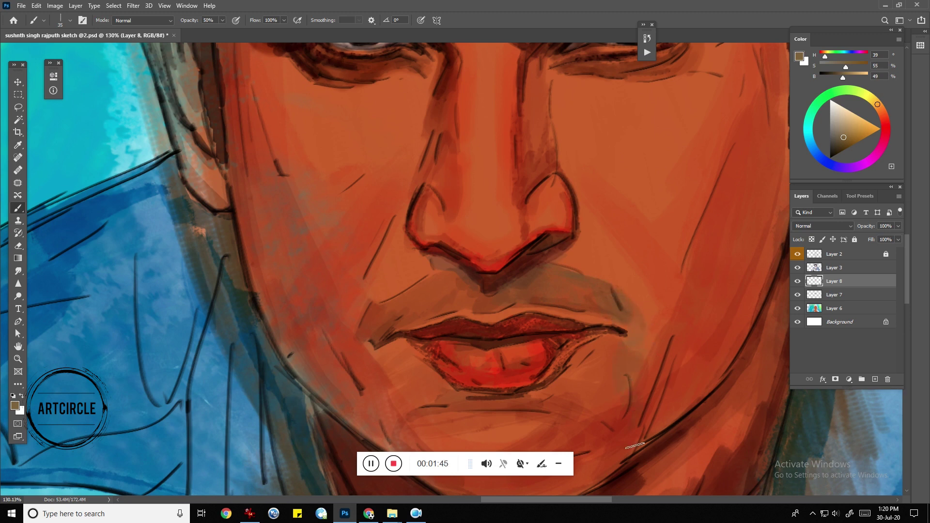
{"action": "scroll", "coordinate": [592, 307], "scroll_direction": "down", "scroll_amount": 5}
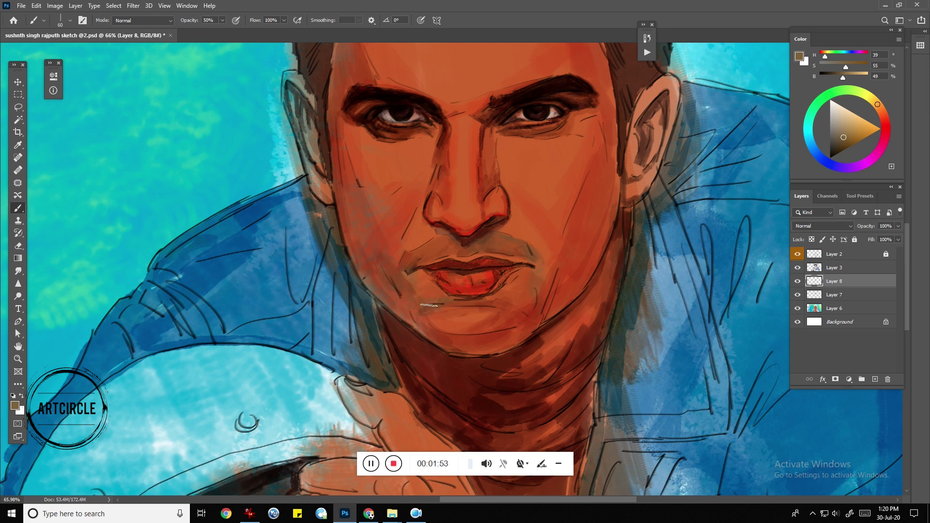
- Add a faint dark chin stroke, then sample a brown skin tone from the face
{"action": "left_click_drag", "start_coordinate": [447, 329], "coordinate": [507, 331]}
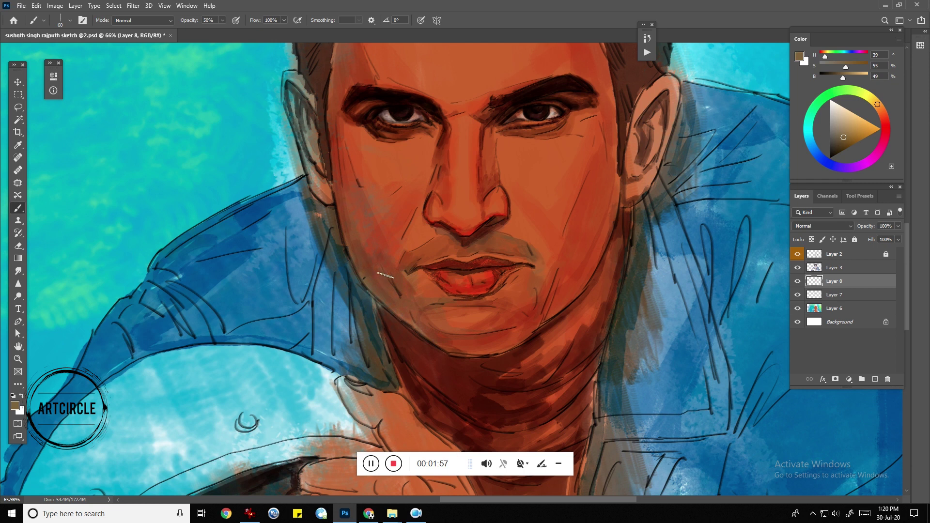
{"action": "left_click_drag", "start_coordinate": [362, 250], "coordinate": [393, 337]}
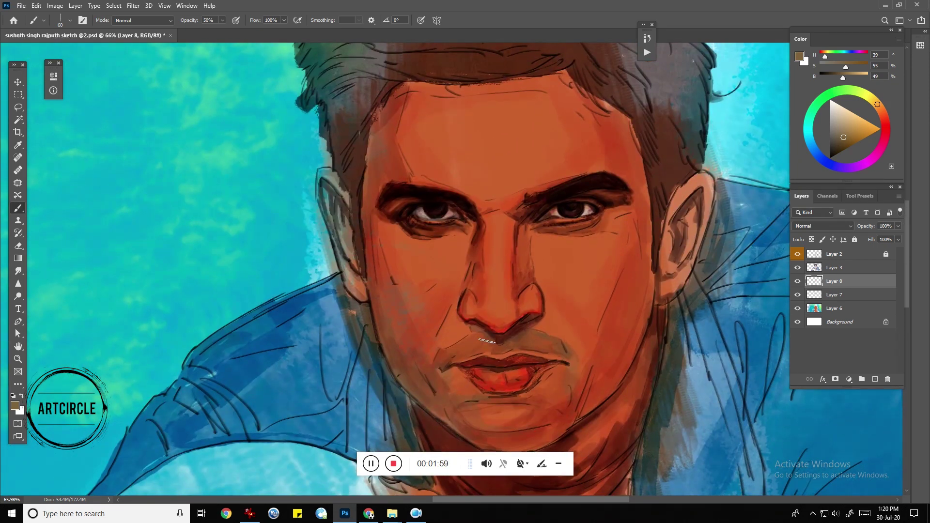
{"action": "left_click", "coordinate": [106, 399], "text": "alt"}
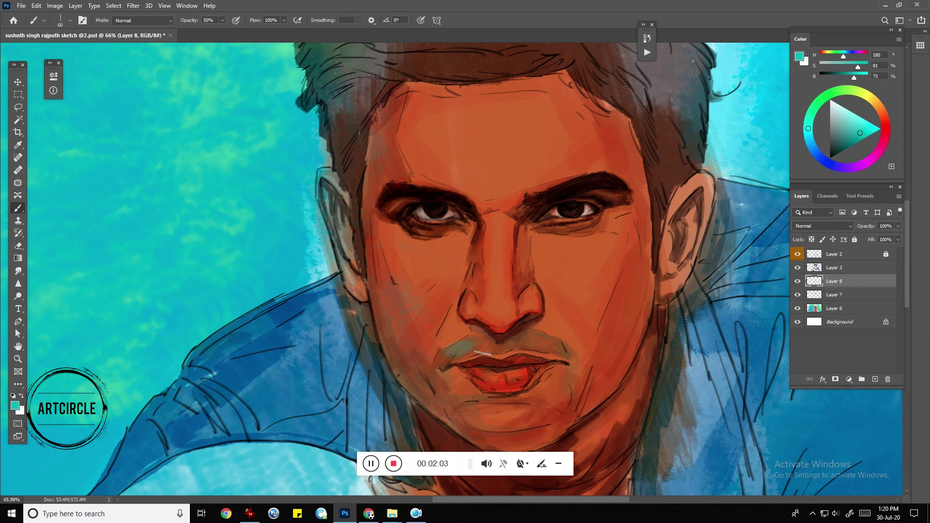
{"action": "left_click", "coordinate": [474, 353], "text": "alt"}
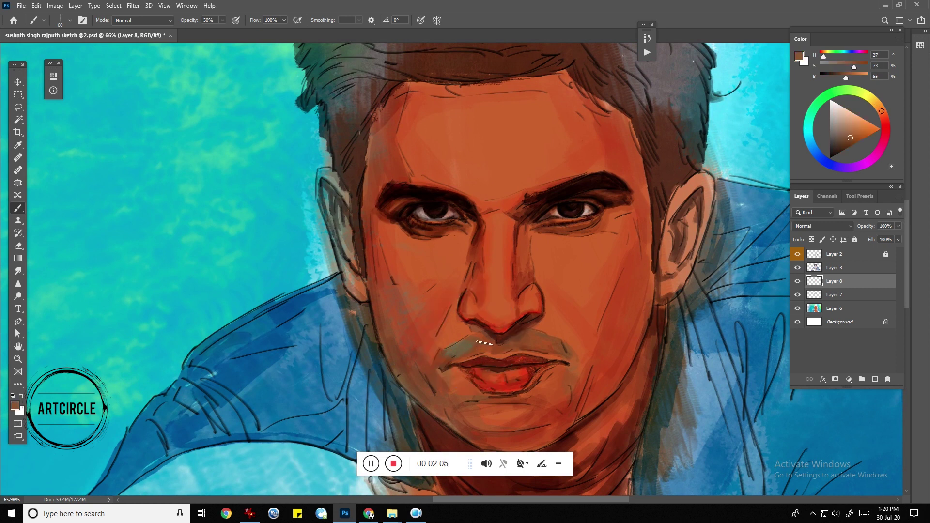
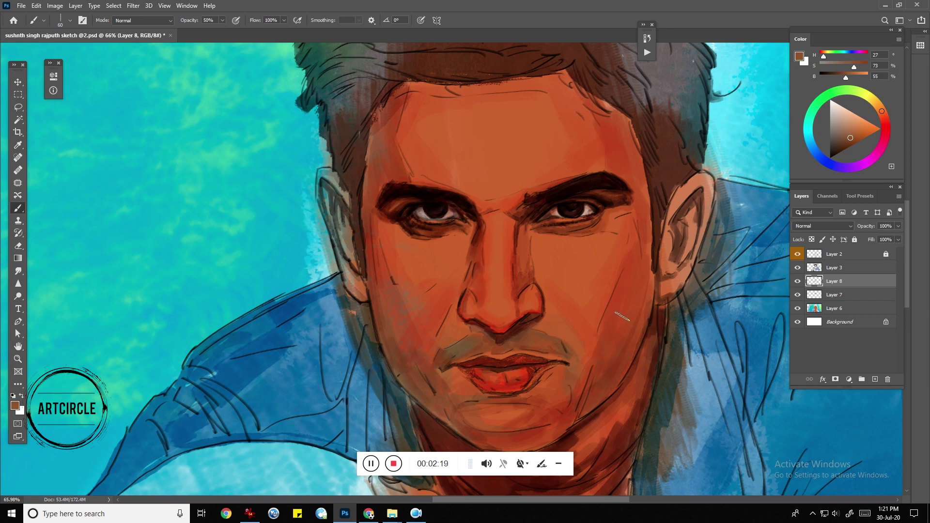
- Darken the jaw and right jaw edge with dark red strokes at 60% brush opacity
{"action": "mouse_move", "coordinate": [598, 355]}
{"action": "left_mouse_down"}
{"action": "mouse_move", "coordinate": [567, 333]}
{"action": "mouse_move", "coordinate": [535, 277]}
{"action": "mouse_move", "coordinate": [562, 300]}
{"action": "left_mouse_up"}
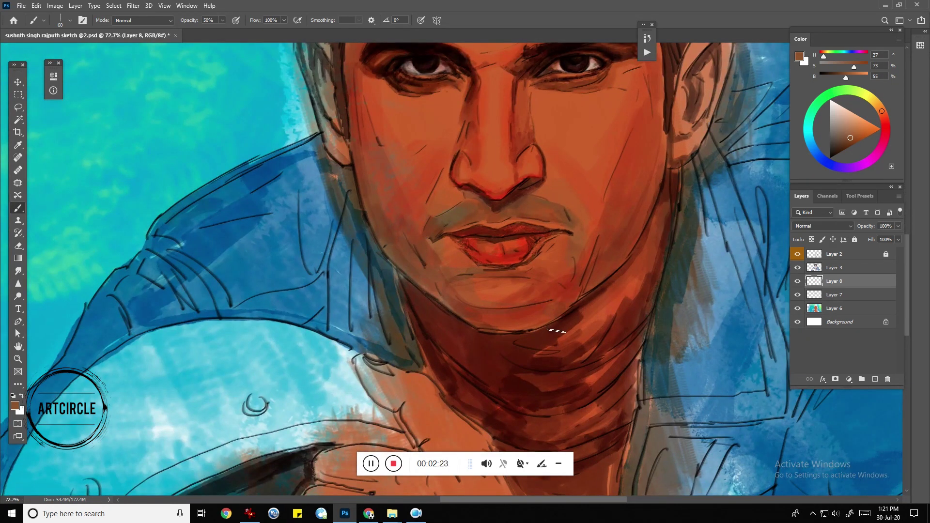
{"action": "left_click", "coordinate": [521, 263], "text": "alt"}
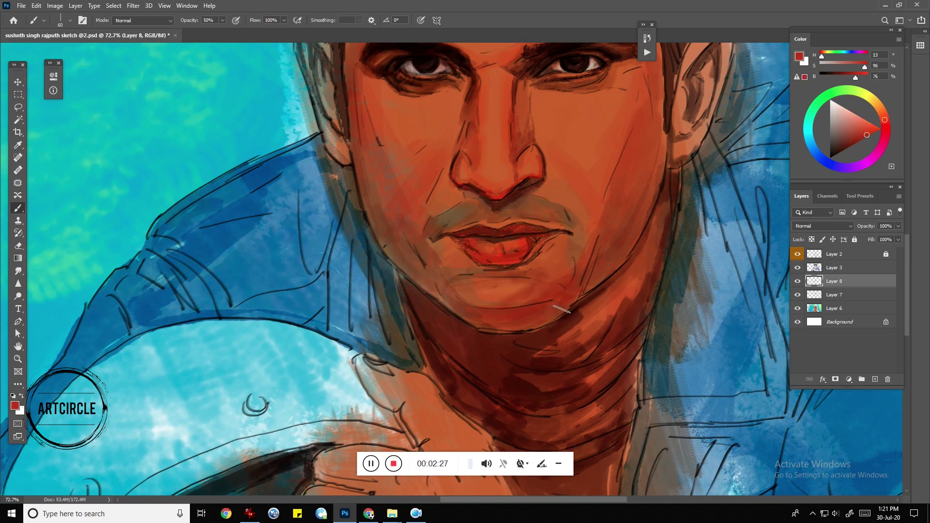
{"action": "left_click", "coordinate": [505, 320], "text": "alt"}
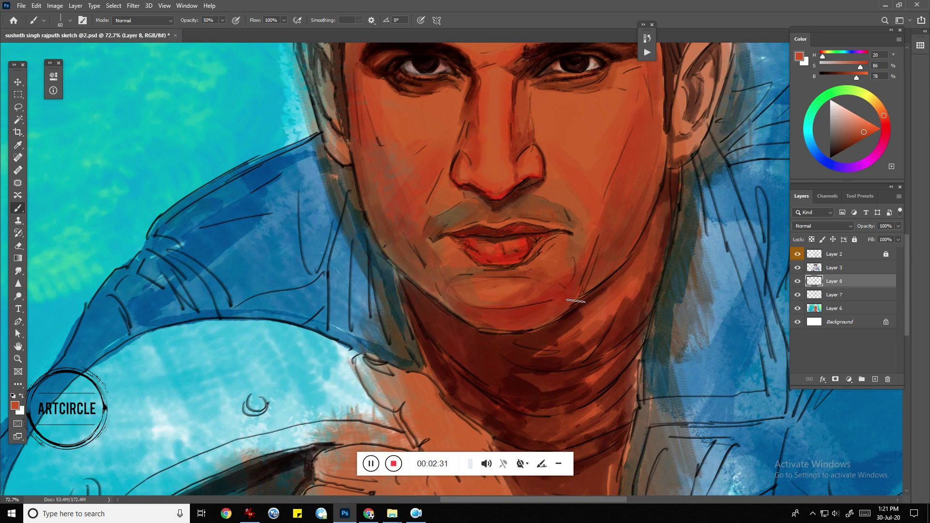
{"action": "key", "text": "bracketright"}
{"action": "key", "text": "bracketright"}
{"action": "key", "text": "bracketright"}
{"action": "key", "text": "6"}
{"action": "left_click", "coordinate": [563, 320], "text": "alt"}
{"action": "left_click_drag", "start_coordinate": [572, 339], "coordinate": [595, 373]}
{"action": "key", "text": "bracketleft"}
{"action": "key", "text": "bracketleft"}
{"action": "key", "text": "bracketleft"}
{"action": "left_click_drag", "start_coordinate": [599, 310], "coordinate": [671, 234]}
{"action": "left_click_drag", "start_coordinate": [657, 270], "coordinate": [619, 362]}
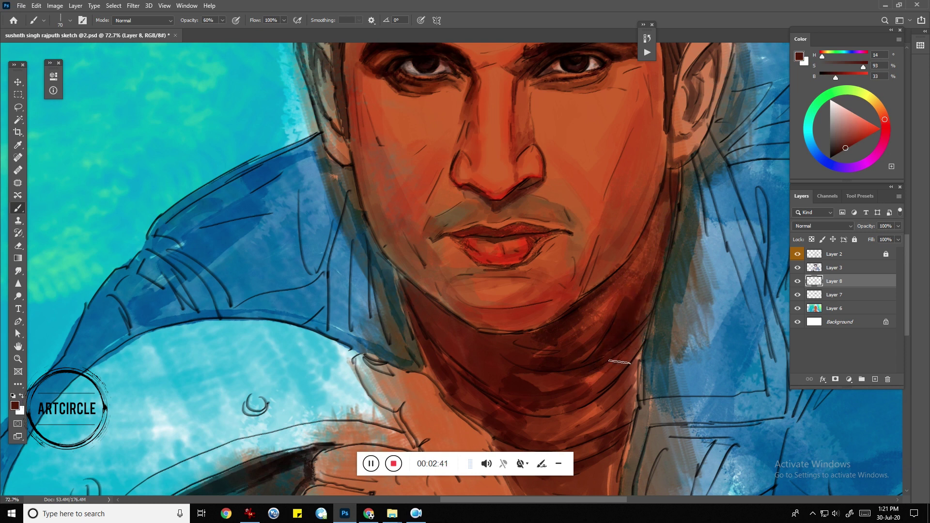
- Deepen the neck and under-chin shadows with a darker brown
{"action": "left_click", "coordinate": [588, 387], "text": "alt"}
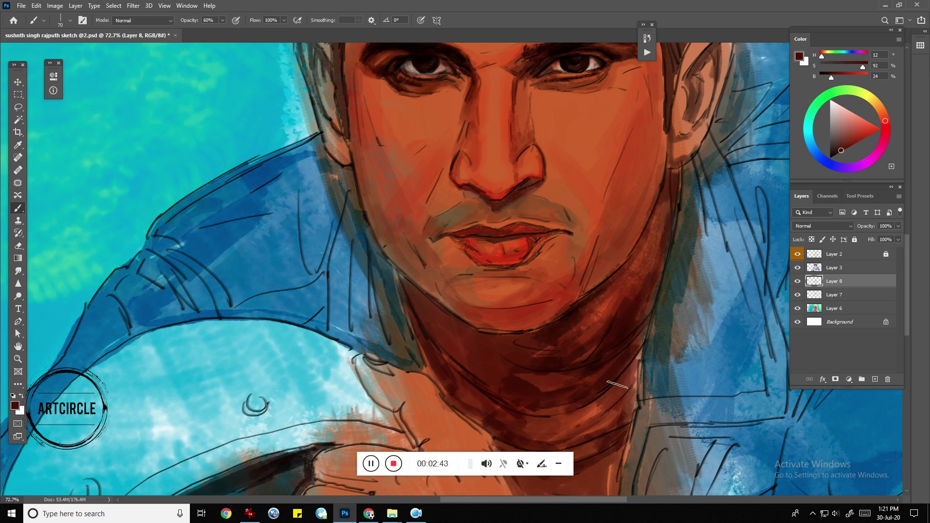
{"action": "left_click_drag", "start_coordinate": [618, 384], "coordinate": [576, 436]}
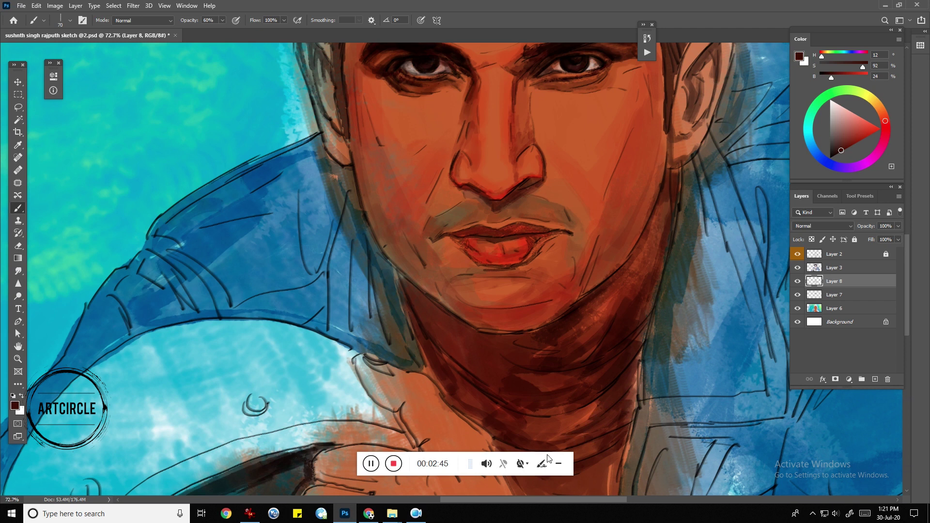
{"action": "mouse_move", "coordinate": [624, 408]}
{"action": "left_mouse_down"}
{"action": "mouse_move", "coordinate": [591, 442]}
{"action": "mouse_move", "coordinate": [514, 448]}
{"action": "mouse_move", "coordinate": [618, 419]}
{"action": "left_mouse_up"}
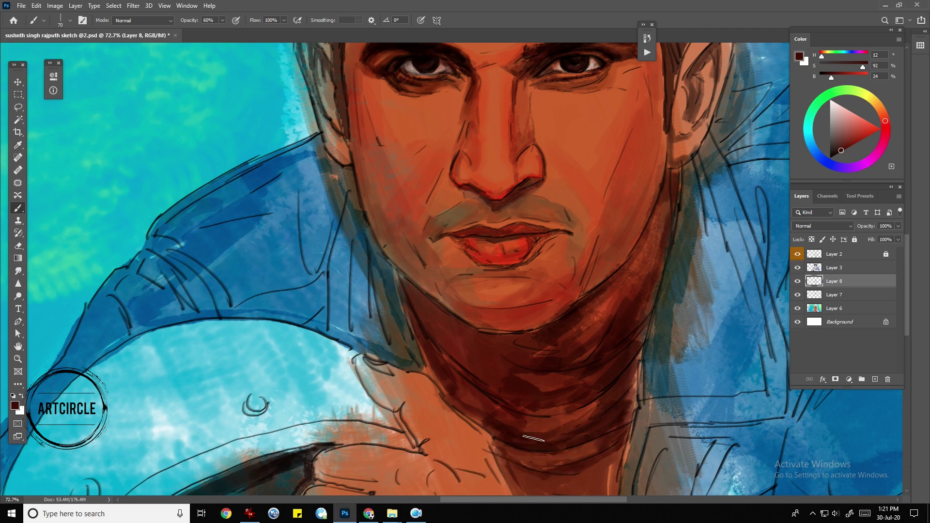
{"action": "left_click_drag", "start_coordinate": [513, 438], "coordinate": [457, 363]}
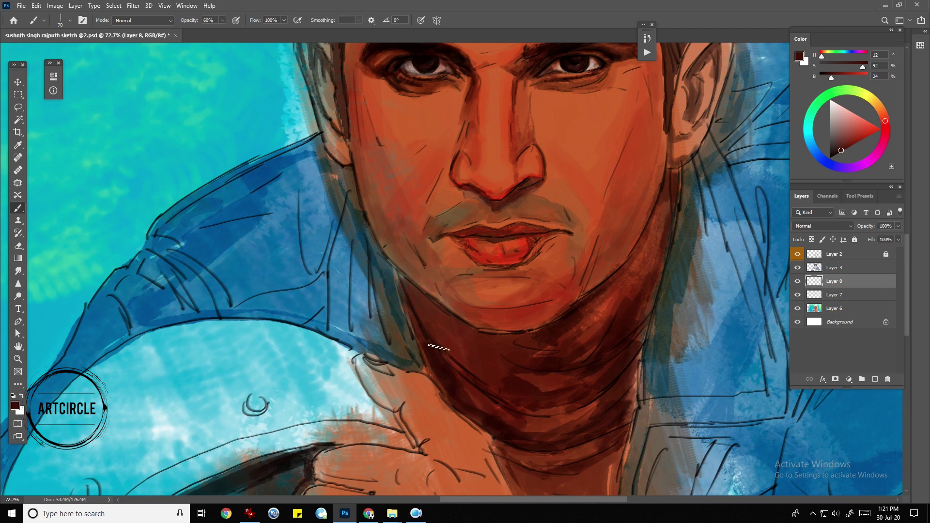
{"action": "mouse_move", "coordinate": [489, 353]}
{"action": "left_mouse_down"}
{"action": "mouse_move", "coordinate": [533, 340]}
{"action": "mouse_move", "coordinate": [504, 380]}
{"action": "left_mouse_up"}
{"action": "mouse_move", "coordinate": [461, 348]}
{"action": "left_mouse_down"}
{"action": "mouse_move", "coordinate": [513, 409]}
{"action": "mouse_move", "coordinate": [538, 351]}
{"action": "mouse_move", "coordinate": [562, 392]}
{"action": "mouse_move", "coordinate": [547, 419]}
{"action": "mouse_move", "coordinate": [589, 431]}
{"action": "mouse_move", "coordinate": [502, 446]}
{"action": "left_mouse_up"}
- Lay a bright red accent stroke along the lower neck
{"action": "left_click_drag", "start_coordinate": [858, 131], "coordinate": [881, 128]}
{"action": "left_click", "coordinate": [885, 128]}
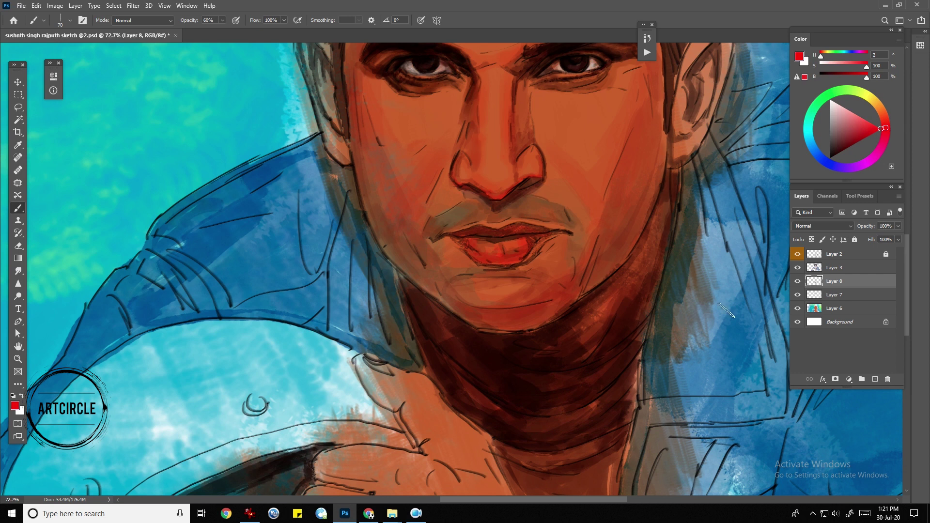
{"action": "left_click_drag", "start_coordinate": [626, 443], "coordinate": [513, 467]}
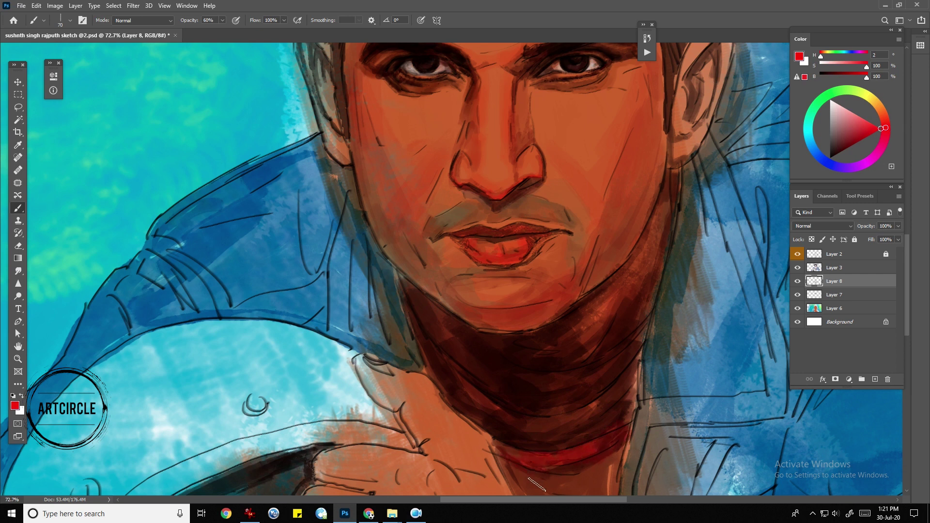
- Fill the shadow area beneath the neck with red
{"action": "mouse_move", "coordinate": [564, 422]}
{"action": "left_mouse_down"}
{"action": "mouse_move", "coordinate": [555, 421]}
{"action": "mouse_move", "coordinate": [502, 305]}
{"action": "left_mouse_up"}
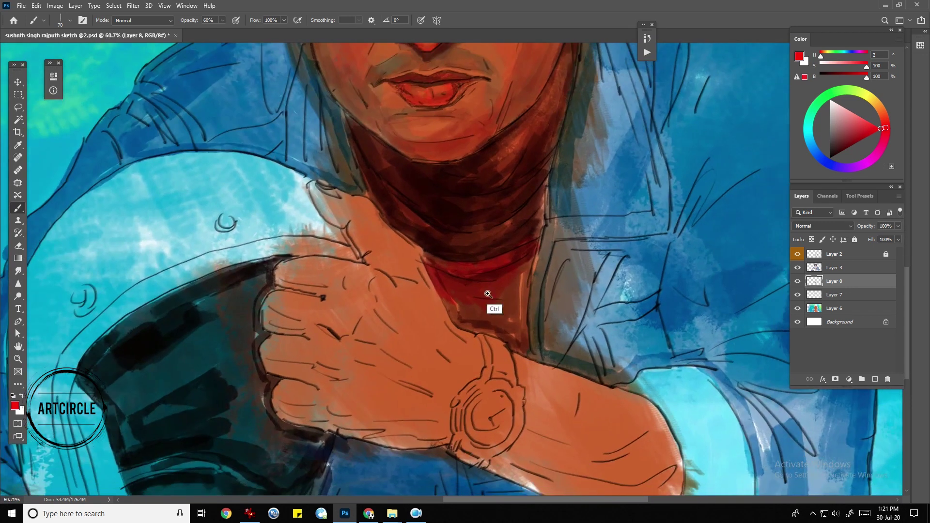
{"action": "mouse_move", "coordinate": [448, 290]}
{"action": "left_mouse_down"}
{"action": "mouse_move", "coordinate": [461, 297]}
{"action": "mouse_move", "coordinate": [531, 269]}
{"action": "left_mouse_up"}
{"action": "mouse_move", "coordinate": [509, 305]}
{"action": "left_mouse_down"}
{"action": "mouse_move", "coordinate": [543, 252]}
{"action": "mouse_move", "coordinate": [521, 349]}
{"action": "left_mouse_up"}
{"action": "left_click_drag", "start_coordinate": [523, 268], "coordinate": [527, 345]}
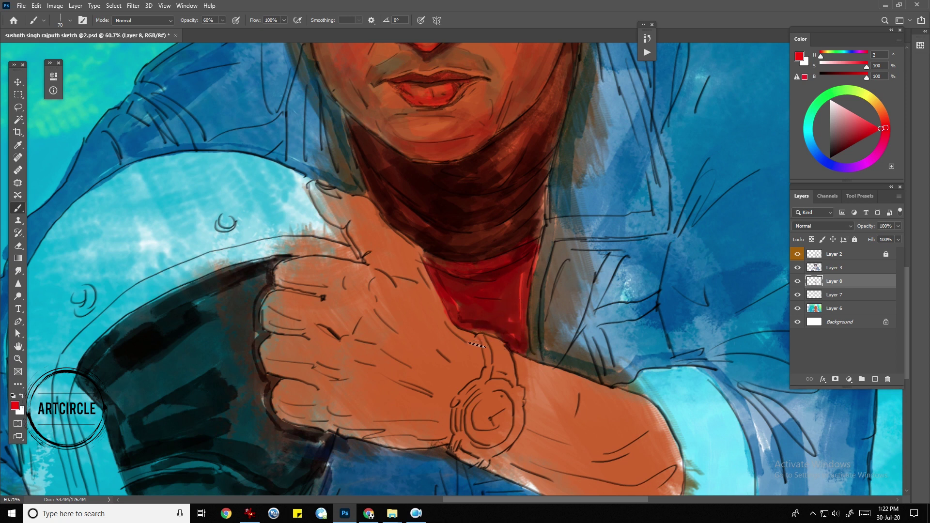
- Paint the watch strap red on both sides of the dial and save the portrait
{"action": "mouse_move", "coordinate": [495, 342]}
{"action": "left_mouse_down"}
{"action": "mouse_move", "coordinate": [497, 373]}
{"action": "mouse_move", "coordinate": [504, 382]}
{"action": "mouse_move", "coordinate": [499, 344]}
{"action": "mouse_move", "coordinate": [513, 378]}
{"action": "mouse_move", "coordinate": [485, 383]}
{"action": "mouse_move", "coordinate": [494, 388]}
{"action": "mouse_move", "coordinate": [485, 281]}
{"action": "left_mouse_up"}
{"action": "mouse_move", "coordinate": [466, 369]}
{"action": "left_mouse_down"}
{"action": "mouse_move", "coordinate": [443, 368]}
{"action": "mouse_move", "coordinate": [458, 377]}
{"action": "left_mouse_up"}
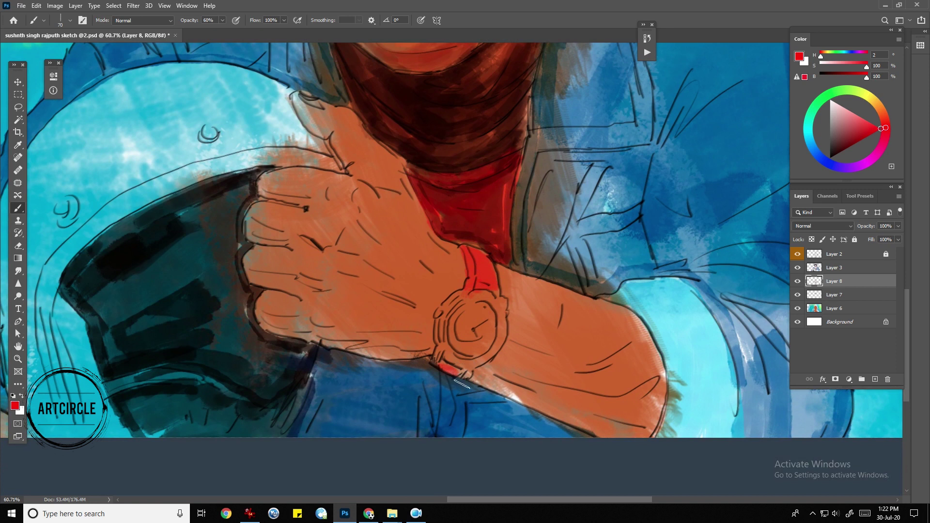
{"action": "left_click_drag", "start_coordinate": [455, 371], "coordinate": [467, 376]}
{"action": "left_click_drag", "start_coordinate": [486, 258], "coordinate": [497, 290]}
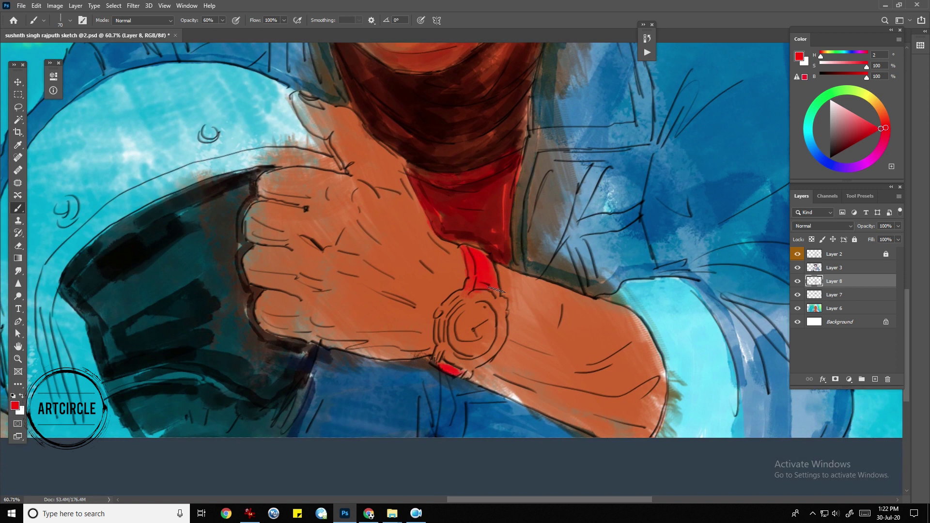
{"action": "key", "text": "ctrl+s"}
{"action": "left_click", "coordinate": [844, 149]}
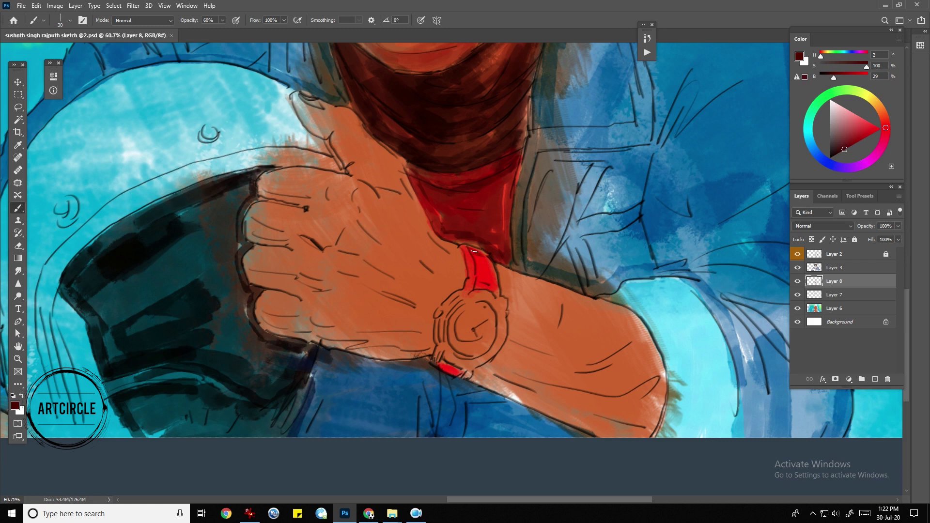
- Shade the watch strap and lower-left of the dial with darker red
{"action": "mouse_move", "coordinate": [495, 280]}
{"action": "left_mouse_down"}
{"action": "mouse_move", "coordinate": [485, 264]}
{"action": "mouse_move", "coordinate": [489, 285]}
{"action": "left_mouse_up"}
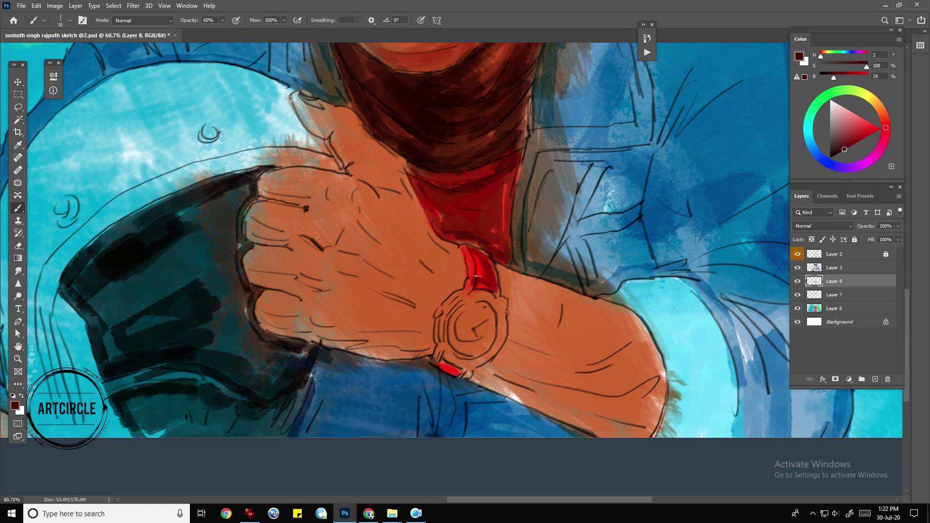
{"action": "mouse_move", "coordinate": [471, 266]}
{"action": "left_mouse_down"}
{"action": "mouse_move", "coordinate": [475, 290]}
{"action": "mouse_move", "coordinate": [482, 272]}
{"action": "left_mouse_up"}
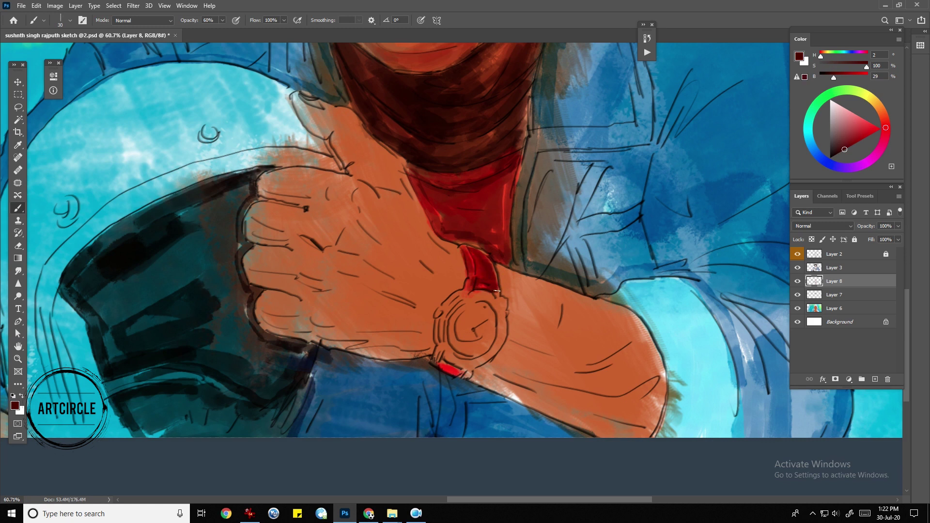
{"action": "left_click_drag", "start_coordinate": [472, 309], "coordinate": [461, 321]}
{"action": "mouse_move", "coordinate": [464, 348]}
{"action": "left_mouse_down"}
{"action": "mouse_move", "coordinate": [465, 315]}
{"action": "mouse_move", "coordinate": [473, 350]}
{"action": "mouse_move", "coordinate": [480, 312]}
{"action": "mouse_move", "coordinate": [491, 320]}
{"action": "left_mouse_up"}
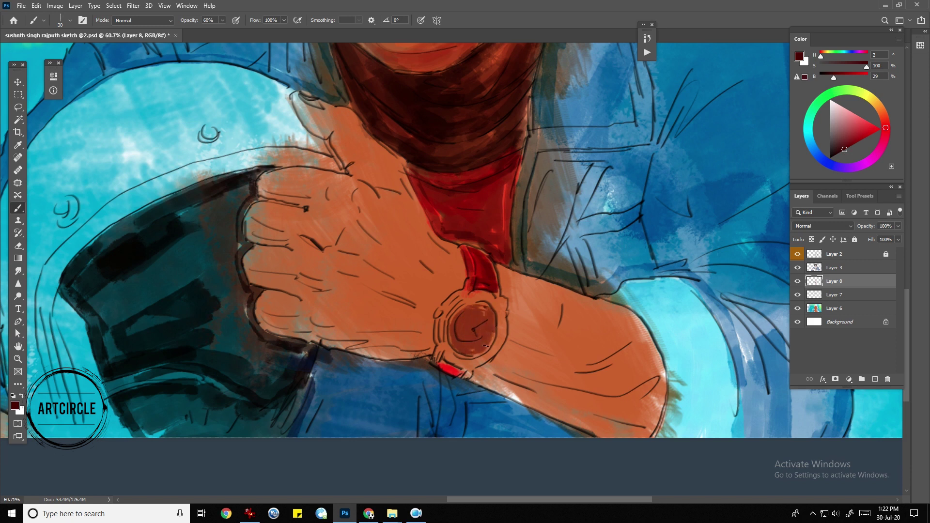
- Darken the dial with black, draw a watch hand, and outline the watch in dark blue
{"action": "key", "text": "d"}
{"action": "left_click_drag", "start_coordinate": [468, 320], "coordinate": [466, 317]}
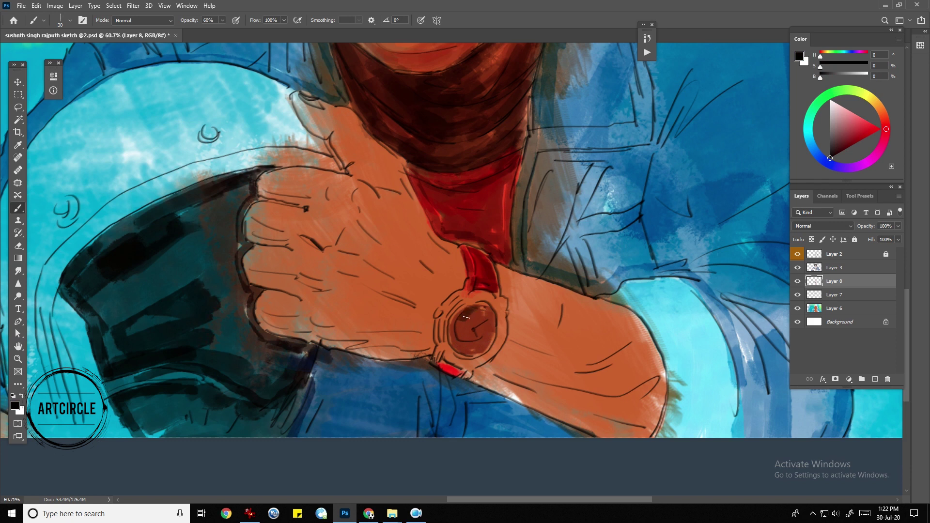
{"action": "mouse_move", "coordinate": [473, 328]}
{"action": "left_mouse_down"}
{"action": "mouse_move", "coordinate": [488, 325]}
{"action": "mouse_move", "coordinate": [490, 312]}
{"action": "mouse_move", "coordinate": [482, 339]}
{"action": "mouse_move", "coordinate": [460, 335]}
{"action": "mouse_move", "coordinate": [469, 355]}
{"action": "mouse_move", "coordinate": [441, 329]}
{"action": "mouse_move", "coordinate": [463, 296]}
{"action": "left_mouse_up"}
{"action": "left_click", "coordinate": [461, 411], "text": "alt"}
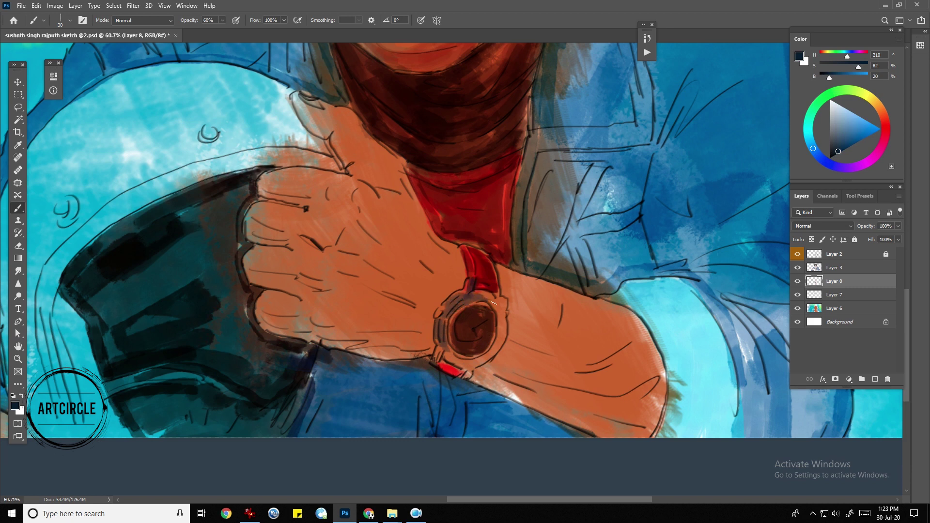
{"action": "mouse_move", "coordinate": [492, 301]}
{"action": "left_mouse_down"}
{"action": "mouse_move", "coordinate": [507, 315]}
{"action": "mouse_move", "coordinate": [504, 334]}
{"action": "mouse_move", "coordinate": [470, 364]}
{"action": "mouse_move", "coordinate": [444, 349]}
{"action": "mouse_move", "coordinate": [476, 306]}
{"action": "left_mouse_up"}
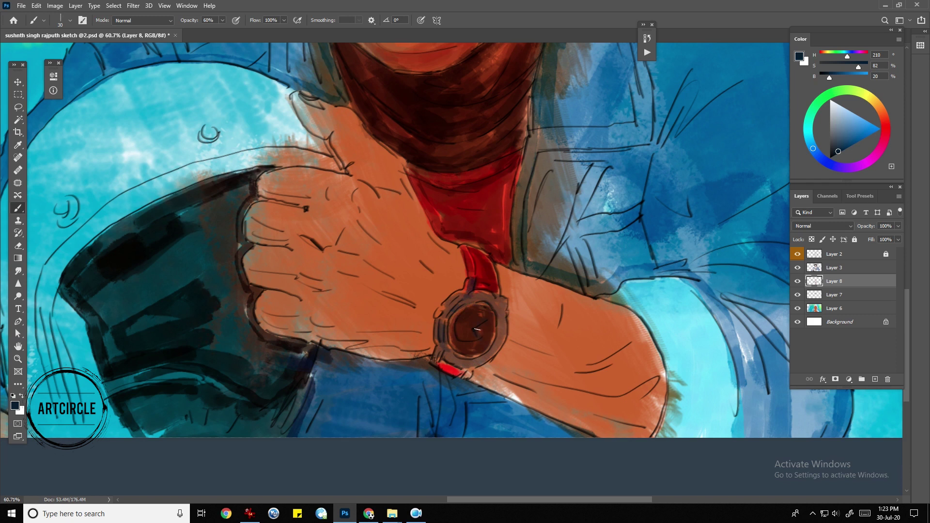
{"action": "left_click_drag", "start_coordinate": [456, 363], "coordinate": [472, 374]}
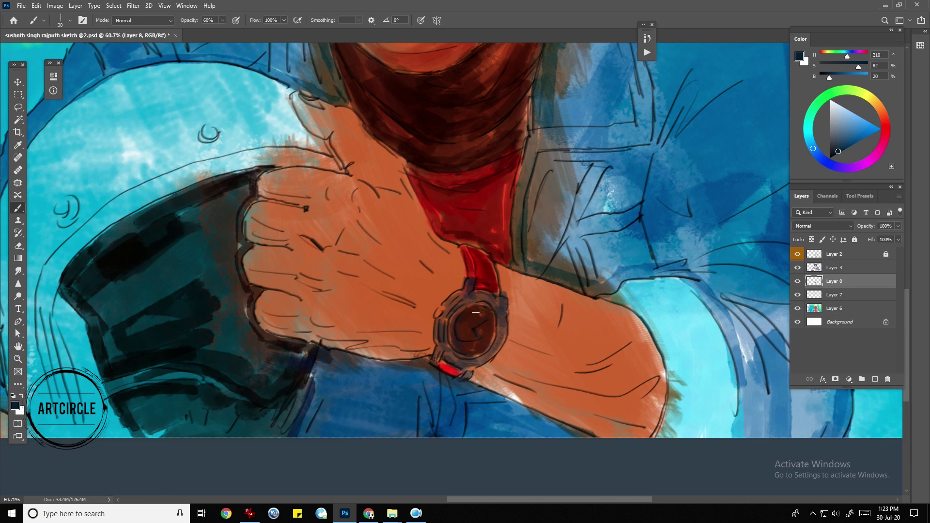
- Paint a shadow along the arm's right edge and hatch dark blue strokes beside it
{"action": "key", "text": "bracketright"}
{"action": "mouse_move", "coordinate": [626, 302]}
{"action": "left_mouse_down"}
{"action": "mouse_move", "coordinate": [652, 325]}
{"action": "mouse_move", "coordinate": [671, 368]}
{"action": "left_mouse_up"}
{"action": "mouse_move", "coordinate": [677, 413]}
{"action": "left_mouse_down"}
{"action": "mouse_move", "coordinate": [648, 306]}
{"action": "mouse_move", "coordinate": [640, 324]}
{"action": "mouse_move", "coordinate": [691, 336]}
{"action": "mouse_move", "coordinate": [669, 273]}
{"action": "left_mouse_up"}
{"action": "key", "text": "bracketright"}
{"action": "key", "text": "bracketright"}
{"action": "key", "text": "bracketright"}
{"action": "mouse_move", "coordinate": [673, 306]}
{"action": "left_mouse_down"}
{"action": "mouse_move", "coordinate": [676, 232]}
{"action": "mouse_move", "coordinate": [687, 224]}
{"action": "mouse_move", "coordinate": [703, 280]}
{"action": "left_mouse_up"}
{"action": "mouse_move", "coordinate": [673, 184]}
{"action": "left_mouse_down"}
{"action": "mouse_move", "coordinate": [606, 189]}
{"action": "mouse_move", "coordinate": [701, 255]}
{"action": "mouse_move", "coordinate": [709, 307]}
{"action": "mouse_move", "coordinate": [700, 233]}
{"action": "left_mouse_up"}
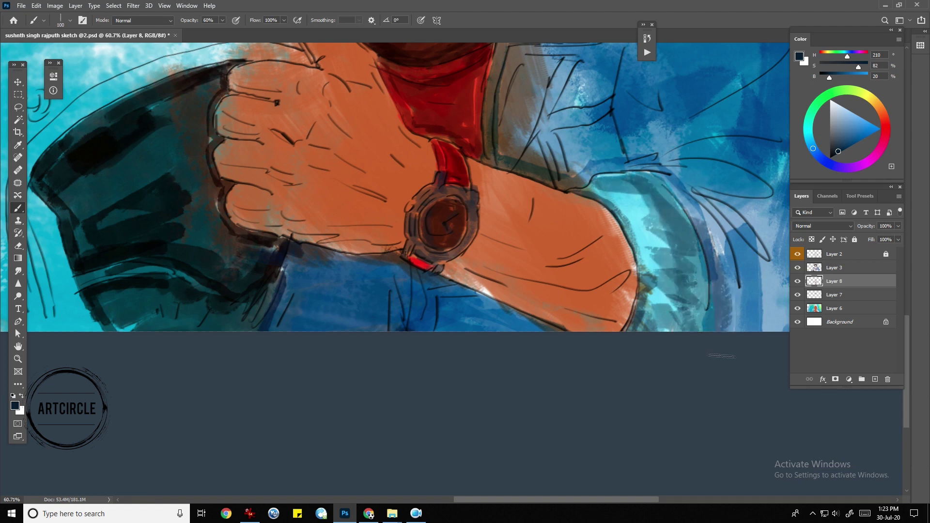
- Paint medium blue strokes sampled from the jacket to the right of the arm
{"action": "left_click", "coordinate": [712, 296], "text": "alt"}
{"action": "mouse_move", "coordinate": [707, 329]}
{"action": "left_mouse_down"}
{"action": "mouse_move", "coordinate": [726, 219]}
{"action": "mouse_move", "coordinate": [756, 330]}
{"action": "left_mouse_up"}
{"action": "left_click_drag", "start_coordinate": [747, 242], "coordinate": [770, 329]}
{"action": "scroll", "coordinate": [747, 234], "scroll_direction": "down", "scroll_amount": 3}
{"action": "scroll", "coordinate": [679, 238], "scroll_direction": "down", "scroll_amount": 2}
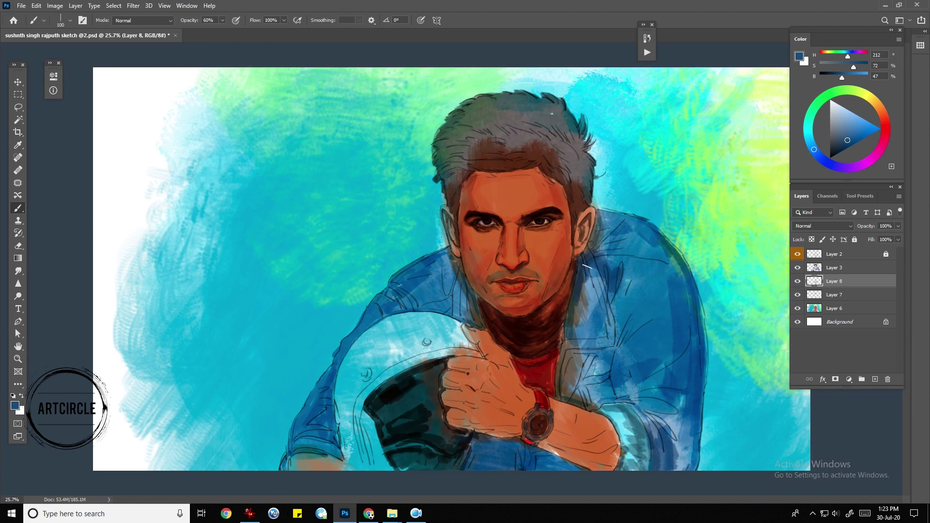
- Darken the jacket collar, right side and shoulder with muted blue-grey strokes
{"action": "left_click", "coordinate": [585, 281], "text": "alt"}
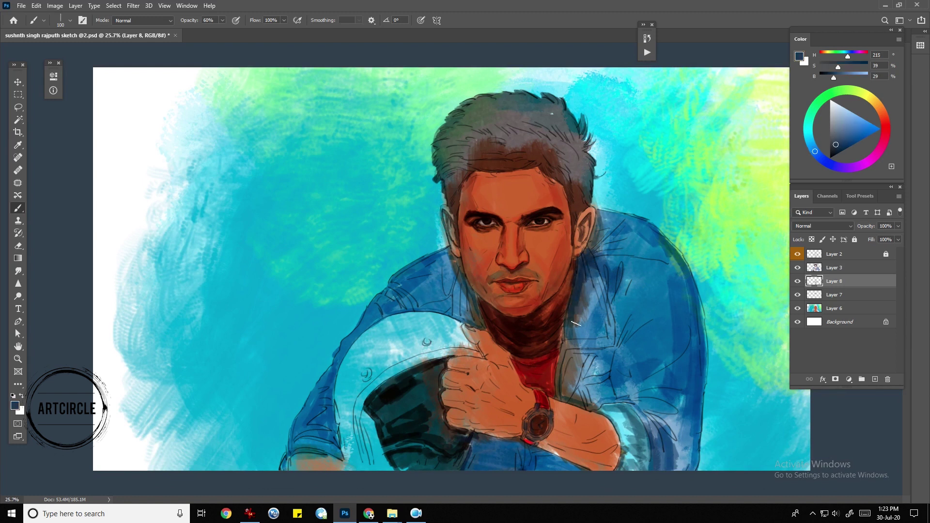
{"action": "mouse_move", "coordinate": [574, 340]}
{"action": "left_mouse_down"}
{"action": "mouse_move", "coordinate": [577, 354]}
{"action": "mouse_move", "coordinate": [608, 357]}
{"action": "mouse_move", "coordinate": [591, 380]}
{"action": "mouse_move", "coordinate": [613, 386]}
{"action": "mouse_move", "coordinate": [618, 401]}
{"action": "mouse_move", "coordinate": [600, 404]}
{"action": "mouse_move", "coordinate": [579, 385]}
{"action": "mouse_move", "coordinate": [592, 395]}
{"action": "left_mouse_up"}
{"action": "mouse_move", "coordinate": [598, 360]}
{"action": "left_mouse_down"}
{"action": "mouse_move", "coordinate": [595, 406]}
{"action": "mouse_move", "coordinate": [611, 371]}
{"action": "mouse_move", "coordinate": [611, 388]}
{"action": "left_mouse_up"}
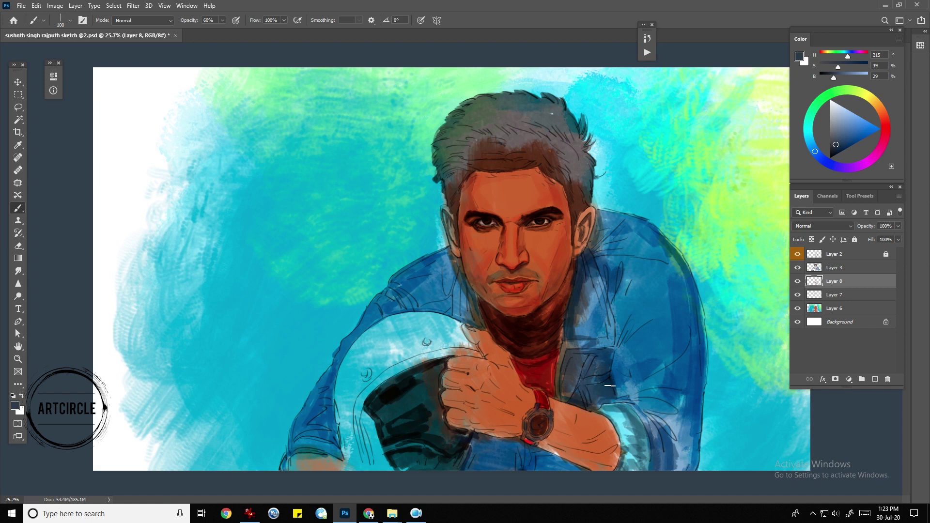
{"action": "left_click_drag", "start_coordinate": [621, 357], "coordinate": [640, 330]}
{"action": "left_click_drag", "start_coordinate": [613, 378], "coordinate": [630, 303]}
{"action": "mouse_move", "coordinate": [615, 342]}
{"action": "left_mouse_down"}
{"action": "mouse_move", "coordinate": [639, 261]}
{"action": "mouse_move", "coordinate": [618, 305]}
{"action": "mouse_move", "coordinate": [649, 264]}
{"action": "mouse_move", "coordinate": [695, 288]}
{"action": "left_mouse_up"}
{"action": "left_click_drag", "start_coordinate": [639, 262], "coordinate": [622, 237]}
{"action": "mouse_move", "coordinate": [605, 234]}
{"action": "left_mouse_down"}
{"action": "mouse_move", "coordinate": [611, 218]}
{"action": "mouse_move", "coordinate": [671, 252]}
{"action": "mouse_move", "coordinate": [649, 240]}
{"action": "mouse_move", "coordinate": [683, 270]}
{"action": "left_mouse_up"}
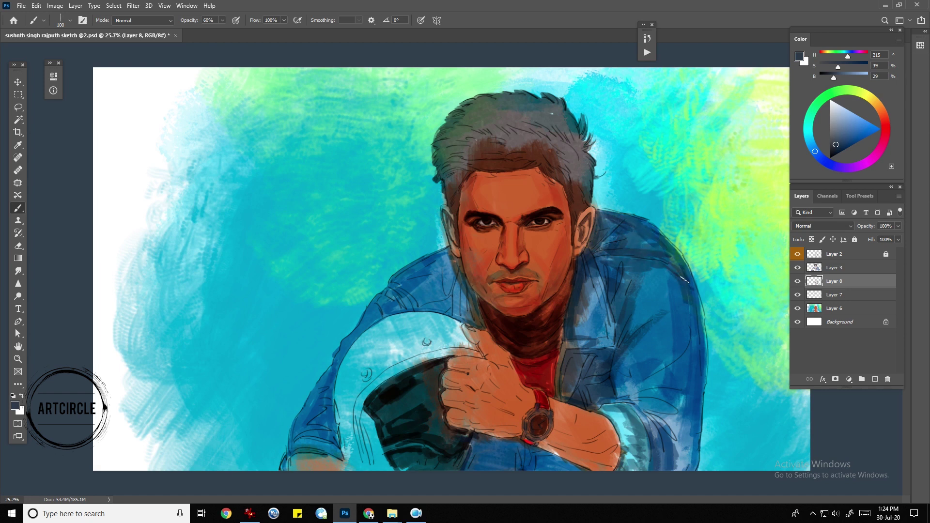
- Hatch dark blue along the jacket's right edge and lower right, then save
{"action": "left_click_drag", "start_coordinate": [689, 307], "coordinate": [640, 375]}
{"action": "mouse_move", "coordinate": [685, 344]}
{"action": "left_mouse_down"}
{"action": "mouse_move", "coordinate": [627, 383]}
{"action": "mouse_move", "coordinate": [654, 385]}
{"action": "left_mouse_up"}
{"action": "left_click_drag", "start_coordinate": [707, 367], "coordinate": [696, 388]}
{"action": "mouse_move", "coordinate": [703, 335]}
{"action": "left_mouse_down"}
{"action": "mouse_move", "coordinate": [661, 423]}
{"action": "mouse_move", "coordinate": [682, 429]}
{"action": "left_mouse_up"}
{"action": "left_click_drag", "start_coordinate": [637, 397], "coordinate": [683, 423]}
{"action": "key", "text": "ctrl+s"}
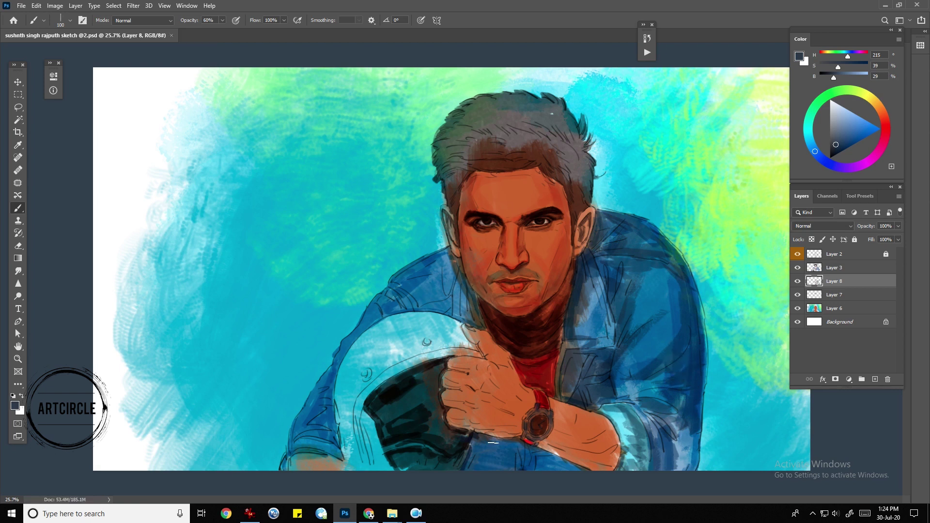
- Darken the helmet visor with black and save the painting
{"action": "left_click", "coordinate": [410, 395]}
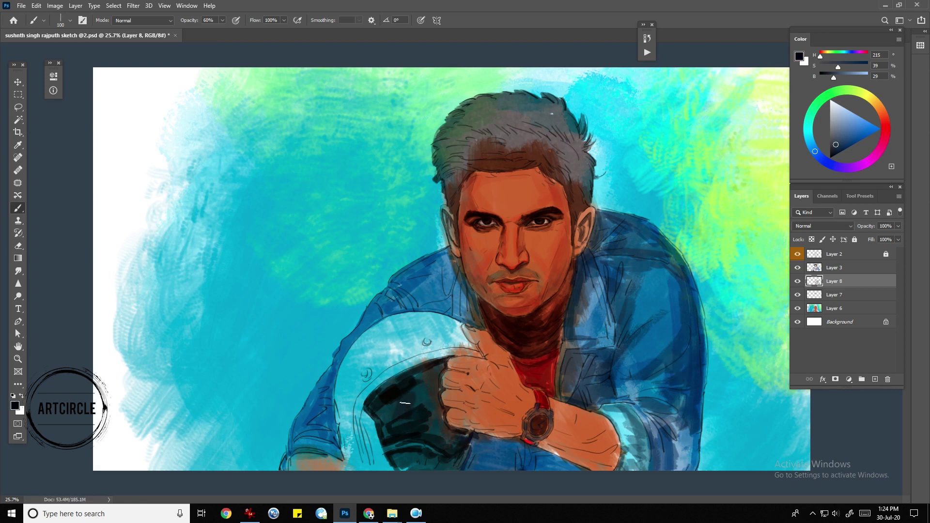
{"action": "key", "text": "d"}
{"action": "mouse_move", "coordinate": [402, 396]}
{"action": "left_mouse_down"}
{"action": "mouse_move", "coordinate": [426, 377]}
{"action": "mouse_move", "coordinate": [388, 405]}
{"action": "mouse_move", "coordinate": [390, 417]}
{"action": "mouse_move", "coordinate": [437, 385]}
{"action": "mouse_move", "coordinate": [436, 427]}
{"action": "mouse_move", "coordinate": [448, 435]}
{"action": "left_mouse_up"}
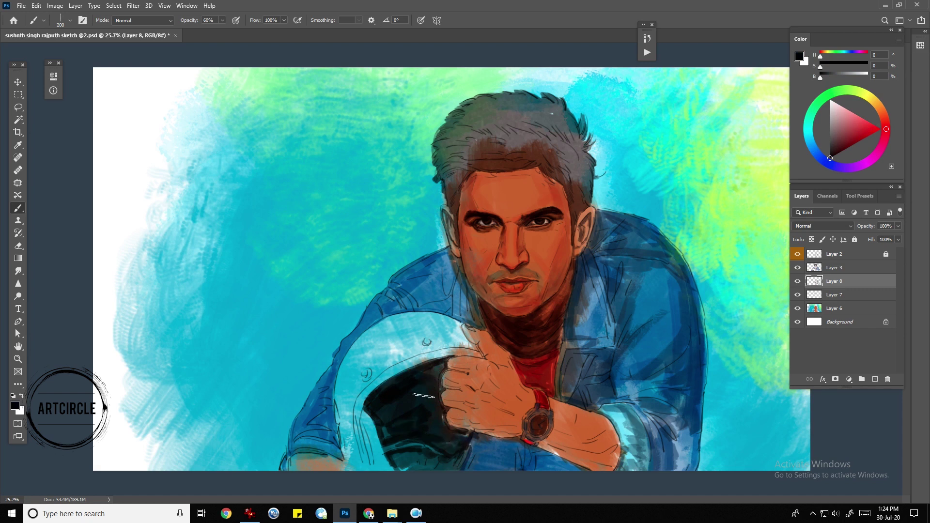
{"action": "key", "text": "ctrl+s"}
{"action": "left_click", "coordinate": [416, 512]}
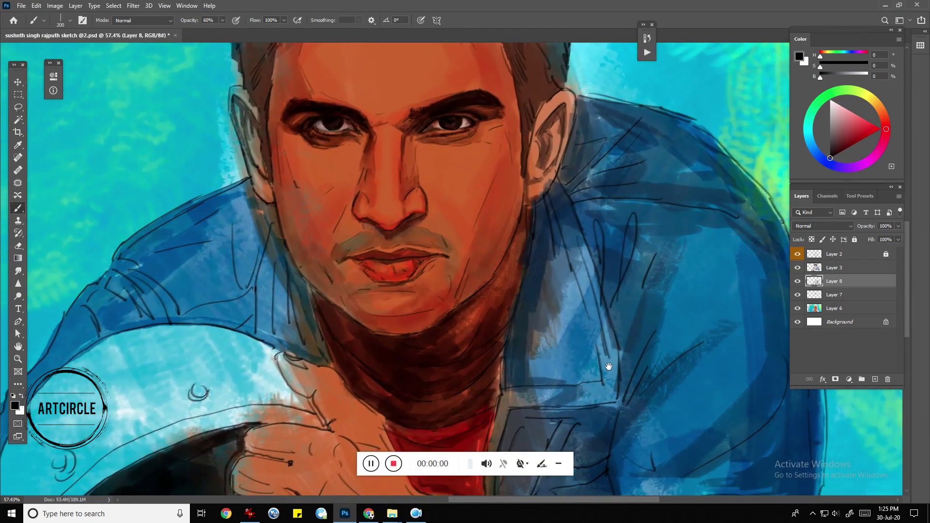
- Shade the shirt pocket with dark strokes using a smaller brush
{"action": "left_click_drag", "start_coordinate": [609, 367], "coordinate": [580, 244]}
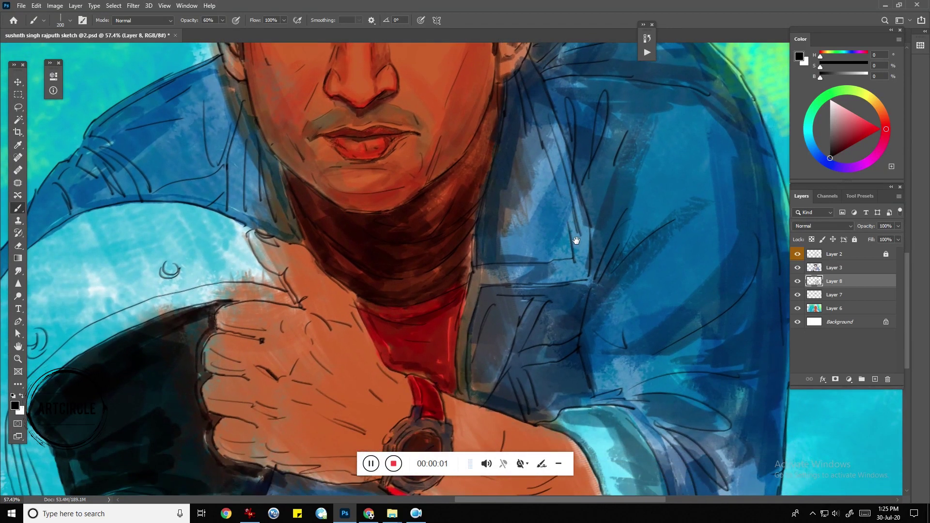
{"action": "key", "text": "bracketleft"}
{"action": "key", "text": "bracketleft"}
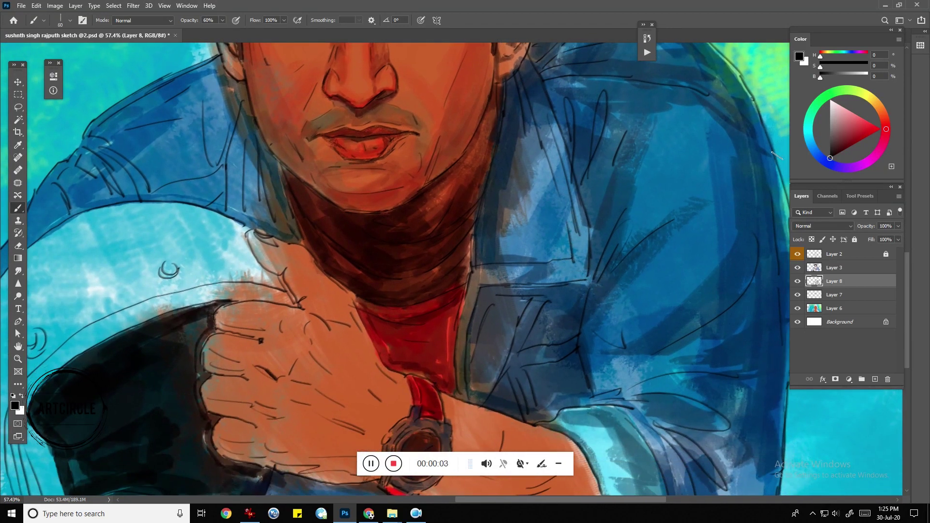
{"action": "left_click_drag", "start_coordinate": [821, 66], "coordinate": [840, 66]}
{"action": "mouse_move", "coordinate": [510, 298]}
{"action": "left_mouse_down"}
{"action": "mouse_move", "coordinate": [482, 305]}
{"action": "mouse_move", "coordinate": [509, 289]}
{"action": "mouse_move", "coordinate": [586, 315]}
{"action": "mouse_move", "coordinate": [577, 349]}
{"action": "mouse_move", "coordinate": [586, 375]}
{"action": "left_mouse_up"}
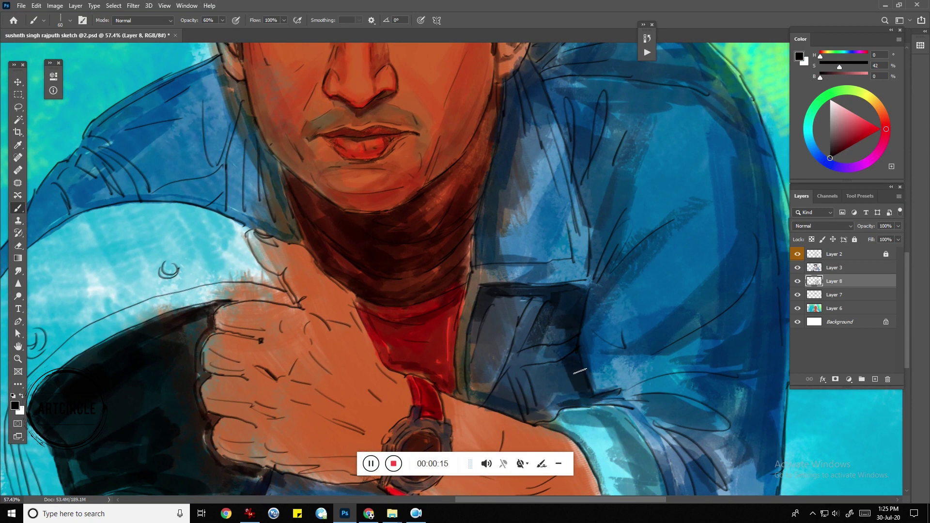
{"action": "mouse_move", "coordinate": [580, 337]}
{"action": "left_mouse_down"}
{"action": "mouse_move", "coordinate": [547, 409]}
{"action": "mouse_move", "coordinate": [489, 411]}
{"action": "mouse_move", "coordinate": [515, 395]}
{"action": "left_mouse_up"}
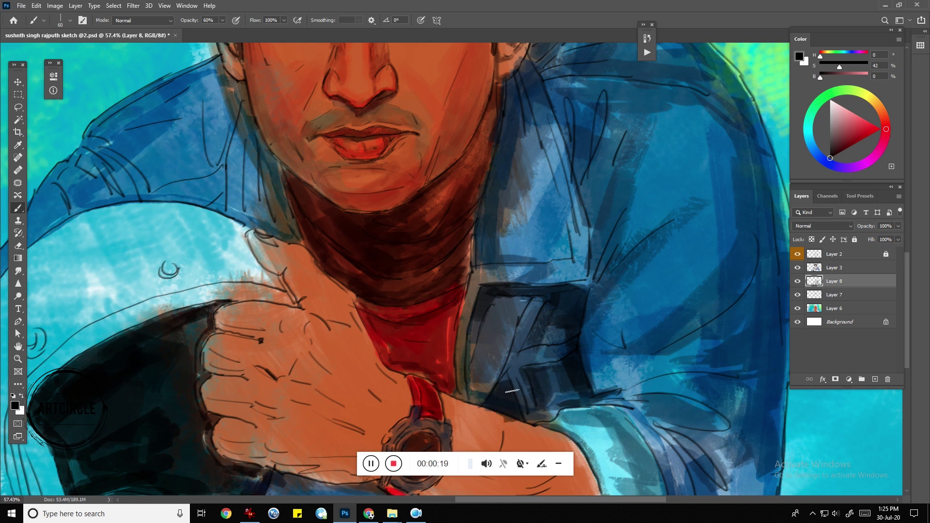
{"action": "left_click_drag", "start_coordinate": [487, 344], "coordinate": [473, 385]}
{"action": "left_click_drag", "start_coordinate": [513, 303], "coordinate": [473, 383]}
{"action": "mouse_move", "coordinate": [474, 341]}
{"action": "left_mouse_down"}
{"action": "mouse_move", "coordinate": [472, 387]}
{"action": "mouse_move", "coordinate": [520, 319]}
{"action": "mouse_move", "coordinate": [494, 375]}
{"action": "left_mouse_up"}
{"action": "left_click_drag", "start_coordinate": [511, 305], "coordinate": [479, 318]}
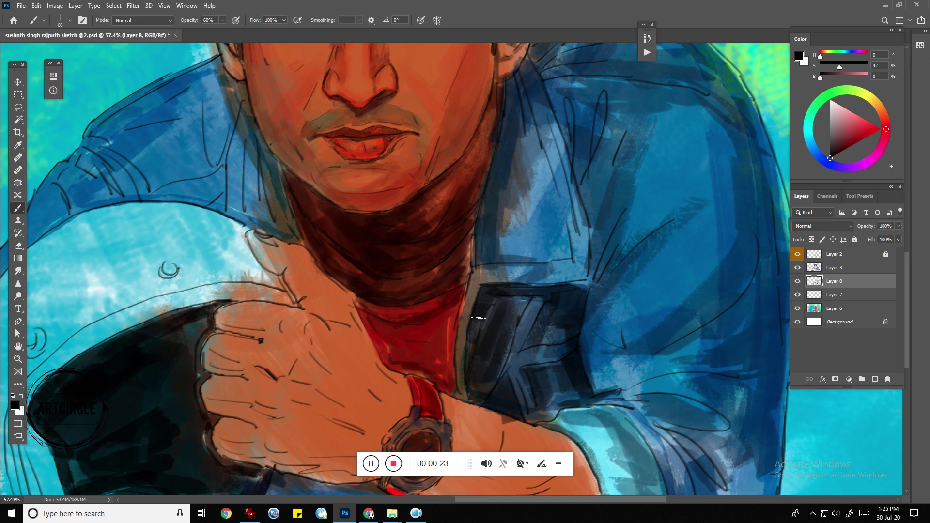
- Darken the bright red area below the neck
{"action": "mouse_move", "coordinate": [393, 324]}
{"action": "left_mouse_down"}
{"action": "mouse_move", "coordinate": [465, 303]}
{"action": "mouse_move", "coordinate": [402, 312]}
{"action": "mouse_move", "coordinate": [354, 305]}
{"action": "mouse_move", "coordinate": [467, 296]}
{"action": "mouse_move", "coordinate": [453, 332]}
{"action": "mouse_move", "coordinate": [436, 342]}
{"action": "mouse_move", "coordinate": [380, 326]}
{"action": "mouse_move", "coordinate": [398, 351]}
{"action": "mouse_move", "coordinate": [453, 371]}
{"action": "mouse_move", "coordinate": [458, 386]}
{"action": "left_mouse_up"}
{"action": "left_click_drag", "start_coordinate": [448, 324], "coordinate": [451, 387]}
{"action": "left_click_drag", "start_coordinate": [460, 342], "coordinate": [444, 377]}
- Darken the jacket collar beside the jaw and left of the neck with dark blue
{"action": "mouse_move", "coordinate": [397, 333]}
{"action": "left_mouse_down"}
{"action": "mouse_move", "coordinate": [514, 489]}
{"action": "mouse_move", "coordinate": [465, 353]}
{"action": "mouse_move", "coordinate": [417, 311]}
{"action": "left_mouse_up"}
{"action": "left_click_drag", "start_coordinate": [360, 203], "coordinate": [351, 281]}
{"action": "mouse_move", "coordinate": [358, 223]}
{"action": "left_mouse_down"}
{"action": "mouse_move", "coordinate": [351, 276]}
{"action": "mouse_move", "coordinate": [381, 224]}
{"action": "mouse_move", "coordinate": [373, 291]}
{"action": "left_mouse_up"}
{"action": "mouse_move", "coordinate": [368, 192]}
{"action": "left_mouse_down"}
{"action": "mouse_move", "coordinate": [395, 254]}
{"action": "mouse_move", "coordinate": [395, 236]}
{"action": "mouse_move", "coordinate": [389, 274]}
{"action": "left_mouse_up"}
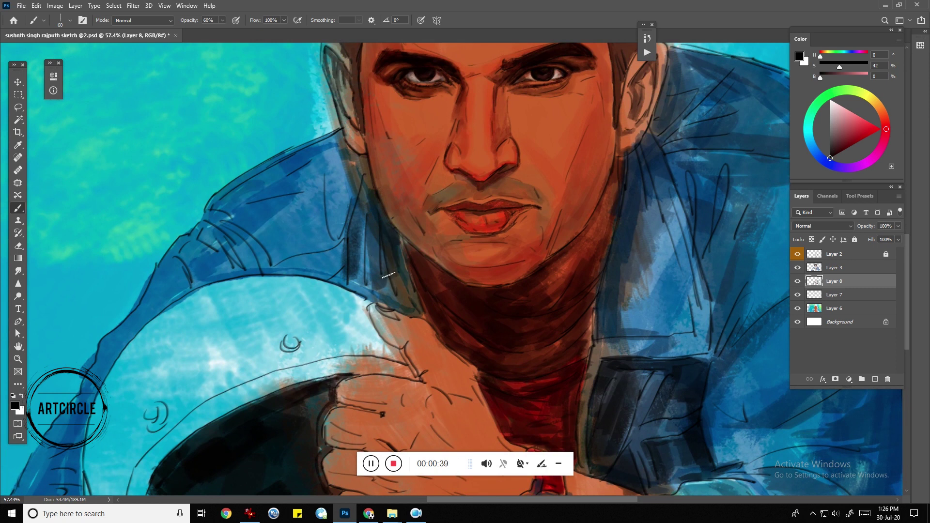
{"action": "mouse_move", "coordinate": [395, 236]}
{"action": "left_mouse_down"}
{"action": "mouse_move", "coordinate": [402, 298]}
{"action": "mouse_move", "coordinate": [407, 260]}
{"action": "mouse_move", "coordinate": [393, 306]}
{"action": "mouse_move", "coordinate": [373, 305]}
{"action": "mouse_move", "coordinate": [416, 317]}
{"action": "mouse_move", "coordinate": [385, 254]}
{"action": "left_mouse_up"}
{"action": "mouse_move", "coordinate": [378, 287]}
{"action": "left_mouse_down"}
{"action": "mouse_move", "coordinate": [367, 237]}
{"action": "mouse_move", "coordinate": [339, 275]}
{"action": "mouse_move", "coordinate": [348, 285]}
{"action": "left_mouse_up"}
{"action": "mouse_move", "coordinate": [339, 238]}
{"action": "left_mouse_down"}
{"action": "mouse_move", "coordinate": [318, 277]}
{"action": "mouse_move", "coordinate": [334, 194]}
{"action": "mouse_move", "coordinate": [320, 167]}
{"action": "left_mouse_up"}
{"action": "mouse_move", "coordinate": [356, 218]}
{"action": "left_mouse_down"}
{"action": "mouse_move", "coordinate": [339, 174]}
{"action": "mouse_move", "coordinate": [364, 170]}
{"action": "mouse_move", "coordinate": [342, 145]}
{"action": "left_mouse_up"}
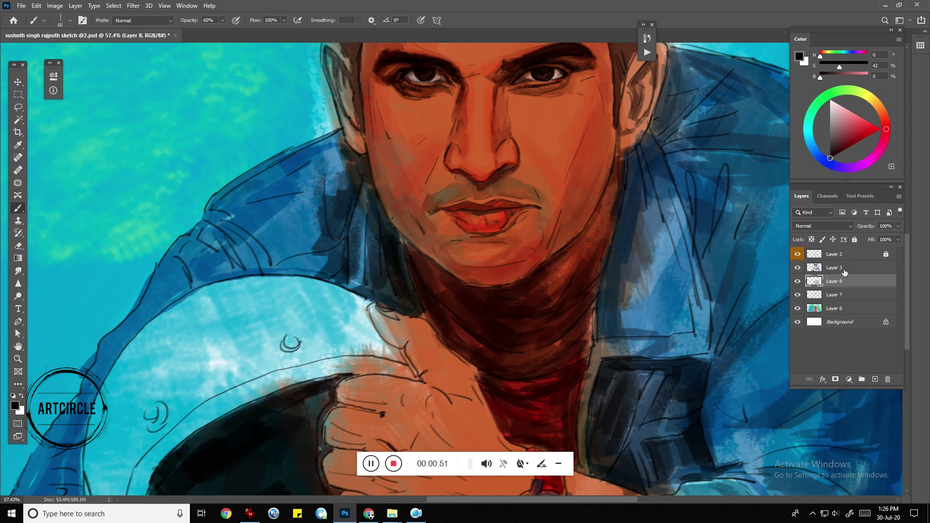
- Add a new layer above Layer 3 and paint dark strokes on the collar and jacket fold
{"action": "left_click", "coordinate": [845, 271]}
{"action": "left_click", "coordinate": [875, 378]}
{"action": "mouse_move", "coordinate": [363, 174]}
{"action": "left_mouse_down"}
{"action": "mouse_move", "coordinate": [339, 237]}
{"action": "mouse_move", "coordinate": [341, 277]}
{"action": "mouse_move", "coordinate": [278, 267]}
{"action": "left_mouse_up"}
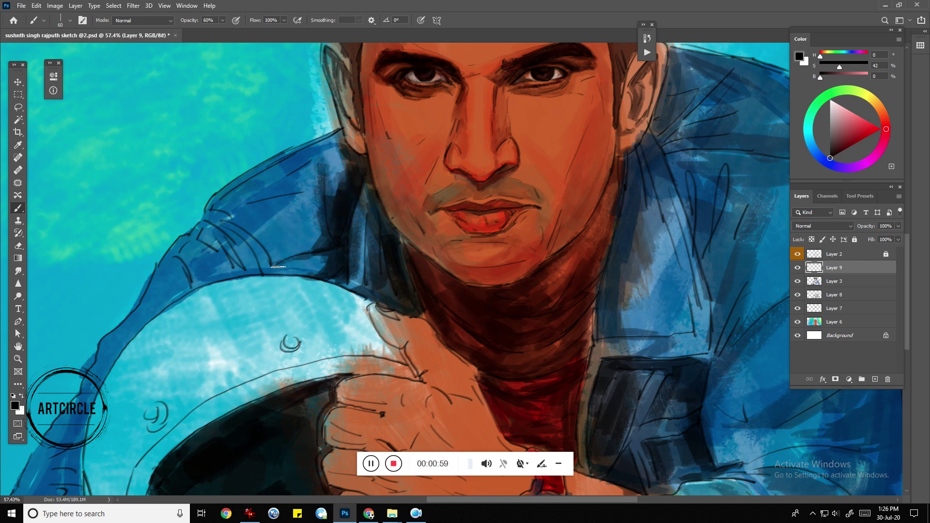
{"action": "mouse_move", "coordinate": [218, 213]}
{"action": "left_mouse_down"}
{"action": "mouse_move", "coordinate": [276, 252]}
{"action": "mouse_move", "coordinate": [263, 238]}
{"action": "left_mouse_up"}
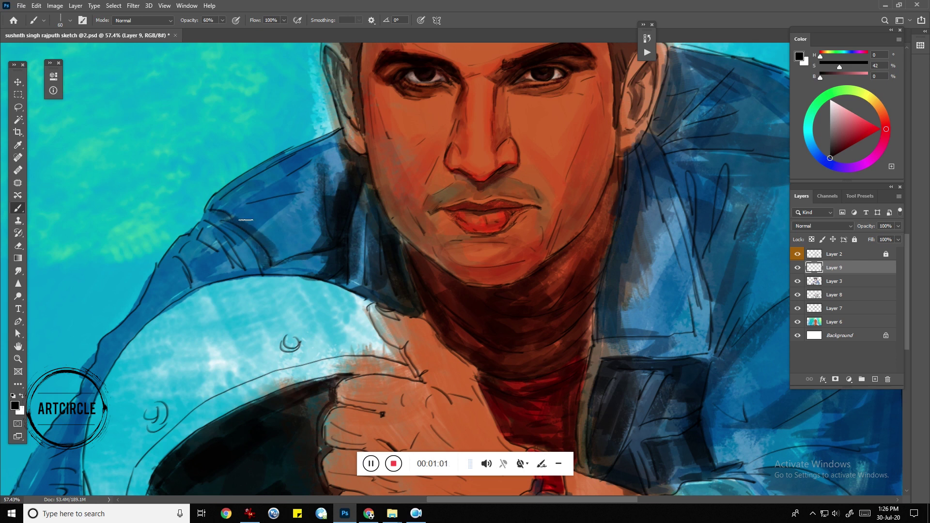
{"action": "left_click_drag", "start_coordinate": [236, 208], "coordinate": [344, 140]}
- Shade the jacket shoulder and arm edges with sampled dark blue
{"action": "left_click", "coordinate": [270, 183], "text": "alt"}
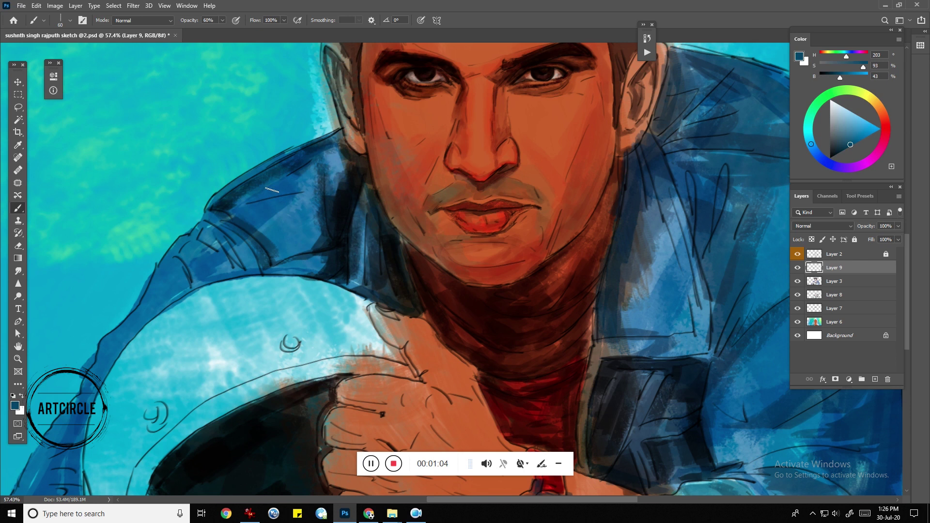
{"action": "mouse_move", "coordinate": [254, 208]}
{"action": "left_mouse_down"}
{"action": "mouse_move", "coordinate": [317, 199]}
{"action": "mouse_move", "coordinate": [240, 235]}
{"action": "mouse_move", "coordinate": [311, 249]}
{"action": "mouse_move", "coordinate": [324, 230]}
{"action": "mouse_move", "coordinate": [307, 191]}
{"action": "mouse_move", "coordinate": [336, 153]}
{"action": "left_mouse_up"}
{"action": "left_click_drag", "start_coordinate": [237, 243], "coordinate": [257, 267]}
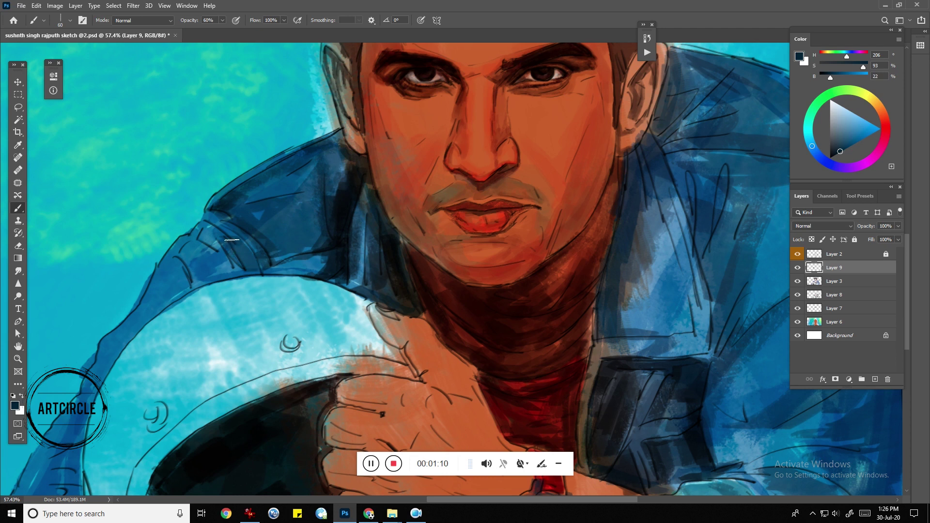
{"action": "mouse_move", "coordinate": [199, 265]}
{"action": "left_mouse_down"}
{"action": "mouse_move", "coordinate": [194, 271]}
{"action": "mouse_move", "coordinate": [180, 250]}
{"action": "mouse_move", "coordinate": [148, 319]}
{"action": "mouse_move", "coordinate": [104, 371]}
{"action": "left_mouse_up"}
{"action": "left_click_drag", "start_coordinate": [141, 327], "coordinate": [74, 442]}
{"action": "left_click_drag", "start_coordinate": [80, 398], "coordinate": [58, 453]}
{"action": "mouse_move", "coordinate": [165, 290]}
{"action": "left_mouse_down"}
{"action": "mouse_move", "coordinate": [208, 280]}
{"action": "mouse_move", "coordinate": [145, 321]}
{"action": "left_mouse_up"}
{"action": "mouse_move", "coordinate": [242, 266]}
{"action": "left_mouse_down"}
{"action": "mouse_move", "coordinate": [213, 277]}
{"action": "mouse_move", "coordinate": [198, 231]}
{"action": "mouse_move", "coordinate": [222, 255]}
{"action": "left_mouse_up"}
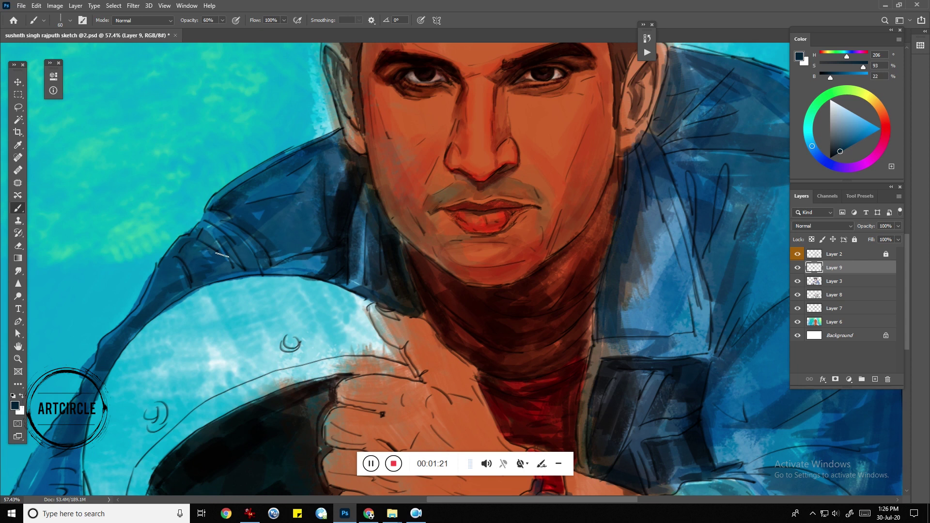
- Blend sampled light cyan into the background around the helmet
{"action": "left_click", "coordinate": [225, 349], "text": "alt"}
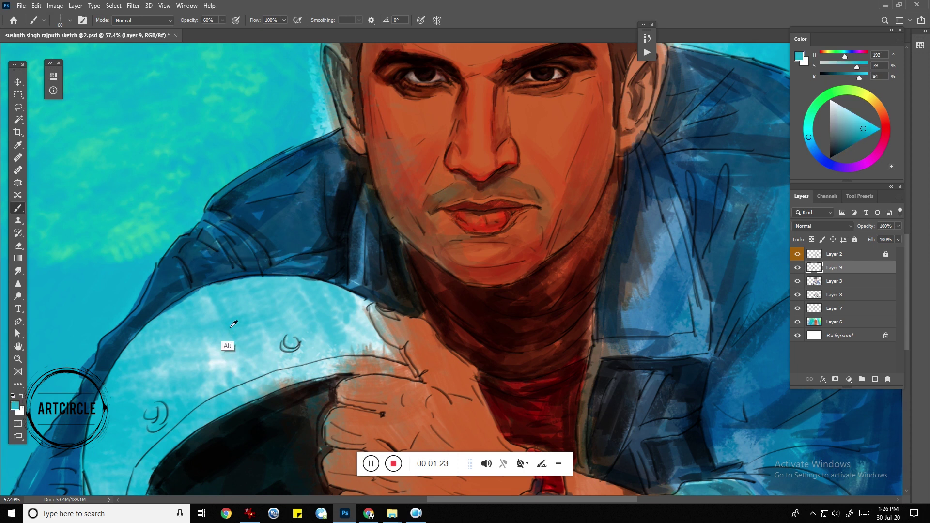
{"action": "left_click_drag", "start_coordinate": [206, 358], "coordinate": [169, 357]}
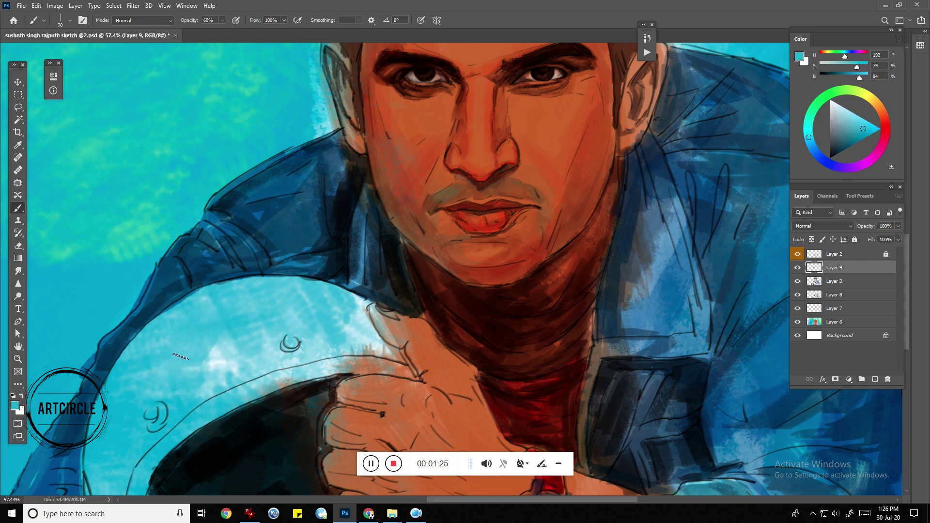
{"action": "left_click_drag", "start_coordinate": [184, 373], "coordinate": [235, 339]}
{"action": "left_click_drag", "start_coordinate": [197, 392], "coordinate": [269, 334]}
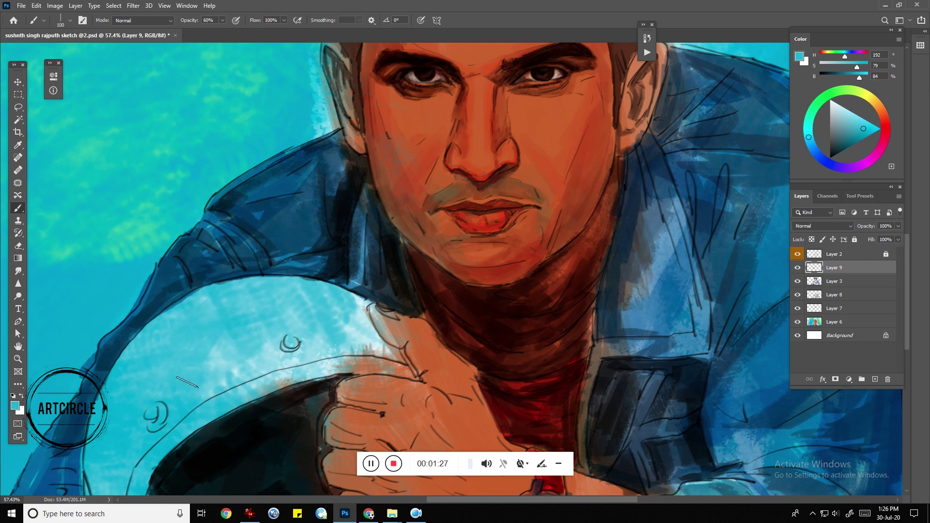
{"action": "left_click_drag", "start_coordinate": [215, 373], "coordinate": [295, 332]}
{"action": "left_click_drag", "start_coordinate": [232, 390], "coordinate": [325, 332]}
- Paint broad green strokes over the helmet's left side and edge
{"action": "left_click", "coordinate": [813, 110]}
{"action": "left_click", "coordinate": [857, 143]}
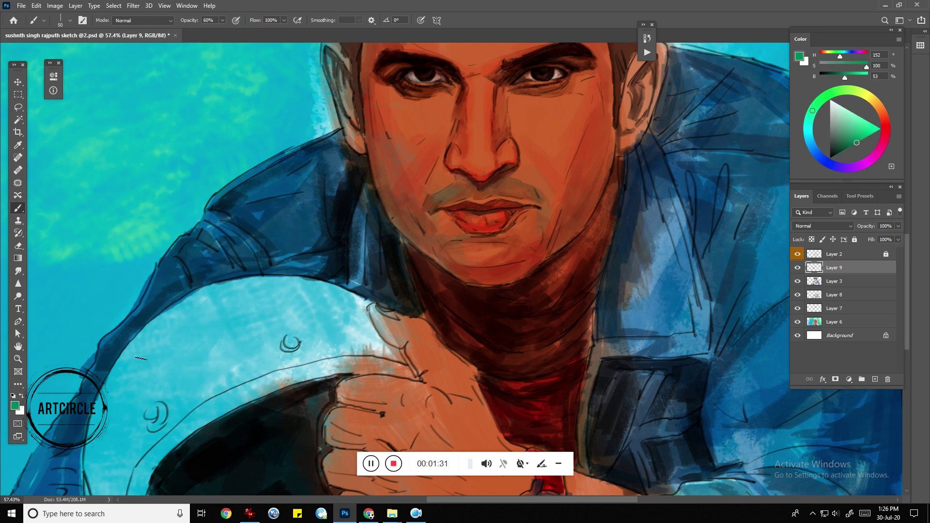
{"action": "left_click_drag", "start_coordinate": [141, 359], "coordinate": [112, 406]}
{"action": "key", "text": "bracketright"}
{"action": "key", "text": "bracketright"}
{"action": "key", "text": "bracketright"}
{"action": "mouse_move", "coordinate": [121, 367]}
{"action": "left_mouse_down"}
{"action": "mouse_move", "coordinate": [104, 435]}
{"action": "mouse_move", "coordinate": [202, 274]}
{"action": "left_mouse_up"}
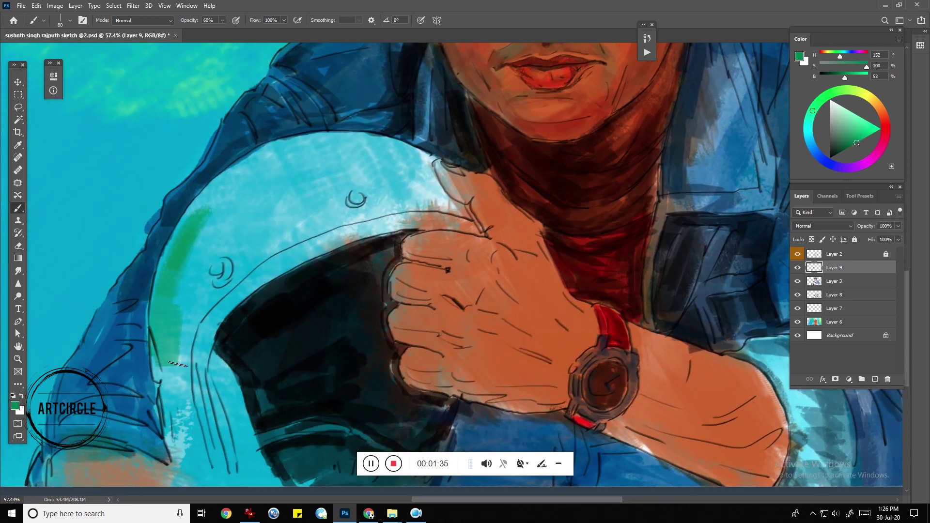
{"action": "left_click_drag", "start_coordinate": [177, 352], "coordinate": [172, 417]}
{"action": "mouse_move", "coordinate": [193, 279]}
{"action": "left_mouse_down"}
{"action": "mouse_move", "coordinate": [185, 426]}
{"action": "mouse_move", "coordinate": [212, 469]}
{"action": "mouse_move", "coordinate": [178, 384]}
{"action": "left_mouse_up"}
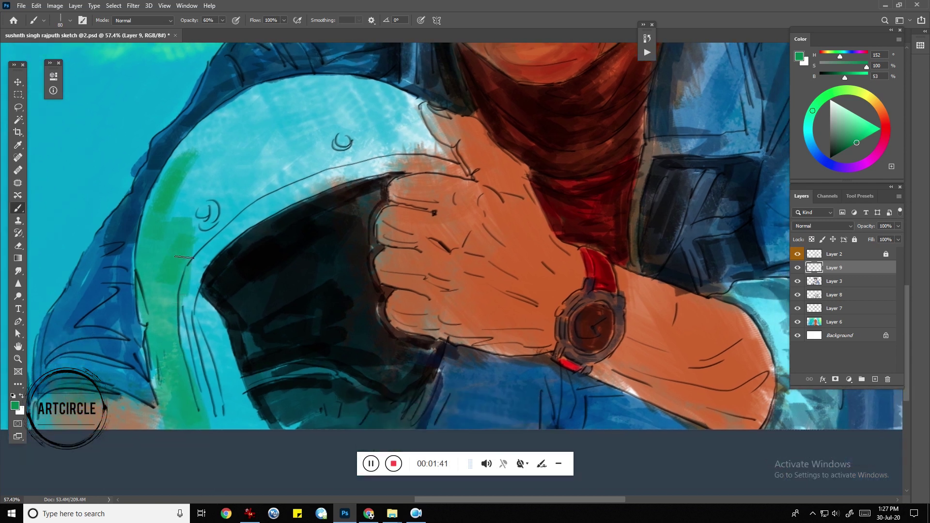
{"action": "mouse_move", "coordinate": [231, 224]}
{"action": "left_mouse_down"}
{"action": "mouse_move", "coordinate": [246, 213]}
{"action": "mouse_move", "coordinate": [209, 213]}
{"action": "mouse_move", "coordinate": [204, 184]}
{"action": "mouse_move", "coordinate": [286, 104]}
{"action": "mouse_move", "coordinate": [388, 95]}
{"action": "mouse_move", "coordinate": [409, 113]}
{"action": "mouse_move", "coordinate": [310, 80]}
{"action": "mouse_move", "coordinate": [412, 131]}
{"action": "mouse_move", "coordinate": [377, 104]}
{"action": "mouse_move", "coordinate": [417, 140]}
{"action": "mouse_move", "coordinate": [405, 118]}
{"action": "mouse_move", "coordinate": [436, 143]}
{"action": "mouse_move", "coordinate": [339, 165]}
{"action": "mouse_move", "coordinate": [426, 140]}
{"action": "mouse_move", "coordinate": [397, 127]}
{"action": "mouse_move", "coordinate": [349, 146]}
{"action": "mouse_move", "coordinate": [271, 112]}
{"action": "mouse_move", "coordinate": [204, 140]}
{"action": "mouse_move", "coordinate": [430, 141]}
{"action": "mouse_move", "coordinate": [291, 181]}
{"action": "mouse_move", "coordinate": [257, 203]}
{"action": "mouse_move", "coordinate": [198, 281]}
{"action": "mouse_move", "coordinate": [281, 214]}
{"action": "mouse_move", "coordinate": [402, 169]}
{"action": "left_mouse_up"}
{"action": "left_click", "coordinate": [833, 157]}
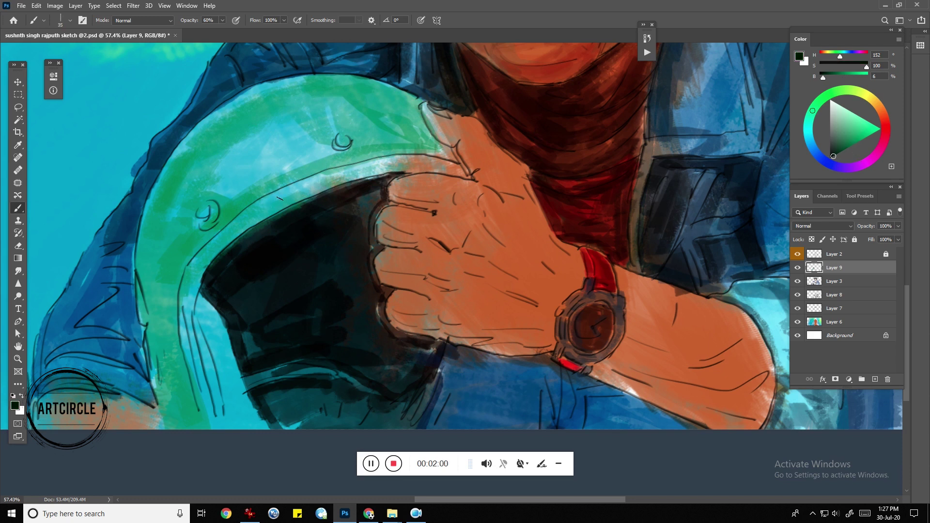
- Paint near-black along the helmet's upper inner rim and extend it down the left side
{"action": "mouse_move", "coordinate": [302, 189]}
{"action": "left_mouse_down"}
{"action": "mouse_move", "coordinate": [227, 221]}
{"action": "mouse_move", "coordinate": [310, 181]}
{"action": "left_mouse_up"}
{"action": "left_click_drag", "start_coordinate": [252, 214], "coordinate": [349, 167]}
{"action": "mouse_move", "coordinate": [295, 189]}
{"action": "left_mouse_down"}
{"action": "mouse_move", "coordinate": [416, 159]}
{"action": "mouse_move", "coordinate": [432, 157]}
{"action": "mouse_move", "coordinate": [364, 175]}
{"action": "mouse_move", "coordinate": [446, 163]}
{"action": "left_mouse_up"}
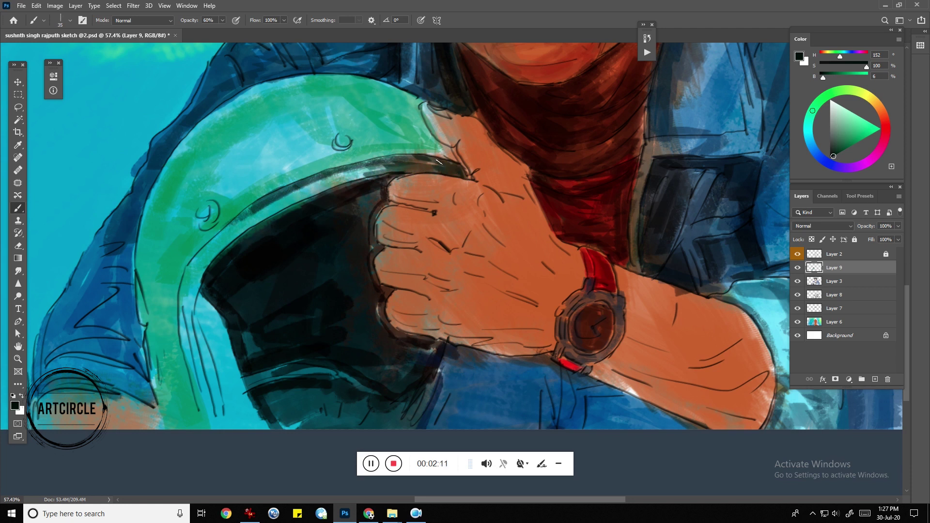
{"action": "mouse_move", "coordinate": [418, 161]}
{"action": "left_mouse_down"}
{"action": "mouse_move", "coordinate": [340, 177]}
{"action": "mouse_move", "coordinate": [400, 172]}
{"action": "left_mouse_up"}
{"action": "left_click_drag", "start_coordinate": [315, 201], "coordinate": [257, 225]}
{"action": "left_click_drag", "start_coordinate": [378, 172], "coordinate": [235, 238]}
{"action": "mouse_move", "coordinate": [274, 203]}
{"action": "left_mouse_down"}
{"action": "mouse_move", "coordinate": [220, 233]}
{"action": "mouse_move", "coordinate": [183, 286]}
{"action": "left_mouse_up"}
{"action": "mouse_move", "coordinate": [240, 232]}
{"action": "left_mouse_down"}
{"action": "mouse_move", "coordinate": [196, 280]}
{"action": "mouse_move", "coordinate": [186, 331]}
{"action": "mouse_move", "coordinate": [203, 401]}
{"action": "left_mouse_up"}
- Darken the helmet's left and lower inner rim with repeated dark strokes
{"action": "left_click_drag", "start_coordinate": [187, 359], "coordinate": [212, 428]}
{"action": "mouse_move", "coordinate": [191, 315]}
{"action": "left_mouse_down"}
{"action": "mouse_move", "coordinate": [225, 421]}
{"action": "mouse_move", "coordinate": [193, 320]}
{"action": "mouse_move", "coordinate": [223, 400]}
{"action": "left_mouse_up"}
{"action": "left_click_drag", "start_coordinate": [198, 293], "coordinate": [226, 377]}
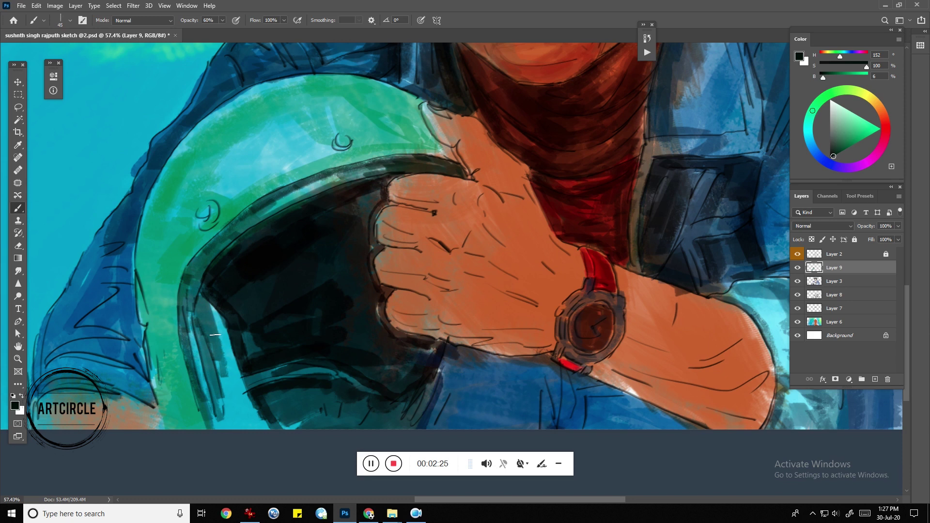
{"action": "mouse_move", "coordinate": [220, 326]}
{"action": "left_mouse_down"}
{"action": "mouse_move", "coordinate": [203, 296]}
{"action": "mouse_move", "coordinate": [213, 342]}
{"action": "mouse_move", "coordinate": [242, 370]}
{"action": "left_mouse_up"}
{"action": "left_click_drag", "start_coordinate": [208, 344], "coordinate": [242, 404]}
{"action": "mouse_move", "coordinate": [213, 376]}
{"action": "left_mouse_down"}
{"action": "mouse_move", "coordinate": [243, 427]}
{"action": "mouse_move", "coordinate": [277, 427]}
{"action": "left_mouse_up"}
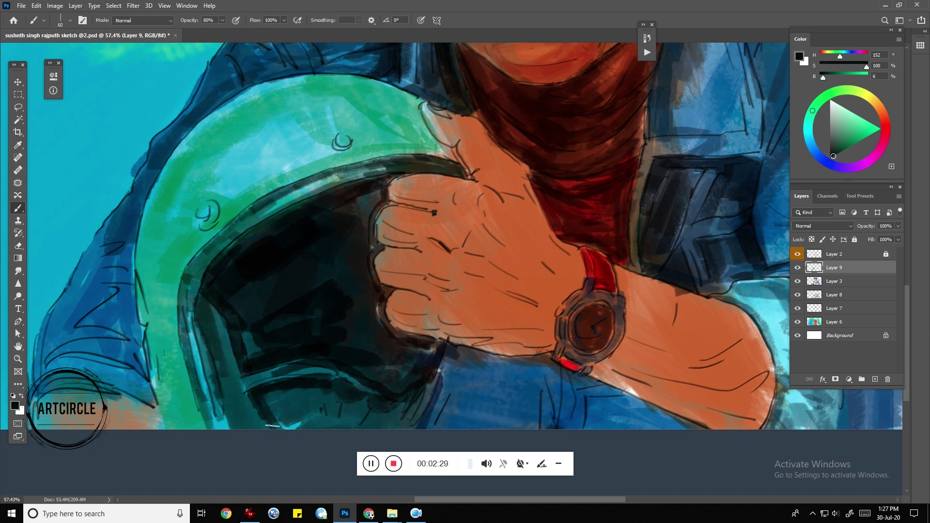
{"action": "mouse_move", "coordinate": [201, 382]}
{"action": "left_mouse_down"}
{"action": "mouse_move", "coordinate": [223, 416]}
{"action": "mouse_move", "coordinate": [191, 373]}
{"action": "mouse_move", "coordinate": [192, 335]}
{"action": "left_mouse_up"}
- Raise brush opacity to 80% and deepen the helmet's lower and lower-left inside
{"action": "key", "text": "8"}
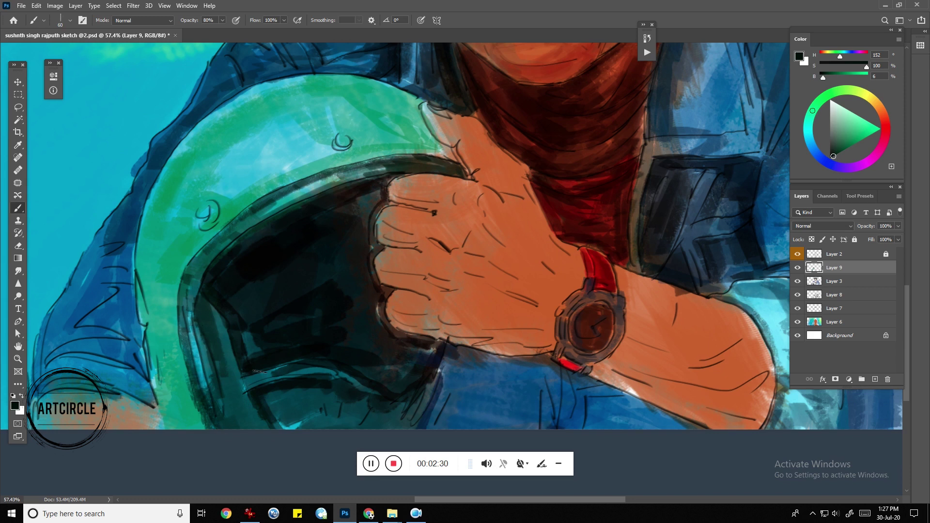
{"action": "mouse_move", "coordinate": [244, 386]}
{"action": "left_mouse_down"}
{"action": "mouse_move", "coordinate": [293, 376]}
{"action": "mouse_move", "coordinate": [240, 405]}
{"action": "mouse_move", "coordinate": [232, 391]}
{"action": "left_mouse_up"}
{"action": "left_click_drag", "start_coordinate": [247, 422], "coordinate": [211, 351]}
{"action": "left_click_drag", "start_coordinate": [240, 388], "coordinate": [215, 340]}
{"action": "mouse_move", "coordinate": [249, 410]}
{"action": "left_mouse_down"}
{"action": "mouse_move", "coordinate": [274, 429]}
{"action": "mouse_move", "coordinate": [298, 395]}
{"action": "mouse_move", "coordinate": [298, 427]}
{"action": "left_mouse_up"}
{"action": "mouse_move", "coordinate": [300, 390]}
{"action": "left_mouse_down"}
{"action": "mouse_move", "coordinate": [283, 428]}
{"action": "mouse_move", "coordinate": [351, 428]}
{"action": "left_mouse_up"}
- Shade the blue jacket dark below the helmet rim, fist and wrist
{"action": "mouse_move", "coordinate": [332, 385]}
{"action": "left_mouse_down"}
{"action": "mouse_move", "coordinate": [361, 425]}
{"action": "mouse_move", "coordinate": [421, 401]}
{"action": "left_mouse_up"}
{"action": "mouse_move", "coordinate": [461, 355]}
{"action": "left_mouse_down"}
{"action": "mouse_move", "coordinate": [426, 427]}
{"action": "mouse_move", "coordinate": [482, 356]}
{"action": "mouse_move", "coordinate": [443, 405]}
{"action": "left_mouse_up"}
{"action": "mouse_move", "coordinate": [436, 364]}
{"action": "left_mouse_down"}
{"action": "mouse_move", "coordinate": [495, 398]}
{"action": "mouse_move", "coordinate": [465, 429]}
{"action": "left_mouse_up"}
{"action": "mouse_move", "coordinate": [506, 426]}
{"action": "left_mouse_down"}
{"action": "mouse_move", "coordinate": [484, 376]}
{"action": "mouse_move", "coordinate": [496, 355]}
{"action": "mouse_move", "coordinate": [524, 364]}
{"action": "mouse_move", "coordinate": [514, 407]}
{"action": "left_mouse_up"}
{"action": "left_click_drag", "start_coordinate": [519, 372], "coordinate": [531, 429]}
{"action": "mouse_move", "coordinate": [528, 369]}
{"action": "left_mouse_down"}
{"action": "mouse_move", "coordinate": [532, 419]}
{"action": "mouse_move", "coordinate": [563, 391]}
{"action": "mouse_move", "coordinate": [512, 429]}
{"action": "left_mouse_up"}
{"action": "left_click_drag", "start_coordinate": [515, 379], "coordinate": [451, 417]}
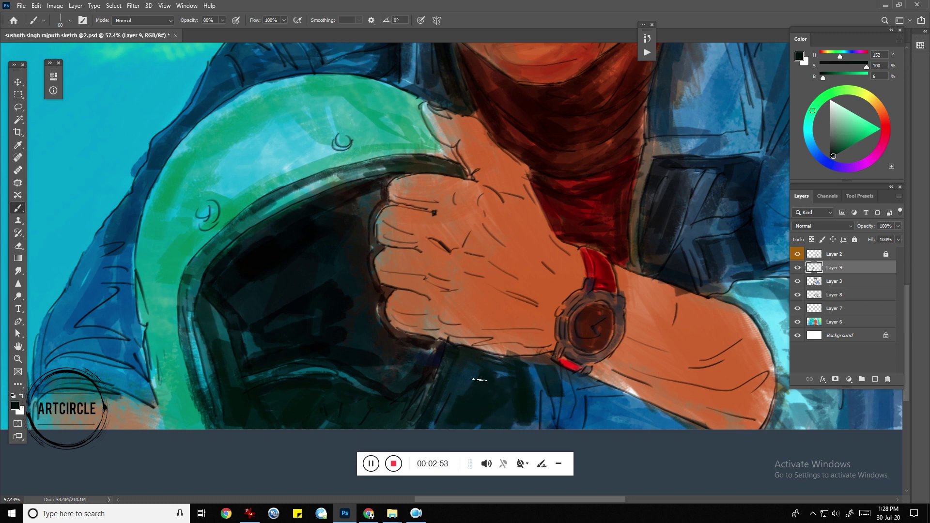
{"action": "left_click_drag", "start_coordinate": [480, 361], "coordinate": [436, 422]}
- Adjust the dark colour's saturation and darken the jacket below the hand
{"action": "left_click", "coordinate": [830, 158]}
{"action": "left_click", "coordinate": [500, 410], "text": "alt"}
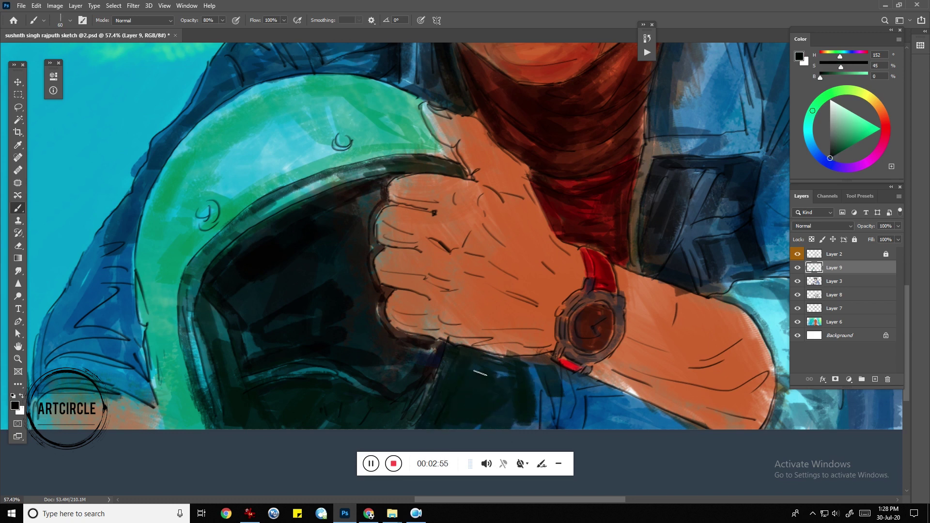
{"action": "mouse_move", "coordinate": [481, 359]}
{"action": "left_mouse_down"}
{"action": "mouse_move", "coordinate": [475, 396]}
{"action": "mouse_move", "coordinate": [488, 362]}
{"action": "mouse_move", "coordinate": [513, 369]}
{"action": "mouse_move", "coordinate": [504, 416]}
{"action": "mouse_move", "coordinate": [522, 387]}
{"action": "mouse_move", "coordinate": [547, 410]}
{"action": "mouse_move", "coordinate": [565, 380]}
{"action": "mouse_move", "coordinate": [581, 417]}
{"action": "mouse_move", "coordinate": [595, 396]}
{"action": "mouse_move", "coordinate": [579, 378]}
{"action": "mouse_move", "coordinate": [593, 402]}
{"action": "left_mouse_up"}
- With a larger brush, paint the helmet's interior and teal patches beside the hand black
{"action": "mouse_move", "coordinate": [241, 302]}
{"action": "left_mouse_down"}
{"action": "mouse_move", "coordinate": [266, 282]}
{"action": "mouse_move", "coordinate": [245, 271]}
{"action": "left_mouse_up"}
{"action": "key", "text": "bracketright"}
{"action": "key", "text": "bracketright"}
{"action": "key", "text": "bracketright"}
{"action": "mouse_move", "coordinate": [376, 209]}
{"action": "left_mouse_down"}
{"action": "mouse_move", "coordinate": [368, 204]}
{"action": "mouse_move", "coordinate": [376, 228]}
{"action": "left_mouse_up"}
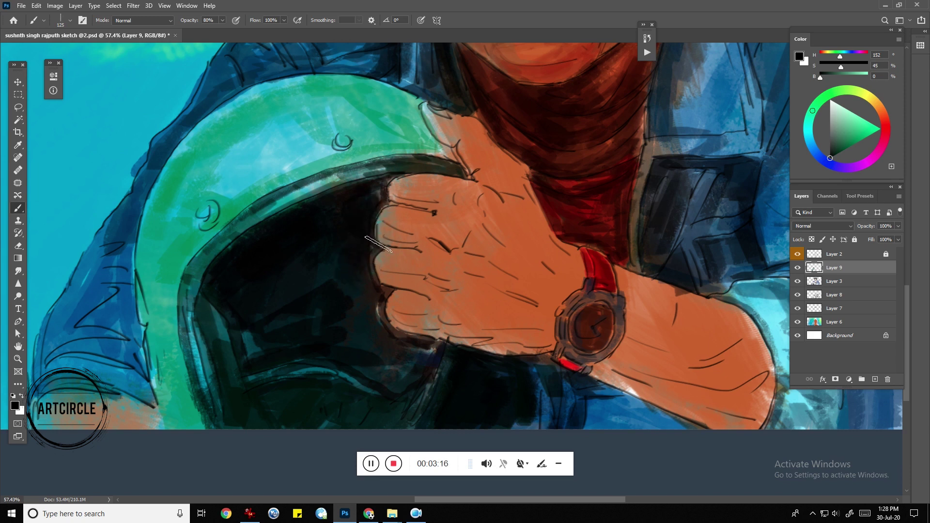
{"action": "left_click_drag", "start_coordinate": [388, 291], "coordinate": [349, 310]}
{"action": "left_click_drag", "start_coordinate": [337, 261], "coordinate": [303, 291]}
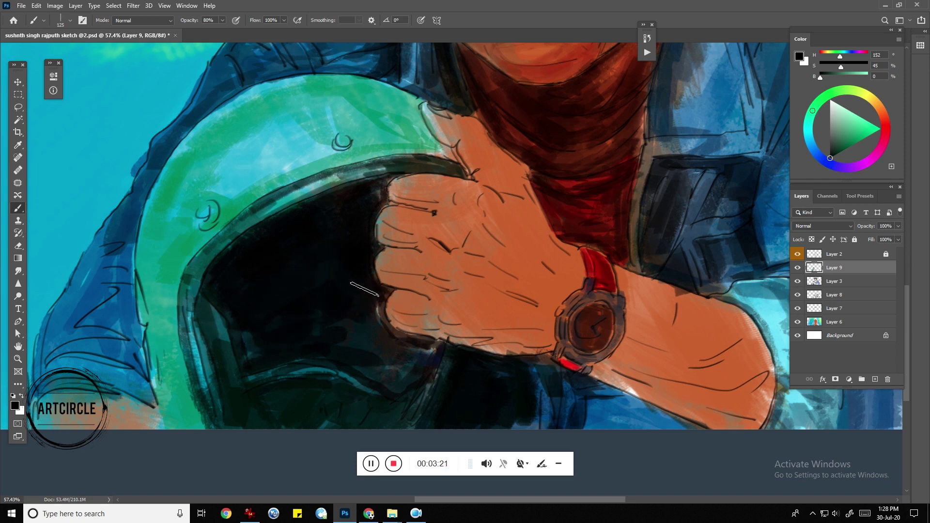
- Switch to a bright light cyan and brush highlights across the helmet's upper surface
{"action": "left_click", "coordinate": [274, 175], "text": "alt"}
{"action": "left_click", "coordinate": [856, 114]}
{"action": "mouse_move", "coordinate": [291, 121]}
{"action": "left_mouse_down"}
{"action": "mouse_move", "coordinate": [233, 140]}
{"action": "mouse_move", "coordinate": [243, 184]}
{"action": "left_mouse_up"}
{"action": "left_click_drag", "start_coordinate": [320, 140], "coordinate": [296, 165]}
{"action": "left_click_drag", "start_coordinate": [237, 199], "coordinate": [298, 181]}
{"action": "left_click_drag", "start_coordinate": [320, 145], "coordinate": [242, 97]}
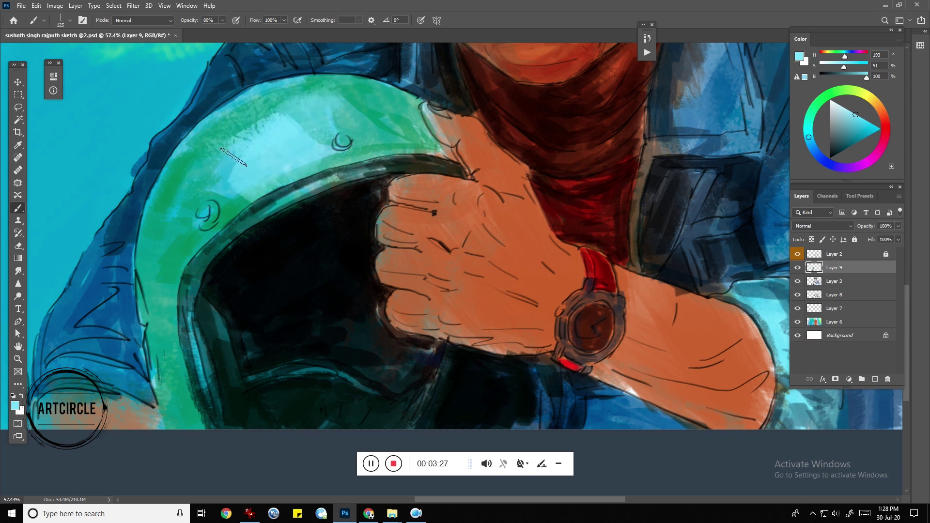
- Add cyan on the helmet's top and left, dark textured strokes, and teal-green on its upper left
{"action": "left_click_drag", "start_coordinate": [226, 201], "coordinate": [182, 247]}
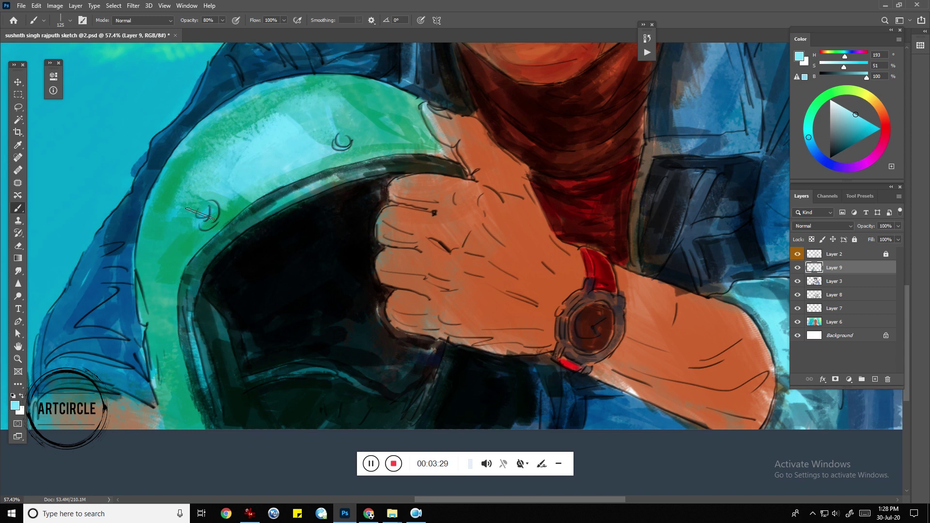
{"action": "left_click_drag", "start_coordinate": [325, 156], "coordinate": [388, 117]}
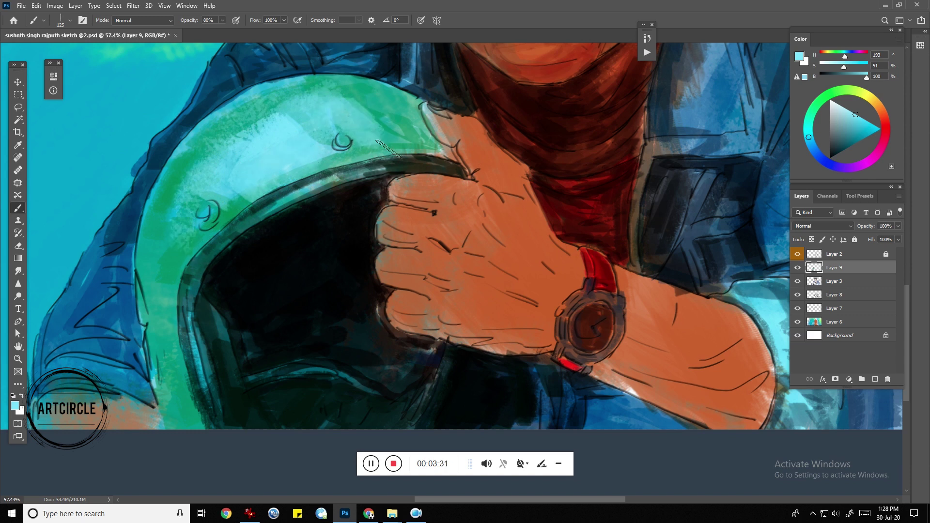
{"action": "key", "text": "alt"}
{"action": "left_click", "coordinate": [400, 128], "text": "alt"}
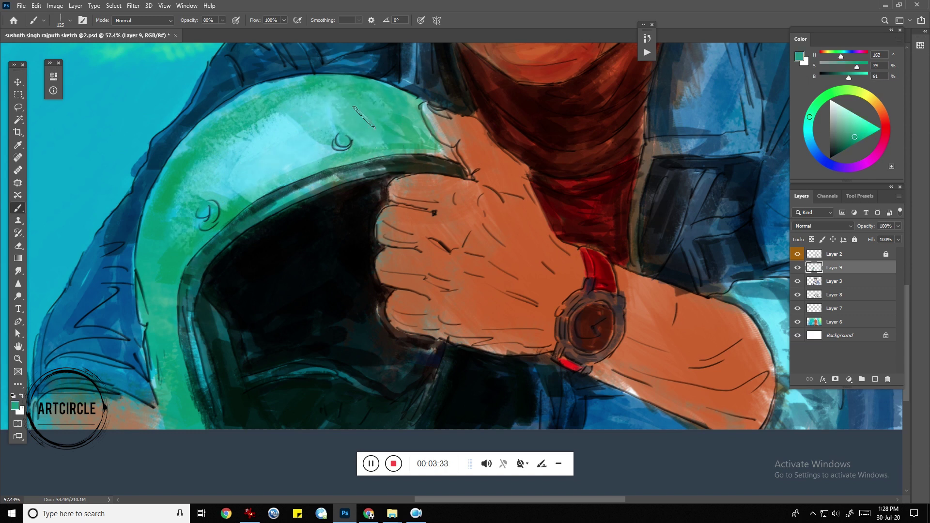
{"action": "left_click", "coordinate": [180, 270], "text": "alt"}
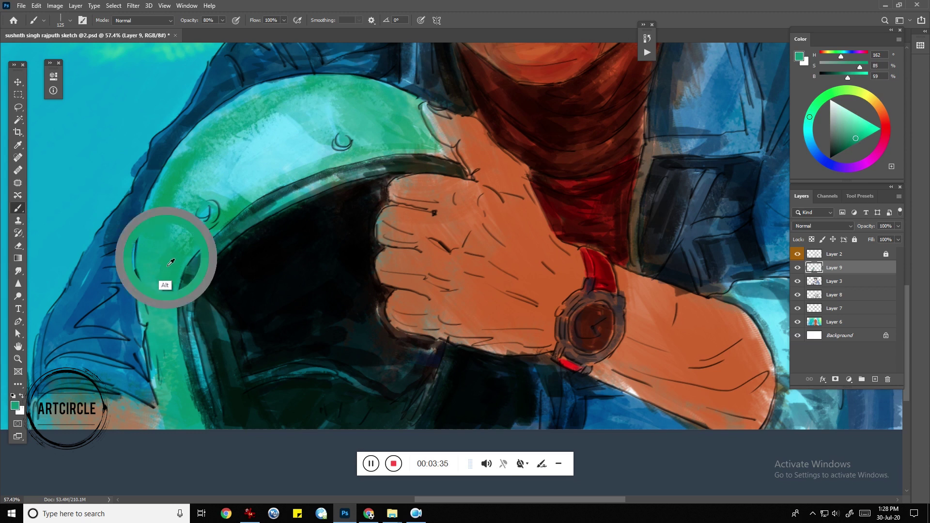
{"action": "left_click", "coordinate": [215, 292], "text": "alt"}
{"action": "mouse_move", "coordinate": [160, 252]}
{"action": "left_mouse_down"}
{"action": "mouse_move", "coordinate": [162, 310]}
{"action": "mouse_move", "coordinate": [200, 407]}
{"action": "left_mouse_up"}
{"action": "left_click", "coordinate": [173, 278], "text": "alt"}
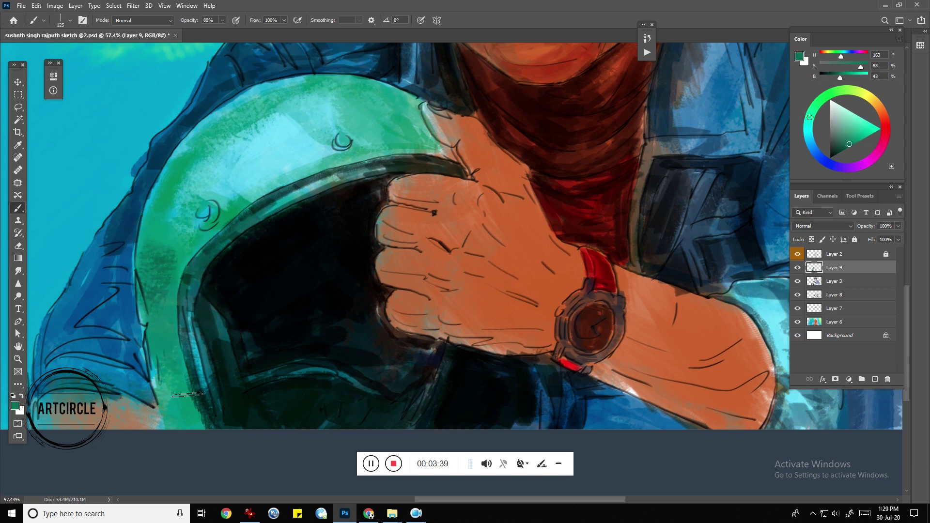
{"action": "mouse_move", "coordinate": [165, 257]}
{"action": "left_mouse_down"}
{"action": "mouse_move", "coordinate": [146, 189]}
{"action": "mouse_move", "coordinate": [232, 134]}
{"action": "mouse_move", "coordinate": [221, 226]}
{"action": "left_mouse_up"}
- With a smaller brush and deep teal, outline the helmet rivet's lower and left edges
{"action": "key", "text": "bracketleft"}
{"action": "key", "text": "bracketleft"}
{"action": "key", "text": "bracketleft"}
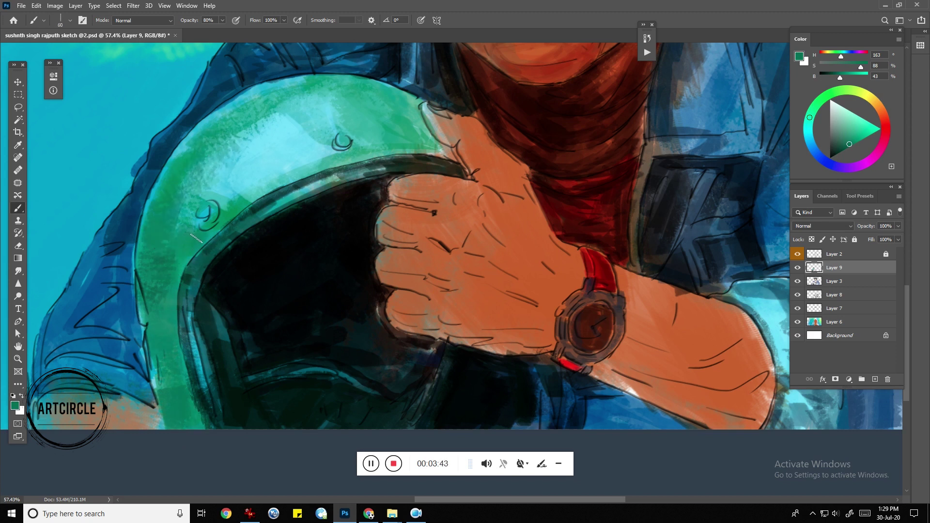
{"action": "left_click_drag", "start_coordinate": [850, 145], "coordinate": [841, 151]}
{"action": "mouse_move", "coordinate": [206, 221]}
{"action": "left_mouse_down"}
{"action": "mouse_move", "coordinate": [203, 213]}
{"action": "mouse_move", "coordinate": [205, 223]}
{"action": "left_mouse_up"}
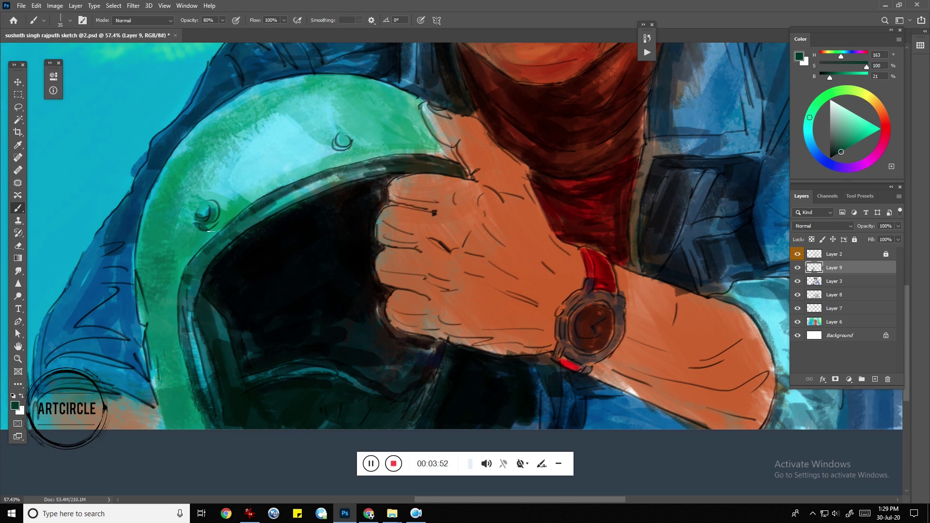
{"action": "key", "text": "ctrl+z"}
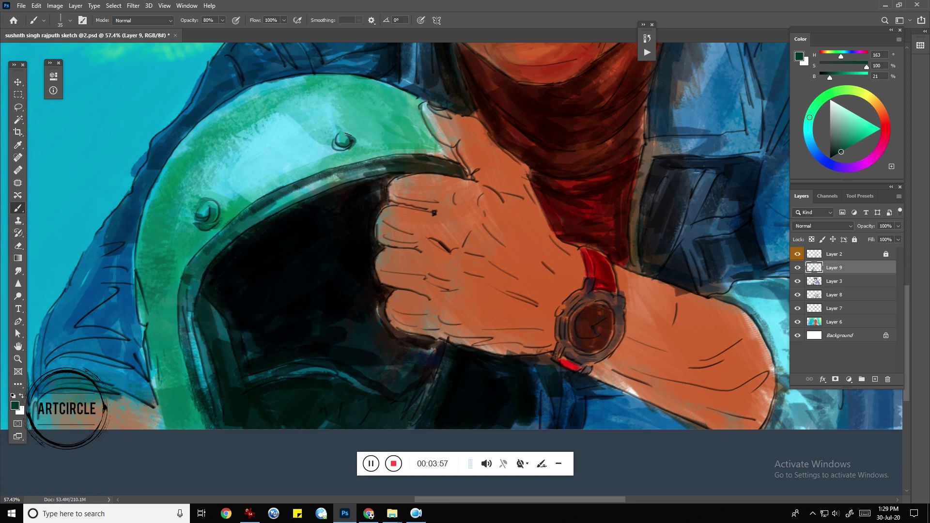
{"action": "mouse_move", "coordinate": [339, 153]}
{"action": "left_mouse_down"}
{"action": "mouse_move", "coordinate": [349, 153]}
{"action": "mouse_move", "coordinate": [335, 146]}
{"action": "left_mouse_up"}
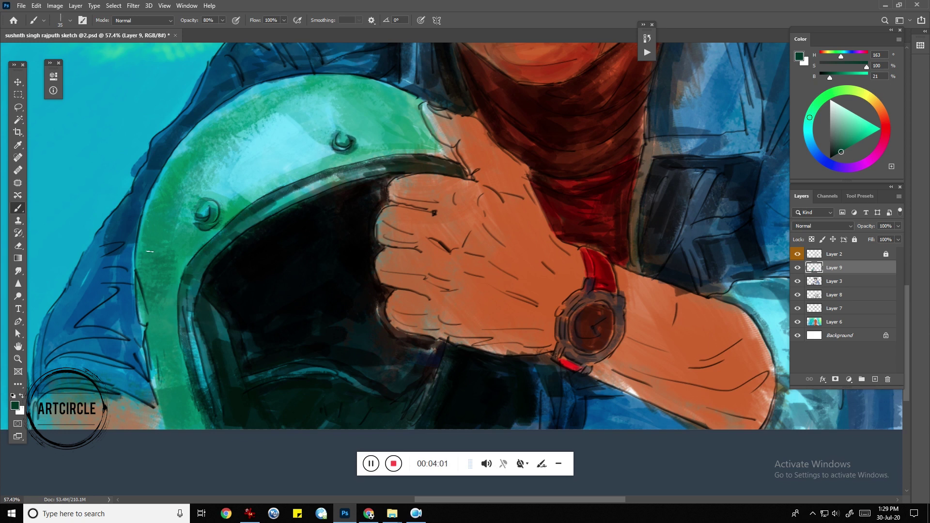
- Shade the helmet's curved left edge darker green from top to bottom
{"action": "left_click_drag", "start_coordinate": [149, 222], "coordinate": [145, 281]}
{"action": "mouse_move", "coordinate": [150, 203]}
{"action": "left_mouse_down"}
{"action": "mouse_move", "coordinate": [146, 288]}
{"action": "mouse_move", "coordinate": [157, 291]}
{"action": "left_mouse_up"}
{"action": "mouse_move", "coordinate": [163, 237]}
{"action": "left_mouse_down"}
{"action": "mouse_move", "coordinate": [184, 262]}
{"action": "mouse_move", "coordinate": [162, 175]}
{"action": "left_mouse_up"}
{"action": "left_click_drag", "start_coordinate": [165, 209], "coordinate": [175, 257]}
{"action": "left_click_drag", "start_coordinate": [184, 247], "coordinate": [151, 330]}
{"action": "left_click_drag", "start_coordinate": [149, 283], "coordinate": [165, 387]}
{"action": "mouse_move", "coordinate": [152, 356]}
{"action": "left_mouse_down"}
{"action": "mouse_move", "coordinate": [174, 388]}
{"action": "mouse_move", "coordinate": [167, 424]}
{"action": "left_mouse_up"}
{"action": "mouse_move", "coordinate": [157, 382]}
{"action": "left_mouse_down"}
{"action": "mouse_move", "coordinate": [191, 429]}
{"action": "mouse_move", "coordinate": [163, 319]}
{"action": "mouse_move", "coordinate": [177, 252]}
{"action": "left_mouse_up"}
{"action": "mouse_move", "coordinate": [192, 354]}
{"action": "left_mouse_down"}
{"action": "mouse_move", "coordinate": [177, 271]}
{"action": "mouse_move", "coordinate": [189, 358]}
{"action": "left_mouse_up"}
{"action": "left_click", "coordinate": [858, 141]}
{"action": "left_click_drag", "start_coordinate": [810, 117], "coordinate": [839, 90]}
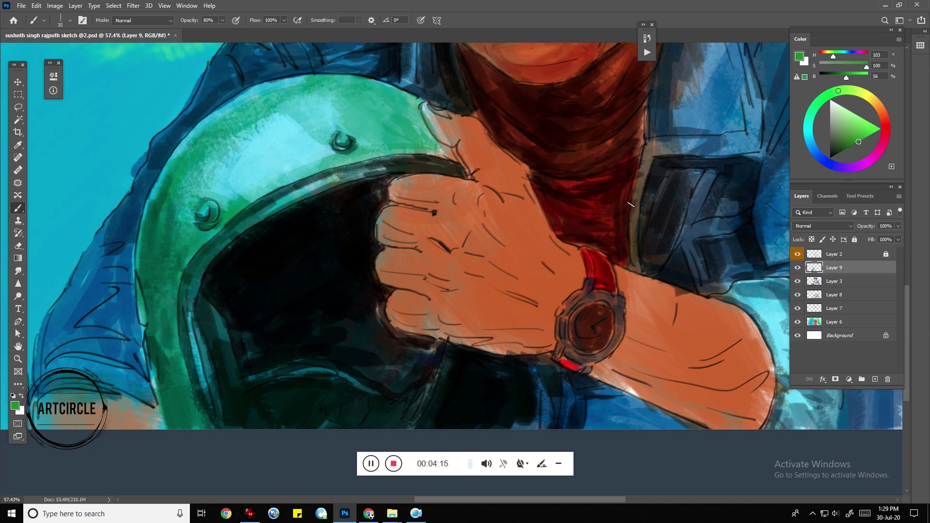
- Paint bright green strokes along the helmet's left edge, sampling teal and green shades
{"action": "mouse_move", "coordinate": [178, 337]}
{"action": "left_mouse_down"}
{"action": "mouse_move", "coordinate": [165, 380]}
{"action": "mouse_move", "coordinate": [152, 306]}
{"action": "mouse_move", "coordinate": [164, 374]}
{"action": "left_mouse_up"}
{"action": "left_click", "coordinate": [163, 333], "text": "alt"}
{"action": "left_click_drag", "start_coordinate": [154, 312], "coordinate": [166, 363]}
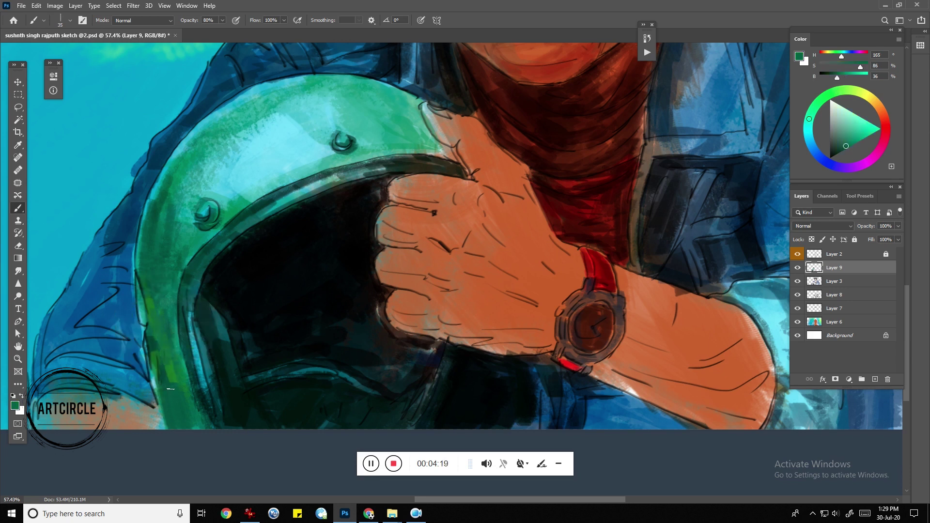
{"action": "left_click", "coordinate": [165, 354], "text": "alt"}
{"action": "left_click", "coordinate": [151, 303], "text": "alt"}
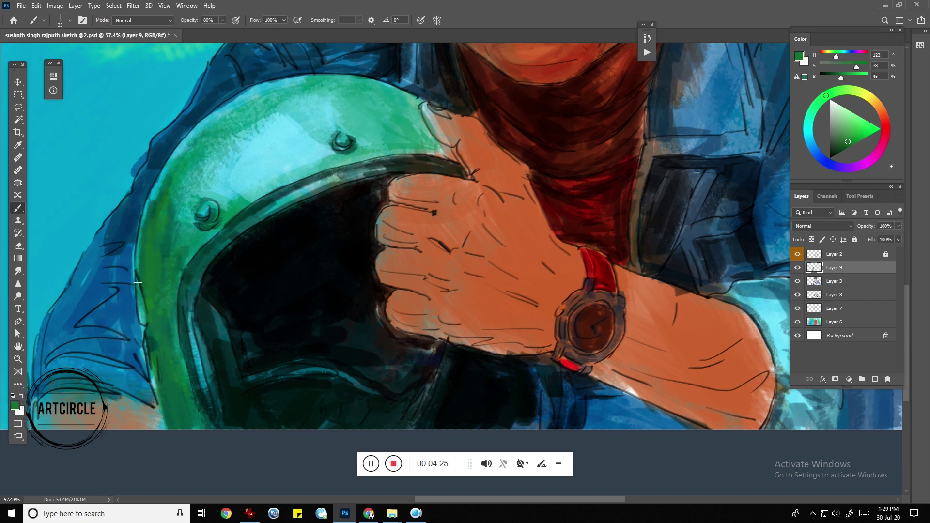
- Pick a bright, slightly bluish cyan and paint highlights along the helmet's left and lower edges
{"action": "left_click", "coordinate": [145, 302], "text": "alt"}
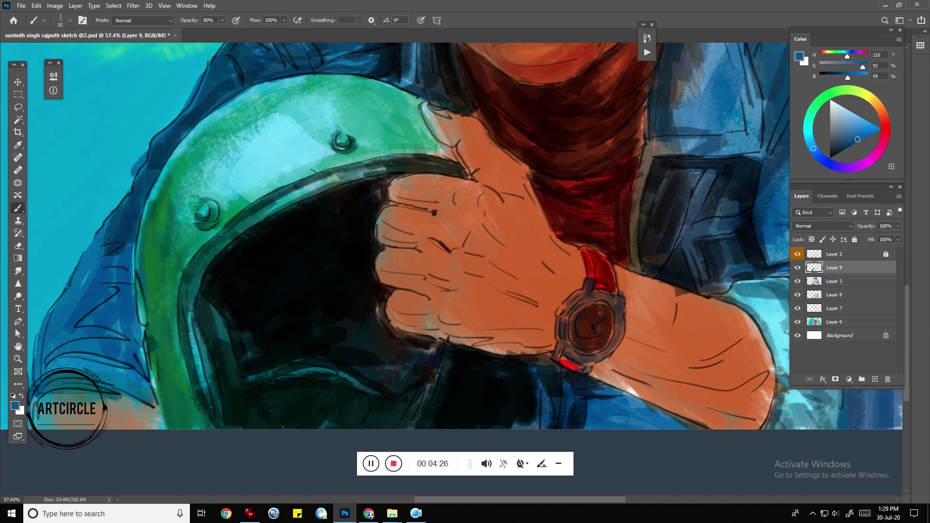
{"action": "left_click", "coordinate": [865, 137]}
{"action": "left_click", "coordinate": [809, 130]}
{"action": "left_click_drag", "start_coordinate": [808, 130], "coordinate": [808, 137]}
{"action": "mouse_move", "coordinate": [145, 281]}
{"action": "left_mouse_down"}
{"action": "mouse_move", "coordinate": [145, 228]}
{"action": "mouse_move", "coordinate": [148, 324]}
{"action": "left_mouse_up"}
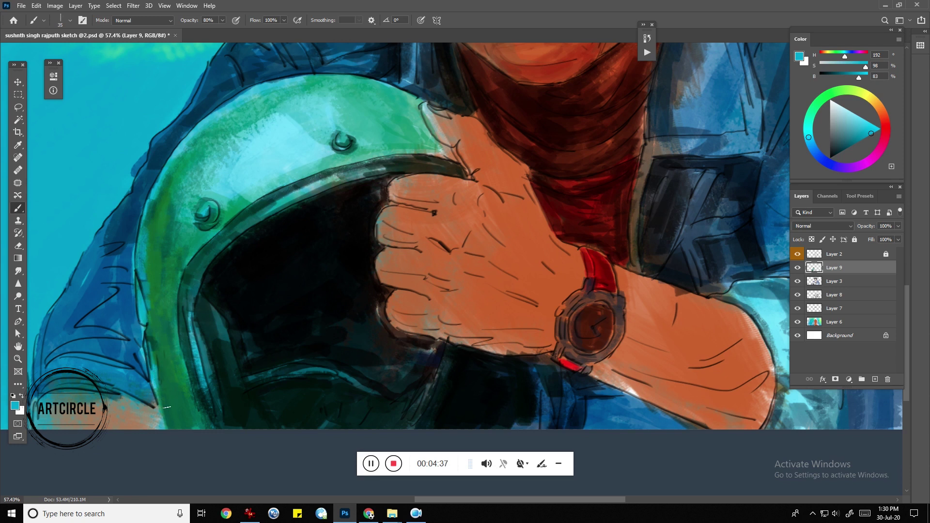
{"action": "left_click_drag", "start_coordinate": [178, 433], "coordinate": [159, 382]}
{"action": "left_click_drag", "start_coordinate": [212, 406], "coordinate": [224, 442]}
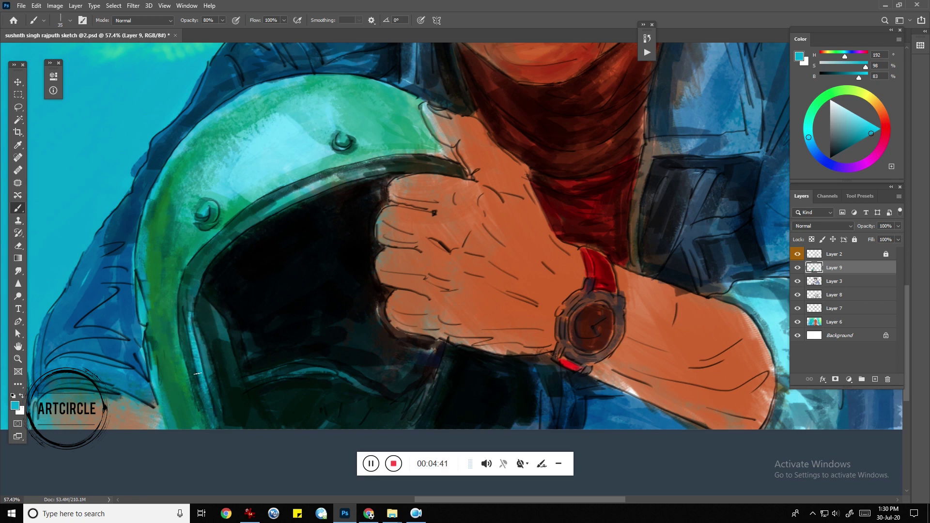
- Sample near-black and teal from the helmet and darken its inner rim
{"action": "left_click", "coordinate": [222, 315], "text": "alt"}
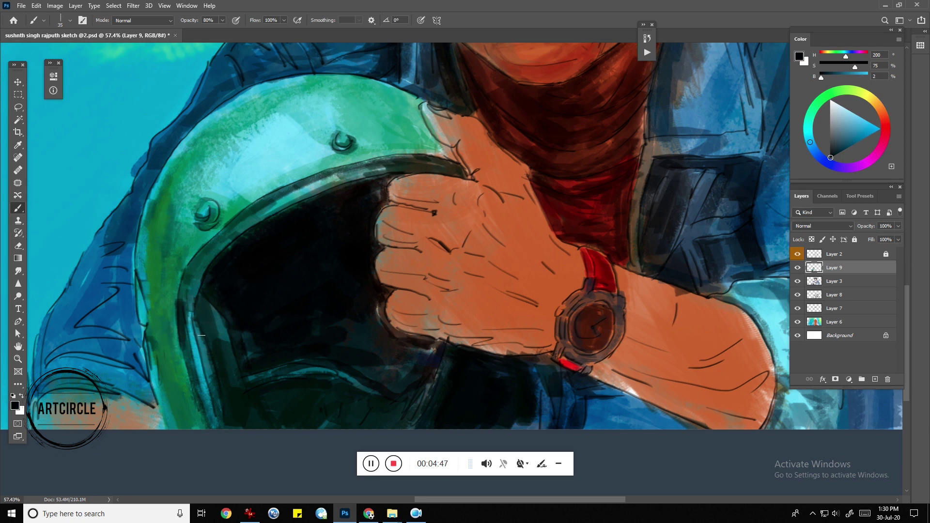
{"action": "left_click_drag", "start_coordinate": [201, 335], "coordinate": [204, 345]}
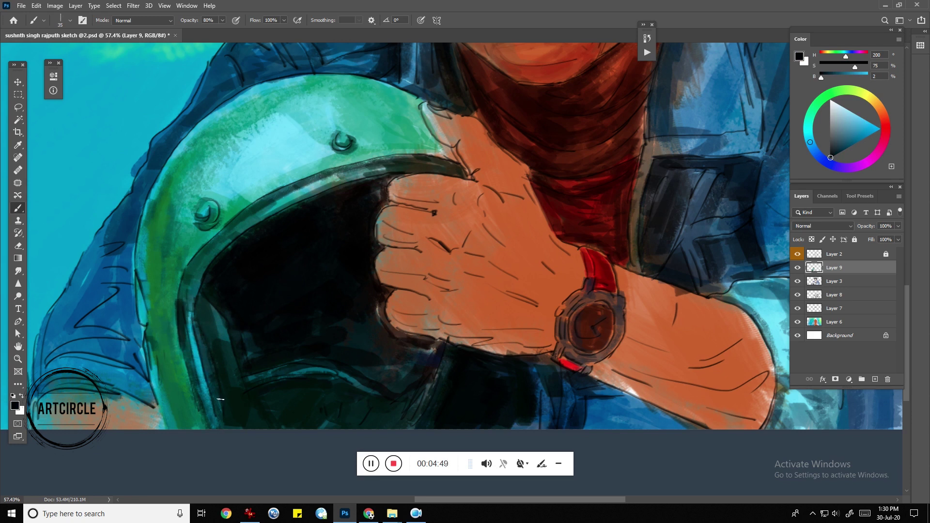
{"action": "left_click", "coordinate": [215, 327], "text": "alt"}
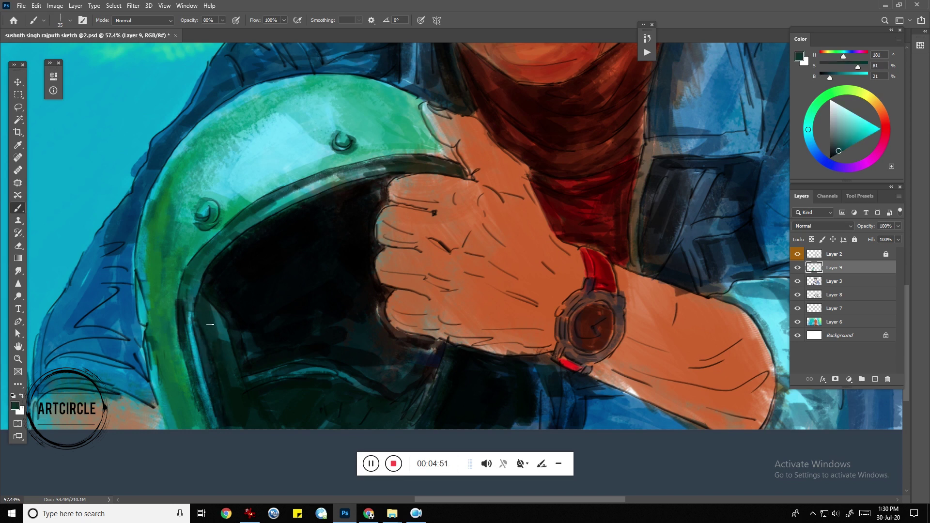
{"action": "left_click", "coordinate": [218, 345], "text": "alt"}
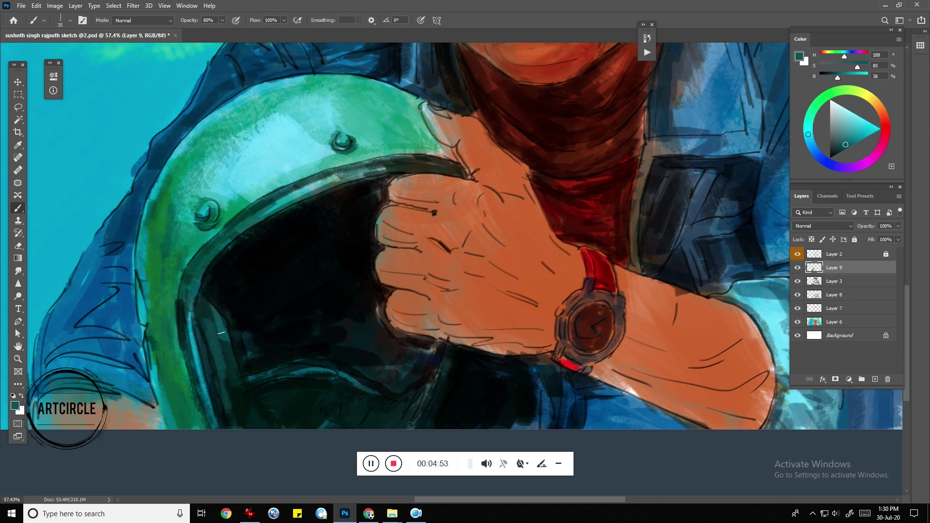
{"action": "left_click", "coordinate": [229, 287], "text": "alt"}
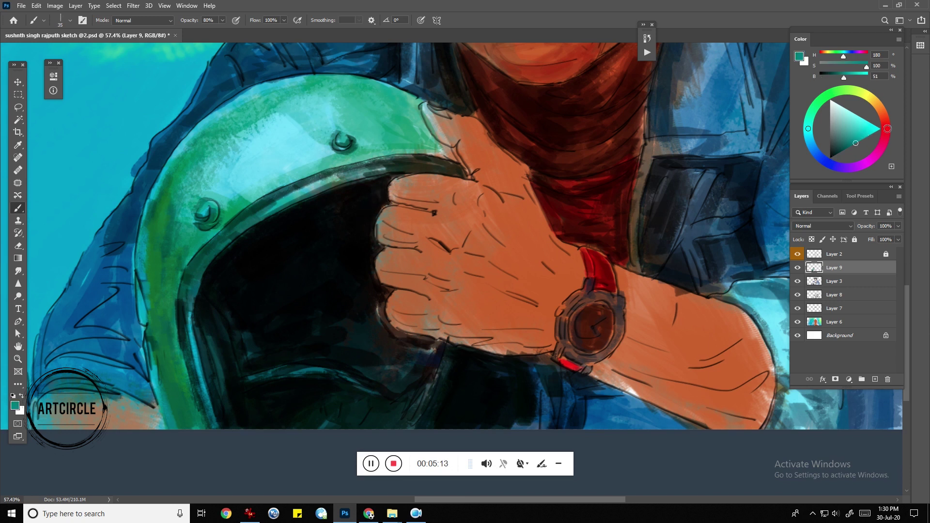
- Choose a dark reddish-brown and deepen and thicken the finger crease
{"action": "left_click", "coordinate": [885, 123]}
{"action": "left_click", "coordinate": [849, 131]}
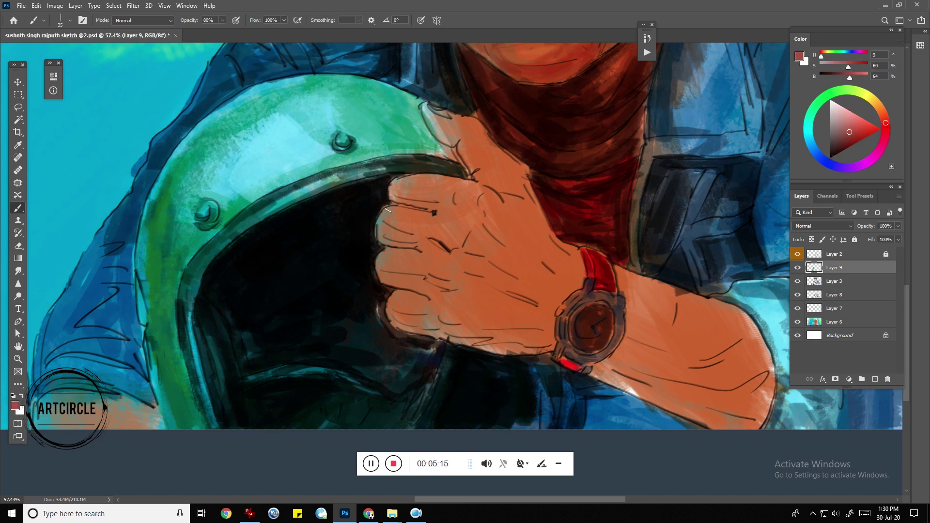
{"action": "left_click", "coordinate": [386, 226], "text": "alt"}
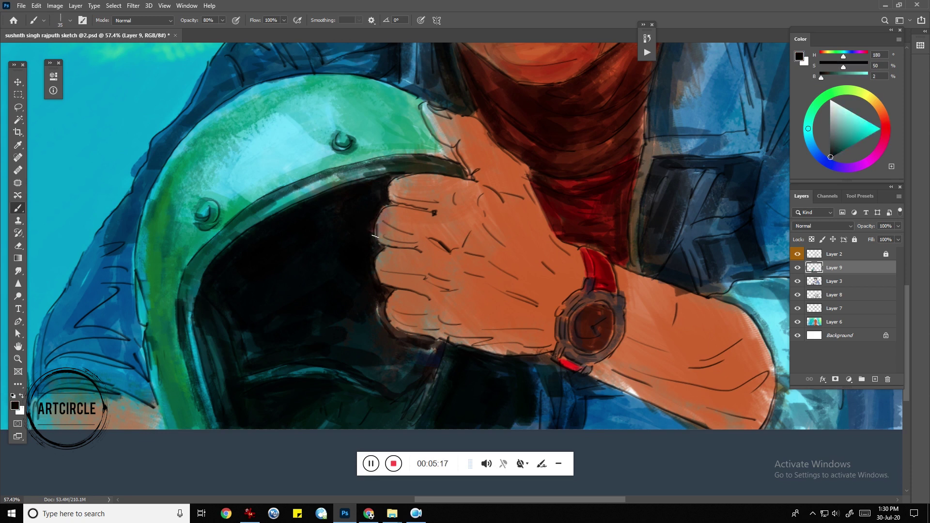
{"action": "left_click", "coordinate": [382, 227], "text": "alt"}
{"action": "left_click", "coordinate": [589, 211], "text": "alt"}
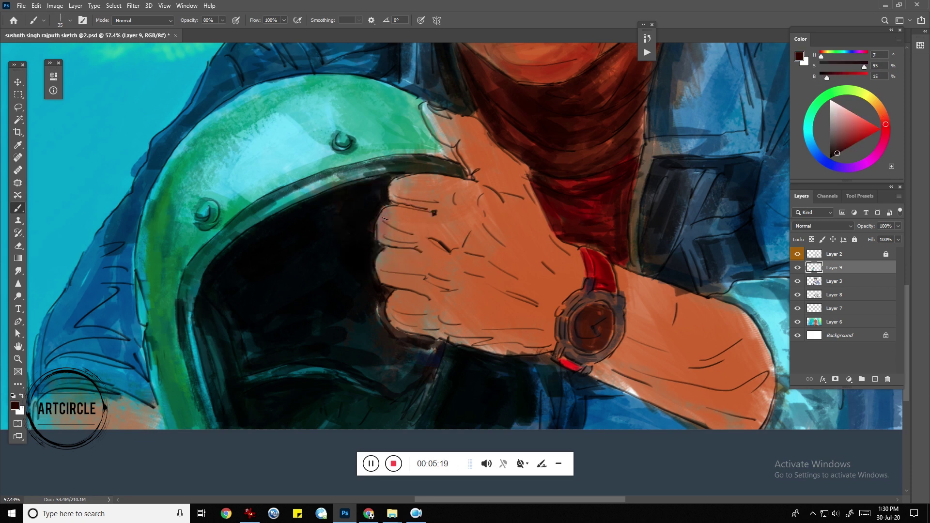
{"action": "left_click_drag", "start_coordinate": [400, 204], "coordinate": [418, 209]}
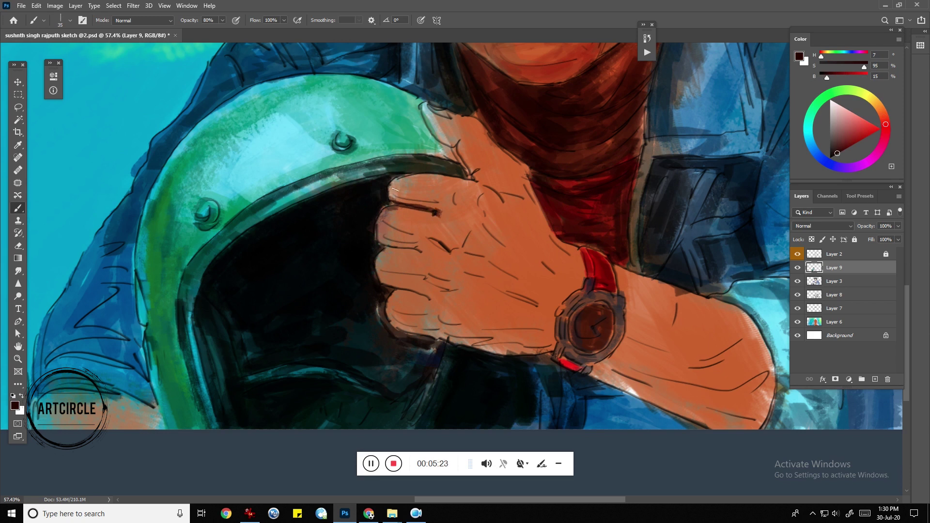
{"action": "mouse_move", "coordinate": [396, 247]}
{"action": "left_mouse_down"}
{"action": "mouse_move", "coordinate": [429, 252]}
{"action": "mouse_move", "coordinate": [384, 248]}
{"action": "left_mouse_up"}
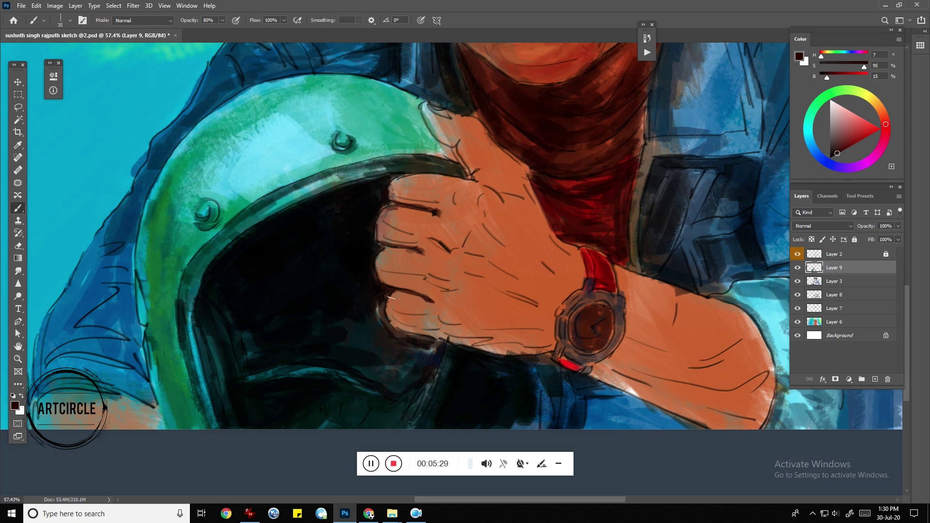
- Shade the hand's lower edge toward the watch with strap dark red, then raise Layer 9 above Layer 2
{"action": "mouse_move", "coordinate": [411, 342]}
{"action": "left_mouse_down"}
{"action": "mouse_move", "coordinate": [441, 334]}
{"action": "mouse_move", "coordinate": [425, 330]}
{"action": "mouse_move", "coordinate": [435, 320]}
{"action": "mouse_move", "coordinate": [490, 342]}
{"action": "left_mouse_up"}
{"action": "left_click", "coordinate": [588, 260], "text": "alt"}
{"action": "left_click_drag", "start_coordinate": [426, 339], "coordinate": [480, 330]}
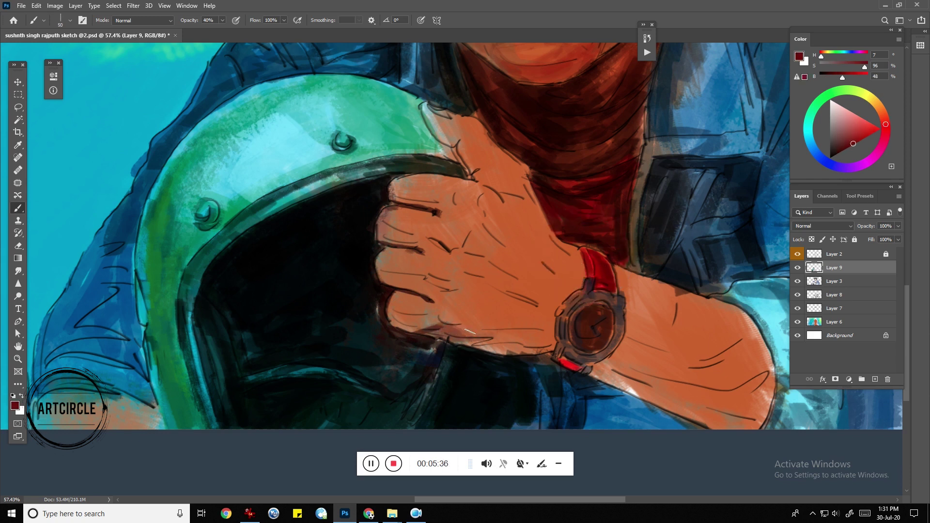
{"action": "mouse_move", "coordinate": [468, 331]}
{"action": "left_mouse_down"}
{"action": "mouse_move", "coordinate": [506, 339]}
{"action": "mouse_move", "coordinate": [506, 350]}
{"action": "mouse_move", "coordinate": [459, 335]}
{"action": "left_mouse_up"}
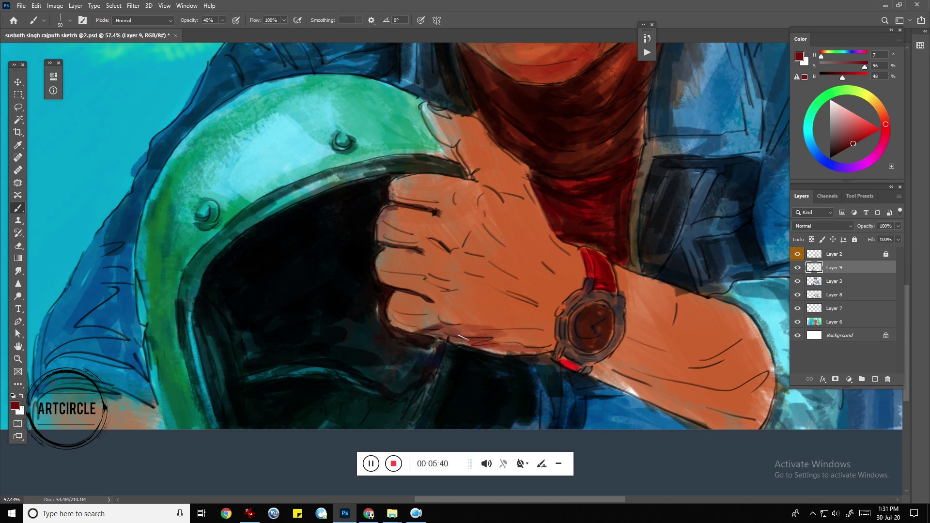
{"action": "left_click_drag", "start_coordinate": [500, 335], "coordinate": [552, 342]}
{"action": "left_click_drag", "start_coordinate": [489, 339], "coordinate": [550, 347]}
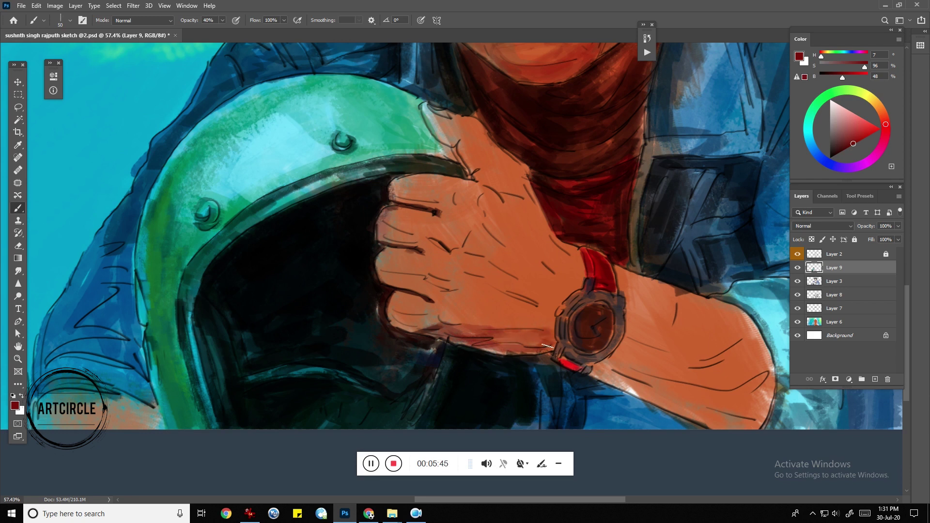
{"action": "key", "text": "ctrl+bracketright"}
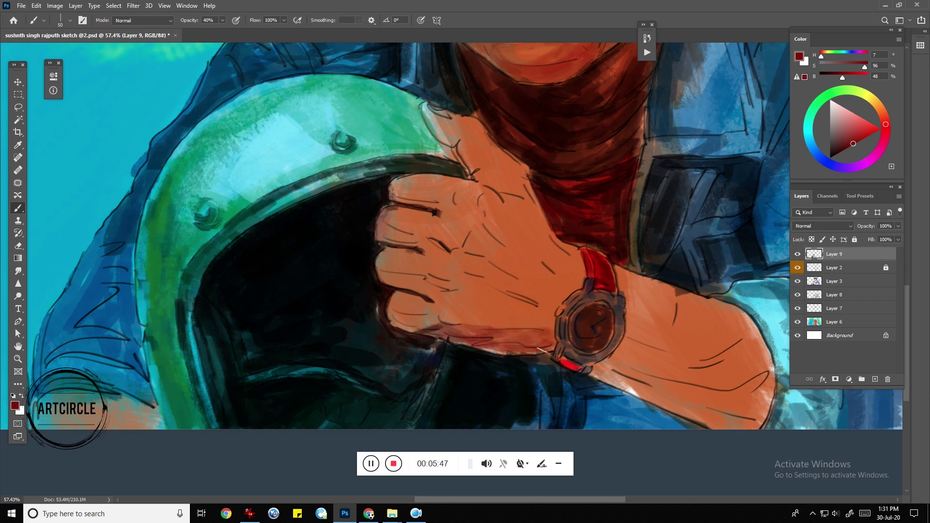
- Darken the hand edge by the watch strap, lower forearm and back of the hand
{"action": "mouse_move", "coordinate": [544, 348]}
{"action": "left_mouse_down"}
{"action": "mouse_move", "coordinate": [500, 349]}
{"action": "mouse_move", "coordinate": [544, 353]}
{"action": "left_mouse_up"}
{"action": "mouse_move", "coordinate": [594, 370]}
{"action": "left_mouse_down"}
{"action": "mouse_move", "coordinate": [603, 363]}
{"action": "mouse_move", "coordinate": [693, 411]}
{"action": "mouse_move", "coordinate": [715, 391]}
{"action": "mouse_move", "coordinate": [698, 417]}
{"action": "mouse_move", "coordinate": [708, 406]}
{"action": "mouse_move", "coordinate": [735, 431]}
{"action": "mouse_move", "coordinate": [749, 424]}
{"action": "mouse_move", "coordinate": [724, 395]}
{"action": "mouse_move", "coordinate": [765, 407]}
{"action": "mouse_move", "coordinate": [778, 373]}
{"action": "mouse_move", "coordinate": [707, 392]}
{"action": "mouse_move", "coordinate": [688, 383]}
{"action": "mouse_move", "coordinate": [713, 363]}
{"action": "mouse_move", "coordinate": [736, 372]}
{"action": "mouse_move", "coordinate": [639, 349]}
{"action": "mouse_move", "coordinate": [619, 370]}
{"action": "mouse_move", "coordinate": [673, 363]}
{"action": "mouse_move", "coordinate": [648, 352]}
{"action": "mouse_move", "coordinate": [664, 323]}
{"action": "mouse_move", "coordinate": [687, 339]}
{"action": "mouse_move", "coordinate": [732, 342]}
{"action": "left_mouse_up"}
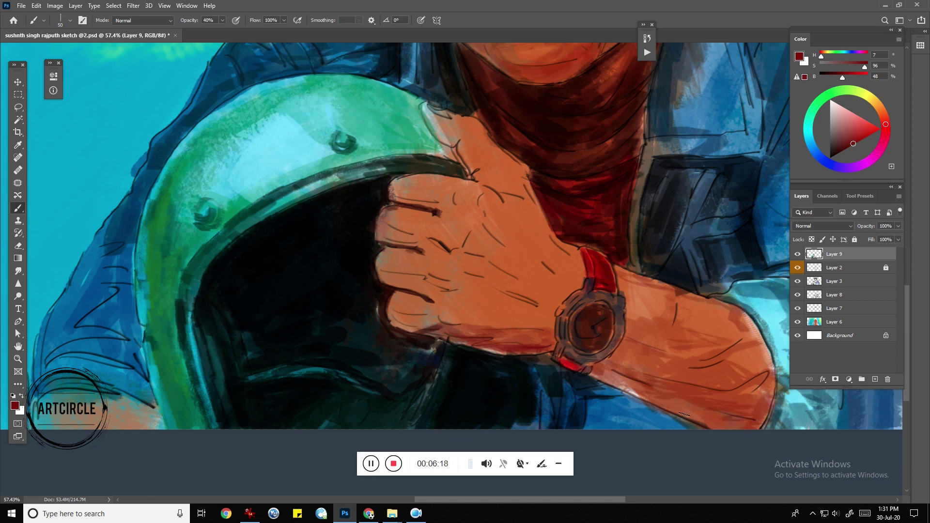
{"action": "left_click_drag", "start_coordinate": [680, 405], "coordinate": [734, 428]}
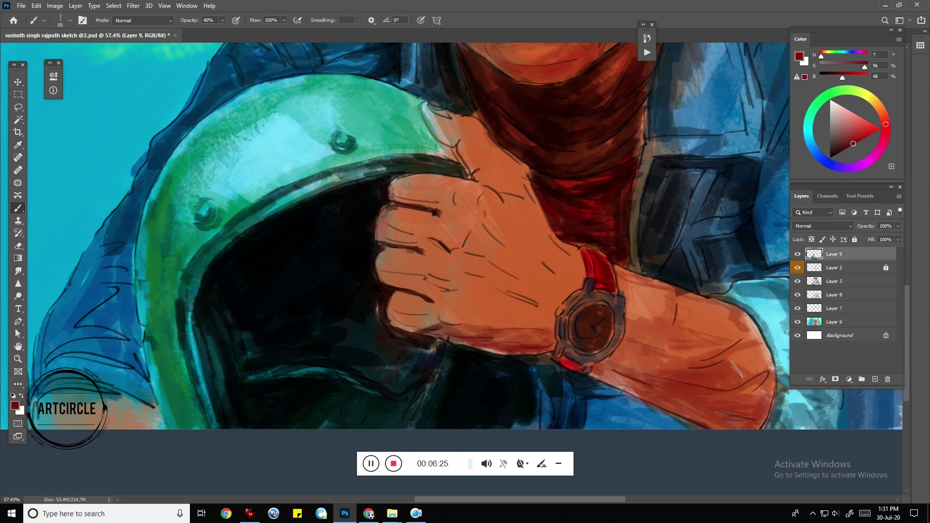
{"action": "left_click_drag", "start_coordinate": [656, 335], "coordinate": [632, 322]}
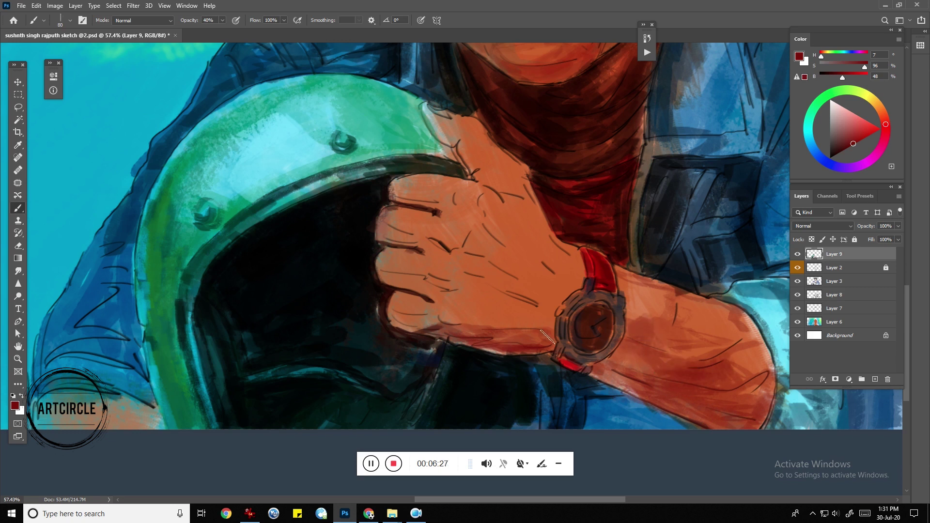
{"action": "mouse_move", "coordinate": [542, 322]}
{"action": "left_mouse_down"}
{"action": "mouse_move", "coordinate": [461, 262]}
{"action": "mouse_move", "coordinate": [532, 294]}
{"action": "mouse_move", "coordinate": [506, 283]}
{"action": "mouse_move", "coordinate": [388, 279]}
{"action": "mouse_move", "coordinate": [454, 294]}
{"action": "mouse_move", "coordinate": [412, 324]}
{"action": "mouse_move", "coordinate": [476, 286]}
{"action": "mouse_move", "coordinate": [465, 315]}
{"action": "mouse_move", "coordinate": [543, 329]}
{"action": "mouse_move", "coordinate": [522, 270]}
{"action": "mouse_move", "coordinate": [528, 252]}
{"action": "mouse_move", "coordinate": [487, 208]}
{"action": "mouse_move", "coordinate": [524, 214]}
{"action": "mouse_move", "coordinate": [562, 264]}
{"action": "left_mouse_up"}
- At 30% opacity, deepen the knuckles, thumb, finger and wrist creases, and the red band above the watch
{"action": "key", "text": "3"}
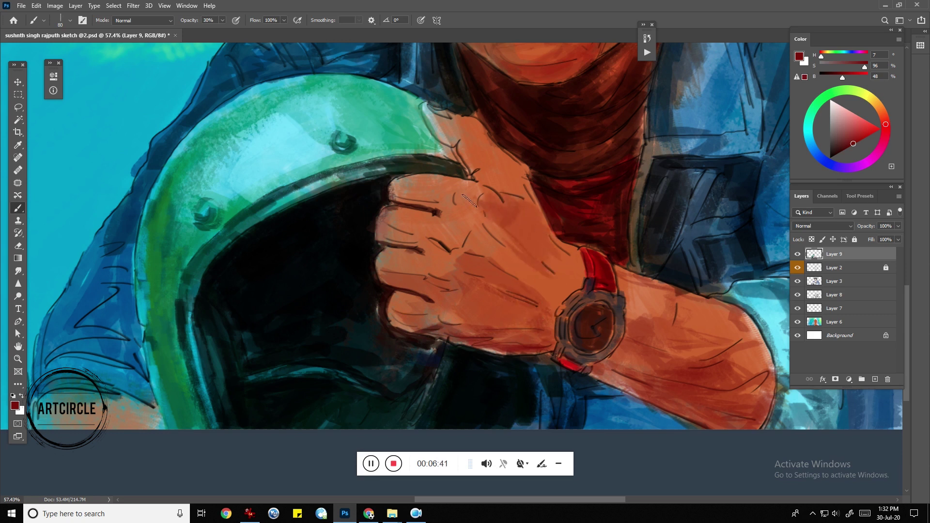
{"action": "mouse_move", "coordinate": [473, 198]}
{"action": "left_mouse_down"}
{"action": "mouse_move", "coordinate": [403, 210]}
{"action": "mouse_move", "coordinate": [392, 196]}
{"action": "mouse_move", "coordinate": [419, 248]}
{"action": "mouse_move", "coordinate": [403, 257]}
{"action": "left_mouse_up"}
{"action": "left_click_drag", "start_coordinate": [461, 141], "coordinate": [472, 186]}
{"action": "mouse_move", "coordinate": [456, 126]}
{"action": "left_mouse_down"}
{"action": "mouse_move", "coordinate": [426, 148]}
{"action": "mouse_move", "coordinate": [467, 133]}
{"action": "mouse_move", "coordinate": [499, 184]}
{"action": "mouse_move", "coordinate": [469, 193]}
{"action": "left_mouse_up"}
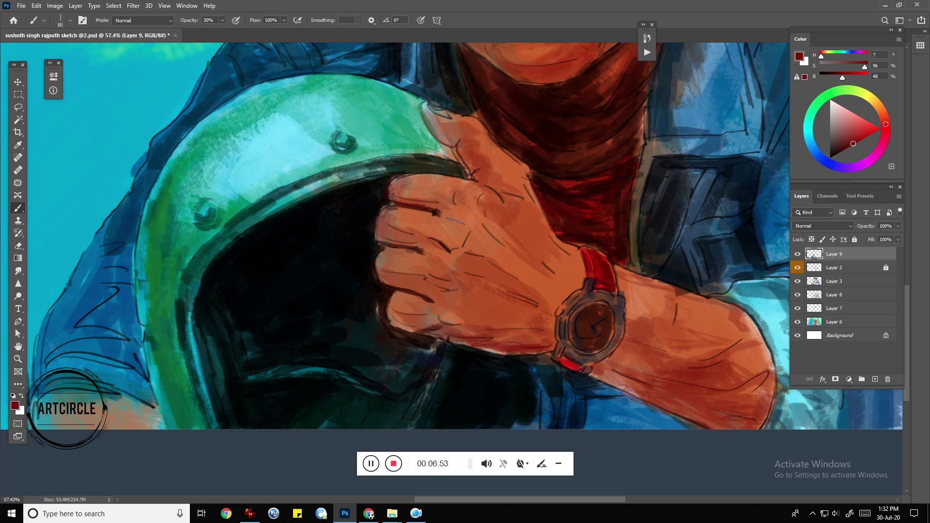
{"action": "mouse_move", "coordinate": [450, 233]}
{"action": "left_mouse_down"}
{"action": "mouse_move", "coordinate": [439, 240]}
{"action": "mouse_move", "coordinate": [458, 252]}
{"action": "mouse_move", "coordinate": [400, 229]}
{"action": "left_mouse_up"}
{"action": "left_click_drag", "start_coordinate": [419, 259], "coordinate": [446, 252]}
{"action": "left_click_drag", "start_coordinate": [534, 275], "coordinate": [552, 306]}
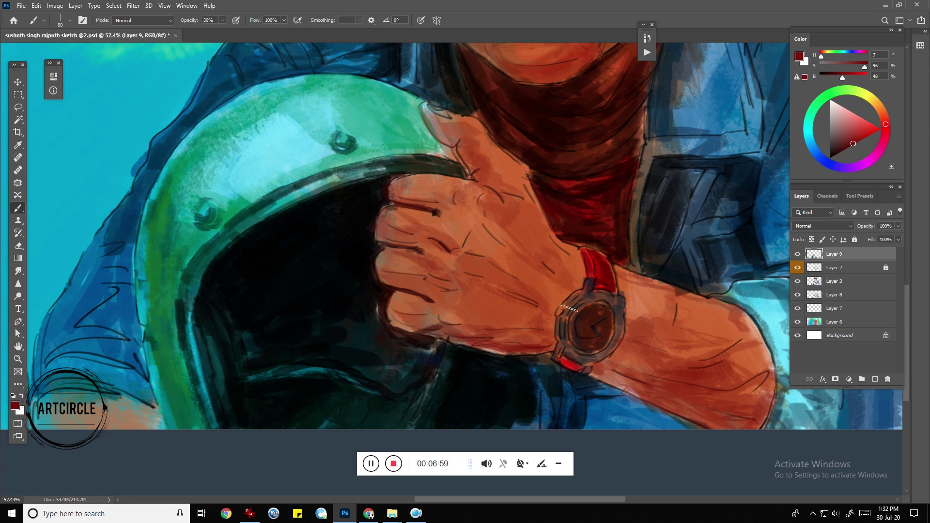
{"action": "mouse_move", "coordinate": [540, 326]}
{"action": "left_mouse_down"}
{"action": "mouse_move", "coordinate": [461, 328]}
{"action": "mouse_move", "coordinate": [555, 336]}
{"action": "left_mouse_up"}
- Sample dark brown and near-black tones from the shadow beneath the hand
{"action": "left_click", "coordinate": [552, 333], "text": "alt"}
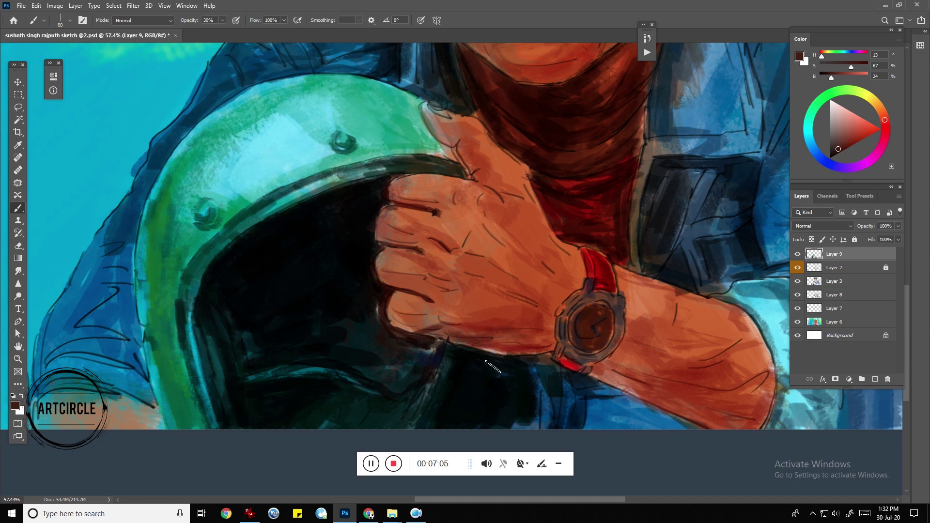
{"action": "left_click", "coordinate": [500, 353], "text": "alt"}
{"action": "left_click", "coordinate": [505, 351], "text": "alt"}
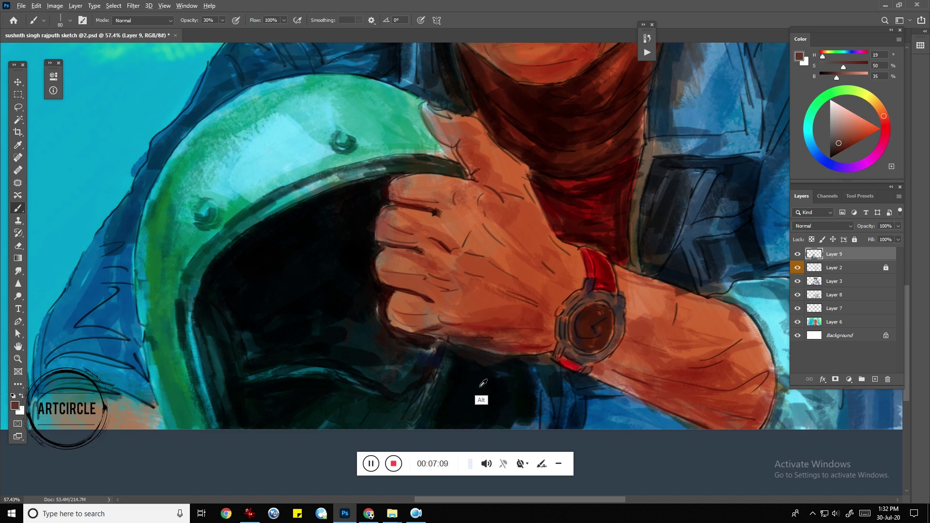
{"action": "left_click", "coordinate": [491, 373], "text": "alt"}
{"action": "left_click", "coordinate": [477, 385], "text": "alt"}
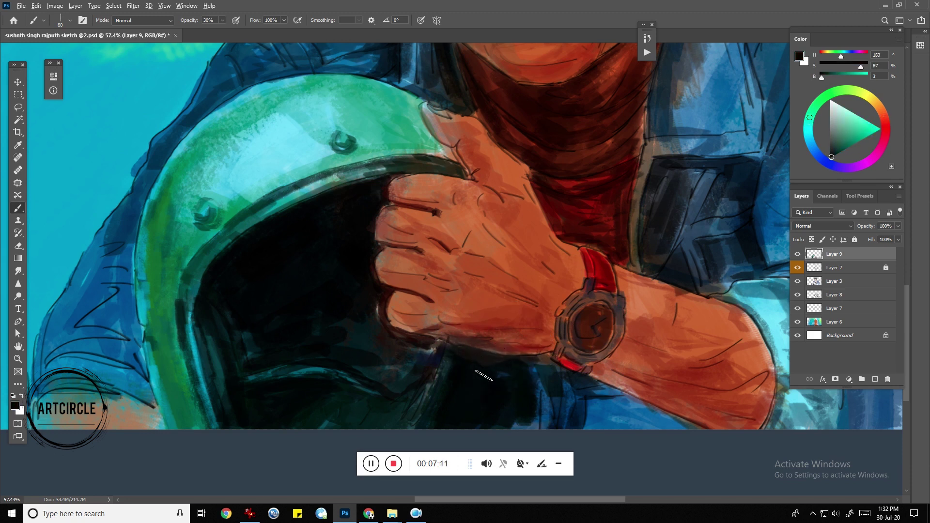
{"action": "scroll", "coordinate": [525, 313], "scroll_direction": "down", "scroll_amount": 5}
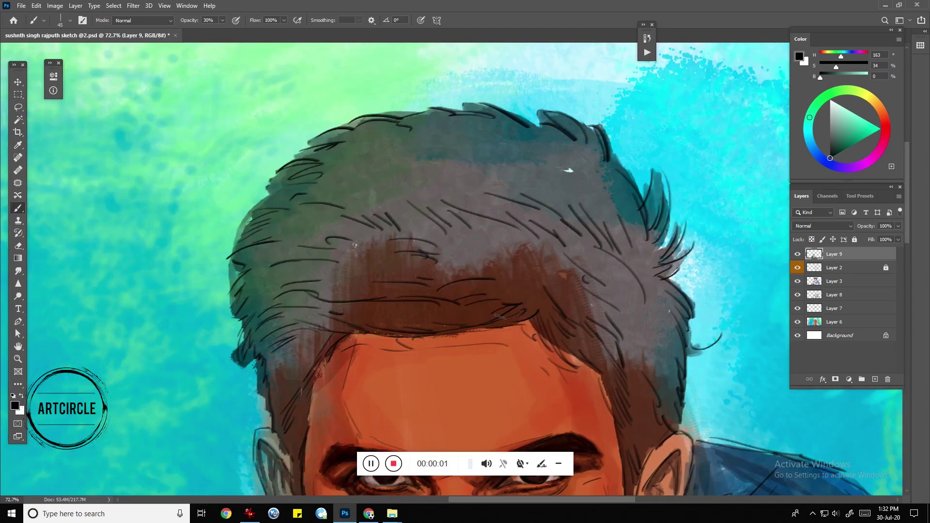
- Darken the hairline and left temple hair with stronger, more opaque dark brown strokes
{"action": "left_click_drag", "start_coordinate": [500, 316], "coordinate": [410, 333]}
{"action": "key", "text": "5"}
{"action": "mouse_move", "coordinate": [454, 310]}
{"action": "left_mouse_down"}
{"action": "mouse_move", "coordinate": [378, 320]}
{"action": "mouse_move", "coordinate": [416, 325]}
{"action": "mouse_move", "coordinate": [370, 334]}
{"action": "mouse_move", "coordinate": [341, 326]}
{"action": "mouse_move", "coordinate": [274, 371]}
{"action": "left_mouse_up"}
{"action": "key", "text": "bracketright"}
{"action": "key", "text": "bracketright"}
{"action": "key", "text": "bracketright"}
{"action": "mouse_move", "coordinate": [319, 346]}
{"action": "left_mouse_down"}
{"action": "mouse_move", "coordinate": [271, 385]}
{"action": "mouse_move", "coordinate": [286, 387]}
{"action": "left_mouse_up"}
{"action": "key", "text": "9"}
{"action": "key", "text": "bracketleft"}
{"action": "key", "text": "bracketleft"}
{"action": "left_click_drag", "start_coordinate": [272, 354], "coordinate": [296, 417]}
{"action": "left_click_drag", "start_coordinate": [305, 373], "coordinate": [296, 446]}
{"action": "left_click_drag", "start_coordinate": [281, 385], "coordinate": [273, 262]}
{"action": "mouse_move", "coordinate": [293, 295]}
{"action": "left_mouse_down"}
{"action": "mouse_move", "coordinate": [274, 334]}
{"action": "mouse_move", "coordinate": [294, 413]}
{"action": "left_mouse_up"}
{"action": "mouse_move", "coordinate": [288, 353]}
{"action": "left_mouse_down"}
{"action": "mouse_move", "coordinate": [281, 381]}
{"action": "mouse_move", "coordinate": [292, 412]}
{"action": "left_mouse_up"}
- Darken the band of hair above the forehead and across the top of the head
{"action": "mouse_move", "coordinate": [324, 227]}
{"action": "left_mouse_down"}
{"action": "mouse_move", "coordinate": [235, 201]}
{"action": "mouse_move", "coordinate": [305, 189]}
{"action": "mouse_move", "coordinate": [436, 198]}
{"action": "left_mouse_up"}
{"action": "mouse_move", "coordinate": [363, 187]}
{"action": "left_mouse_down"}
{"action": "mouse_move", "coordinate": [441, 216]}
{"action": "mouse_move", "coordinate": [309, 173]}
{"action": "left_mouse_up"}
{"action": "left_click_drag", "start_coordinate": [386, 173], "coordinate": [349, 151]}
{"action": "mouse_move", "coordinate": [422, 146]}
{"action": "left_mouse_down"}
{"action": "mouse_move", "coordinate": [317, 134]}
{"action": "mouse_move", "coordinate": [457, 155]}
{"action": "mouse_move", "coordinate": [413, 169]}
{"action": "mouse_move", "coordinate": [489, 187]}
{"action": "left_mouse_up"}
{"action": "mouse_move", "coordinate": [424, 186]}
{"action": "left_mouse_down"}
{"action": "mouse_move", "coordinate": [487, 213]}
{"action": "mouse_move", "coordinate": [529, 194]}
{"action": "mouse_move", "coordinate": [548, 228]}
{"action": "mouse_move", "coordinate": [593, 244]}
{"action": "left_mouse_up"}
- Darken the right hairline and the sideburn beside the right ear
{"action": "mouse_move", "coordinate": [557, 213]}
{"action": "left_mouse_down"}
{"action": "mouse_move", "coordinate": [594, 244]}
{"action": "mouse_move", "coordinate": [629, 300]}
{"action": "left_mouse_up"}
{"action": "left_click_drag", "start_coordinate": [610, 242], "coordinate": [640, 310]}
{"action": "mouse_move", "coordinate": [601, 283]}
{"action": "left_mouse_down"}
{"action": "mouse_move", "coordinate": [638, 313]}
{"action": "mouse_move", "coordinate": [618, 348]}
{"action": "left_mouse_up"}
{"action": "left_click_drag", "start_coordinate": [622, 315], "coordinate": [606, 346]}
{"action": "mouse_move", "coordinate": [625, 339]}
{"action": "left_mouse_down"}
{"action": "mouse_move", "coordinate": [574, 210]}
{"action": "mouse_move", "coordinate": [560, 302]}
{"action": "left_mouse_up"}
- Add fine dark strokes into the right side of the hair with a smaller brush
{"action": "key", "text": "bracketleft"}
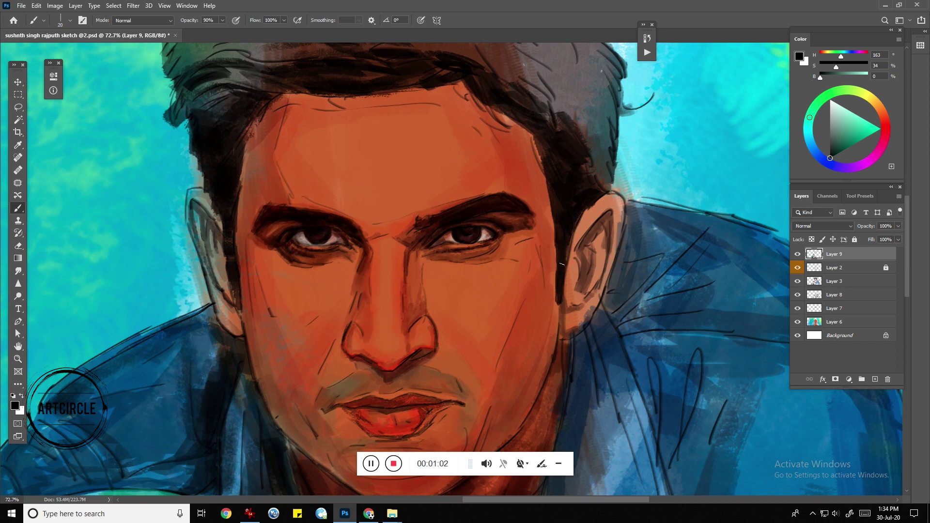
{"action": "scroll", "coordinate": [581, 142], "scroll_direction": "up", "scroll_amount": 5}
{"action": "mouse_move", "coordinate": [572, 214]}
{"action": "left_mouse_down"}
{"action": "mouse_move", "coordinate": [538, 227]}
{"action": "mouse_move", "coordinate": [578, 225]}
{"action": "mouse_move", "coordinate": [608, 286]}
{"action": "left_mouse_up"}
{"action": "left_click_drag", "start_coordinate": [611, 249], "coordinate": [605, 301]}
{"action": "left_click_drag", "start_coordinate": [613, 213], "coordinate": [615, 269]}
{"action": "left_click_drag", "start_coordinate": [615, 194], "coordinate": [581, 212]}
- Paint a broad dark teal shadow on the background right of the head
{"action": "key", "text": "bracketright"}
{"action": "key", "text": "bracketright"}
{"action": "key", "text": "bracketright"}
{"action": "left_click", "coordinate": [678, 290], "text": "alt"}
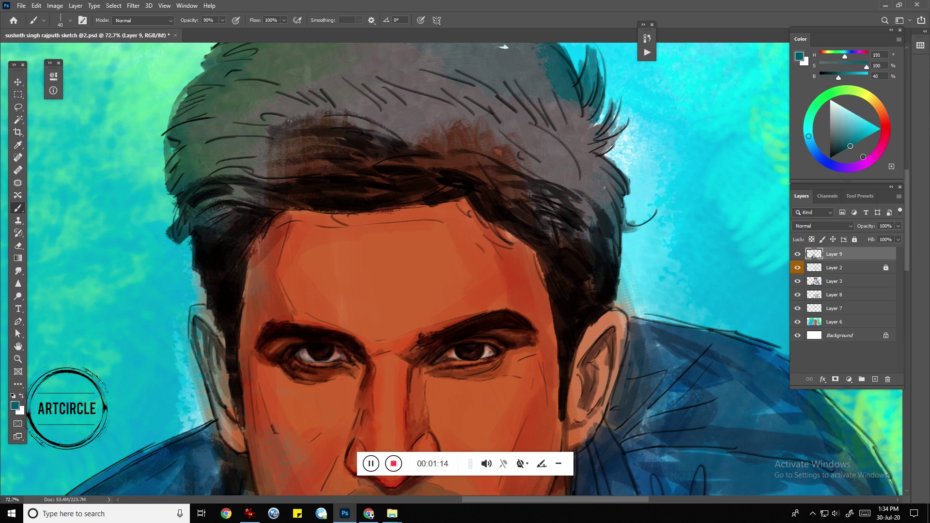
{"action": "mouse_move", "coordinate": [680, 283]}
{"action": "left_mouse_down"}
{"action": "mouse_move", "coordinate": [630, 291]}
{"action": "mouse_move", "coordinate": [708, 295]}
{"action": "mouse_move", "coordinate": [663, 159]}
{"action": "mouse_move", "coordinate": [741, 155]}
{"action": "mouse_move", "coordinate": [629, 136]}
{"action": "mouse_move", "coordinate": [746, 204]}
{"action": "mouse_move", "coordinate": [756, 281]}
{"action": "left_mouse_up"}
{"action": "left_click", "coordinate": [808, 126]}
{"action": "scroll", "coordinate": [598, 130], "scroll_direction": "down", "scroll_amount": 3}
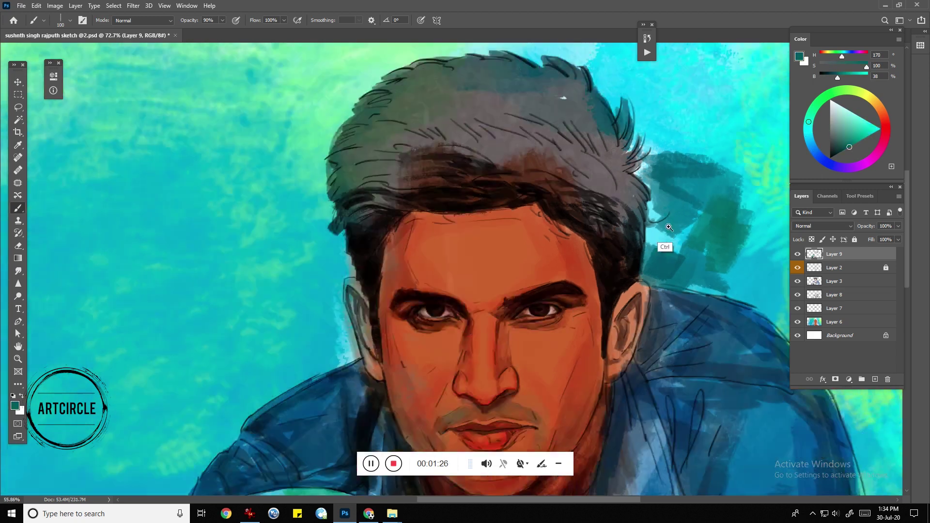
{"action": "scroll", "coordinate": [598, 130], "scroll_direction": "down", "scroll_amount": 3}
{"action": "left_click_drag", "start_coordinate": [665, 170], "coordinate": [679, 214]}
{"action": "key", "text": "bracketright"}
{"action": "key", "text": "bracketright"}
{"action": "key", "text": "bracketright"}
{"action": "mouse_move", "coordinate": [669, 126]}
{"action": "left_mouse_down"}
{"action": "mouse_move", "coordinate": [688, 228]}
{"action": "mouse_move", "coordinate": [674, 153]}
{"action": "mouse_move", "coordinate": [592, 145]}
{"action": "mouse_move", "coordinate": [577, 114]}
{"action": "mouse_move", "coordinate": [540, 109]}
{"action": "mouse_move", "coordinate": [538, 130]}
{"action": "left_mouse_up"}
{"action": "scroll", "coordinate": [537, 129], "scroll_direction": "up", "scroll_amount": 4}
{"action": "scroll", "coordinate": [537, 129], "scroll_direction": "up", "scroll_amount": 3}
- Add black strands across the upper hair and a reddish-brown patch sampled from the skin
{"action": "key", "text": "bracketleft"}
{"action": "key", "text": "bracketleft"}
{"action": "key", "text": "bracketleft"}
{"action": "left_click", "coordinate": [830, 158]}
{"action": "mouse_move", "coordinate": [576, 228]}
{"action": "left_mouse_down"}
{"action": "mouse_move", "coordinate": [484, 189]}
{"action": "mouse_move", "coordinate": [601, 223]}
{"action": "left_mouse_up"}
{"action": "mouse_move", "coordinate": [382, 165]}
{"action": "left_mouse_down"}
{"action": "mouse_move", "coordinate": [601, 204]}
{"action": "mouse_move", "coordinate": [558, 152]}
{"action": "left_mouse_up"}
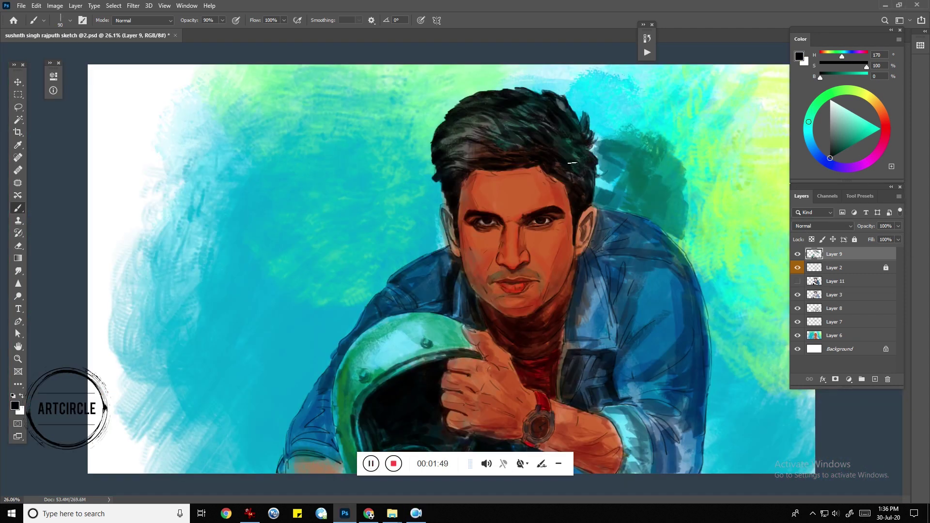
{"action": "mouse_move", "coordinate": [575, 167]}
{"action": "left_mouse_down"}
{"action": "mouse_move", "coordinate": [575, 151]}
{"action": "mouse_move", "coordinate": [593, 160]}
{"action": "left_mouse_up"}
{"action": "left_click", "coordinate": [557, 209], "text": "alt"}
{"action": "left_click_drag", "start_coordinate": [592, 128], "coordinate": [578, 119]}
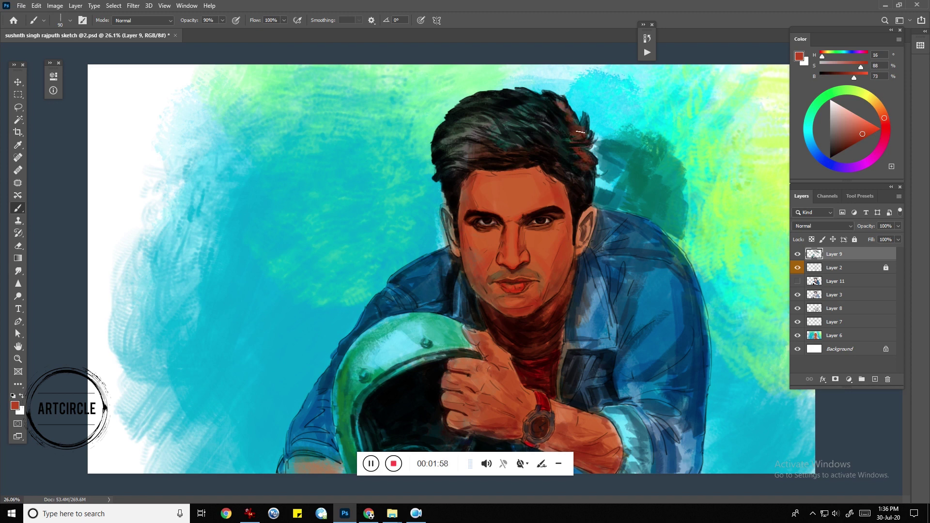
- Add reddish-brown strokes atop the hair and move Layer 9 below Layers 2 and 11
{"action": "key", "text": "ctrl+bracketleft"}
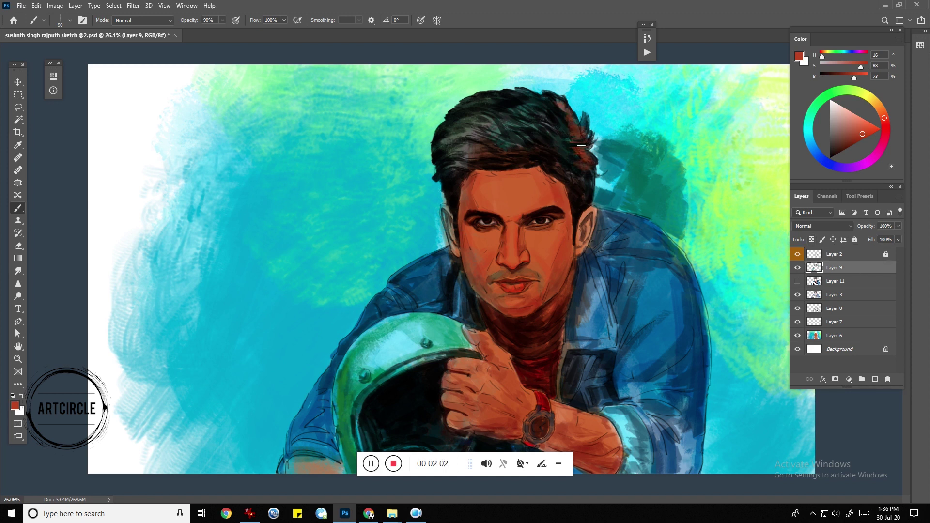
{"action": "left_click_drag", "start_coordinate": [557, 101], "coordinate": [515, 113]}
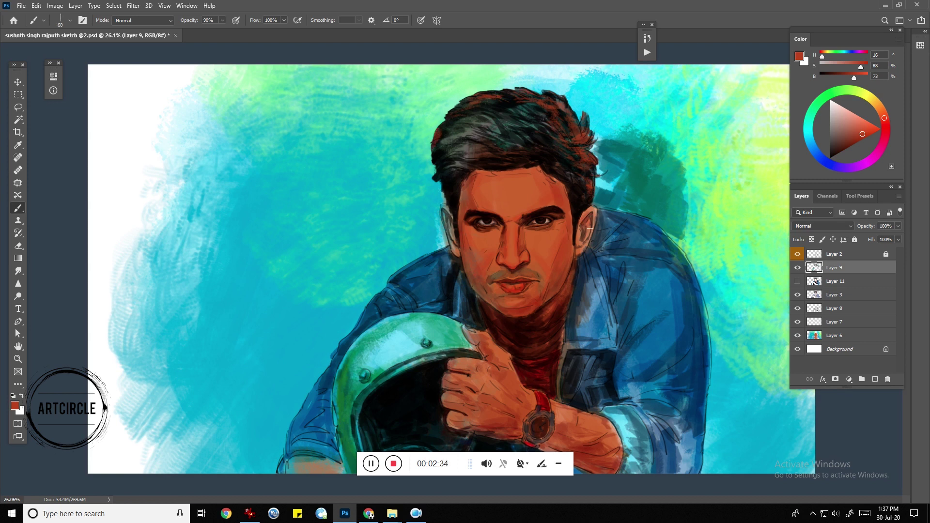
{"action": "left_click_drag", "start_coordinate": [851, 269], "coordinate": [847, 292]}
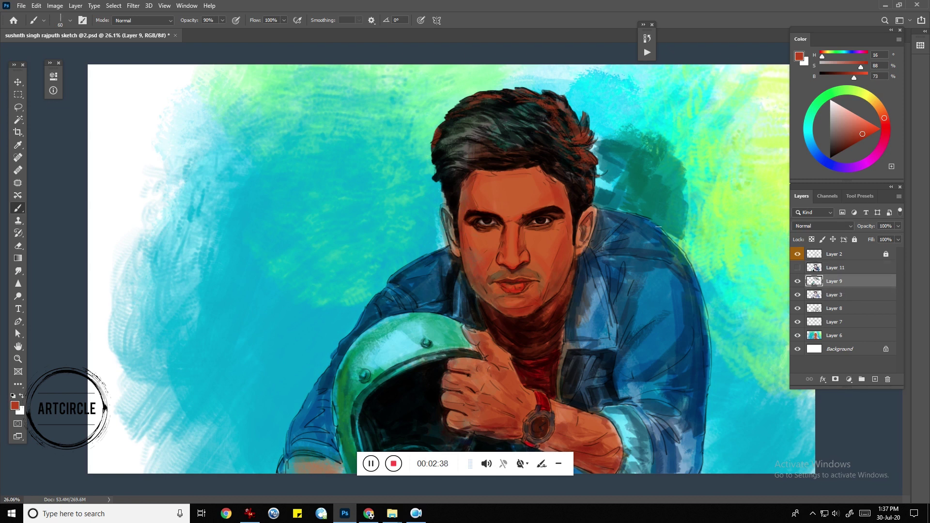
- Toggle layer visibility to compare their effect, then make Layer 7 the active layer
{"action": "left_click", "coordinate": [798, 295]}
{"action": "left_click", "coordinate": [798, 309]}
{"action": "left_click", "coordinate": [803, 324]}
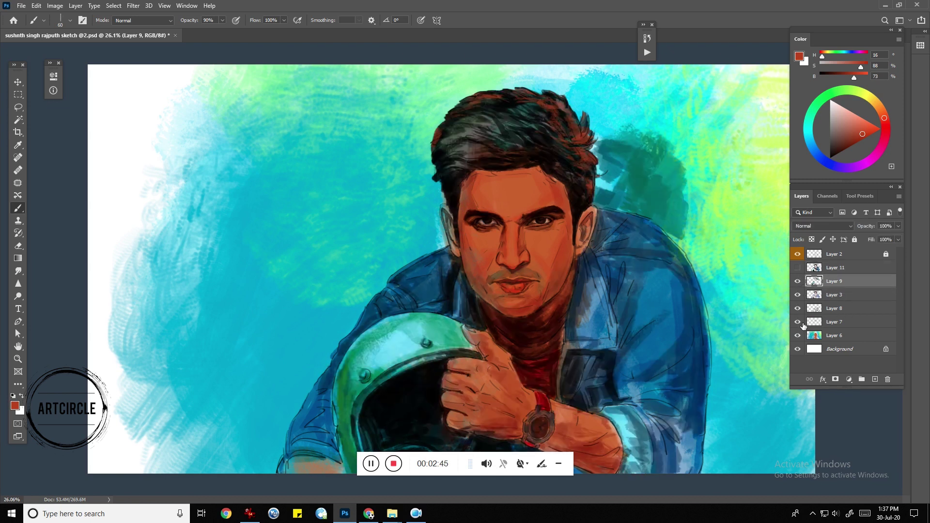
{"action": "left_click", "coordinate": [835, 326]}
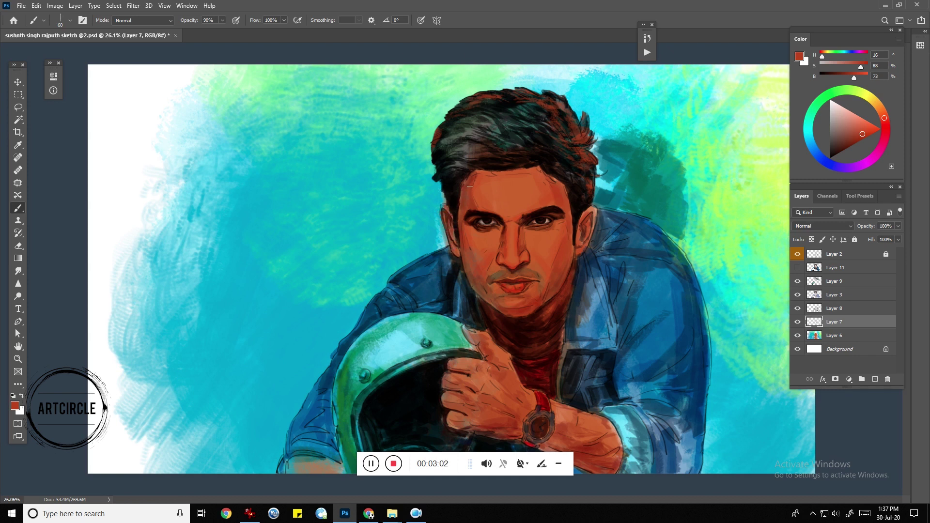
- Switch to full-screen view, zoom on the face and sample tones down to near-black from the neck
{"action": "left_click", "coordinate": [536, 163], "text": "alt"}
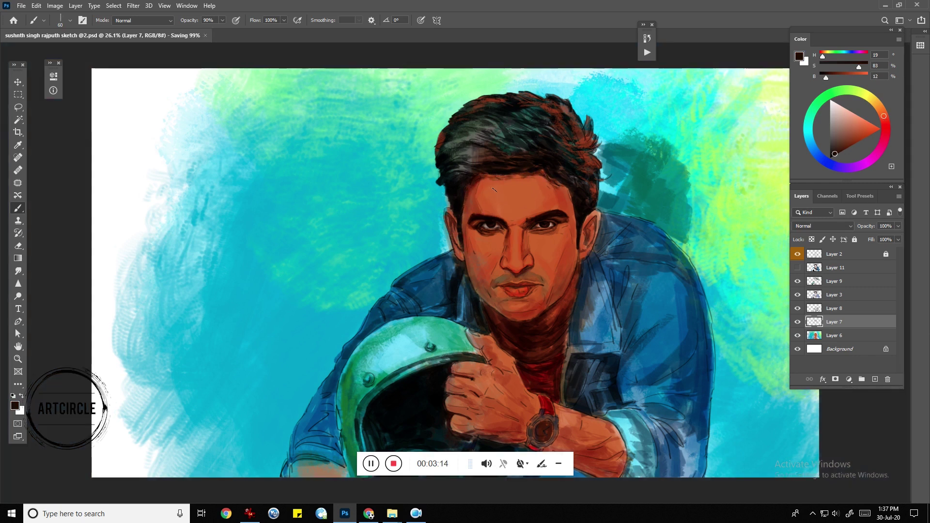
{"action": "key", "text": "f"}
{"action": "left_click", "coordinate": [547, 183], "text": "ctrl"}
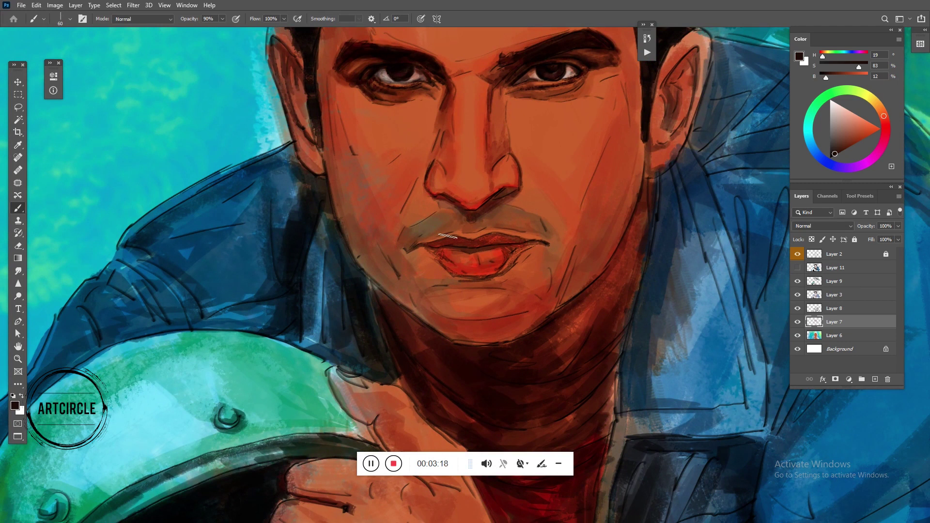
{"action": "left_click", "coordinate": [429, 224], "text": "alt"}
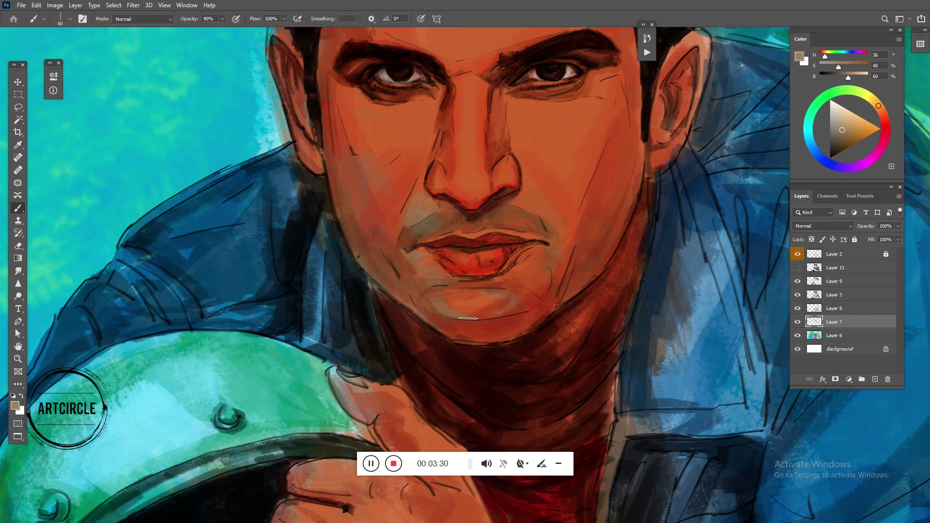
{"action": "left_click", "coordinate": [553, 280], "text": "alt"}
{"action": "left_click", "coordinate": [578, 236], "text": "alt"}
{"action": "left_click", "coordinate": [496, 373], "text": "alt"}
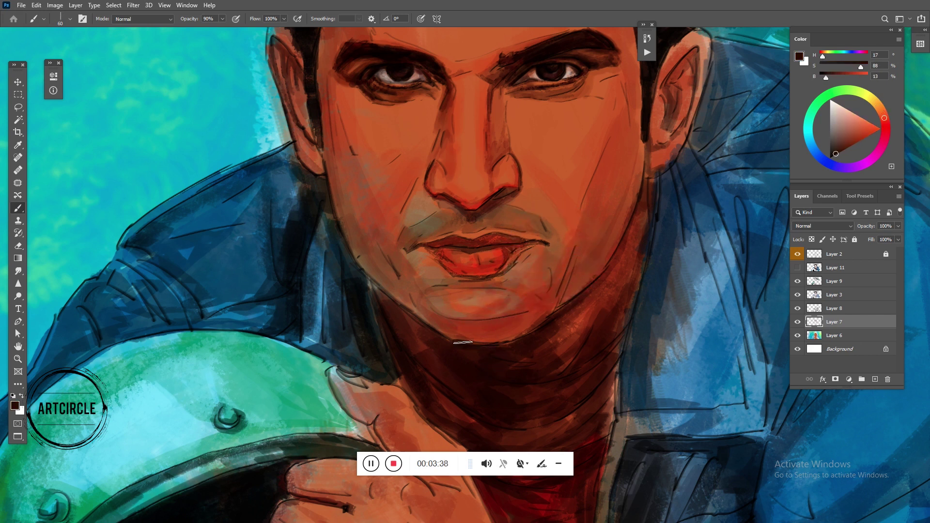
{"action": "left_click", "coordinate": [530, 374], "text": "alt"}
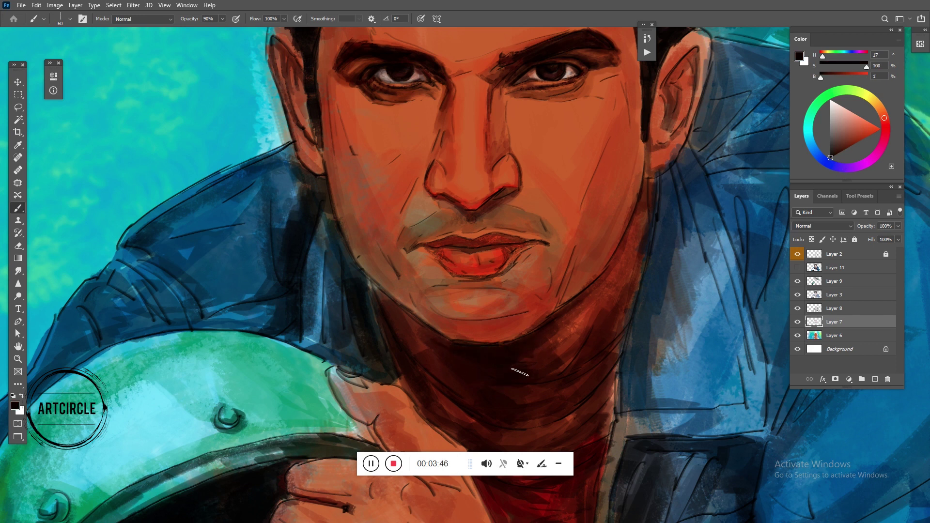
- Brush darker shadow along the neck near the jacket collar
{"action": "mouse_move", "coordinate": [509, 393]}
{"action": "left_mouse_down"}
{"action": "mouse_move", "coordinate": [587, 400]}
{"action": "mouse_move", "coordinate": [517, 392]}
{"action": "left_mouse_up"}
{"action": "scroll", "coordinate": [517, 392], "scroll_direction": "down", "scroll_amount": 5}
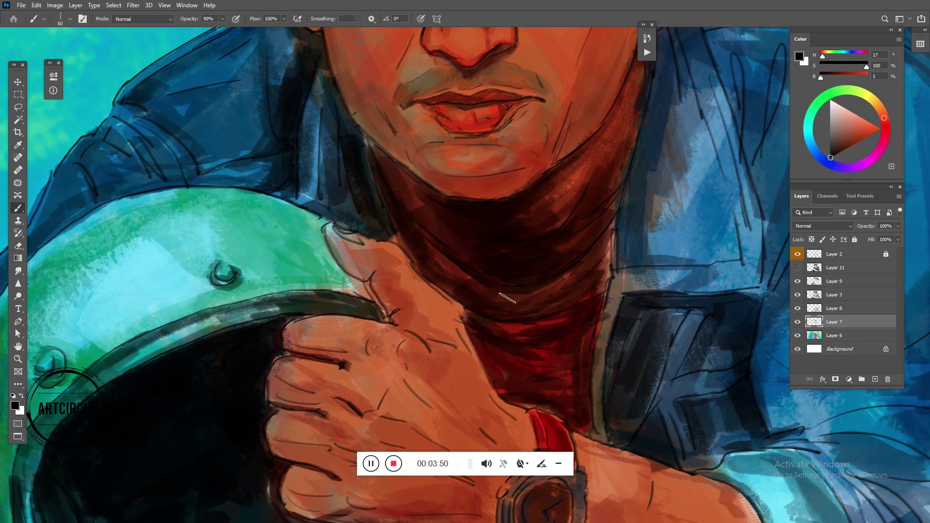
{"action": "left_click_drag", "start_coordinate": [473, 339], "coordinate": [502, 375]}
{"action": "mouse_move", "coordinate": [562, 351]}
{"action": "left_mouse_down"}
{"action": "mouse_move", "coordinate": [601, 315]}
{"action": "mouse_move", "coordinate": [590, 423]}
{"action": "left_mouse_up"}
{"action": "left_click_drag", "start_coordinate": [570, 379], "coordinate": [544, 282]}
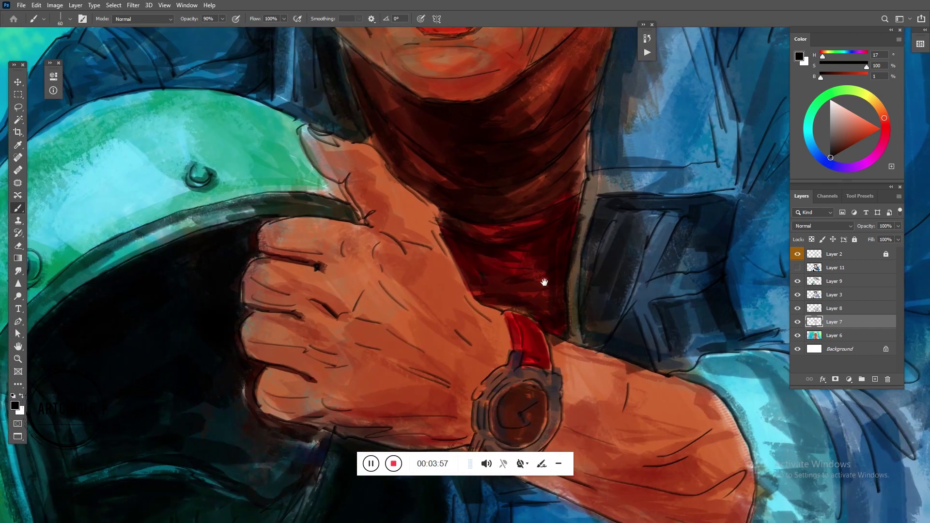
{"action": "left_click", "coordinate": [848, 280]}
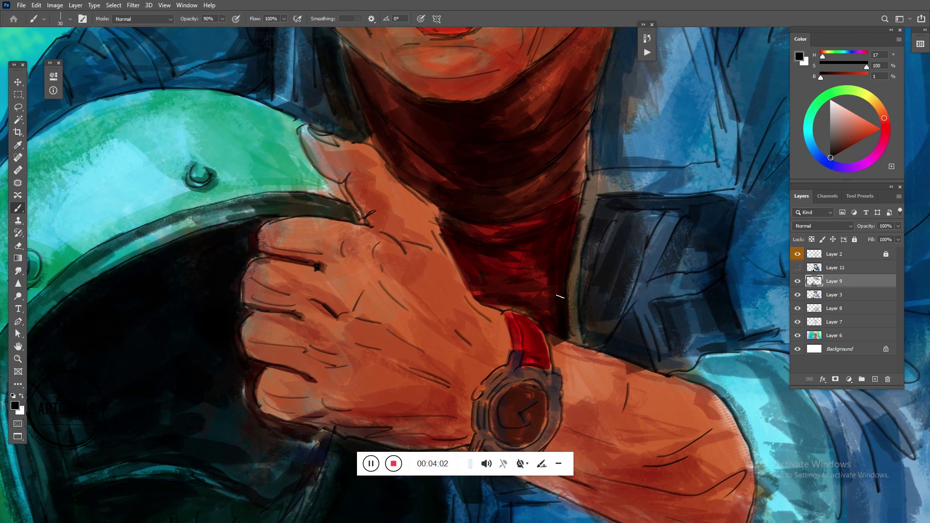
- Add faint dark marks on the neck along the collar edge
{"action": "left_click_drag", "start_coordinate": [554, 252], "coordinate": [565, 227]}
{"action": "left_click_drag", "start_coordinate": [587, 190], "coordinate": [562, 204]}
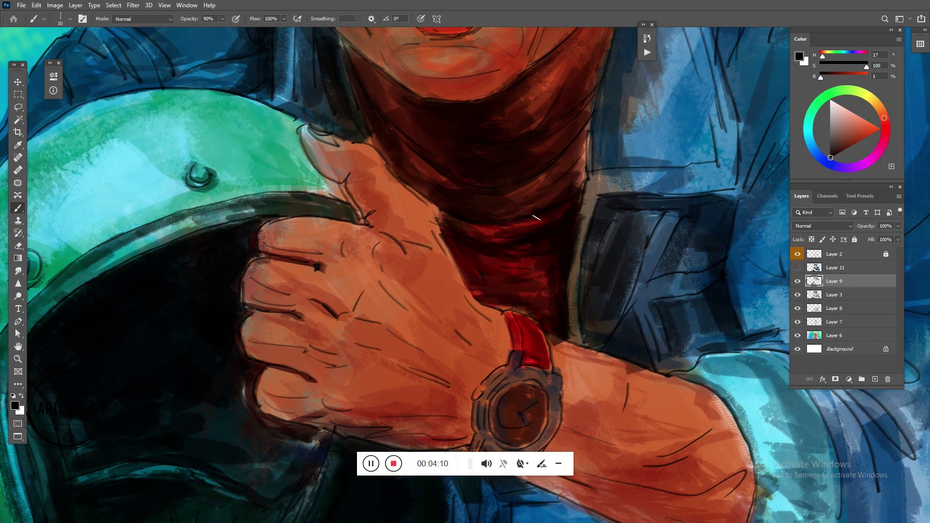
{"action": "mouse_move", "coordinate": [505, 218]}
{"action": "left_mouse_down"}
{"action": "mouse_move", "coordinate": [488, 198]}
{"action": "mouse_move", "coordinate": [454, 195]}
{"action": "mouse_move", "coordinate": [459, 118]}
{"action": "mouse_move", "coordinate": [471, 146]}
{"action": "mouse_move", "coordinate": [416, 136]}
{"action": "mouse_move", "coordinate": [421, 194]}
{"action": "mouse_move", "coordinate": [499, 288]}
{"action": "mouse_move", "coordinate": [485, 240]}
{"action": "left_mouse_up"}
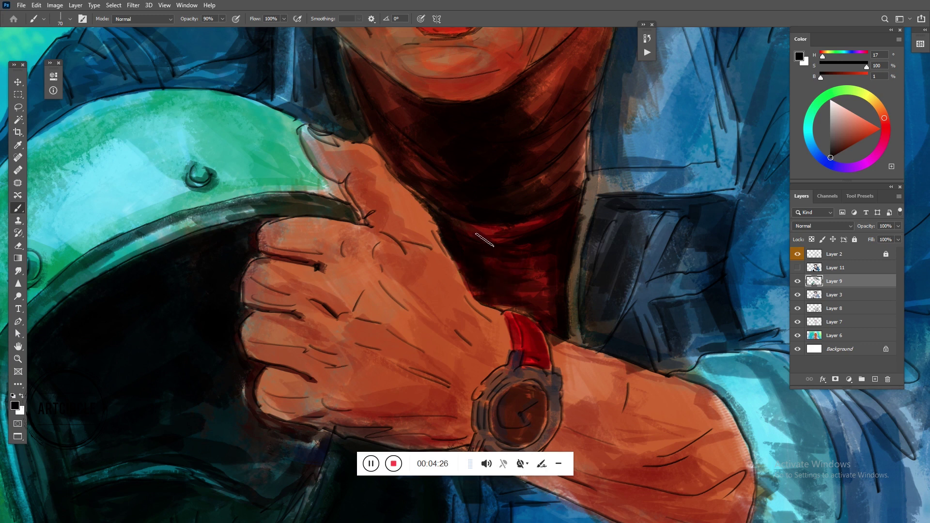
- Darken the red watch strap on its right and upper sides with a smaller brush
{"action": "scroll", "coordinate": [517, 319], "scroll_direction": "up", "scroll_amount": 2}
{"action": "scroll", "coordinate": [517, 319], "scroll_direction": "up", "scroll_amount": 2}
{"action": "key", "text": "bracketleft"}
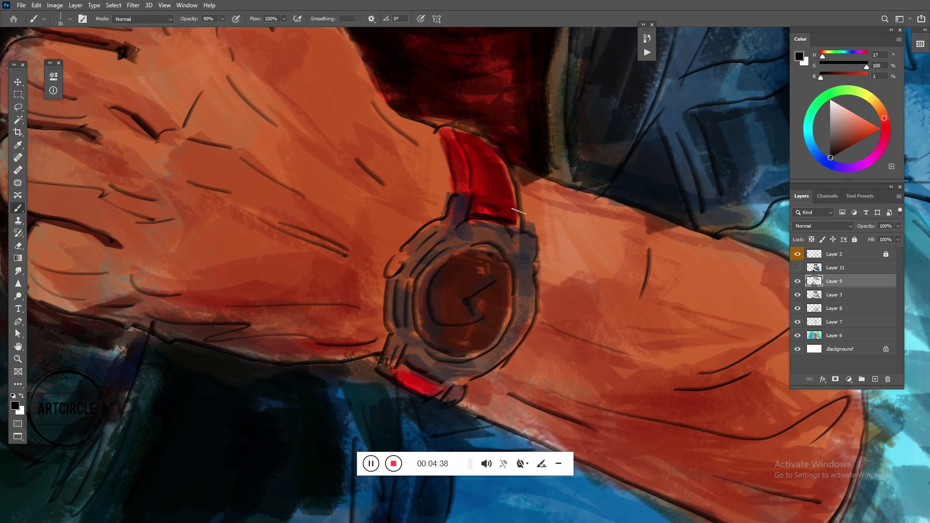
{"action": "mouse_move", "coordinate": [512, 213]}
{"action": "left_mouse_down"}
{"action": "mouse_move", "coordinate": [502, 181]}
{"action": "mouse_move", "coordinate": [459, 169]}
{"action": "mouse_move", "coordinate": [460, 194]}
{"action": "left_mouse_up"}
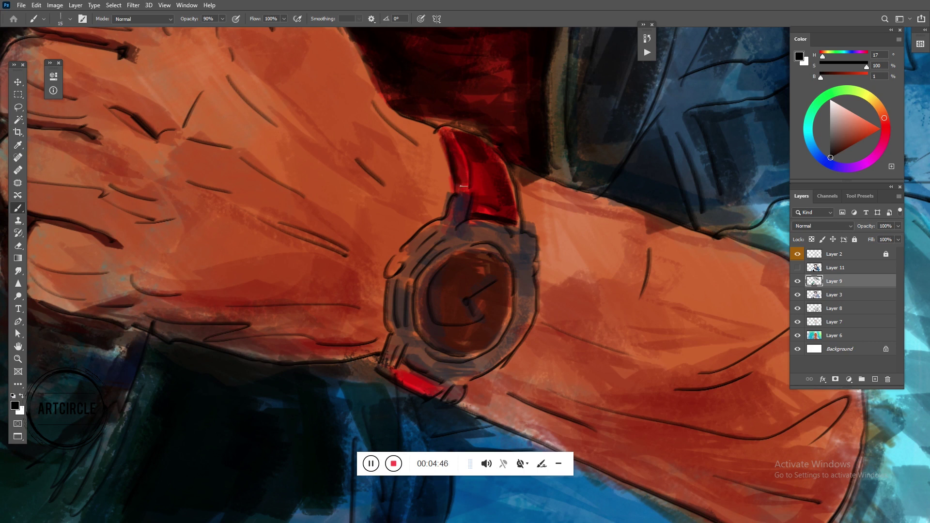
{"action": "mouse_move", "coordinate": [495, 140]}
{"action": "left_mouse_down"}
{"action": "mouse_move", "coordinate": [451, 130]}
{"action": "mouse_move", "coordinate": [499, 152]}
{"action": "mouse_move", "coordinate": [514, 218]}
{"action": "mouse_move", "coordinate": [525, 126]}
{"action": "left_mouse_up"}
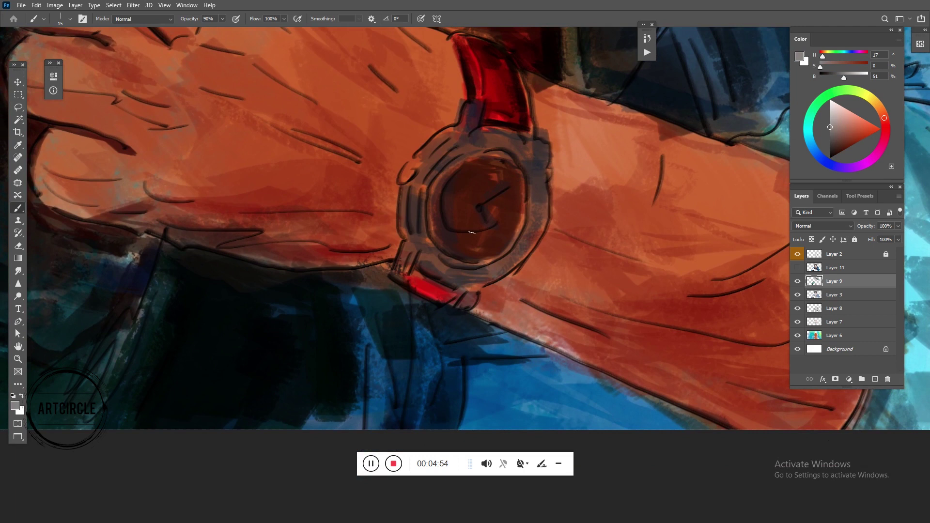
- Paint light grey on the watch's inner rim and add a new Layer 12 above Layer 2
{"action": "mouse_move", "coordinate": [428, 205]}
{"action": "left_mouse_down"}
{"action": "mouse_move", "coordinate": [429, 231]}
{"action": "mouse_move", "coordinate": [458, 181]}
{"action": "left_mouse_up"}
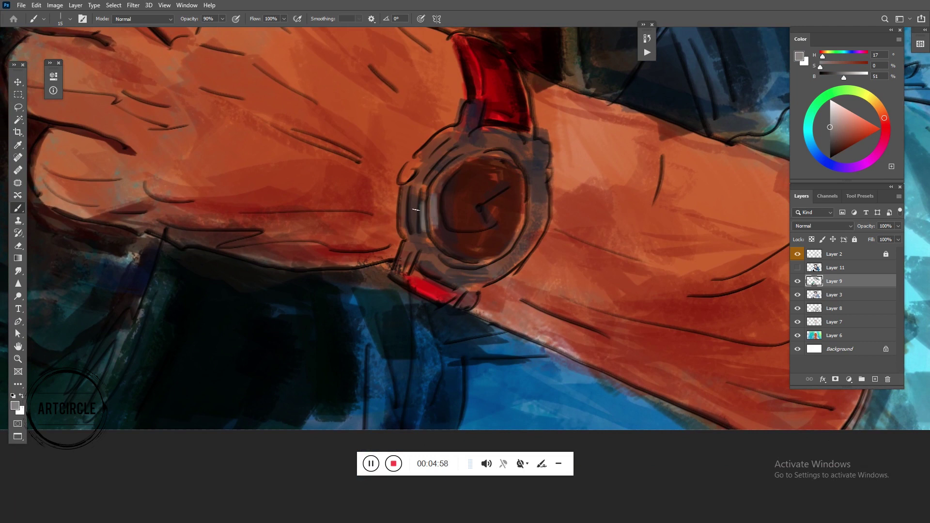
{"action": "left_click", "coordinate": [848, 254]}
{"action": "left_click", "coordinate": [875, 380]}
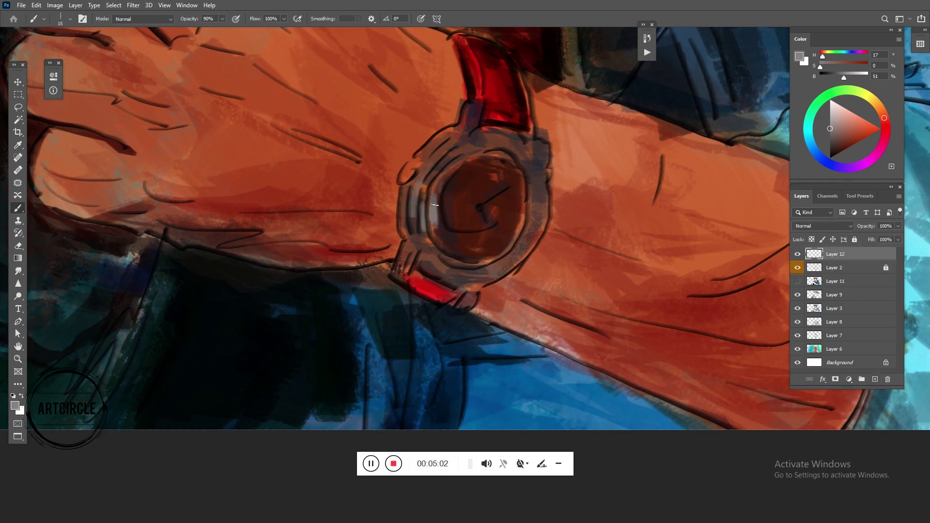
- Paint grey around the watch case's left, lower, right and top rim
{"action": "mouse_move", "coordinate": [427, 193]}
{"action": "left_mouse_down"}
{"action": "mouse_move", "coordinate": [426, 232]}
{"action": "mouse_move", "coordinate": [407, 231]}
{"action": "mouse_move", "coordinate": [435, 269]}
{"action": "left_mouse_up"}
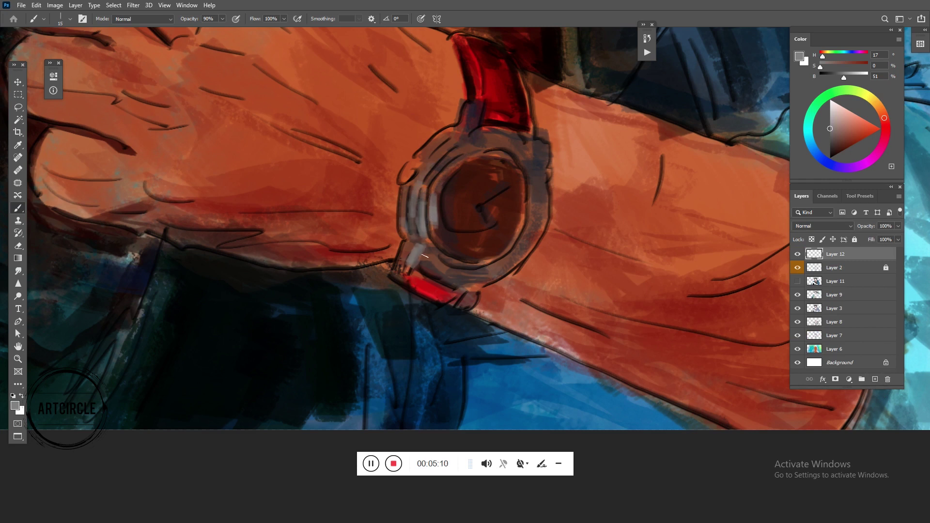
{"action": "mouse_move", "coordinate": [439, 268]}
{"action": "left_mouse_down"}
{"action": "mouse_move", "coordinate": [542, 180]}
{"action": "mouse_move", "coordinate": [489, 146]}
{"action": "mouse_move", "coordinate": [426, 160]}
{"action": "mouse_move", "coordinate": [465, 127]}
{"action": "left_mouse_up"}
{"action": "left_click_drag", "start_coordinate": [552, 150], "coordinate": [526, 170]}
- Outline the watch rim in near-black dark red and shade the dial much darker
{"action": "key", "text": "bracketleft"}
{"action": "key", "text": "bracketleft"}
{"action": "key", "text": "bracketleft"}
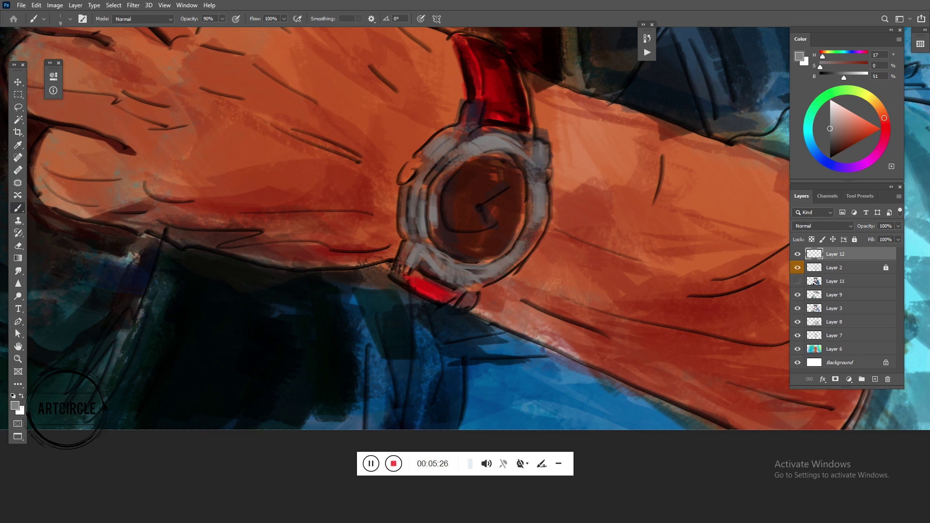
{"action": "left_click", "coordinate": [508, 128], "text": "alt"}
{"action": "mouse_move", "coordinate": [545, 213]}
{"action": "left_mouse_down"}
{"action": "mouse_move", "coordinate": [505, 275]}
{"action": "mouse_move", "coordinate": [443, 281]}
{"action": "mouse_move", "coordinate": [465, 284]}
{"action": "left_mouse_up"}
{"action": "key", "text": "bracketright"}
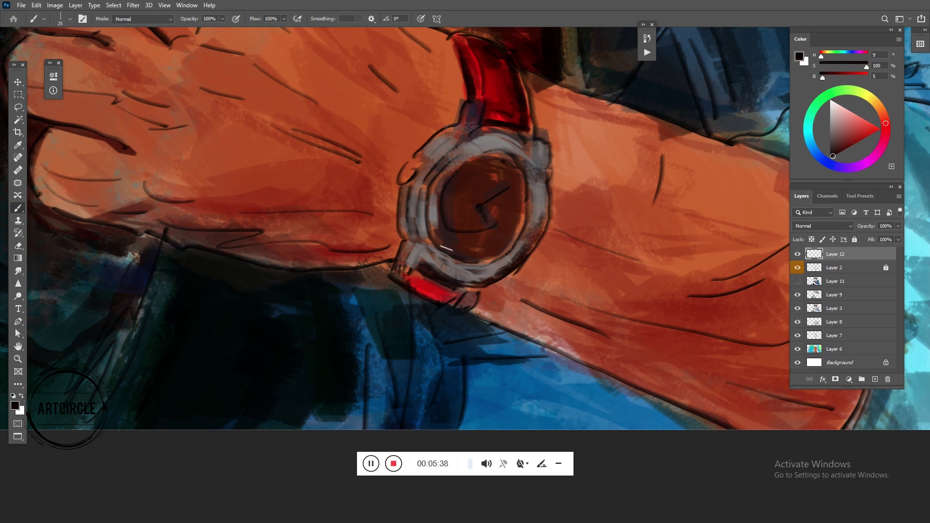
{"action": "mouse_move", "coordinate": [473, 235]}
{"action": "left_mouse_down"}
{"action": "mouse_move", "coordinate": [513, 230]}
{"action": "mouse_move", "coordinate": [458, 226]}
{"action": "mouse_move", "coordinate": [460, 169]}
{"action": "mouse_move", "coordinate": [490, 174]}
{"action": "mouse_move", "coordinate": [513, 159]}
{"action": "mouse_move", "coordinate": [435, 185]}
{"action": "mouse_move", "coordinate": [400, 181]}
{"action": "mouse_move", "coordinate": [414, 181]}
{"action": "left_mouse_up"}
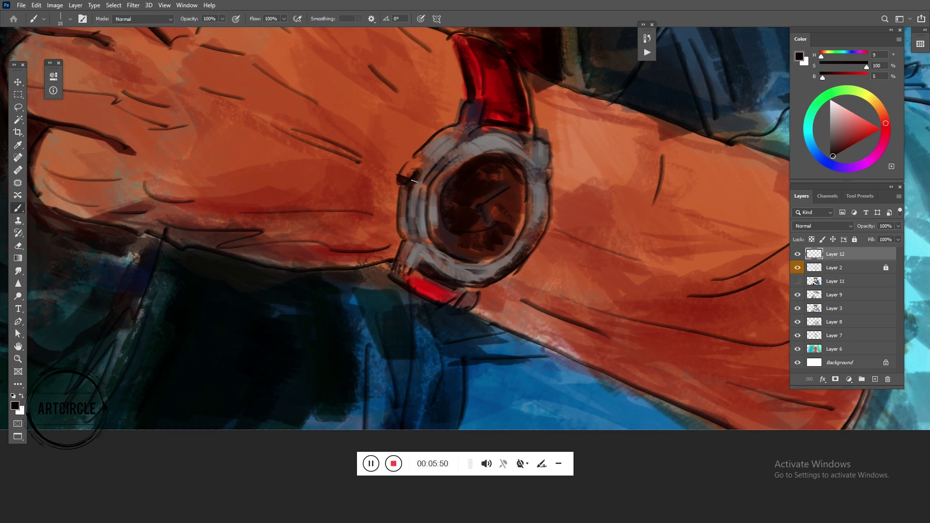
{"action": "mouse_move", "coordinate": [406, 213]}
{"action": "left_mouse_down"}
{"action": "mouse_move", "coordinate": [407, 237]}
{"action": "mouse_move", "coordinate": [435, 235]}
{"action": "left_mouse_up"}
{"action": "left_click_drag", "start_coordinate": [448, 169], "coordinate": [510, 159]}
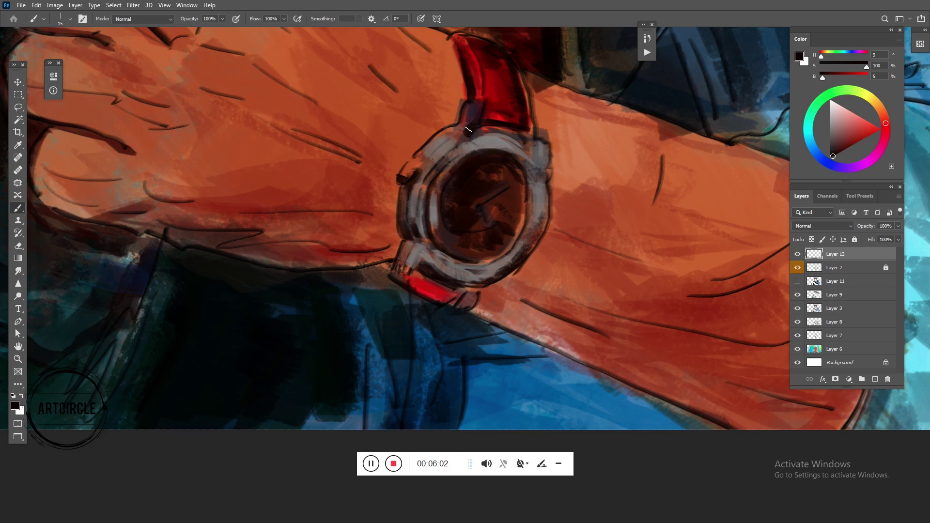
- Add sampled grey to the strap lug, upper rim, watch hand and crown
{"action": "left_click", "coordinate": [442, 141], "text": "alt"}
{"action": "left_click_drag", "start_coordinate": [468, 127], "coordinate": [479, 106]}
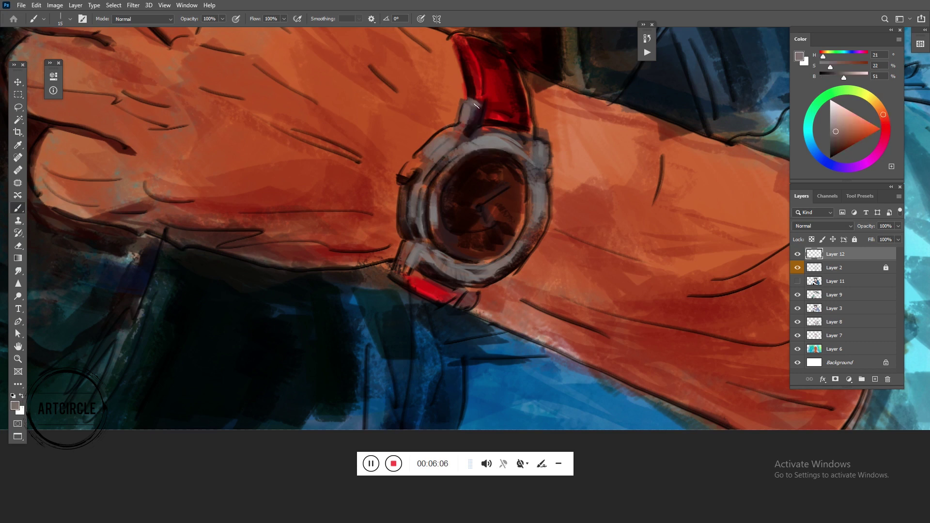
{"action": "mouse_move", "coordinate": [521, 135]}
{"action": "left_mouse_down"}
{"action": "mouse_move", "coordinate": [514, 141]}
{"action": "mouse_move", "coordinate": [545, 160]}
{"action": "left_mouse_up"}
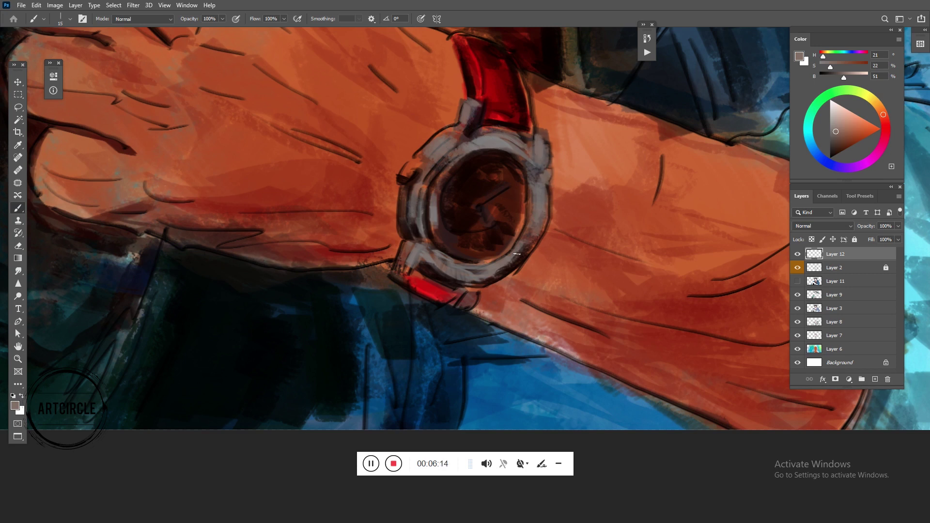
{"action": "left_click_drag", "start_coordinate": [502, 193], "coordinate": [482, 204]}
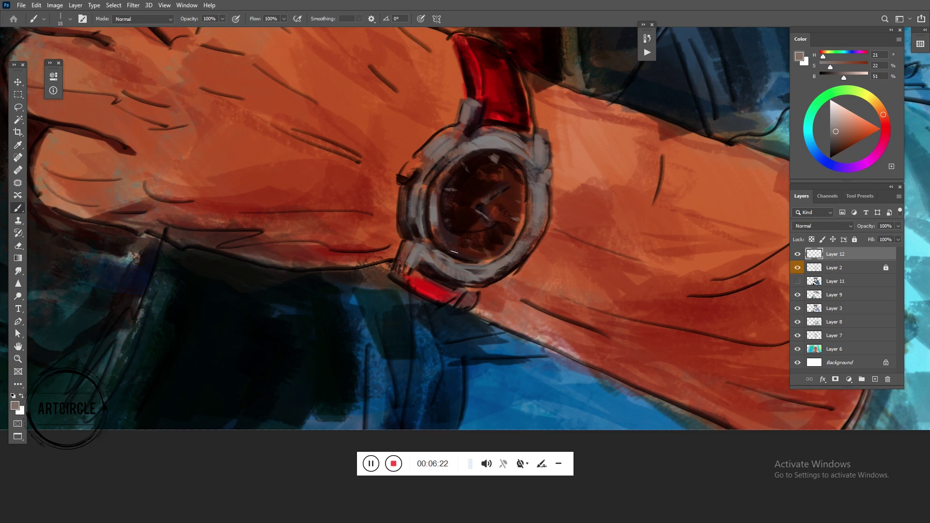
{"action": "left_click_drag", "start_coordinate": [406, 176], "coordinate": [415, 165]}
- Add white highlights to both crowns and around the top, bottom and left of the watch case
{"action": "left_click", "coordinate": [830, 99]}
{"action": "left_click_drag", "start_coordinate": [408, 173], "coordinate": [412, 166]}
{"action": "mouse_move", "coordinate": [467, 125]}
{"action": "left_mouse_down"}
{"action": "mouse_move", "coordinate": [469, 105]}
{"action": "mouse_move", "coordinate": [482, 107]}
{"action": "left_mouse_up"}
{"action": "mouse_move", "coordinate": [446, 157]}
{"action": "left_mouse_down"}
{"action": "mouse_move", "coordinate": [491, 140]}
{"action": "mouse_move", "coordinate": [513, 146]}
{"action": "left_mouse_up"}
{"action": "left_click_drag", "start_coordinate": [496, 192], "coordinate": [477, 208]}
{"action": "left_click_drag", "start_coordinate": [438, 259], "coordinate": [464, 274]}
{"action": "left_click_drag", "start_coordinate": [431, 247], "coordinate": [519, 274]}
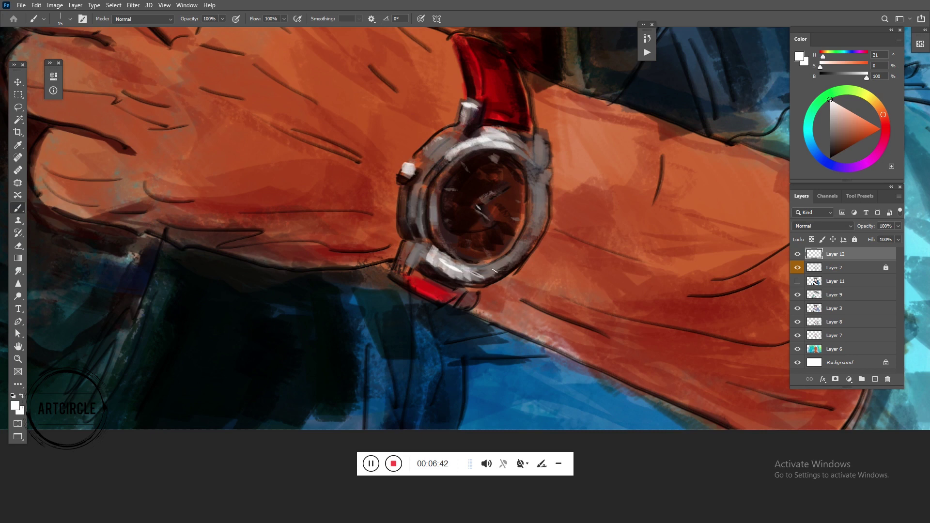
{"action": "left_click_drag", "start_coordinate": [426, 242], "coordinate": [428, 187]}
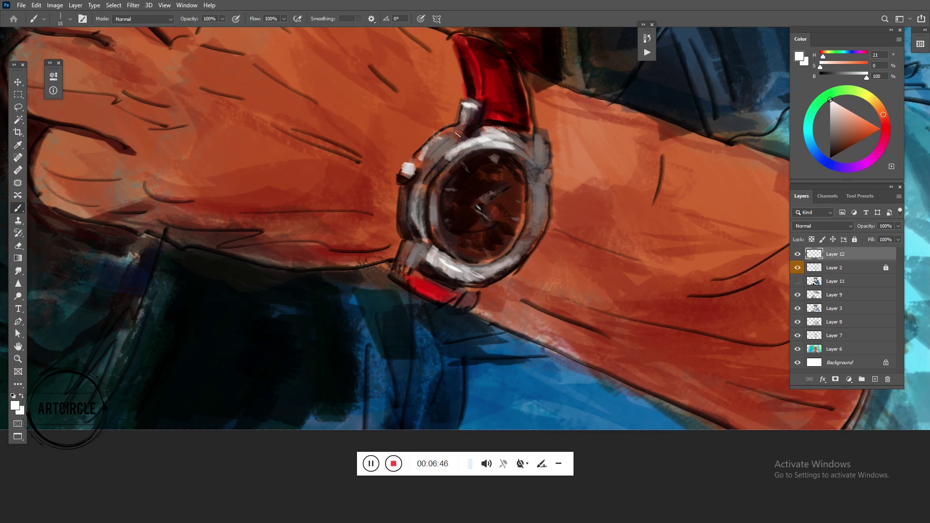
- Repaint the lower watch strap a deeper red sampled from the strap
{"action": "left_click", "coordinate": [857, 142]}
{"action": "left_click", "coordinate": [464, 86], "text": "alt"}
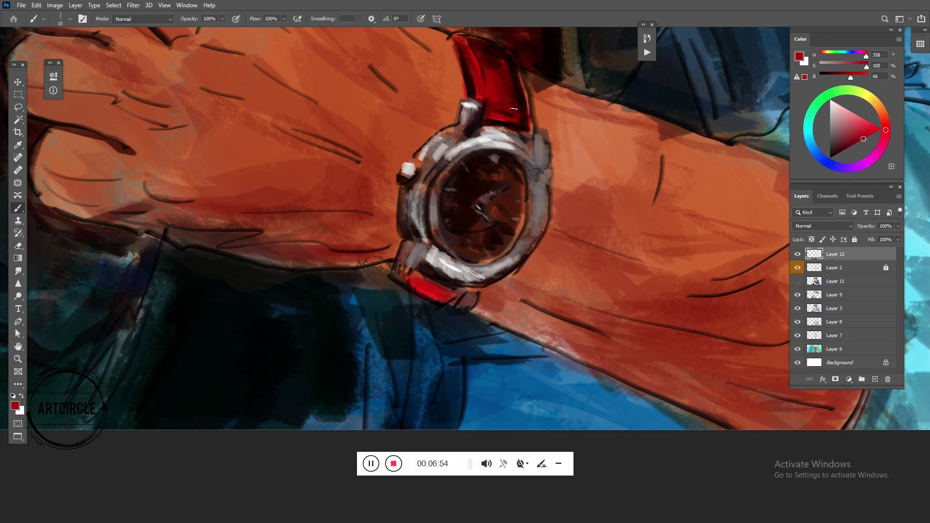
{"action": "left_click_drag", "start_coordinate": [419, 284], "coordinate": [411, 285]}
- Lighten the bezel's left and lower-right edges with sampled greyish brown and white
{"action": "left_click", "coordinate": [856, 114]}
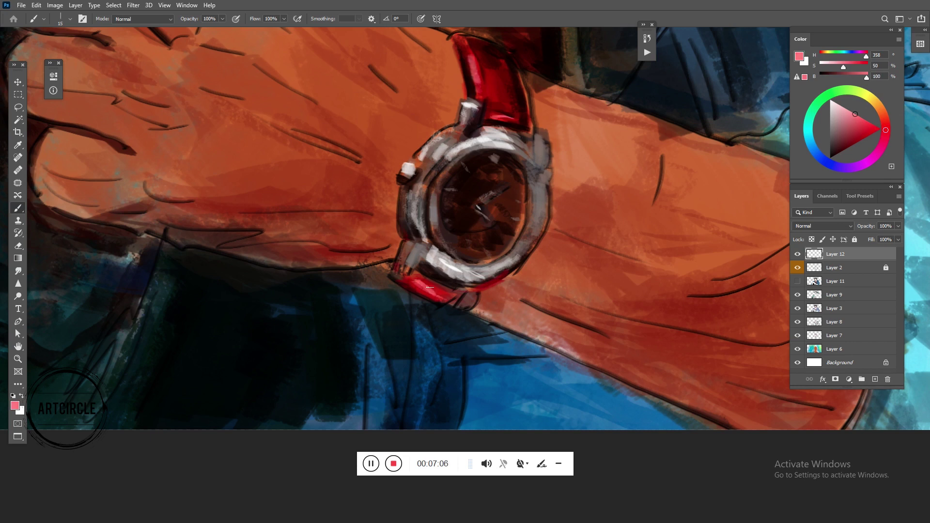
{"action": "left_click", "coordinate": [467, 184], "text": "alt"}
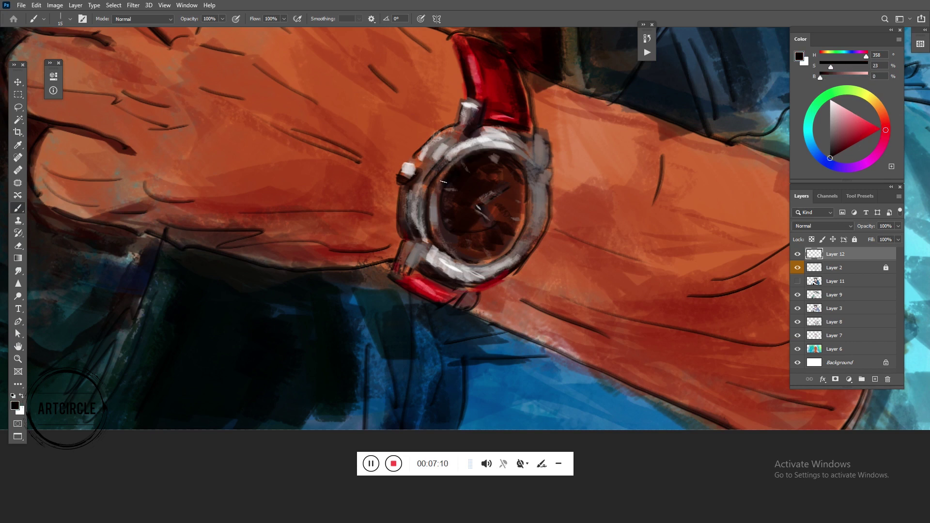
{"action": "left_click", "coordinate": [441, 159], "text": "alt"}
{"action": "left_click_drag", "start_coordinate": [441, 159], "coordinate": [424, 209]}
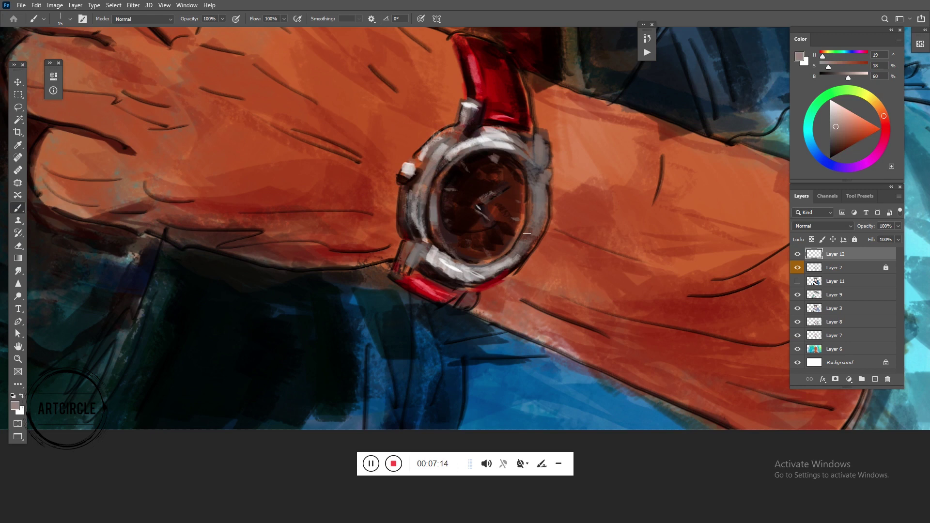
{"action": "left_click", "coordinate": [830, 99]}
{"action": "left_click_drag", "start_coordinate": [536, 206], "coordinate": [478, 278]}
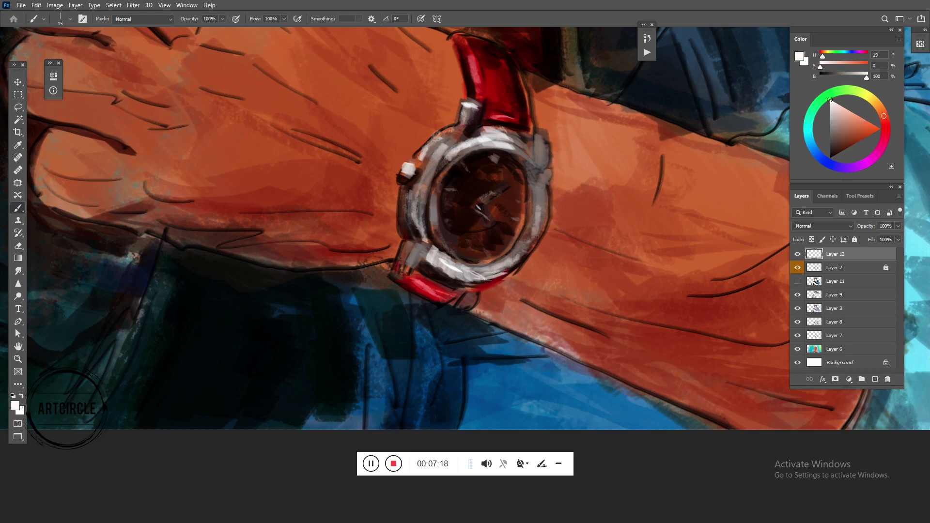
{"action": "left_click_drag", "start_coordinate": [440, 253], "coordinate": [424, 206]}
- Darken the bezel's left, right and lower edges with near-black, then view the whole portrait
{"action": "left_click", "coordinate": [830, 157]}
{"action": "left_click_drag", "start_coordinate": [433, 174], "coordinate": [499, 261]}
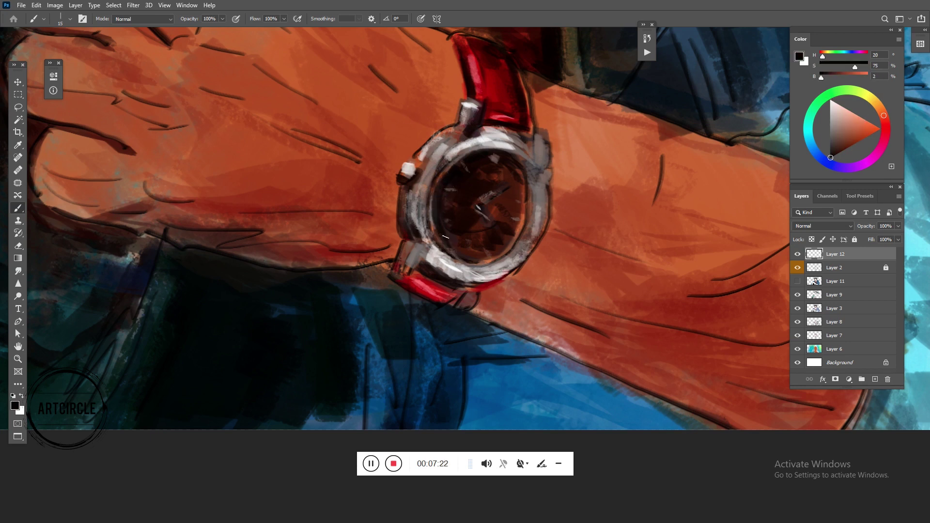
{"action": "left_click_drag", "start_coordinate": [521, 180], "coordinate": [480, 267]}
{"action": "left_click_drag", "start_coordinate": [484, 208], "coordinate": [16, 328]}
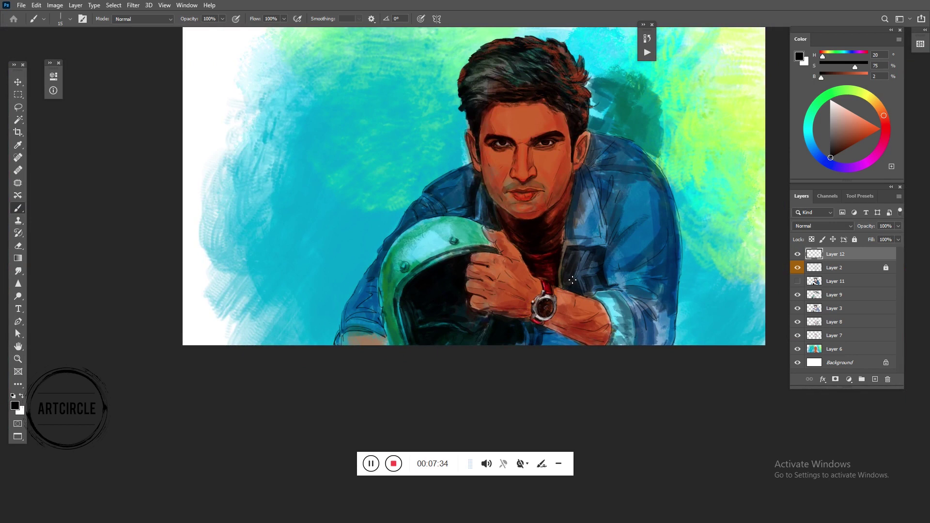
- Paint 50%-opacity peach highlights on the knuckles, thumb, index finger and back of hand
{"action": "left_click", "coordinate": [535, 320], "text": "alt"}
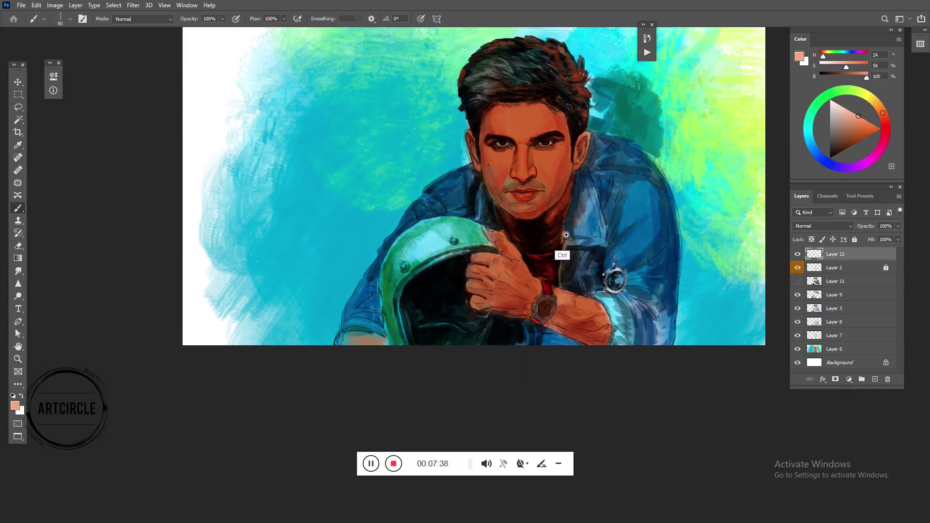
{"action": "left_click_drag", "start_coordinate": [536, 264], "coordinate": [606, 264]}
{"action": "left_click_drag", "start_coordinate": [368, 257], "coordinate": [470, 268]}
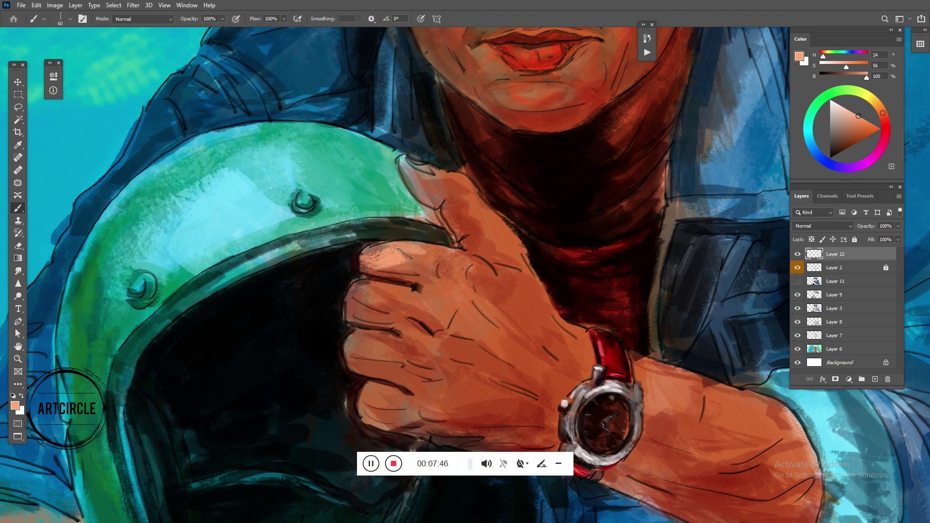
{"action": "key", "text": "5"}
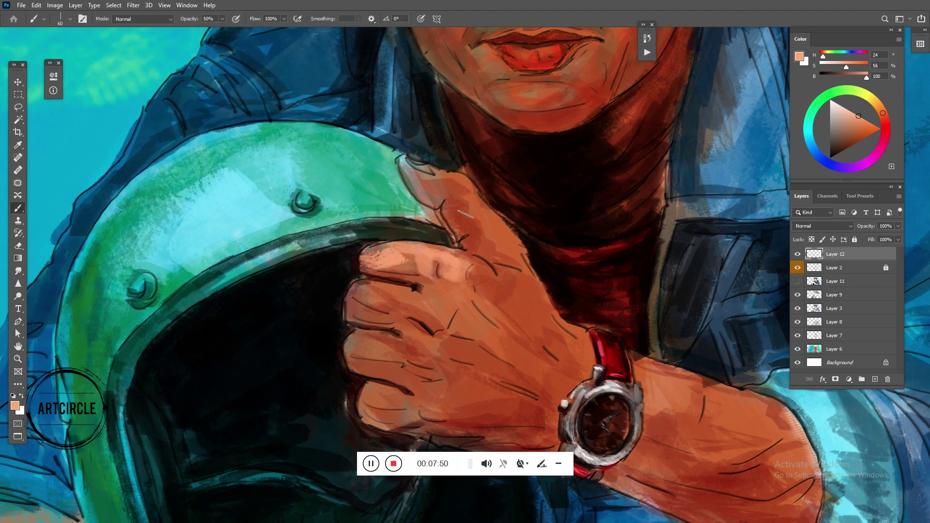
{"action": "mouse_move", "coordinate": [420, 175]}
{"action": "left_mouse_down"}
{"action": "mouse_move", "coordinate": [499, 243]}
{"action": "mouse_move", "coordinate": [471, 214]}
{"action": "left_mouse_up"}
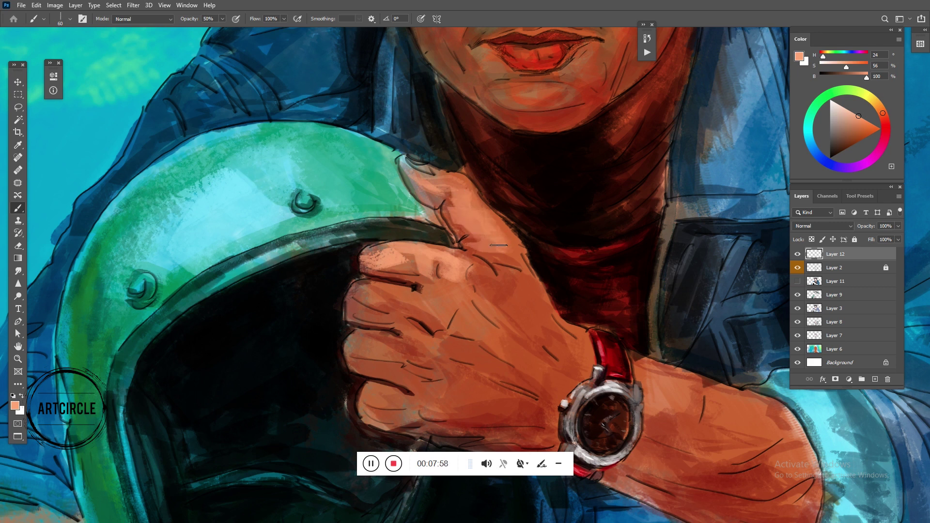
{"action": "left_click_drag", "start_coordinate": [498, 260], "coordinate": [501, 237]}
{"action": "mouse_move", "coordinate": [414, 289]}
{"action": "left_mouse_down"}
{"action": "mouse_move", "coordinate": [468, 330]}
{"action": "mouse_move", "coordinate": [480, 291]}
{"action": "mouse_move", "coordinate": [479, 330]}
{"action": "mouse_move", "coordinate": [425, 286]}
{"action": "mouse_move", "coordinate": [398, 303]}
{"action": "mouse_move", "coordinate": [407, 313]}
{"action": "mouse_move", "coordinate": [349, 298]}
{"action": "mouse_move", "coordinate": [354, 351]}
{"action": "mouse_move", "coordinate": [378, 346]}
{"action": "mouse_move", "coordinate": [470, 370]}
{"action": "left_mouse_up"}
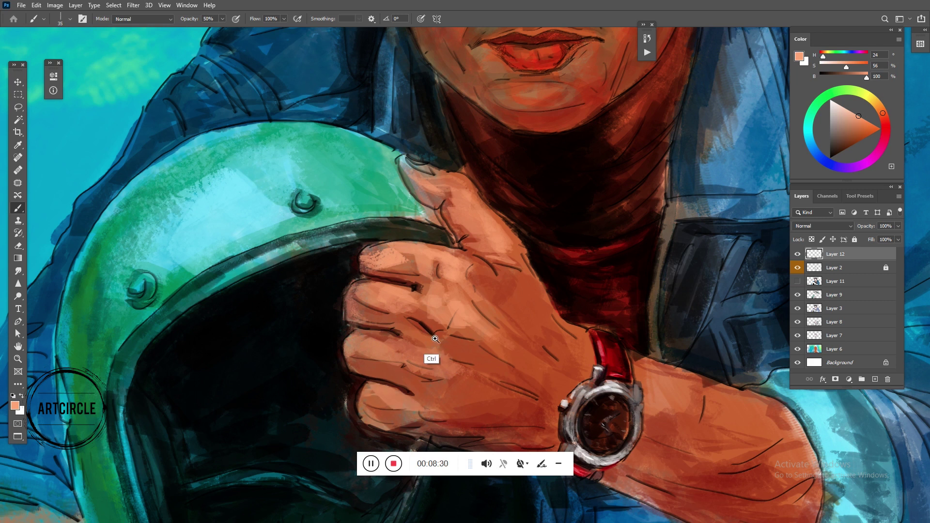
{"action": "scroll", "coordinate": [417, 349], "scroll_direction": "down", "scroll_amount": 3}
{"action": "mouse_move", "coordinate": [442, 376]}
{"action": "left_mouse_down"}
{"action": "mouse_move", "coordinate": [453, 361]}
{"action": "mouse_move", "coordinate": [450, 383]}
{"action": "mouse_move", "coordinate": [504, 378]}
{"action": "mouse_move", "coordinate": [491, 384]}
{"action": "mouse_move", "coordinate": [501, 393]}
{"action": "mouse_move", "coordinate": [482, 324]}
{"action": "mouse_move", "coordinate": [518, 342]}
{"action": "left_mouse_up"}
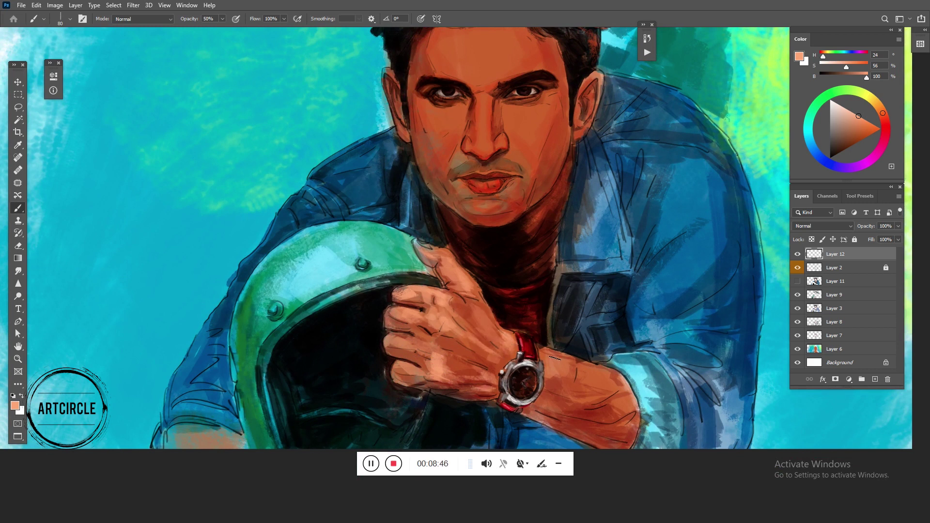
- Brighten the forearm beside the watch and add dark-red strokes near the wrist
{"action": "mouse_move", "coordinate": [543, 356]}
{"action": "left_mouse_down"}
{"action": "mouse_move", "coordinate": [577, 380]}
{"action": "mouse_move", "coordinate": [621, 393]}
{"action": "left_mouse_up"}
{"action": "mouse_move", "coordinate": [567, 368]}
{"action": "left_mouse_down"}
{"action": "mouse_move", "coordinate": [627, 385]}
{"action": "mouse_move", "coordinate": [574, 402]}
{"action": "mouse_move", "coordinate": [629, 422]}
{"action": "left_mouse_up"}
{"action": "left_click_drag", "start_coordinate": [601, 373], "coordinate": [561, 356]}
{"action": "left_click", "coordinate": [490, 197], "text": "alt"}
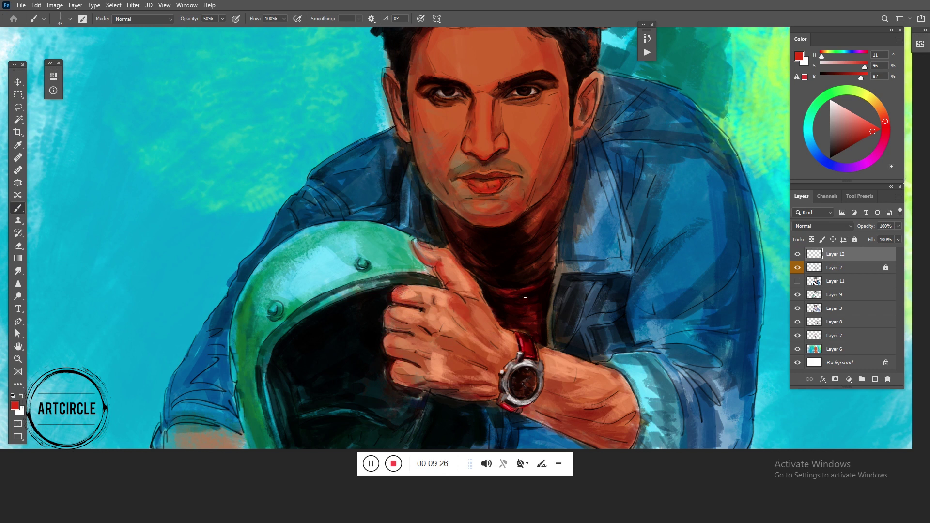
{"action": "left_click", "coordinate": [517, 321], "text": "alt"}
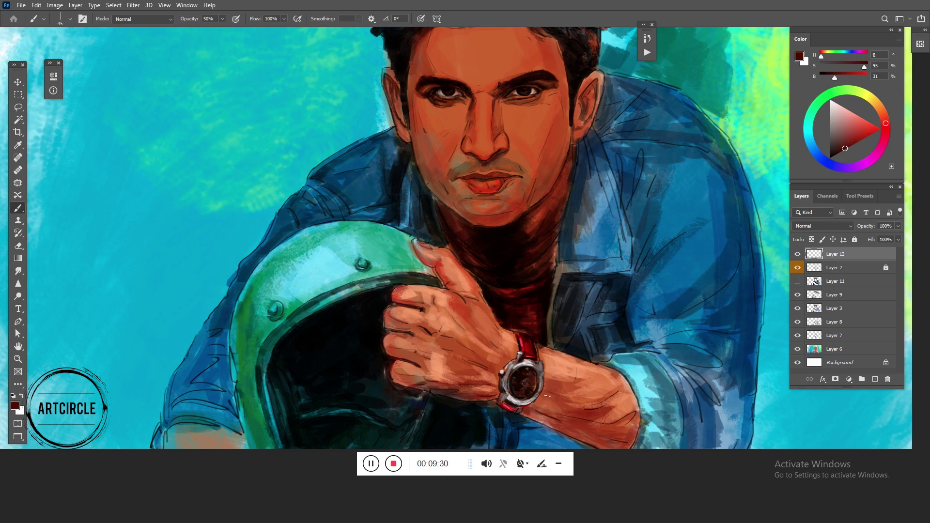
{"action": "left_click_drag", "start_coordinate": [536, 406], "coordinate": [575, 434]}
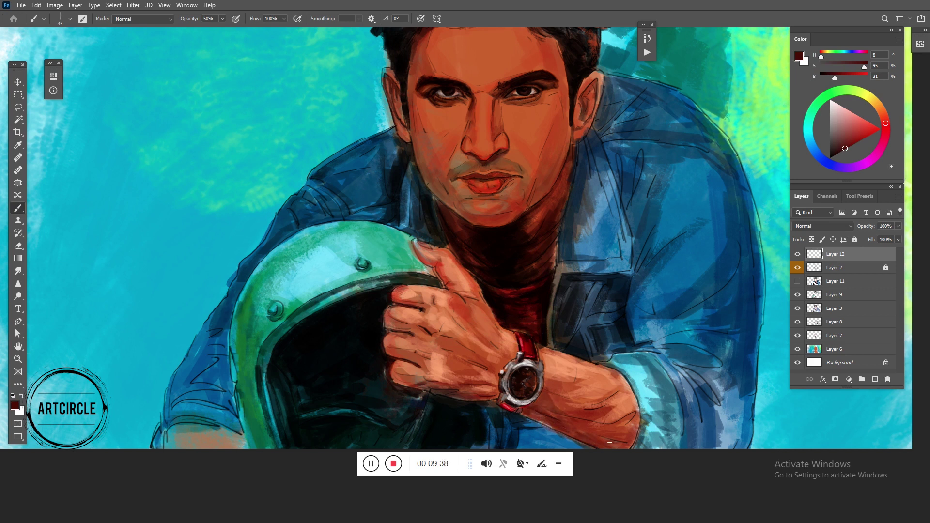
- Darken the thumbnail edge, finger creases and helmet rim above the fingers with strap red
{"action": "left_click", "coordinate": [503, 322], "text": "alt"}
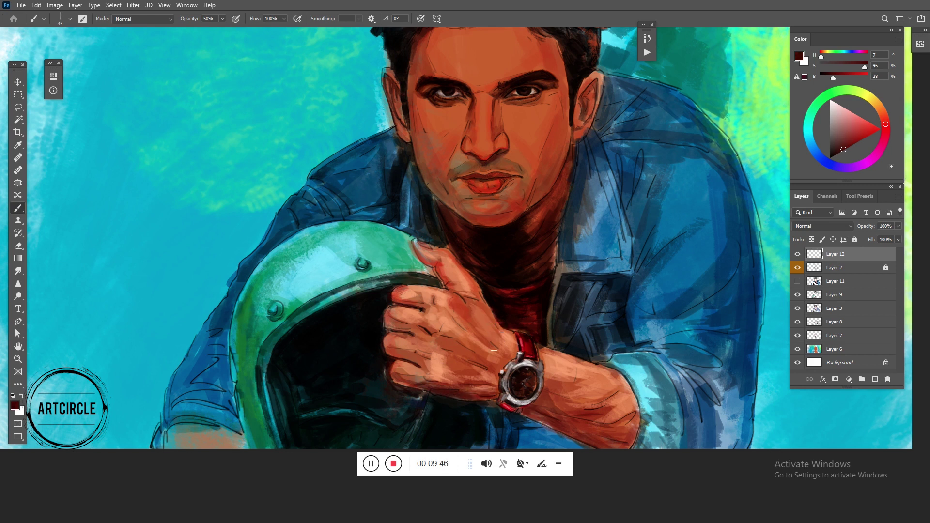
{"action": "mouse_move", "coordinate": [425, 259]}
{"action": "left_mouse_down"}
{"action": "mouse_move", "coordinate": [415, 244]}
{"action": "mouse_move", "coordinate": [428, 246]}
{"action": "mouse_move", "coordinate": [452, 288]}
{"action": "left_mouse_up"}
{"action": "mouse_move", "coordinate": [401, 323]}
{"action": "left_mouse_down"}
{"action": "mouse_move", "coordinate": [428, 334]}
{"action": "mouse_move", "coordinate": [413, 358]}
{"action": "mouse_move", "coordinate": [429, 357]}
{"action": "mouse_move", "coordinate": [417, 383]}
{"action": "left_mouse_up"}
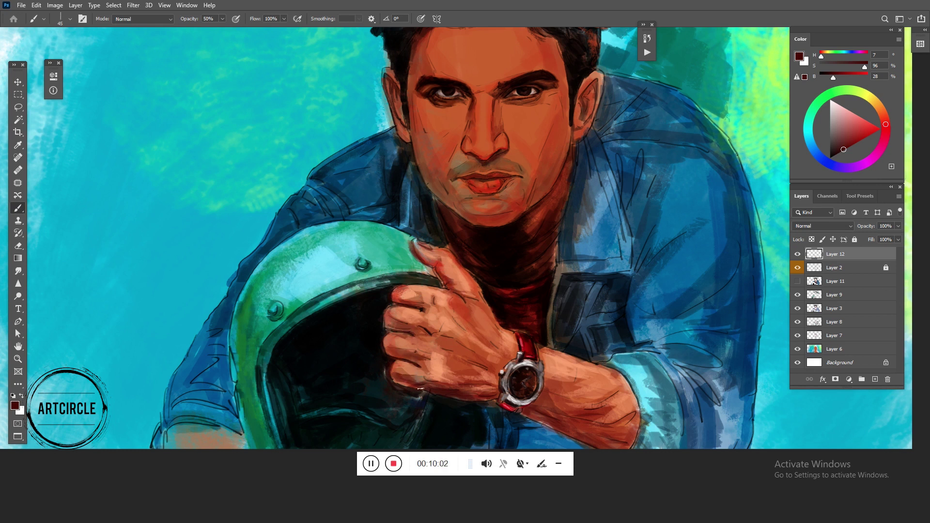
{"action": "left_click_drag", "start_coordinate": [394, 286], "coordinate": [422, 286]}
{"action": "left_click_drag", "start_coordinate": [361, 285], "coordinate": [411, 281]}
- Deepen the hand's lower edge, a strap accent and the bottom-left skin patch with near-black
{"action": "left_click", "coordinate": [357, 302], "text": "alt"}
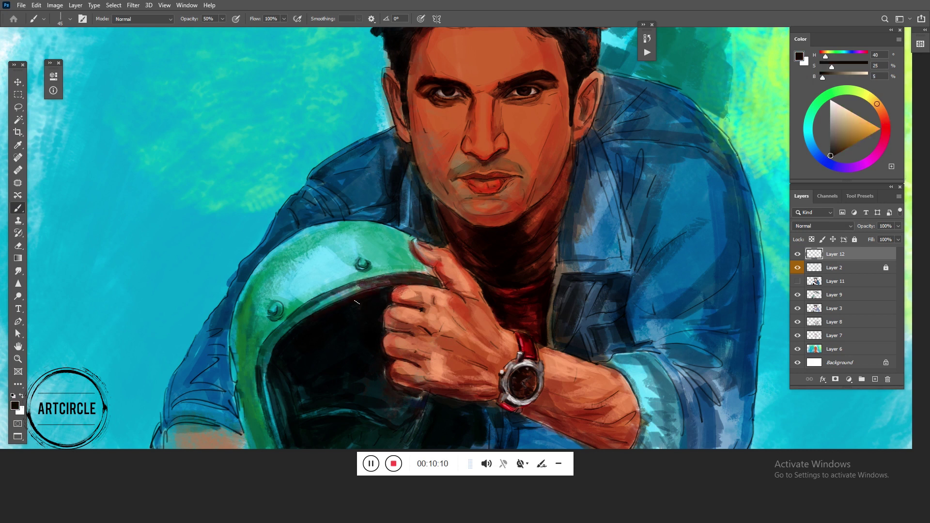
{"action": "left_click_drag", "start_coordinate": [439, 391], "coordinate": [460, 392]}
{"action": "left_click_drag", "start_coordinate": [531, 399], "coordinate": [541, 405]}
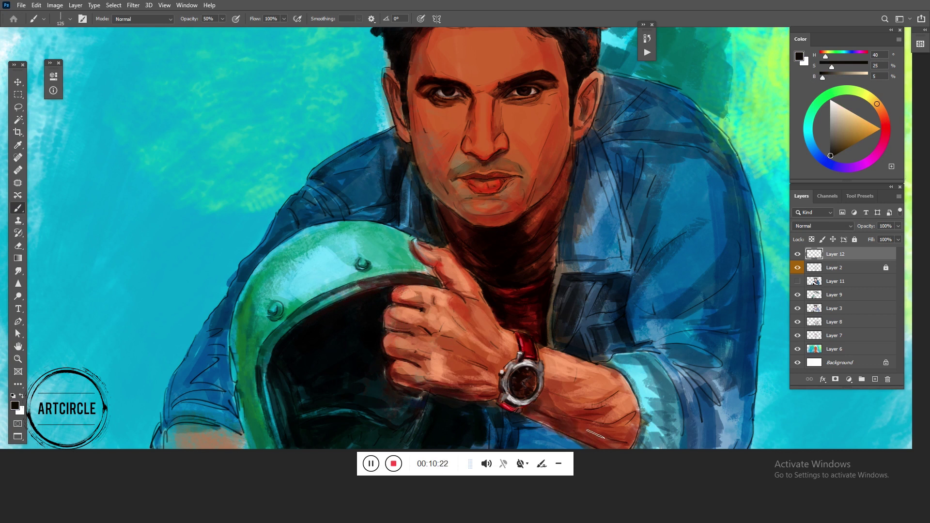
{"action": "key", "text": "bracketright"}
{"action": "key", "text": "bracketright"}
{"action": "key", "text": "bracketright"}
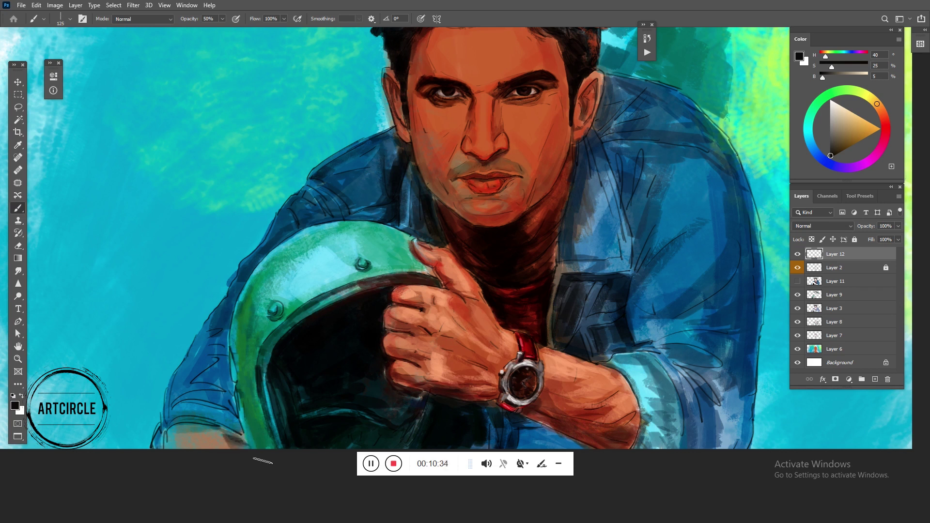
{"action": "left_click_drag", "start_coordinate": [246, 438], "coordinate": [175, 435]}
- Paint light cyan strokes onto the lower-left sleeve
{"action": "left_click", "coordinate": [455, 397], "text": "alt"}
{"action": "left_click", "coordinate": [628, 394], "text": "alt"}
{"action": "left_click_drag", "start_coordinate": [242, 419], "coordinate": [179, 417]}
{"action": "mouse_move", "coordinate": [240, 402]}
{"action": "left_mouse_down"}
{"action": "mouse_move", "coordinate": [174, 432]}
{"action": "mouse_move", "coordinate": [222, 406]}
{"action": "left_mouse_up"}
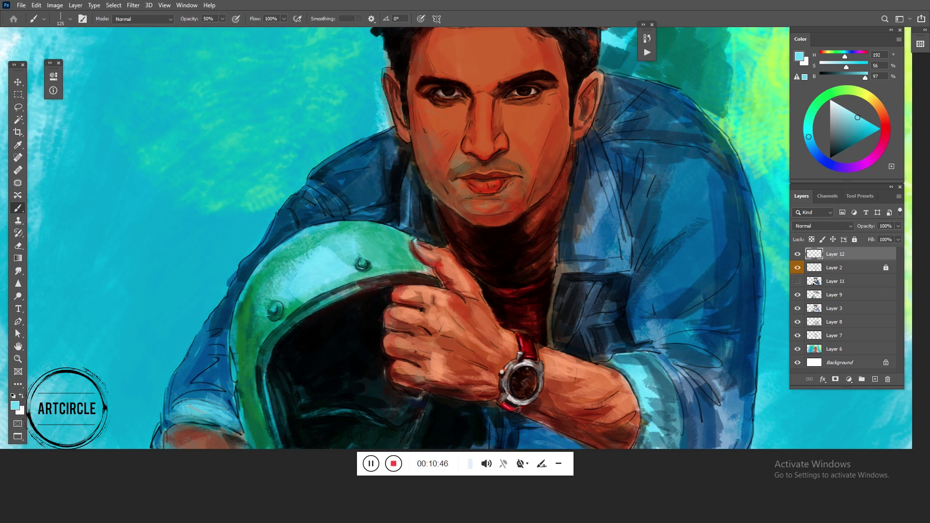
- Highlight the helmet's inner rim and top with pale yellow using a smaller brush
{"action": "left_click", "coordinate": [870, 98]}
{"action": "left_click", "coordinate": [841, 106]}
{"action": "key", "text": "bracketleft"}
{"action": "key", "text": "bracketleft"}
{"action": "key", "text": "bracketleft"}
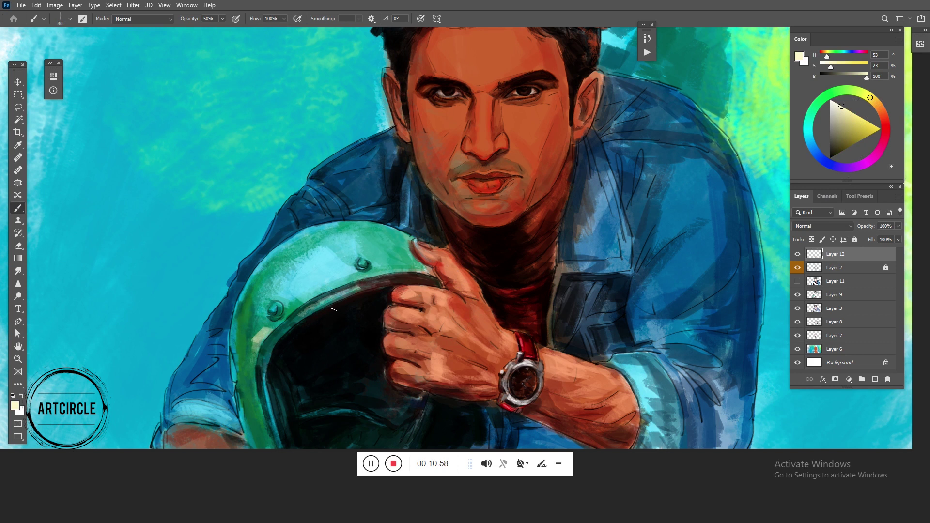
{"action": "left_click_drag", "start_coordinate": [315, 305], "coordinate": [375, 284]}
{"action": "mouse_move", "coordinate": [318, 291]}
{"action": "left_mouse_down"}
{"action": "mouse_move", "coordinate": [346, 271]}
{"action": "mouse_move", "coordinate": [331, 245]}
{"action": "mouse_move", "coordinate": [347, 226]}
{"action": "left_mouse_up"}
- Dab pale yellow highlights onto the helmet's rivets
{"action": "key", "text": "bracketright"}
{"action": "key", "text": "bracketright"}
{"action": "key", "text": "bracketright"}
{"action": "key", "text": "bracketleft"}
{"action": "key", "text": "bracketleft"}
{"action": "key", "text": "bracketleft"}
{"action": "key", "text": "bracketleft"}
{"action": "key", "text": "bracketleft"}
{"action": "left_click", "coordinate": [361, 262]}
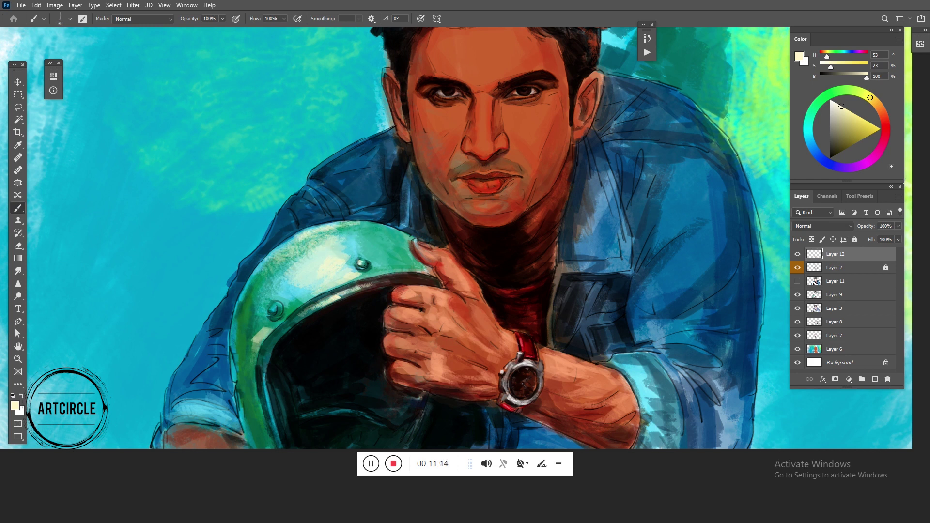
{"action": "left_click", "coordinate": [270, 310]}
{"action": "left_click", "coordinate": [272, 307]}
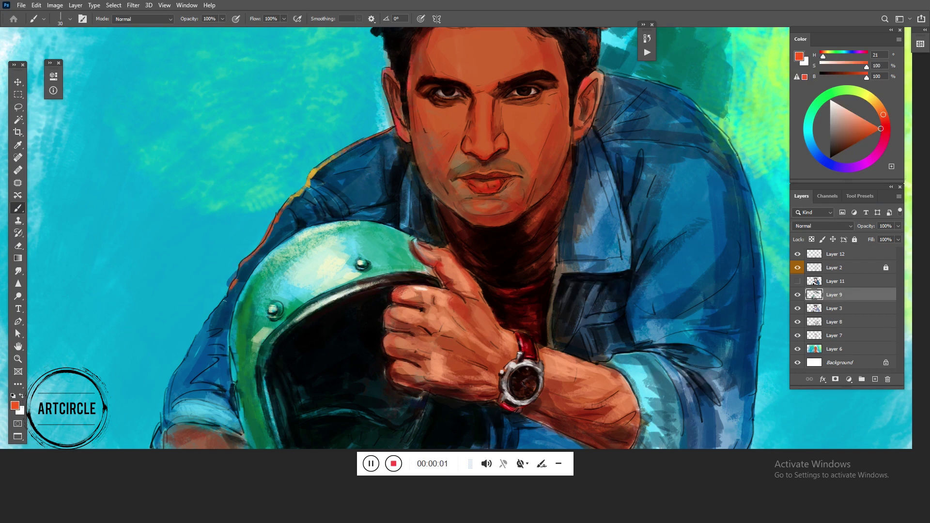
- On Layer 12, paint orange rim light on the jacket's left edge and lighter orange on the helmet edge
{"action": "left_click_drag", "start_coordinate": [224, 303], "coordinate": [214, 312]}
{"action": "left_click", "coordinate": [847, 255]}
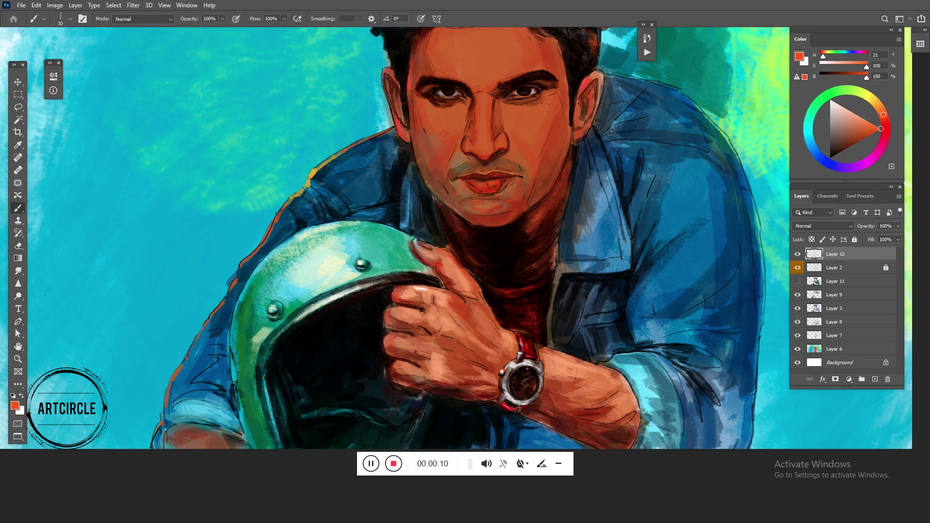
{"action": "mouse_move", "coordinate": [197, 395]}
{"action": "left_mouse_down"}
{"action": "mouse_move", "coordinate": [177, 402]}
{"action": "mouse_move", "coordinate": [198, 335]}
{"action": "left_mouse_up"}
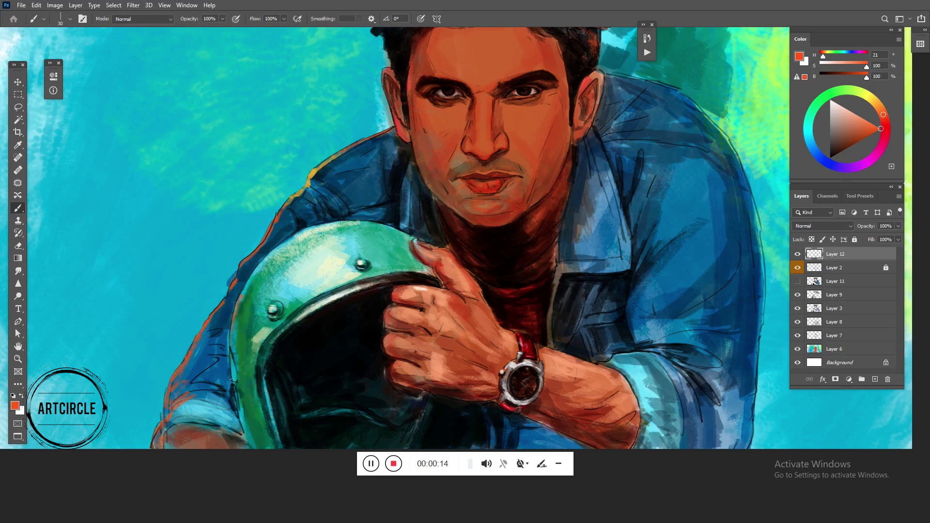
{"action": "left_click_drag", "start_coordinate": [881, 128], "coordinate": [873, 125]}
{"action": "left_click", "coordinate": [881, 109]}
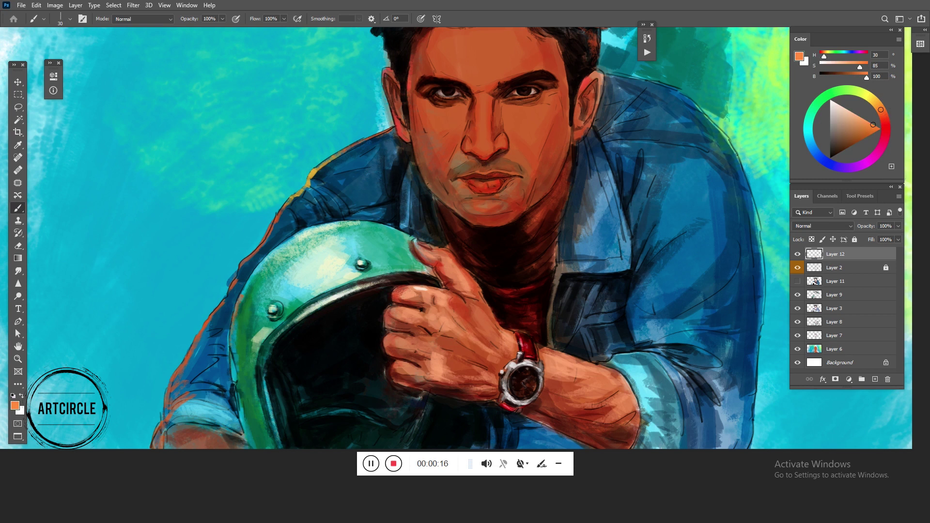
{"action": "left_click_drag", "start_coordinate": [255, 273], "coordinate": [241, 286]}
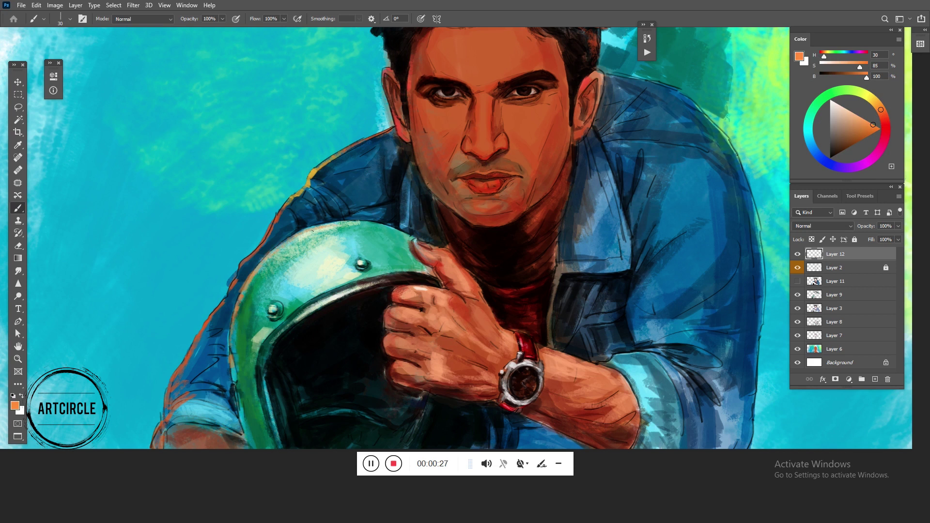
{"action": "key", "text": "d"}
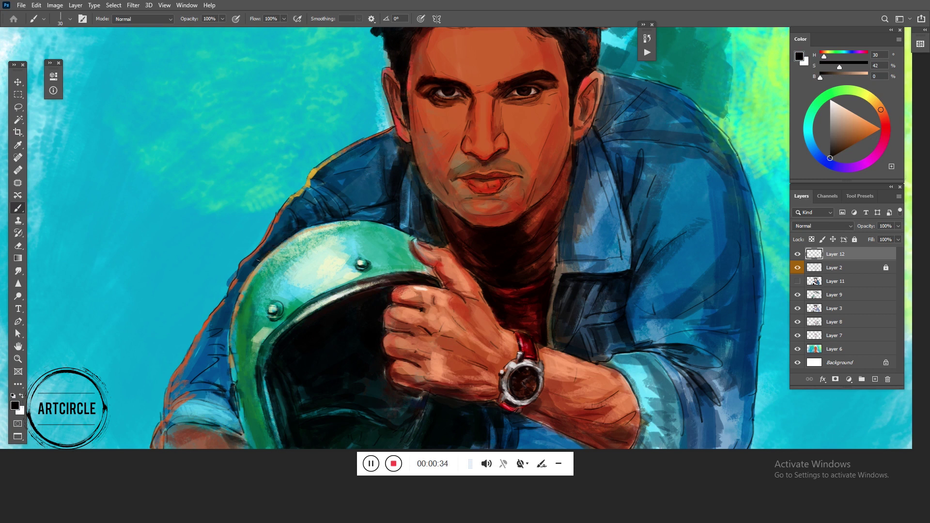
- Darken the helmet's left edge, the sleeve edge and the shoulder above the helmet
{"action": "mouse_move", "coordinate": [240, 290]}
{"action": "left_mouse_down"}
{"action": "mouse_move", "coordinate": [225, 355]}
{"action": "mouse_move", "coordinate": [184, 366]}
{"action": "mouse_move", "coordinate": [228, 346]}
{"action": "mouse_move", "coordinate": [231, 390]}
{"action": "mouse_move", "coordinate": [221, 371]}
{"action": "mouse_move", "coordinate": [213, 383]}
{"action": "mouse_move", "coordinate": [223, 393]}
{"action": "mouse_move", "coordinate": [175, 396]}
{"action": "mouse_move", "coordinate": [236, 409]}
{"action": "mouse_move", "coordinate": [229, 390]}
{"action": "mouse_move", "coordinate": [224, 404]}
{"action": "mouse_move", "coordinate": [249, 448]}
{"action": "mouse_move", "coordinate": [234, 435]}
{"action": "left_mouse_up"}
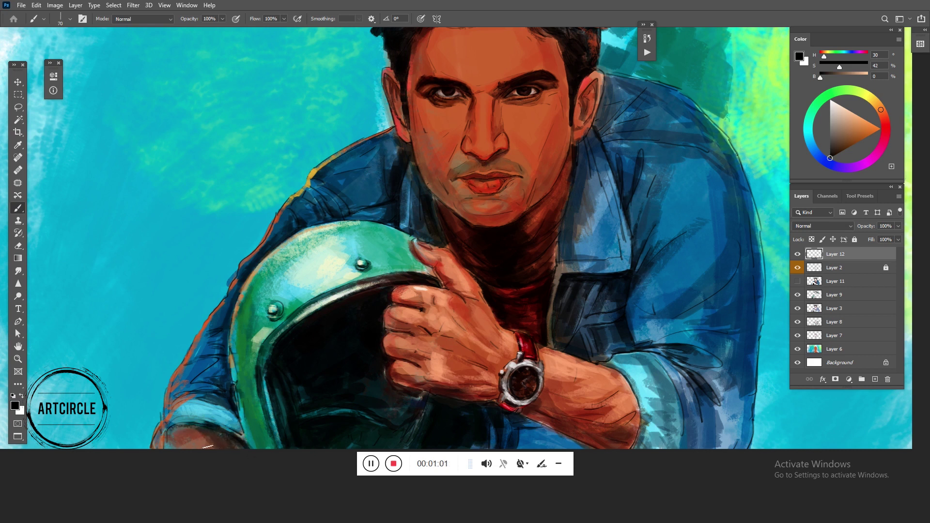
{"action": "mouse_move", "coordinate": [226, 369]}
{"action": "left_mouse_down"}
{"action": "mouse_move", "coordinate": [208, 387]}
{"action": "mouse_move", "coordinate": [199, 374]}
{"action": "left_mouse_up"}
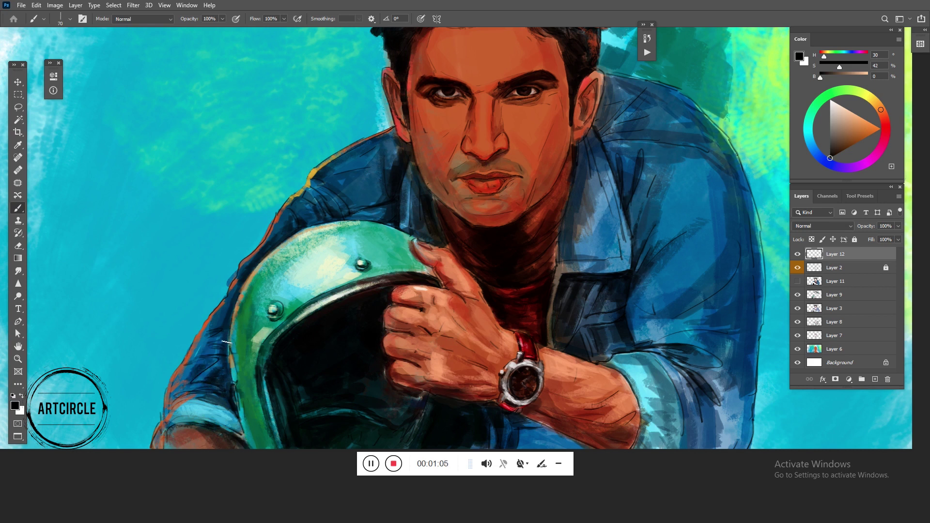
{"action": "mouse_move", "coordinate": [356, 219]}
{"action": "left_mouse_down"}
{"action": "mouse_move", "coordinate": [381, 220]}
{"action": "mouse_move", "coordinate": [356, 206]}
{"action": "mouse_move", "coordinate": [385, 173]}
{"action": "left_mouse_up"}
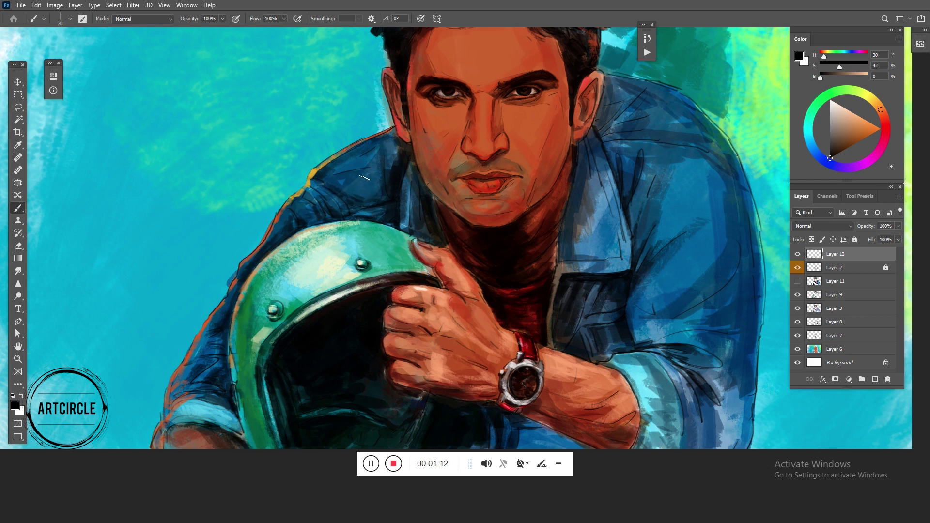
{"action": "mouse_move", "coordinate": [386, 173]}
{"action": "left_mouse_down"}
{"action": "mouse_move", "coordinate": [330, 192]}
{"action": "mouse_move", "coordinate": [306, 218]}
{"action": "left_mouse_up"}
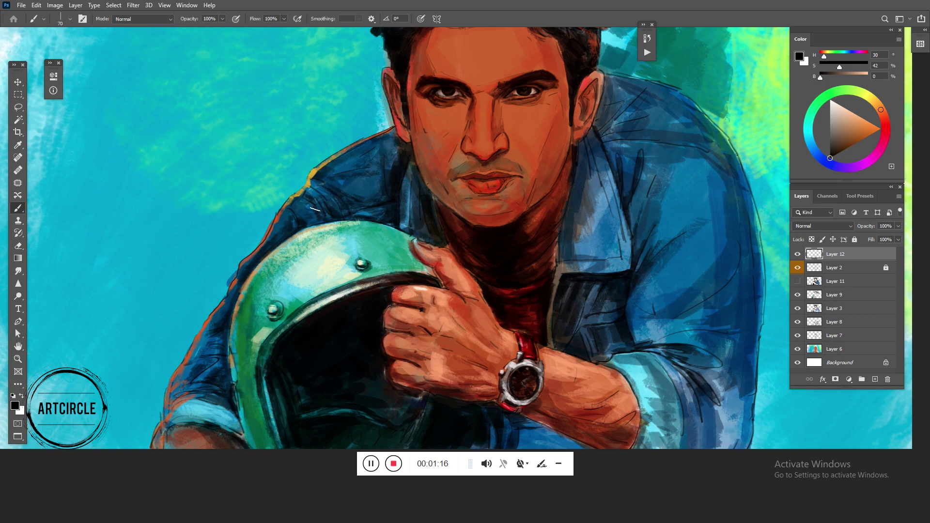
{"action": "left_click_drag", "start_coordinate": [306, 217], "coordinate": [306, 229]}
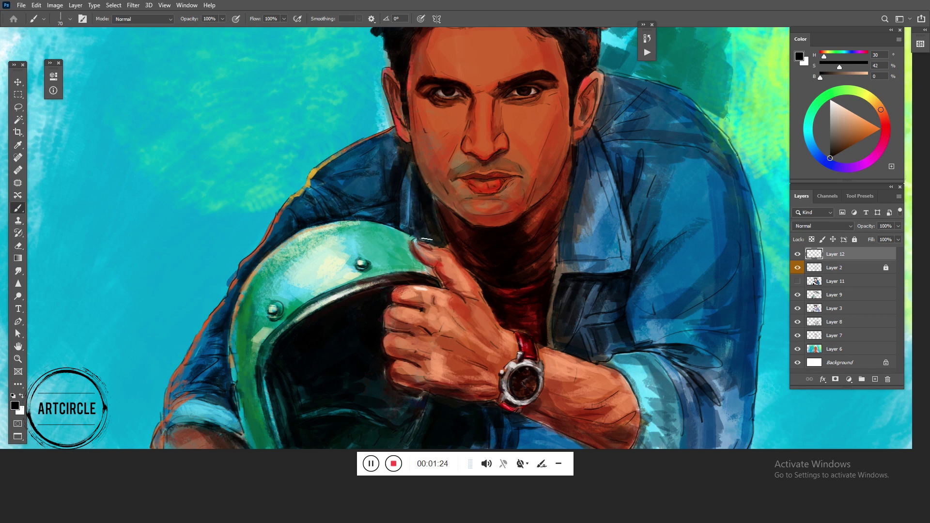
- Add dark lines at the neck, along the collar edge and on the jacket below the ear
{"action": "left_click", "coordinate": [437, 239]}
{"action": "left_click_drag", "start_coordinate": [580, 173], "coordinate": [587, 149]}
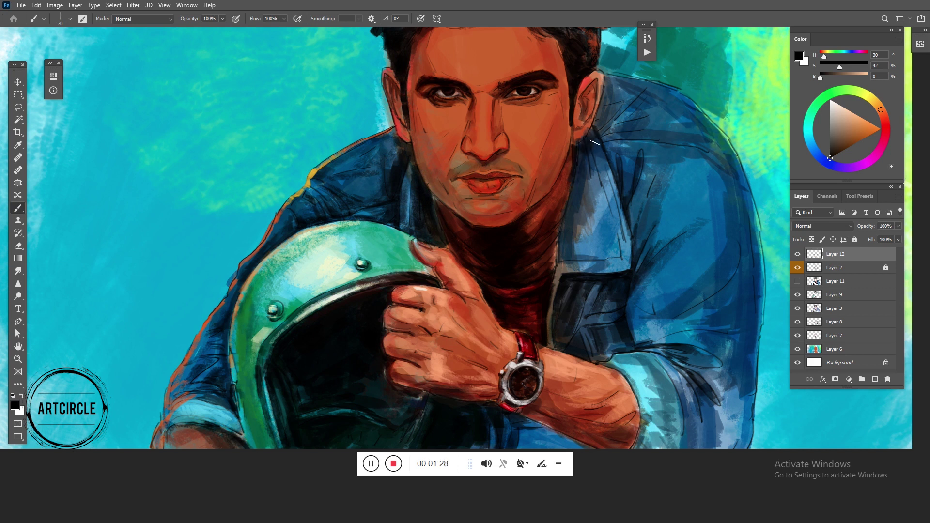
{"action": "left_click_drag", "start_coordinate": [606, 180], "coordinate": [597, 145]}
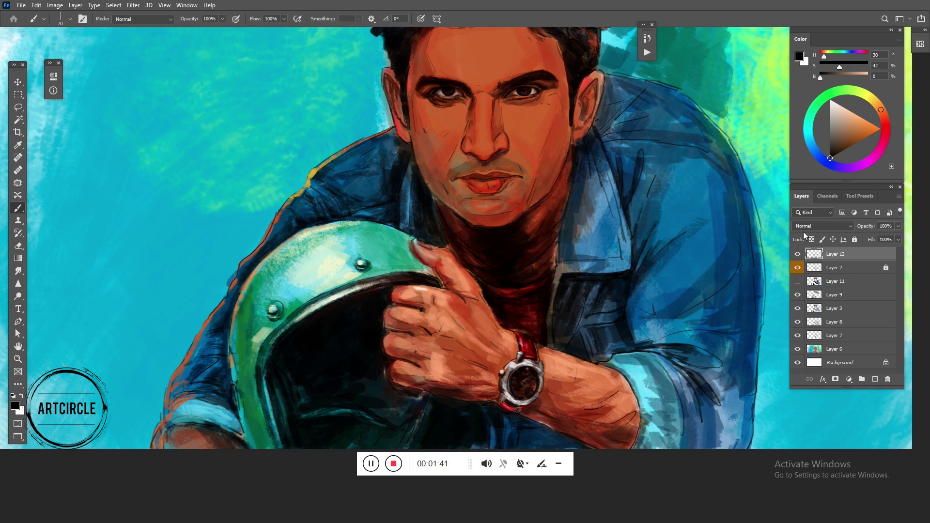
{"action": "left_click", "coordinate": [522, 425], "text": "alt"}
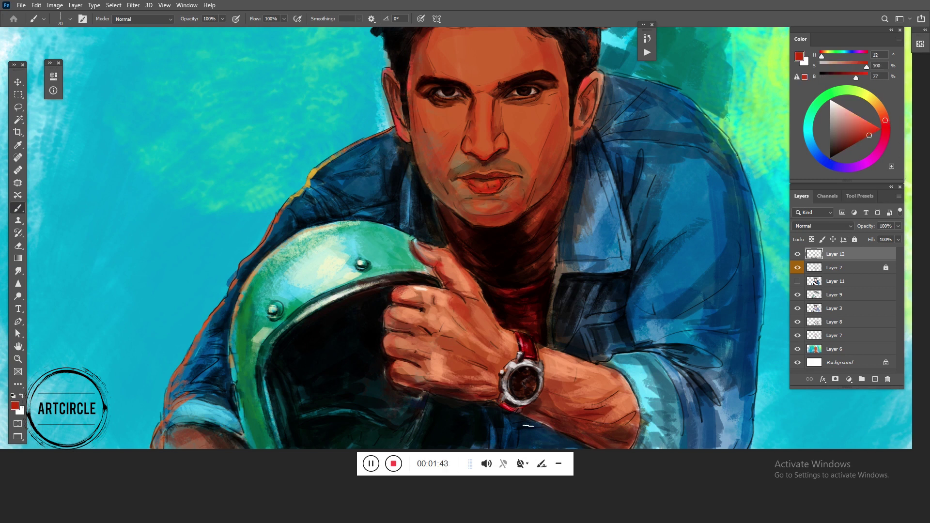
- Undo the red streak below the watch and paint a dark crimson stroke near the bottom edge
{"action": "left_click", "coordinate": [879, 129]}
{"action": "key", "text": "ctrl+z"}
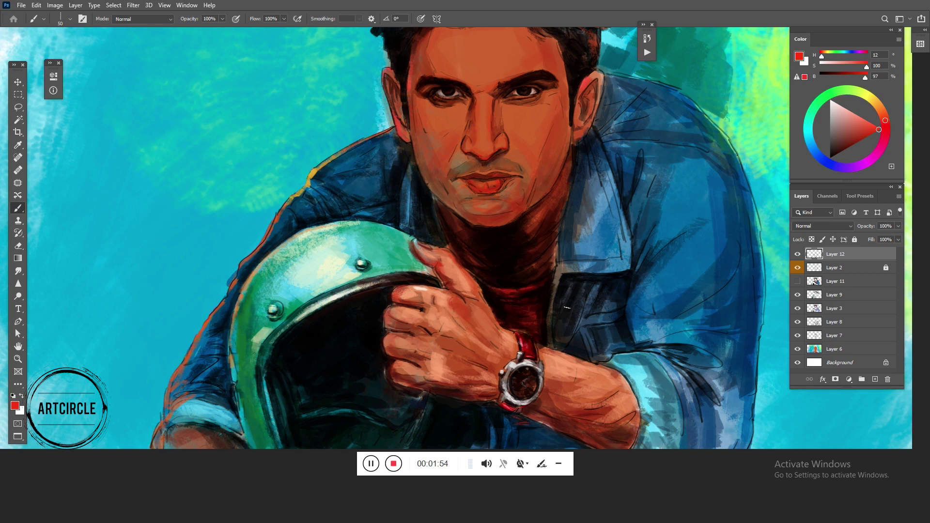
{"action": "left_click", "coordinate": [867, 137]}
{"action": "left_click_drag", "start_coordinate": [885, 127], "coordinate": [891, 134]}
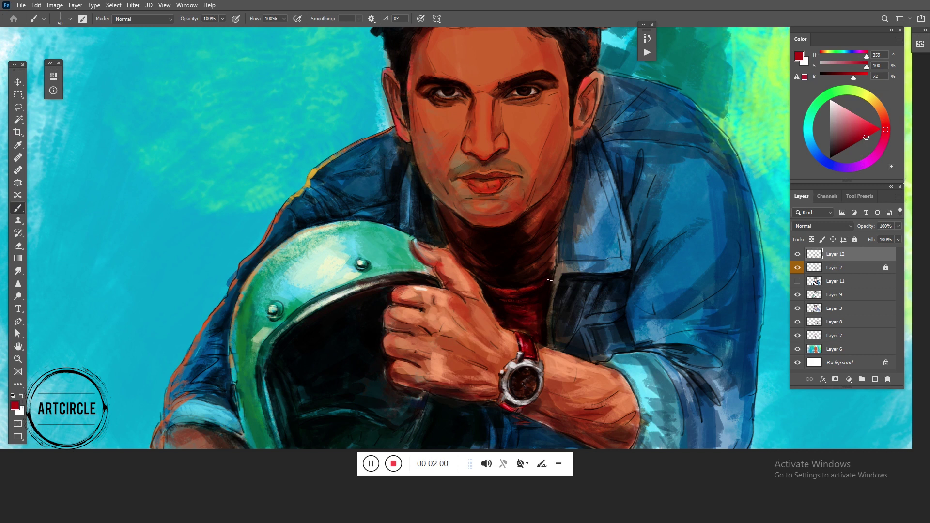
{"action": "left_click", "coordinate": [859, 141]}
{"action": "left_click", "coordinate": [560, 466]}
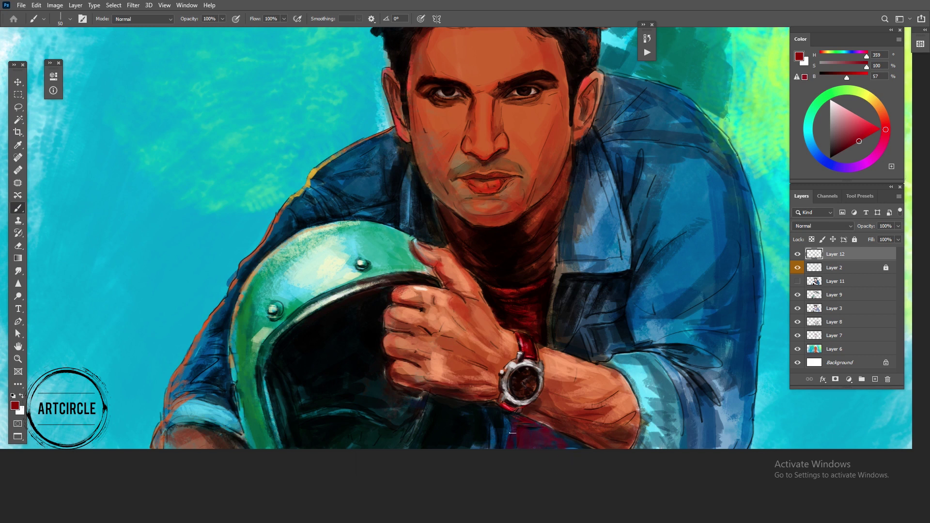
{"action": "left_click_drag", "start_coordinate": [859, 141], "coordinate": [837, 153]}
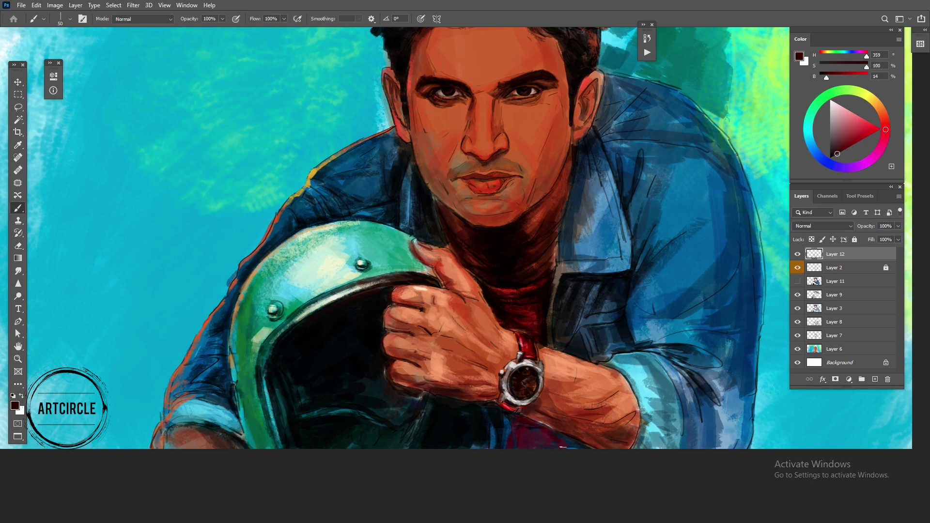
{"action": "left_click_drag", "start_coordinate": [550, 432], "coordinate": [541, 449]}
{"action": "left_click", "coordinate": [828, 163]}
{"action": "left_click", "coordinate": [836, 155]}
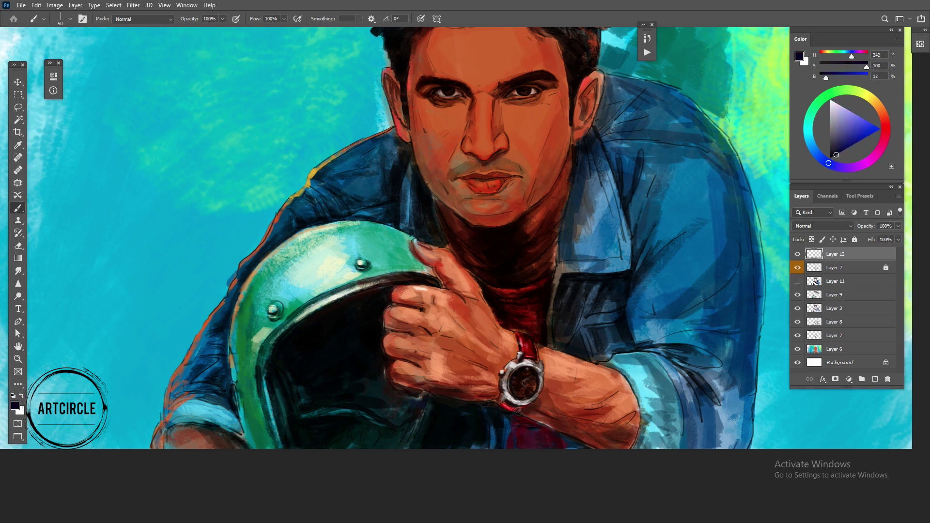
- Darken the shirt below and beside the wrist, near the cuff and along the collar edge
{"action": "mouse_move", "coordinate": [552, 435]}
{"action": "left_mouse_down"}
{"action": "mouse_move", "coordinate": [548, 448]}
{"action": "mouse_move", "coordinate": [563, 434]}
{"action": "left_mouse_up"}
{"action": "mouse_move", "coordinate": [554, 331]}
{"action": "left_mouse_down"}
{"action": "mouse_move", "coordinate": [575, 350]}
{"action": "mouse_move", "coordinate": [576, 334]}
{"action": "left_mouse_up"}
{"action": "mouse_move", "coordinate": [600, 292]}
{"action": "left_mouse_down"}
{"action": "mouse_move", "coordinate": [585, 314]}
{"action": "mouse_move", "coordinate": [586, 351]}
{"action": "left_mouse_up"}
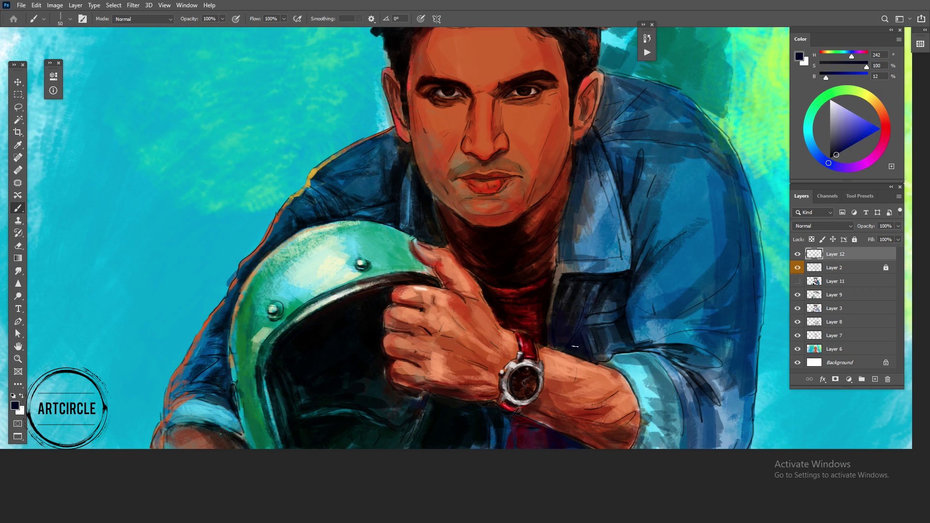
{"action": "left_click_drag", "start_coordinate": [600, 361], "coordinate": [611, 347]}
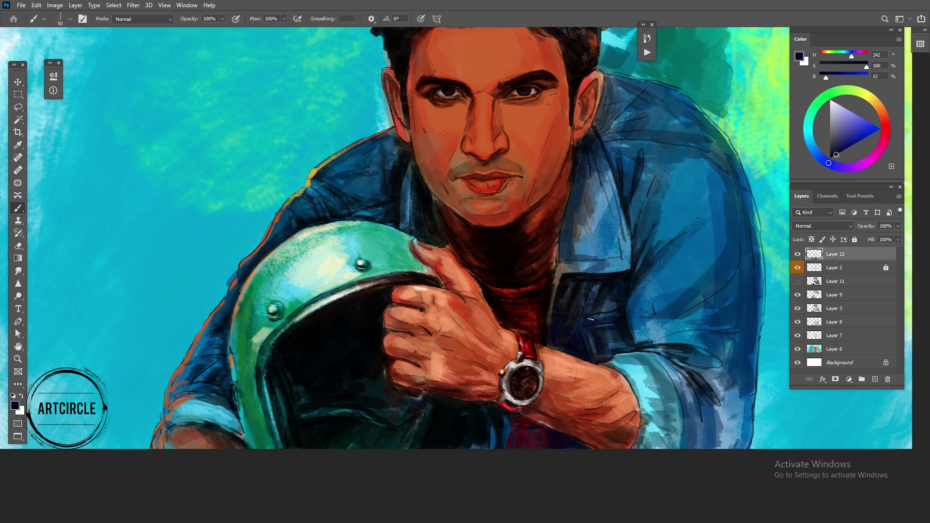
{"action": "mouse_move", "coordinate": [563, 274]}
{"action": "left_mouse_down"}
{"action": "mouse_move", "coordinate": [594, 273]}
{"action": "mouse_move", "coordinate": [561, 266]}
{"action": "left_mouse_up"}
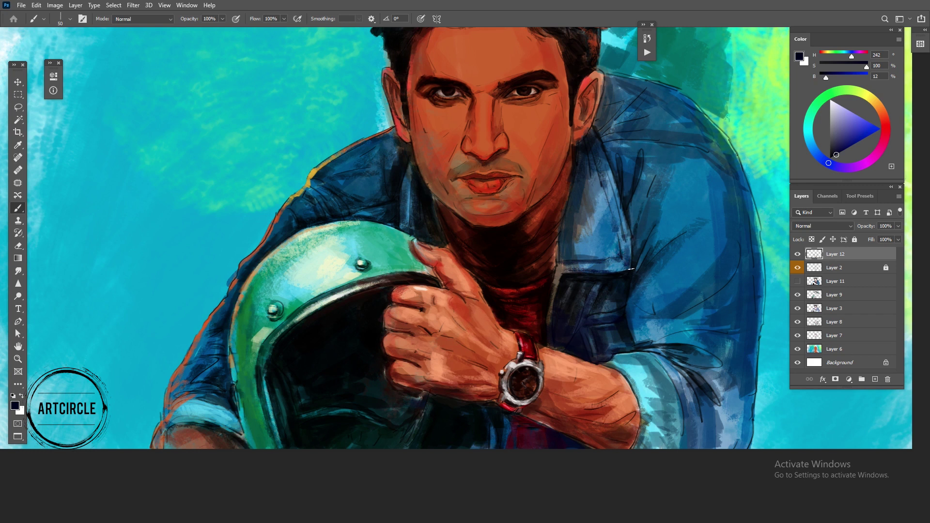
{"action": "left_click_drag", "start_coordinate": [568, 249], "coordinate": [558, 291]}
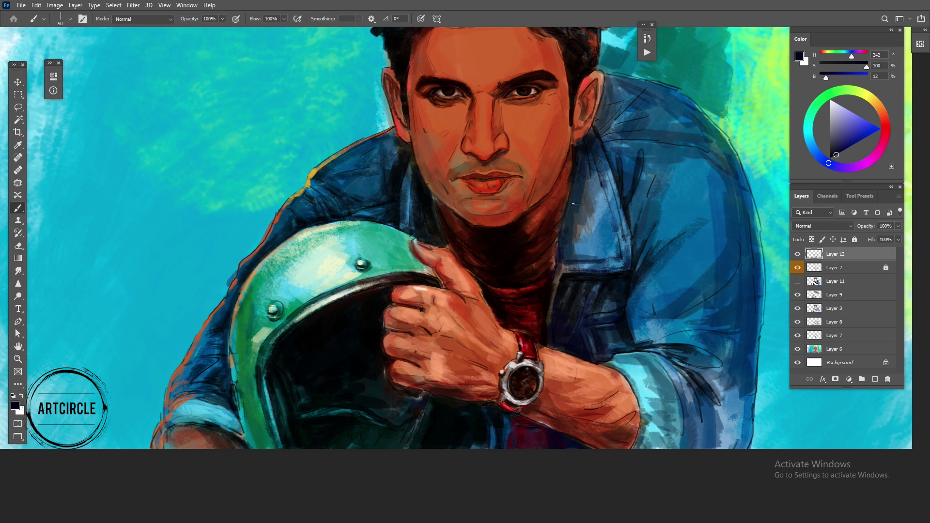
{"action": "left_click_drag", "start_coordinate": [578, 232], "coordinate": [577, 260]}
- Paint mid-blue over the shirt collar and sketch near-black lines on the jacket
{"action": "left_click", "coordinate": [688, 148], "text": "alt"}
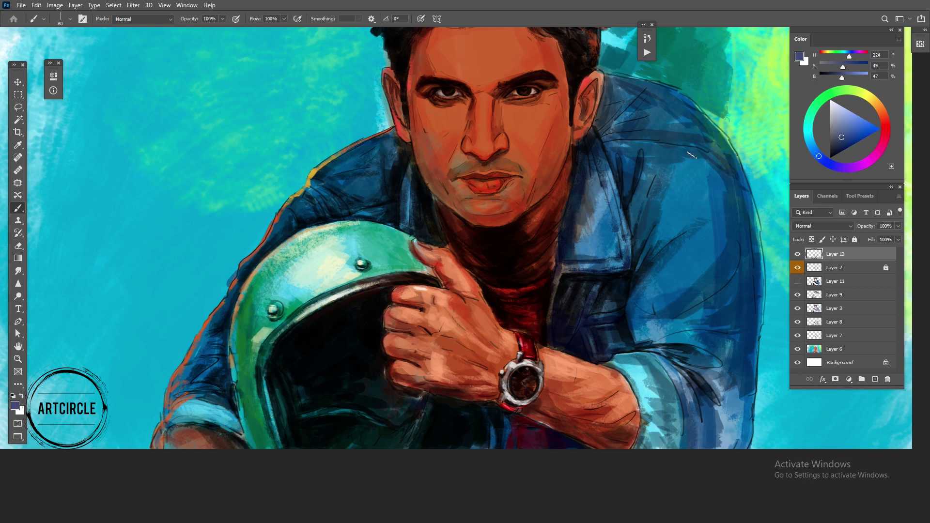
{"action": "mouse_move", "coordinate": [585, 209]}
{"action": "left_mouse_down"}
{"action": "mouse_move", "coordinate": [589, 255]}
{"action": "mouse_move", "coordinate": [596, 214]}
{"action": "mouse_move", "coordinate": [613, 245]}
{"action": "mouse_move", "coordinate": [615, 236]}
{"action": "left_mouse_up"}
{"action": "left_click", "coordinate": [834, 156]}
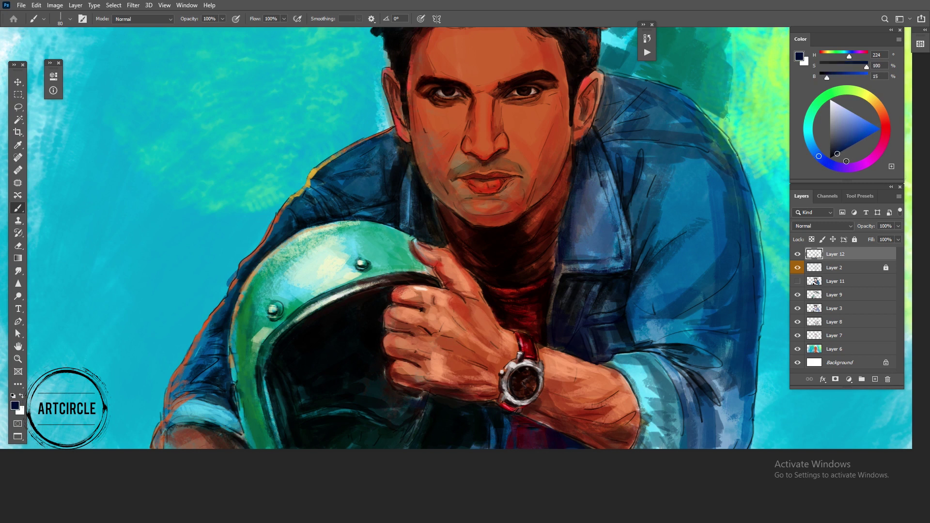
{"action": "left_click_drag", "start_coordinate": [654, 194], "coordinate": [642, 239]}
{"action": "left_click_drag", "start_coordinate": [649, 188], "coordinate": [630, 223]}
{"action": "left_click_drag", "start_coordinate": [647, 160], "coordinate": [630, 206]}
- Add dark strokes on the collar near the ear, the shoulder and jacket collar
{"action": "left_click_drag", "start_coordinate": [643, 138], "coordinate": [606, 146]}
{"action": "mouse_move", "coordinate": [622, 105]}
{"action": "left_mouse_down"}
{"action": "mouse_move", "coordinate": [595, 127]}
{"action": "mouse_move", "coordinate": [611, 113]}
{"action": "mouse_move", "coordinate": [606, 94]}
{"action": "mouse_move", "coordinate": [614, 87]}
{"action": "mouse_move", "coordinate": [604, 139]}
{"action": "left_mouse_up"}
{"action": "left_click_drag", "start_coordinate": [665, 116], "coordinate": [617, 143]}
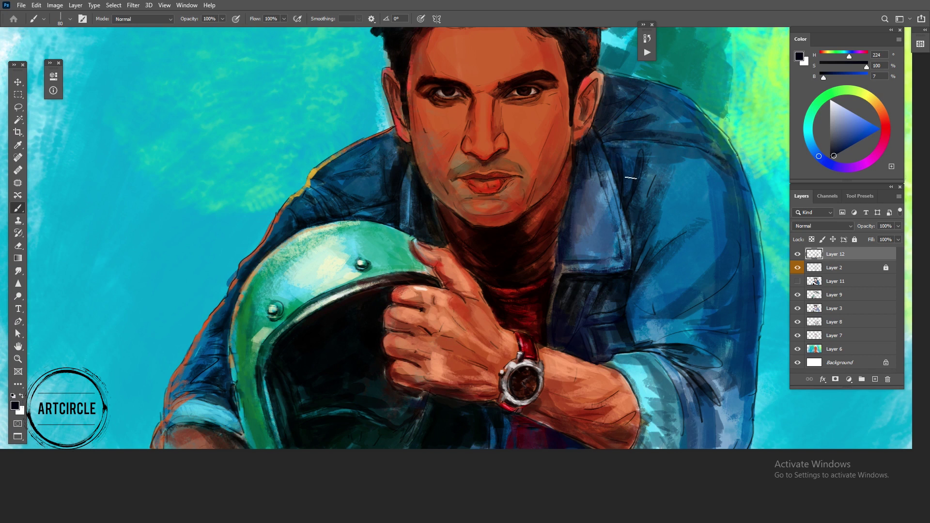
{"action": "left_click_drag", "start_coordinate": [655, 176], "coordinate": [645, 191]}
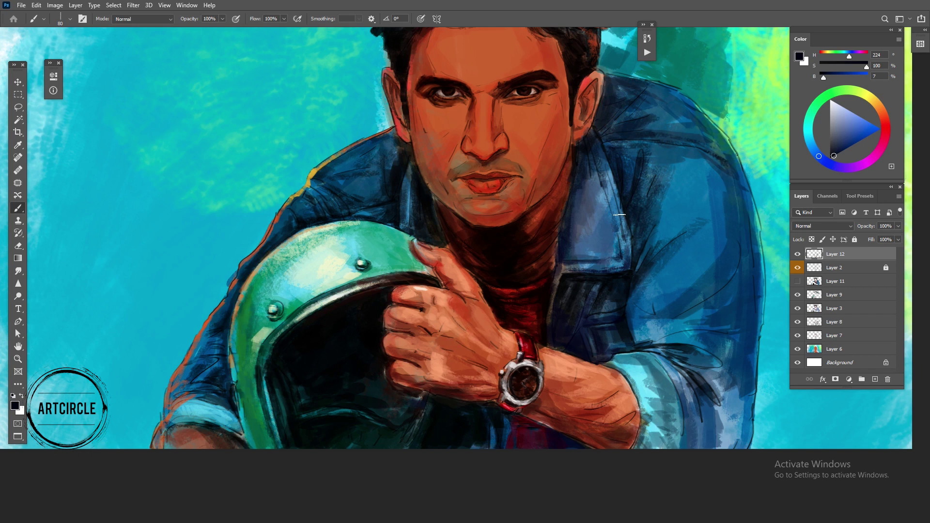
{"action": "left_click_drag", "start_coordinate": [586, 170], "coordinate": [580, 187]}
{"action": "left_click_drag", "start_coordinate": [573, 251], "coordinate": [571, 192]}
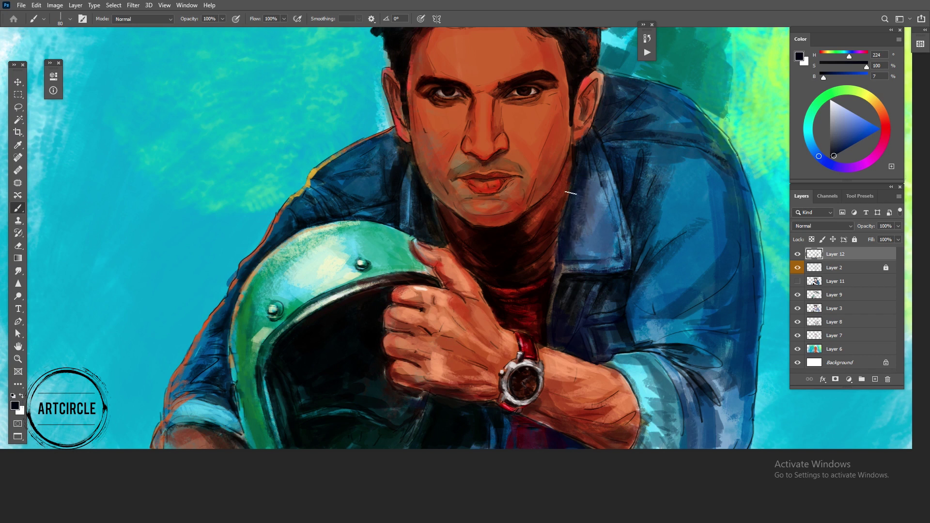
{"action": "key", "text": "ctrl+minus"}
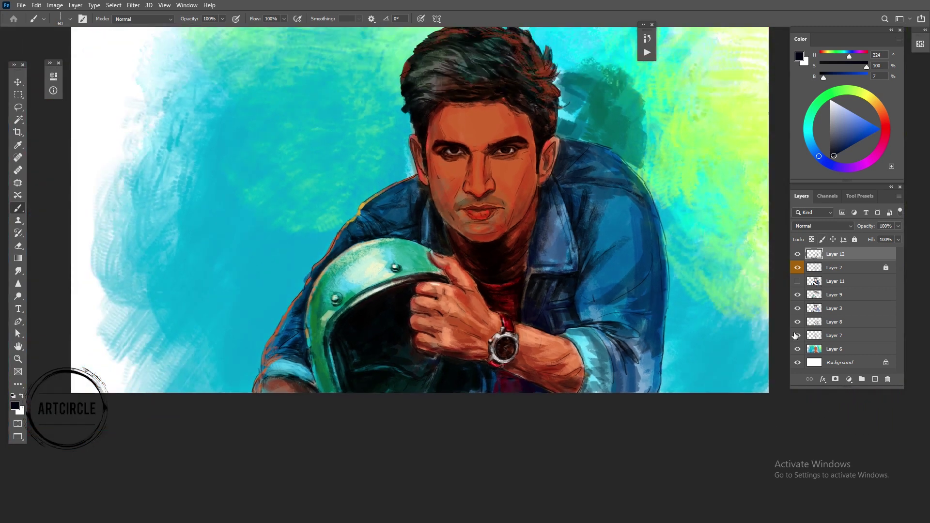
- Extend the orange rim light down the right shoulder
{"action": "key", "text": "super"}
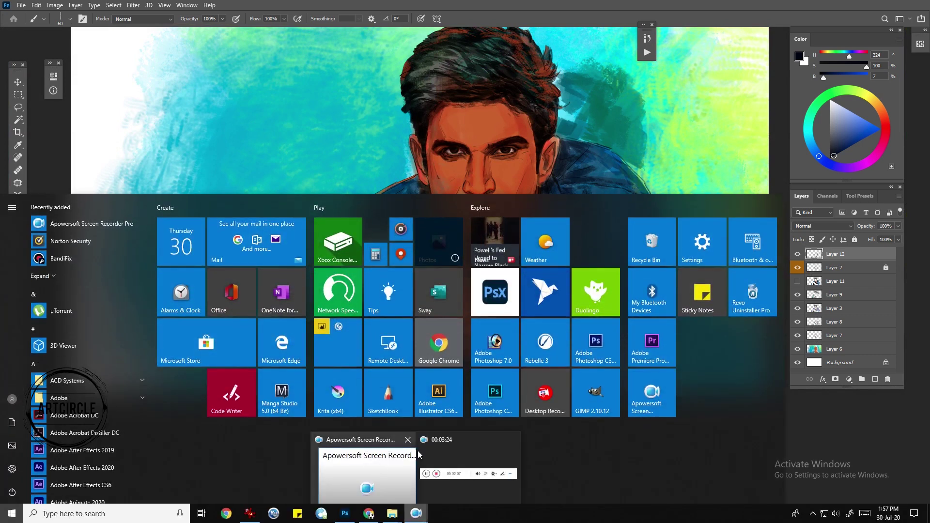
{"action": "left_click", "coordinate": [447, 447]}
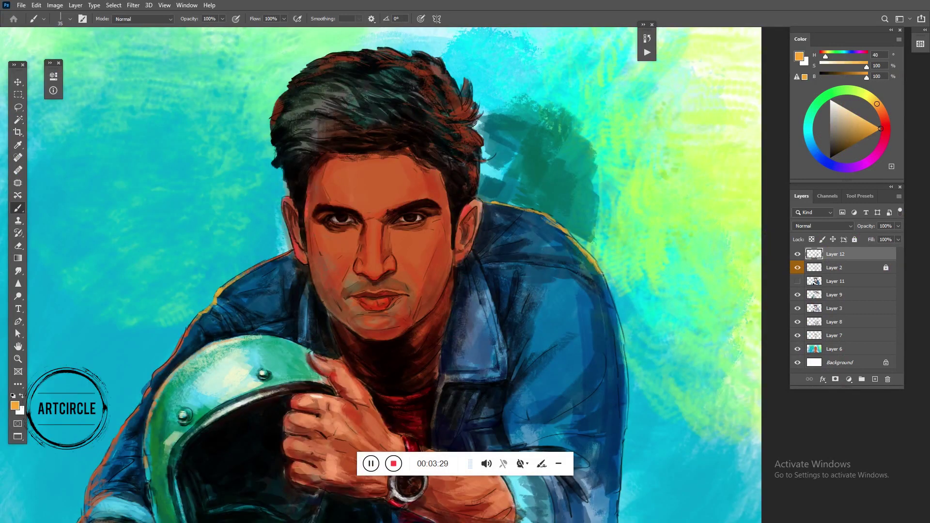
{"action": "mouse_move", "coordinate": [603, 274]}
{"action": "left_mouse_down"}
{"action": "mouse_move", "coordinate": [620, 334]}
{"action": "mouse_move", "coordinate": [590, 273]}
{"action": "left_mouse_up"}
{"action": "left_click_drag", "start_coordinate": [619, 330], "coordinate": [629, 361]}
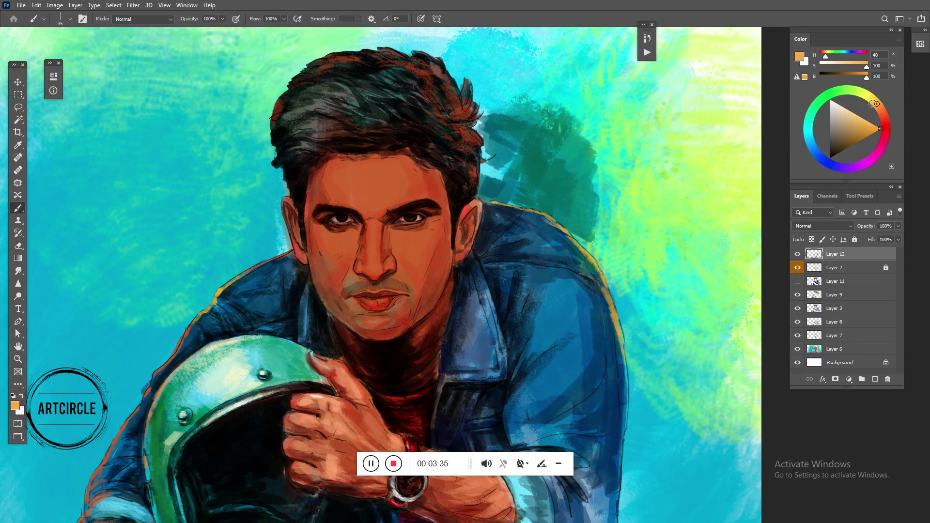
- Paint yellow rim light along the right and left shoulder outlines and helmet edge
{"action": "left_click_drag", "start_coordinate": [877, 104], "coordinate": [868, 96]}
{"action": "mouse_move", "coordinate": [571, 234]}
{"action": "left_mouse_down"}
{"action": "mouse_move", "coordinate": [597, 259]}
{"action": "mouse_move", "coordinate": [612, 298]}
{"action": "mouse_move", "coordinate": [607, 291]}
{"action": "left_mouse_up"}
{"action": "mouse_move", "coordinate": [519, 210]}
{"action": "left_mouse_down"}
{"action": "mouse_move", "coordinate": [557, 224]}
{"action": "mouse_move", "coordinate": [483, 203]}
{"action": "mouse_move", "coordinate": [564, 229]}
{"action": "left_mouse_up"}
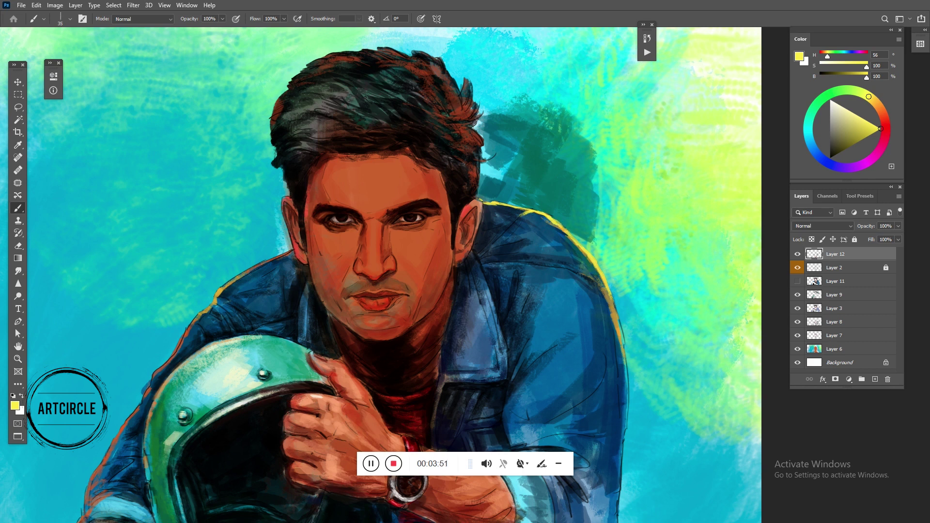
{"action": "left_click_drag", "start_coordinate": [293, 250], "coordinate": [248, 269]}
{"action": "left_click_drag", "start_coordinate": [216, 305], "coordinate": [175, 350]}
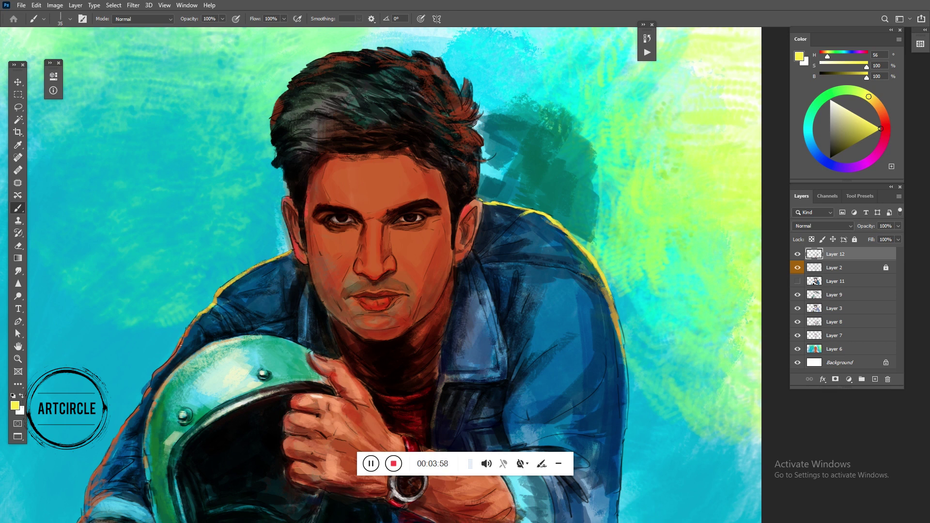
{"action": "left_click_drag", "start_coordinate": [161, 370], "coordinate": [84, 495]}
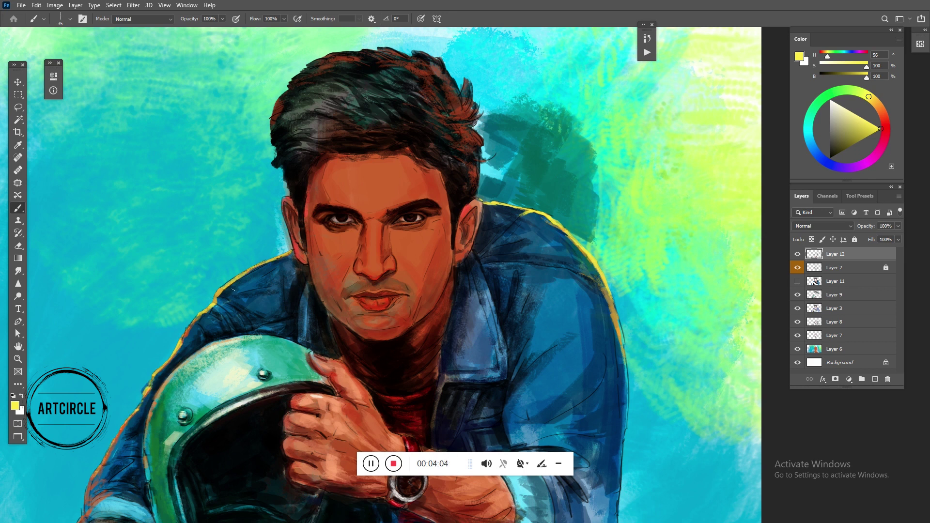
{"action": "left_click_drag", "start_coordinate": [218, 290], "coordinate": [292, 251]}
- Touch yellow highlights onto the hair tip and hair edge
{"action": "key", "text": "l"}
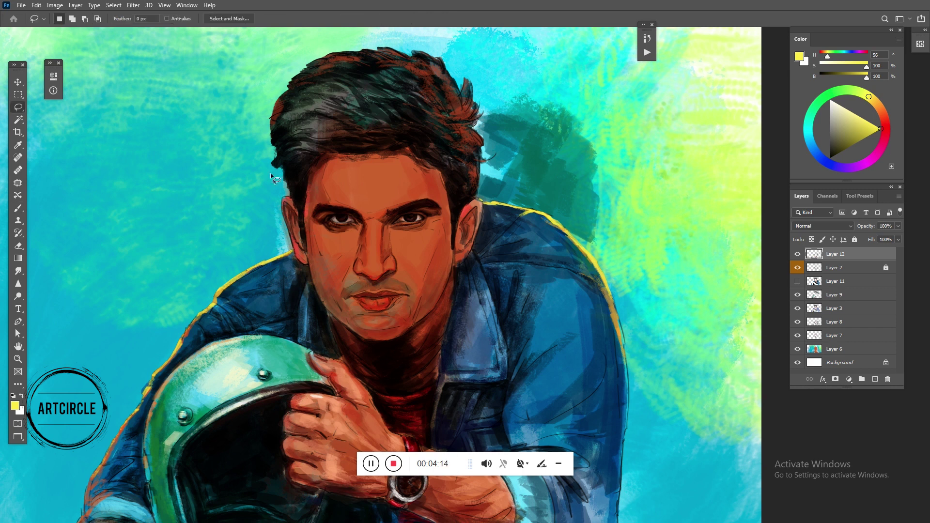
{"action": "key", "text": "b"}
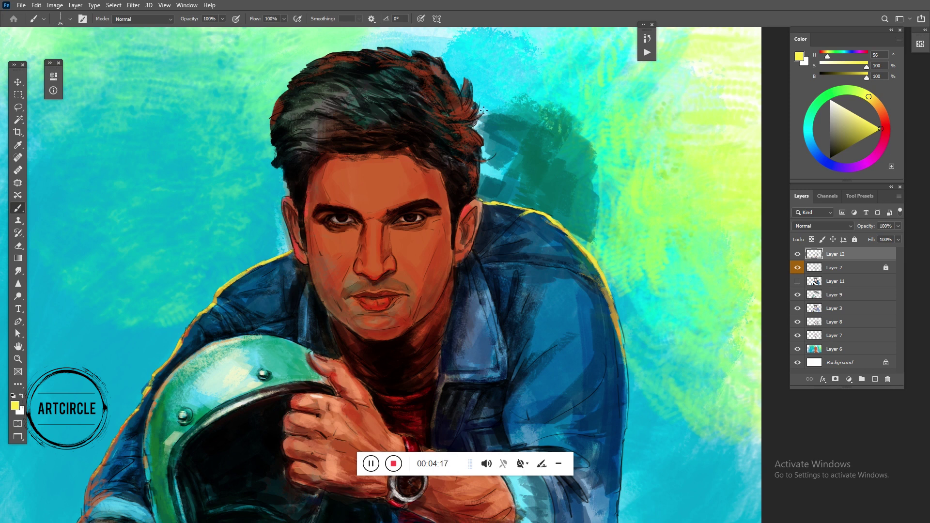
{"action": "left_click_drag", "start_coordinate": [470, 81], "coordinate": [477, 117]}
{"action": "left_click_drag", "start_coordinate": [474, 157], "coordinate": [482, 154]}
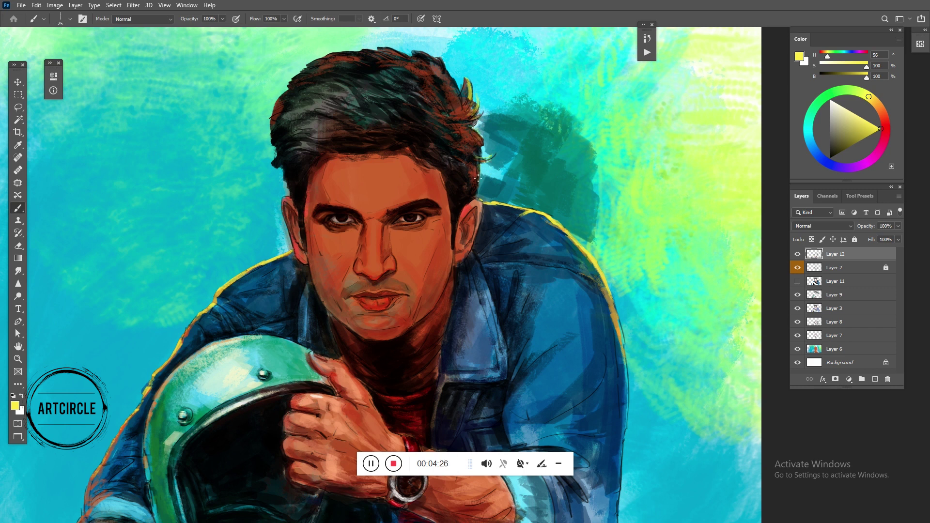
{"action": "left_click", "coordinate": [878, 105]}
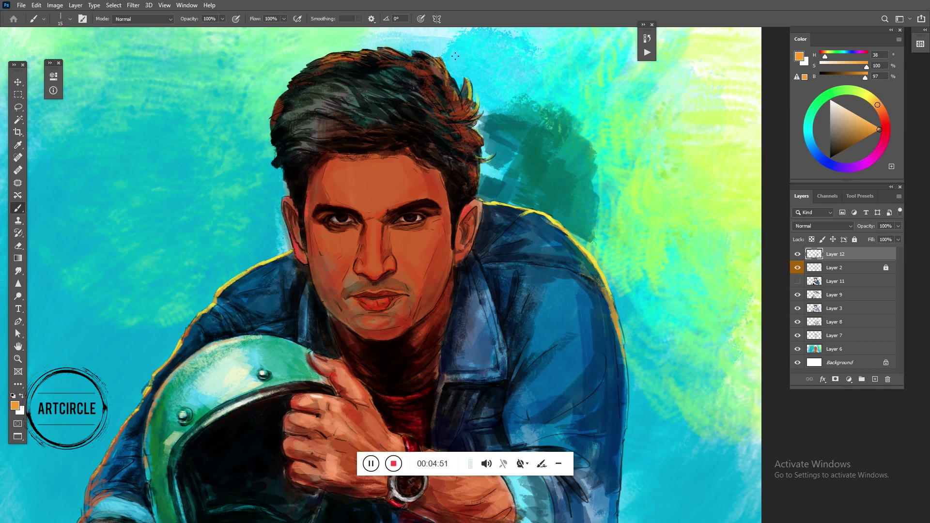
{"action": "key", "text": "ctrl+0"}
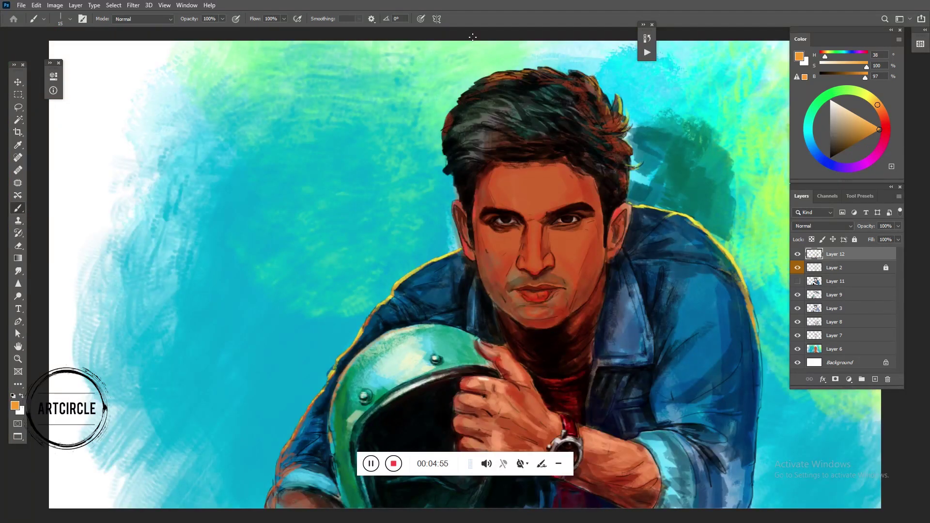
- Brush orange rim light up and down the jacket's right edge
{"action": "key", "text": "ctrl+minus"}
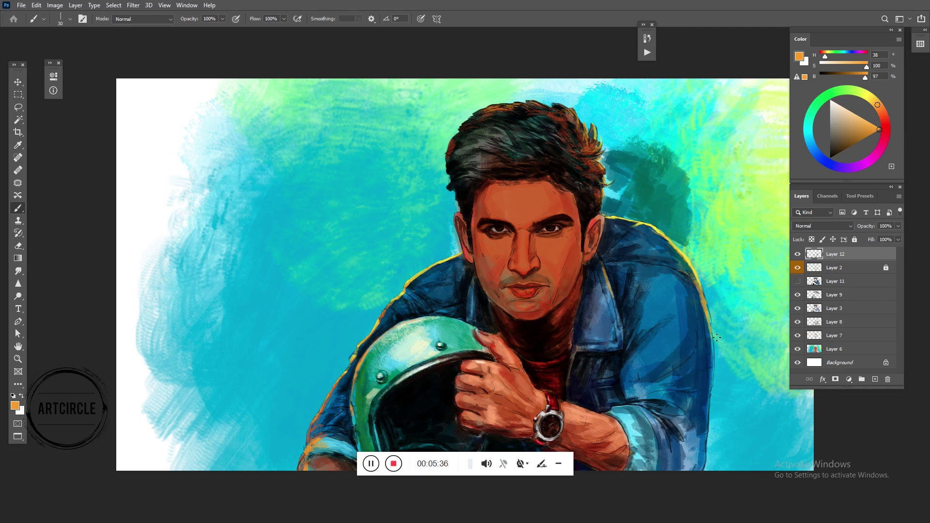
{"action": "left_click_drag", "start_coordinate": [716, 349], "coordinate": [714, 361]}
{"action": "left_click_drag", "start_coordinate": [715, 410], "coordinate": [711, 383]}
{"action": "left_click_drag", "start_coordinate": [707, 436], "coordinate": [705, 480]}
{"action": "left_click_drag", "start_coordinate": [712, 440], "coordinate": [714, 427]}
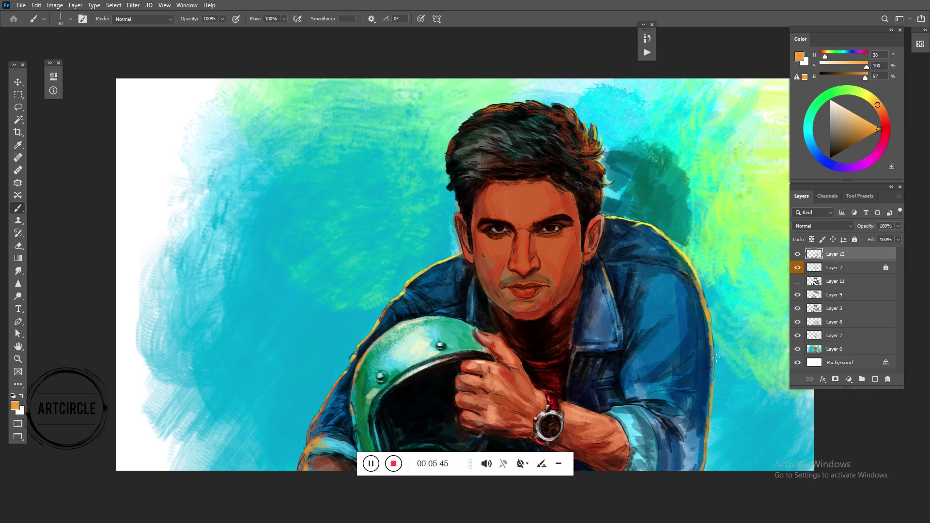
{"action": "left_click_drag", "start_coordinate": [717, 359], "coordinate": [718, 365]}
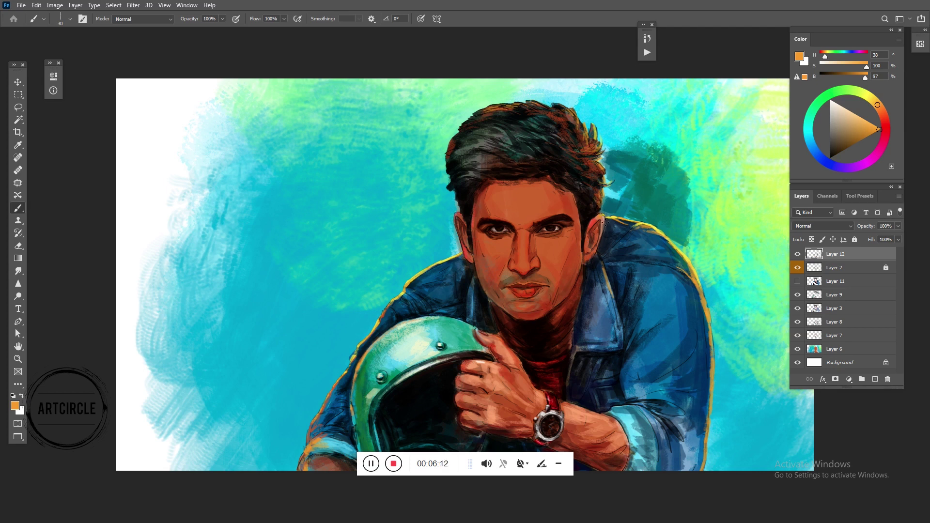
- Dab pale yellow highlights on the top edge of the hair
{"action": "left_click", "coordinate": [863, 119]}
{"action": "left_click", "coordinate": [870, 97]}
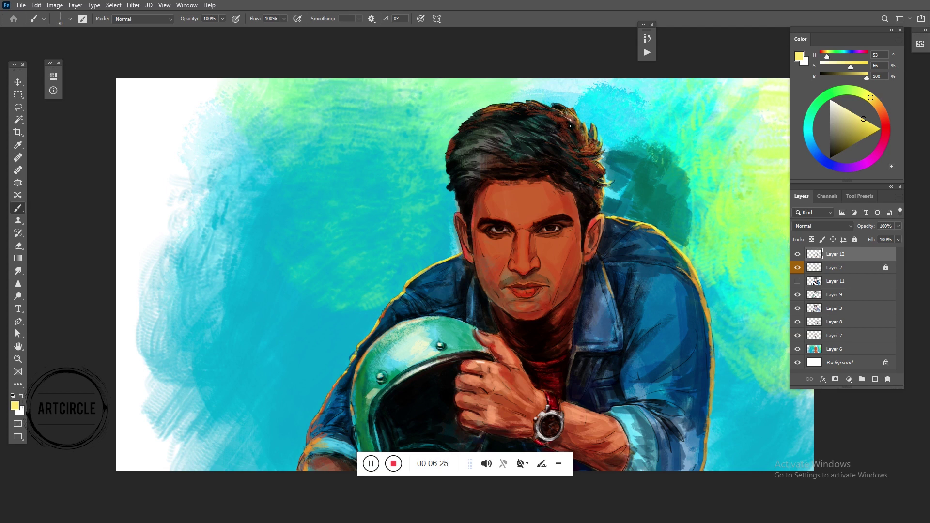
{"action": "left_click_drag", "start_coordinate": [575, 118], "coordinate": [561, 107]}
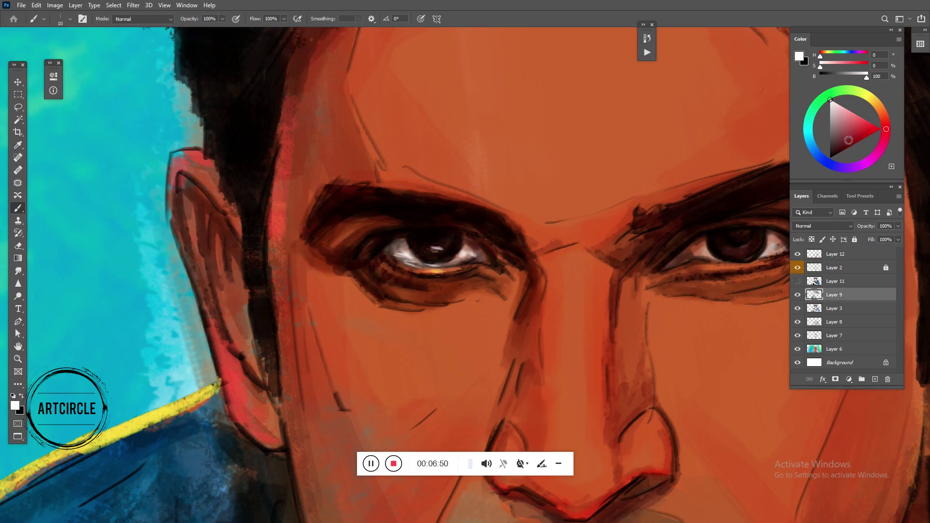
- Sample eye tones and mix a darker red-orange paint colour
{"action": "left_click", "coordinate": [513, 241], "text": "alt"}
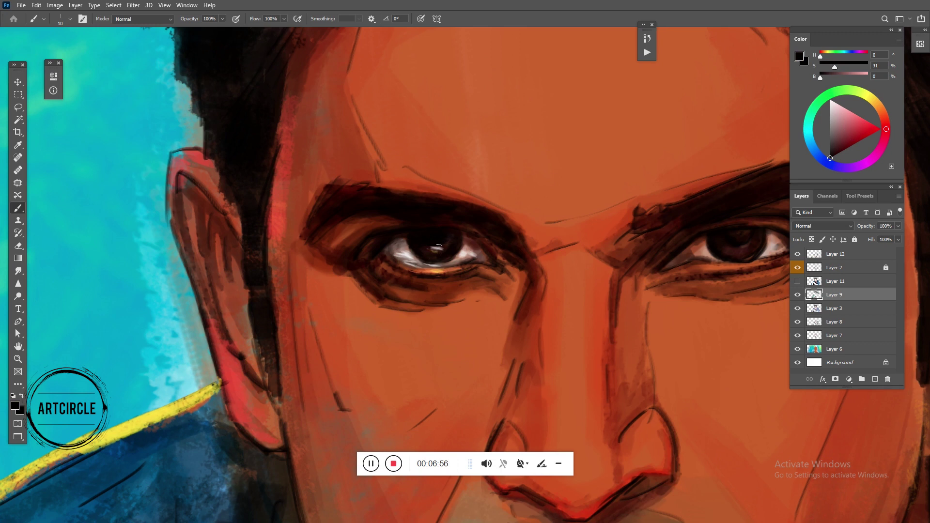
{"action": "left_click_drag", "start_coordinate": [473, 256], "coordinate": [414, 266]}
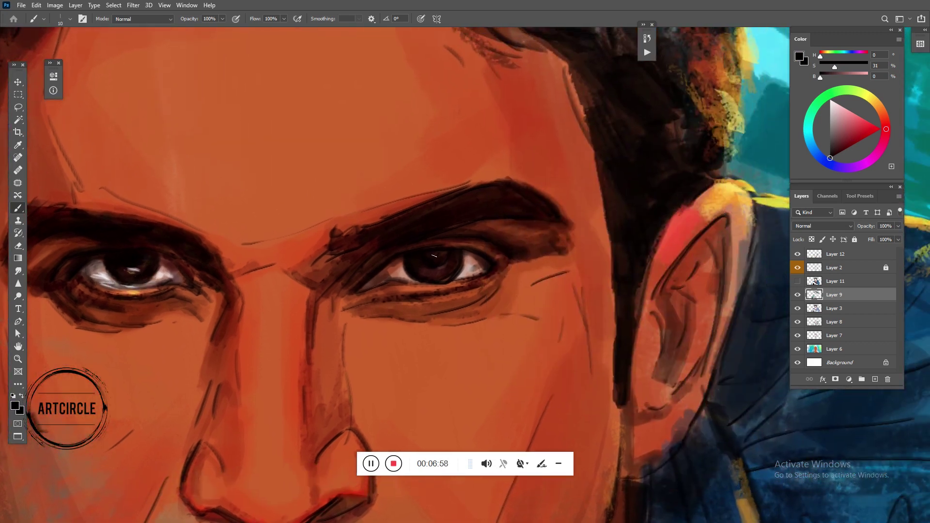
{"action": "left_click", "coordinate": [462, 264], "text": "alt"}
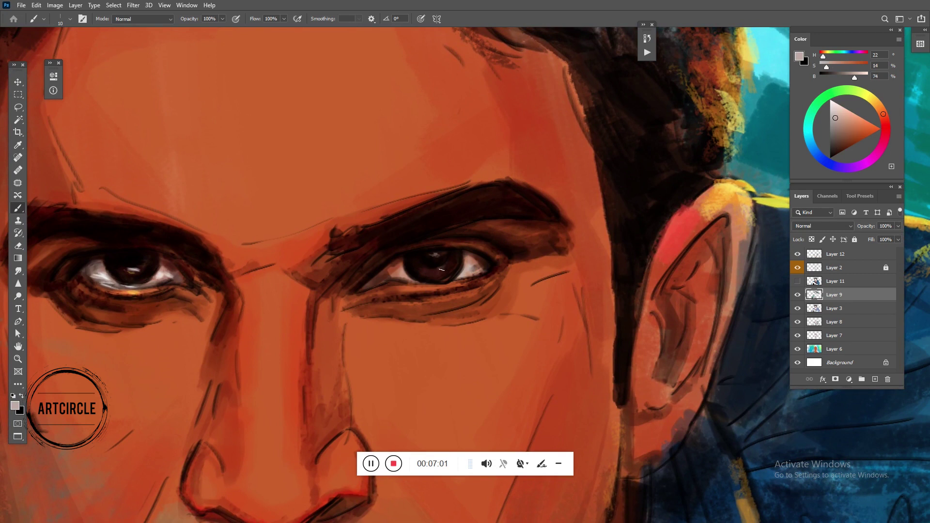
{"action": "left_click", "coordinate": [452, 272], "text": "alt"}
{"action": "left_click", "coordinate": [868, 136]}
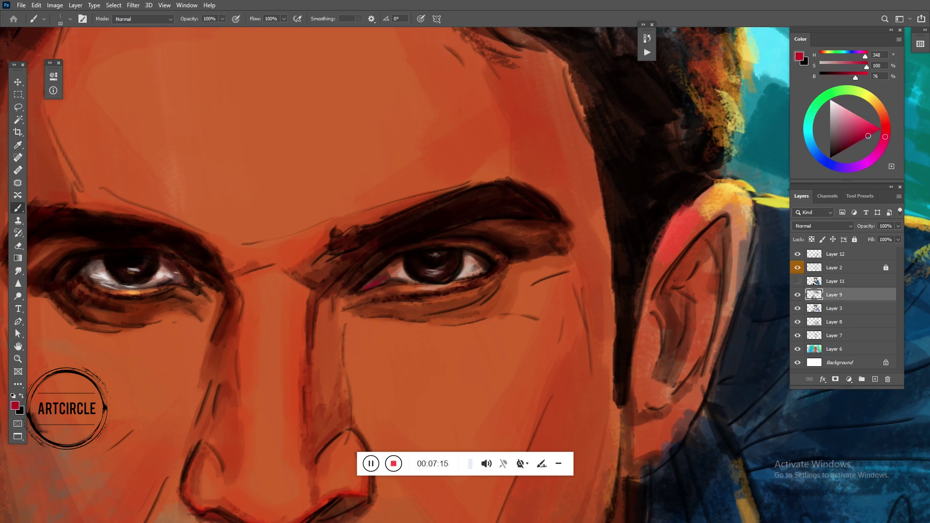
{"action": "left_click_drag", "start_coordinate": [885, 136], "coordinate": [885, 120]}
{"action": "left_click", "coordinate": [862, 139]}
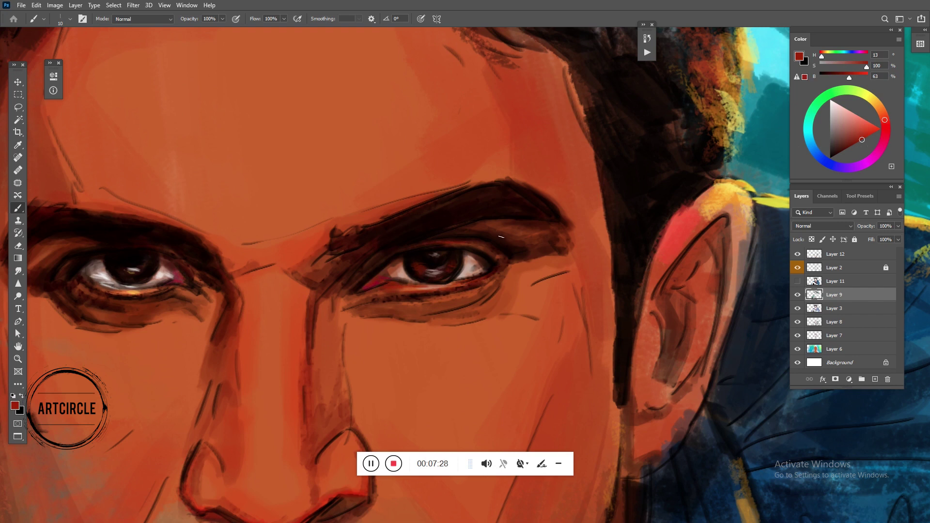
- Paint lighter orange skin tone over the lower eyebrow with a larger brush
{"action": "left_click", "coordinate": [415, 259], "text": "alt"}
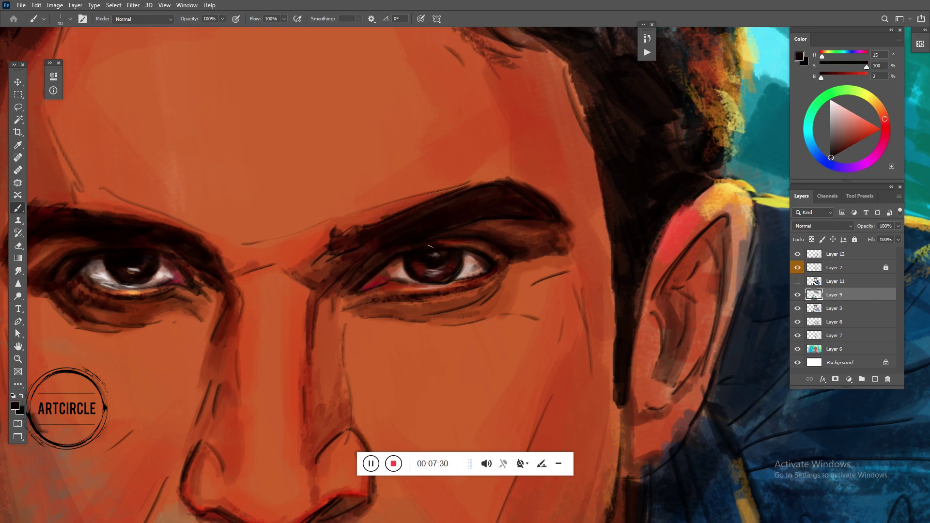
{"action": "left_click", "coordinate": [522, 325], "text": "alt"}
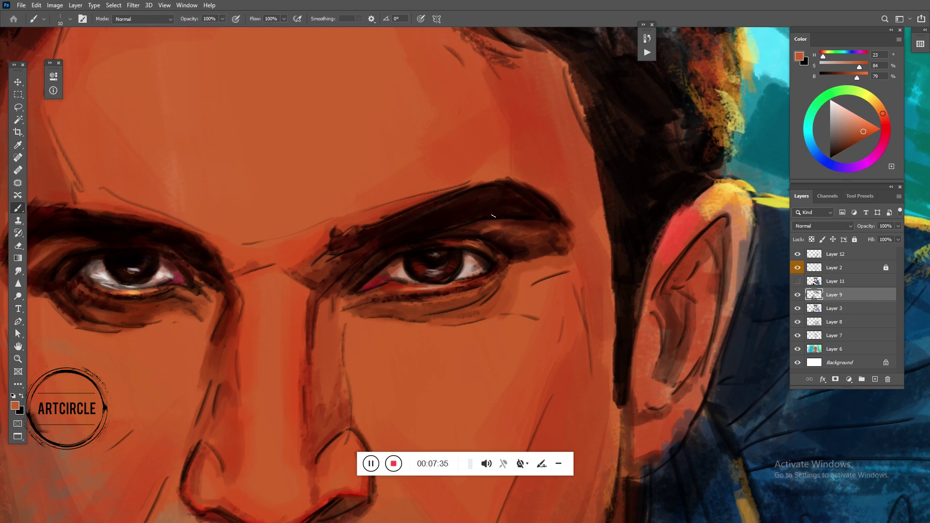
{"action": "key", "text": "bracketright"}
{"action": "left_click_drag", "start_coordinate": [504, 236], "coordinate": [538, 233]}
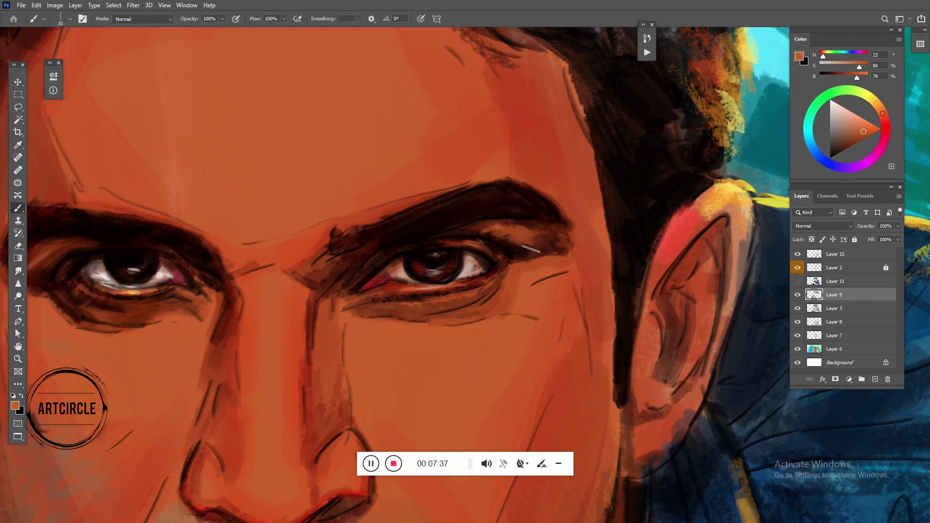
- Extend the dark line at the eye's outer corner and add a faint 40% eyebrow-tail stroke
{"action": "left_click", "coordinate": [454, 241], "text": "alt"}
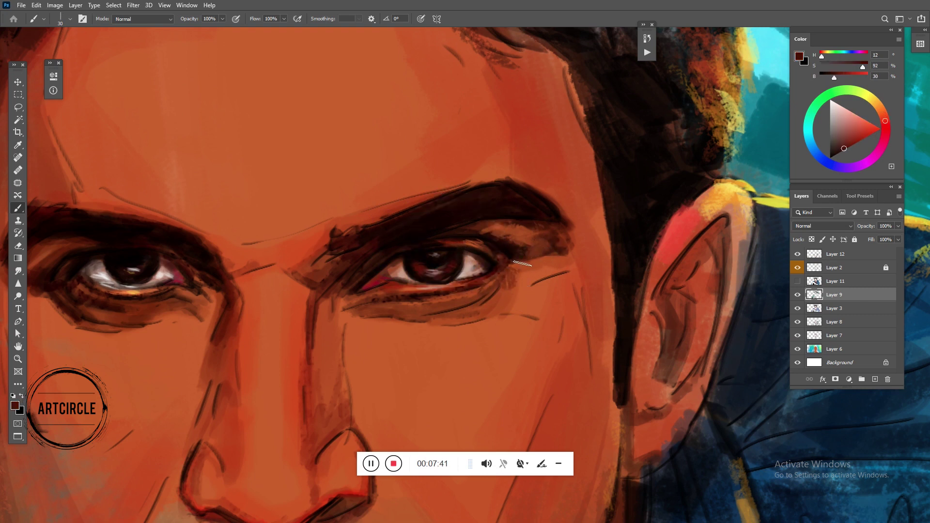
{"action": "left_click_drag", "start_coordinate": [523, 264], "coordinate": [581, 272]}
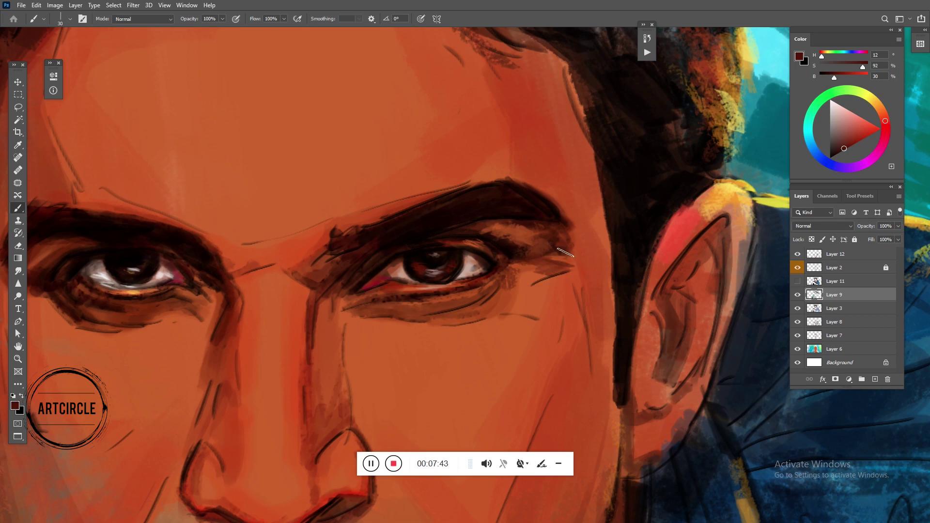
{"action": "key", "text": "4"}
{"action": "mouse_move", "coordinate": [569, 266]}
{"action": "left_mouse_down"}
{"action": "mouse_move", "coordinate": [590, 239]}
{"action": "mouse_move", "coordinate": [528, 148]}
{"action": "mouse_move", "coordinate": [528, 121]}
{"action": "mouse_move", "coordinate": [490, 155]}
{"action": "left_mouse_up"}
- Shade the forehead above the eyebrow and darken the brow tail with a larger brush
{"action": "key", "text": "bracketright"}
{"action": "key", "text": "bracketright"}
{"action": "key", "text": "bracketright"}
{"action": "left_click_drag", "start_coordinate": [422, 174], "coordinate": [499, 106]}
{"action": "mouse_move", "coordinate": [528, 160]}
{"action": "left_mouse_down"}
{"action": "mouse_move", "coordinate": [436, 112]}
{"action": "mouse_move", "coordinate": [485, 58]}
{"action": "left_mouse_up"}
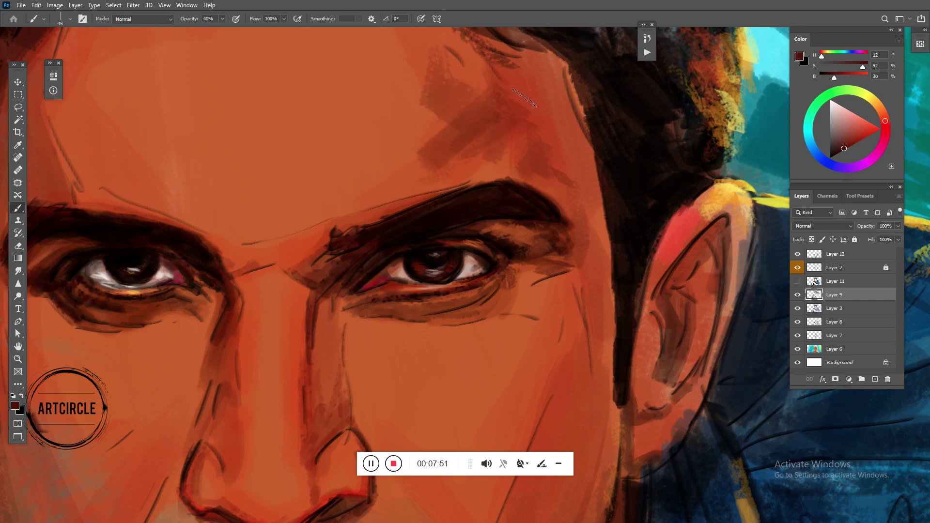
{"action": "left_click_drag", "start_coordinate": [520, 117], "coordinate": [553, 82]}
{"action": "left_click_drag", "start_coordinate": [550, 243], "coordinate": [504, 234]}
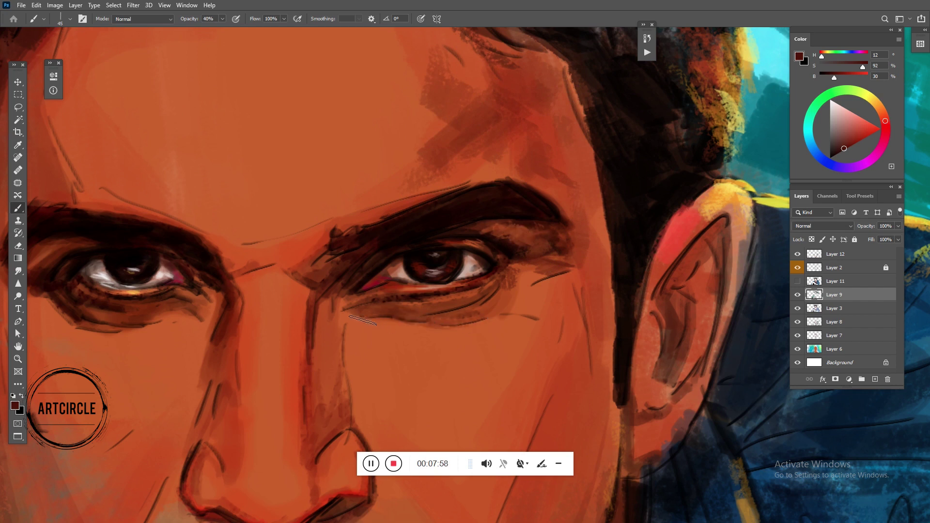
- Shade the left side of the nose and add reddish shadow beside the nostril
{"action": "mouse_move", "coordinate": [347, 310]}
{"action": "left_mouse_down"}
{"action": "mouse_move", "coordinate": [327, 354]}
{"action": "mouse_move", "coordinate": [334, 385]}
{"action": "left_mouse_up"}
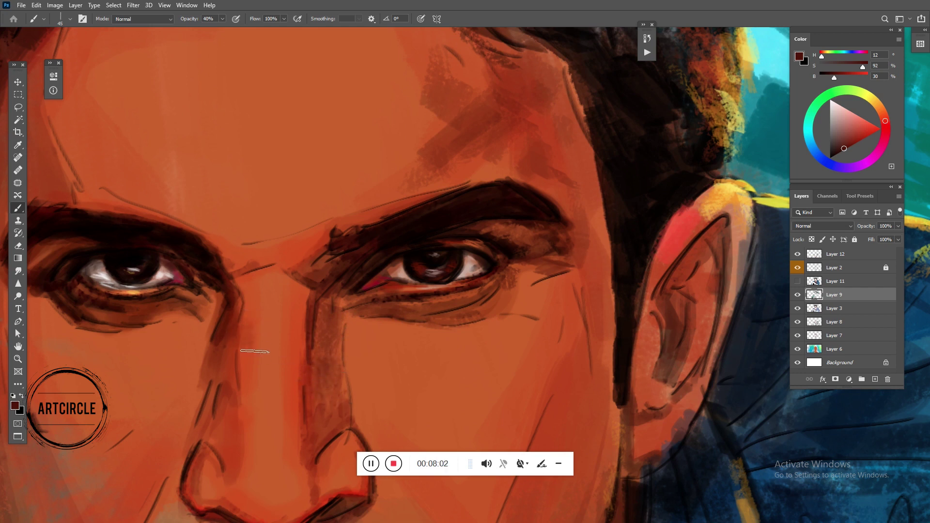
{"action": "mouse_move", "coordinate": [242, 361]}
{"action": "left_mouse_down"}
{"action": "mouse_move", "coordinate": [213, 417]}
{"action": "mouse_move", "coordinate": [270, 357]}
{"action": "mouse_move", "coordinate": [357, 301]}
{"action": "left_mouse_up"}
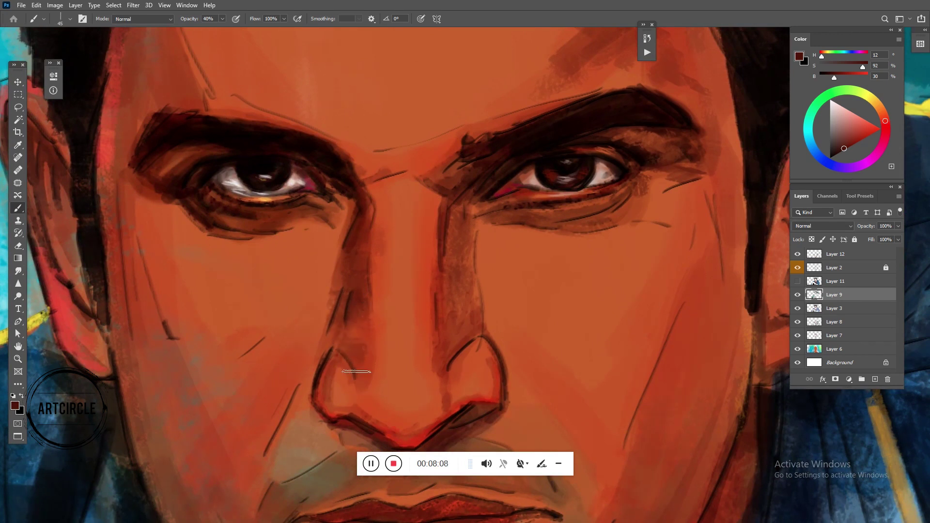
{"action": "left_click_drag", "start_coordinate": [320, 371], "coordinate": [286, 399]}
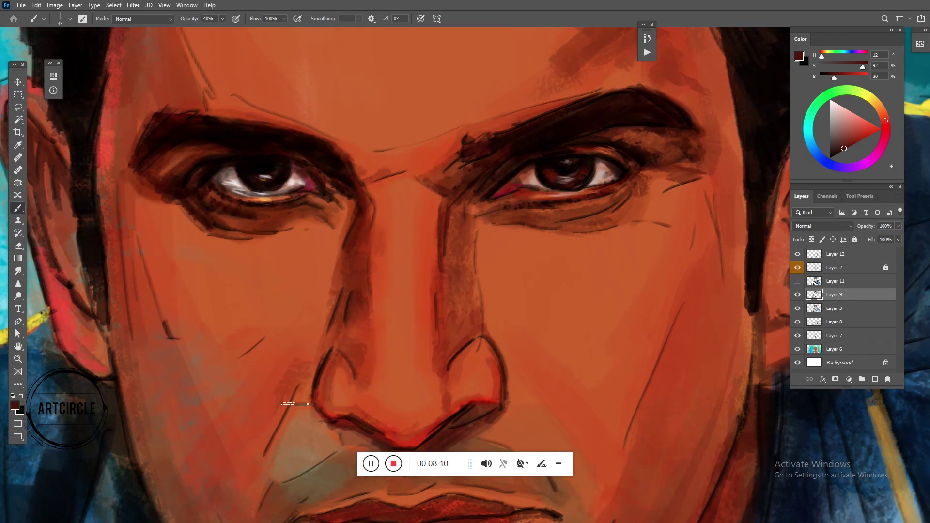
{"action": "left_click_drag", "start_coordinate": [852, 146], "coordinate": [868, 125]}
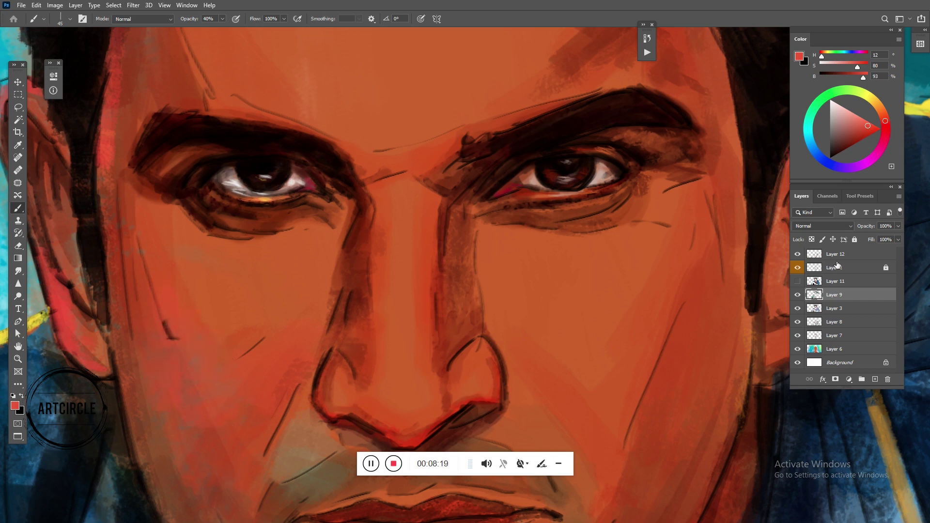
- On Layer 12, paint light peach strokes on the cheek under the left eye
{"action": "left_click", "coordinate": [856, 255]}
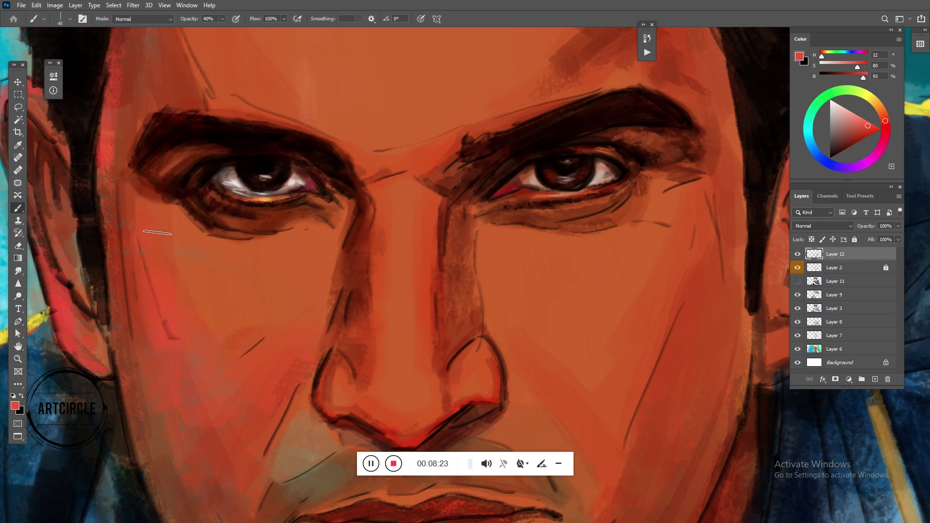
{"action": "left_click", "coordinate": [201, 286], "text": "alt"}
{"action": "left_click_drag", "start_coordinate": [862, 131], "coordinate": [861, 118]}
{"action": "left_click_drag", "start_coordinate": [157, 209], "coordinate": [156, 227]}
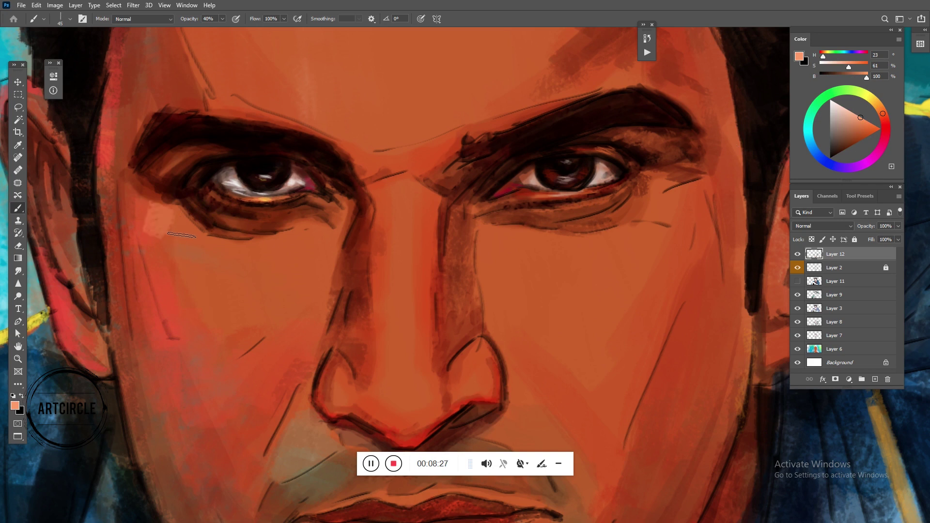
{"action": "mouse_move", "coordinate": [180, 237]}
{"action": "left_mouse_down"}
{"action": "mouse_move", "coordinate": [240, 260]}
{"action": "mouse_move", "coordinate": [340, 232]}
{"action": "mouse_move", "coordinate": [289, 274]}
{"action": "mouse_move", "coordinate": [245, 262]}
{"action": "mouse_move", "coordinate": [194, 306]}
{"action": "mouse_move", "coordinate": [185, 262]}
{"action": "mouse_move", "coordinate": [227, 319]}
{"action": "mouse_move", "coordinate": [203, 309]}
{"action": "mouse_move", "coordinate": [307, 304]}
{"action": "mouse_move", "coordinate": [257, 271]}
{"action": "mouse_move", "coordinate": [286, 250]}
{"action": "mouse_move", "coordinate": [324, 252]}
{"action": "left_mouse_up"}
- With a smaller brush, paint faint peach highlights down the nose bridge
{"action": "left_click_drag", "start_coordinate": [411, 201], "coordinate": [400, 218]}
{"action": "key", "text": "bracketleft"}
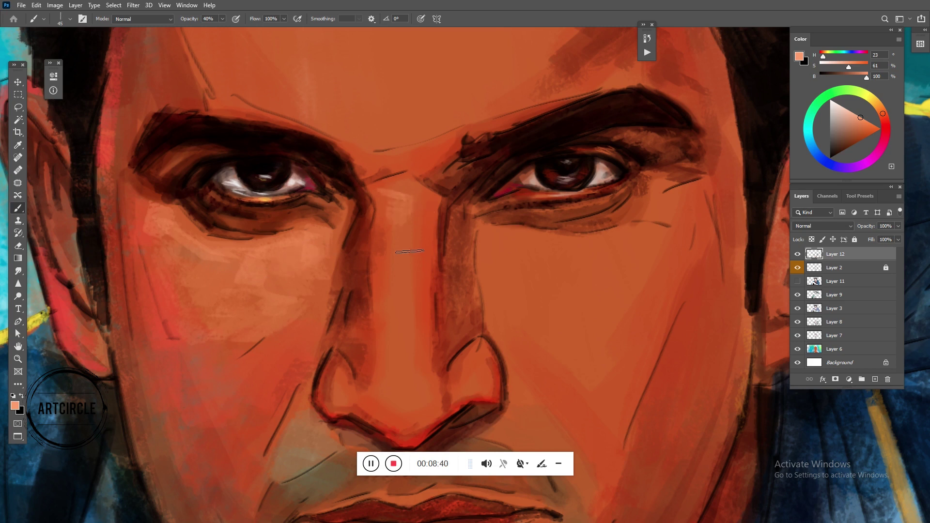
{"action": "key", "text": "bracketleft"}
{"action": "left_click_drag", "start_coordinate": [416, 192], "coordinate": [405, 257]}
{"action": "left_click_drag", "start_coordinate": [394, 317], "coordinate": [415, 193]}
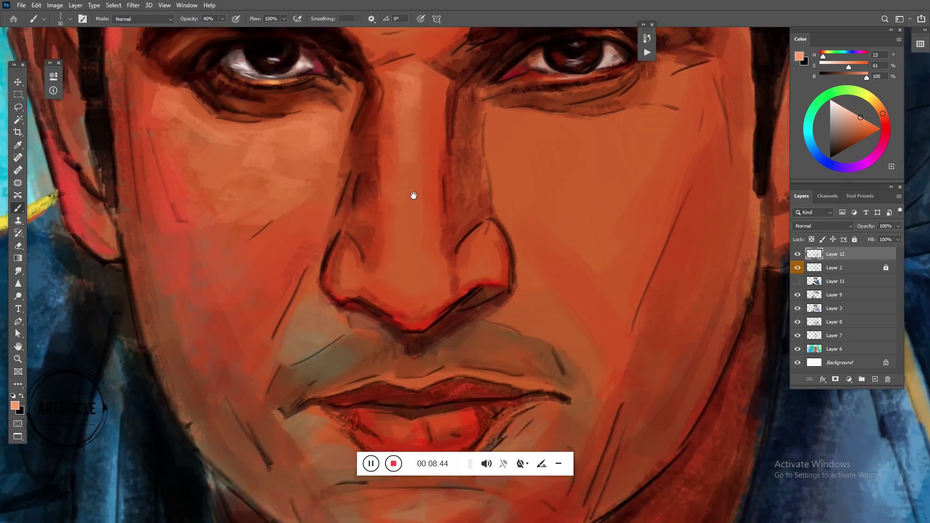
- Highlight the upper nose bridge, nose tip, lower bridge and both nostrils
{"action": "left_click_drag", "start_coordinate": [413, 257], "coordinate": [419, 155]}
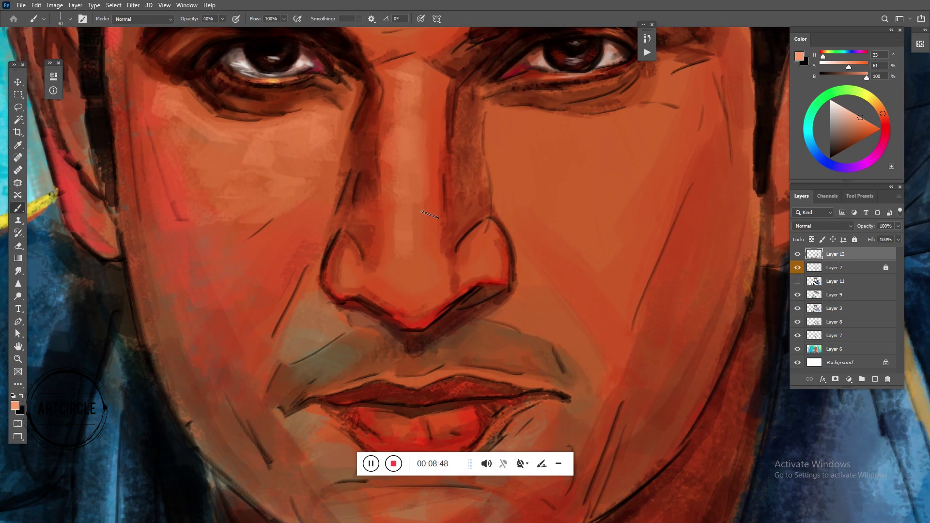
{"action": "left_click_drag", "start_coordinate": [417, 248], "coordinate": [412, 263]}
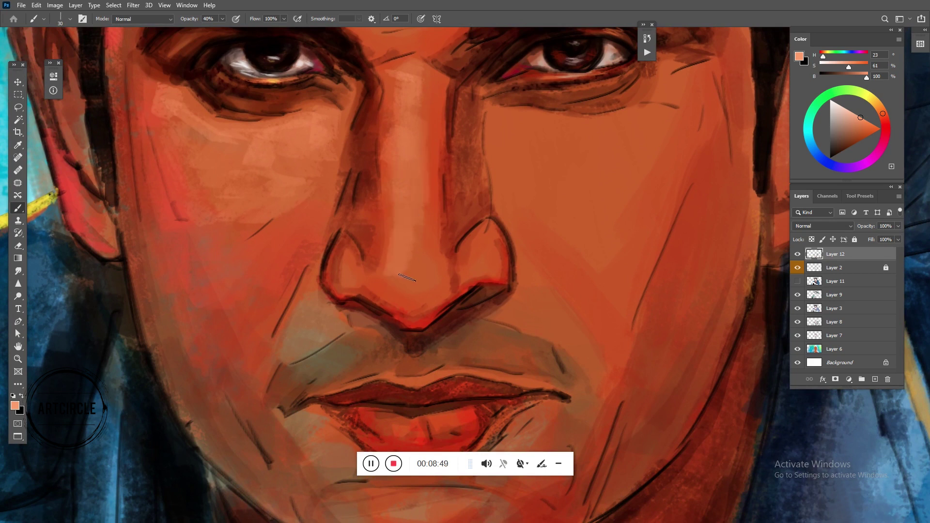
{"action": "left_click_drag", "start_coordinate": [426, 288], "coordinate": [422, 235]}
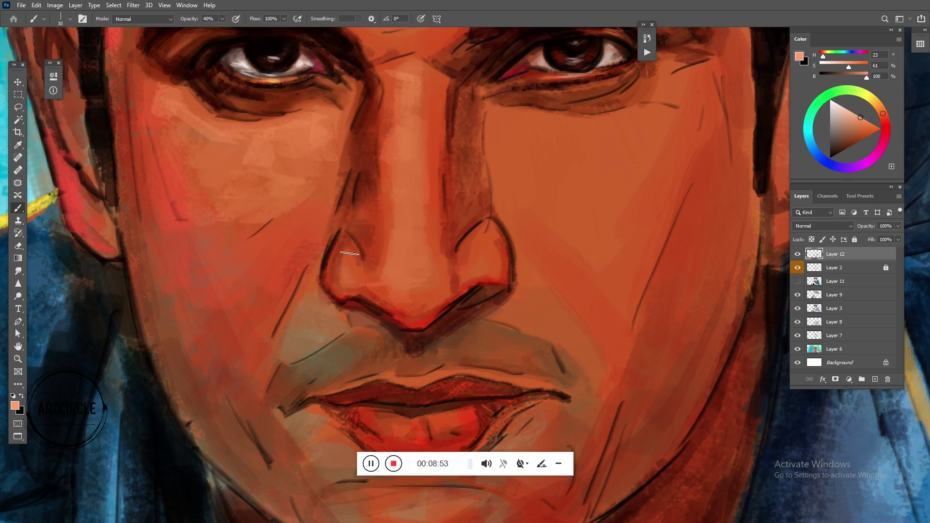
{"action": "mouse_move", "coordinate": [341, 271]}
{"action": "left_mouse_down"}
{"action": "mouse_move", "coordinate": [349, 252]}
{"action": "mouse_move", "coordinate": [441, 277]}
{"action": "left_mouse_up"}
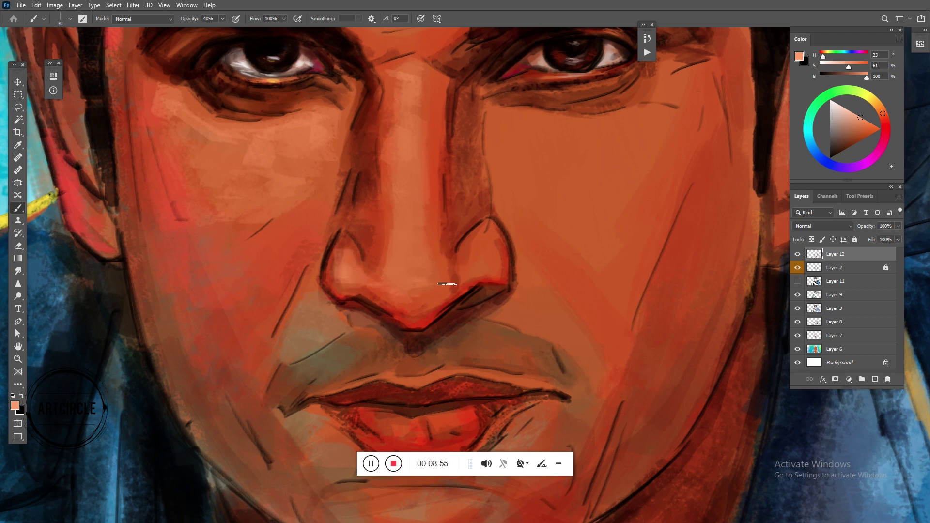
{"action": "left_click_drag", "start_coordinate": [482, 238], "coordinate": [498, 264]}
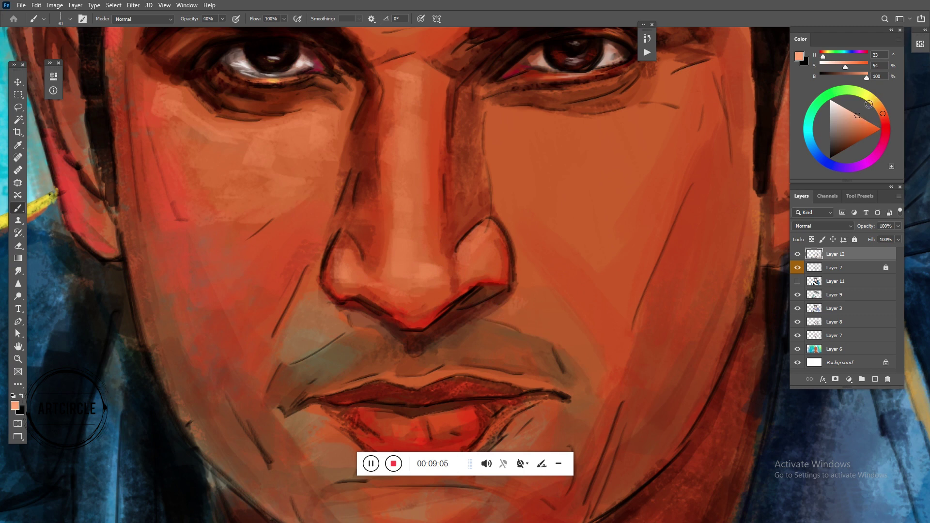
- In muted khaki at 100% opacity, lighten the cheek, upper-lip area and upper lip edge
{"action": "left_click", "coordinate": [875, 102]}
{"action": "left_click", "coordinate": [872, 99]}
{"action": "left_click", "coordinate": [843, 125]}
{"action": "mouse_move", "coordinate": [526, 317]}
{"action": "left_mouse_down"}
{"action": "mouse_move", "coordinate": [494, 320]}
{"action": "mouse_move", "coordinate": [543, 332]}
{"action": "mouse_move", "coordinate": [538, 306]}
{"action": "mouse_move", "coordinate": [564, 320]}
{"action": "left_mouse_up"}
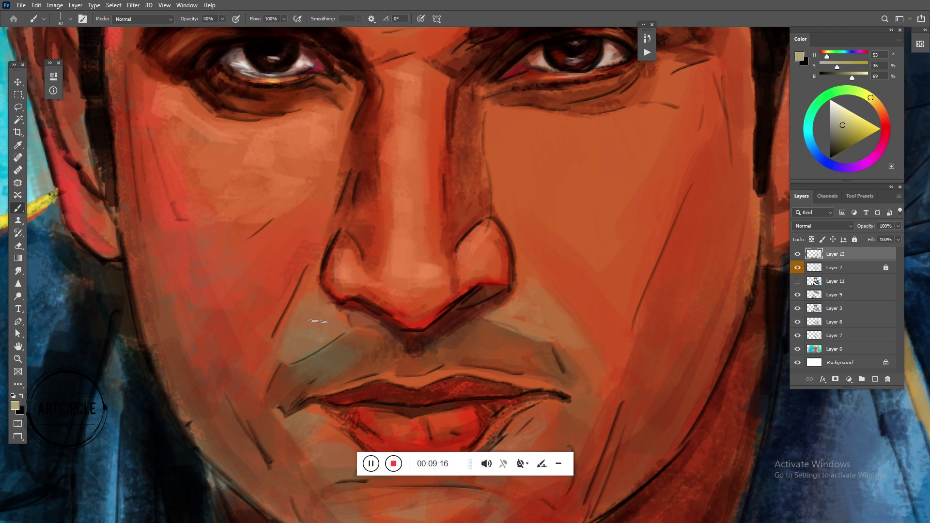
{"action": "mouse_move", "coordinate": [323, 309]}
{"action": "left_mouse_down"}
{"action": "mouse_move", "coordinate": [327, 291]}
{"action": "mouse_move", "coordinate": [296, 332]}
{"action": "mouse_move", "coordinate": [303, 348]}
{"action": "left_mouse_up"}
{"action": "key", "text": "0"}
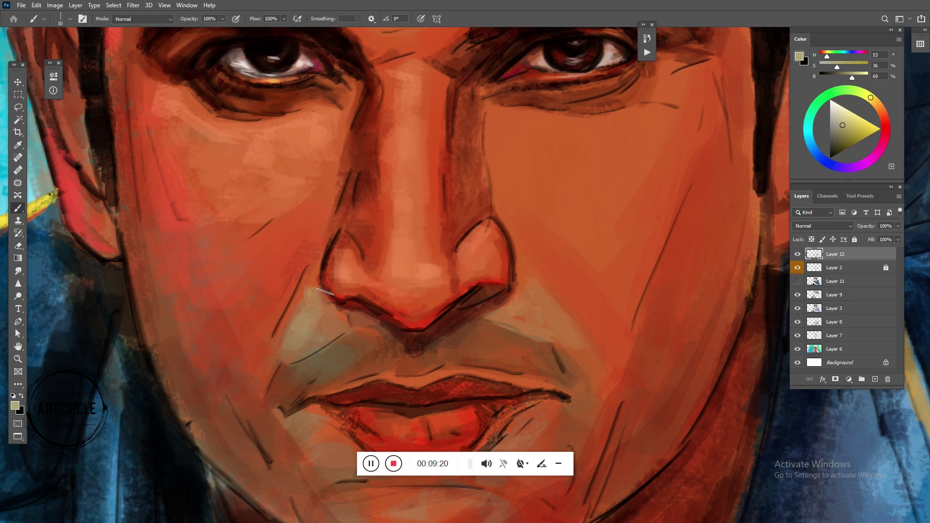
{"action": "left_click_drag", "start_coordinate": [319, 356], "coordinate": [276, 369]}
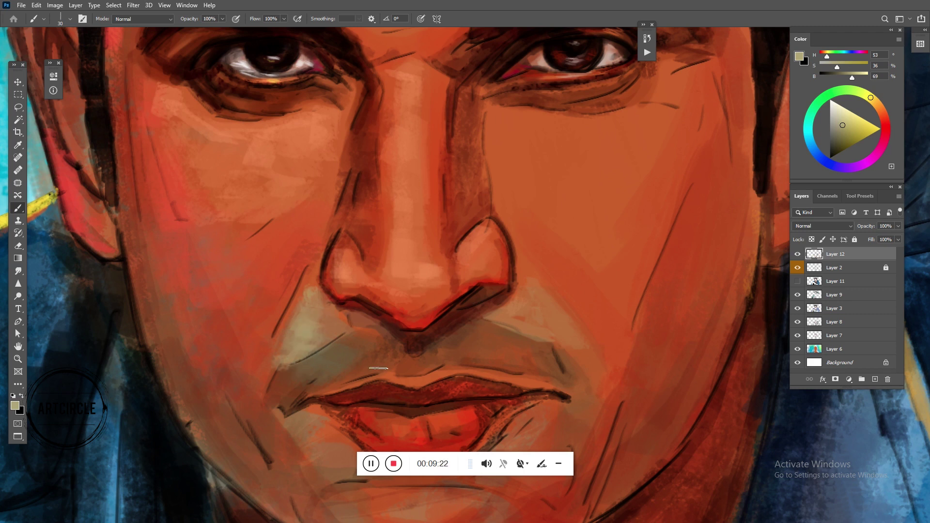
{"action": "left_click_drag", "start_coordinate": [402, 381], "coordinate": [347, 376]}
{"action": "left_click_drag", "start_coordinate": [440, 383], "coordinate": [500, 375]}
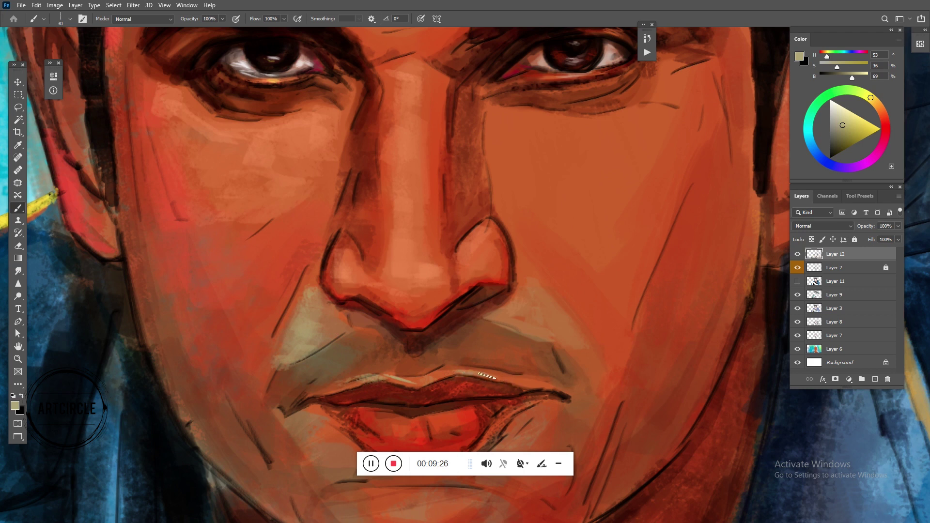
- In pale yellow, highlight the upper lip centre, both smile lines and the nose bridge
{"action": "left_click_drag", "start_coordinate": [843, 125], "coordinate": [850, 111]}
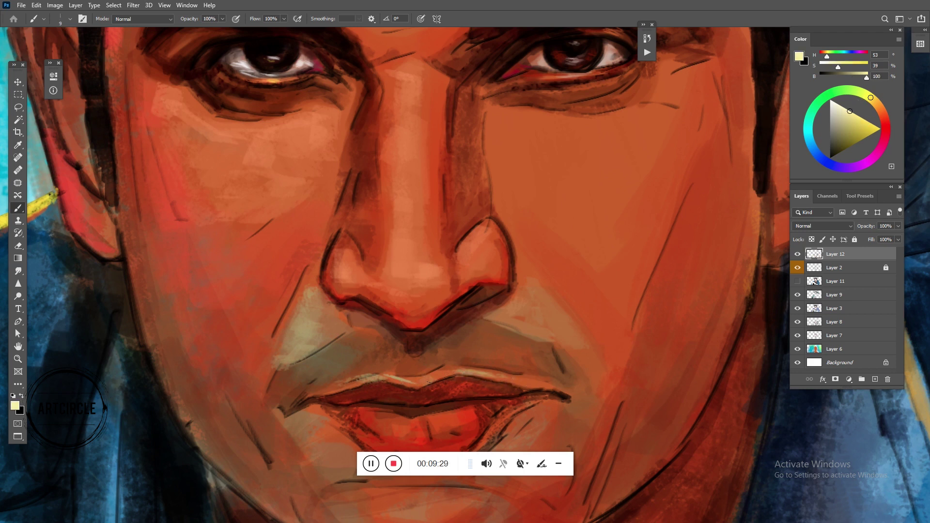
{"action": "mouse_move", "coordinate": [451, 372]}
{"action": "left_mouse_down"}
{"action": "mouse_move", "coordinate": [401, 382]}
{"action": "mouse_move", "coordinate": [461, 373]}
{"action": "left_mouse_up"}
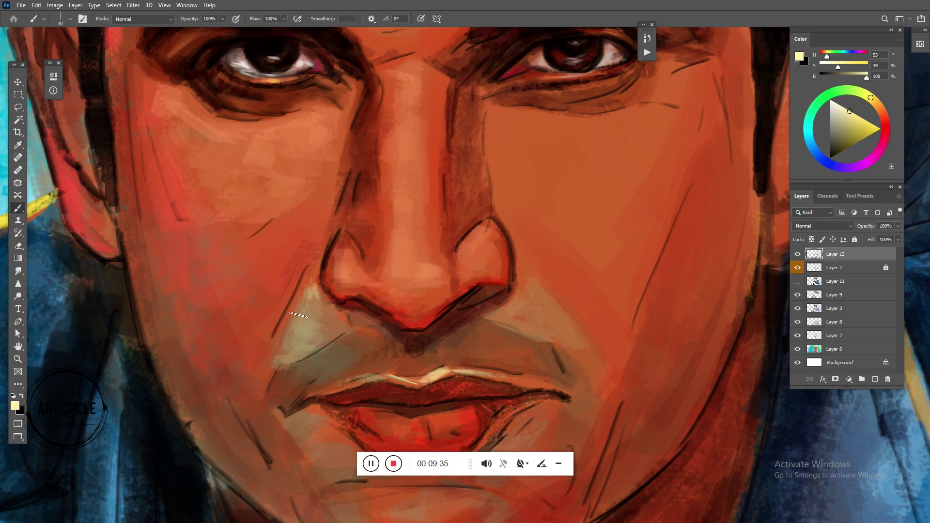
{"action": "left_click_drag", "start_coordinate": [298, 315], "coordinate": [313, 291]}
{"action": "left_click_drag", "start_coordinate": [519, 313], "coordinate": [507, 293]}
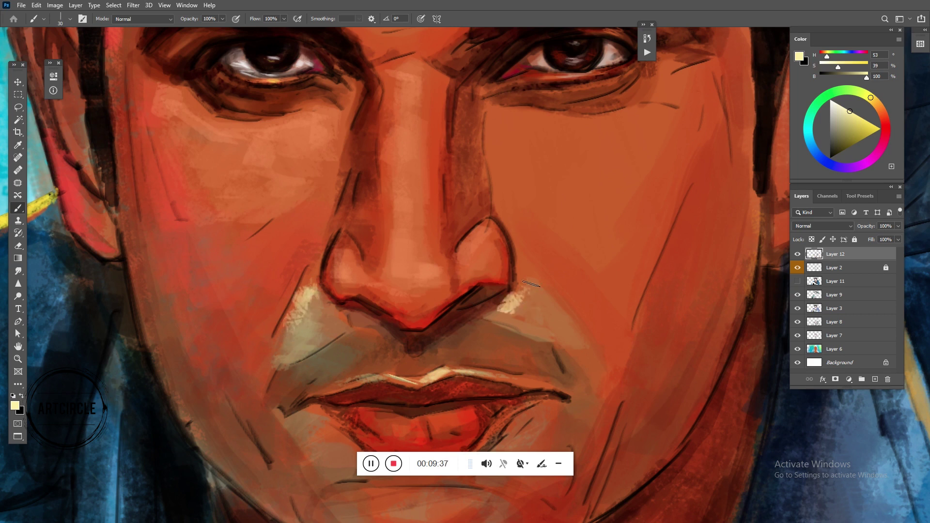
{"action": "left_click_drag", "start_coordinate": [872, 99], "coordinate": [883, 105]}
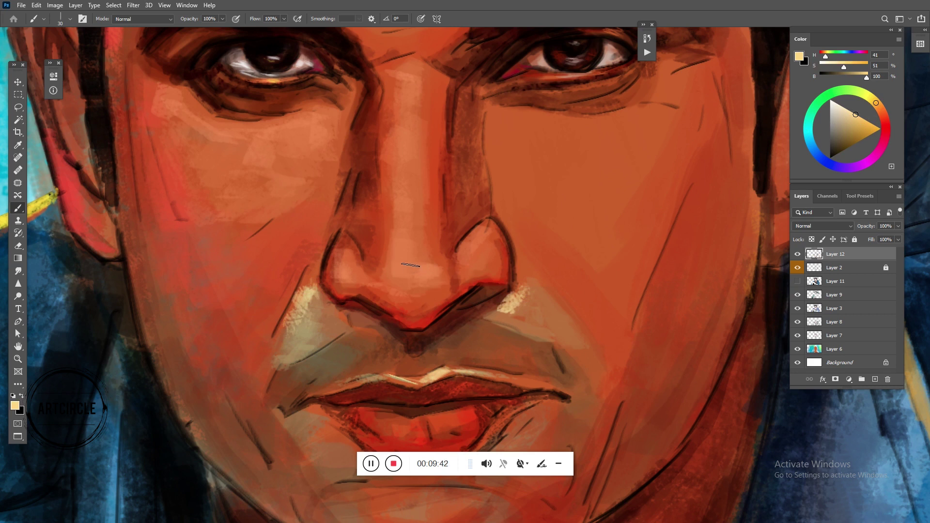
{"action": "left_click_drag", "start_coordinate": [407, 273], "coordinate": [404, 179]}
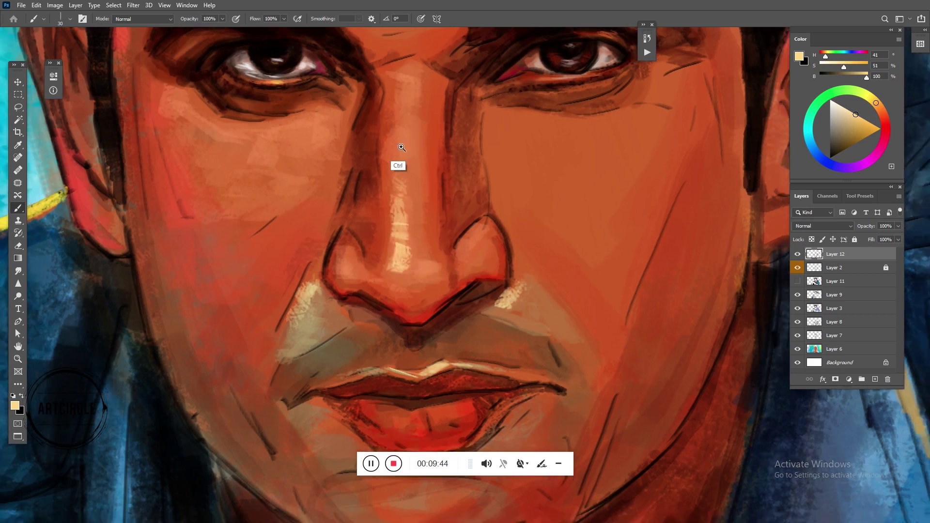
{"action": "left_click_drag", "start_coordinate": [401, 148], "coordinate": [394, 152]}
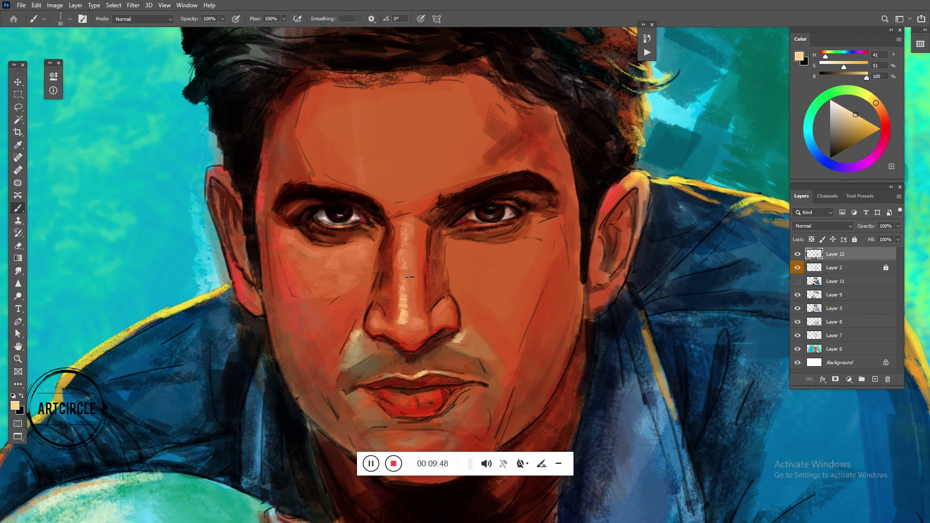
- Softly brighten the nose bridge in yellow-orange at 30% opacity, then choose a red-orange
{"action": "left_click_drag", "start_coordinate": [409, 267], "coordinate": [405, 282]}
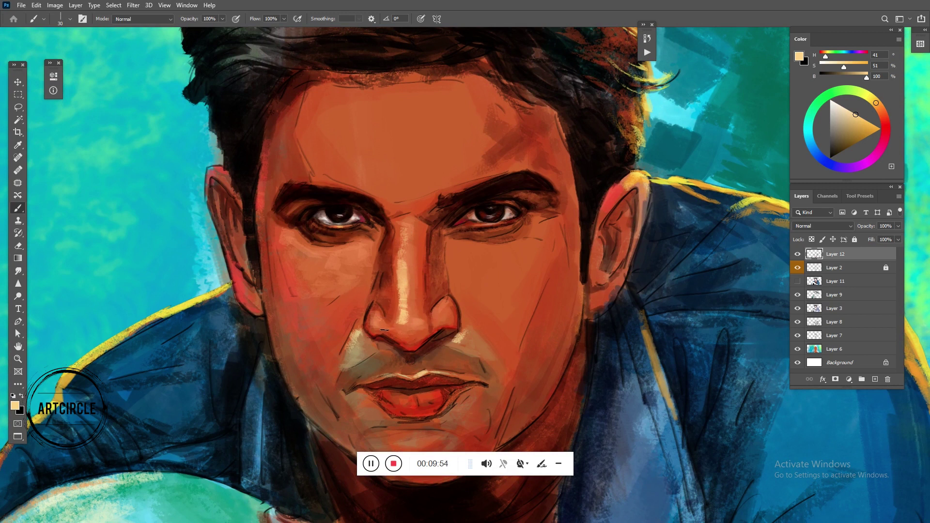
{"action": "key", "text": "3"}
{"action": "left_click", "coordinate": [868, 121]}
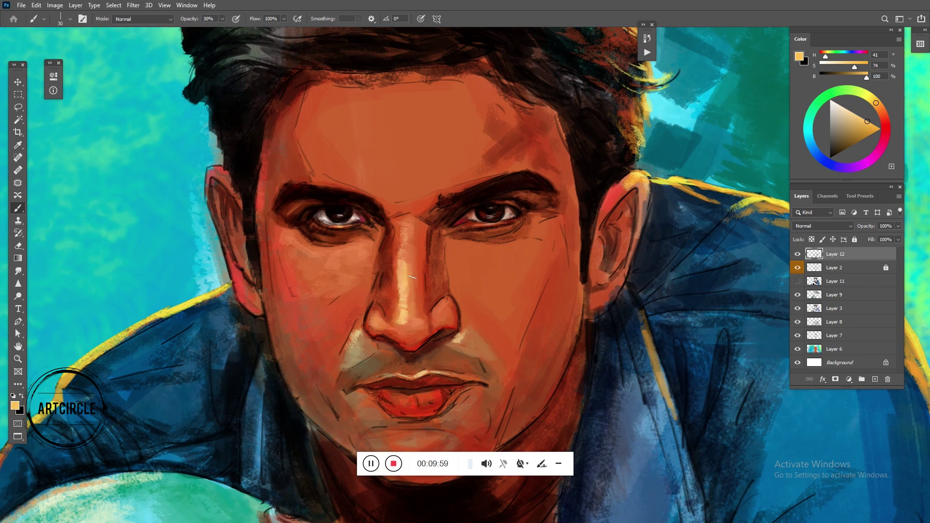
{"action": "left_click_drag", "start_coordinate": [410, 260], "coordinate": [406, 227]}
{"action": "left_click", "coordinate": [872, 131]}
{"action": "left_click_drag", "start_coordinate": [888, 127], "coordinate": [886, 116]}
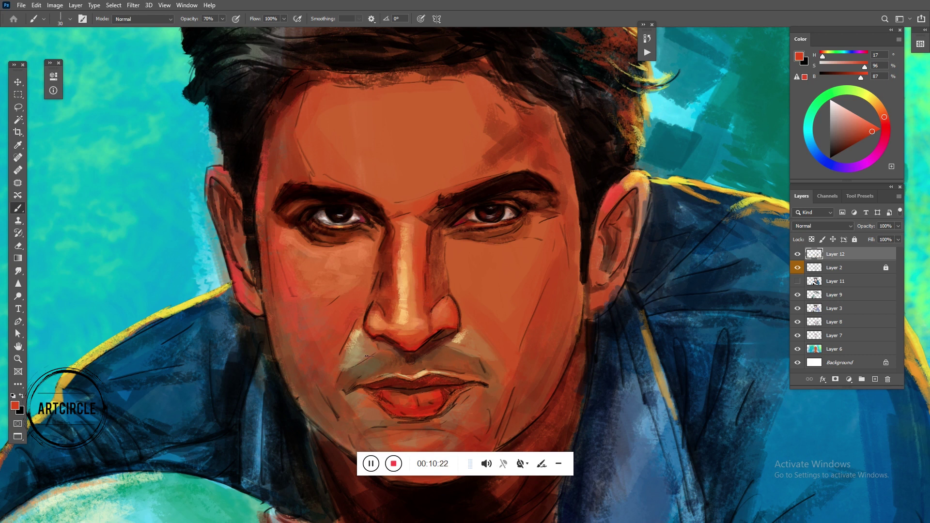
- Paint a thin dark brown stroke past the right corner of the lips
{"action": "left_click", "coordinate": [382, 361], "text": "alt"}
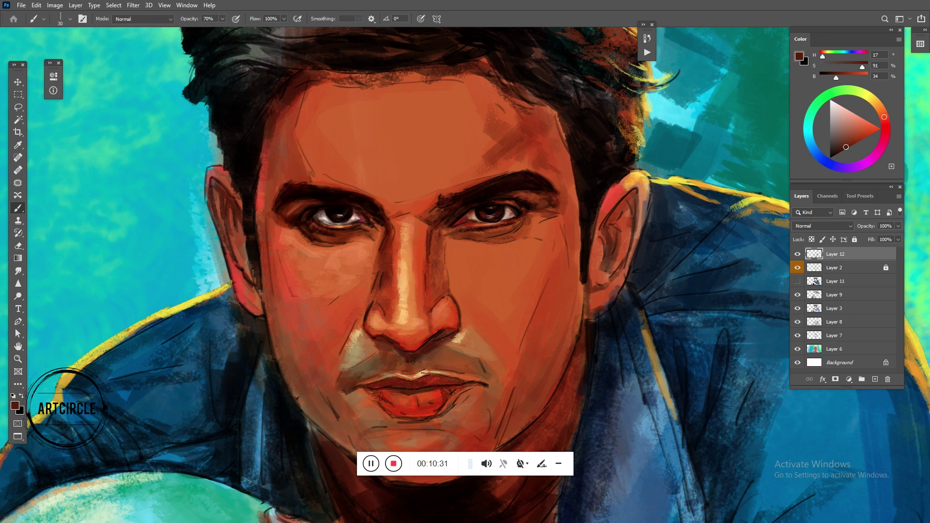
{"action": "left_click_drag", "start_coordinate": [457, 375], "coordinate": [488, 380]}
{"action": "left_click", "coordinate": [490, 383], "text": "alt"}
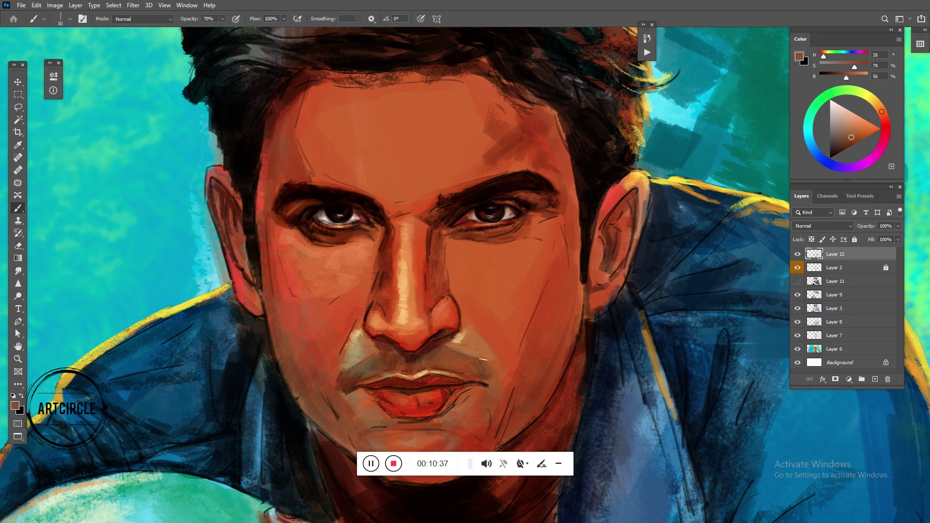
- Darken the shadow just below the nostril with a deeper brown
{"action": "left_click", "coordinate": [413, 356], "text": "alt"}
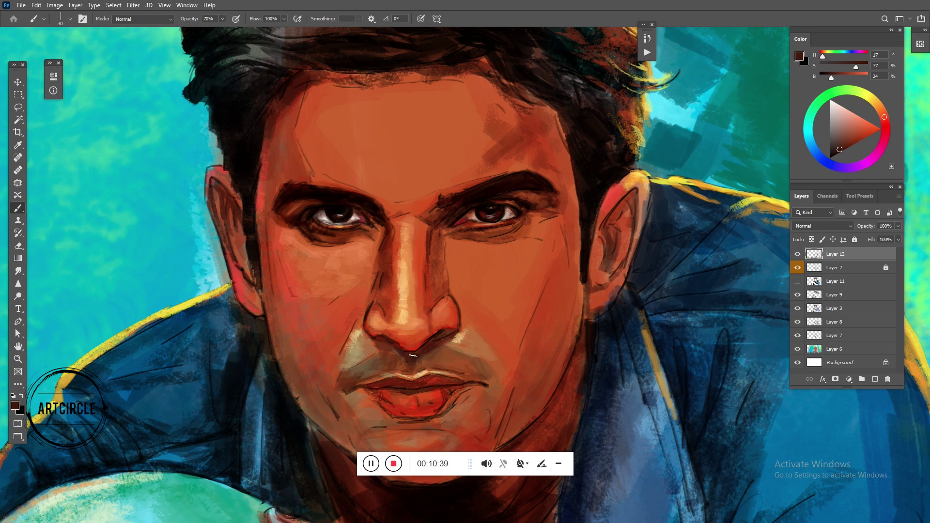
{"action": "left_click", "coordinate": [839, 153]}
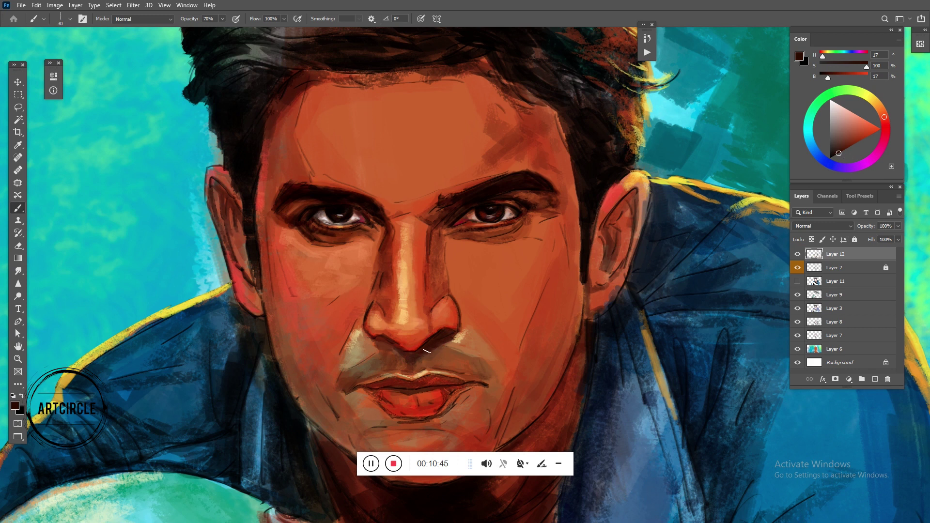
{"action": "left_click_drag", "start_coordinate": [386, 343], "coordinate": [406, 355]}
{"action": "left_click_drag", "start_coordinate": [349, 397], "coordinate": [346, 294]}
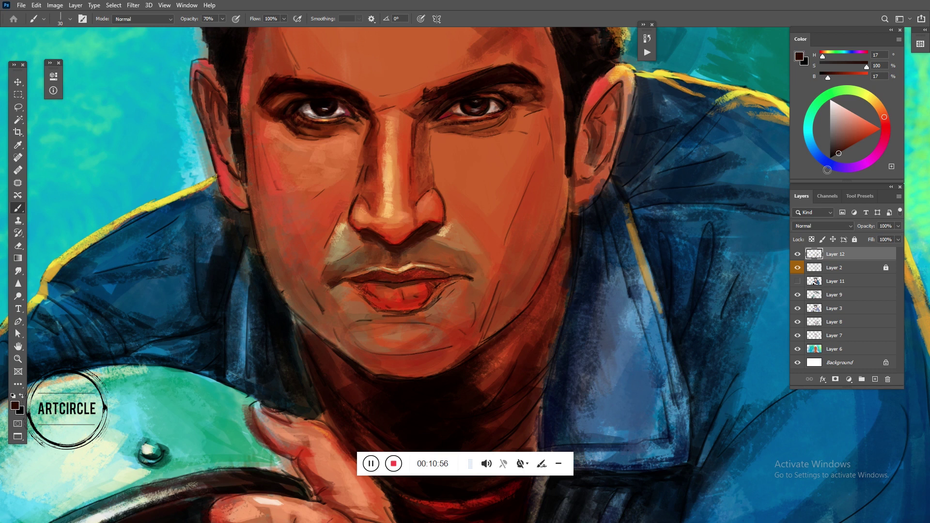
- Shade along and beneath the lower lip's underside with a near-black dark red
{"action": "left_click", "coordinate": [841, 151]}
{"action": "left_click", "coordinate": [887, 130]}
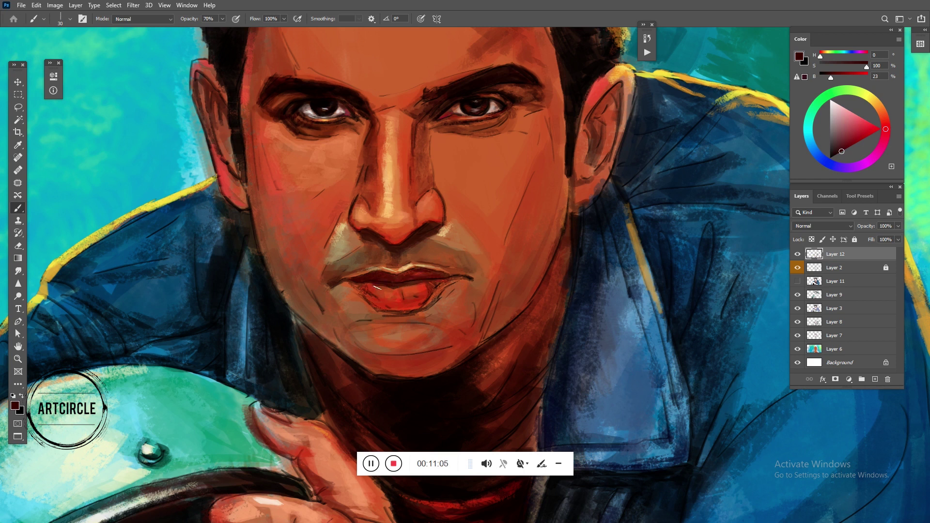
{"action": "left_click", "coordinate": [361, 289], "text": "alt"}
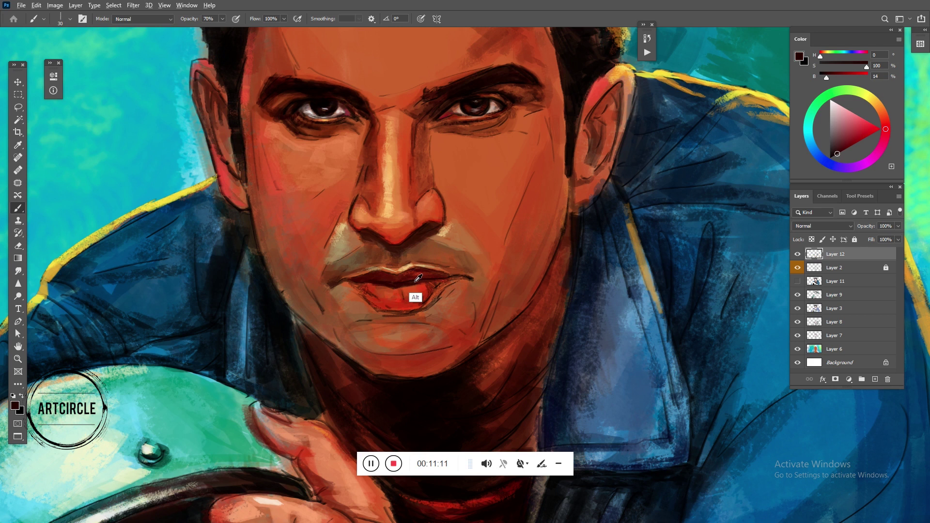
{"action": "left_click", "coordinate": [388, 306], "text": "alt"}
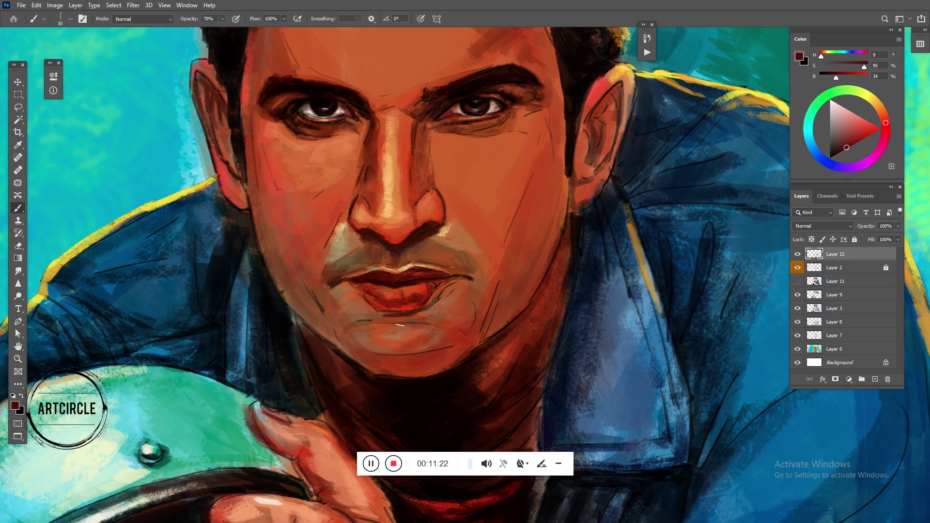
{"action": "left_click", "coordinate": [387, 313], "text": "alt"}
{"action": "left_click_drag", "start_coordinate": [384, 315], "coordinate": [409, 315]}
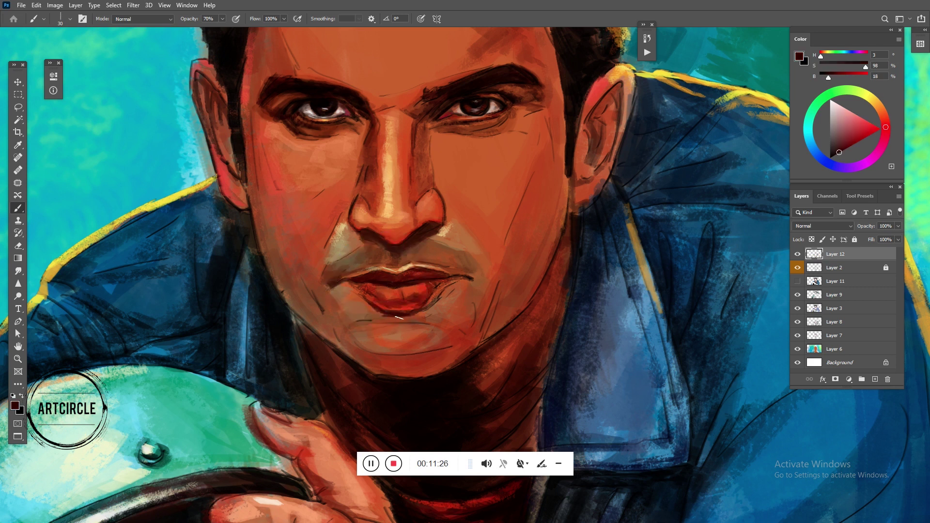
{"action": "mouse_move", "coordinate": [398, 316]}
{"action": "left_mouse_down"}
{"action": "mouse_move", "coordinate": [422, 319]}
{"action": "mouse_move", "coordinate": [433, 309]}
{"action": "left_mouse_up"}
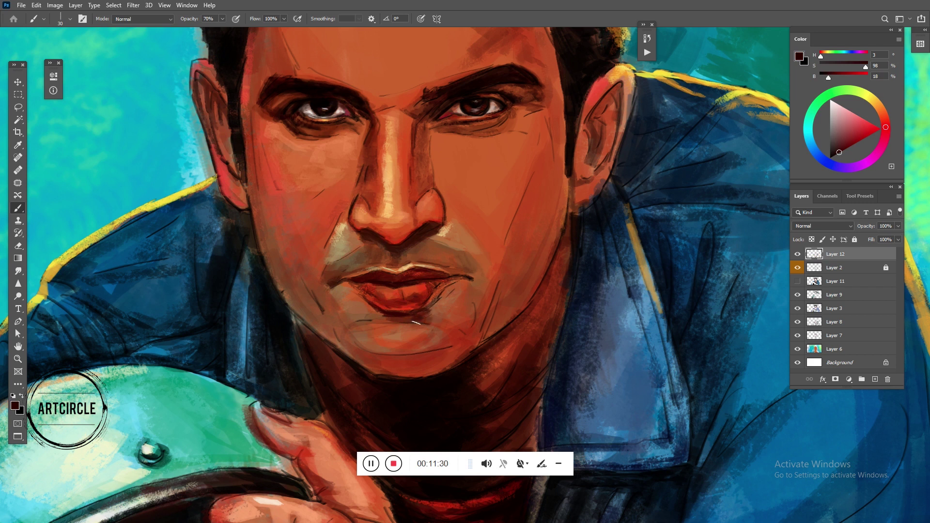
{"action": "left_click_drag", "start_coordinate": [403, 321], "coordinate": [371, 317]}
- Paint over the lower lip's pink highlight with a bright red
{"action": "left_click", "coordinate": [417, 301], "text": "alt"}
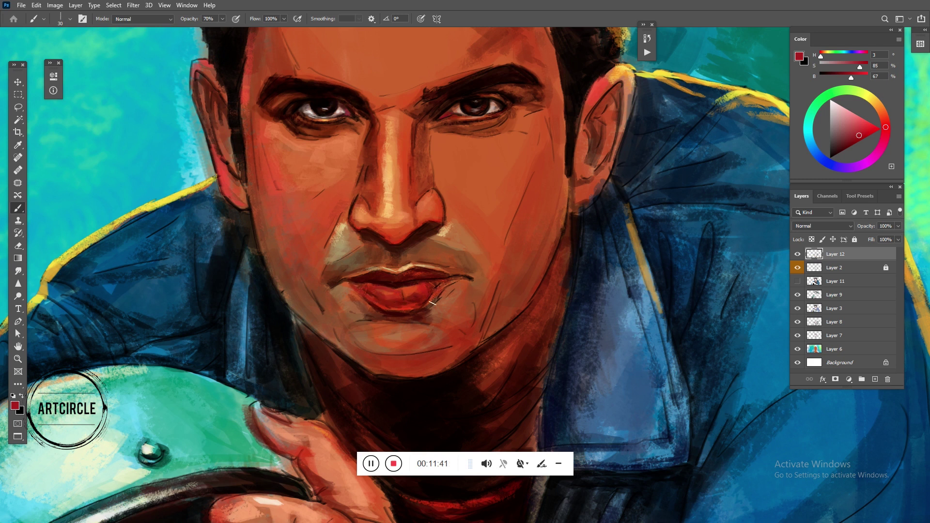
{"action": "left_click", "coordinate": [866, 121]}
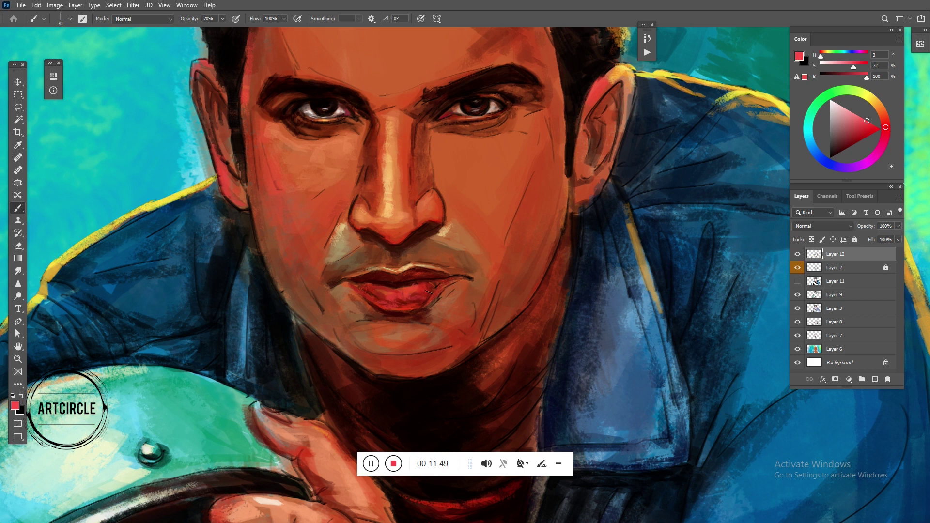
{"action": "left_click_drag", "start_coordinate": [383, 296], "coordinate": [359, 291]}
{"action": "left_click", "coordinate": [406, 250], "text": "alt"}
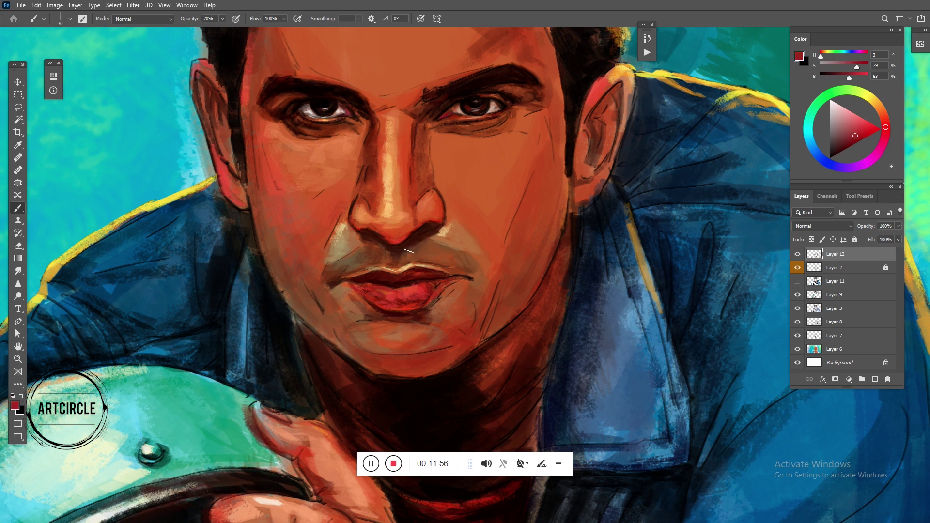
{"action": "left_click", "coordinate": [399, 300], "text": "alt"}
- Darken the area between the brows with a reddish-brown stroke
{"action": "left_click", "coordinate": [391, 307], "text": "alt"}
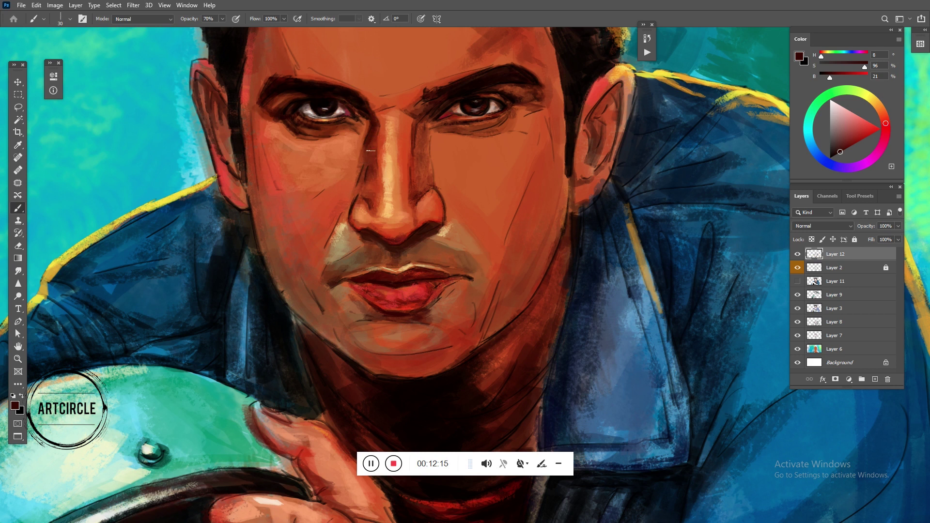
{"action": "left_click", "coordinate": [380, 127], "text": "alt"}
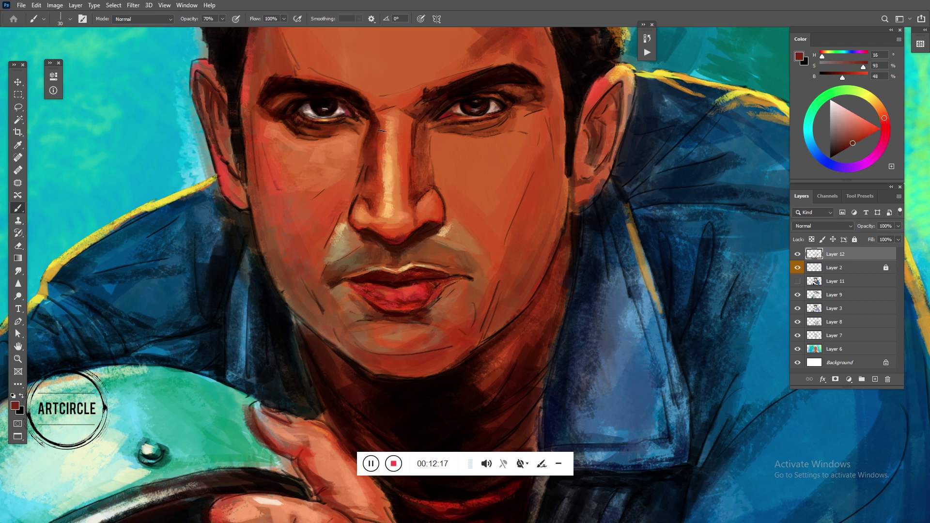
{"action": "left_click", "coordinate": [365, 317], "text": "alt"}
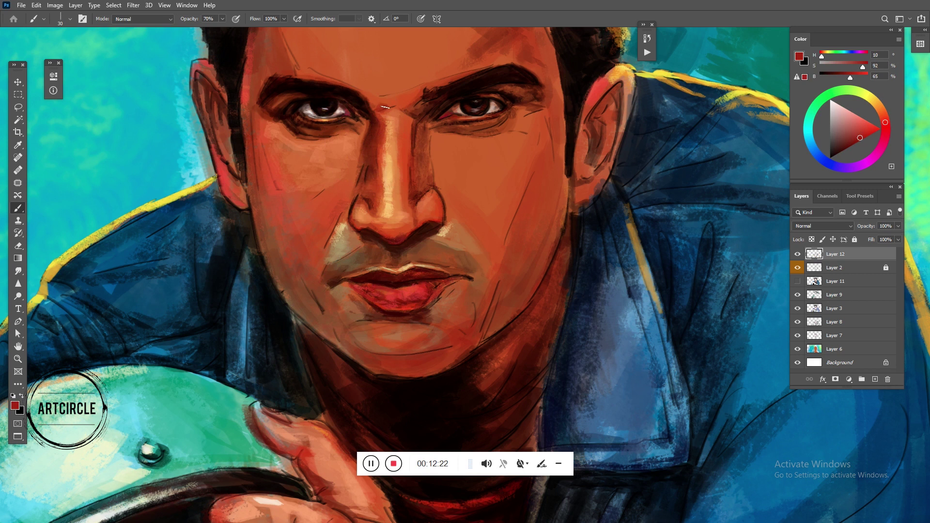
{"action": "left_click_drag", "start_coordinate": [385, 107], "coordinate": [495, 64]}
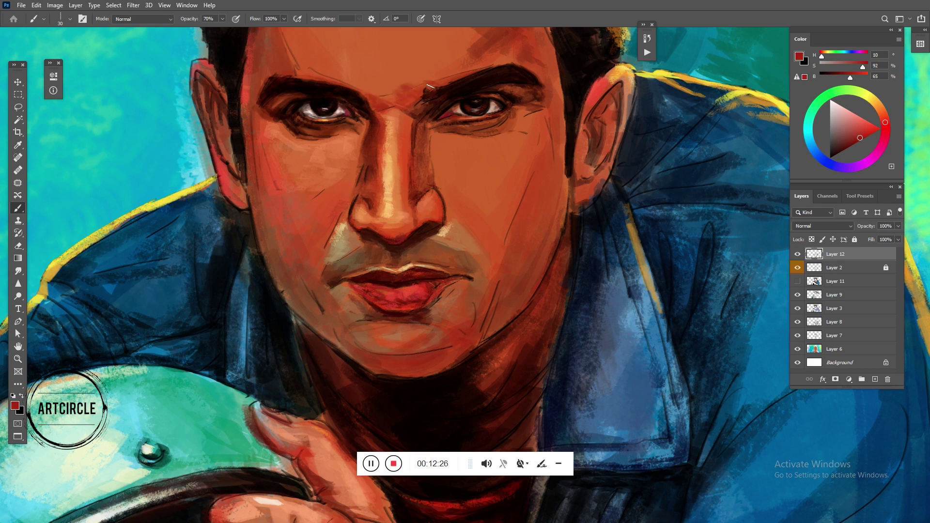
- Soften the sketch line above the left brow and add light orange forehead highlights
{"action": "left_click", "coordinate": [457, 73], "text": "alt"}
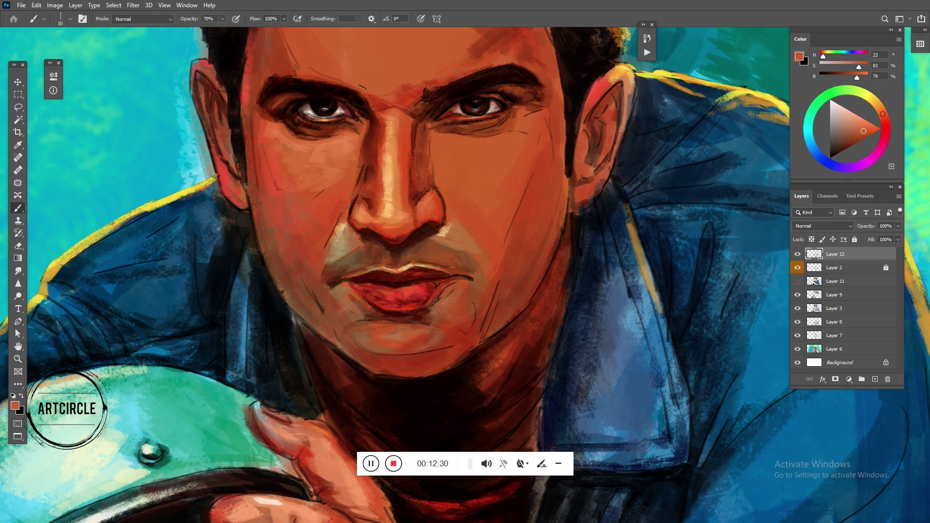
{"action": "left_click_drag", "start_coordinate": [349, 84], "coordinate": [291, 55]}
{"action": "left_click", "coordinate": [388, 210], "text": "alt"}
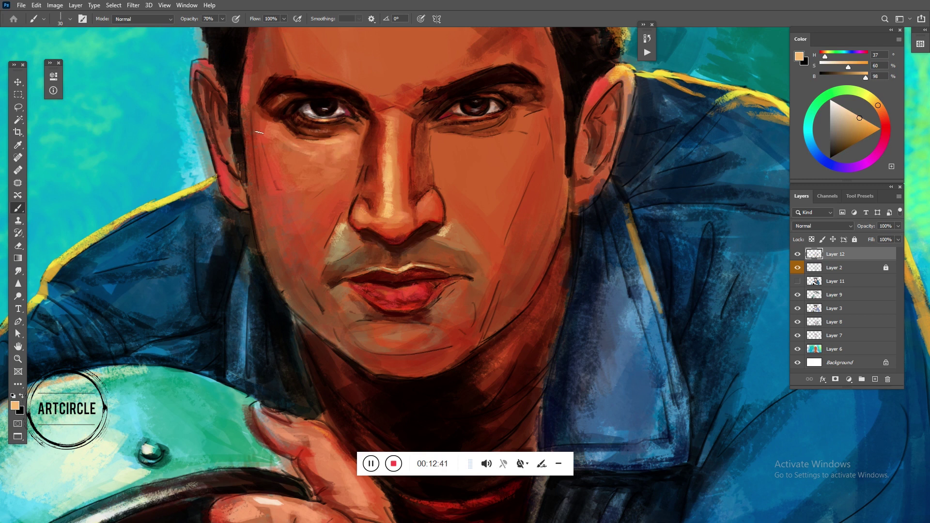
{"action": "mouse_move", "coordinate": [311, 72]}
{"action": "left_mouse_down"}
{"action": "mouse_move", "coordinate": [356, 80]}
{"action": "mouse_move", "coordinate": [393, 103]}
{"action": "left_mouse_up"}
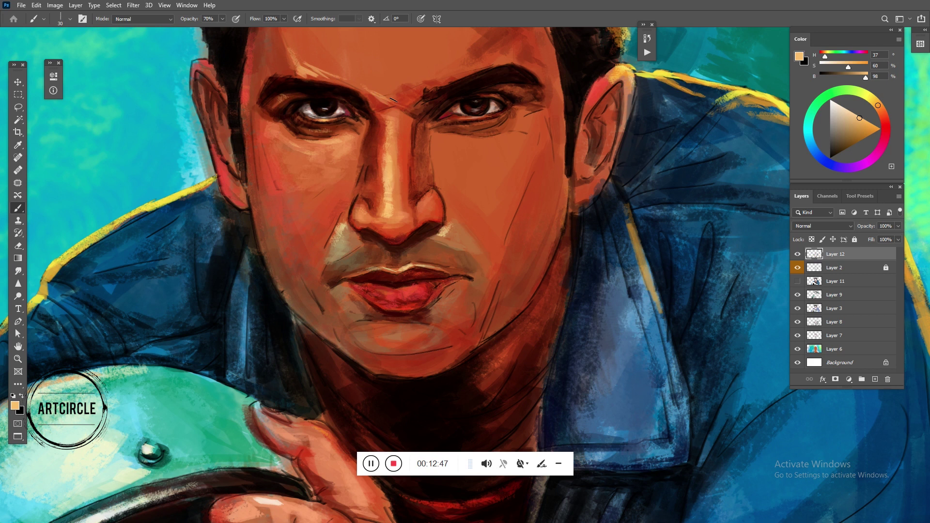
{"action": "left_click", "coordinate": [393, 93], "text": "alt"}
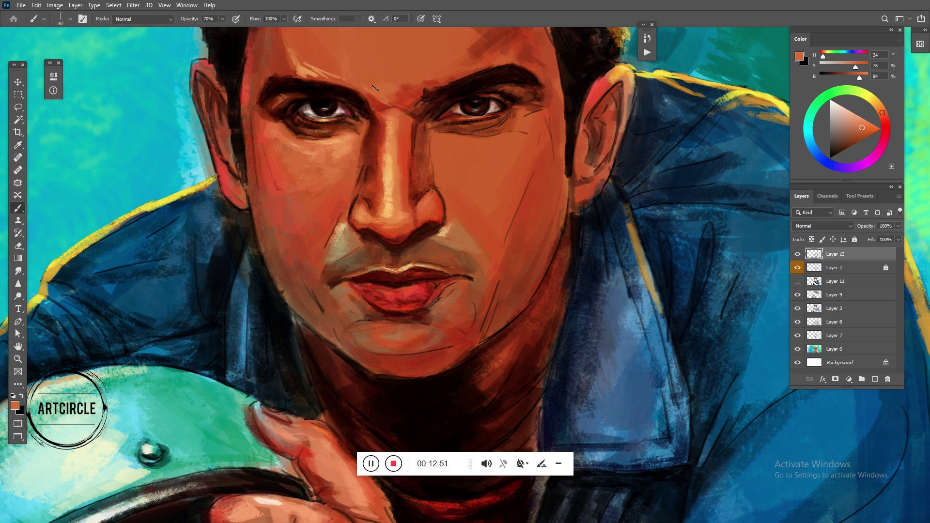
{"action": "key", "text": "bracketright"}
{"action": "key", "text": "bracketright"}
{"action": "key", "text": "bracketright"}
- Lighten the right cheek below the eye with soft light orange strokes
{"action": "left_click_drag", "start_coordinate": [457, 155], "coordinate": [526, 142]}
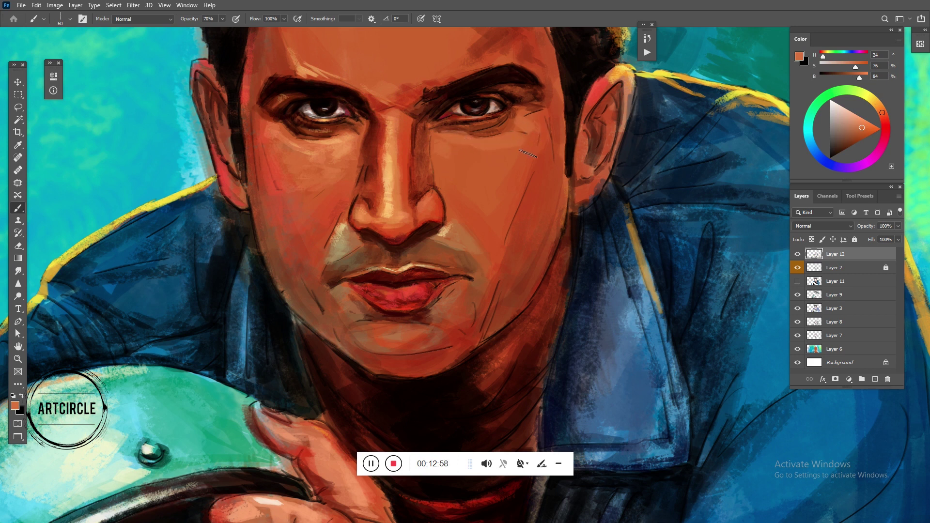
{"action": "left_click_drag", "start_coordinate": [529, 154], "coordinate": [485, 211]}
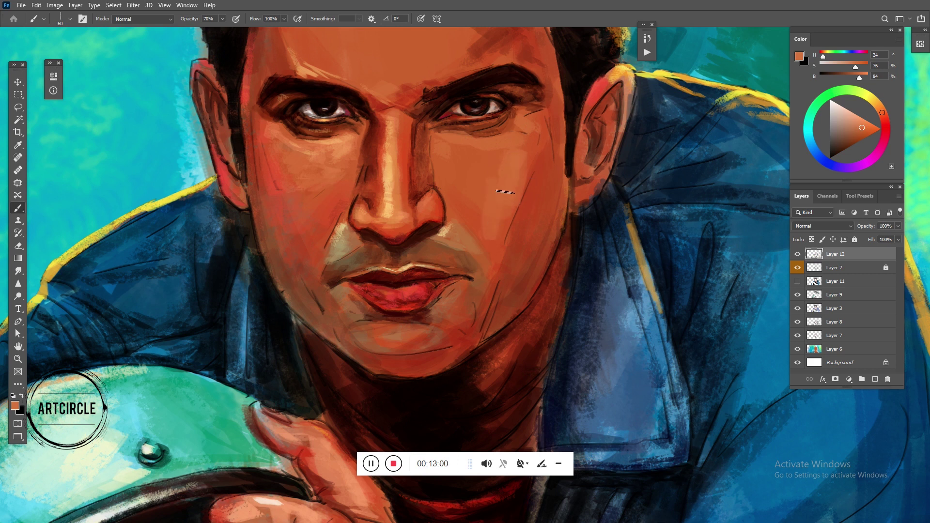
{"action": "left_click_drag", "start_coordinate": [486, 212], "coordinate": [492, 200]}
{"action": "left_click", "coordinate": [333, 162], "text": "alt"}
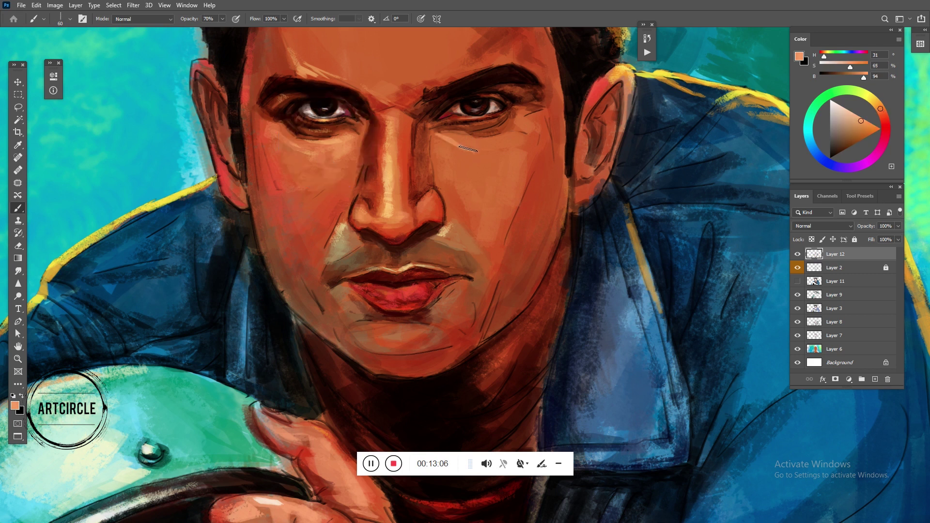
{"action": "mouse_move", "coordinate": [463, 142]}
{"action": "left_mouse_down"}
{"action": "mouse_move", "coordinate": [493, 150]}
{"action": "mouse_move", "coordinate": [458, 185]}
{"action": "left_mouse_up"}
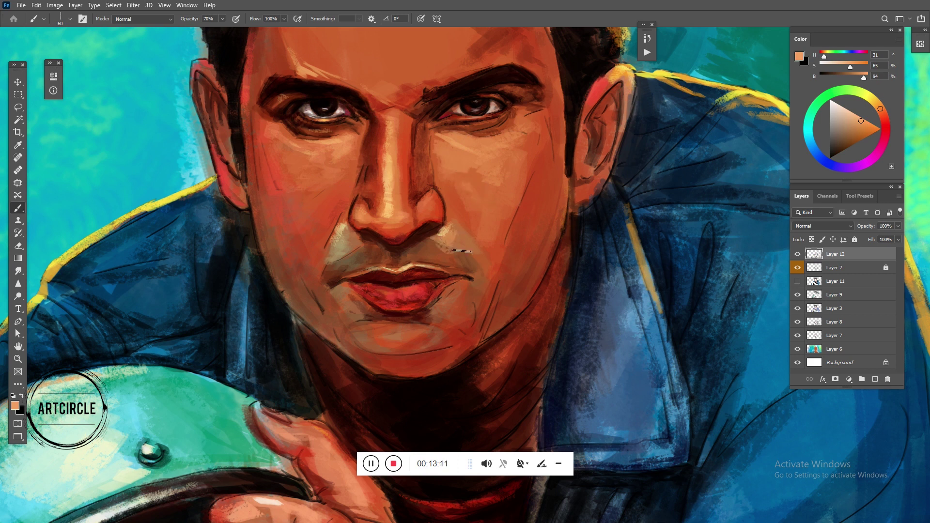
- Sample tan tones around the mouth and load the lip red on a smaller brush
{"action": "left_click", "coordinate": [444, 250], "text": "alt"}
{"action": "left_click", "coordinate": [441, 272], "text": "alt"}
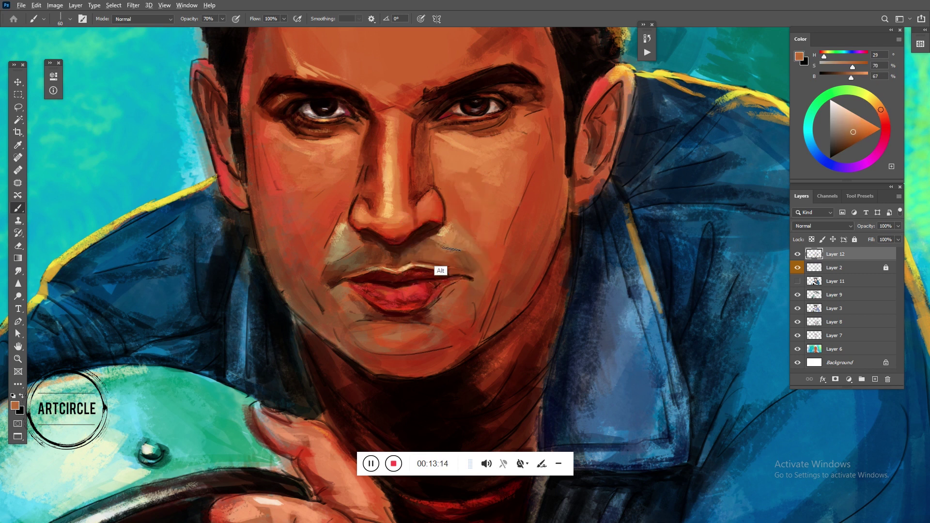
{"action": "left_click", "coordinate": [462, 260], "text": "alt"}
{"action": "left_click", "coordinate": [356, 250], "text": "alt"}
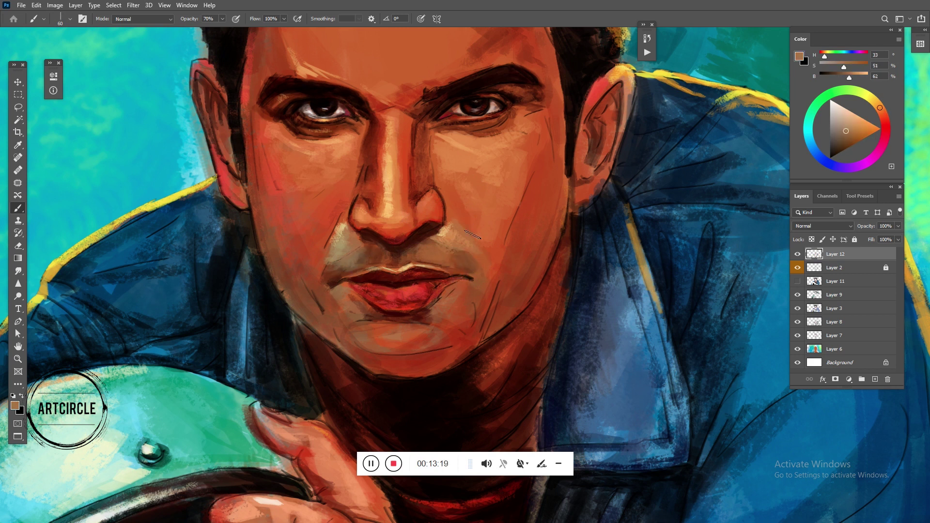
{"action": "left_click", "coordinate": [345, 248], "text": "alt"}
{"action": "key", "text": "bracketleft"}
{"action": "left_click", "coordinate": [353, 269], "text": "alt"}
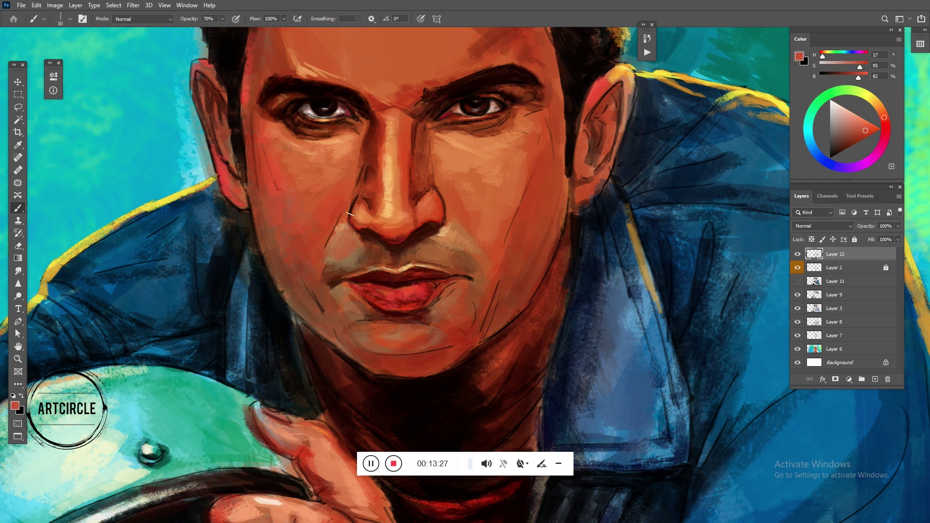
- Paint faint dark brown shadow strokes along the chin and jaw line
{"action": "left_click", "coordinate": [345, 261], "text": "alt"}
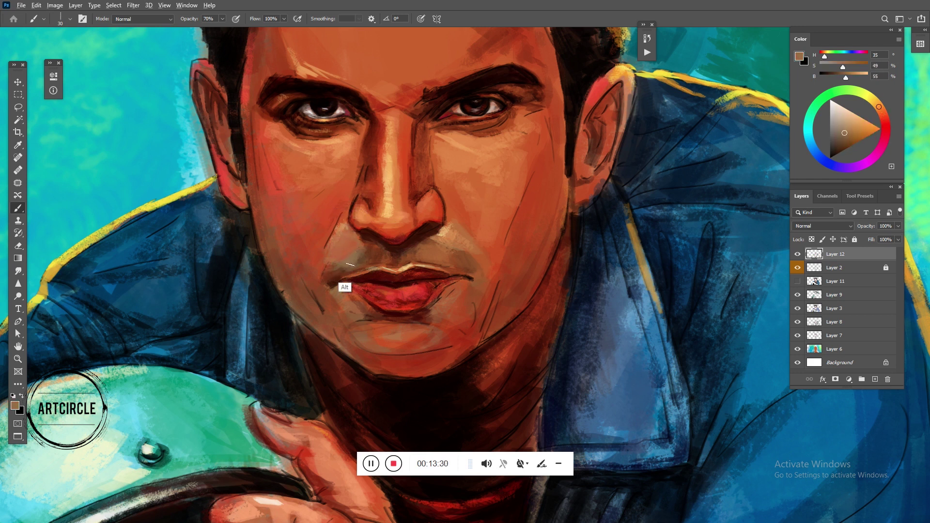
{"action": "left_click", "coordinate": [333, 284], "text": "alt"}
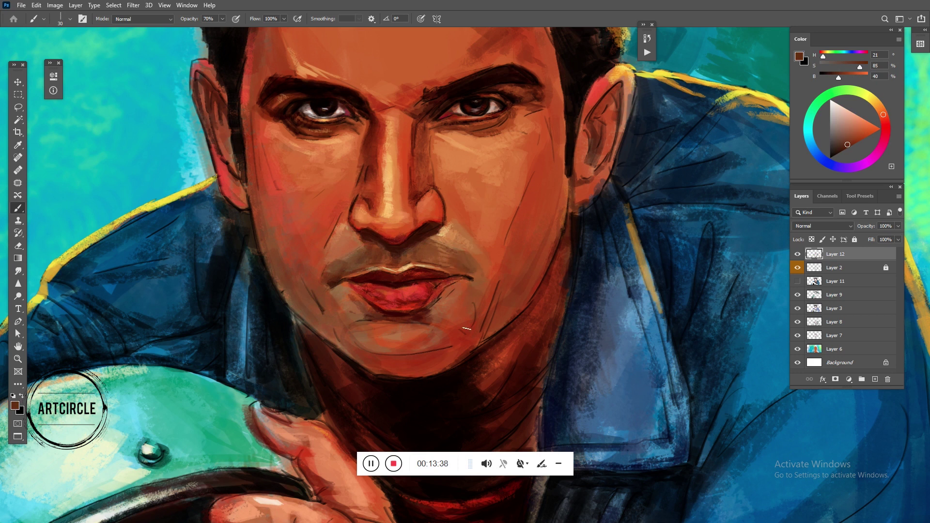
{"action": "left_click_drag", "start_coordinate": [481, 302], "coordinate": [469, 321]}
{"action": "left_click_drag", "start_coordinate": [504, 305], "coordinate": [489, 337]}
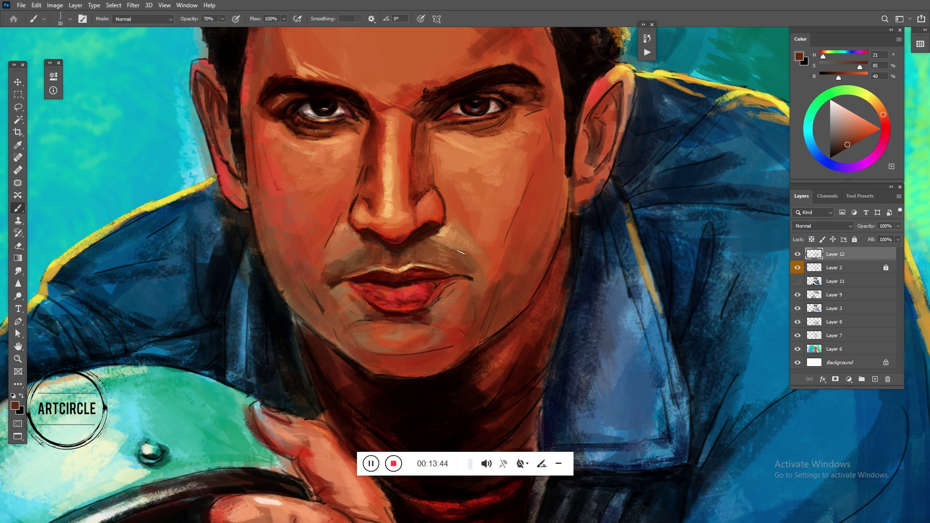
- Lighten the chin below the lower lip with orange skin-tone strokes
{"action": "left_click", "coordinate": [485, 177], "text": "alt"}
{"action": "left_click_drag", "start_coordinate": [407, 336], "coordinate": [395, 328]}
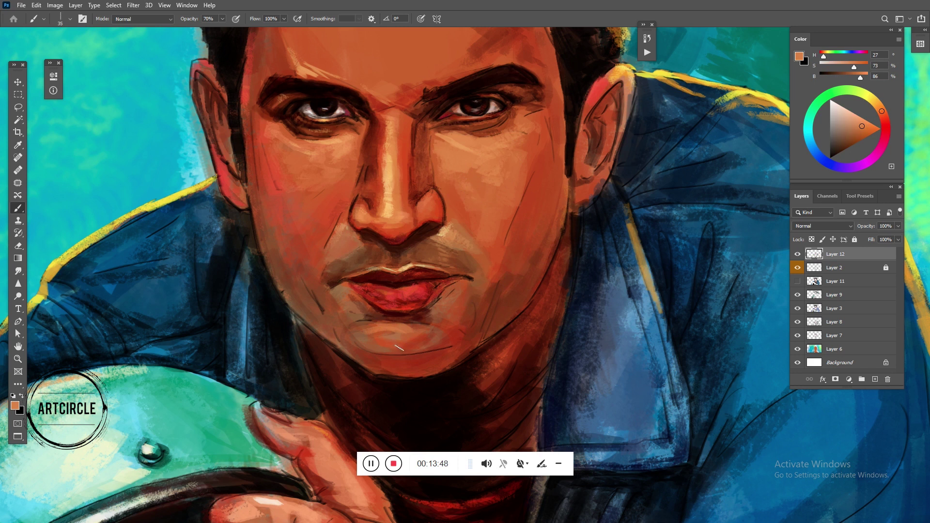
{"action": "mouse_move", "coordinate": [393, 344]}
{"action": "left_mouse_down"}
{"action": "mouse_move", "coordinate": [341, 322]}
{"action": "mouse_move", "coordinate": [456, 338]}
{"action": "left_mouse_up"}
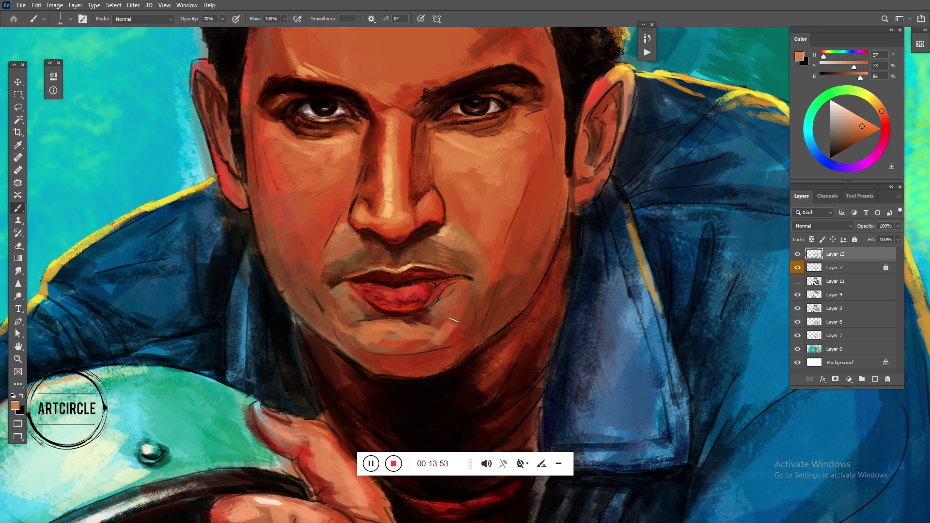
{"action": "mouse_move", "coordinate": [452, 335]}
{"action": "left_mouse_down"}
{"action": "mouse_move", "coordinate": [435, 360]}
{"action": "mouse_move", "coordinate": [412, 356]}
{"action": "mouse_move", "coordinate": [453, 339]}
{"action": "mouse_move", "coordinate": [412, 368]}
{"action": "mouse_move", "coordinate": [387, 371]}
{"action": "mouse_move", "coordinate": [357, 359]}
{"action": "mouse_move", "coordinate": [334, 332]}
{"action": "left_mouse_up"}
{"action": "left_click", "coordinate": [457, 344], "text": "alt"}
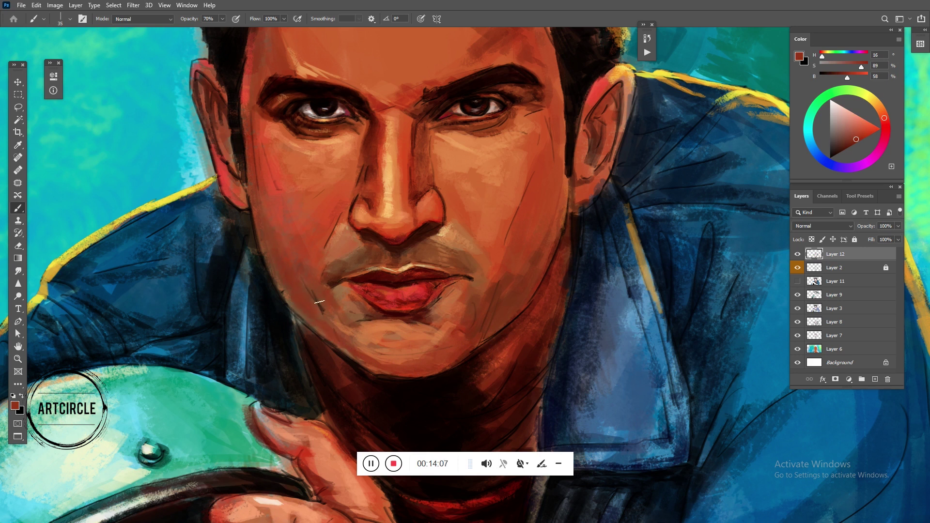
- Sample browns and reds around the chin and lips, settling on a lighter red-brown
{"action": "left_click", "coordinate": [326, 293], "text": "alt"}
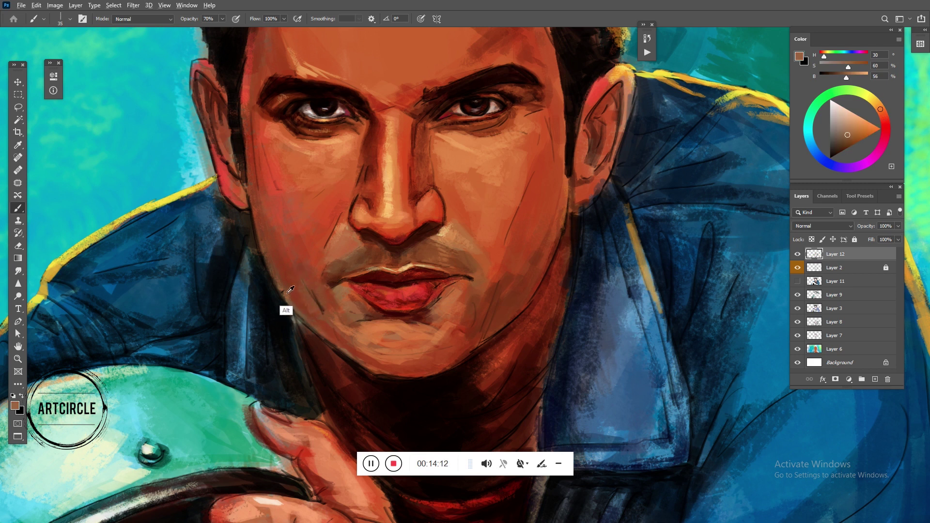
{"action": "left_click", "coordinate": [327, 300], "text": "alt"}
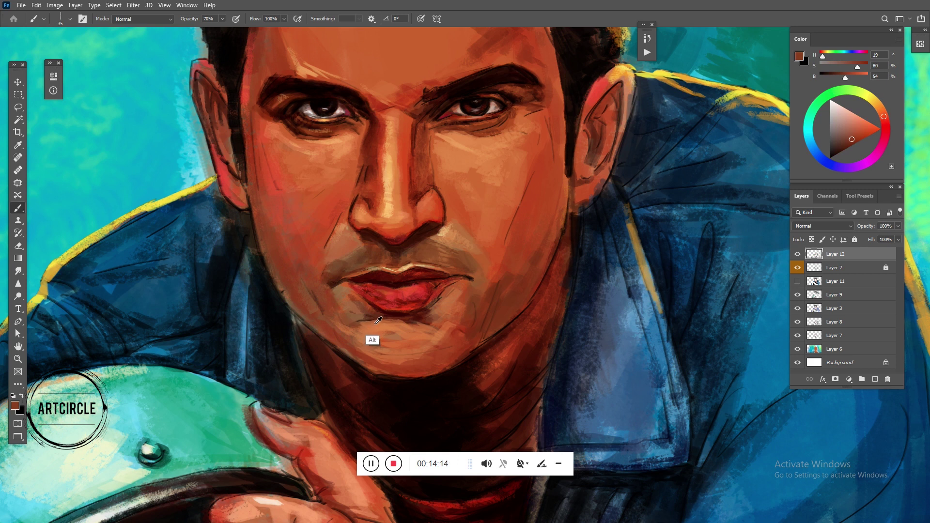
{"action": "left_click", "coordinate": [393, 319], "text": "alt"}
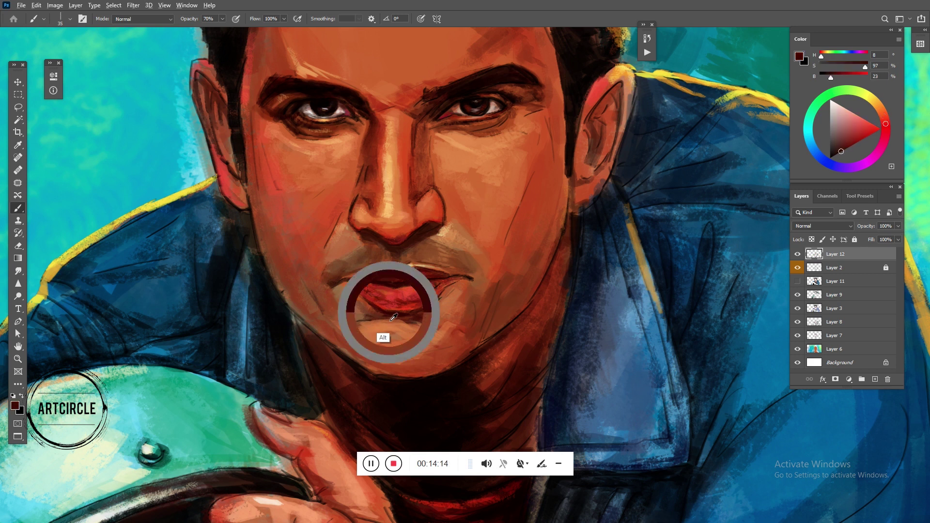
{"action": "left_click", "coordinate": [333, 309], "text": "alt"}
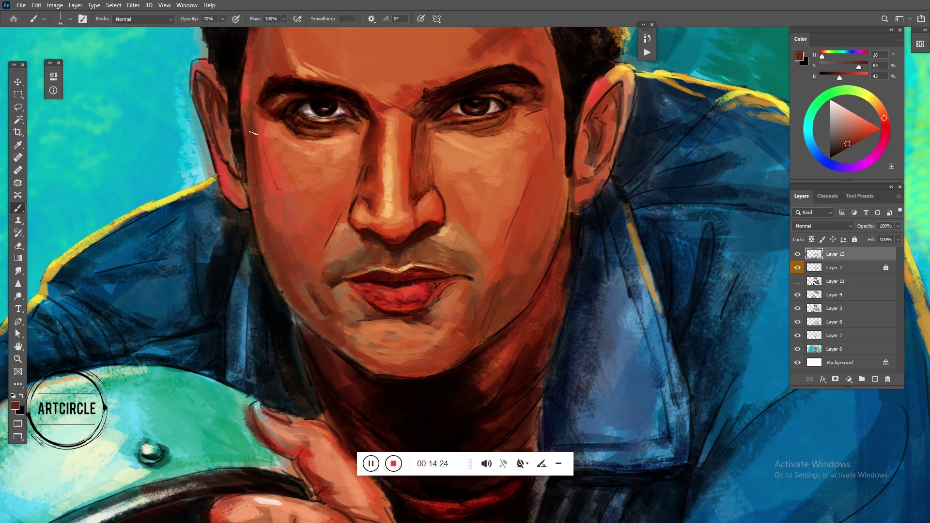
{"action": "scroll", "coordinate": [271, 97], "scroll_direction": "up", "scroll_amount": 1}
{"action": "scroll", "coordinate": [291, 126], "scroll_direction": "up", "scroll_amount": 1}
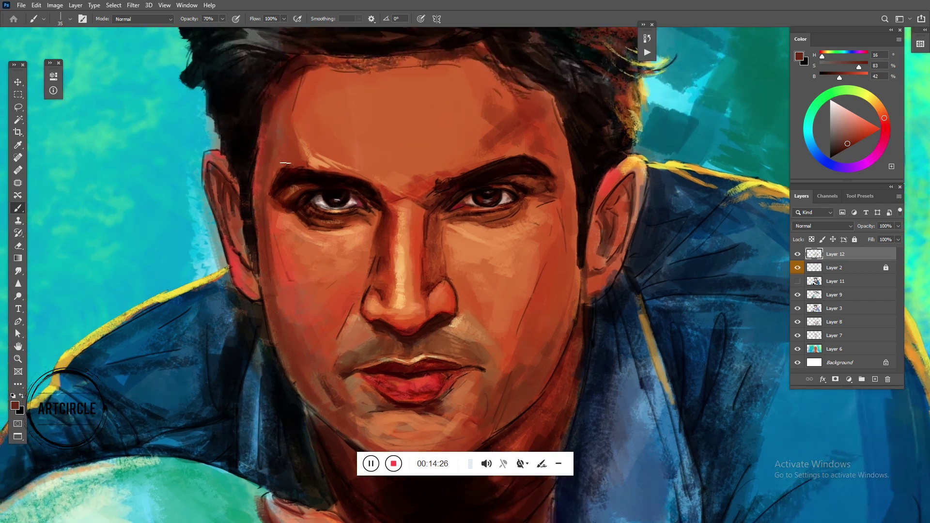
- Lighten the upper forehead with a soft stroke of sampled orange forehead skin tone
{"action": "left_click", "coordinate": [259, 192], "text": "alt"}
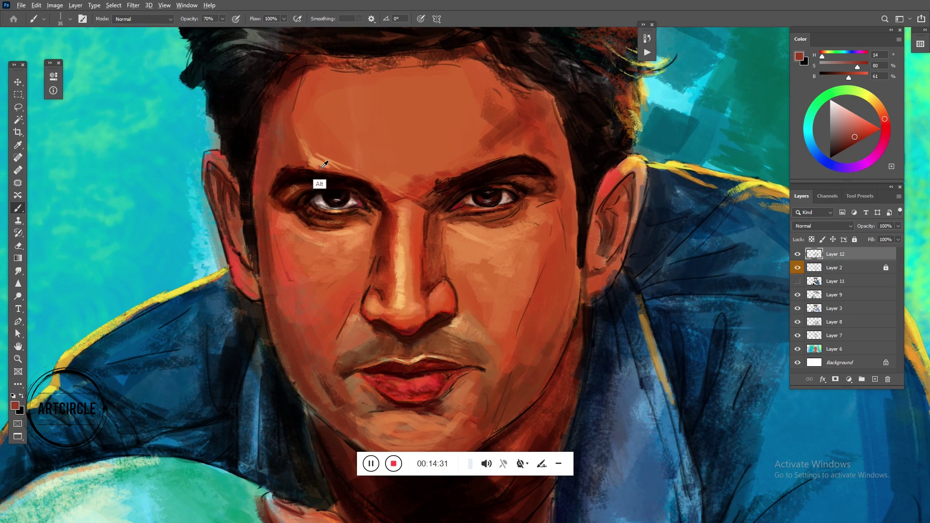
{"action": "left_click", "coordinate": [407, 147], "text": "alt"}
{"action": "scroll", "coordinate": [407, 148], "scroll_direction": "down", "scroll_amount": 5}
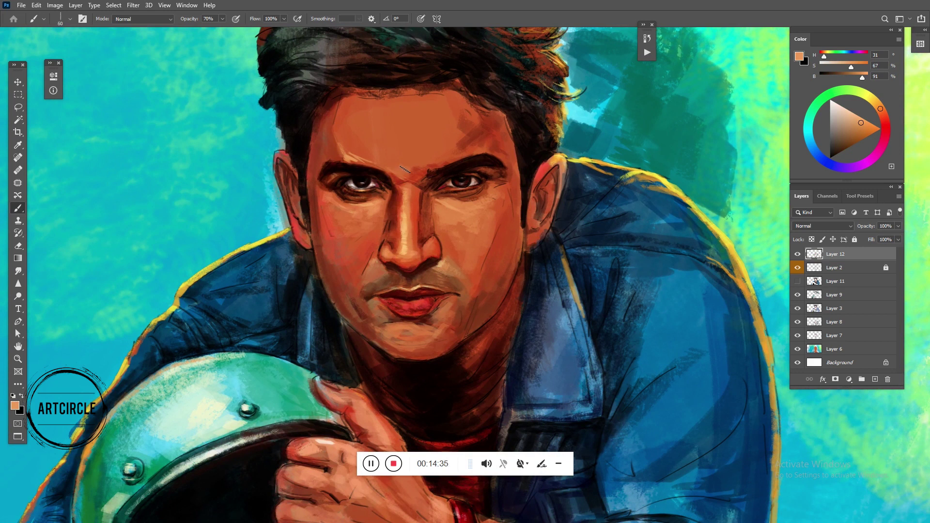
{"action": "left_click", "coordinate": [375, 124], "text": "alt"}
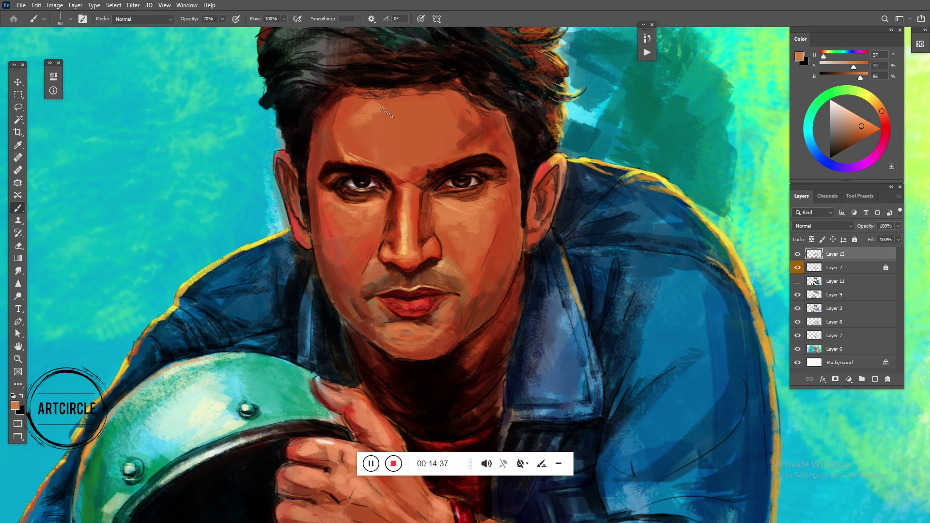
{"action": "key", "text": "bracketright"}
{"action": "key", "text": "bracketright"}
{"action": "key", "text": "bracketright"}
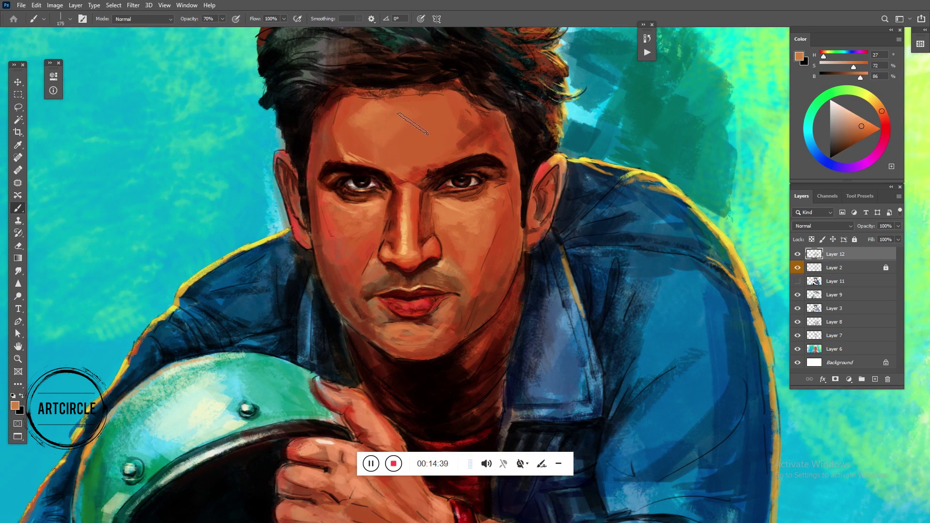
{"action": "key", "text": "bracketleft"}
{"action": "key", "text": "bracketleft"}
{"action": "key", "text": "bracketleft"}
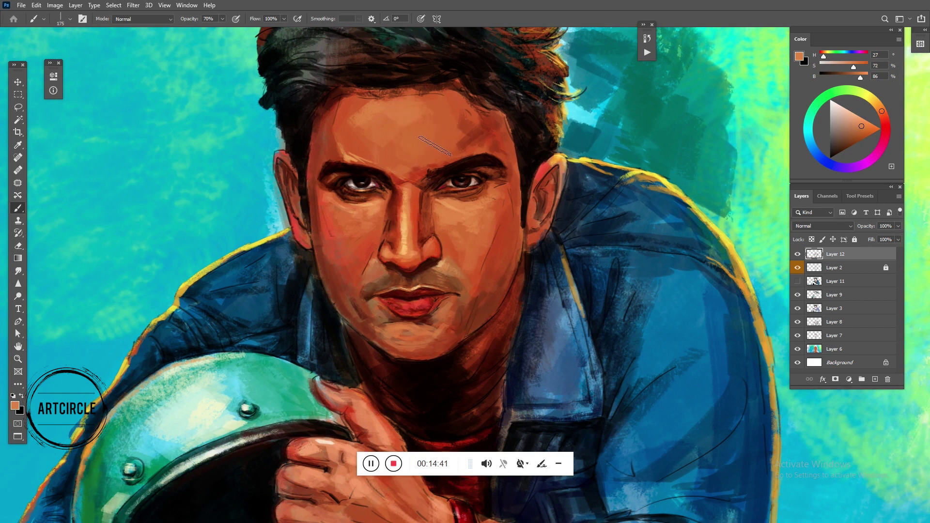
{"action": "key", "text": "bracketleft"}
{"action": "key", "text": "bracketleft"}
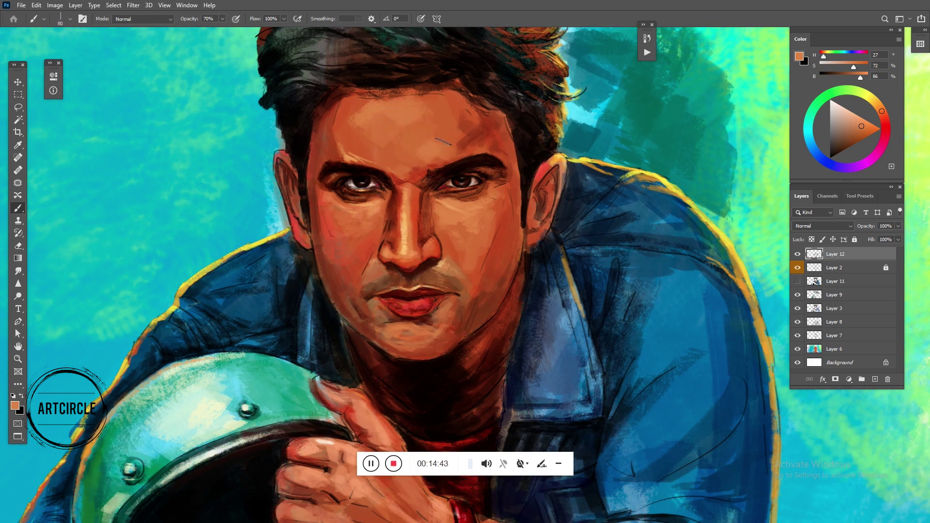
{"action": "left_click_drag", "start_coordinate": [429, 107], "coordinate": [437, 96]}
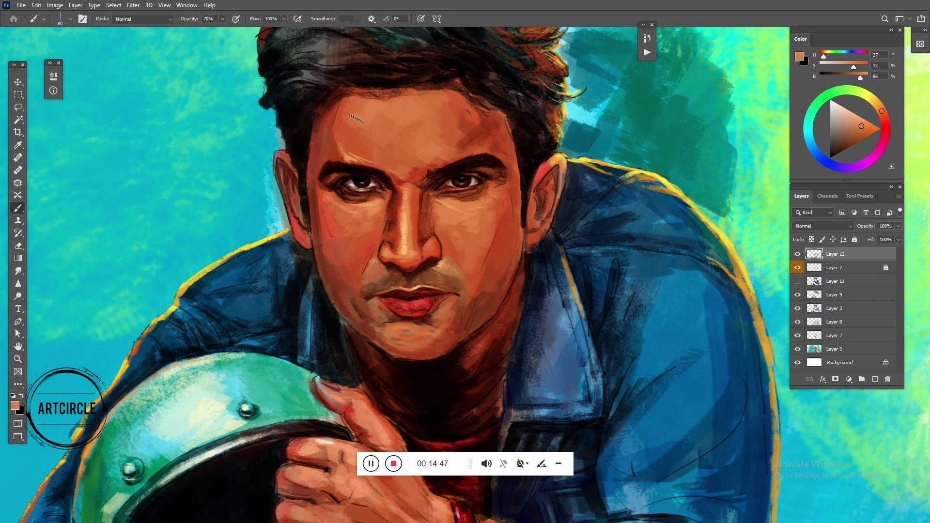
- Dab salmon and light orange onto the earlobe with a smaller brush
{"action": "key", "text": "alt"}
{"action": "left_click", "coordinate": [325, 157], "text": "alt"}
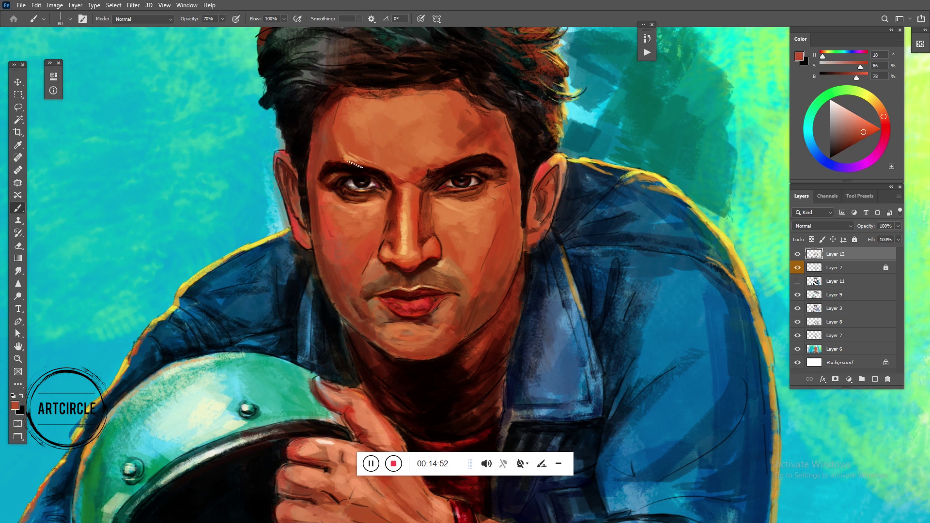
{"action": "key", "text": "bracketleft"}
{"action": "key", "text": "bracketleft"}
{"action": "key", "text": "bracketleft"}
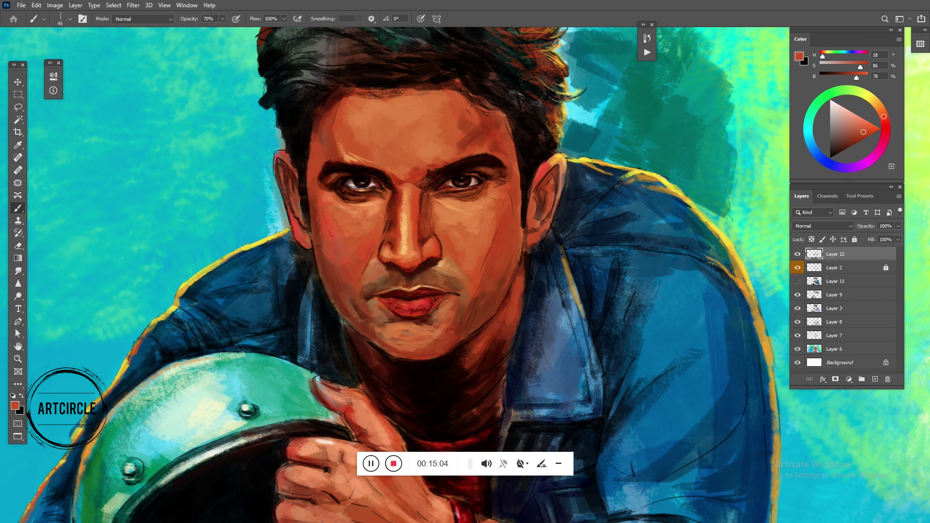
{"action": "left_click", "coordinate": [866, 119]}
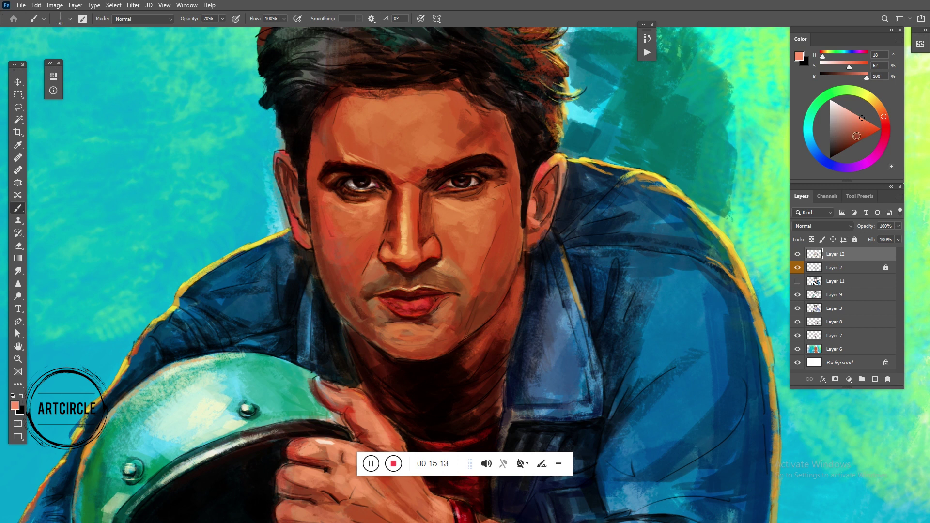
{"action": "left_click", "coordinate": [560, 177], "text": "alt"}
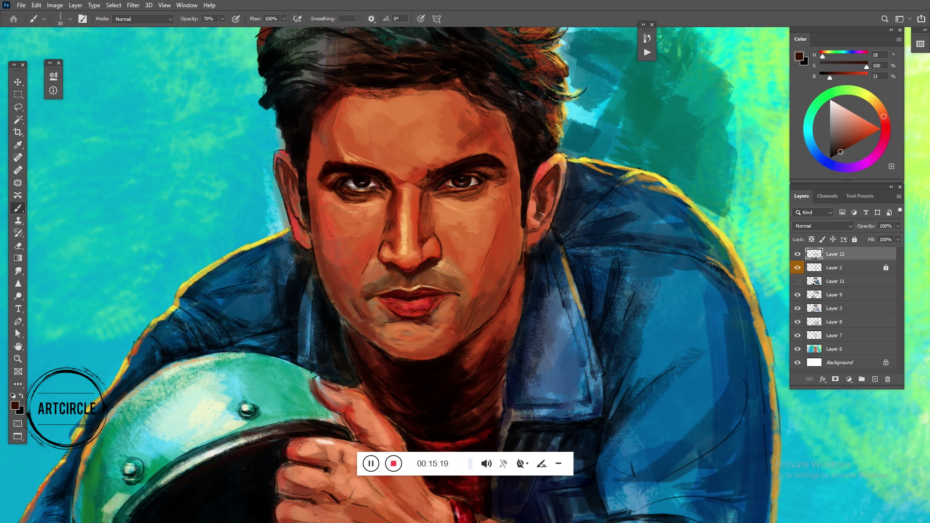
{"action": "left_click", "coordinate": [552, 169], "text": "alt"}
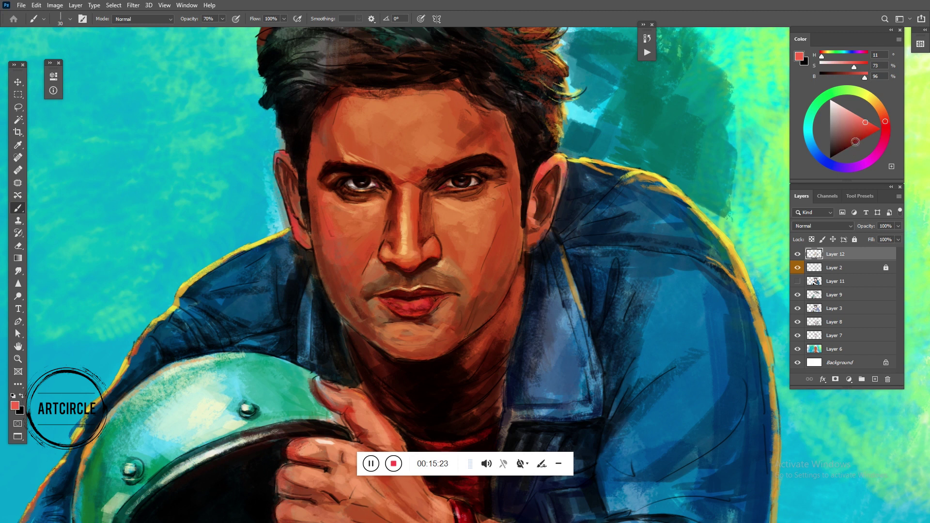
{"action": "left_click", "coordinate": [865, 138]}
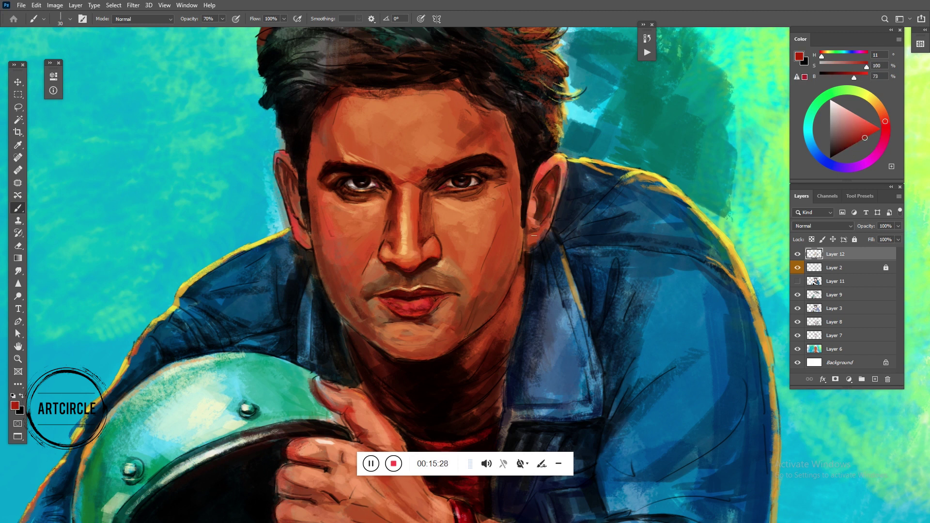
{"action": "left_click", "coordinate": [534, 238], "text": "alt"}
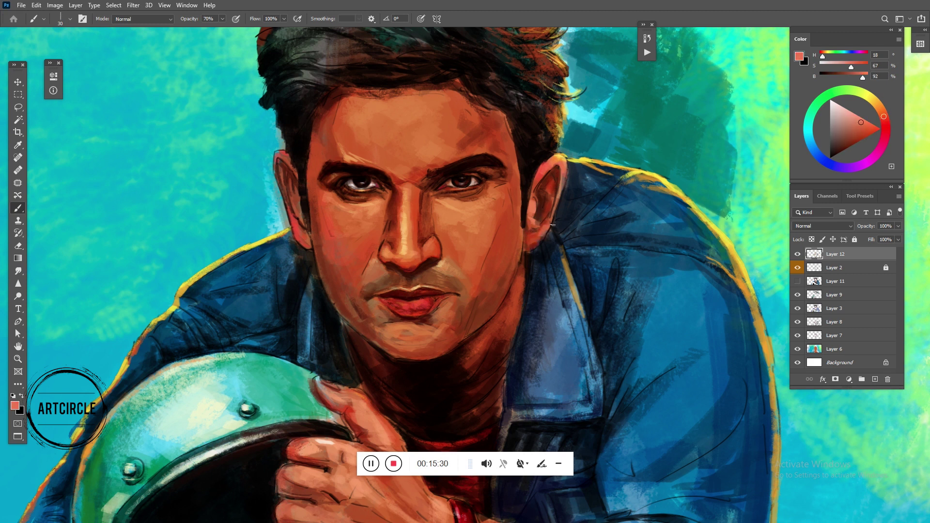
{"action": "left_click_drag", "start_coordinate": [535, 234], "coordinate": [530, 244]}
{"action": "left_click", "coordinate": [885, 107]}
{"action": "left_click_drag", "start_coordinate": [541, 235], "coordinate": [539, 248]}
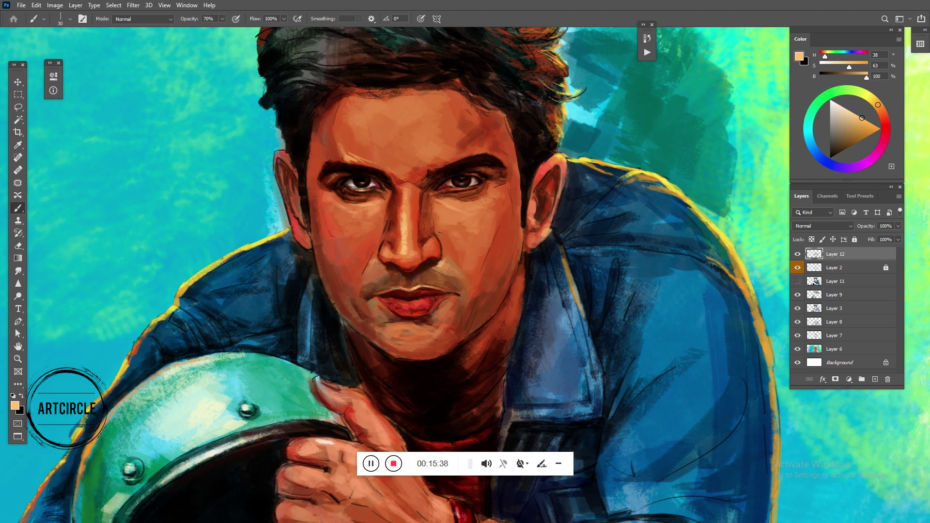
- Brighten the skin under the left eye and add a white highlight to the nose tip
{"action": "left_click_drag", "start_coordinate": [449, 201], "coordinate": [454, 203]}
{"action": "left_click", "coordinate": [830, 99]}
{"action": "left_click_drag", "start_coordinate": [407, 249], "coordinate": [405, 223]}
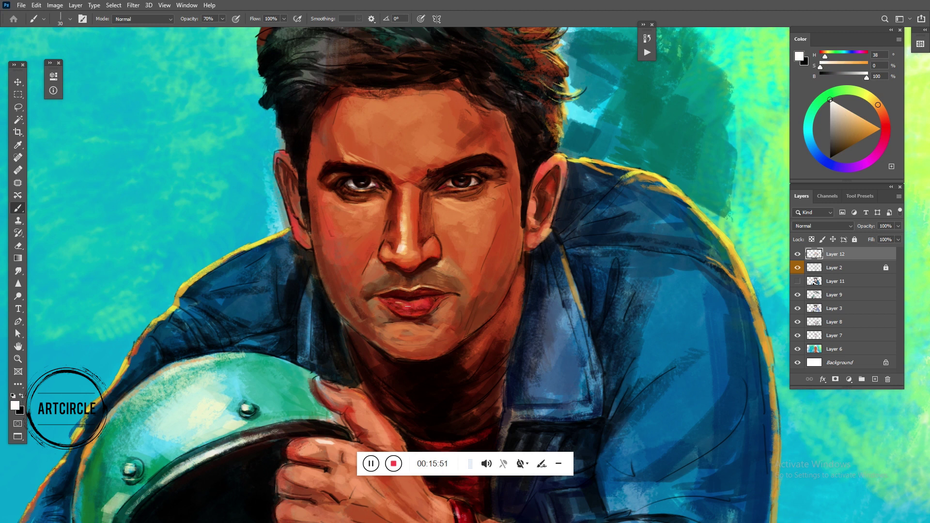
- Pick a saturated red, then sample light pink from the lips and orange forehead skin
{"action": "left_click", "coordinate": [885, 122]}
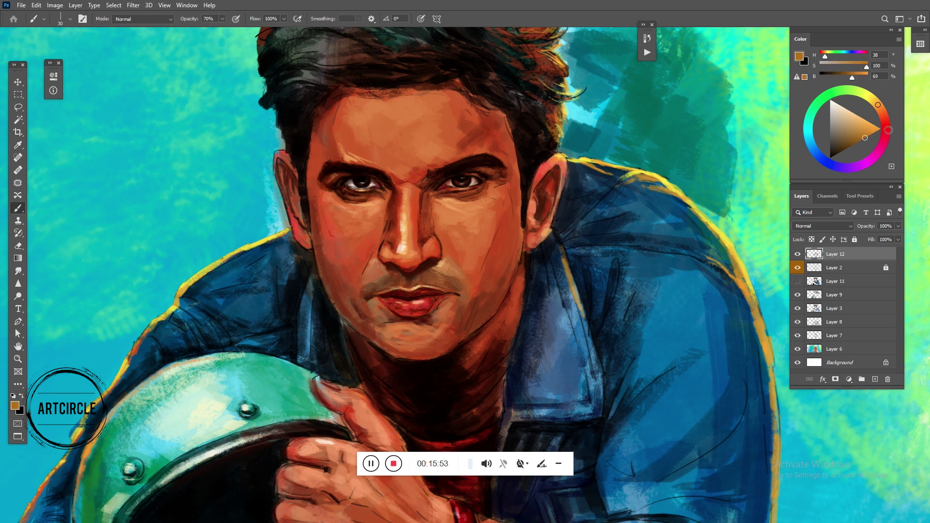
{"action": "left_click", "coordinate": [872, 133]}
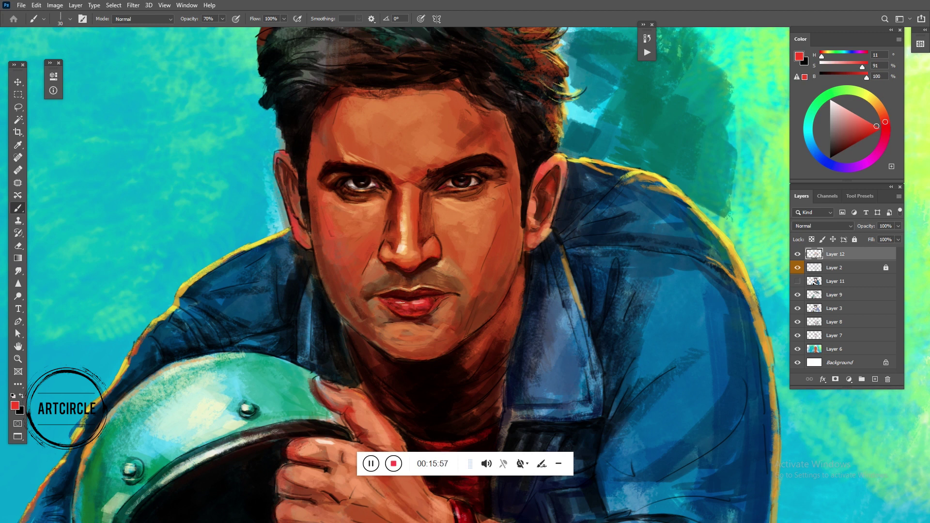
{"action": "left_click", "coordinate": [420, 304], "text": "alt"}
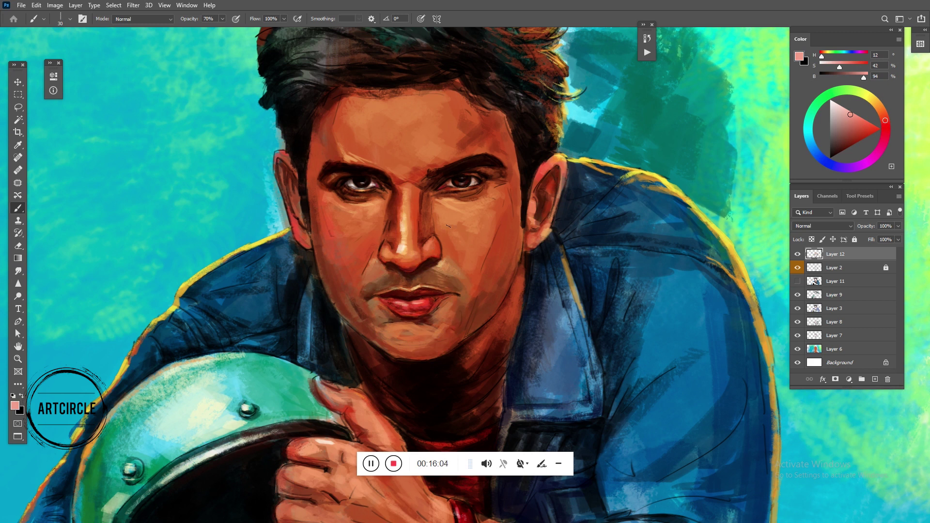
{"action": "left_click", "coordinate": [352, 176], "text": "alt"}
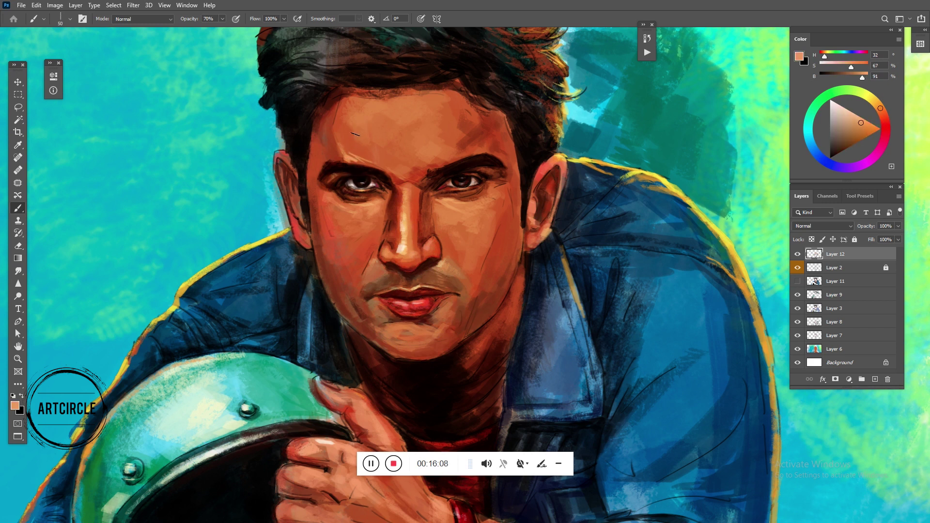
- Lighten the forehead with broad soft orange skin strokes
{"action": "left_click_drag", "start_coordinate": [389, 107], "coordinate": [394, 105]}
{"action": "key", "text": "bracketright"}
{"action": "key", "text": "bracketright"}
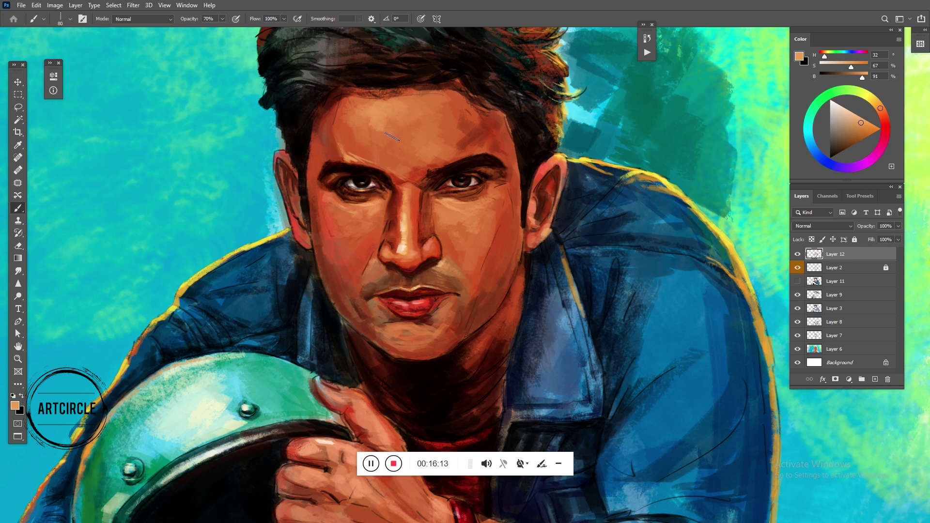
{"action": "left_click_drag", "start_coordinate": [378, 150], "coordinate": [434, 116]}
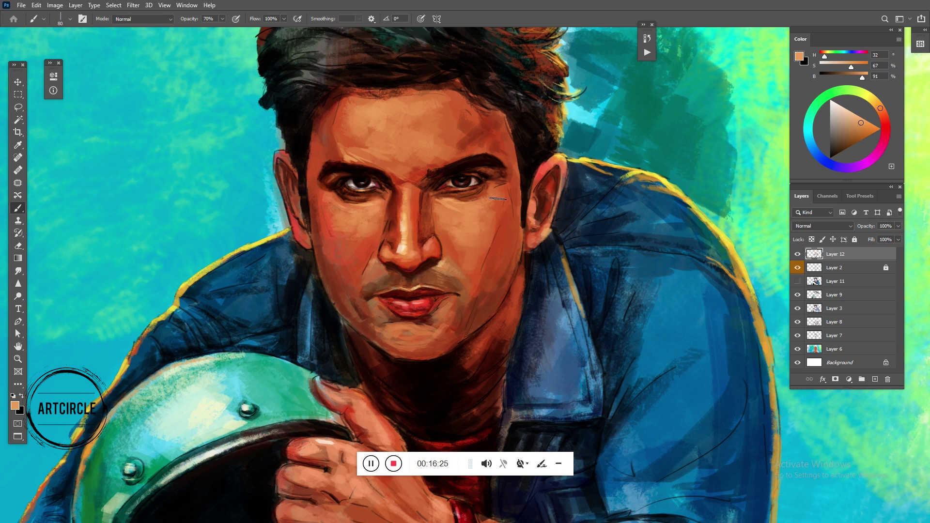
{"action": "key", "text": "bracketleft"}
{"action": "key", "text": "bracketleft"}
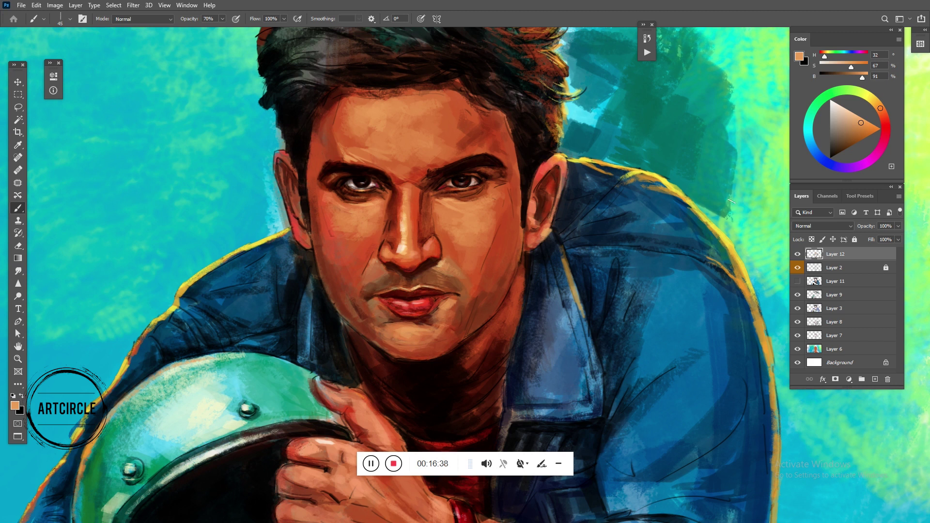
- Paint a pale yellow highlight across the forehead, then resample orange skin tones
{"action": "left_click_drag", "start_coordinate": [880, 108], "coordinate": [874, 100]}
{"action": "left_click", "coordinate": [864, 126]}
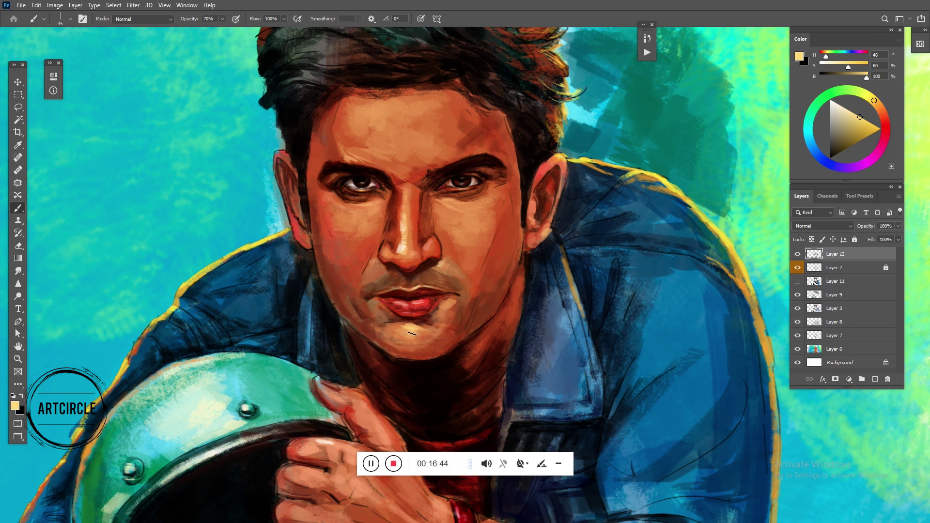
{"action": "left_click", "coordinate": [396, 323], "text": "alt"}
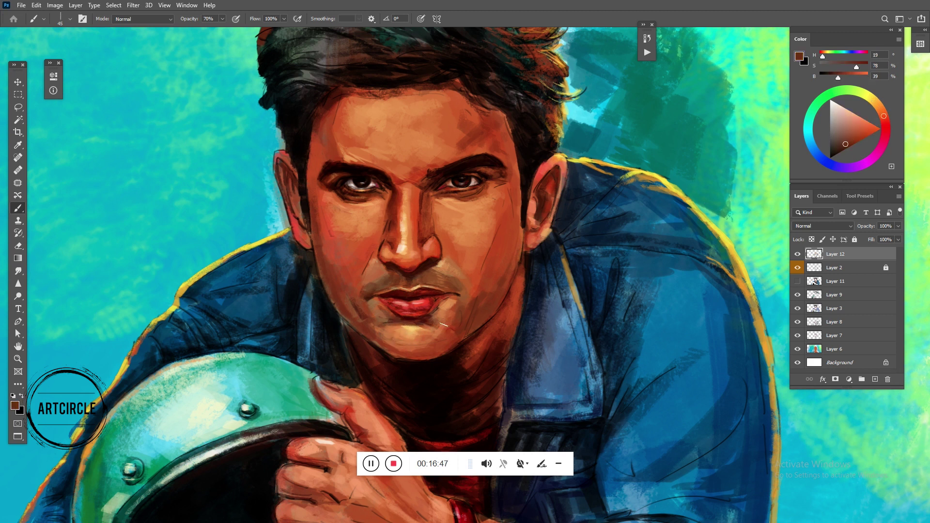
{"action": "left_click", "coordinate": [413, 253], "text": "alt"}
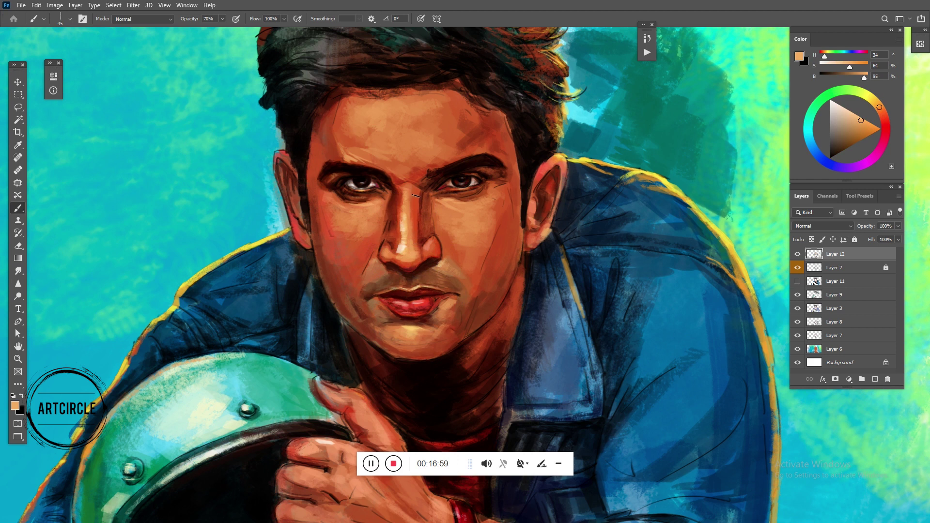
{"action": "left_click", "coordinate": [377, 242], "text": "alt"}
{"action": "key", "text": "bracketright"}
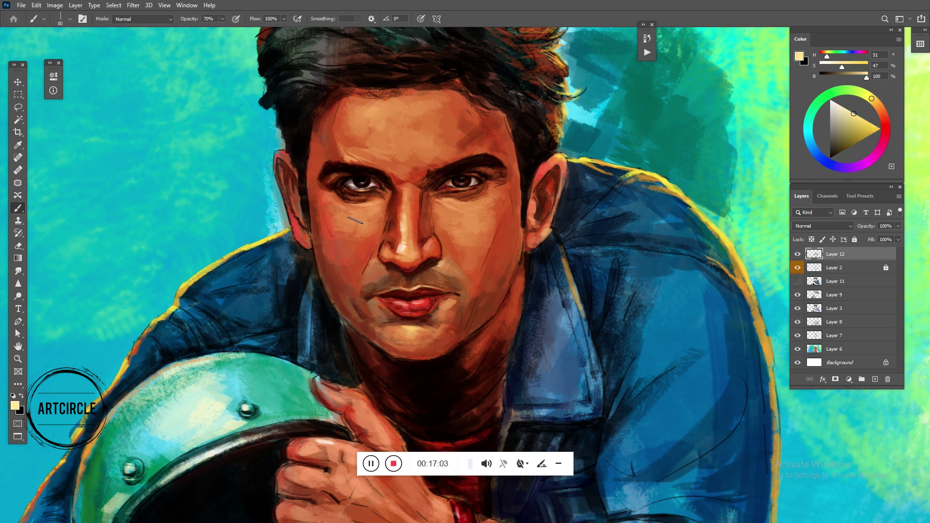
{"action": "left_click_drag", "start_coordinate": [373, 121], "coordinate": [411, 97]}
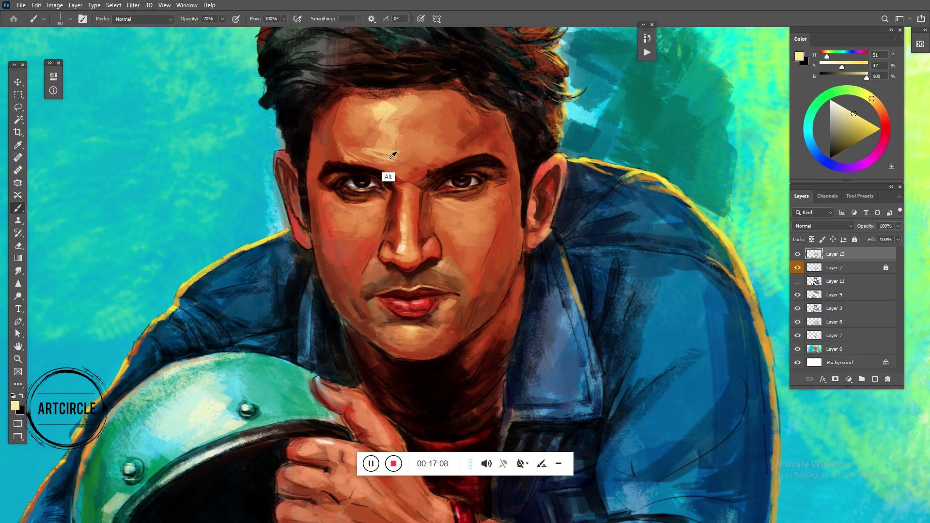
{"action": "left_click", "coordinate": [391, 161], "text": "alt"}
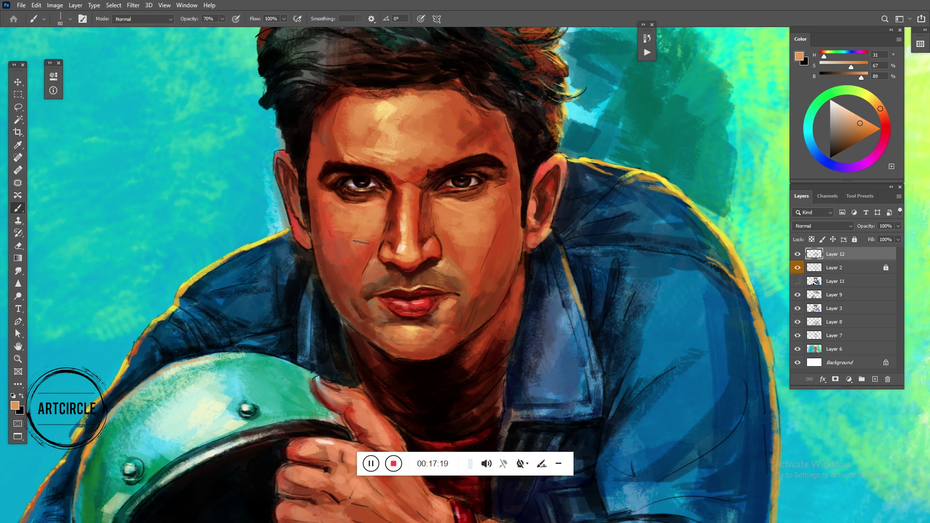
{"action": "left_click", "coordinate": [356, 269], "text": "alt"}
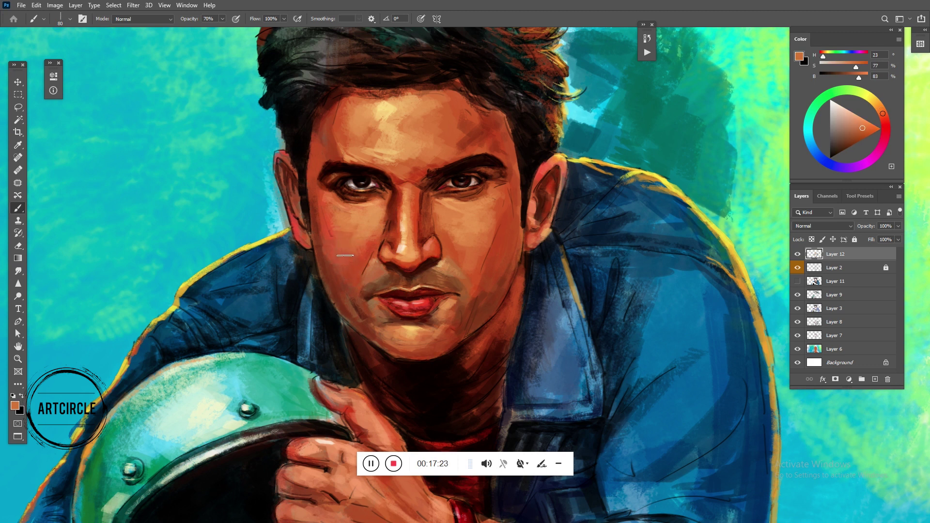
- Darken the jaw edge with a deep red-brown stroke
{"action": "left_click", "coordinate": [328, 236], "text": "alt"}
{"action": "key", "text": "bracketleft"}
{"action": "left_click", "coordinate": [363, 246], "text": "alt"}
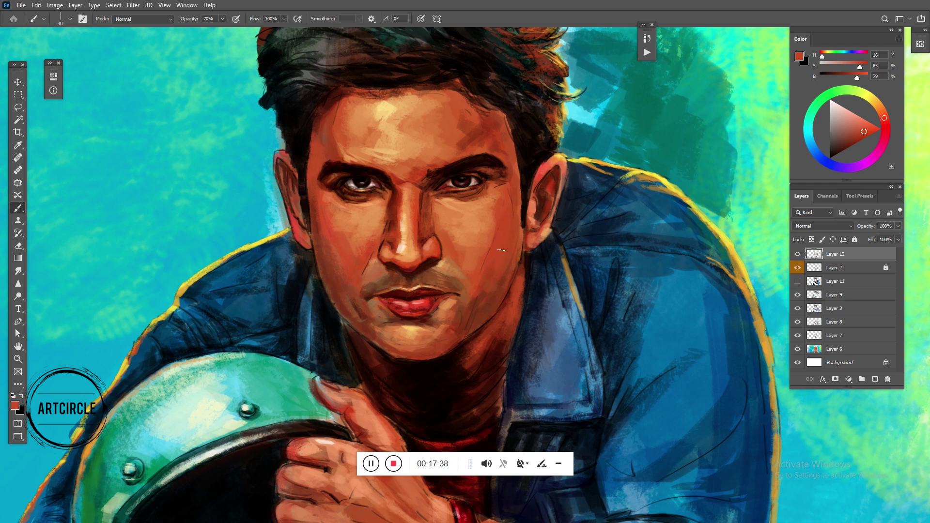
{"action": "left_click", "coordinate": [852, 146]}
{"action": "mouse_move", "coordinate": [513, 276]}
{"action": "left_mouse_down"}
{"action": "mouse_move", "coordinate": [503, 297]}
{"action": "mouse_move", "coordinate": [522, 209]}
{"action": "mouse_move", "coordinate": [507, 163]}
{"action": "left_mouse_up"}
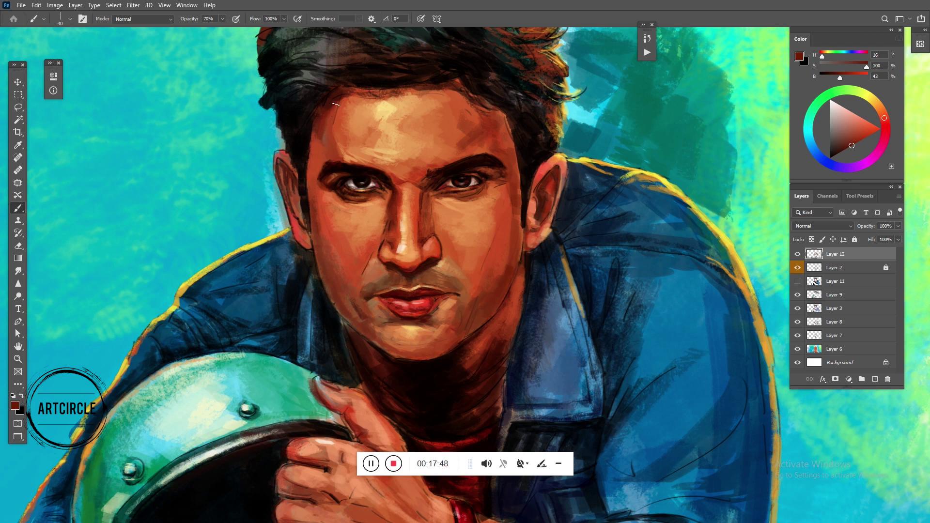
- Darken the left temple hairline and add a short bright orange stroke beside it
{"action": "left_click_drag", "start_coordinate": [336, 108], "coordinate": [333, 139]}
{"action": "left_click", "coordinate": [320, 153], "text": "alt"}
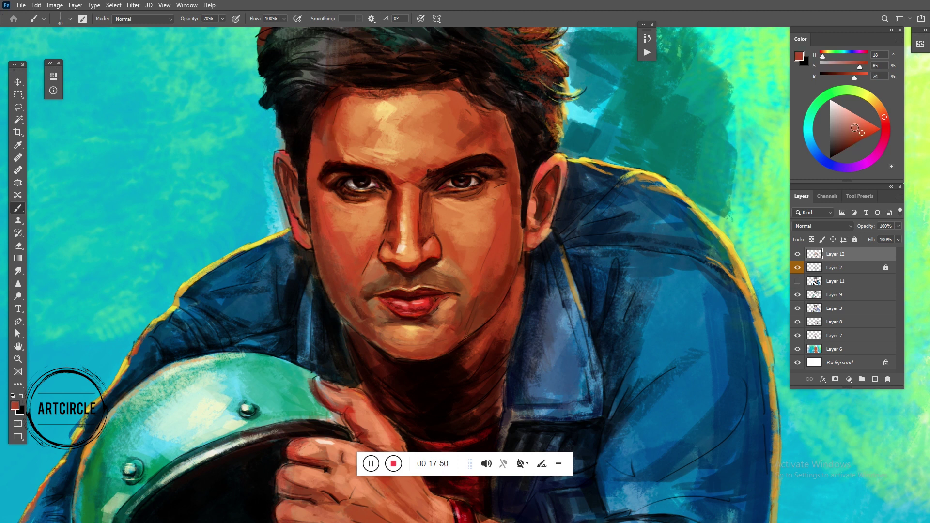
{"action": "left_click_drag", "start_coordinate": [319, 173], "coordinate": [319, 179]}
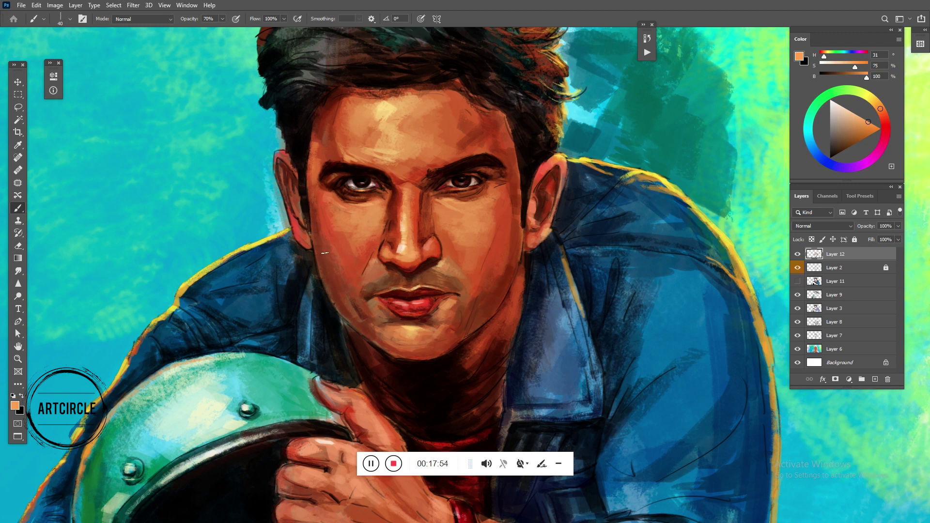
{"action": "left_click", "coordinate": [314, 209], "text": "alt"}
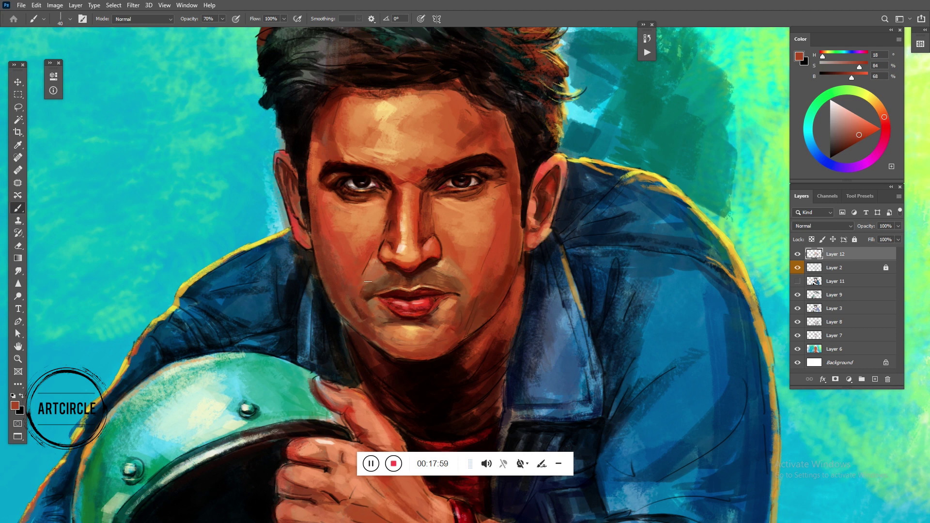
- Mix a vivid red in the Color panel and sample warm reds from the cheek
{"action": "left_click_drag", "start_coordinate": [845, 130], "coordinate": [881, 111]}
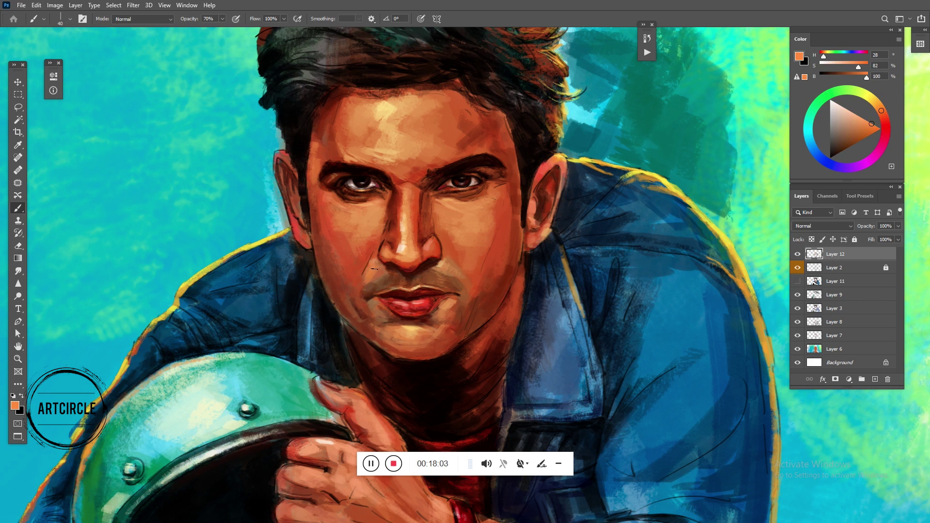
{"action": "left_click", "coordinate": [368, 262], "text": "alt"}
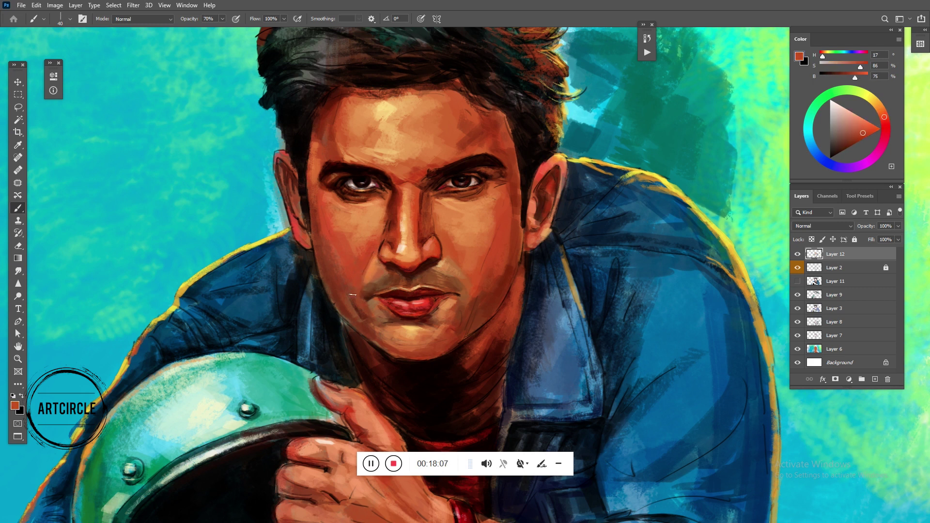
{"action": "left_click", "coordinate": [865, 137]}
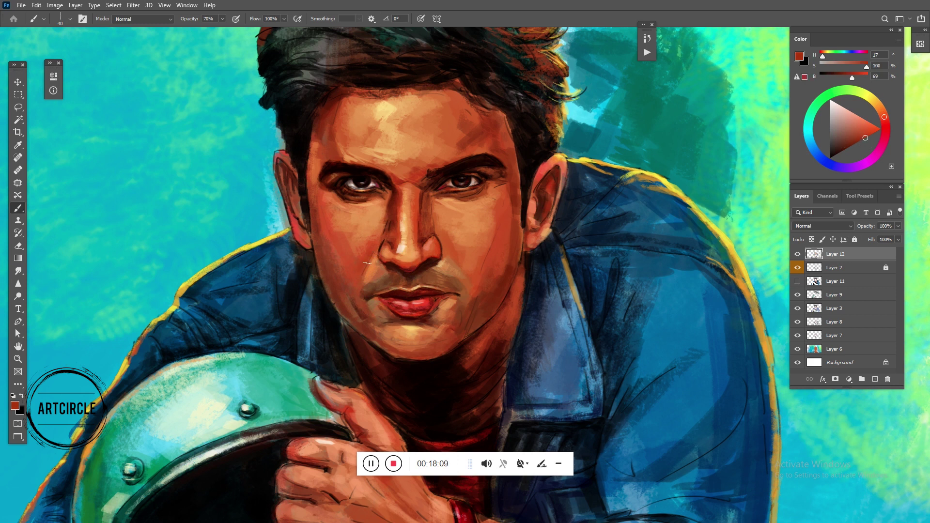
{"action": "left_click_drag", "start_coordinate": [865, 137], "coordinate": [885, 121]}
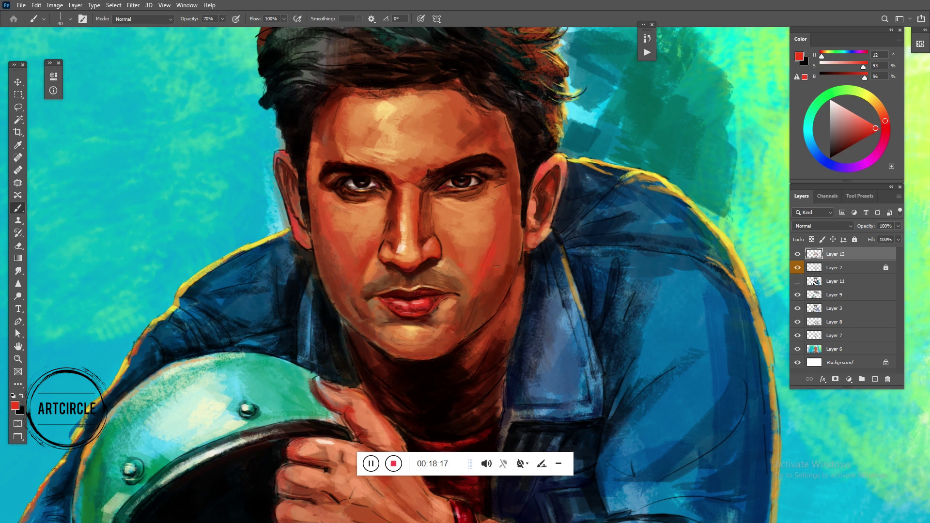
{"action": "left_click", "coordinate": [499, 307], "text": "alt"}
{"action": "left_click", "coordinate": [493, 261], "text": "alt"}
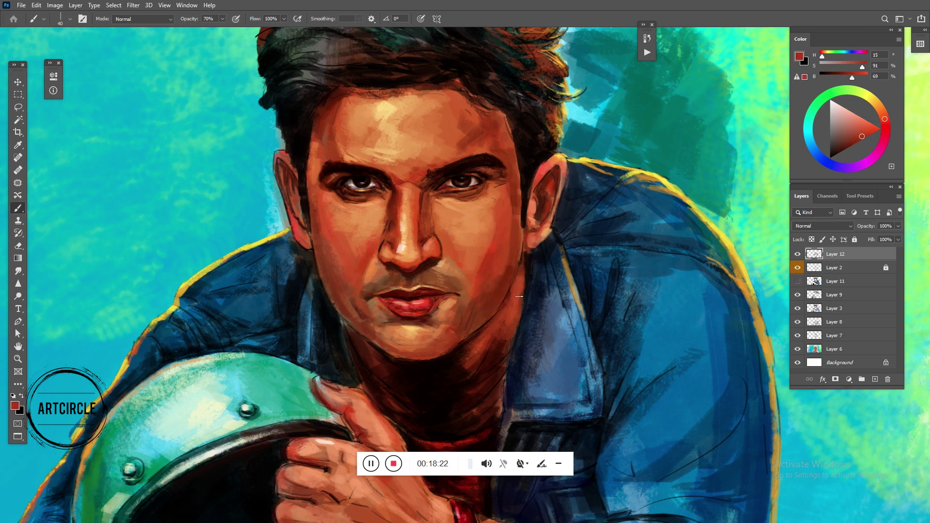
{"action": "left_click_drag", "start_coordinate": [448, 354], "coordinate": [408, 287]}
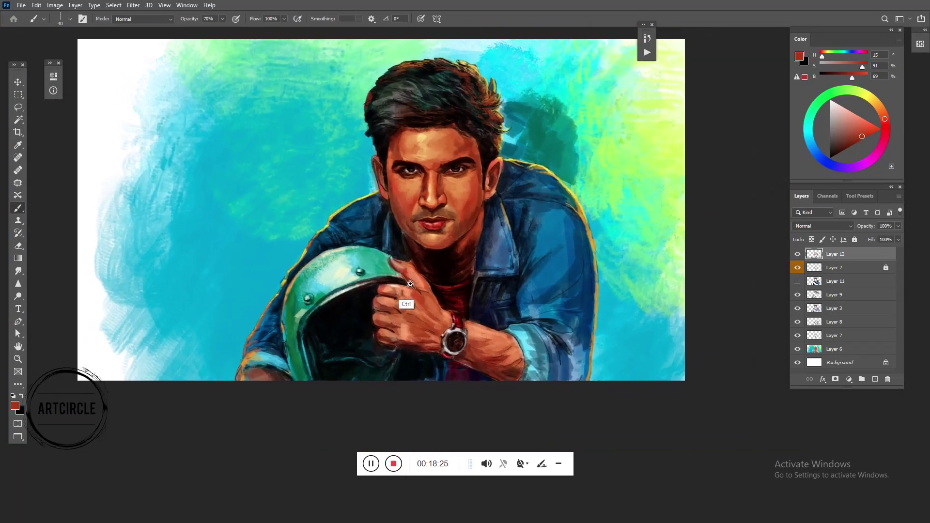
- Sample orange, red and peach skin tones around the cheek and chin with a larger brush
{"action": "mouse_move", "coordinate": [408, 287]}
{"action": "left_mouse_down"}
{"action": "mouse_move", "coordinate": [465, 244]}
{"action": "mouse_move", "coordinate": [444, 217]}
{"action": "left_mouse_up"}
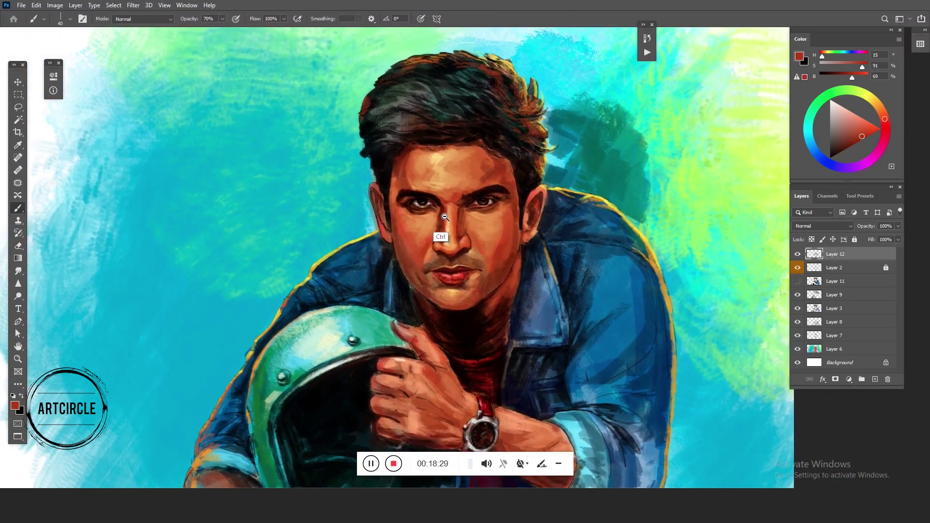
{"action": "left_click", "coordinate": [502, 227], "text": "alt"}
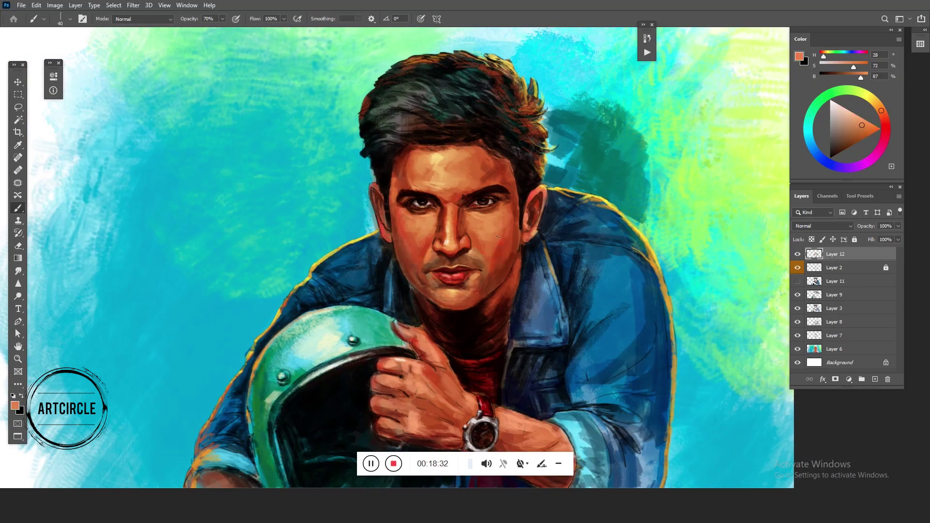
{"action": "key", "text": "bracketright"}
{"action": "left_click", "coordinate": [504, 257], "text": "alt"}
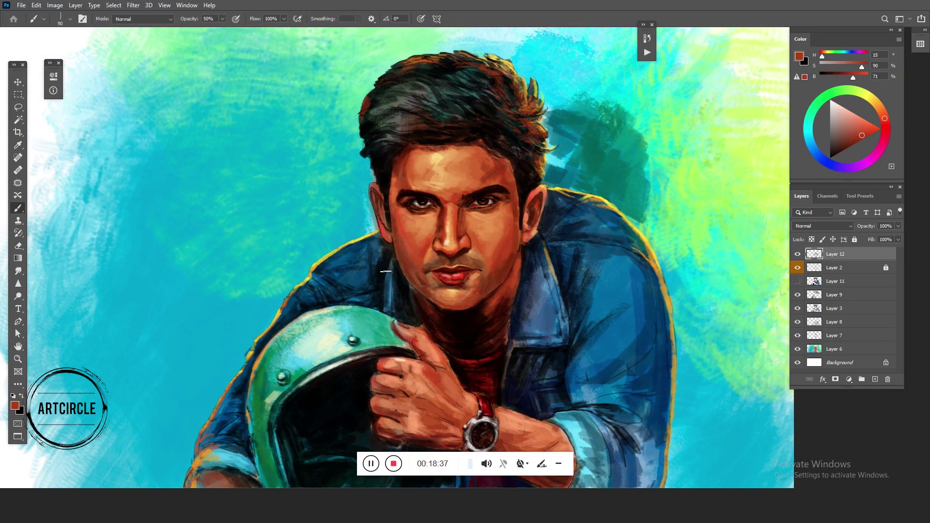
{"action": "left_click", "coordinate": [417, 242], "text": "alt"}
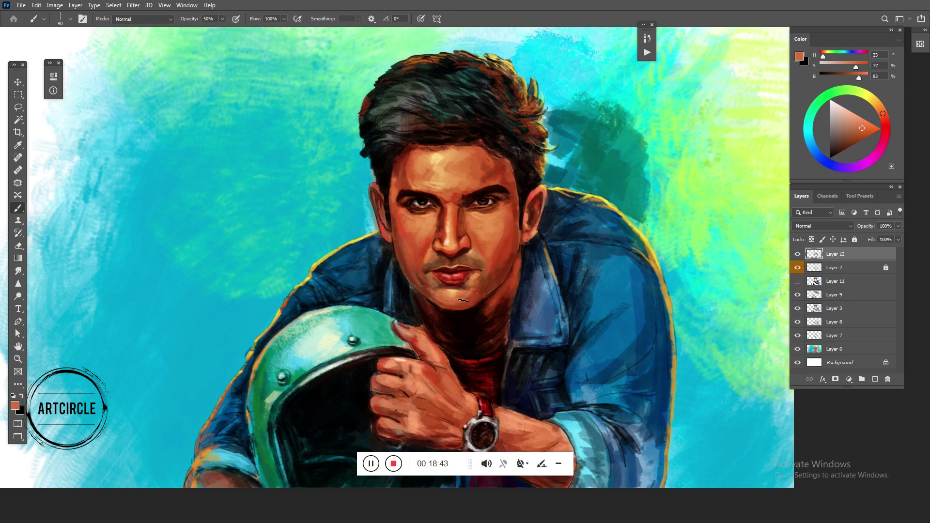
{"action": "left_click", "coordinate": [448, 303], "text": "alt"}
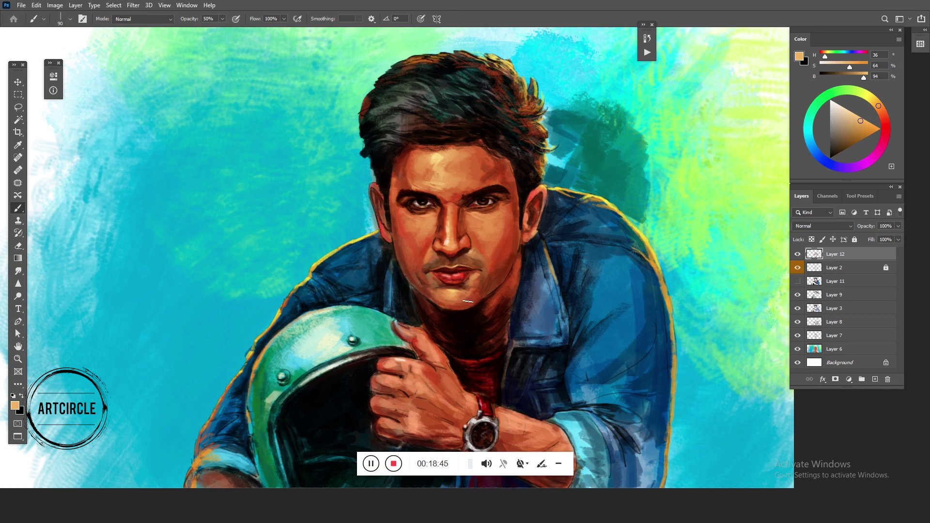
{"action": "left_click", "coordinate": [452, 294], "text": "alt"}
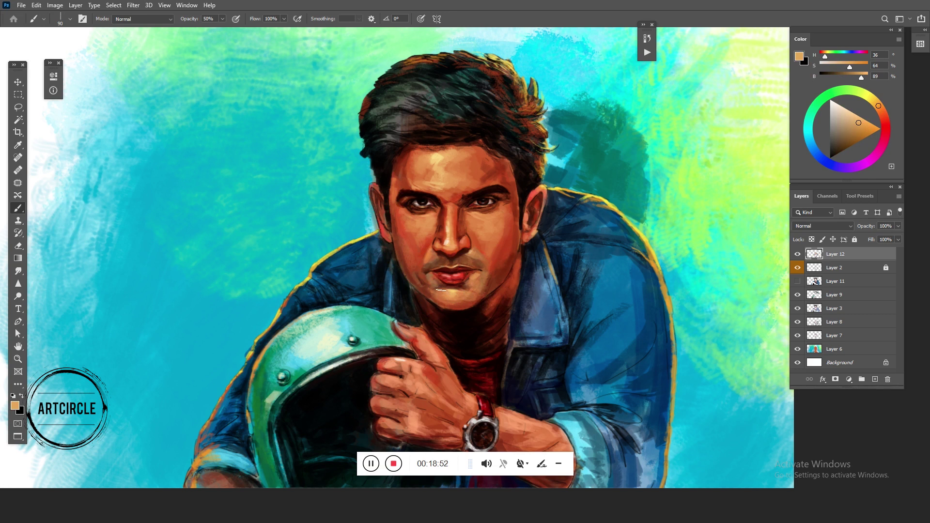
{"action": "left_click", "coordinate": [446, 287], "text": "alt"}
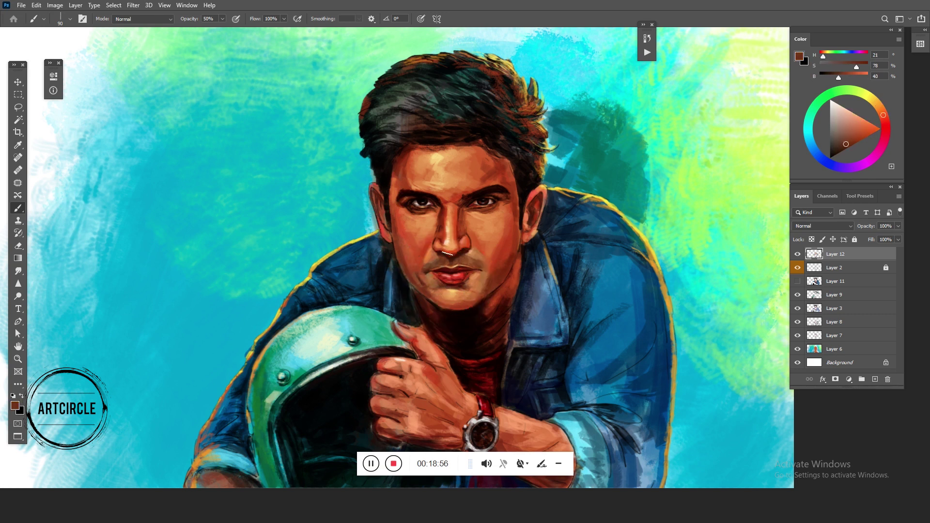
- Paint black strokes into the hair, jacket collar and sleeve
{"action": "left_click", "coordinate": [537, 114], "text": "alt"}
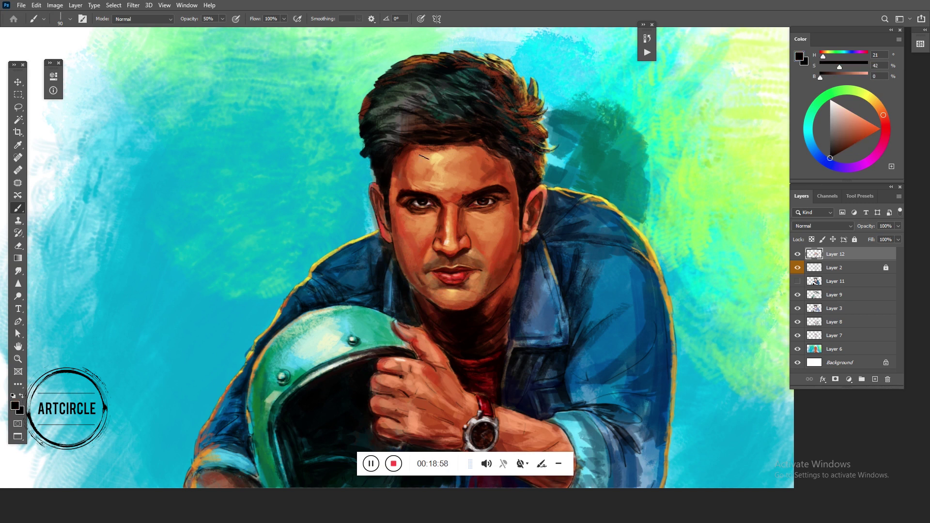
{"action": "mouse_move", "coordinate": [400, 117]}
{"action": "left_mouse_down"}
{"action": "mouse_move", "coordinate": [397, 93]}
{"action": "mouse_move", "coordinate": [429, 56]}
{"action": "left_mouse_up"}
{"action": "mouse_move", "coordinate": [540, 262]}
{"action": "left_mouse_down"}
{"action": "mouse_move", "coordinate": [557, 329]}
{"action": "mouse_move", "coordinate": [533, 296]}
{"action": "left_mouse_up"}
{"action": "mouse_move", "coordinate": [603, 327]}
{"action": "left_mouse_down"}
{"action": "mouse_move", "coordinate": [576, 371]}
{"action": "mouse_move", "coordinate": [604, 390]}
{"action": "mouse_move", "coordinate": [659, 318]}
{"action": "left_mouse_up"}
{"action": "mouse_move", "coordinate": [588, 383]}
{"action": "left_mouse_down"}
{"action": "mouse_move", "coordinate": [639, 368]}
{"action": "mouse_move", "coordinate": [638, 387]}
{"action": "left_mouse_up"}
- Sample orange and peach skin tones, then zoom into the face and pick the near-black eyebrow brown
{"action": "scroll", "coordinate": [572, 358], "scroll_direction": "down", "scroll_amount": 1}
{"action": "mouse_move", "coordinate": [570, 357]}
{"action": "left_mouse_down"}
{"action": "mouse_move", "coordinate": [584, 254]}
{"action": "mouse_move", "coordinate": [557, 262]}
{"action": "mouse_move", "coordinate": [563, 268]}
{"action": "left_mouse_up"}
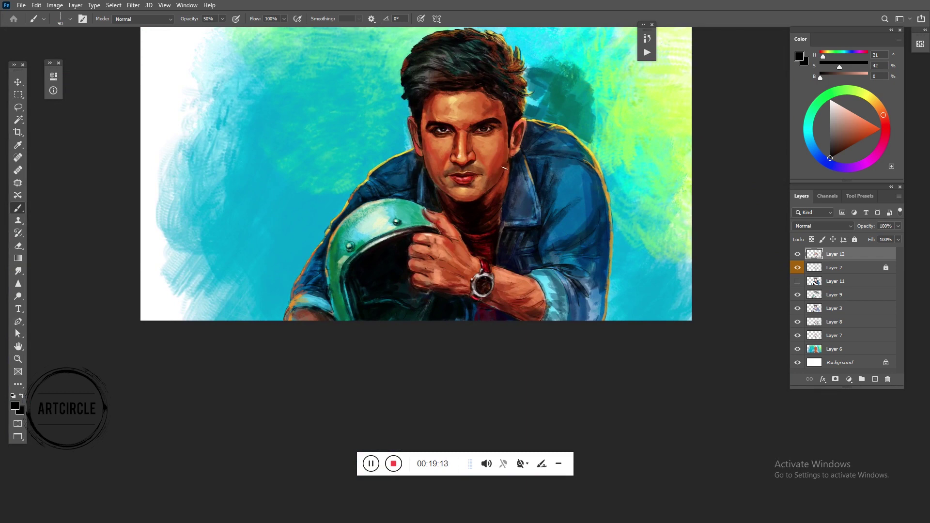
{"action": "left_click", "coordinate": [467, 154], "text": "alt"}
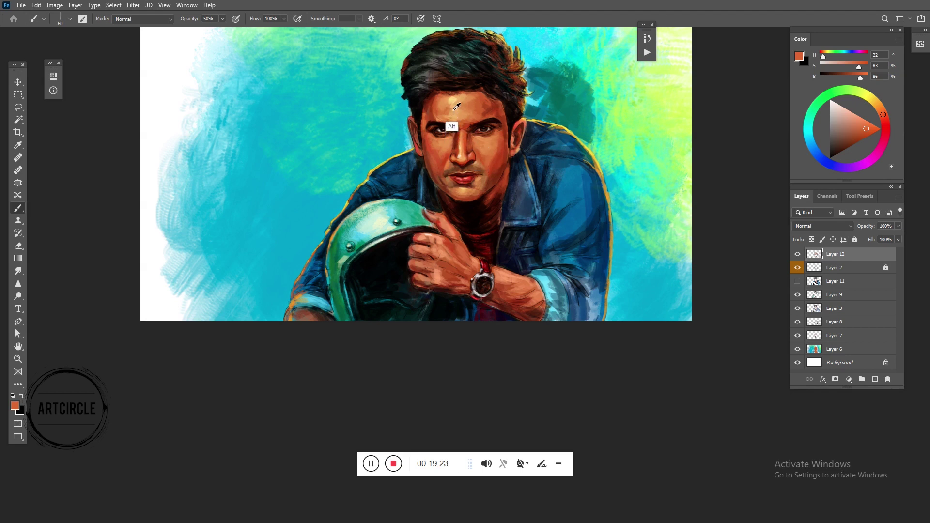
{"action": "left_click", "coordinate": [448, 125], "text": "alt"}
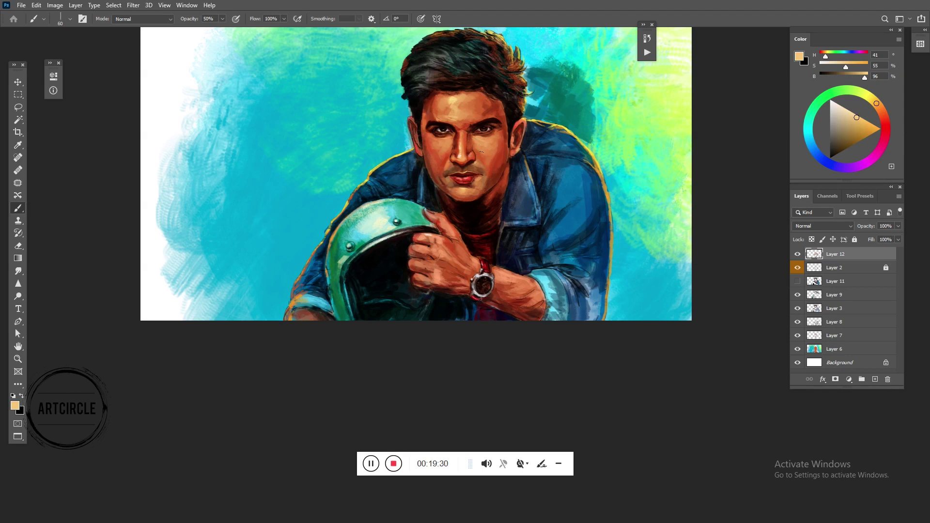
{"action": "left_click", "coordinate": [485, 158], "text": "alt"}
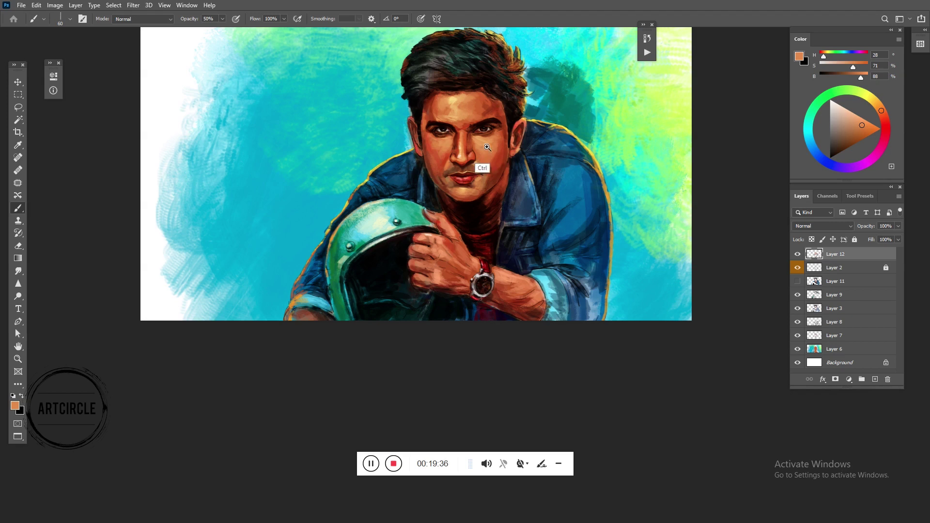
{"action": "left_click_drag", "start_coordinate": [489, 125], "coordinate": [538, 109]}
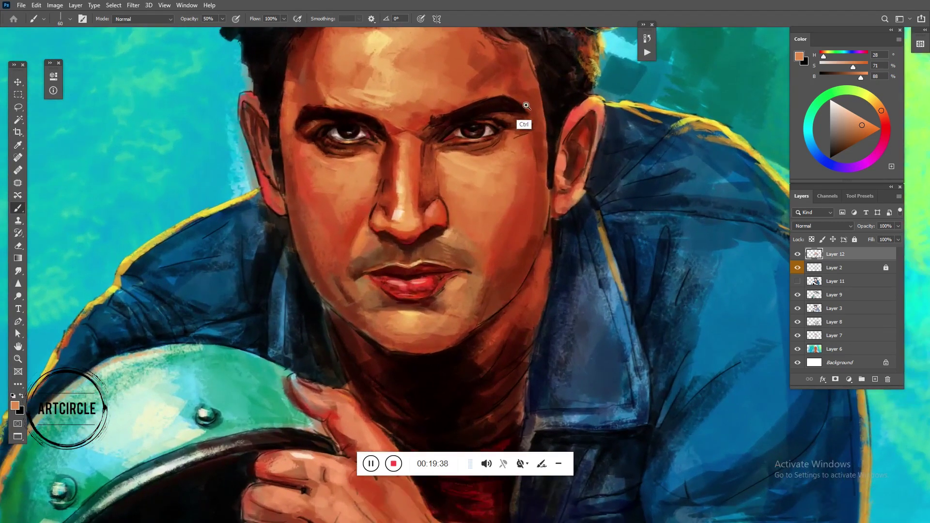
{"action": "left_click", "coordinate": [464, 118], "text": "alt"}
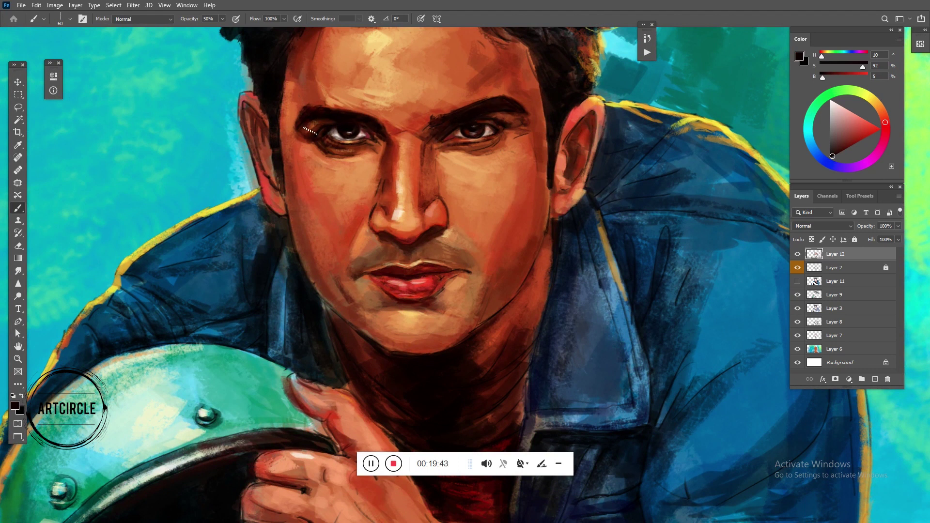
- With a smaller brush, dab pale peach highlights on the nose tip and down the nose bridge
{"action": "key", "text": "bracketleft"}
{"action": "key", "text": "bracketleft"}
{"action": "left_click", "coordinate": [402, 234], "text": "alt"}
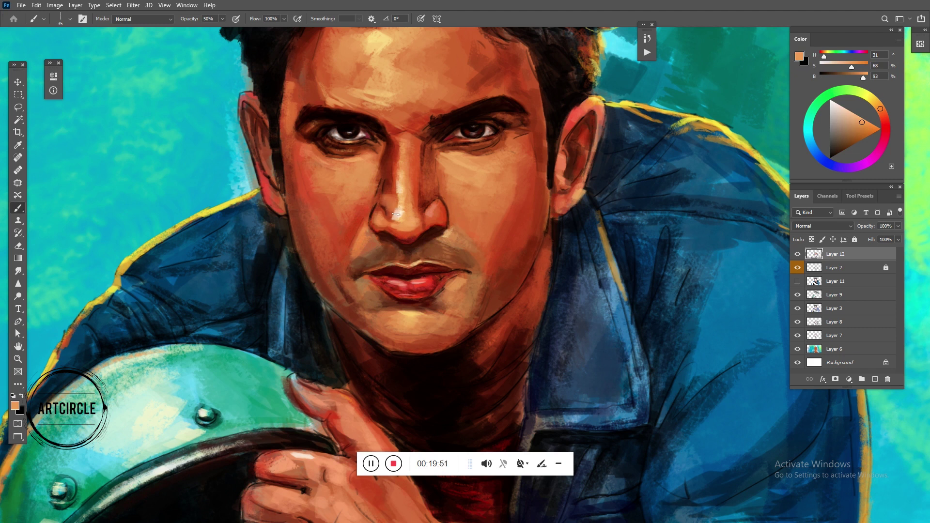
{"action": "left_click_drag", "start_coordinate": [394, 213], "coordinate": [396, 217]}
{"action": "left_click", "coordinate": [407, 253], "text": "alt"}
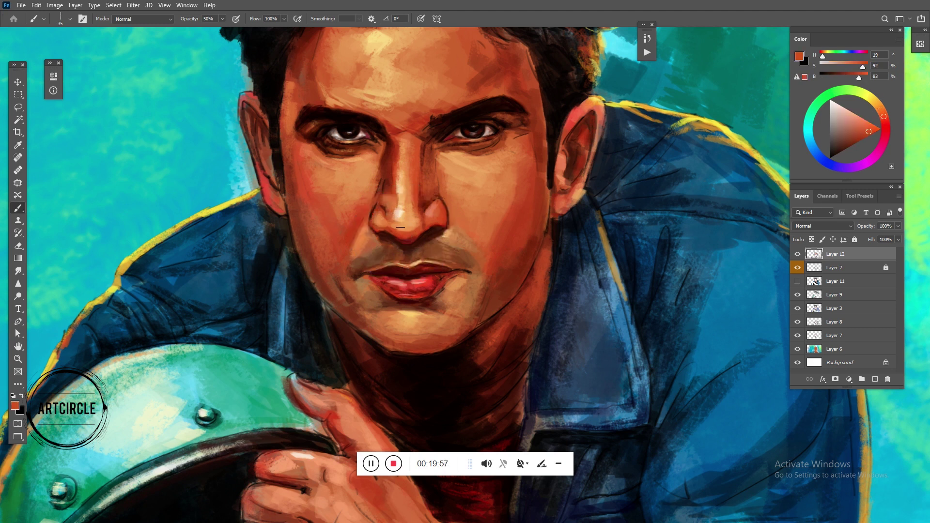
{"action": "key", "text": "alt"}
{"action": "left_click", "coordinate": [404, 230], "text": "alt"}
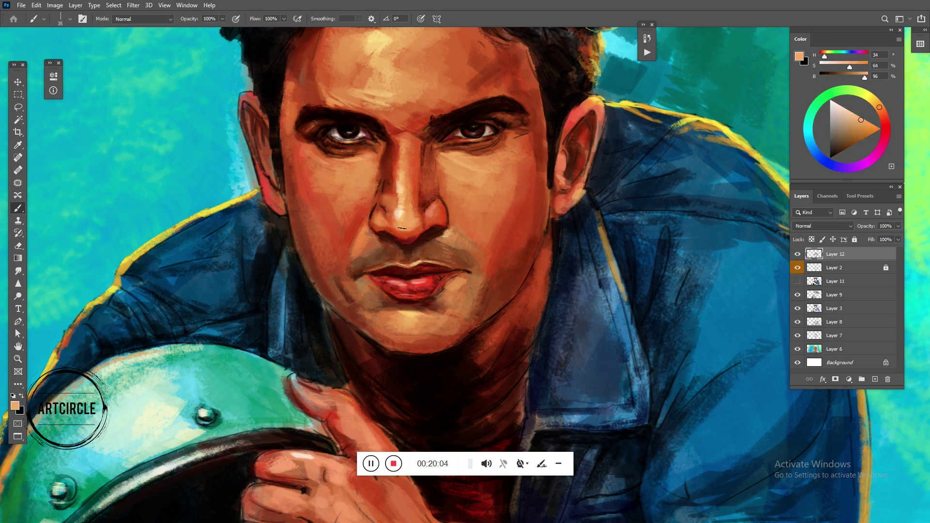
{"action": "left_click", "coordinate": [402, 219], "text": "alt"}
{"action": "left_click", "coordinate": [406, 218], "text": "alt"}
{"action": "left_click", "coordinate": [405, 205], "text": "alt"}
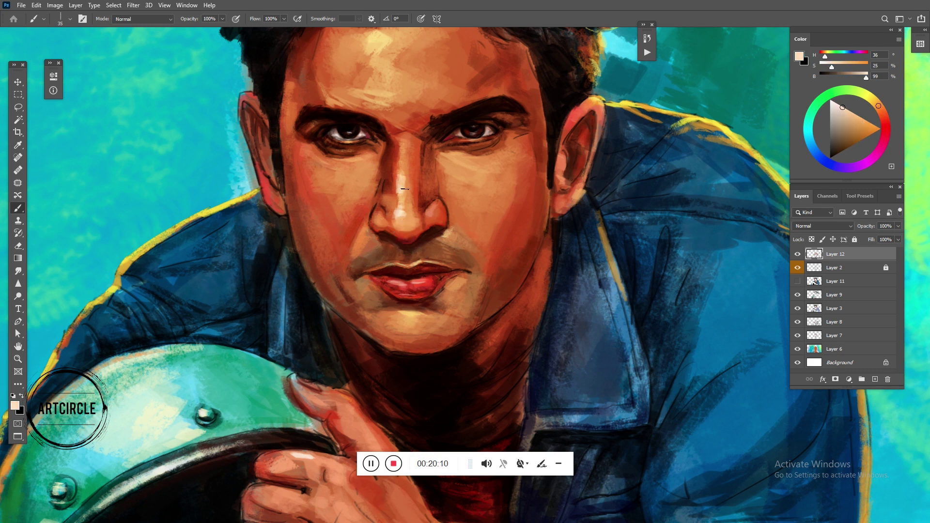
{"action": "left_click_drag", "start_coordinate": [406, 141], "coordinate": [407, 162]}
- Sample warm face tones, lighten to pale peach, and highlight the top of the ear
{"action": "left_click", "coordinate": [412, 155], "text": "alt"}
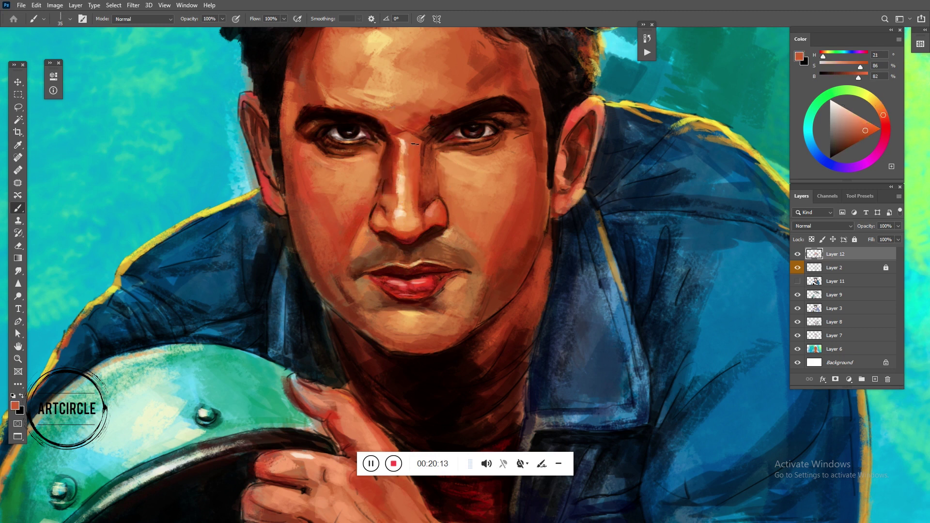
{"action": "left_click", "coordinate": [395, 129], "text": "alt"}
{"action": "left_click", "coordinate": [407, 102], "text": "alt"}
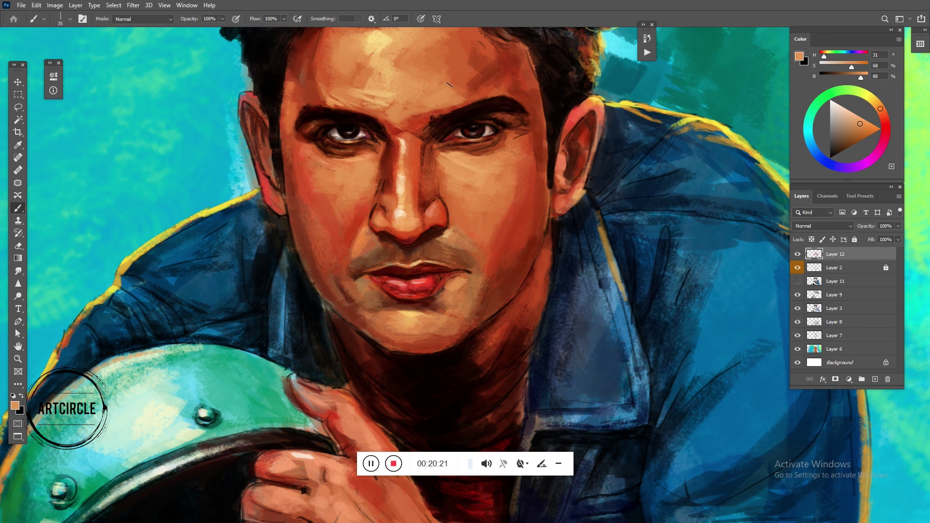
{"action": "left_click", "coordinate": [424, 99], "text": "alt"}
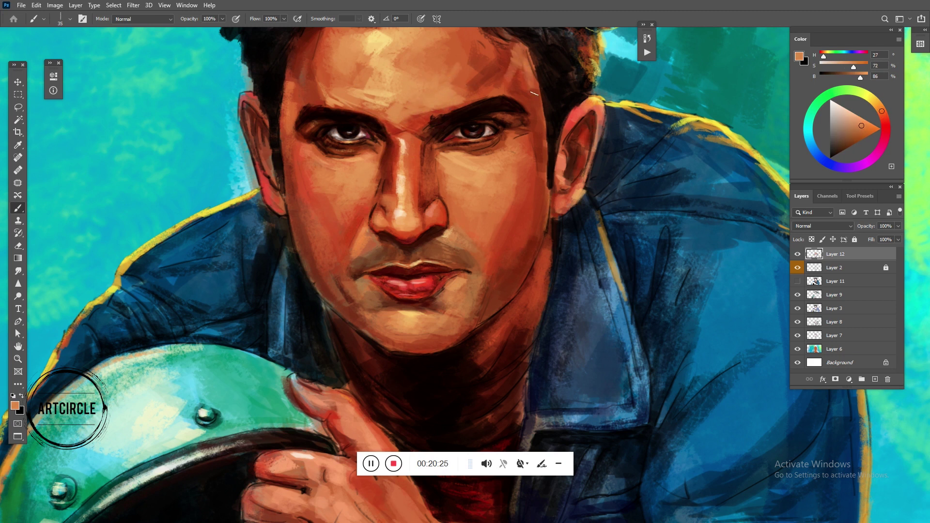
{"action": "left_click", "coordinate": [850, 111]}
{"action": "left_click_drag", "start_coordinate": [599, 106], "coordinate": [572, 112]}
{"action": "left_click_drag", "start_coordinate": [252, 98], "coordinate": [246, 102]}
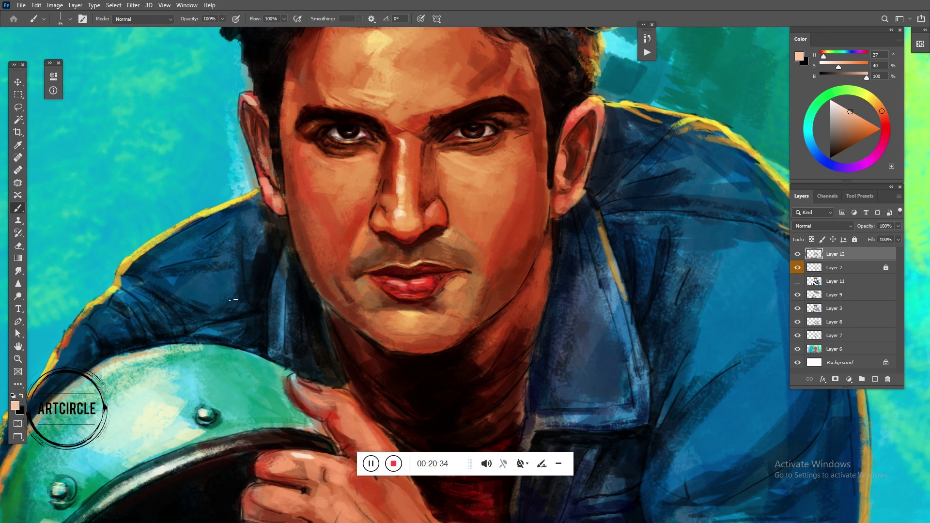
- Sample jacket blue and paint lighter blue strokes on the shoulder with a larger brush
{"action": "left_click", "coordinate": [193, 314], "text": "alt"}
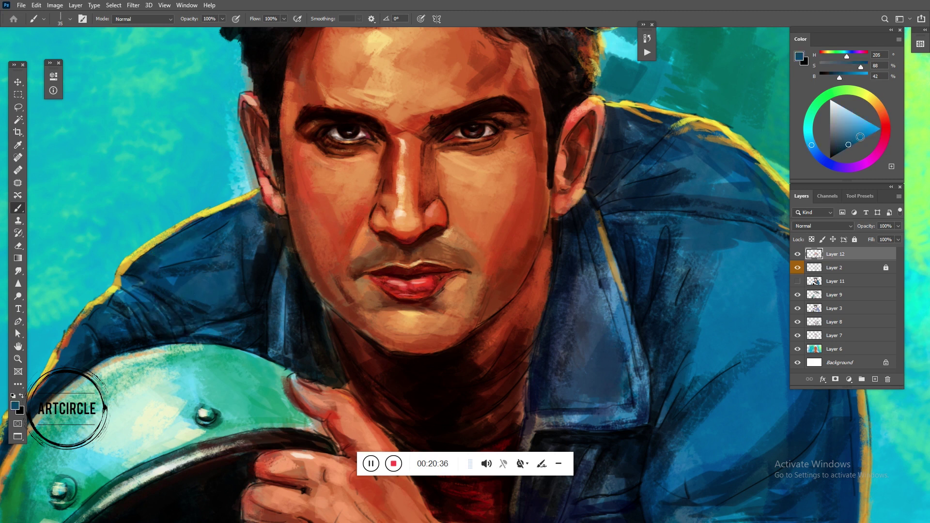
{"action": "key", "text": "bracketright"}
{"action": "key", "text": "bracketright"}
{"action": "key", "text": "bracketright"}
{"action": "left_click_drag", "start_coordinate": [165, 262], "coordinate": [238, 228]}
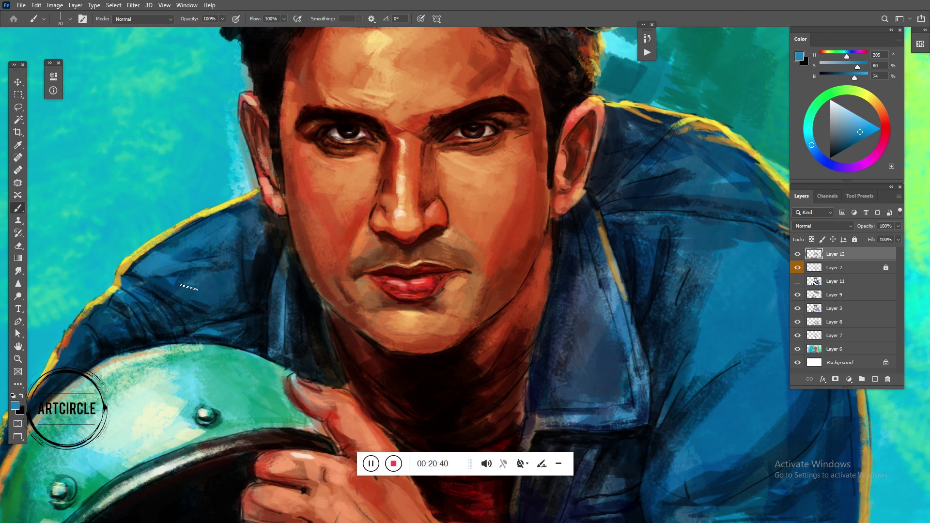
{"action": "left_click_drag", "start_coordinate": [289, 264], "coordinate": [291, 339]}
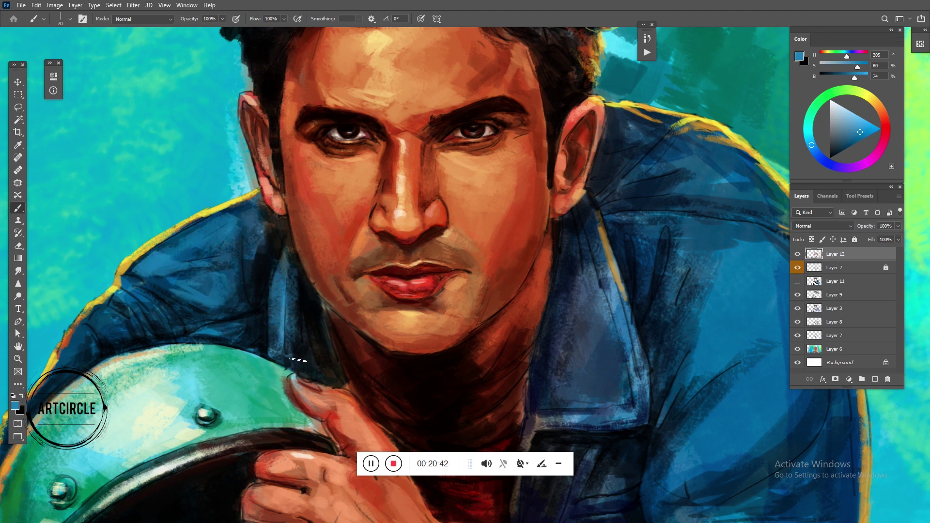
{"action": "left_click_drag", "start_coordinate": [280, 277], "coordinate": [242, 273]}
{"action": "scroll", "coordinate": [218, 217], "scroll_direction": "down", "scroll_amount": 5}
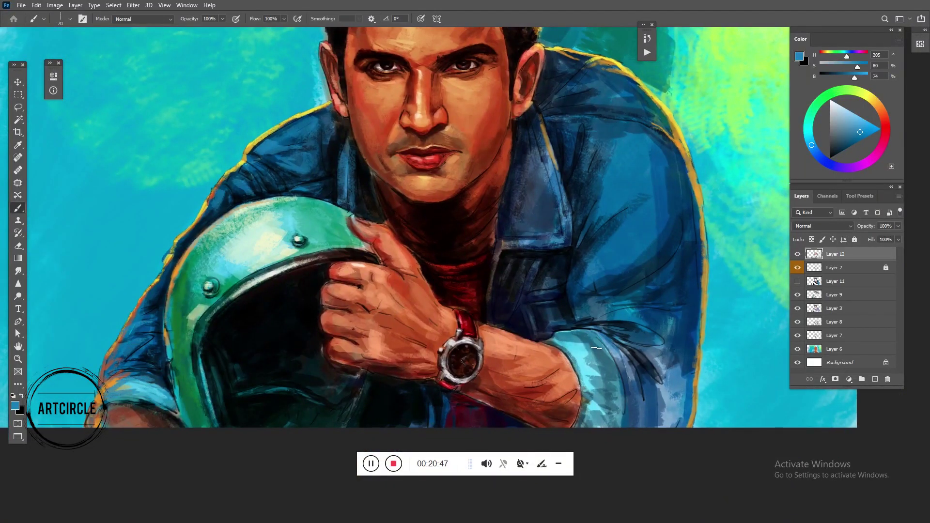
- Add light cyan marks on a jacket fold, then dab red-orange on the collar with a smaller brush
{"action": "left_click", "coordinate": [582, 388], "text": "alt"}
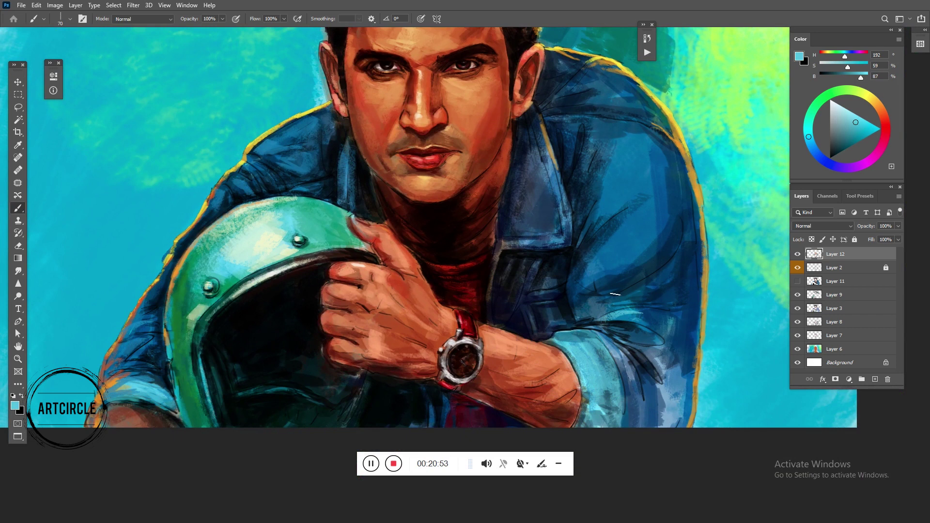
{"action": "left_click_drag", "start_coordinate": [581, 300], "coordinate": [533, 306]}
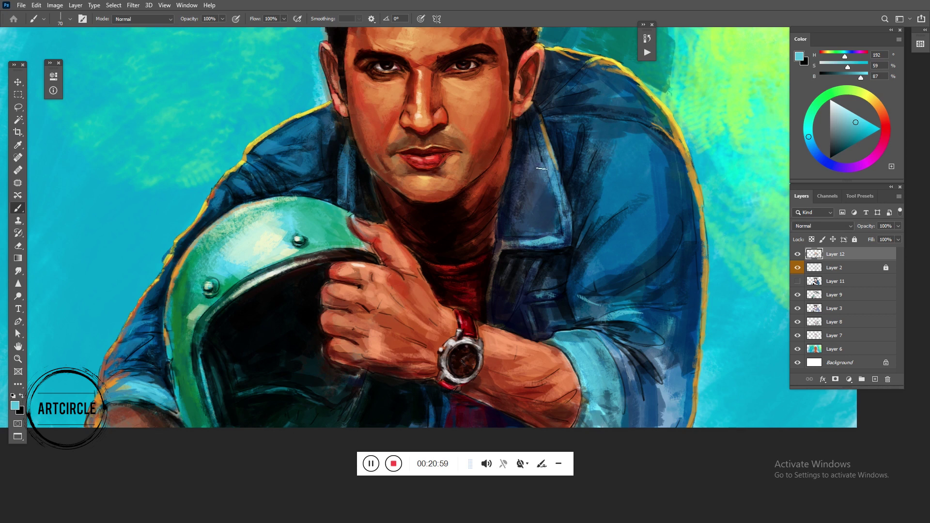
{"action": "left_click", "coordinate": [885, 118]}
{"action": "left_click", "coordinate": [868, 121]}
{"action": "key", "text": "bracketleft"}
{"action": "key", "text": "bracketleft"}
{"action": "key", "text": "bracketleft"}
{"action": "key", "text": "bracketleft"}
{"action": "left_click_drag", "start_coordinate": [532, 118], "coordinate": [534, 130]}
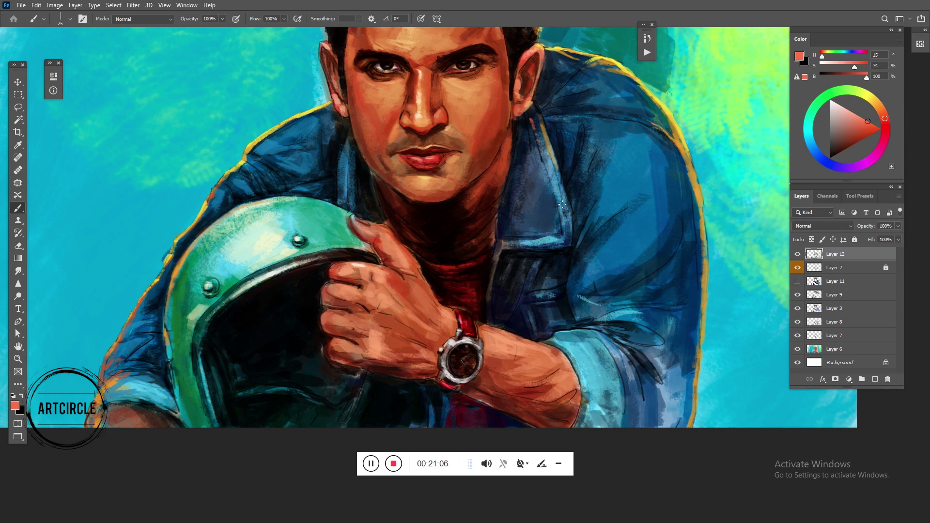
- Run thin reddish highlights along the collar edge, the collar seam and the shoulder
{"action": "left_click_drag", "start_coordinate": [502, 240], "coordinate": [533, 240]}
{"action": "left_click_drag", "start_coordinate": [521, 237], "coordinate": [559, 235]}
{"action": "left_click_drag", "start_coordinate": [581, 107], "coordinate": [639, 112]}
{"action": "left_click_drag", "start_coordinate": [551, 112], "coordinate": [588, 117]}
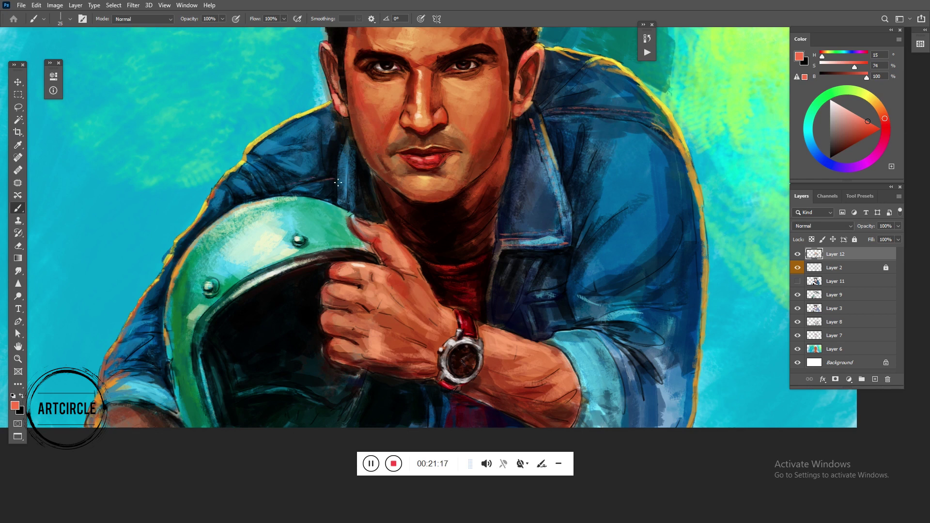
{"action": "left_click_drag", "start_coordinate": [272, 178], "coordinate": [282, 190]}
{"action": "left_click_drag", "start_coordinate": [394, 291], "coordinate": [379, 282]}
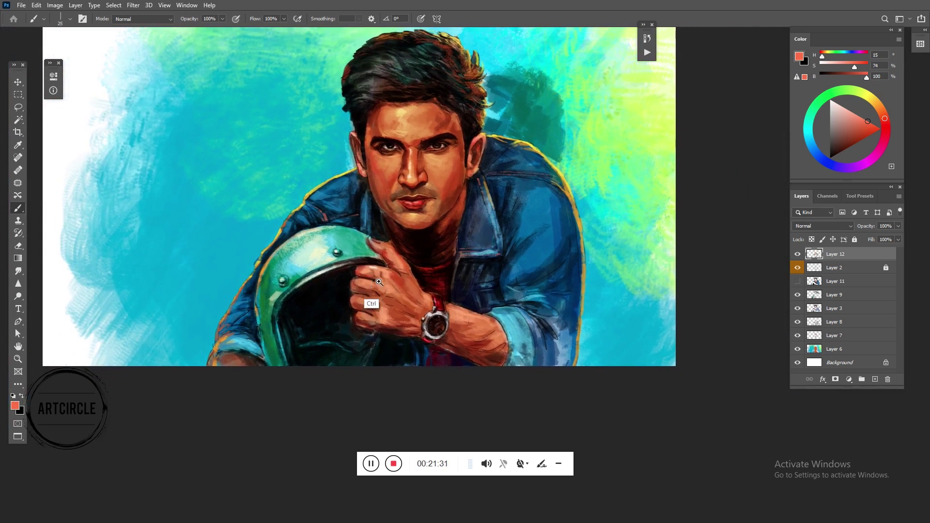
- Paint a peach skin tone onto the knuckles, then sample red-browns around the neck and mouth
{"action": "left_click", "coordinate": [408, 135], "text": "alt"}
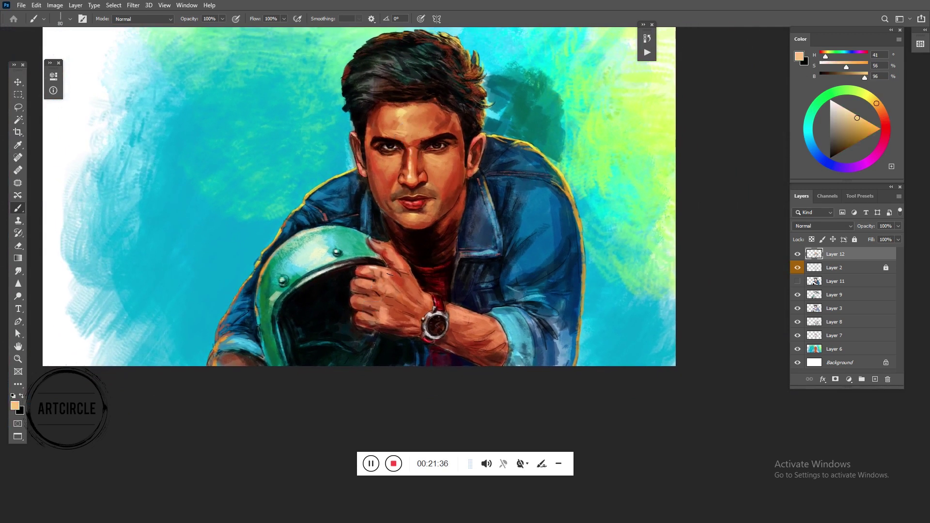
{"action": "mouse_move", "coordinate": [363, 285]}
{"action": "left_mouse_down"}
{"action": "mouse_move", "coordinate": [402, 269]}
{"action": "mouse_move", "coordinate": [431, 300]}
{"action": "mouse_move", "coordinate": [492, 319]}
{"action": "left_mouse_up"}
{"action": "key", "text": "alt"}
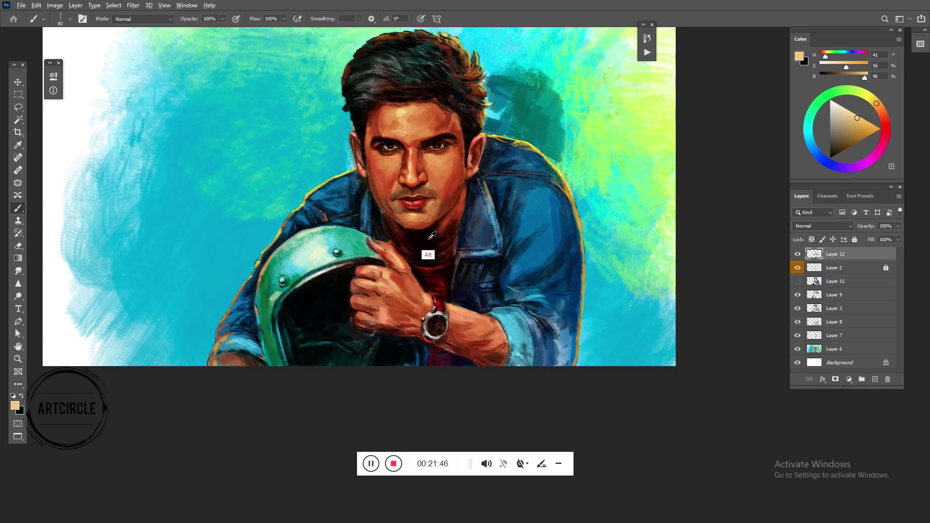
{"action": "left_click", "coordinate": [444, 227], "text": "alt"}
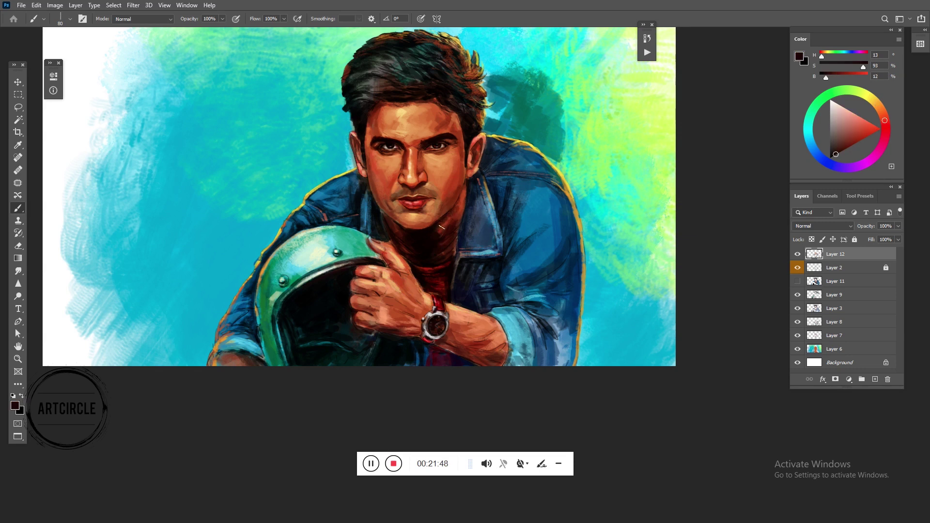
{"action": "left_click", "coordinate": [454, 217], "text": "alt"}
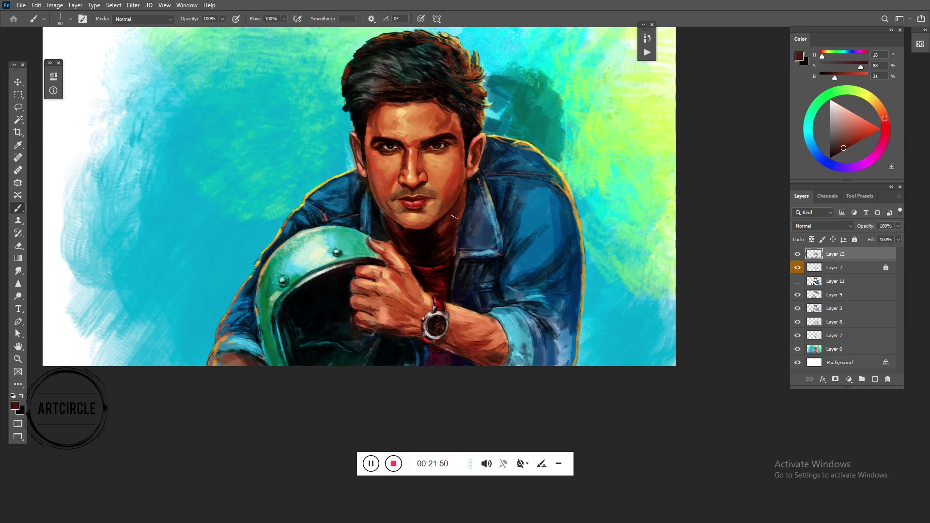
{"action": "left_click", "coordinate": [447, 235], "text": "alt"}
{"action": "left_click", "coordinate": [452, 237], "text": "alt"}
{"action": "left_click", "coordinate": [396, 191], "text": "alt"}
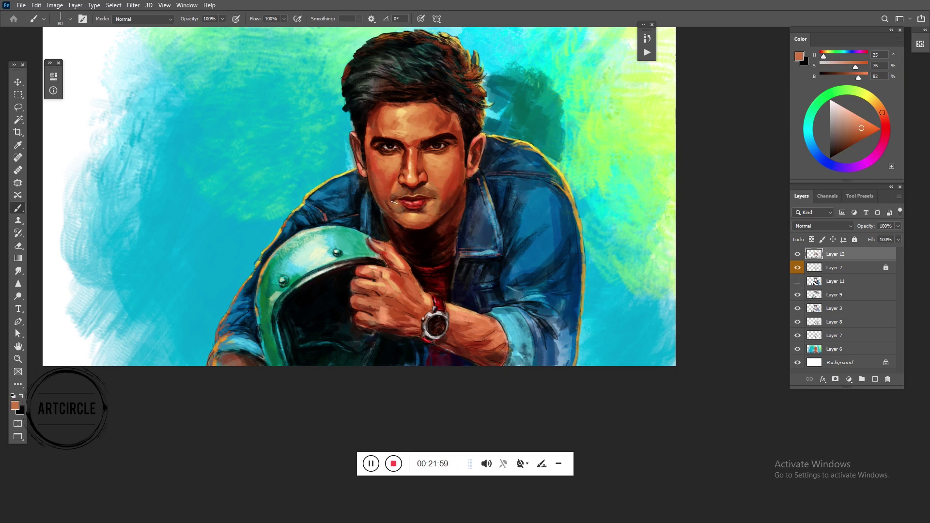
- With a smaller brush, sample face and brow tones, settling on a dark reddish-brown near the eye
{"action": "key", "text": "bracketleft"}
{"action": "key", "text": "bracketleft"}
{"action": "left_click", "coordinate": [415, 137], "text": "alt"}
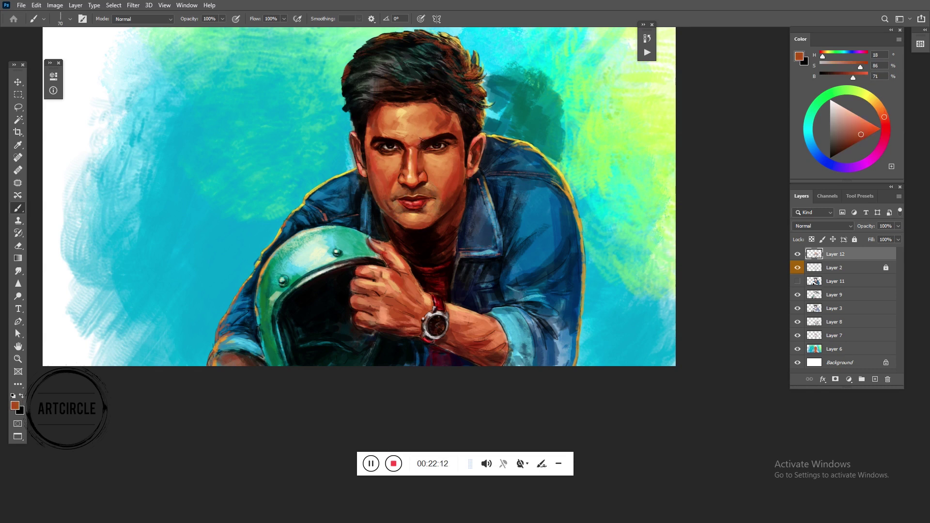
{"action": "left_click", "coordinate": [425, 136], "text": "alt"}
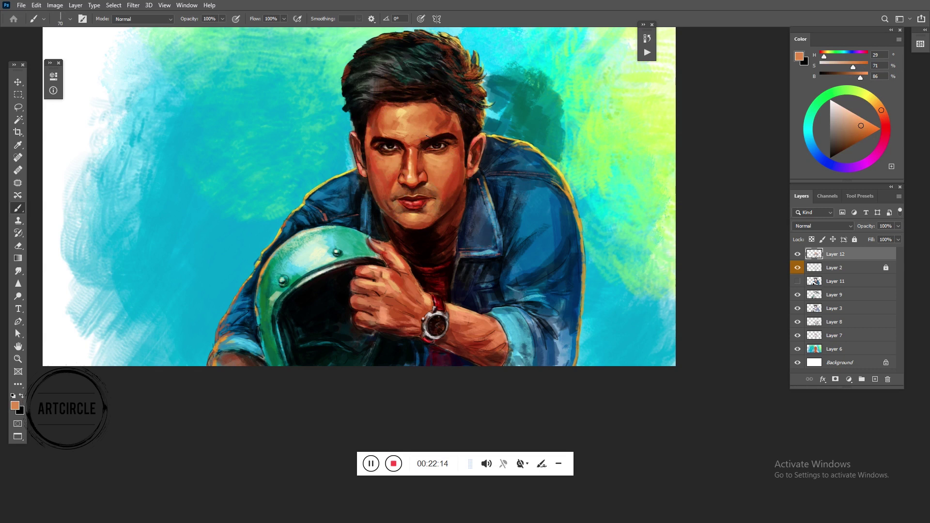
{"action": "left_click", "coordinate": [430, 144], "text": "alt"}
{"action": "left_click", "coordinate": [399, 156], "text": "alt"}
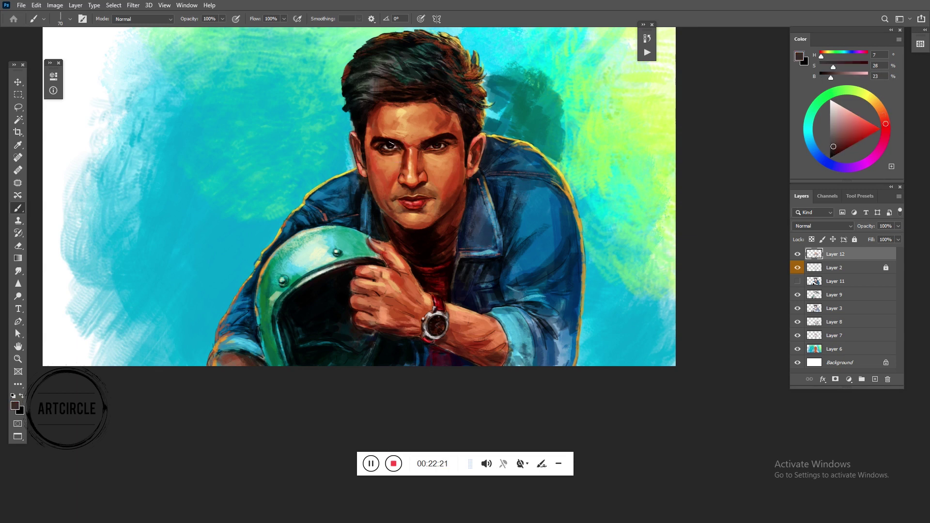
{"action": "left_click", "coordinate": [386, 145], "text": "alt"}
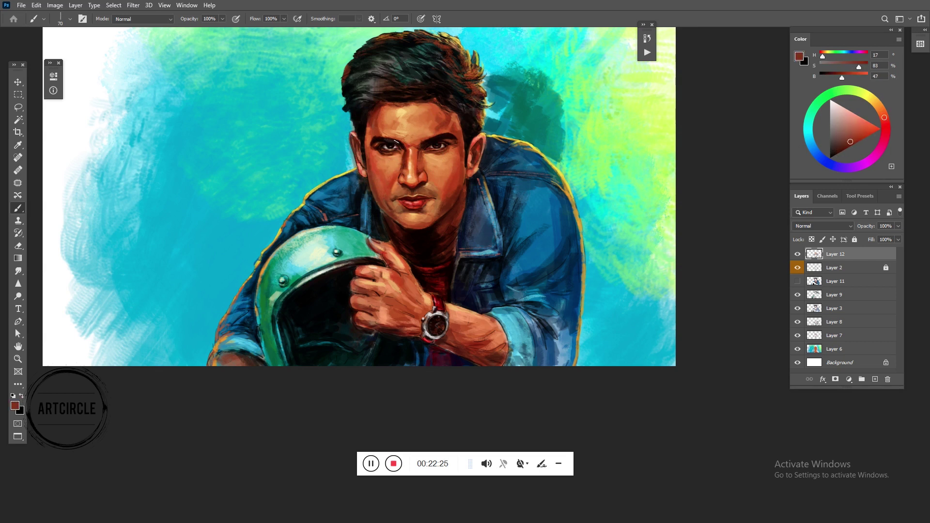
{"action": "left_click", "coordinate": [383, 145], "text": "alt"}
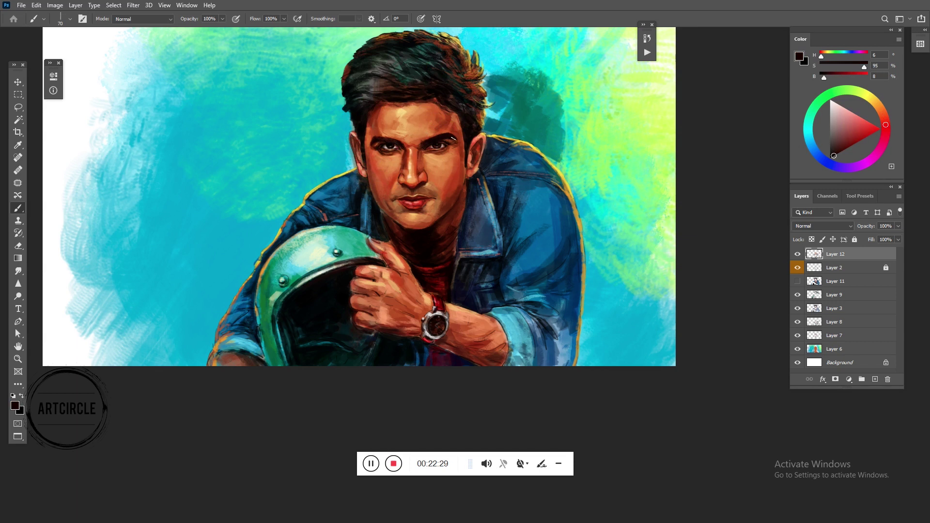
{"action": "left_click", "coordinate": [458, 141], "text": "alt"}
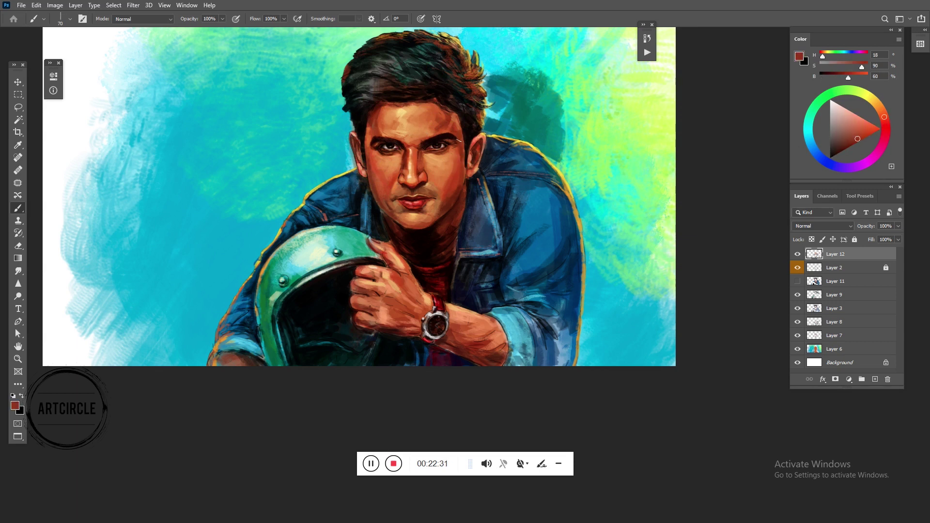
{"action": "left_click", "coordinate": [446, 140], "text": "alt"}
{"action": "scroll", "coordinate": [465, 130], "scroll_direction": "up", "scroll_amount": 5}
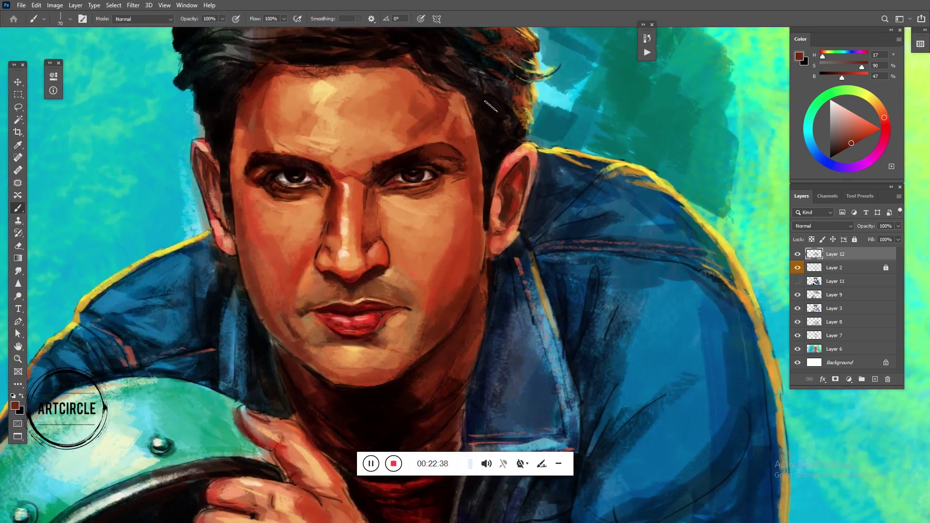
- Sample near-black beside the eye and darken the eye's inner corner with a smaller brush
{"action": "left_click", "coordinate": [412, 180], "text": "alt"}
{"action": "key", "text": "bracketleft"}
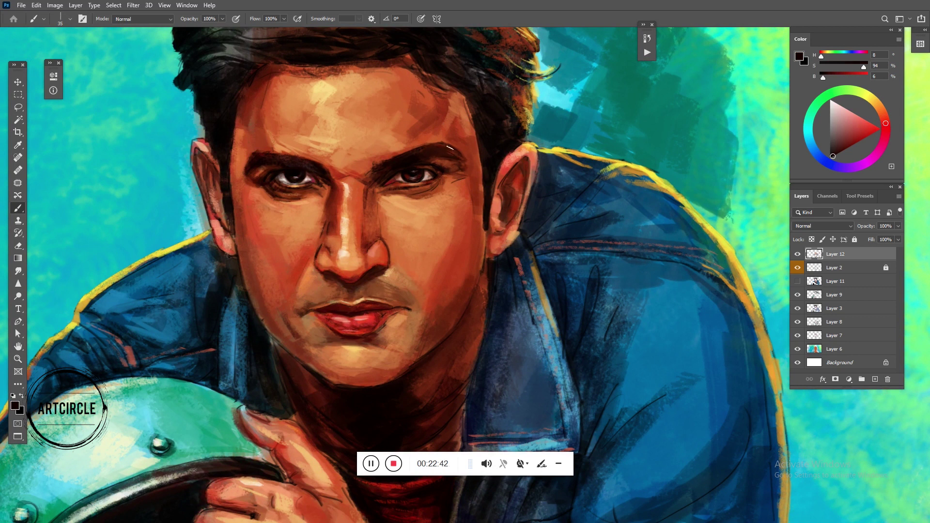
{"action": "key", "text": "alt"}
{"action": "left_click", "coordinate": [407, 169], "text": "alt"}
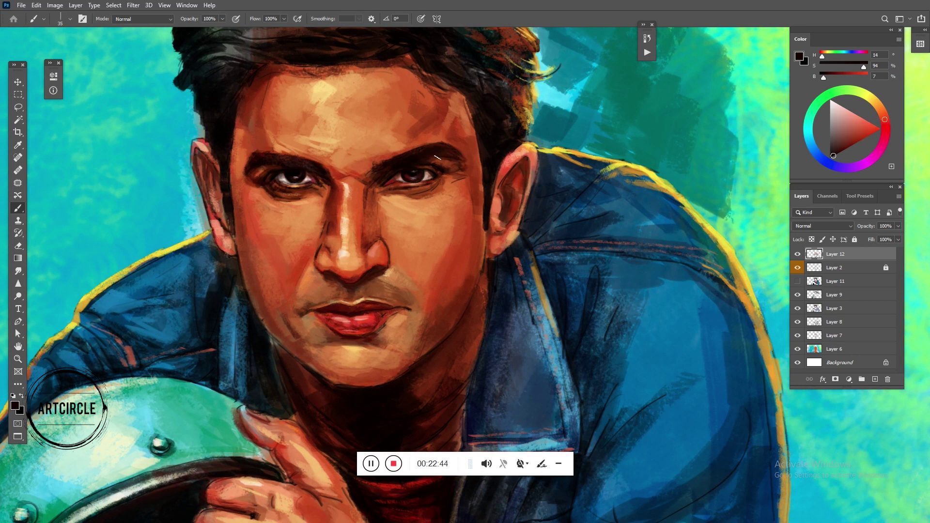
{"action": "left_click_drag", "start_coordinate": [385, 174], "coordinate": [369, 187]}
- Switch the paint colour through light peach and red, ending on black with a finer brush
{"action": "left_click", "coordinate": [860, 117]}
{"action": "left_click_drag", "start_coordinate": [884, 120], "coordinate": [882, 112]}
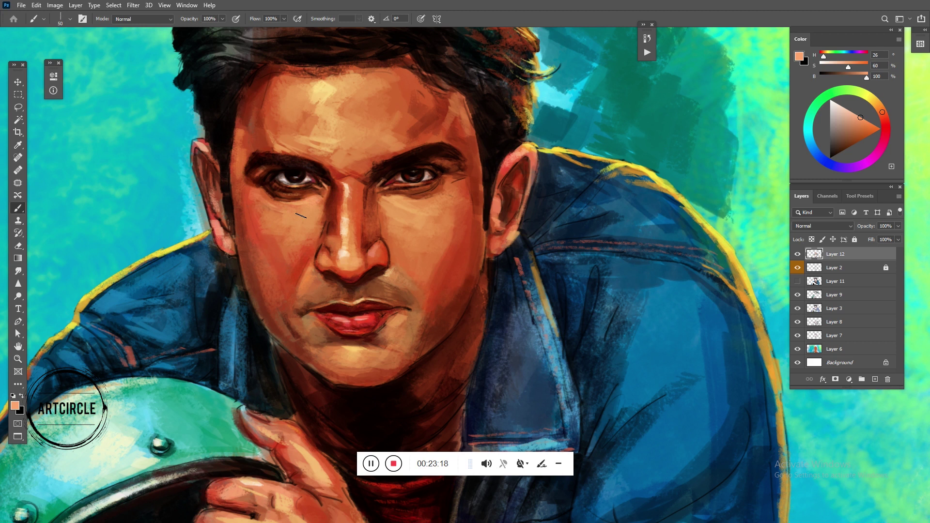
{"action": "key", "text": "bracketright"}
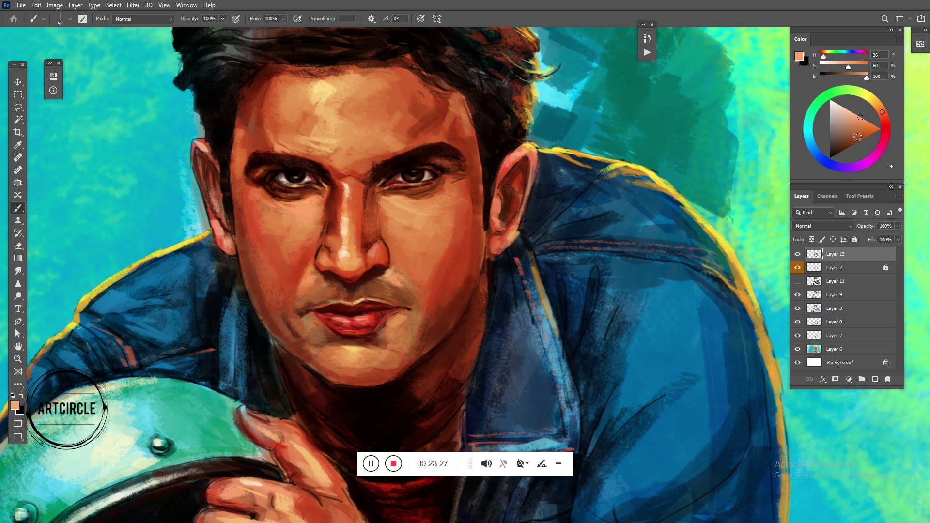
{"action": "left_click_drag", "start_coordinate": [897, 120], "coordinate": [890, 132]}
{"action": "key", "text": "bracketleft"}
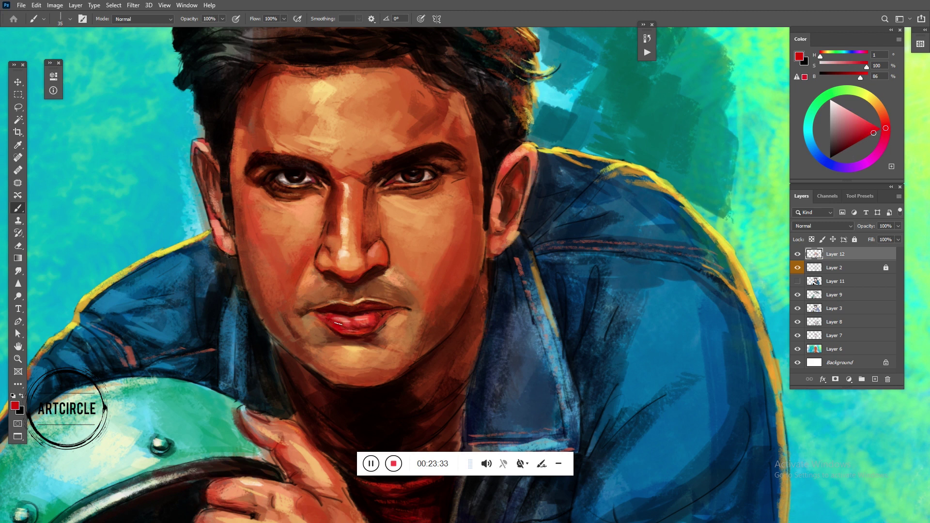
{"action": "left_click", "coordinate": [346, 335], "text": "alt"}
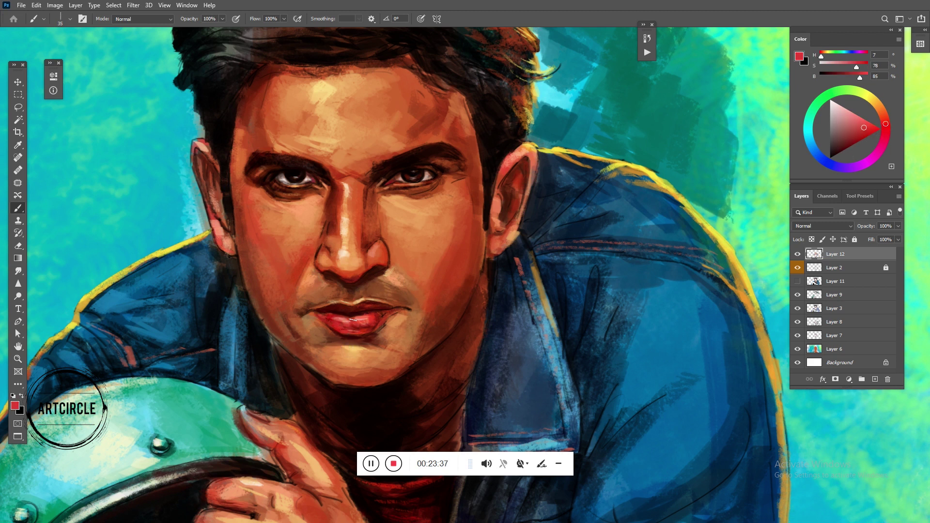
{"action": "left_click_drag", "start_coordinate": [860, 145], "coordinate": [829, 158]}
{"action": "key", "text": "bracketleft"}
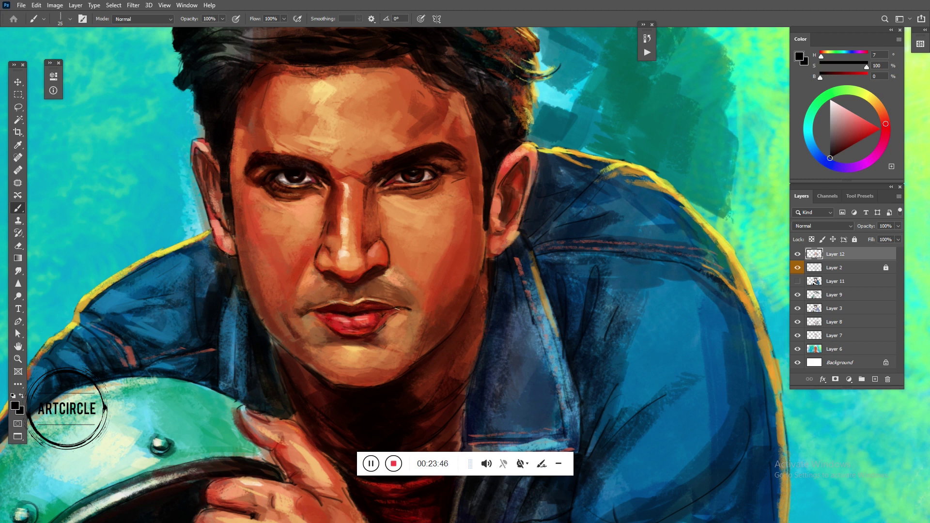
- Darken the right lip corner with very dark red, then sample deeper lip reds
{"action": "left_click", "coordinate": [379, 311], "text": "alt"}
{"action": "left_click_drag", "start_coordinate": [381, 313], "coordinate": [396, 311]}
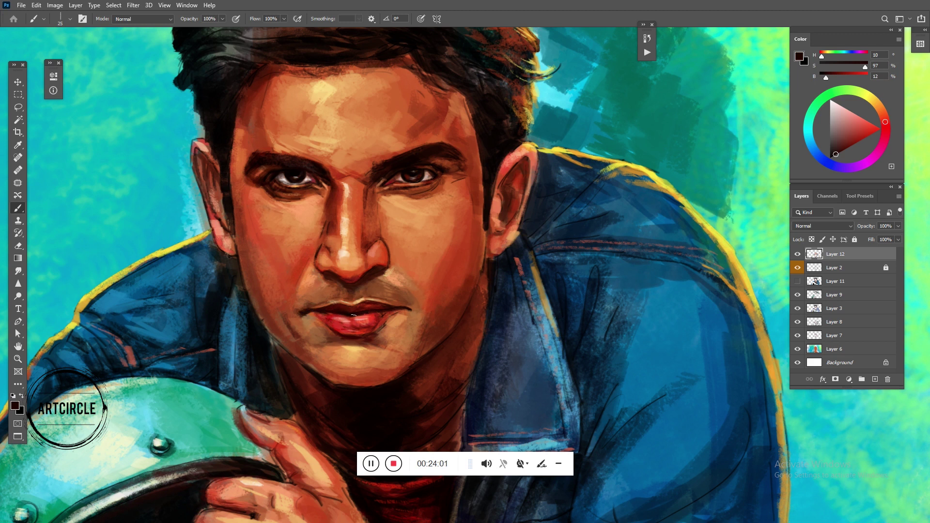
{"action": "left_click", "coordinate": [339, 308], "text": "alt"}
{"action": "left_click", "coordinate": [337, 312], "text": "alt"}
- Pick black, then light peach and skin tones, and set brush opacity to 60%
{"action": "left_click", "coordinate": [830, 158]}
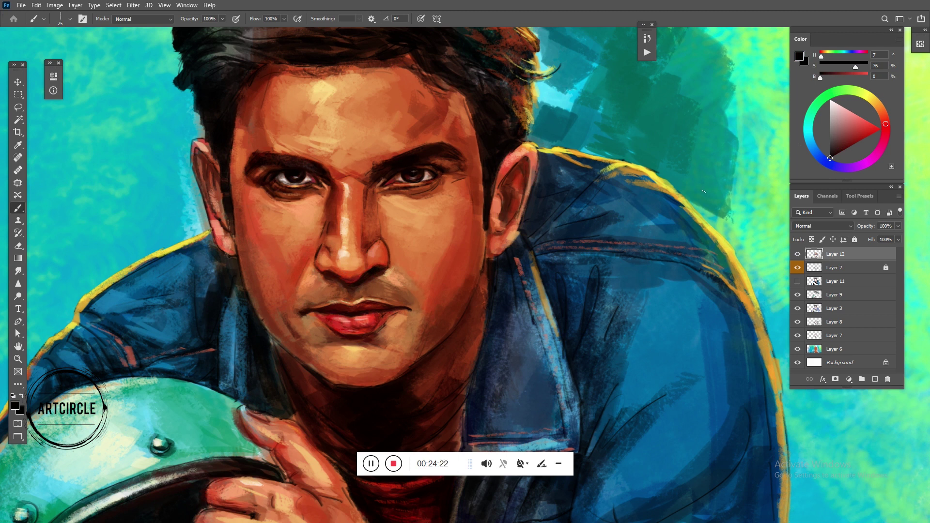
{"action": "left_click", "coordinate": [764, 133], "text": "alt"}
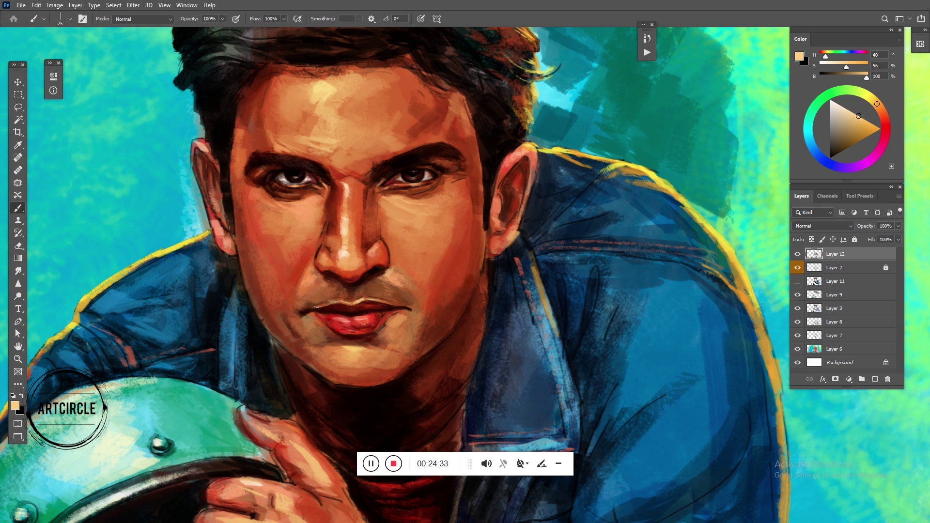
{"action": "left_click", "coordinate": [309, 338], "text": "alt"}
{"action": "left_click", "coordinate": [509, 264], "text": "alt"}
{"action": "left_click", "coordinate": [315, 345], "text": "alt"}
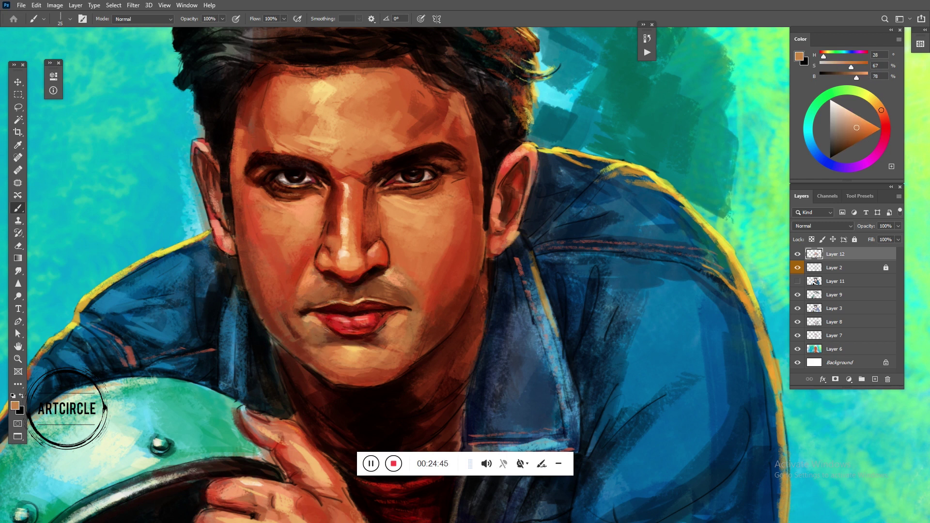
{"action": "key", "text": "6"}
- Brighten the chin and lower lip and lighten the skin under the left eye
{"action": "left_click", "coordinate": [331, 357], "text": "alt"}
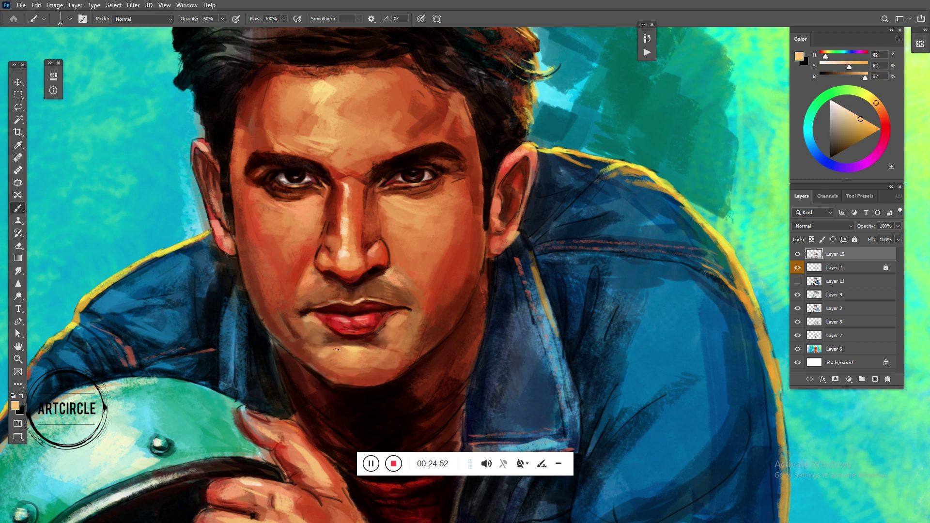
{"action": "left_click_drag", "start_coordinate": [324, 351], "coordinate": [312, 323]}
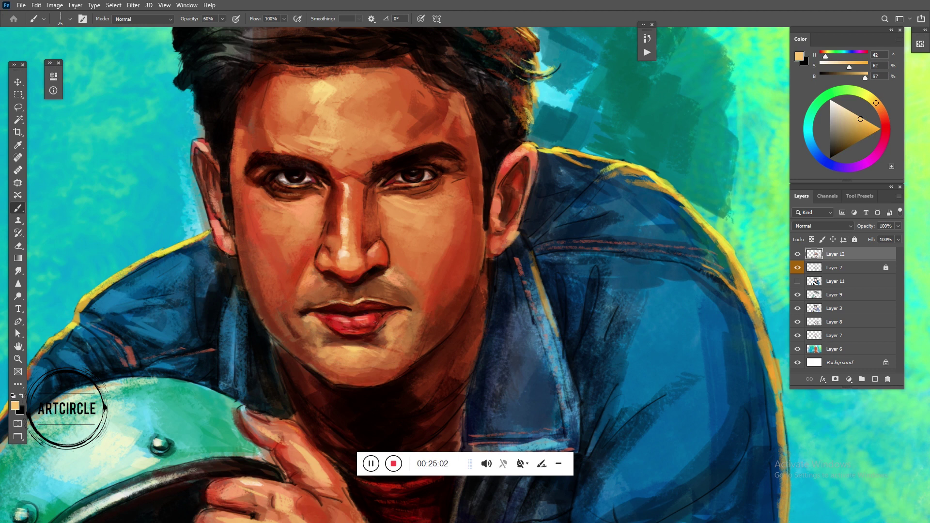
{"action": "left_click_drag", "start_coordinate": [376, 316], "coordinate": [359, 322]}
{"action": "left_click", "coordinate": [378, 251], "text": "alt"}
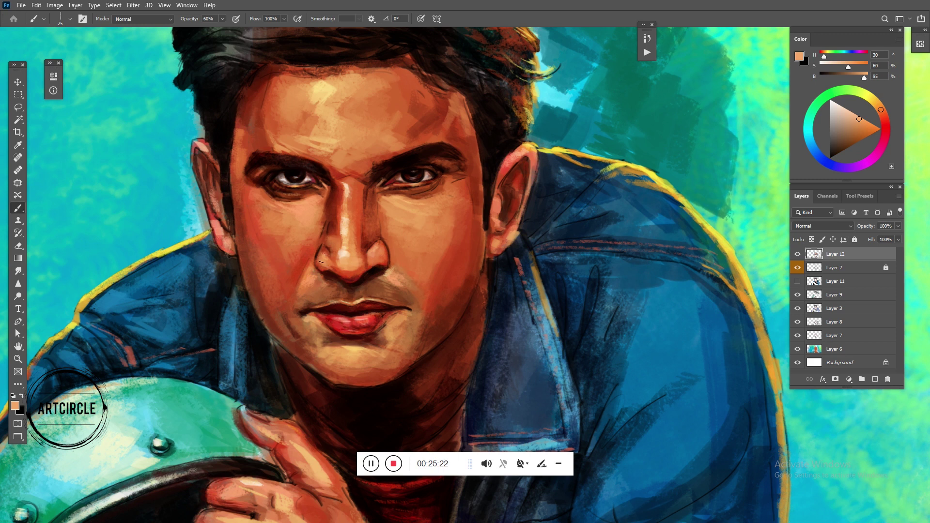
{"action": "left_click", "coordinate": [344, 284], "text": "alt"}
{"action": "left_click", "coordinate": [316, 91], "text": "alt"}
{"action": "left_click_drag", "start_coordinate": [303, 209], "coordinate": [281, 202]}
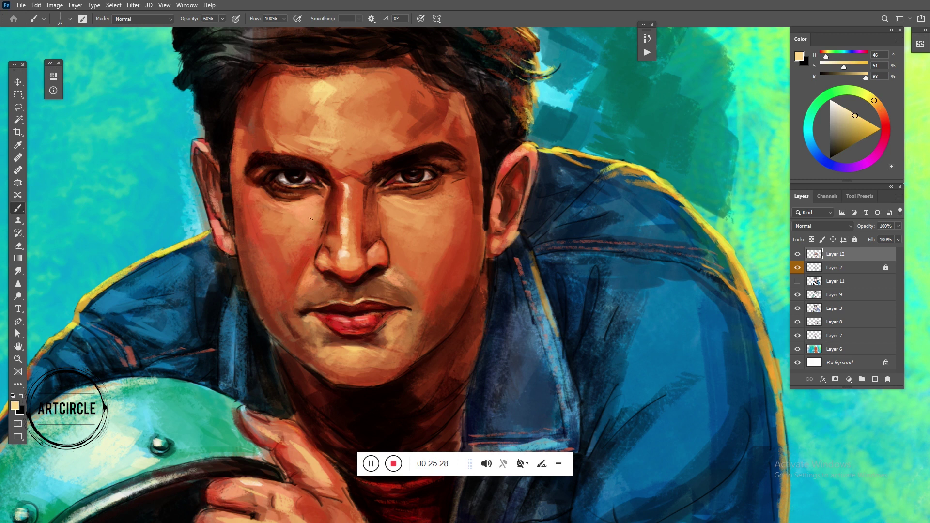
- Fit the whole painting in view, dab the hair tip, and sample background teal and cyan
{"action": "left_click_drag", "start_coordinate": [310, 249], "coordinate": [264, 257]}
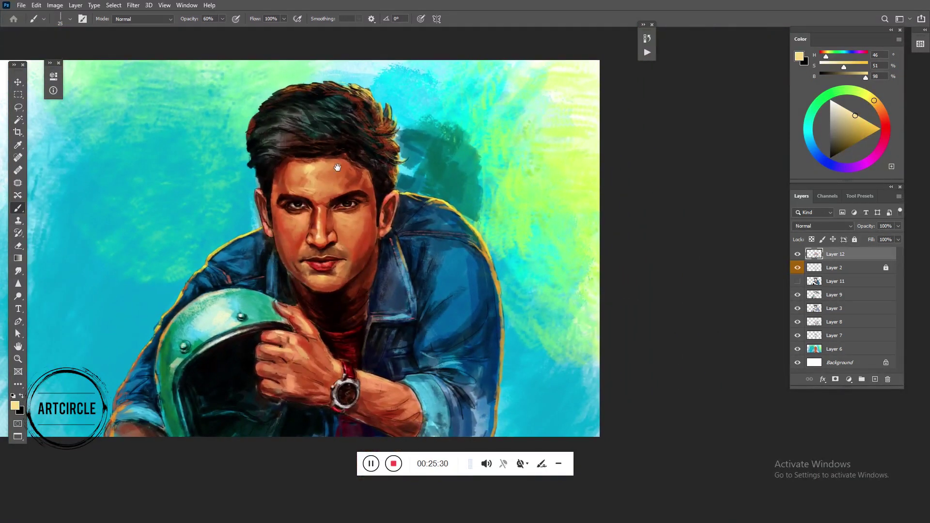
{"action": "key", "text": "ctrl+0"}
{"action": "left_click_drag", "start_coordinate": [503, 169], "coordinate": [499, 164]}
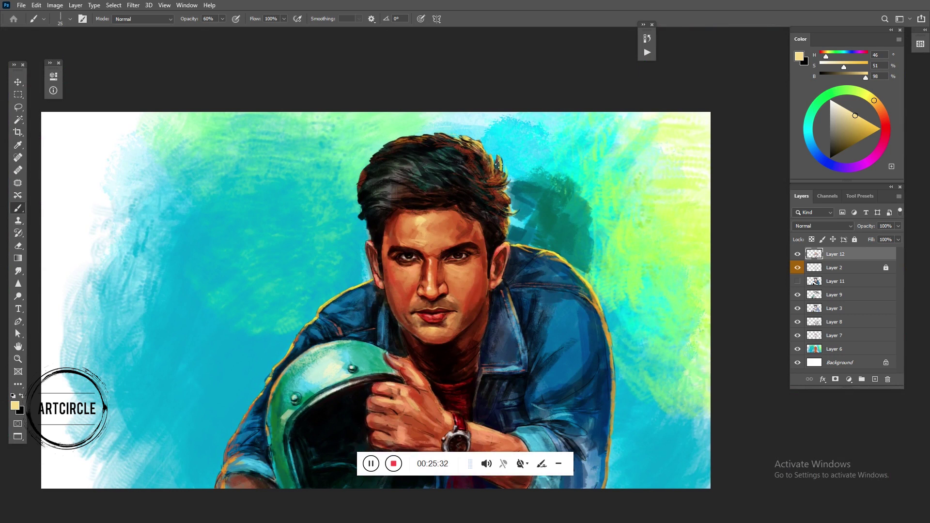
{"action": "left_click", "coordinate": [369, 197], "text": "alt"}
{"action": "left_click", "coordinate": [352, 217], "text": "alt"}
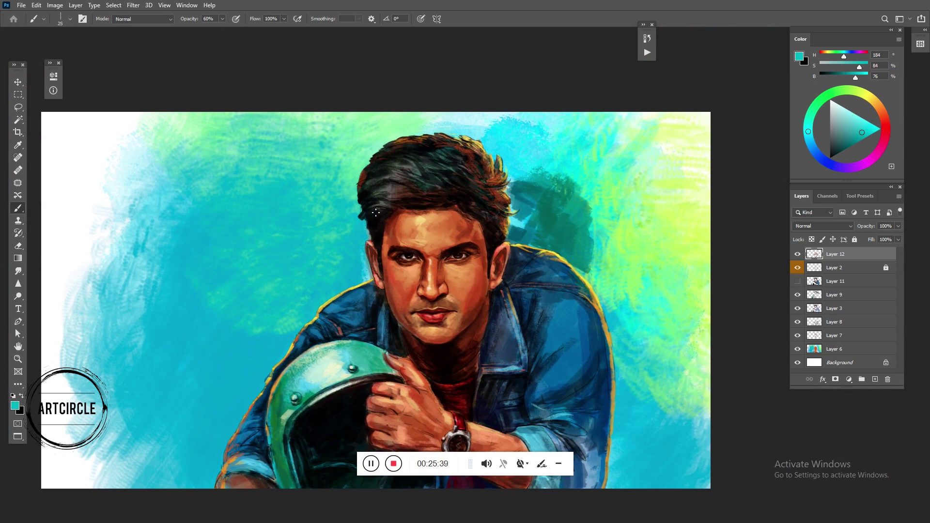
{"action": "left_click", "coordinate": [358, 213], "text": "alt"}
- Add a new empty layer and switch to the MA Brush No. 6-5 preset at half size
{"action": "left_click", "coordinate": [875, 379]}
{"action": "left_click", "coordinate": [379, 228], "text": "alt"}
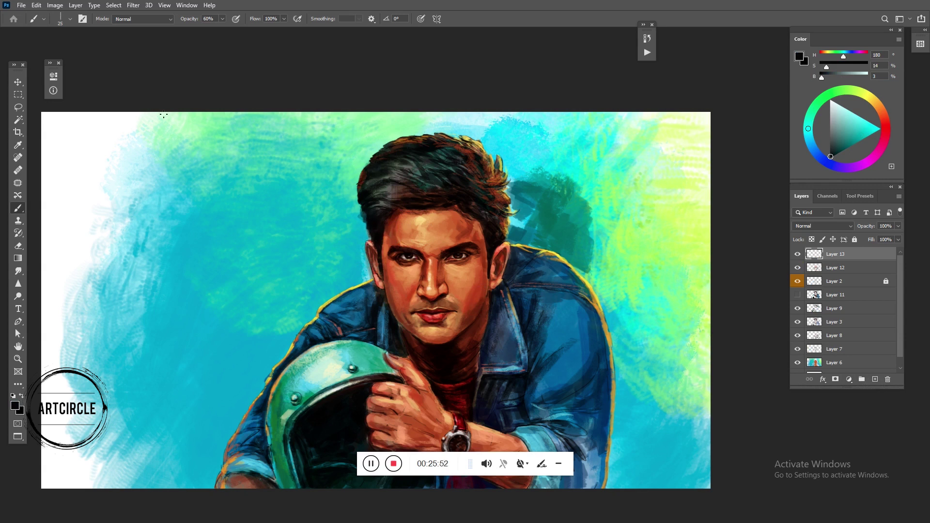
{"action": "left_click", "coordinate": [70, 19]}
{"action": "left_click", "coordinate": [125, 129]}
{"action": "left_click", "coordinate": [743, 186]}
{"action": "key", "text": "bracketleft"}
{"action": "key", "text": "bracketleft"}
{"action": "key", "text": "bracketleft"}
- Set the paint colour to pale yellow at full opacity with a slightly larger brush
{"action": "left_click", "coordinate": [868, 121]}
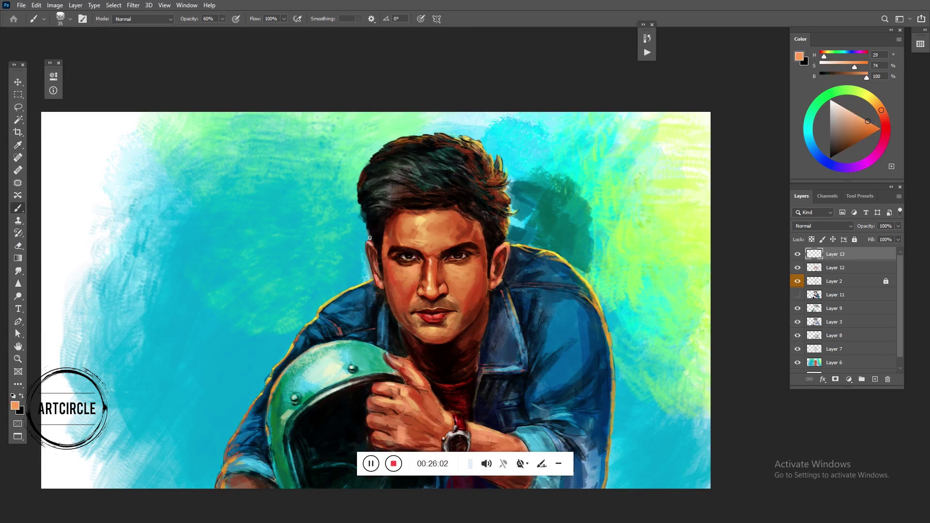
{"action": "key", "text": "0"}
{"action": "key", "text": "bracketright"}
{"action": "key", "text": "bracketright"}
{"action": "left_click", "coordinate": [873, 99]}
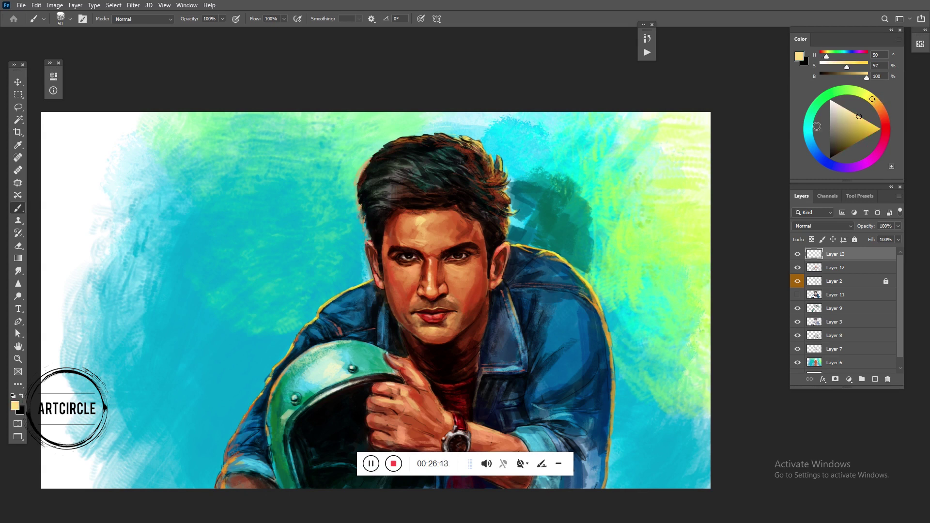
{"action": "key", "text": "ctrl+plus"}
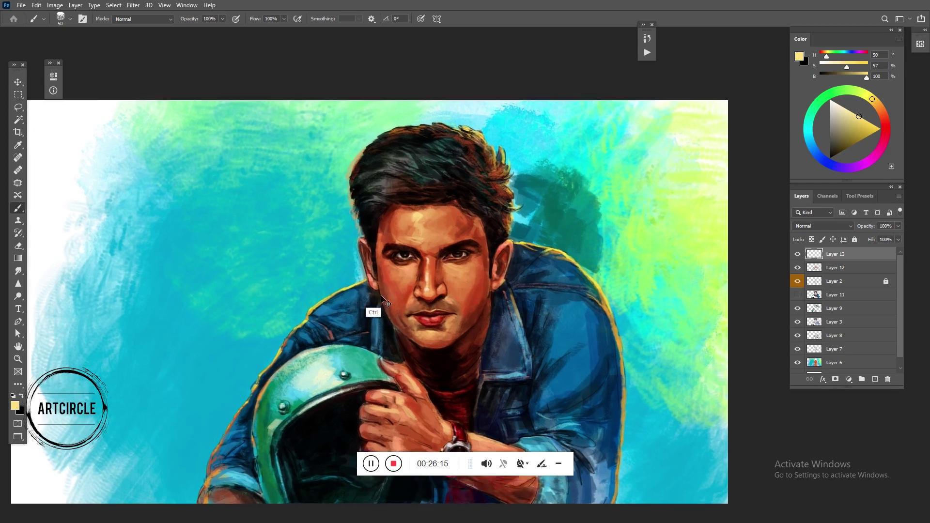
- Zoom in on the forehead and paint pale-yellow strokes along the hair edge with MA Brush 7-1
{"action": "key", "text": "ctrl+plus"}
{"action": "left_click_drag", "start_coordinate": [229, 162], "coordinate": [478, 335]}
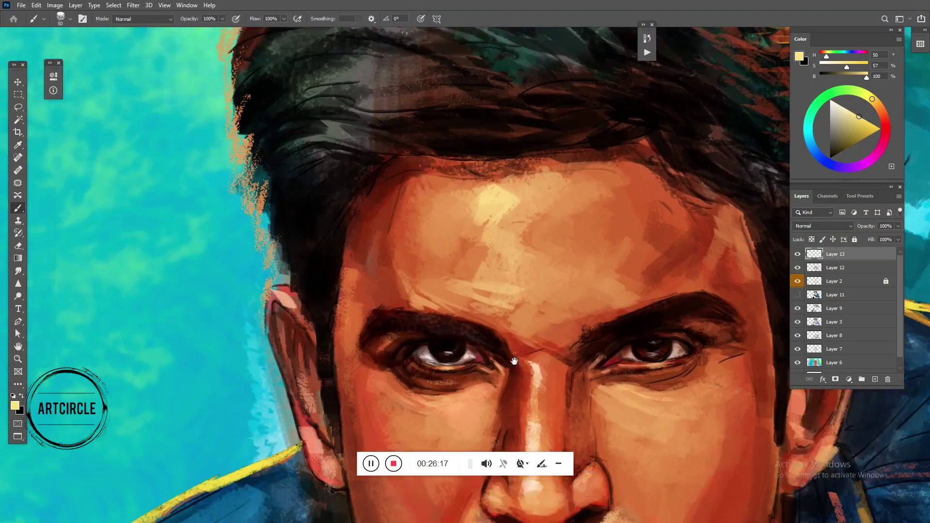
{"action": "key", "text": "bracketleft"}
{"action": "key", "text": "bracketleft"}
{"action": "key", "text": "bracketleft"}
{"action": "left_click_drag", "start_coordinate": [341, 213], "coordinate": [329, 239]}
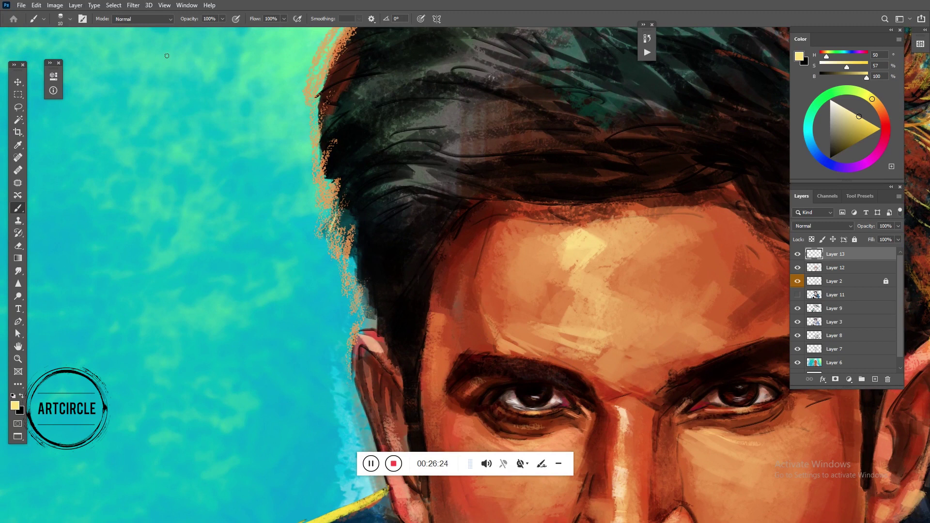
{"action": "left_click", "coordinate": [70, 19]}
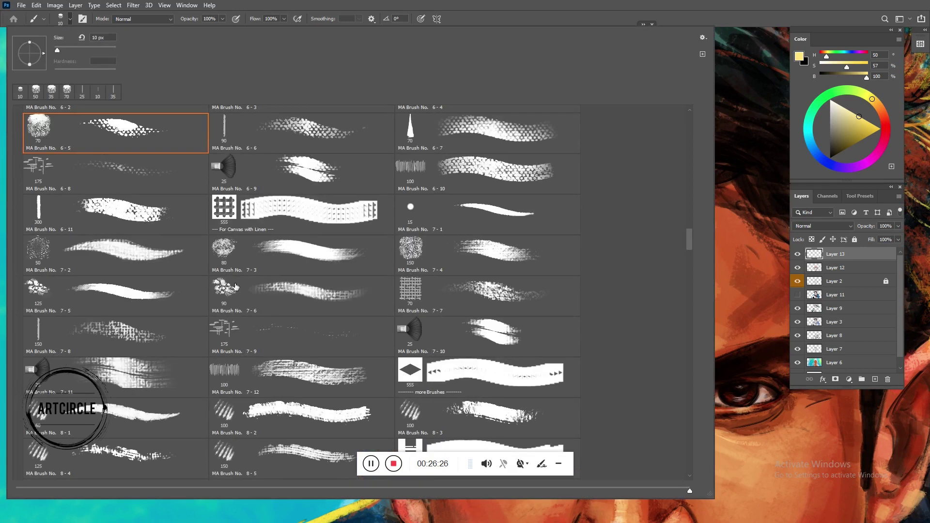
{"action": "left_click", "coordinate": [506, 218]}
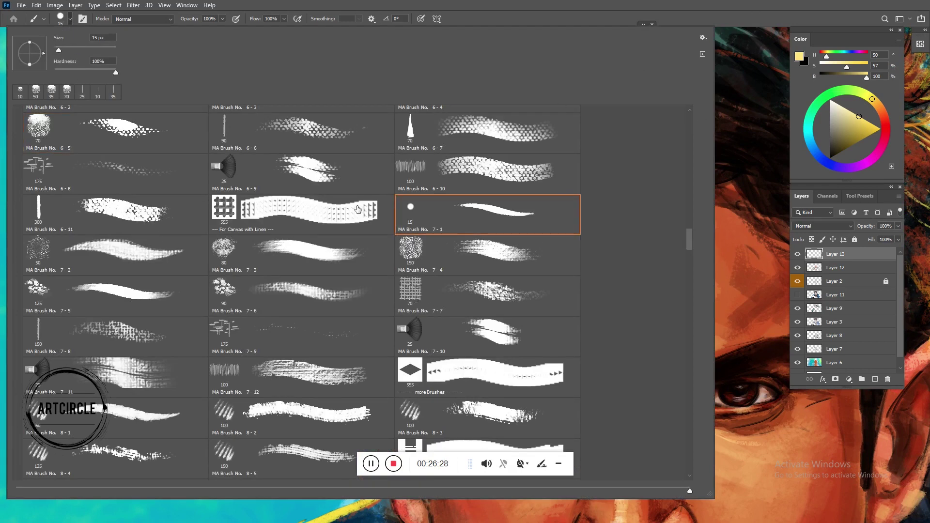
{"action": "key", "text": "Return"}
{"action": "left_click_drag", "start_coordinate": [340, 203], "coordinate": [335, 269]}
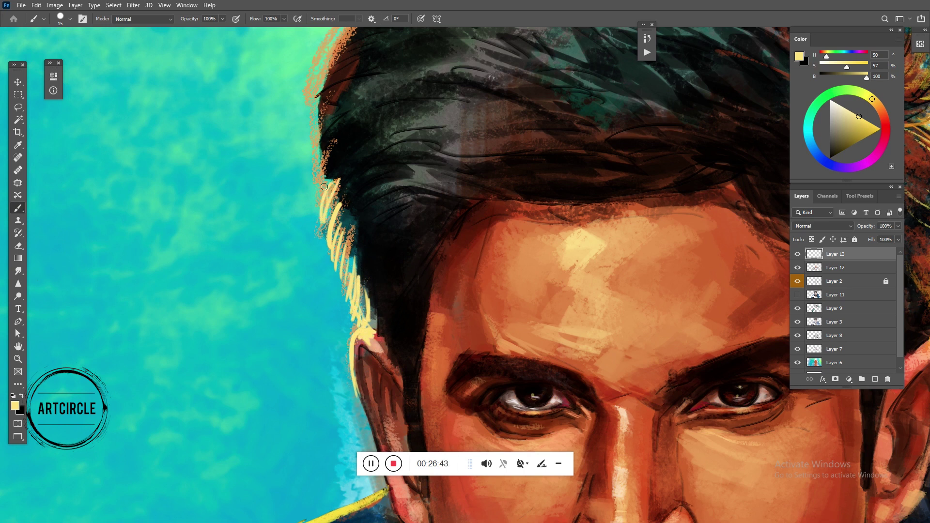
{"action": "scroll", "coordinate": [343, 137], "scroll_direction": "down", "scroll_amount": 5}
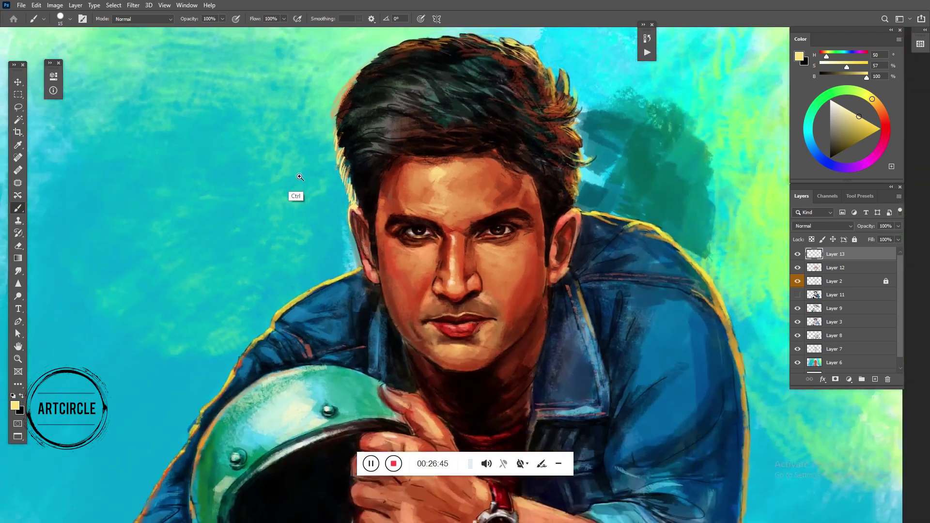
- Pick red then black in the Color panel, zooming out to see the whole painting
{"action": "left_click_drag", "start_coordinate": [365, 135], "coordinate": [379, 230]}
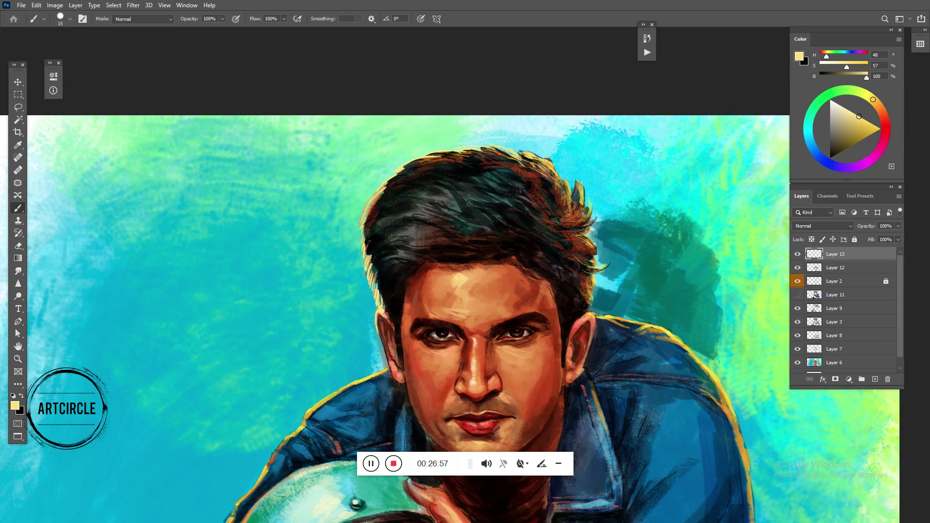
{"action": "left_click", "coordinate": [884, 118]}
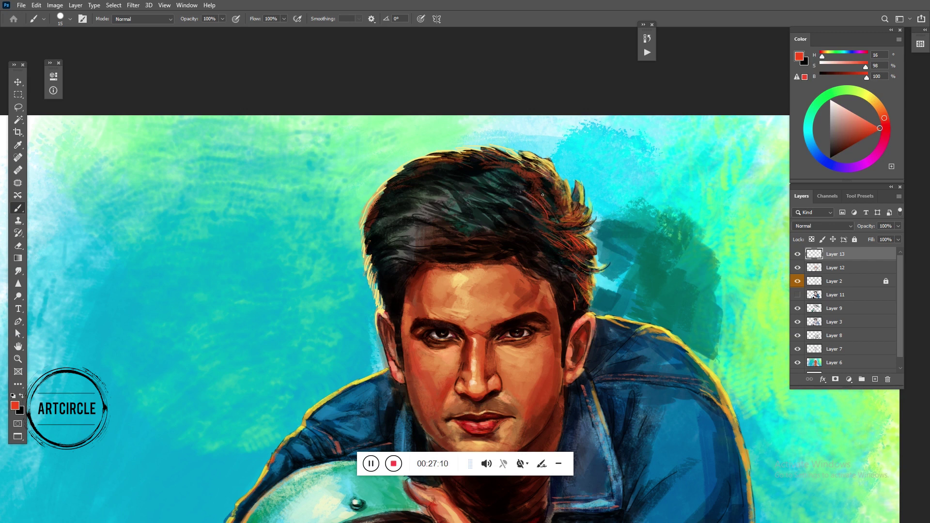
{"action": "left_click", "coordinate": [568, 217], "text": "alt"}
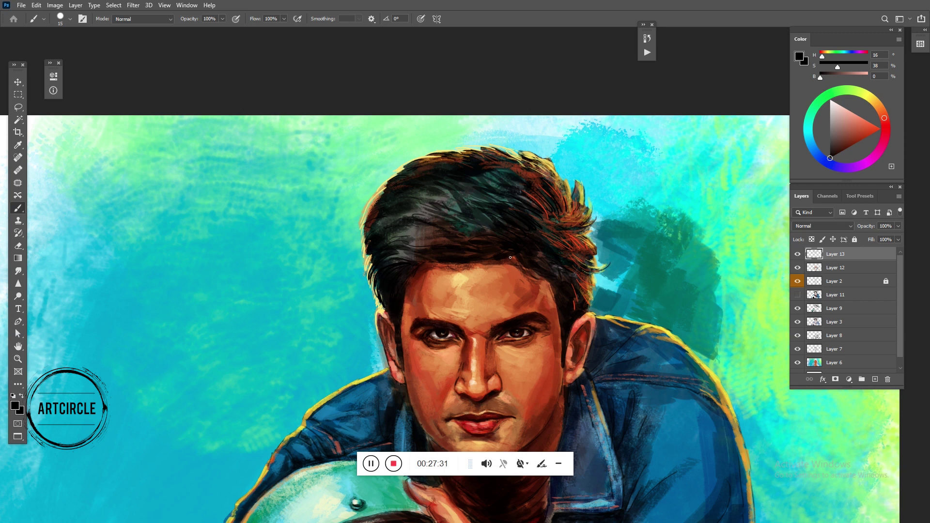
{"action": "scroll", "coordinate": [510, 257], "scroll_direction": "down", "scroll_amount": 3}
{"action": "left_click_drag", "start_coordinate": [520, 336], "coordinate": [484, 247]}
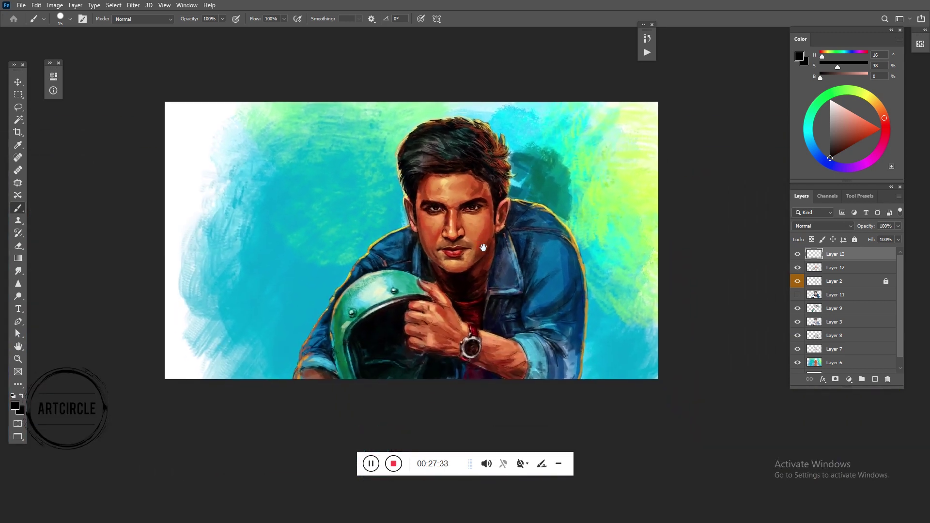
- Pick a light yellow and switch to the large textured bristle brush MA Brush 7-6
{"action": "scroll", "coordinate": [470, 296], "scroll_direction": "up", "scroll_amount": 1}
{"action": "left_click", "coordinate": [580, 213], "text": "alt"}
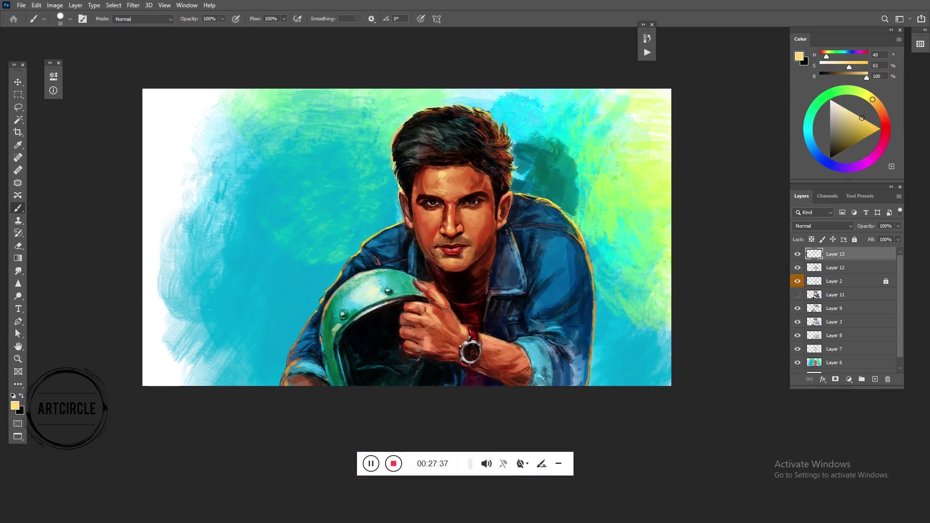
{"action": "left_click", "coordinate": [875, 100]}
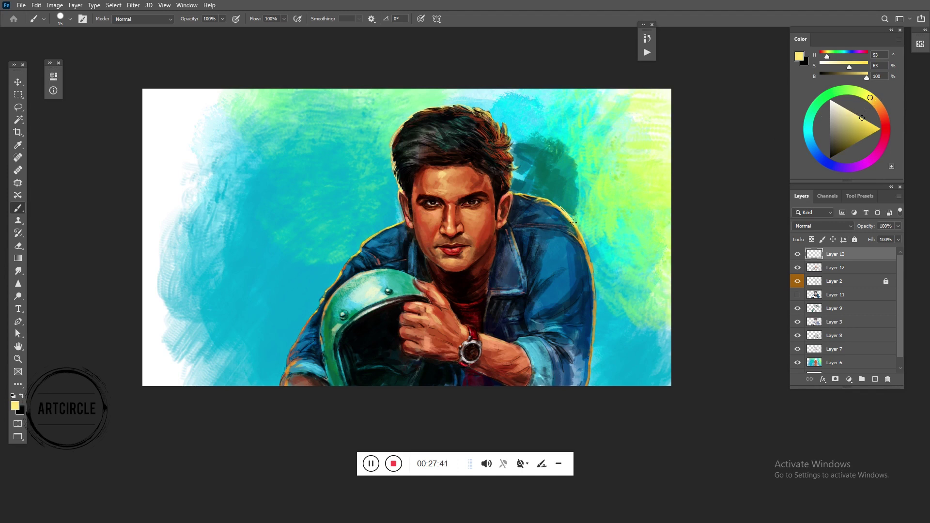
{"action": "key", "text": "ctrl"}
{"action": "left_click", "coordinate": [70, 19]}
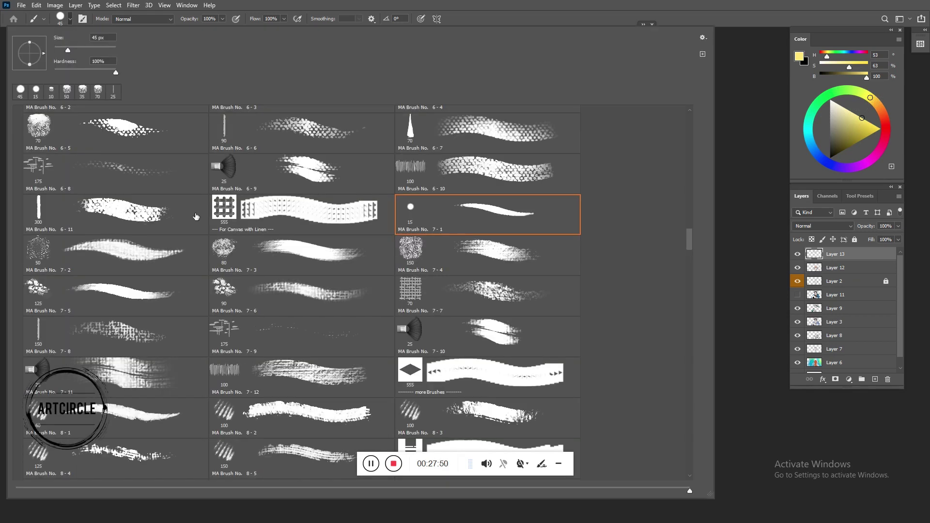
{"action": "left_click", "coordinate": [124, 218]}
{"action": "left_click", "coordinate": [307, 300]}
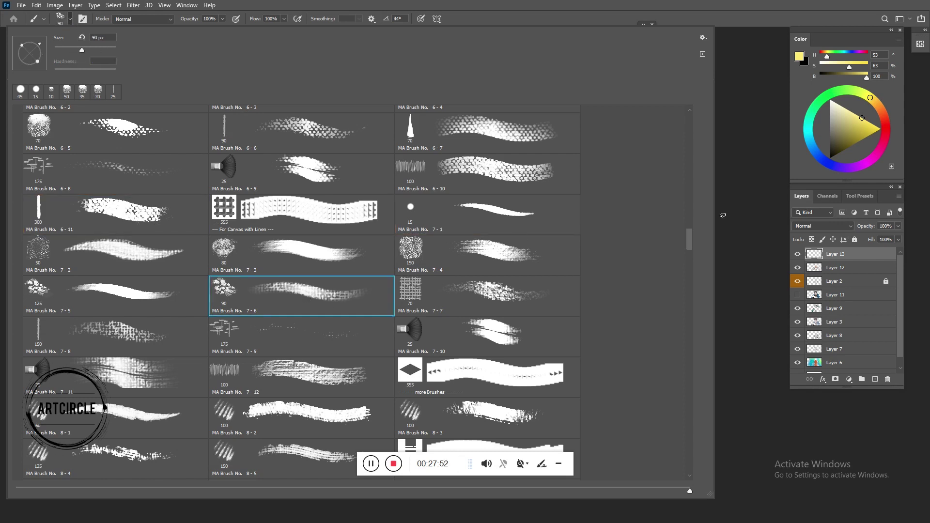
{"action": "left_click", "coordinate": [768, 219]}
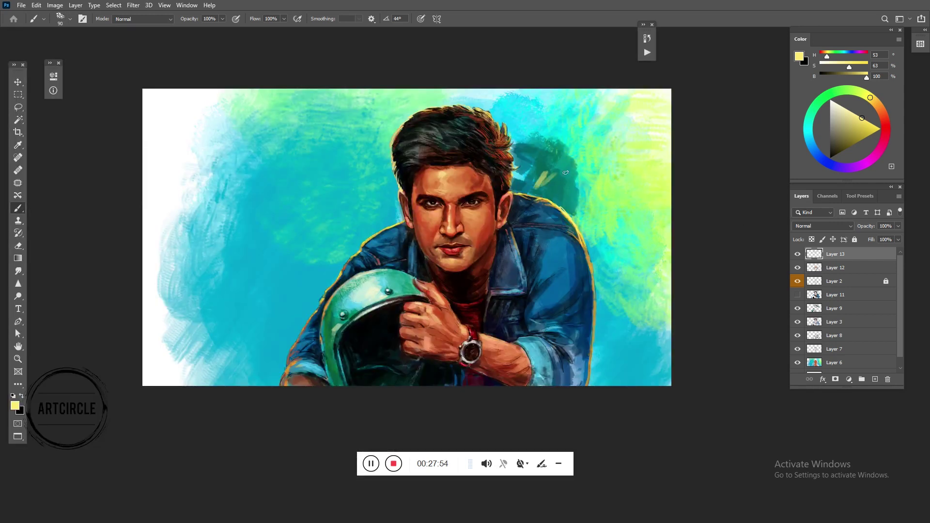
- Sample dark teal and paint shadow shapes right and left of the head and beside the jacket
{"action": "left_click", "coordinate": [548, 177], "text": "alt"}
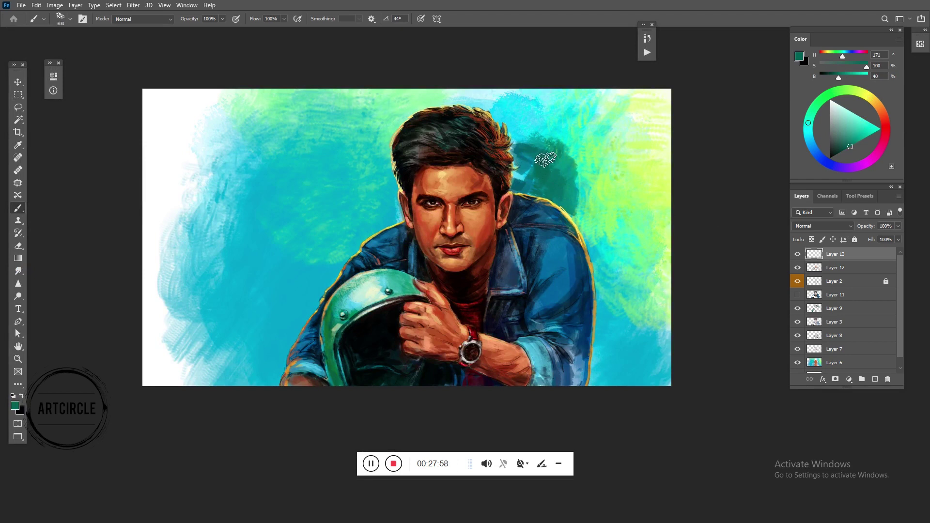
{"action": "mouse_move", "coordinate": [530, 148]}
{"action": "left_mouse_down"}
{"action": "mouse_move", "coordinate": [573, 188]}
{"action": "mouse_move", "coordinate": [609, 246]}
{"action": "mouse_move", "coordinate": [609, 237]}
{"action": "left_mouse_up"}
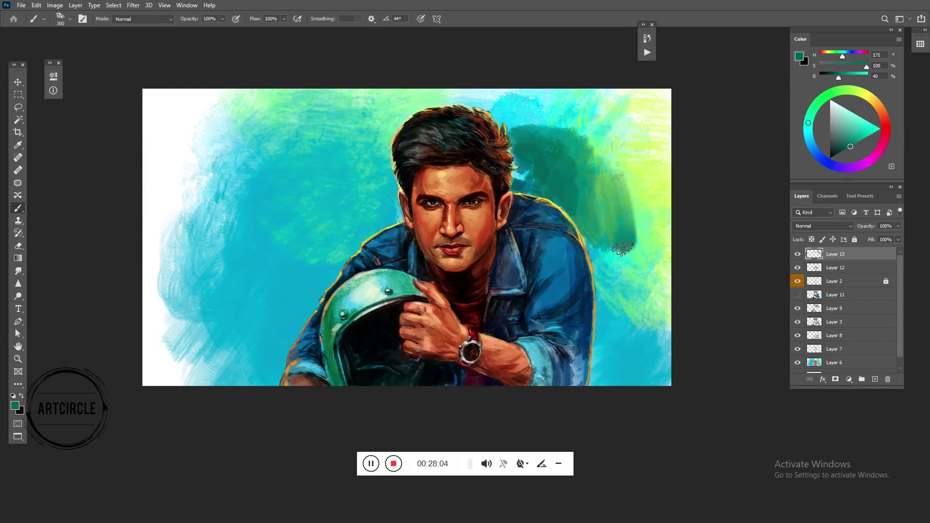
{"action": "left_click_drag", "start_coordinate": [609, 237], "coordinate": [630, 310]}
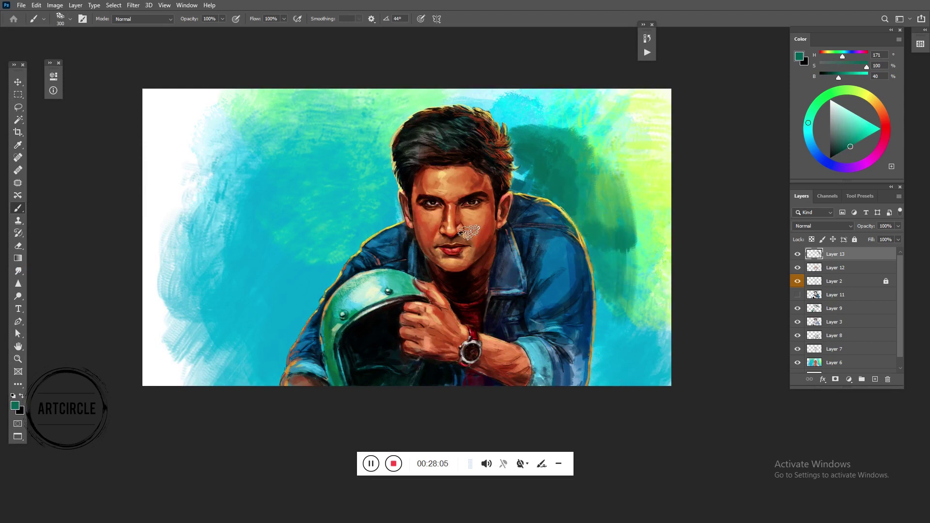
{"action": "mouse_move", "coordinate": [390, 208]}
{"action": "left_mouse_down"}
{"action": "mouse_move", "coordinate": [367, 233]}
{"action": "mouse_move", "coordinate": [399, 194]}
{"action": "left_mouse_up"}
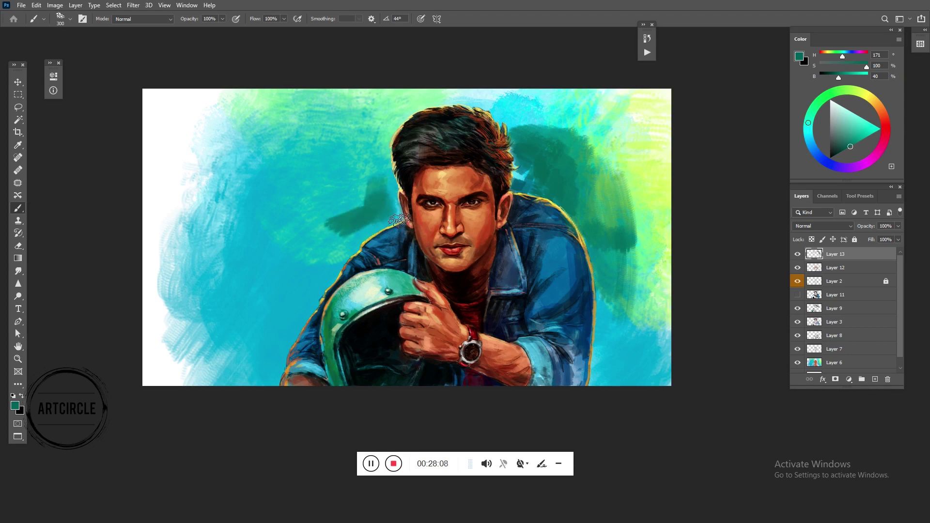
{"action": "left_click_drag", "start_coordinate": [398, 194], "coordinate": [364, 240]}
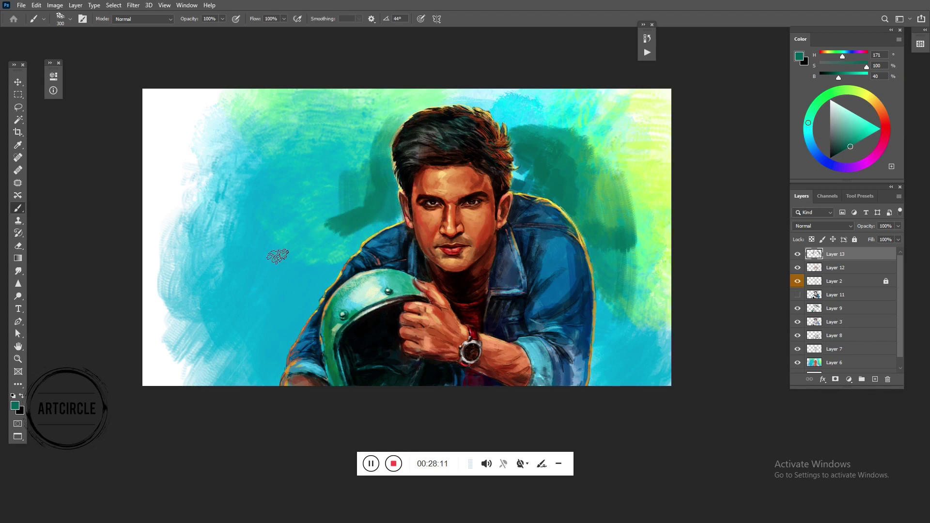
- Switch to a different, larger textured brush and paint dark green shadow left of the jacket
{"action": "left_click", "coordinate": [70, 19]}
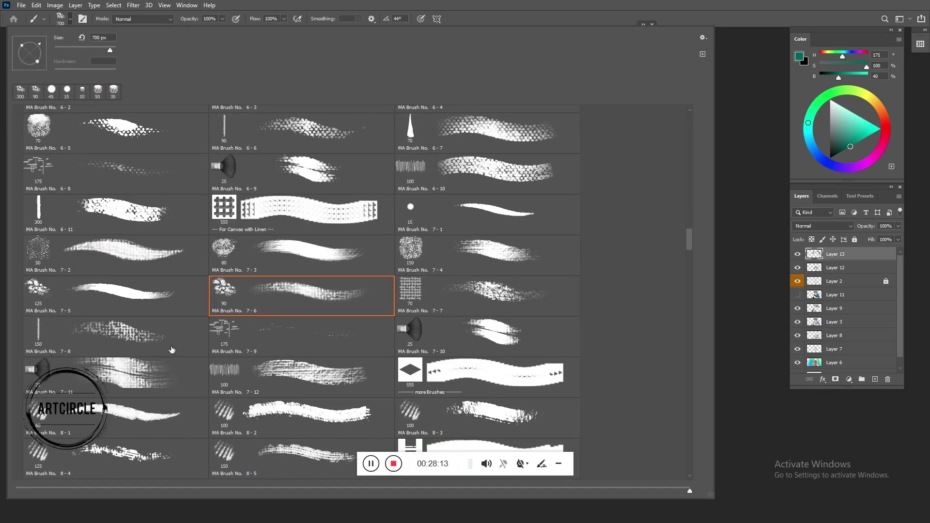
{"action": "left_click", "coordinate": [315, 383]}
{"action": "key", "text": "Left"}
{"action": "left_click", "coordinate": [755, 353]}
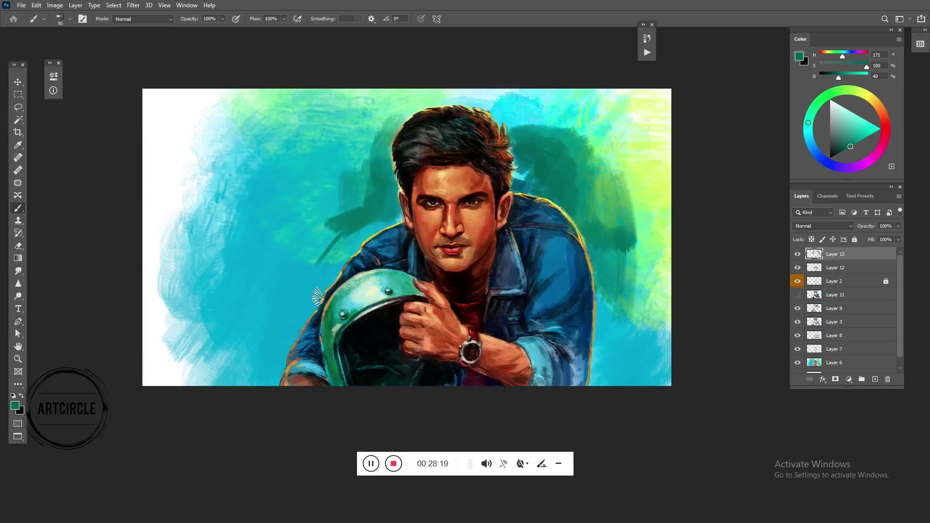
{"action": "key", "text": "bracketright"}
{"action": "key", "text": "bracketright"}
{"action": "key", "text": "bracketright"}
{"action": "mouse_move", "coordinate": [361, 251]}
{"action": "left_mouse_down"}
{"action": "mouse_move", "coordinate": [306, 233]}
{"action": "mouse_move", "coordinate": [352, 224]}
{"action": "mouse_move", "coordinate": [314, 262]}
{"action": "mouse_move", "coordinate": [315, 237]}
{"action": "left_mouse_up"}
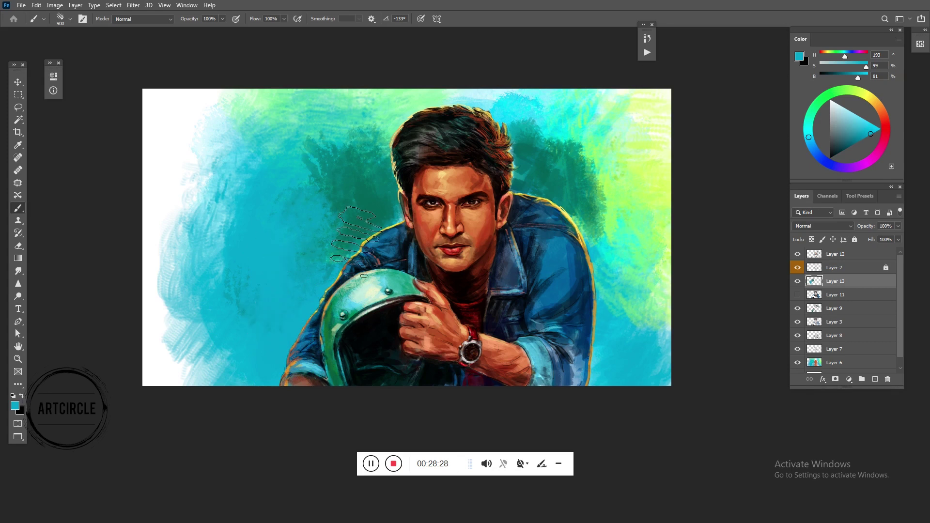
- Mix a fully saturated yellow-green paint colour, moving from dark teal through aqua
{"action": "left_click", "coordinate": [334, 229], "text": "alt"}
{"action": "left_click", "coordinate": [529, 238], "text": "alt"}
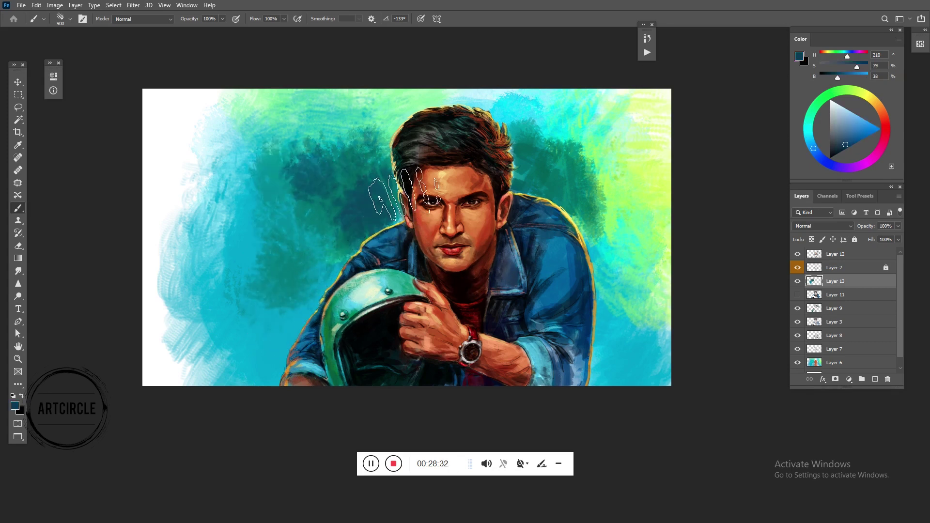
{"action": "left_click", "coordinate": [388, 146], "text": "alt"}
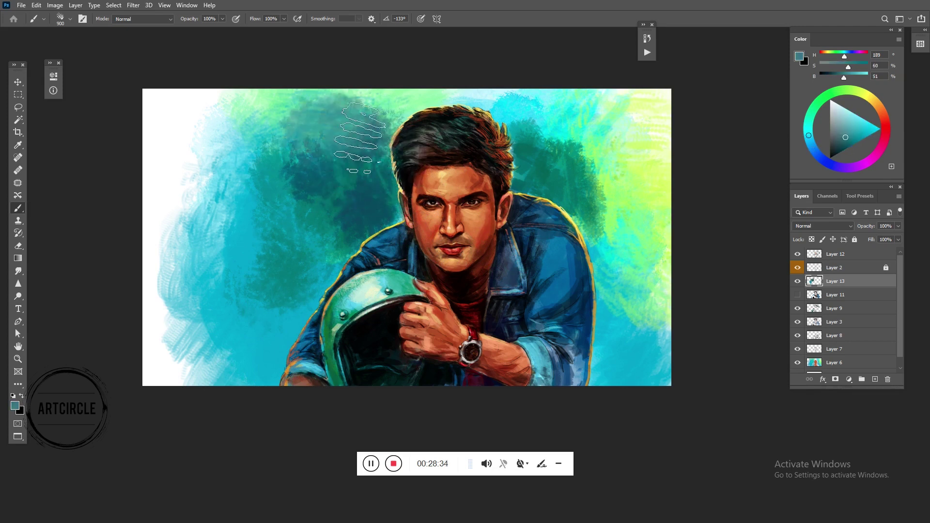
{"action": "left_click", "coordinate": [863, 139]}
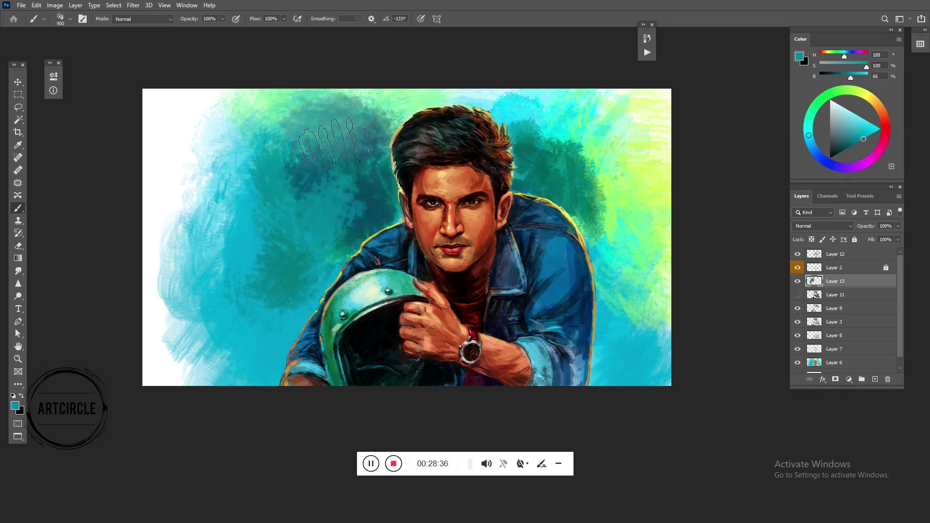
{"action": "left_click", "coordinate": [608, 349], "text": "alt"}
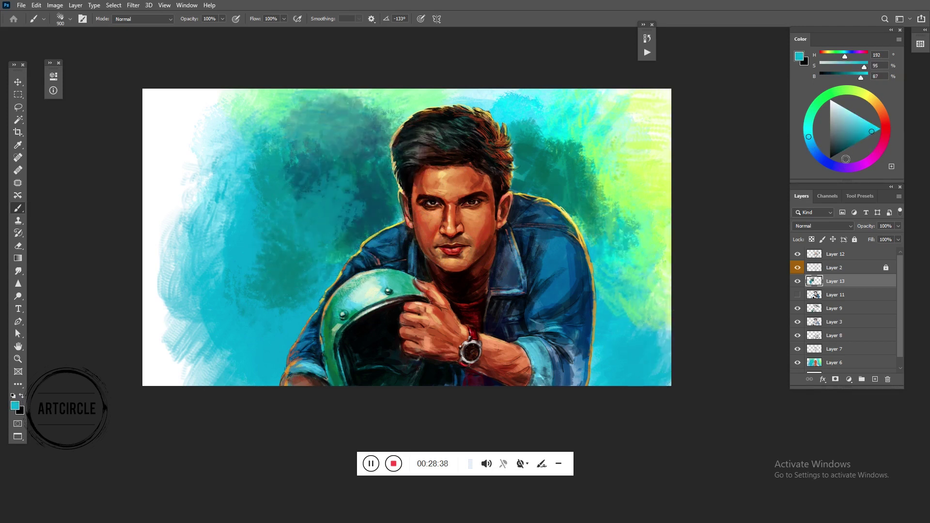
{"action": "left_click", "coordinate": [867, 121]}
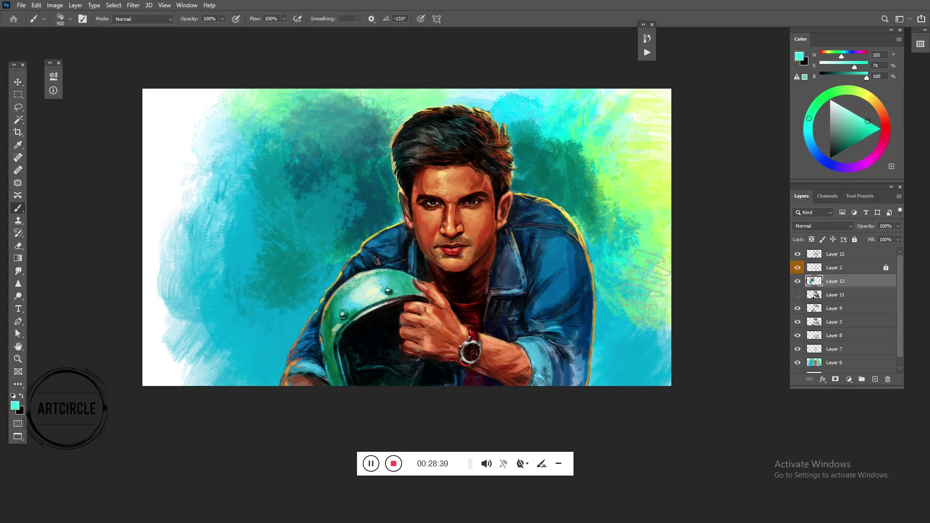
{"action": "left_click", "coordinate": [644, 194], "text": "alt"}
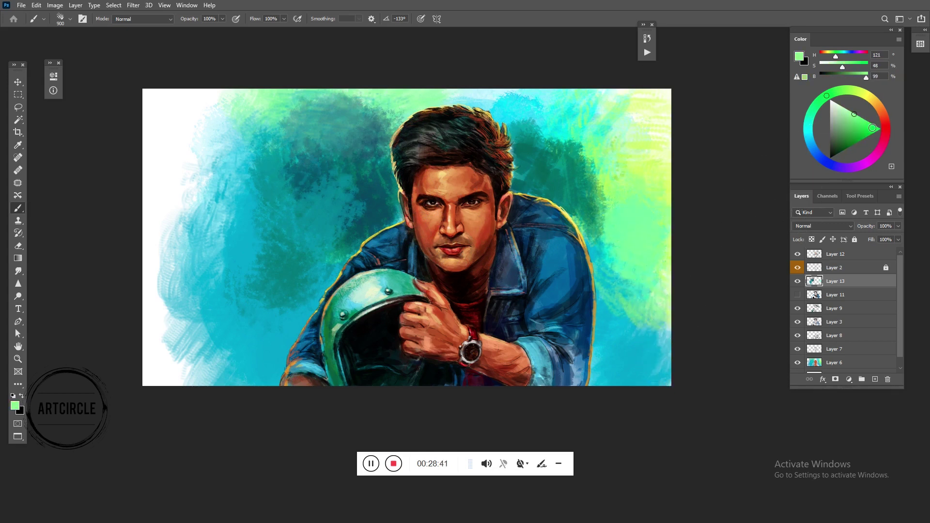
{"action": "left_click_drag", "start_coordinate": [685, 228], "coordinate": [633, 218]}
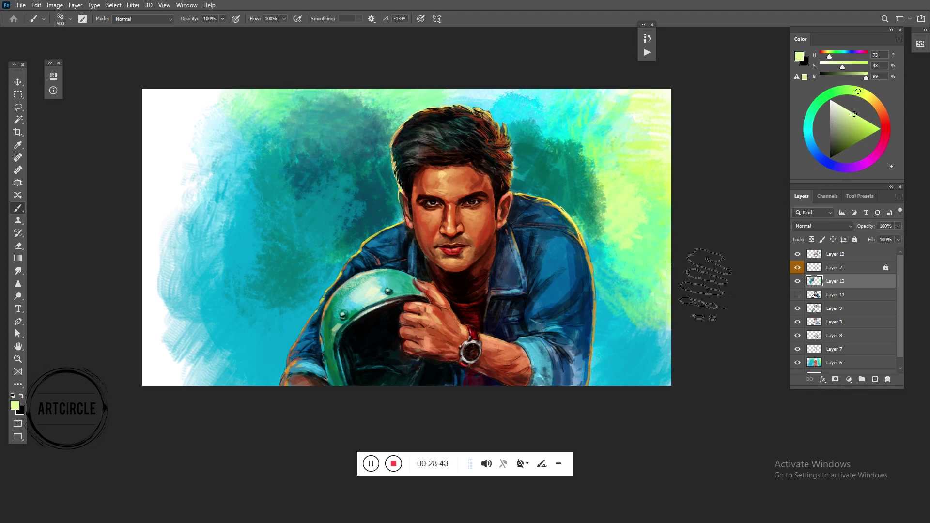
{"action": "left_click", "coordinate": [880, 129]}
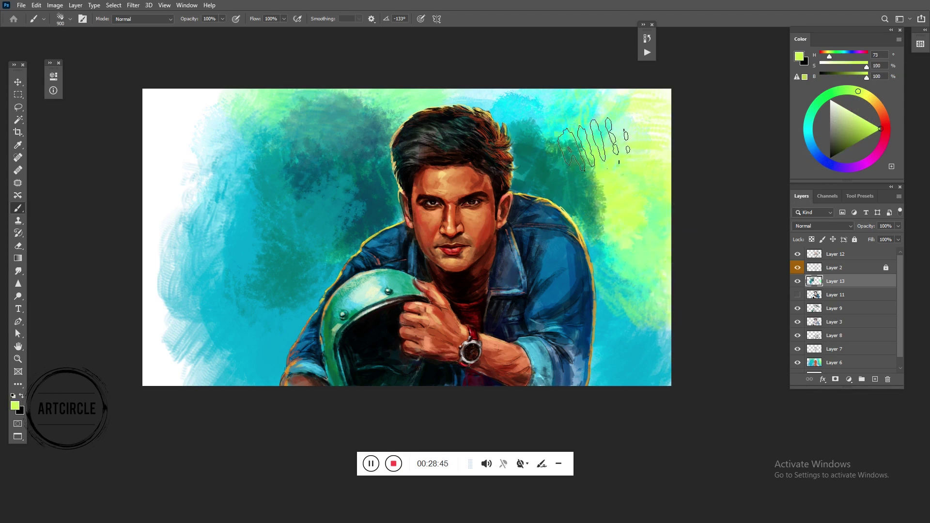
- Paint yellow-green and dark teal strokes on the upper-left background, undo them, and pick white
{"action": "mouse_move", "coordinate": [242, 203]}
{"action": "left_mouse_down"}
{"action": "mouse_move", "coordinate": [218, 150]}
{"action": "mouse_move", "coordinate": [242, 199]}
{"action": "left_mouse_up"}
{"action": "left_click", "coordinate": [232, 173], "text": "alt"}
{"action": "left_click", "coordinate": [308, 191], "text": "alt"}
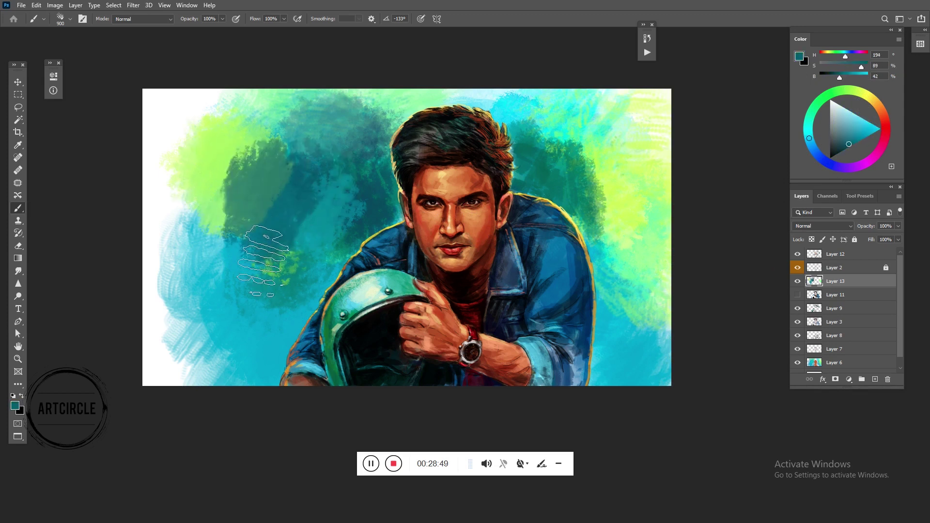
{"action": "left_click_drag", "start_coordinate": [308, 191], "coordinate": [302, 136]}
{"action": "key", "text": "ctrl+z"}
{"action": "key", "text": "ctrl+z"}
{"action": "key", "text": "ctrl+z"}
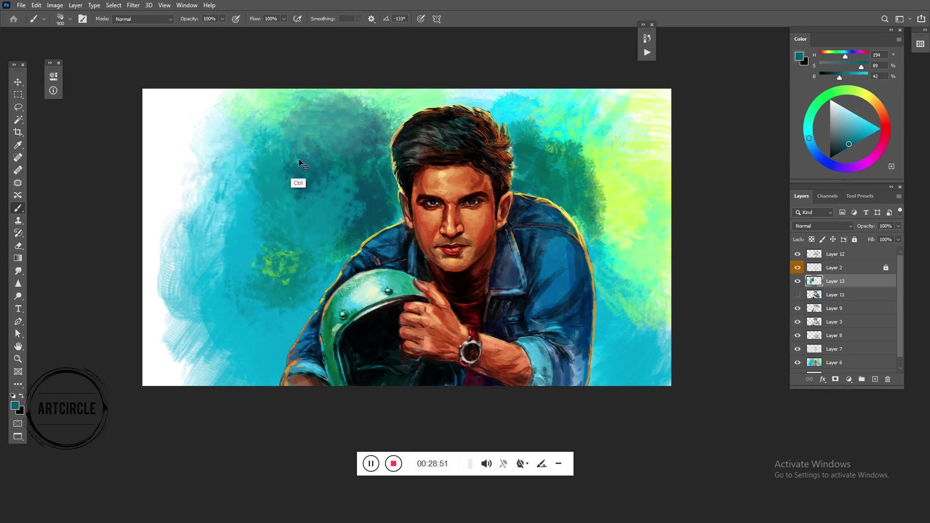
{"action": "left_click", "coordinate": [194, 163], "text": "alt"}
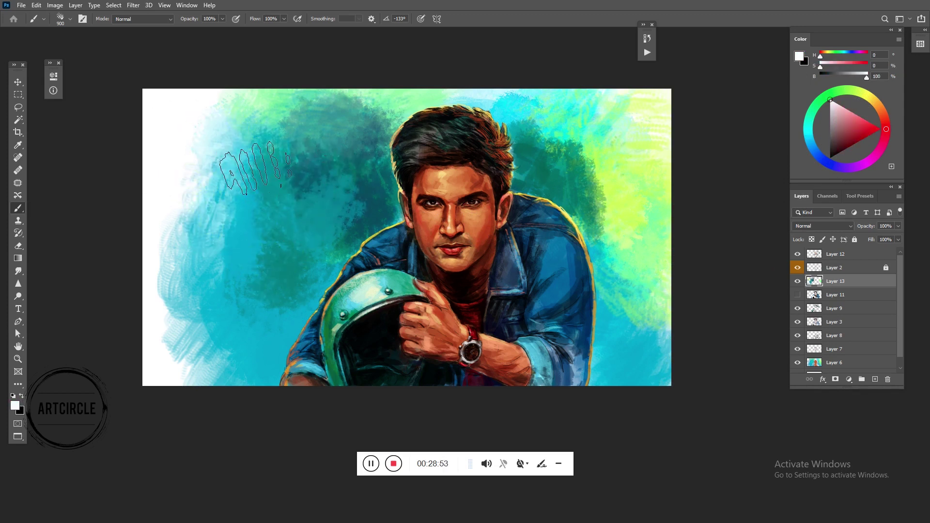
- With a very large brush, paint white and teal patches on the left and pale yellow-white on the right
{"action": "key", "text": "bracketright"}
{"action": "key", "text": "bracketright"}
{"action": "key", "text": "bracketright"}
{"action": "key", "text": "bracketright"}
{"action": "key", "text": "bracketright"}
{"action": "key", "text": "bracketright"}
{"action": "key", "text": "bracketright"}
{"action": "key", "text": "bracketright"}
{"action": "key", "text": "bracketright"}
{"action": "key", "text": "bracketright"}
{"action": "key", "text": "bracketright"}
{"action": "key", "text": "bracketright"}
{"action": "key", "text": "bracketright"}
{"action": "key", "text": "bracketright"}
{"action": "left_click_drag", "start_coordinate": [252, 218], "coordinate": [228, 145]}
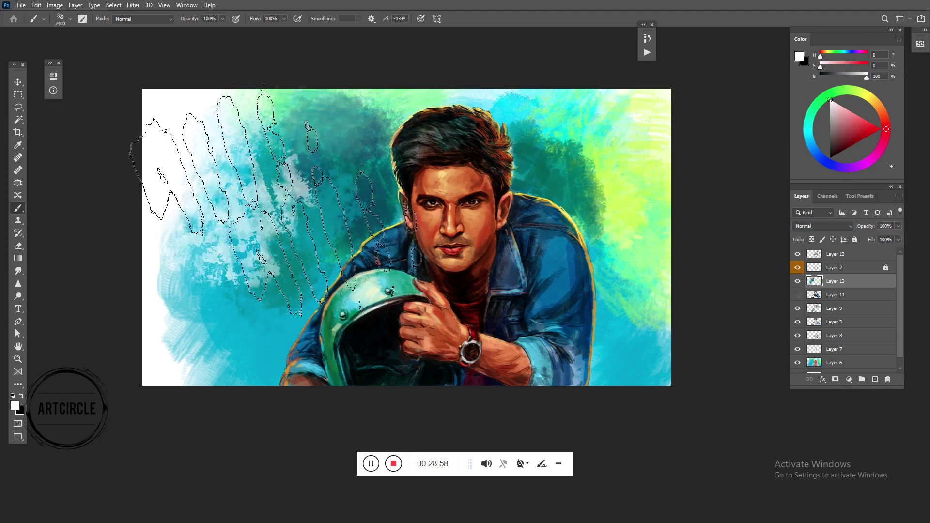
{"action": "key", "text": "ctrl+z"}
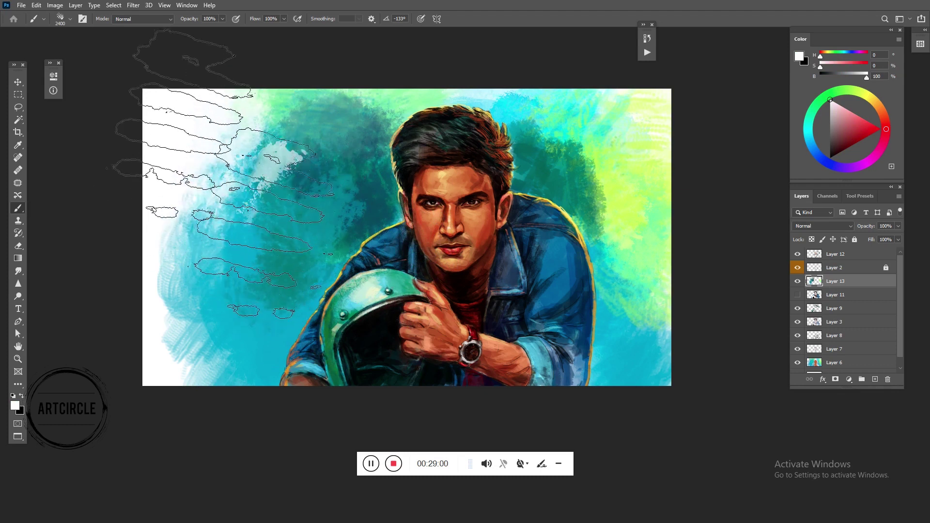
{"action": "left_click_drag", "start_coordinate": [184, 286], "coordinate": [237, 395]}
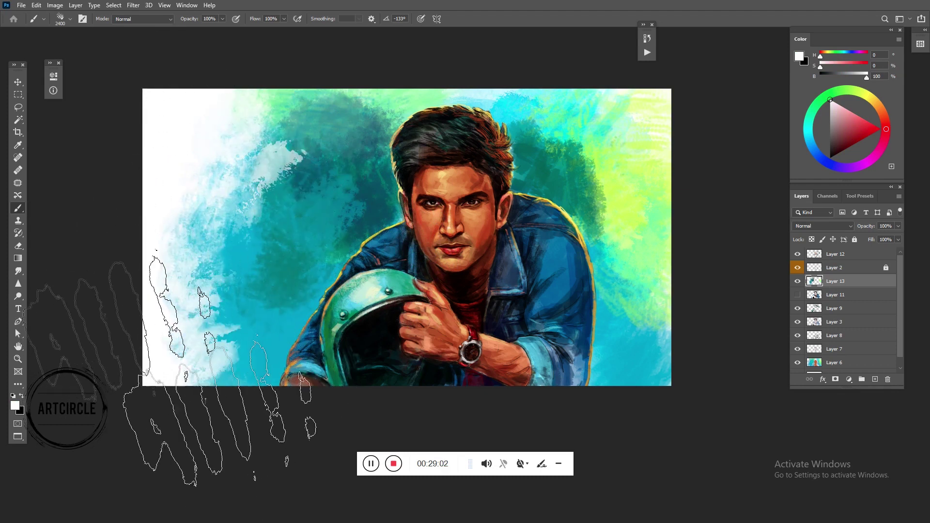
{"action": "left_click", "coordinate": [208, 297], "text": "alt"}
{"action": "left_click_drag", "start_coordinate": [208, 310], "coordinate": [310, 366]}
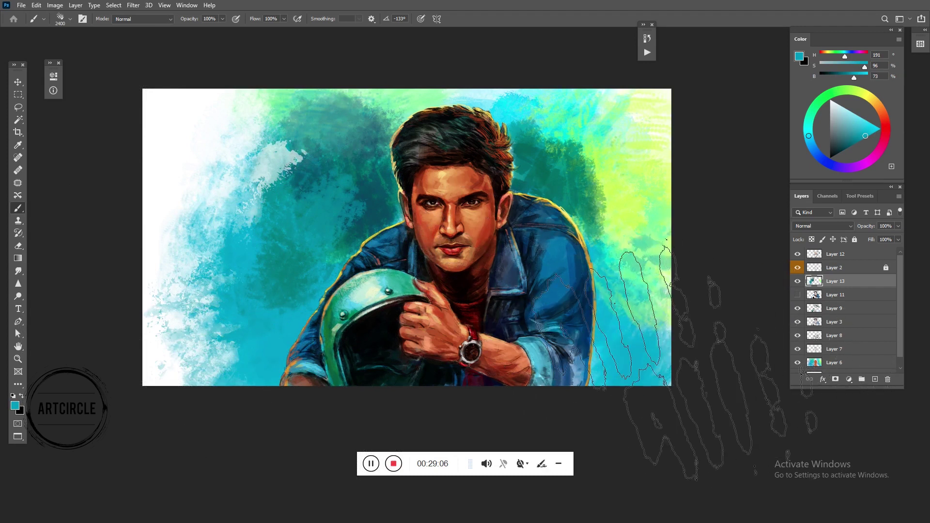
{"action": "left_click", "coordinate": [660, 117], "text": "alt"}
{"action": "left_click_drag", "start_coordinate": [688, 169], "coordinate": [633, 333]}
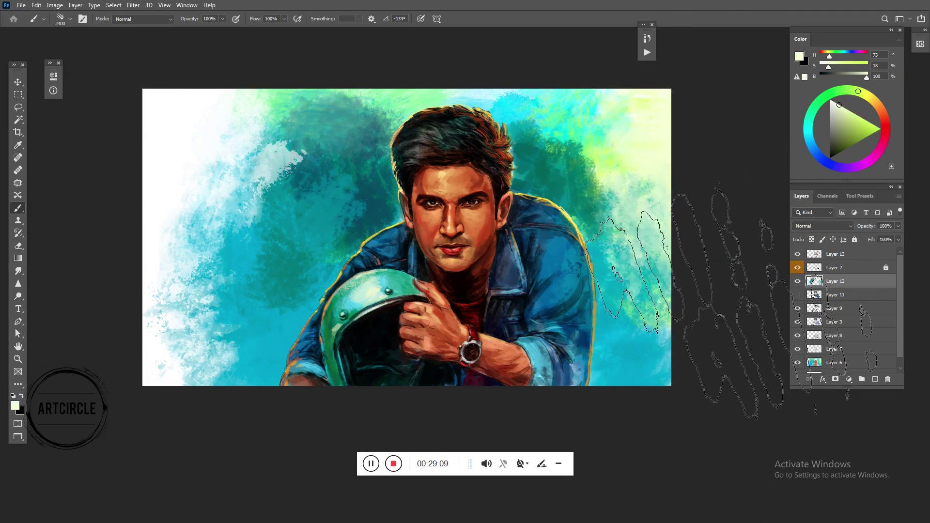
{"action": "left_click", "coordinate": [633, 333], "text": "alt"}
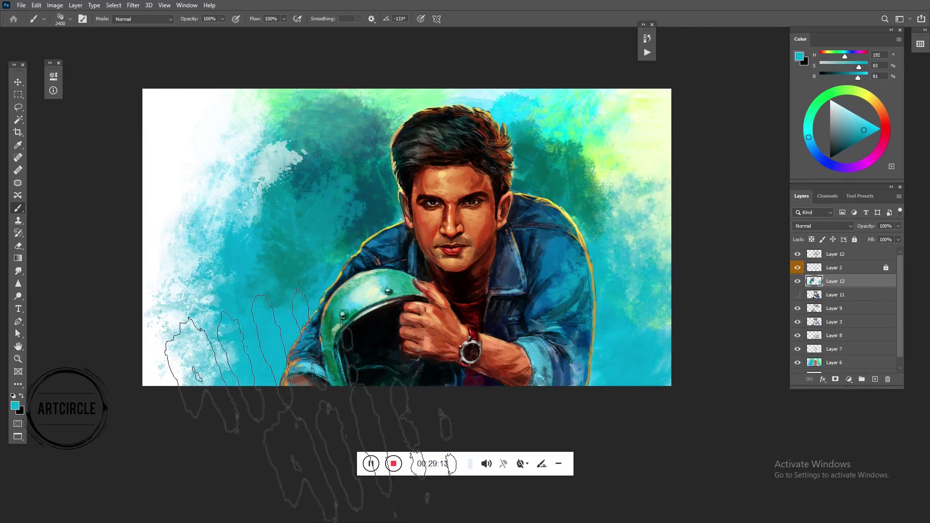
{"action": "key", "text": "bracketleft"}
{"action": "key", "text": "bracketleft"}
{"action": "key", "text": "bracketleft"}
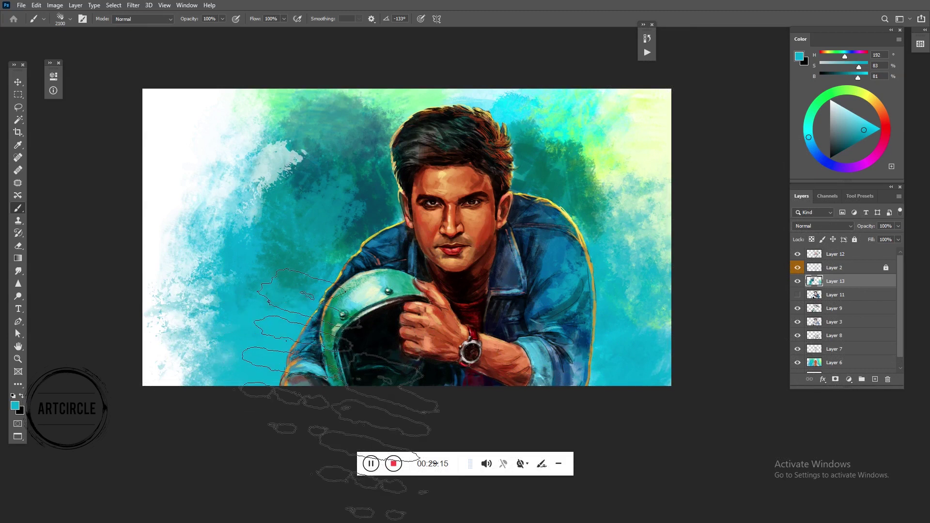
- Add a new layer above Layer 12 and dab darker teal texture over the background
{"action": "left_click", "coordinate": [864, 259]}
{"action": "left_click", "coordinate": [875, 379]}
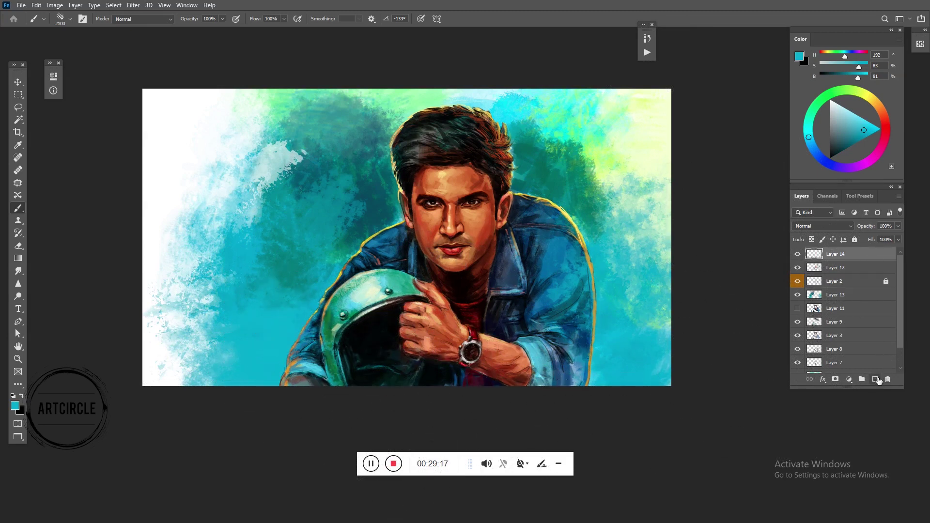
{"action": "key", "text": "bracketleft"}
{"action": "key", "text": "bracketleft"}
{"action": "key", "text": "bracketleft"}
{"action": "key", "text": "bracketleft"}
{"action": "key", "text": "bracketleft"}
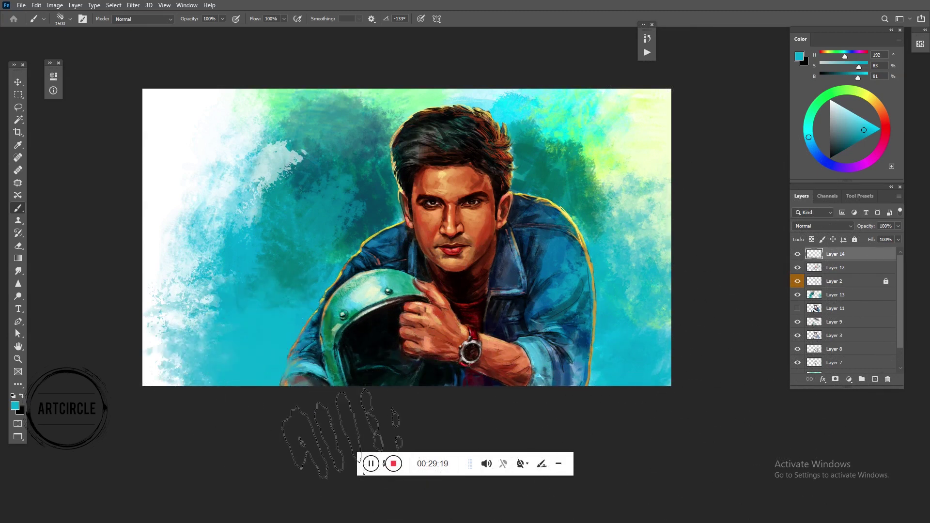
{"action": "left_click", "coordinate": [306, 352], "text": "alt"}
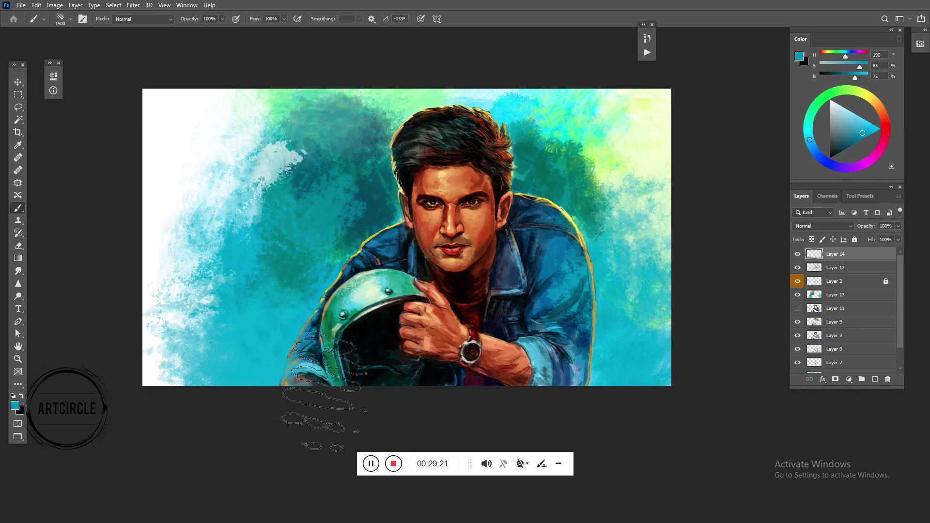
{"action": "left_click", "coordinate": [255, 271]}
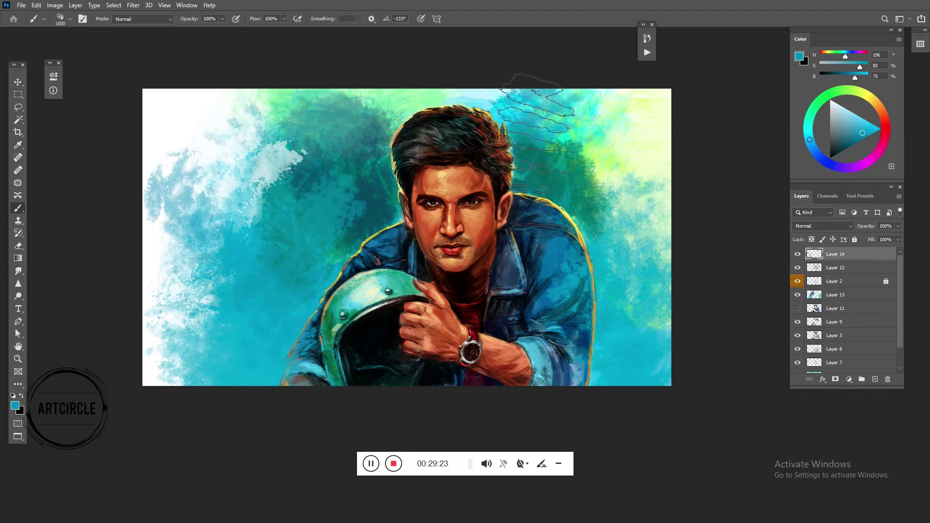
{"action": "left_click", "coordinate": [561, 207], "text": "alt"}
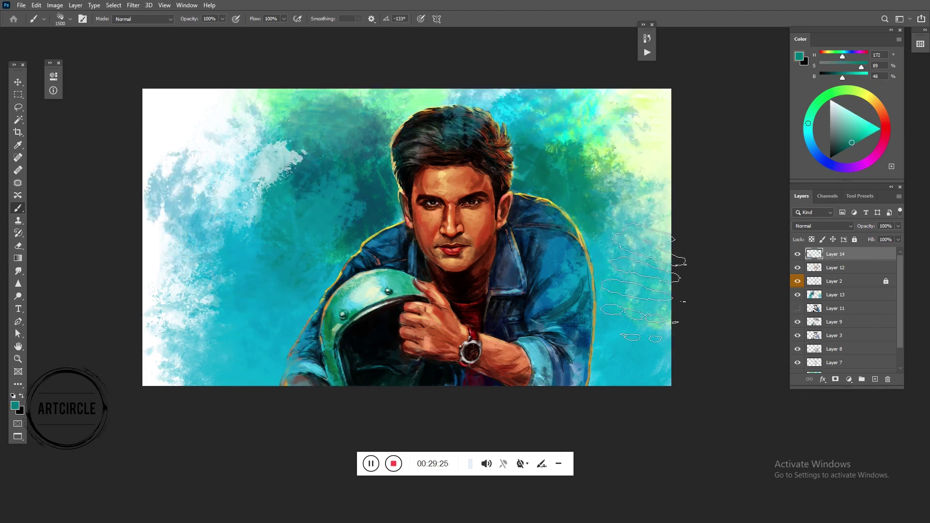
{"action": "left_click_drag", "start_coordinate": [561, 208], "coordinate": [685, 290]}
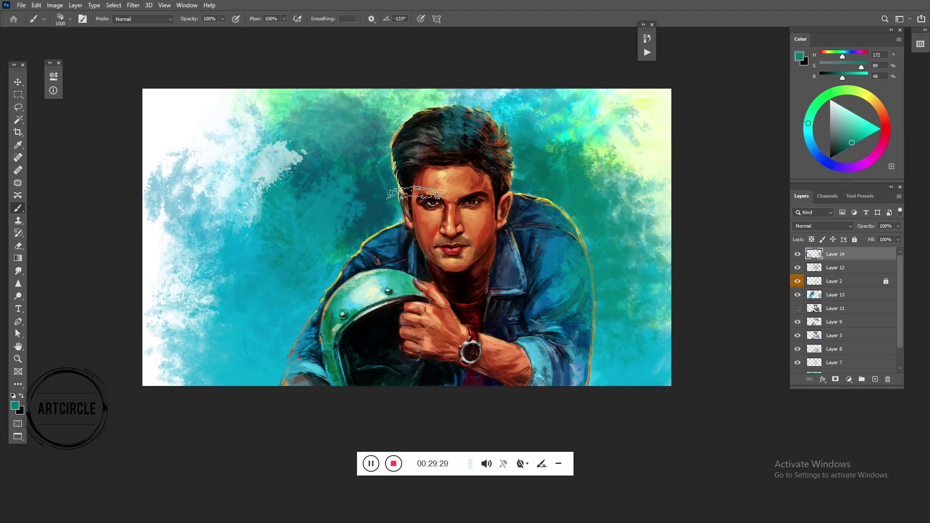
{"action": "key", "text": "e"}
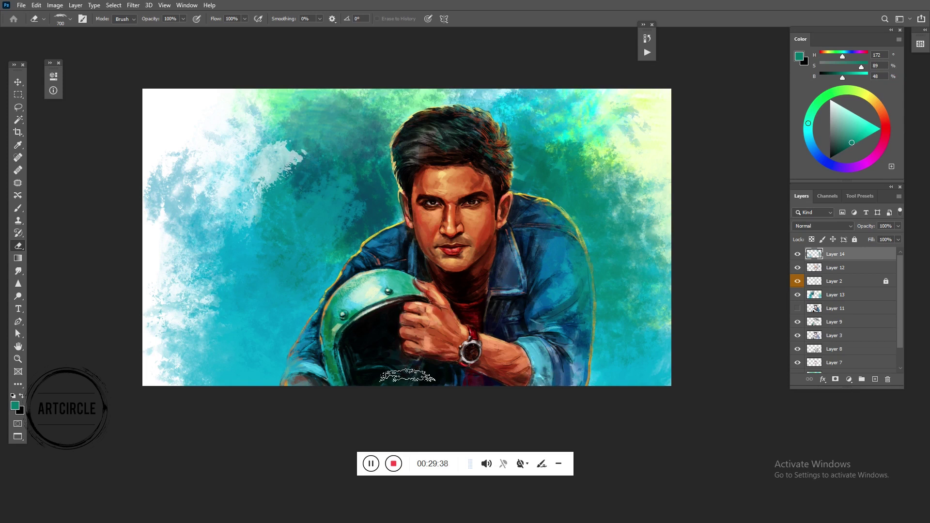
{"action": "key", "text": "ctrl"}
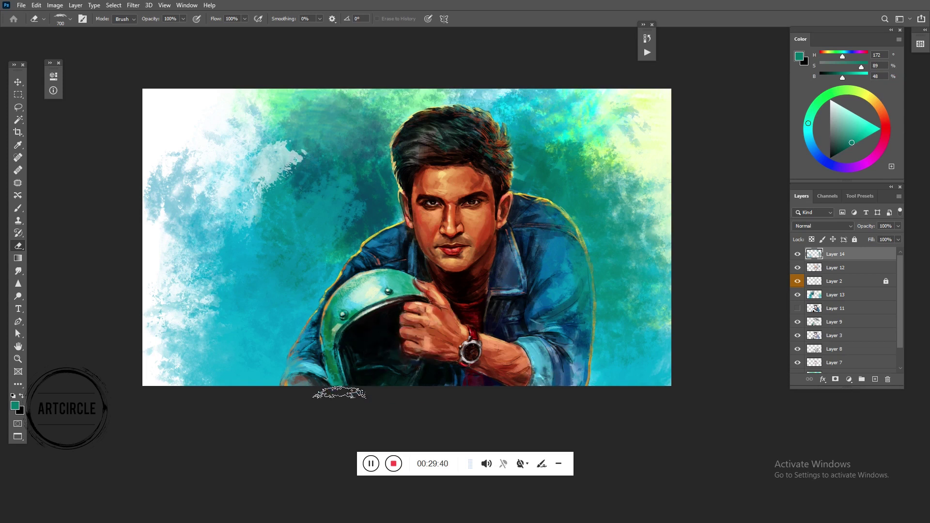
{"action": "left_click", "coordinate": [861, 295]}
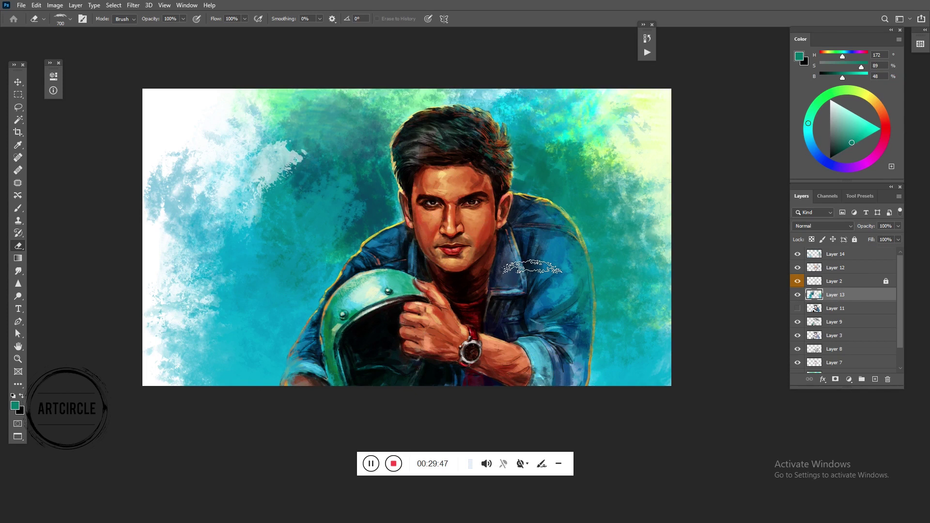
{"action": "key", "text": "l"}
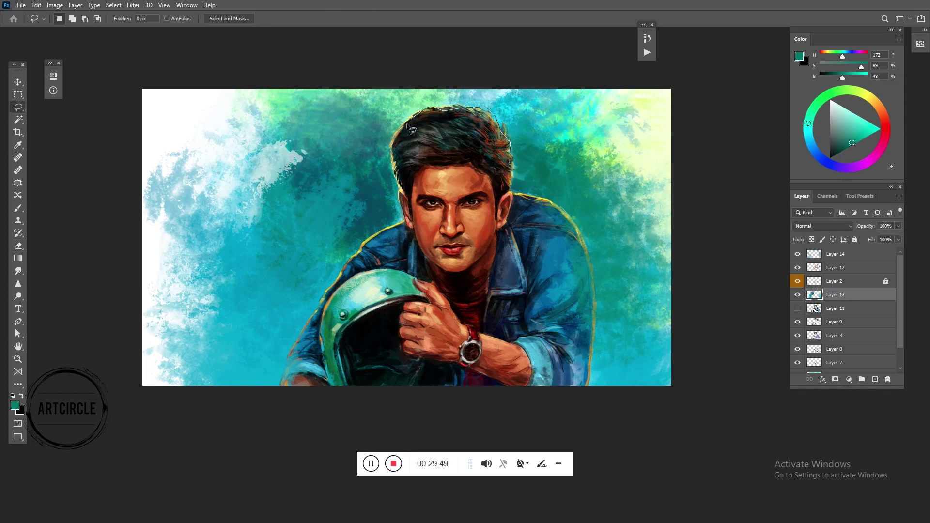
{"action": "left_click_drag", "start_coordinate": [431, 421], "coordinate": [584, 406]}
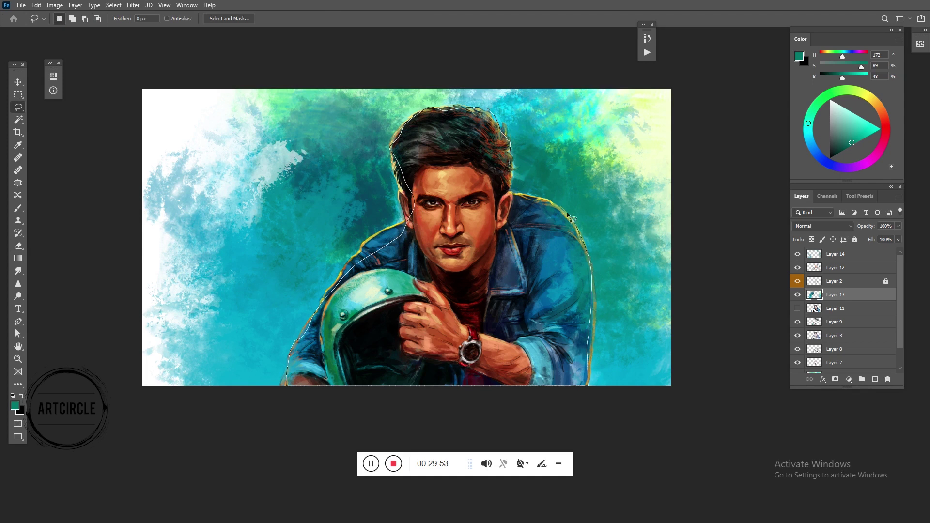
{"action": "left_click_drag", "start_coordinate": [503, 204], "coordinate": [501, 202]}
{"action": "key", "text": "shift"}
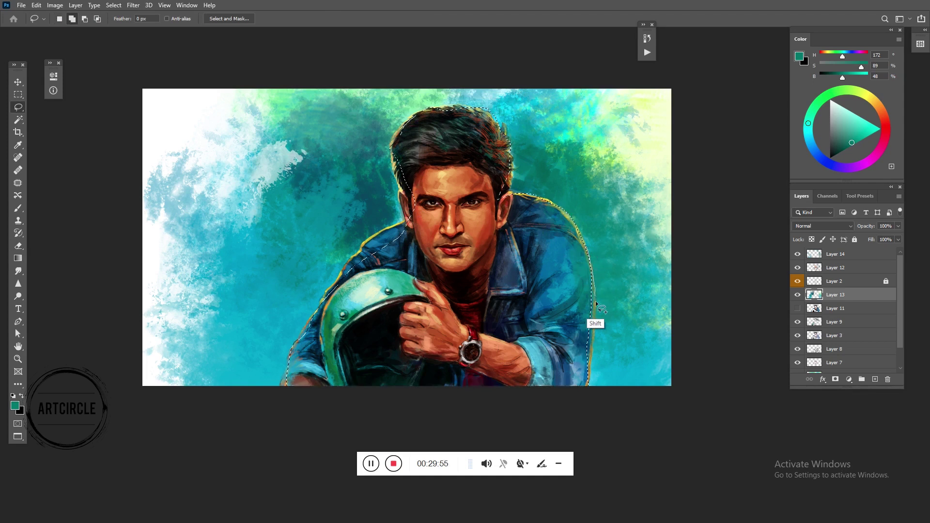
{"action": "left_click_drag", "start_coordinate": [589, 377], "coordinate": [570, 412]}
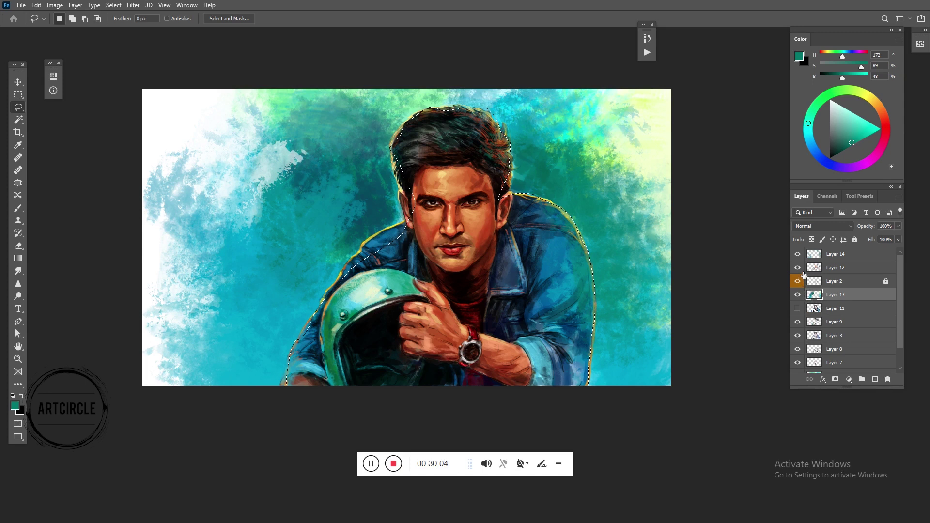
{"action": "left_click", "coordinate": [799, 272]}
{"action": "left_click", "coordinate": [802, 299]}
{"action": "left_click", "coordinate": [803, 299]}
{"action": "left_click", "coordinate": [803, 299]}
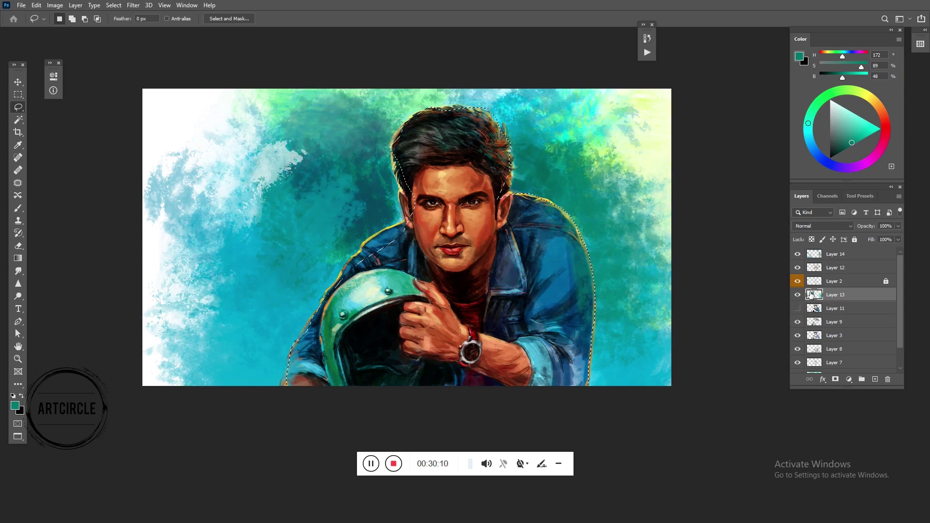
{"action": "left_click", "coordinate": [833, 256]}
{"action": "left_click", "coordinate": [798, 256]}
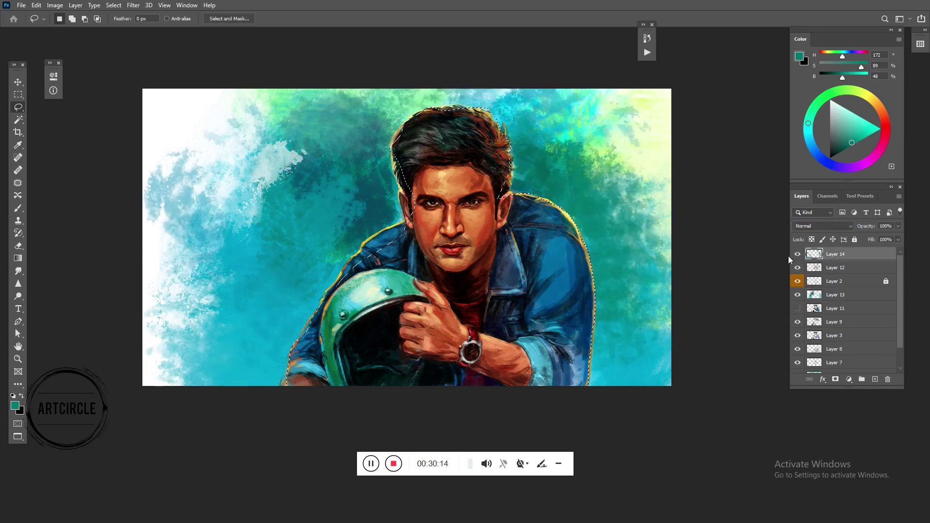
{"action": "key", "text": "ctrl+d"}
{"action": "left_click", "coordinate": [843, 269]}
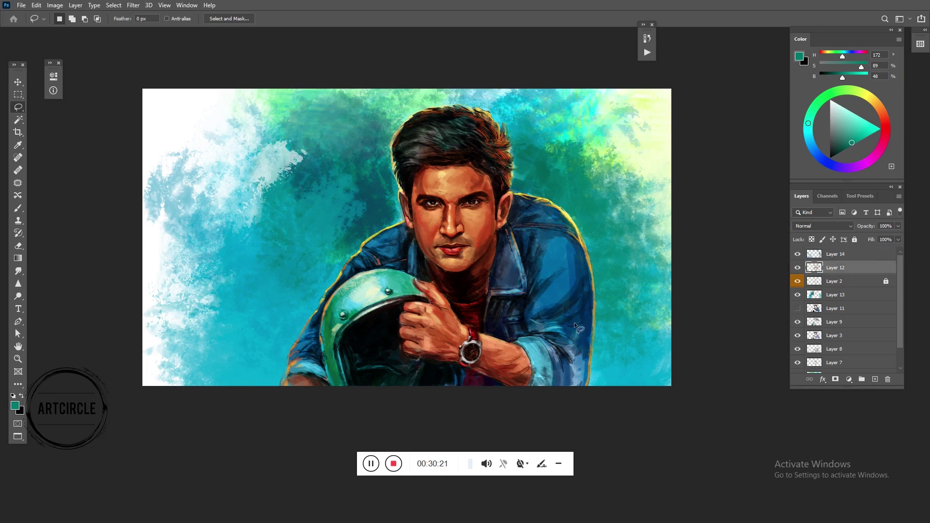
- Set up a smaller Brush with a sampled light brown colour and zoom in and out on the face
{"action": "key", "text": "b"}
{"action": "key", "text": "["}
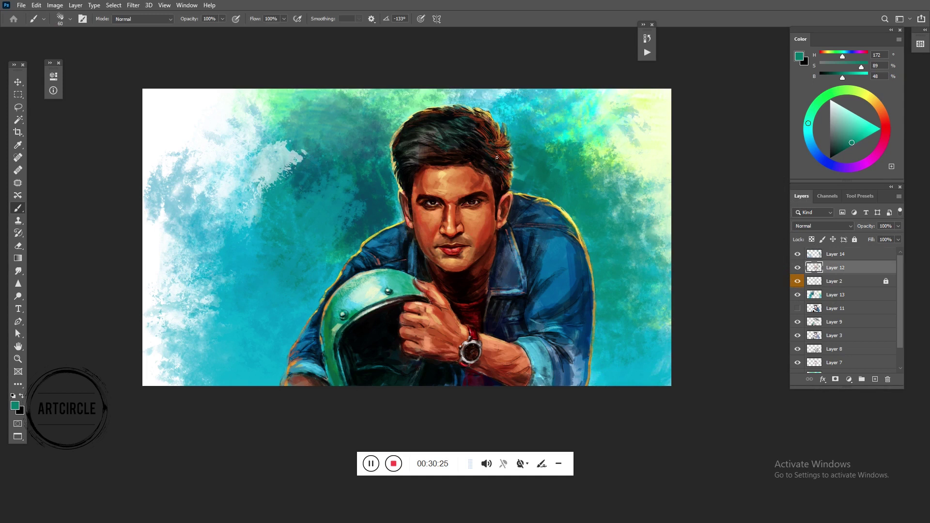
{"action": "left_click", "coordinate": [420, 154], "text": "alt"}
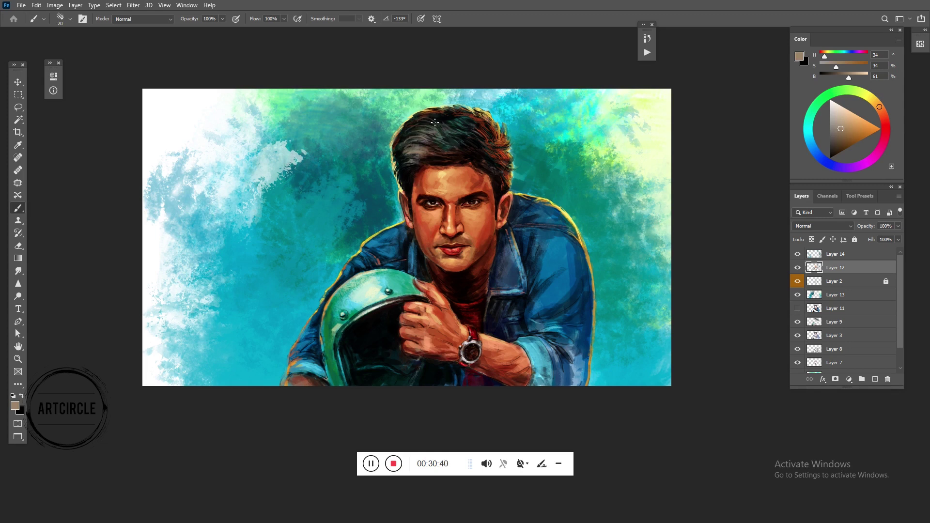
{"action": "left_click", "coordinate": [463, 152]}
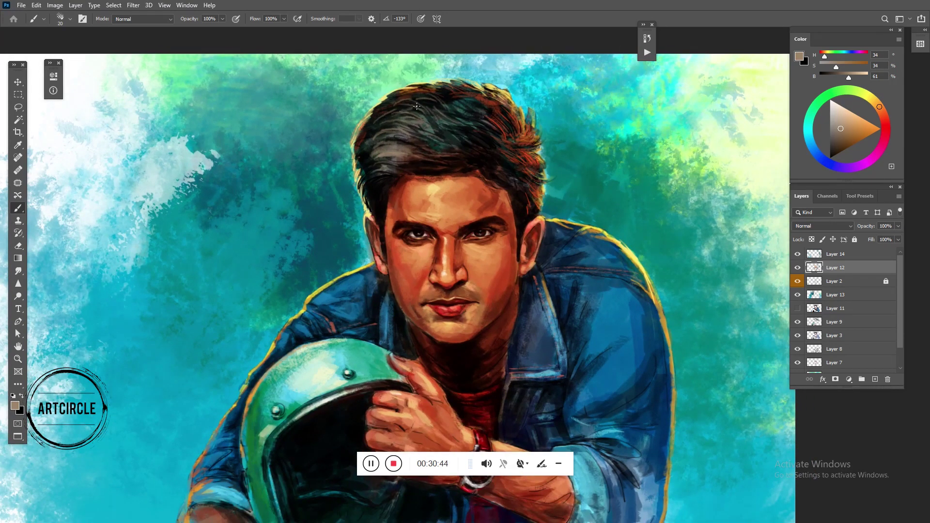
{"action": "left_click", "coordinate": [418, 153], "text": "ctrl+alt"}
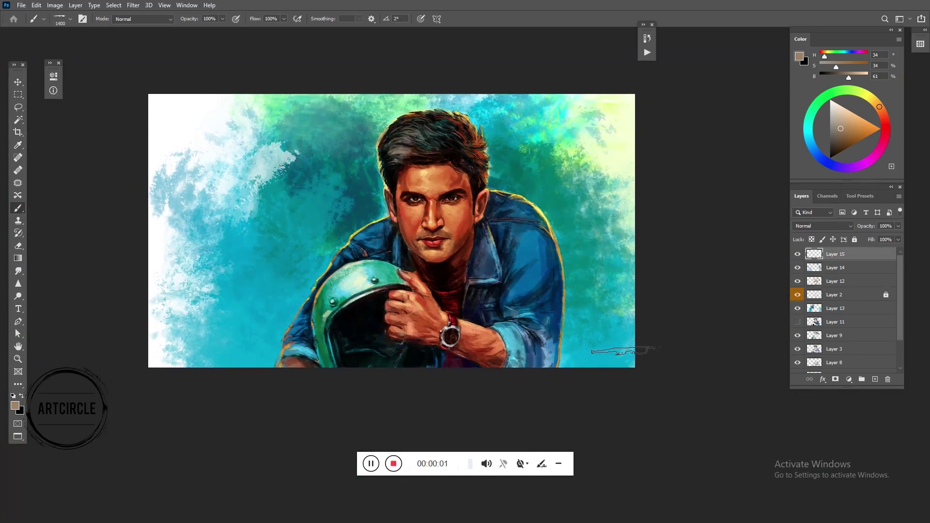
- Paint pale yellow-green diagonal strokes near the jacket's lower-right edge
{"action": "left_click", "coordinate": [628, 189], "text": "alt"}
{"action": "left_click_drag", "start_coordinate": [594, 359], "coordinate": [499, 400]}
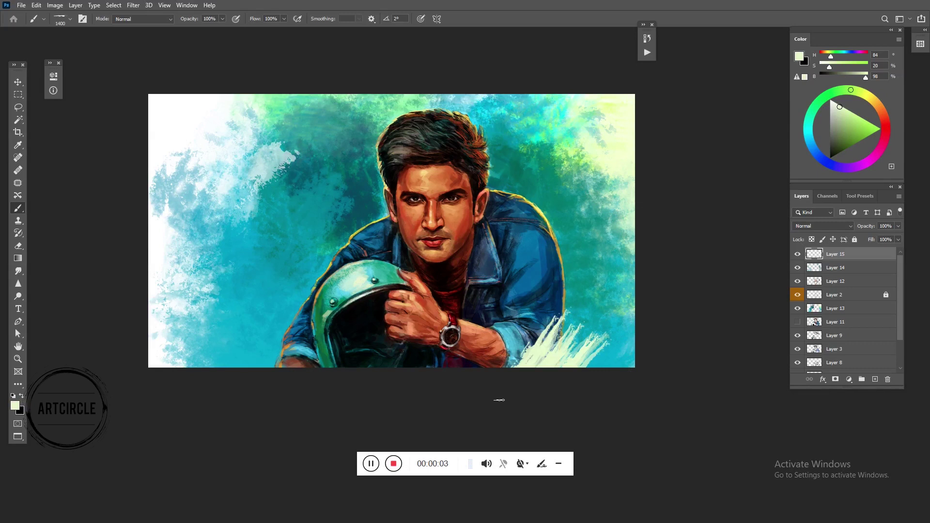
{"action": "key", "text": "ctrl+z"}
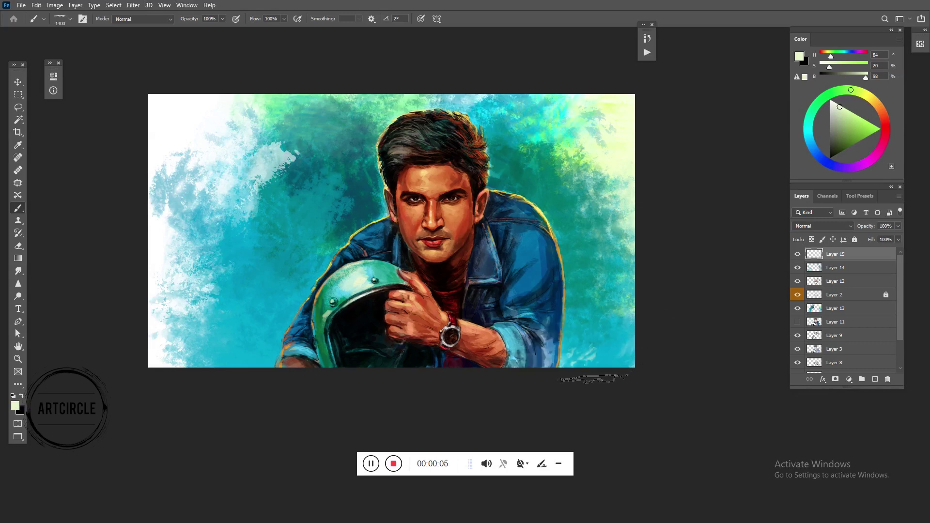
{"action": "mouse_move", "coordinate": [569, 371]}
{"action": "left_mouse_down"}
{"action": "mouse_move", "coordinate": [520, 381]}
{"action": "mouse_move", "coordinate": [557, 303]}
{"action": "left_mouse_up"}
- Paint dark blue horizontal strokes across the left background, beside the helmet and on the right
{"action": "left_click", "coordinate": [523, 359], "text": "alt"}
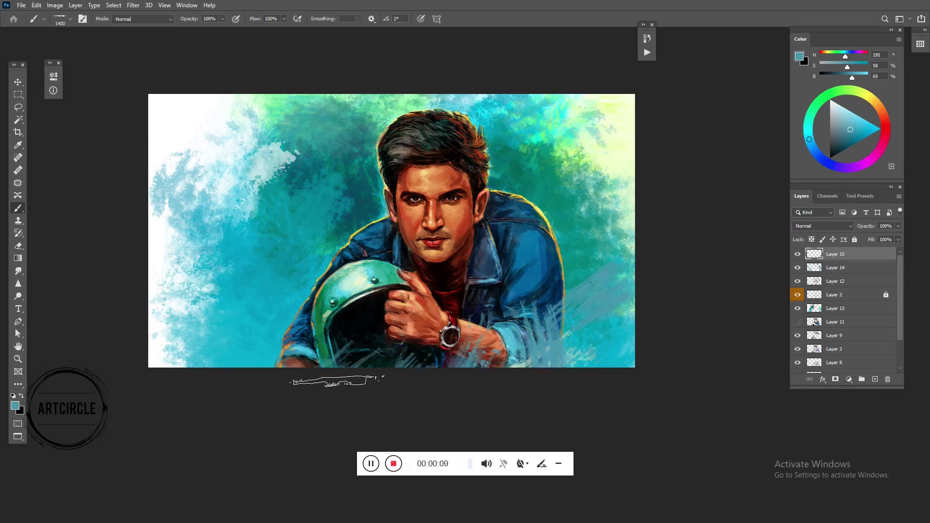
{"action": "left_click", "coordinate": [318, 337], "text": "alt"}
{"action": "left_click_drag", "start_coordinate": [317, 338], "coordinate": [184, 354]}
{"action": "left_click", "coordinate": [299, 338], "text": "alt"}
{"action": "left_click", "coordinate": [299, 337], "text": "alt"}
{"action": "left_click_drag", "start_coordinate": [315, 291], "coordinate": [203, 281]}
{"action": "left_click_drag", "start_coordinate": [349, 322], "coordinate": [262, 330]}
{"action": "left_click_drag", "start_coordinate": [348, 334], "coordinate": [273, 362]}
{"action": "left_click", "coordinate": [310, 296], "text": "alt"}
{"action": "mouse_move", "coordinate": [349, 271]}
{"action": "left_mouse_down"}
{"action": "mouse_move", "coordinate": [278, 269]}
{"action": "mouse_move", "coordinate": [257, 248]}
{"action": "left_mouse_up"}
{"action": "mouse_move", "coordinate": [608, 262]}
{"action": "left_mouse_down"}
{"action": "mouse_move", "coordinate": [574, 286]}
{"action": "mouse_move", "coordinate": [582, 308]}
{"action": "mouse_move", "coordinate": [620, 235]}
{"action": "left_mouse_up"}
- Add white strokes in both upper corners and dark teal strokes beside the face and left edge
{"action": "left_click", "coordinate": [603, 301], "text": "alt"}
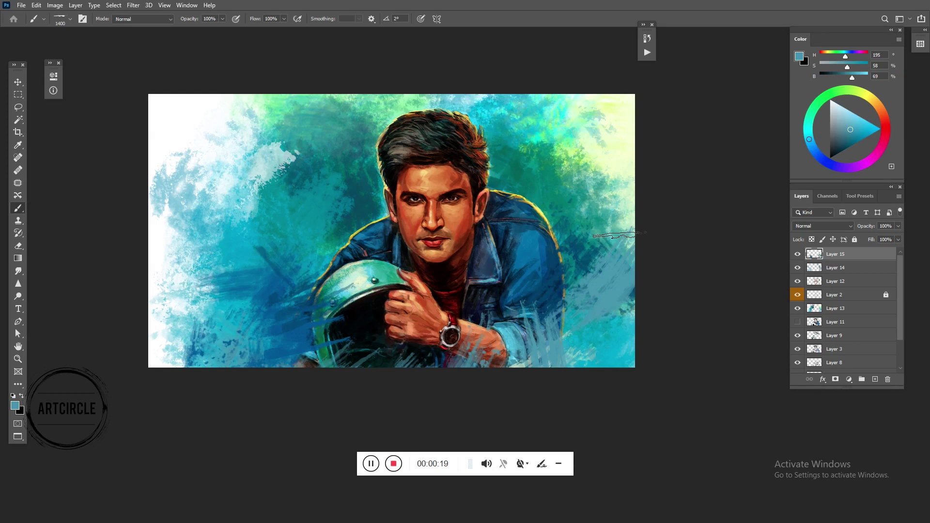
{"action": "left_click", "coordinate": [630, 158], "text": "alt"}
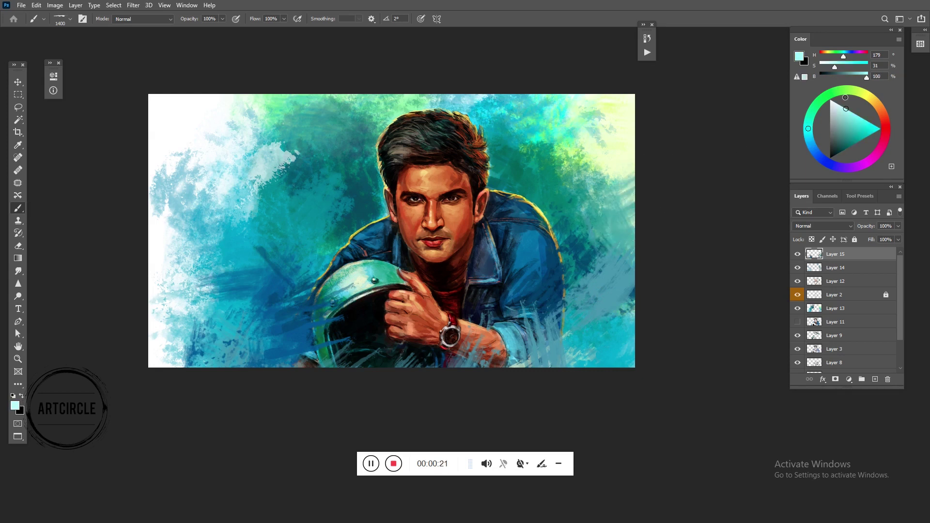
{"action": "left_click", "coordinate": [830, 109]}
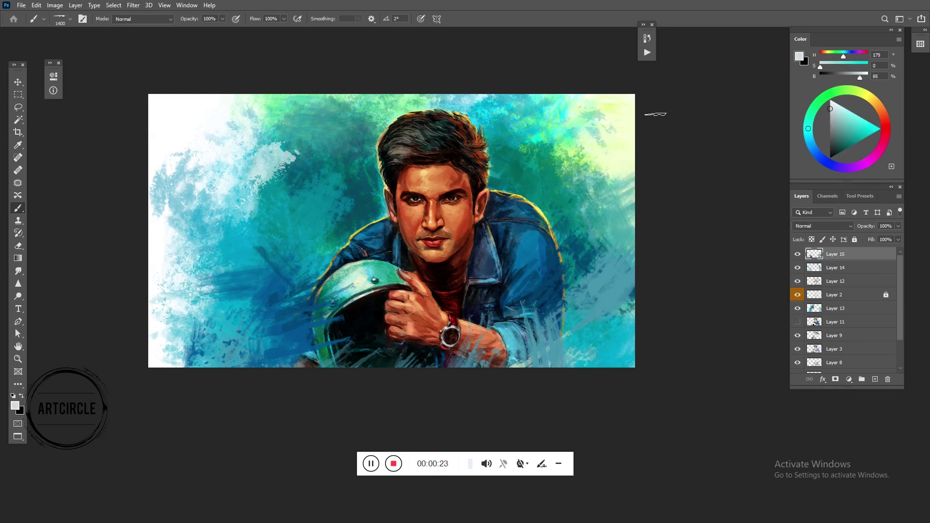
{"action": "left_click", "coordinate": [830, 100]}
{"action": "left_click_drag", "start_coordinate": [596, 160], "coordinate": [652, 97]}
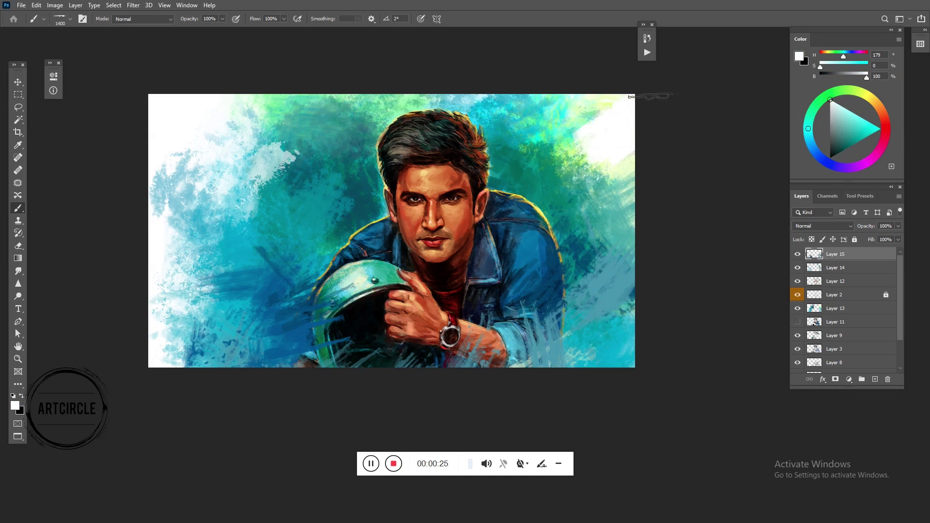
{"action": "left_click_drag", "start_coordinate": [213, 116], "coordinate": [280, 126]}
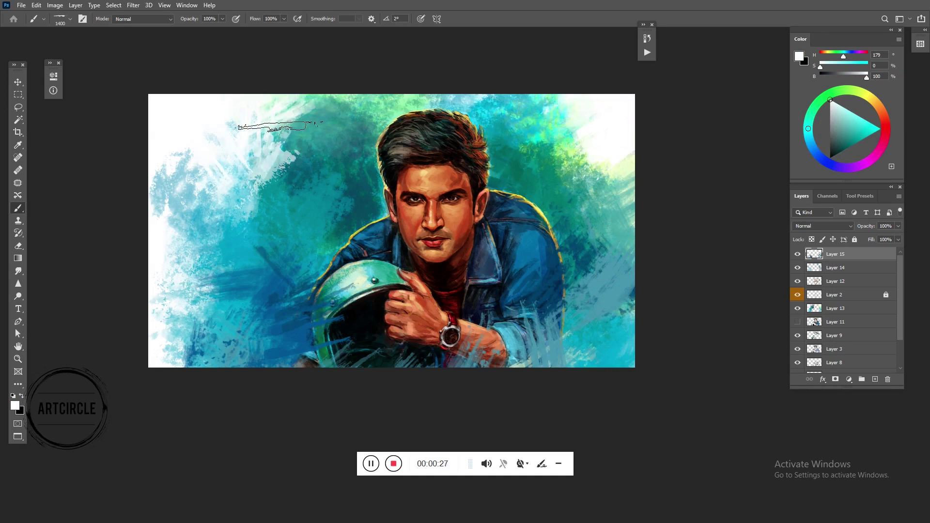
{"action": "left_click", "coordinate": [370, 204], "text": "alt"}
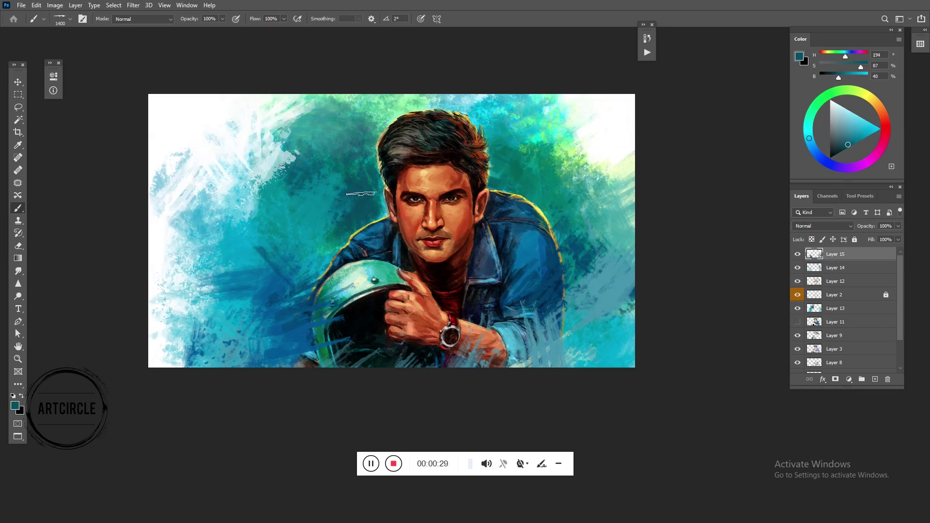
{"action": "left_click_drag", "start_coordinate": [361, 194], "coordinate": [218, 209]}
{"action": "left_click_drag", "start_coordinate": [504, 148], "coordinate": [582, 168]}
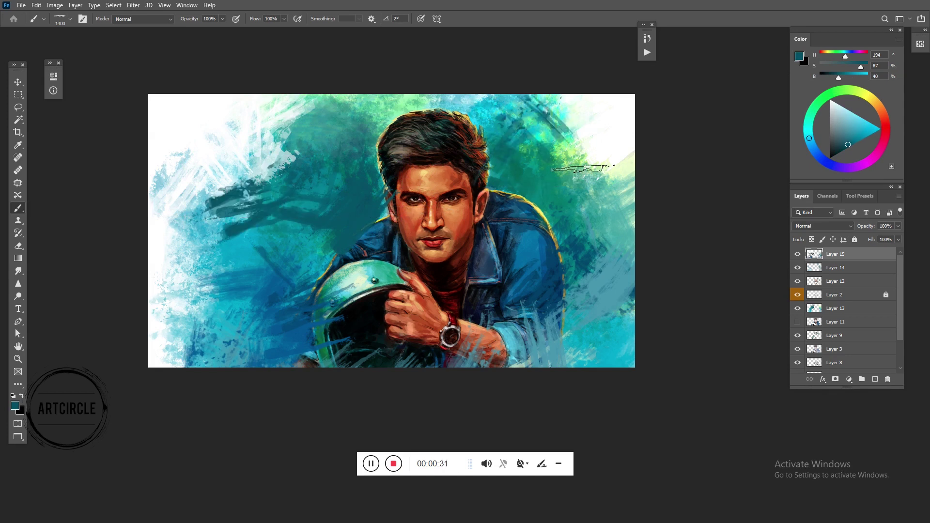
{"action": "left_click_drag", "start_coordinate": [150, 249], "coordinate": [194, 284]}
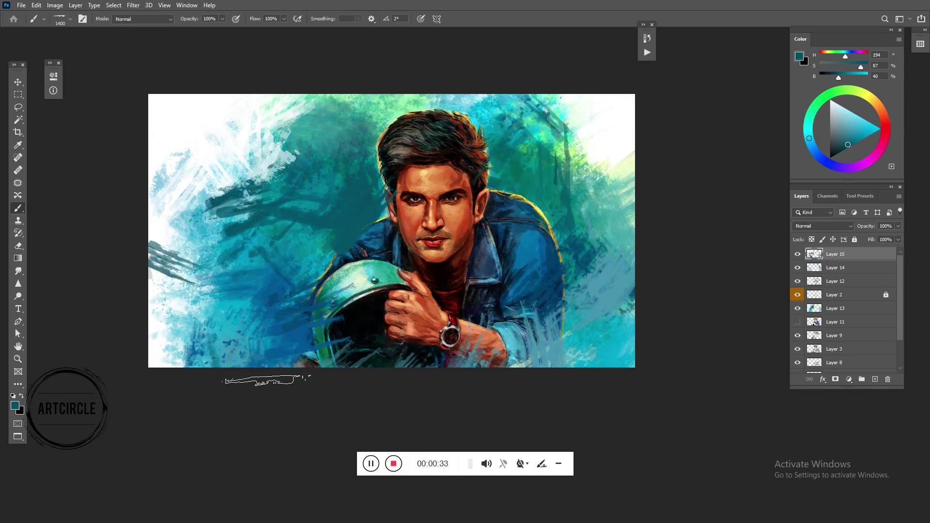
- Paint white strokes over the lower-left, the jacket's lower-right edge, right shoulder and right background
{"action": "left_click", "coordinate": [289, 337], "text": "alt"}
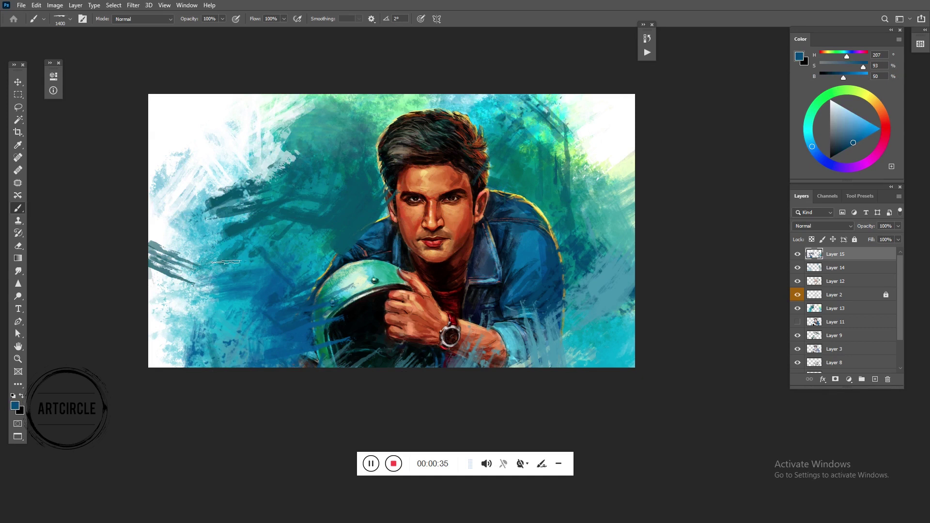
{"action": "left_click", "coordinate": [172, 124], "text": "alt"}
{"action": "mouse_move", "coordinate": [165, 301]}
{"action": "left_mouse_down"}
{"action": "mouse_move", "coordinate": [220, 398]}
{"action": "mouse_move", "coordinate": [230, 339]}
{"action": "left_mouse_up"}
{"action": "left_click_drag", "start_coordinate": [286, 359], "coordinate": [252, 291]}
{"action": "left_click_drag", "start_coordinate": [245, 332], "coordinate": [228, 242]}
{"action": "left_click_drag", "start_coordinate": [257, 361], "coordinate": [233, 332]}
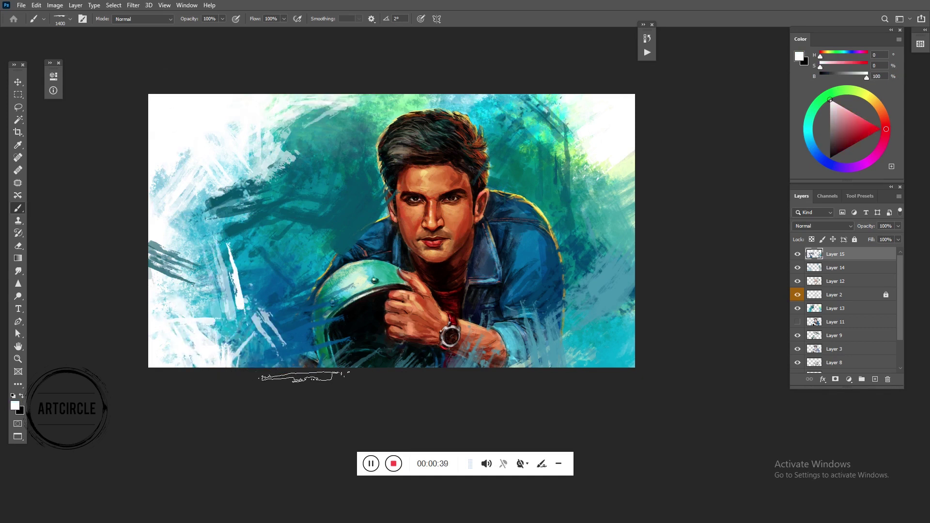
{"action": "left_click_drag", "start_coordinate": [613, 365], "coordinate": [577, 291]}
{"action": "left_click_drag", "start_coordinate": [630, 339], "coordinate": [622, 276]}
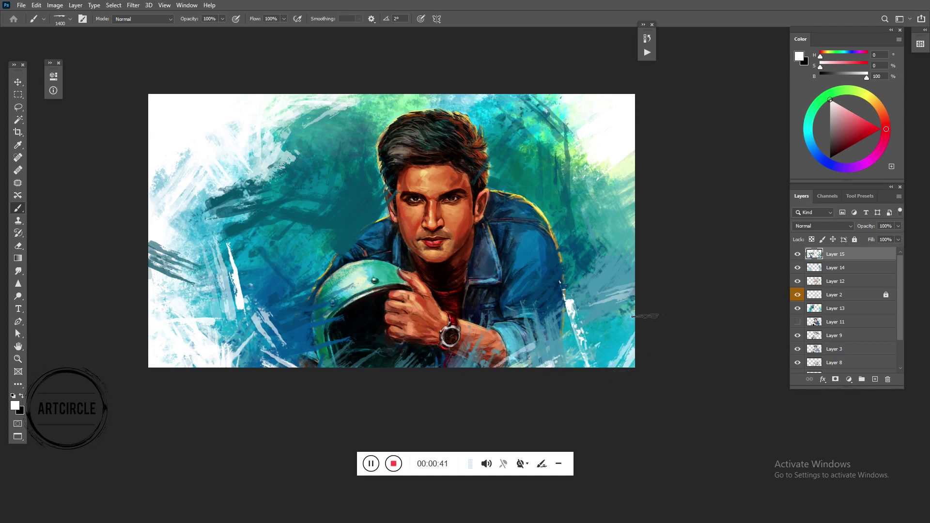
{"action": "left_click_drag", "start_coordinate": [621, 268], "coordinate": [528, 315]}
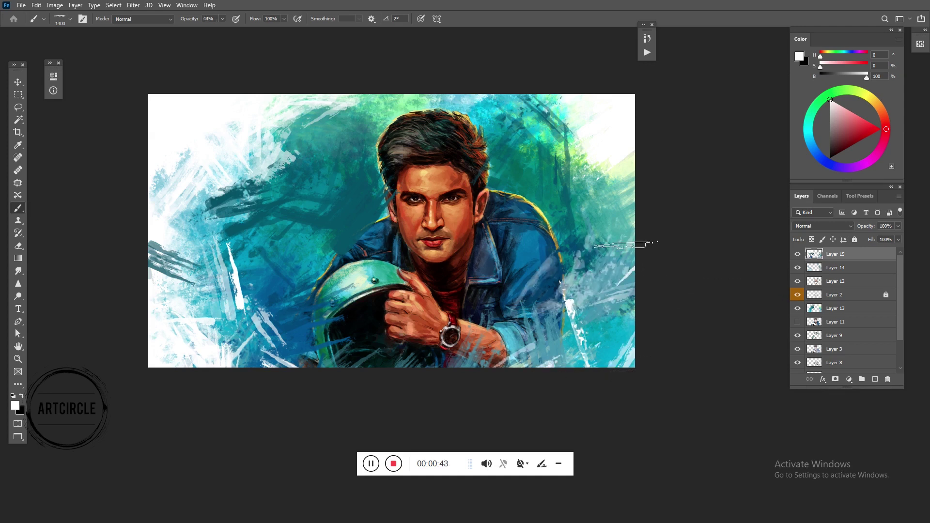
{"action": "left_click_drag", "start_coordinate": [674, 169], "coordinate": [601, 243]}
{"action": "left_click_drag", "start_coordinate": [629, 174], "coordinate": [503, 305]}
{"action": "left_click_drag", "start_coordinate": [538, 208], "coordinate": [480, 276]}
{"action": "left_click_drag", "start_coordinate": [673, 271], "coordinate": [576, 358]}
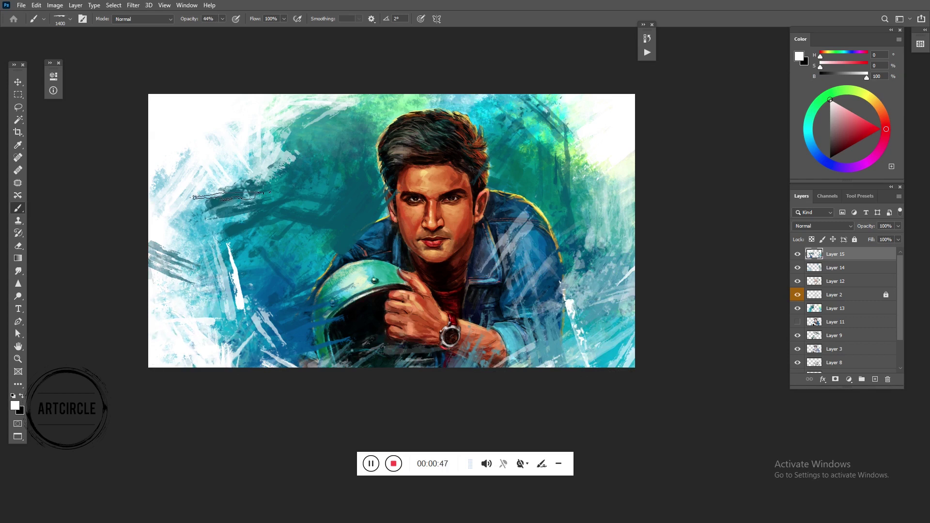
- Sweep white strokes across the top and soft light strokes over the dark left strokes
{"action": "left_click", "coordinate": [318, 121], "text": "alt"}
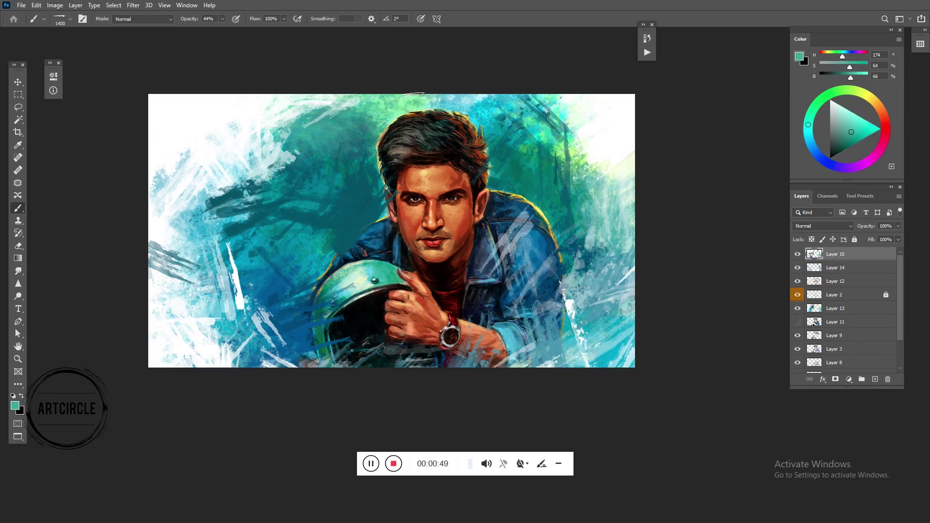
{"action": "left_click", "coordinate": [318, 102], "text": "alt"}
{"action": "mouse_move", "coordinate": [320, 106]}
{"action": "left_mouse_down"}
{"action": "mouse_move", "coordinate": [584, 144]}
{"action": "mouse_move", "coordinate": [679, 189]}
{"action": "left_mouse_up"}
{"action": "mouse_move", "coordinate": [227, 189]}
{"action": "left_mouse_down"}
{"action": "mouse_move", "coordinate": [315, 232]}
{"action": "mouse_move", "coordinate": [639, 227]}
{"action": "left_mouse_up"}
- Sample warm red, dark red, light bluish grey and black colours from the painting
{"action": "left_click", "coordinate": [406, 215], "text": "alt"}
{"action": "left_click", "coordinate": [407, 232], "text": "alt"}
{"action": "left_click", "coordinate": [533, 213], "text": "alt"}
{"action": "left_click", "coordinate": [504, 265], "text": "alt"}
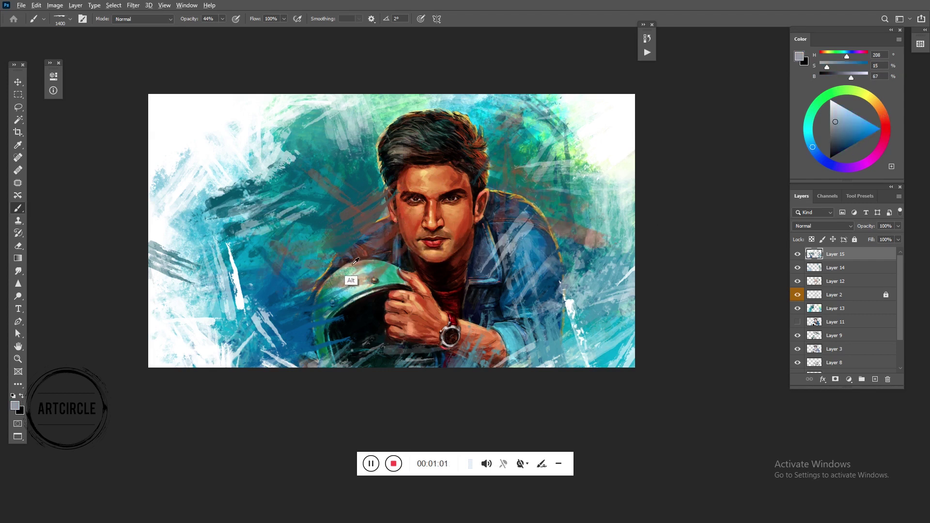
{"action": "left_click", "coordinate": [351, 276], "text": "alt"}
{"action": "left_click", "coordinate": [385, 175], "text": "alt"}
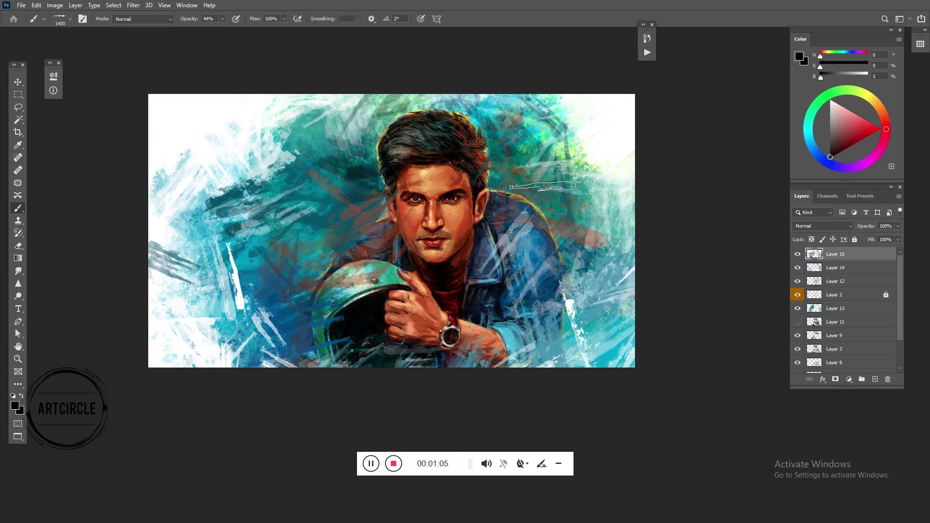
- Erase the dark strokes over the helmet and the white streaks on the jacket with the 1400 eraser preset
{"action": "key", "text": "e"}
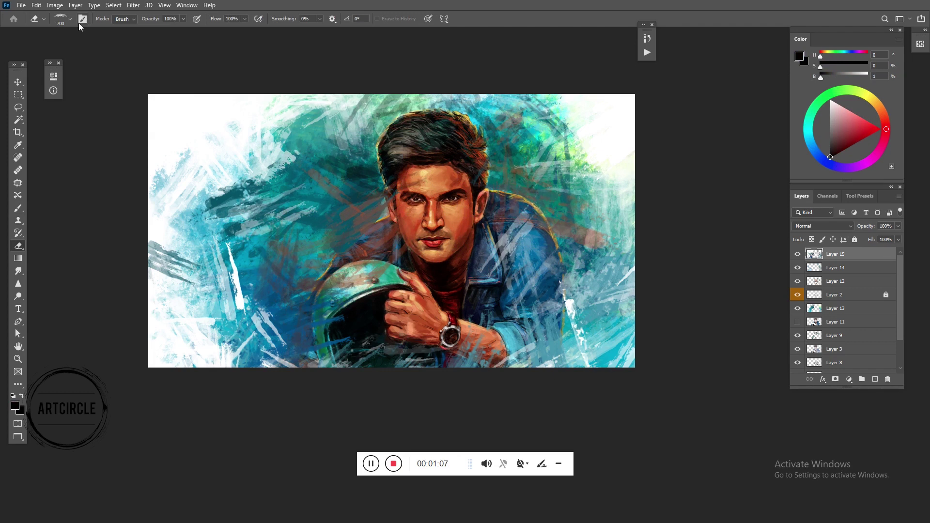
{"action": "left_click", "coordinate": [69, 24]}
{"action": "left_click", "coordinate": [35, 93]}
{"action": "key", "text": "Return"}
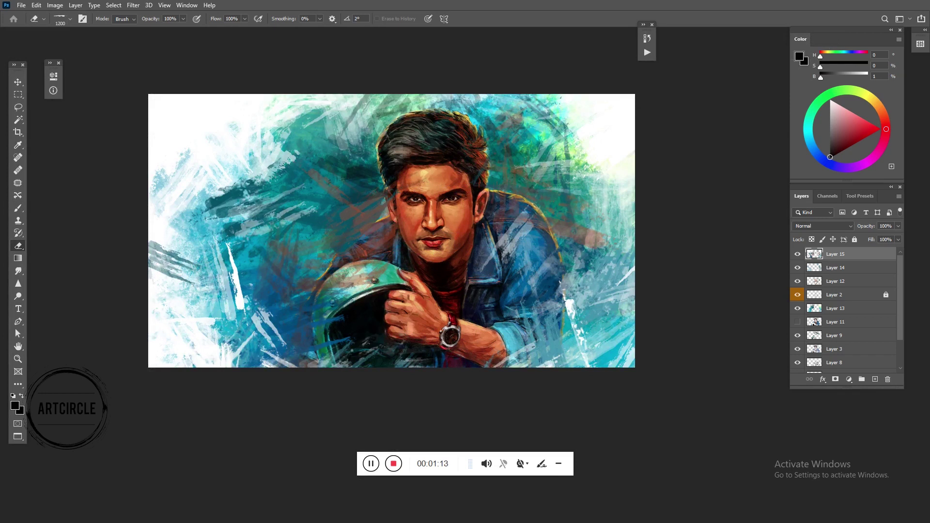
{"action": "key", "text": "bracketleft"}
{"action": "left_click", "coordinate": [348, 292]}
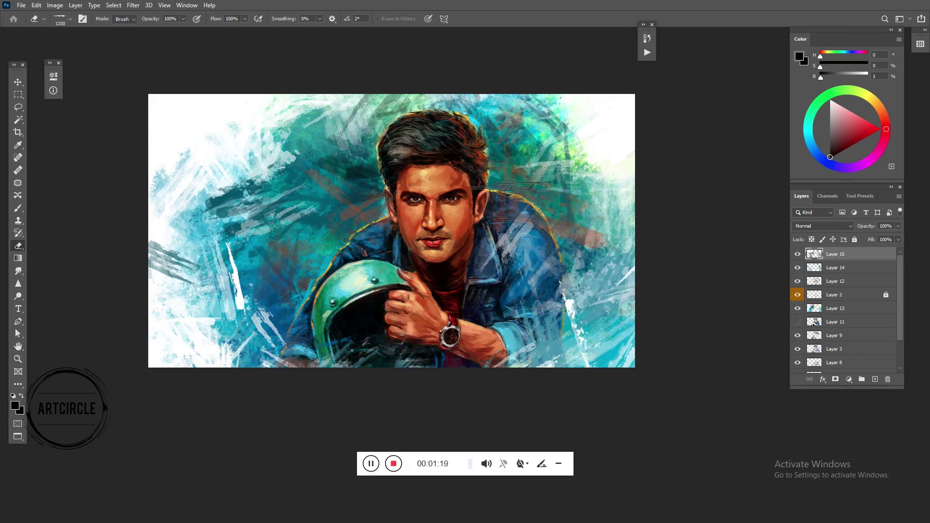
{"action": "mouse_move", "coordinate": [523, 222]}
{"action": "left_mouse_down"}
{"action": "mouse_move", "coordinate": [543, 358]}
{"action": "mouse_move", "coordinate": [573, 292]}
{"action": "left_mouse_up"}
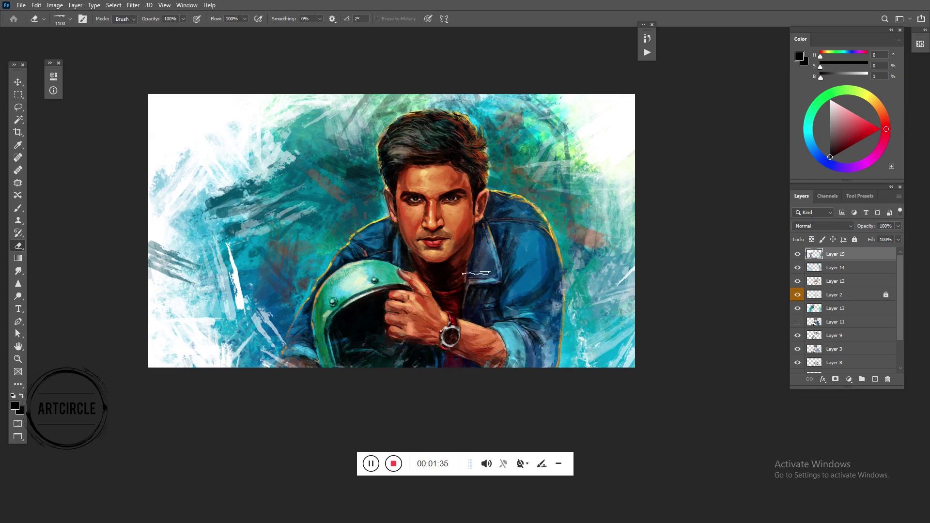
{"action": "key", "text": "ctrl"}
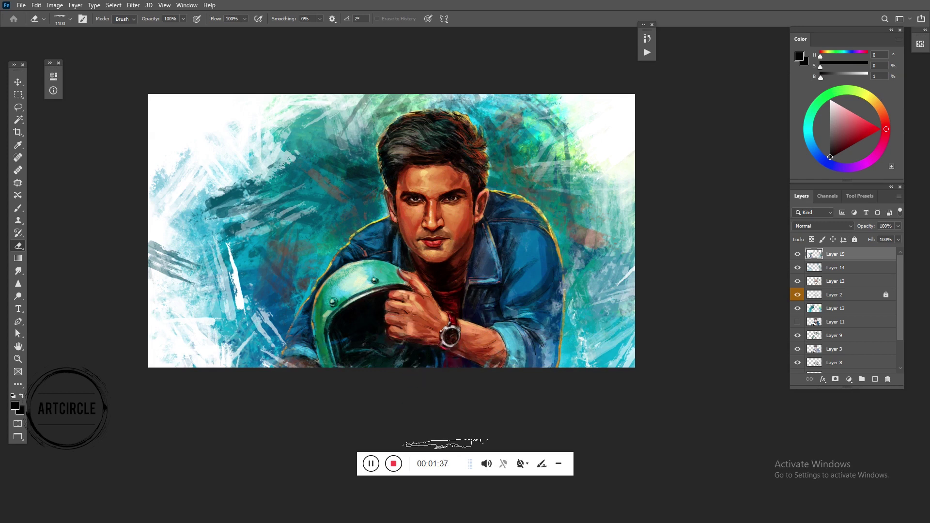